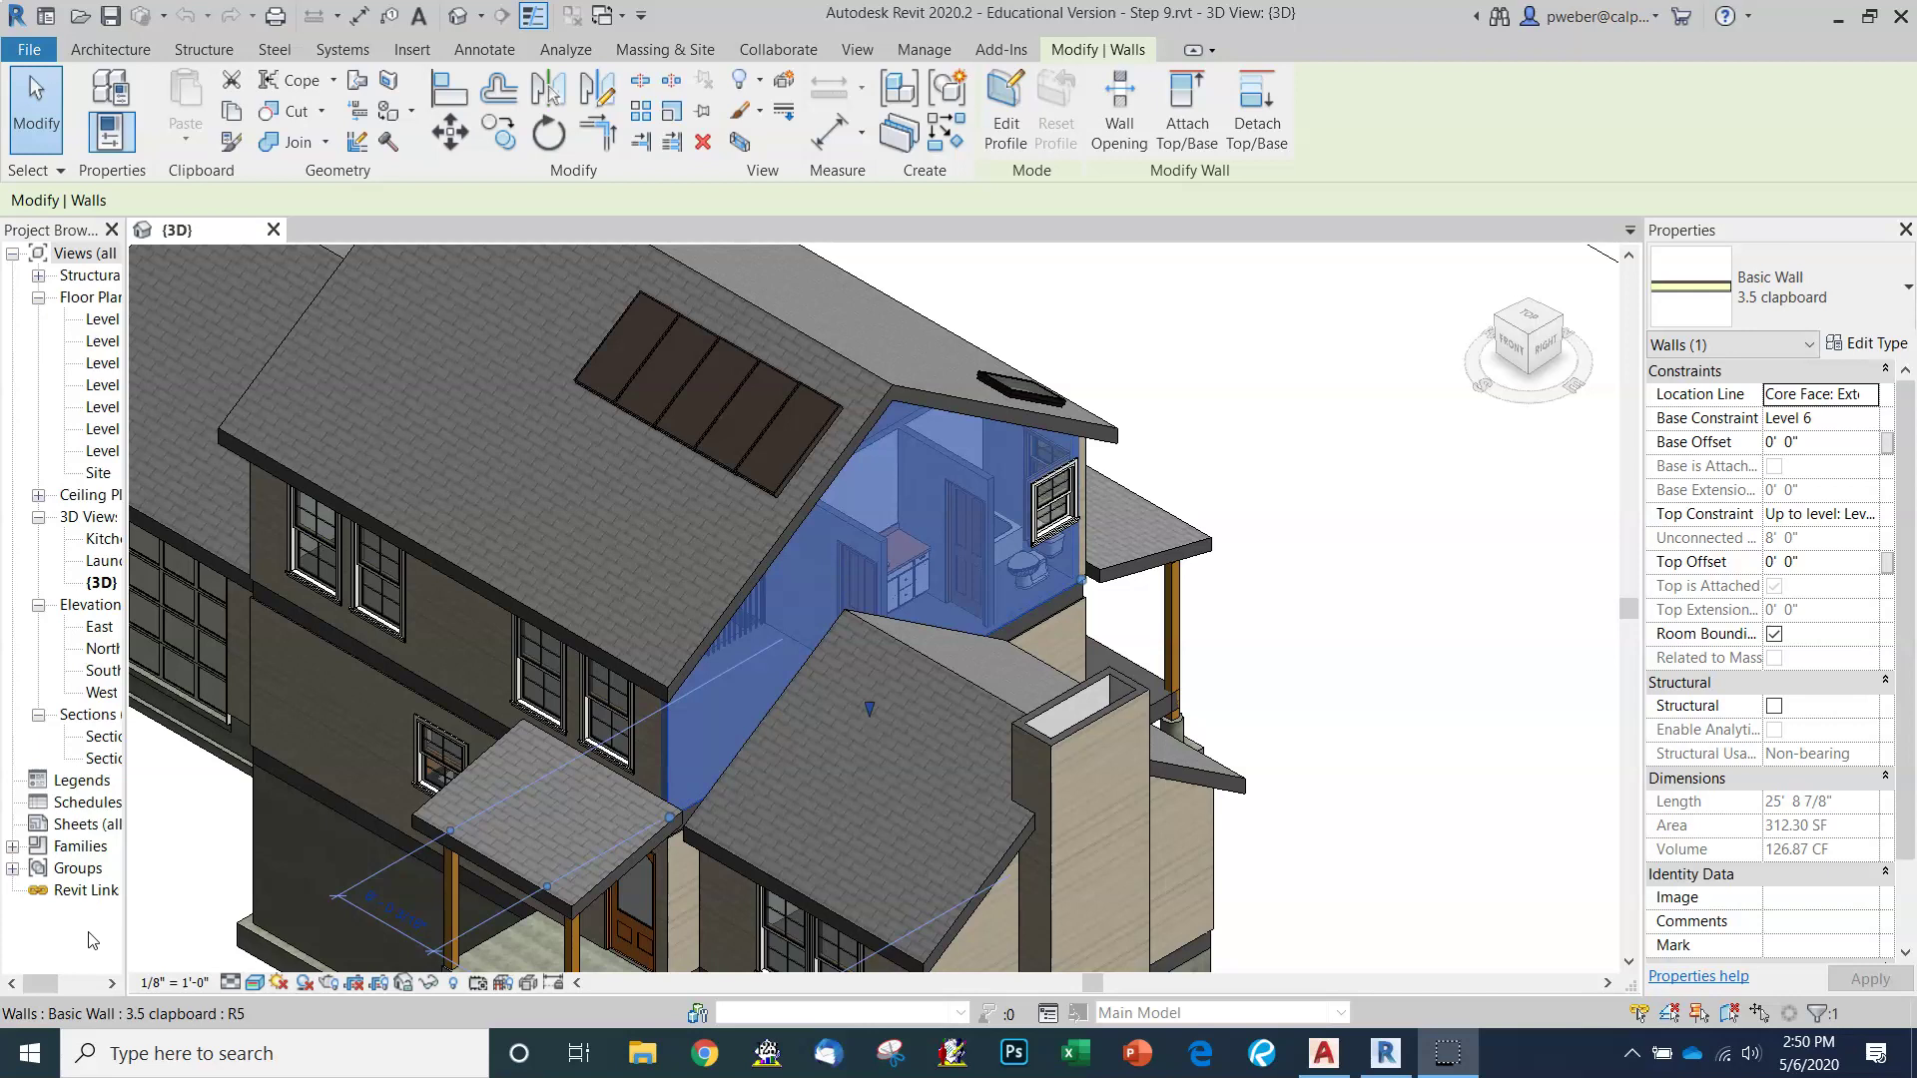
Widen the Project Browser until the full view names are readable.
left_click(104, 926)
left_click_drag(121, 540, 290, 555)
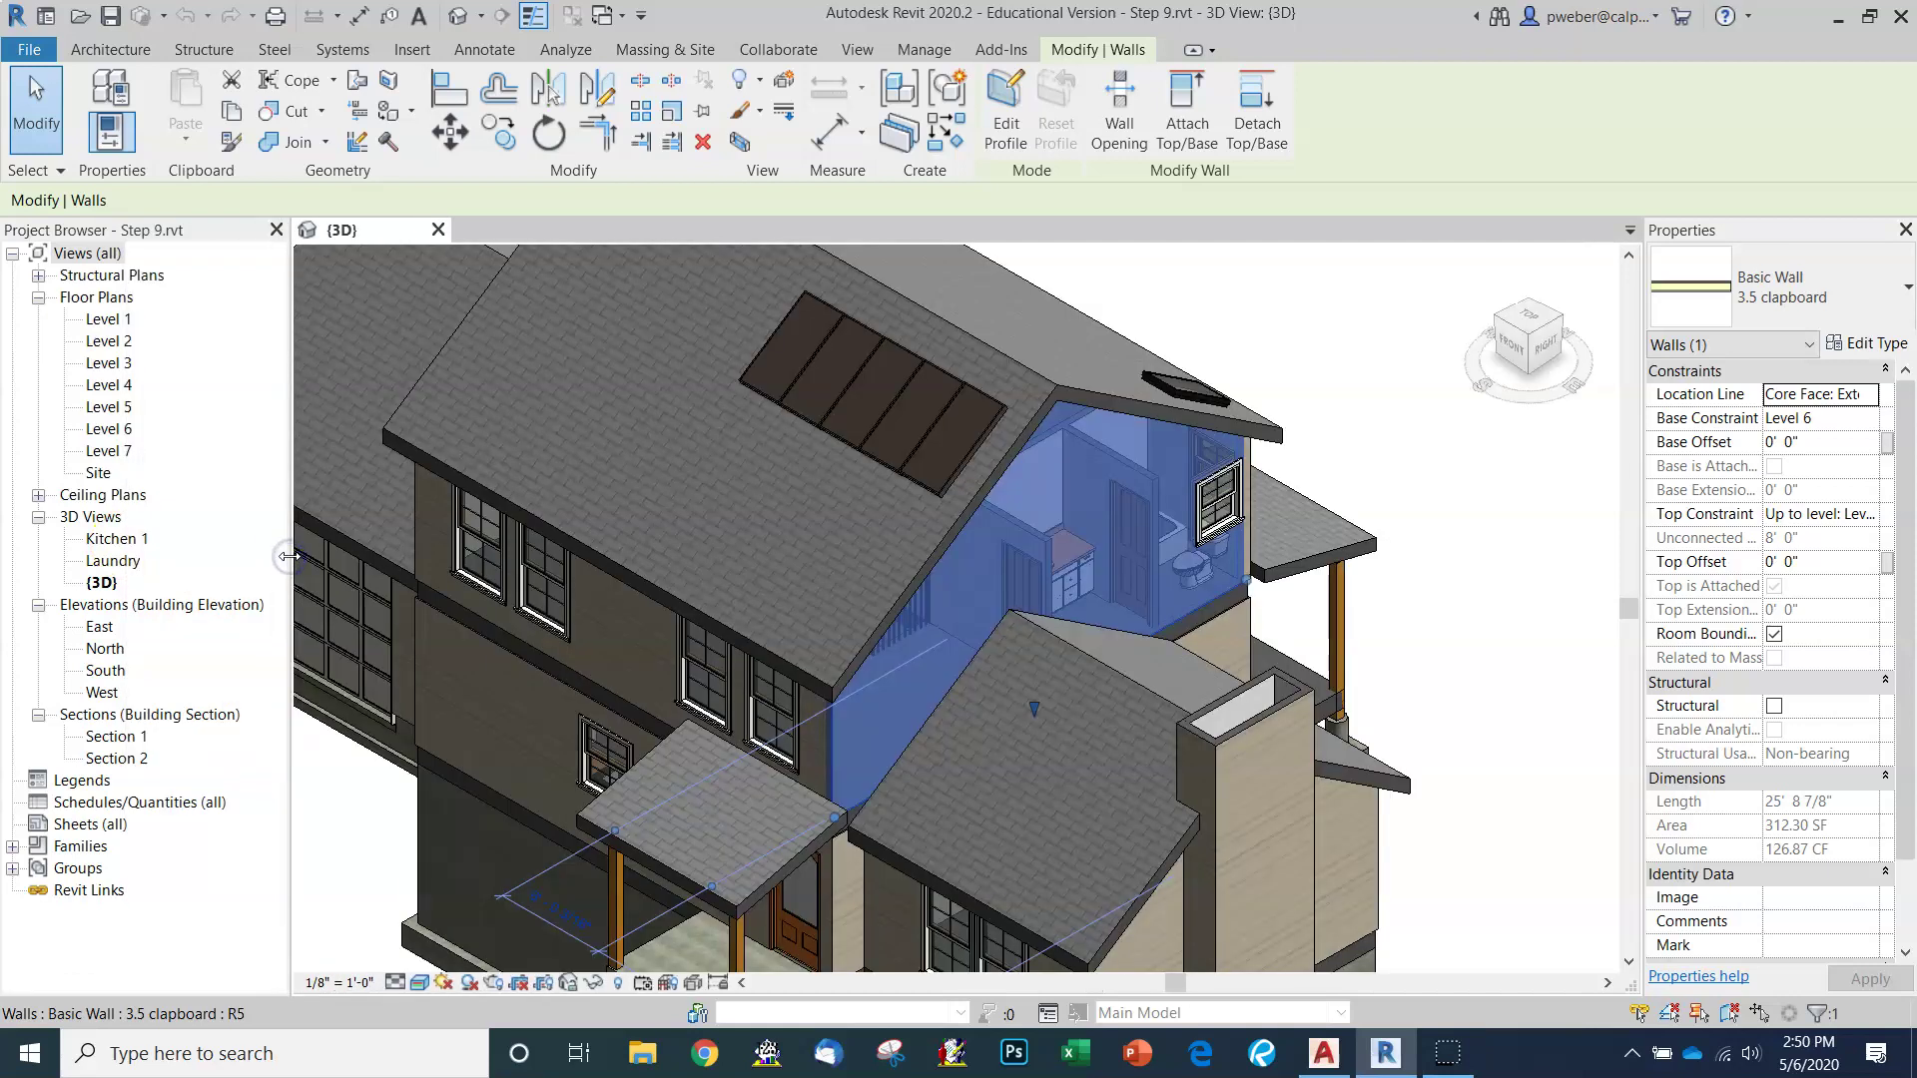
left_click(88, 253)
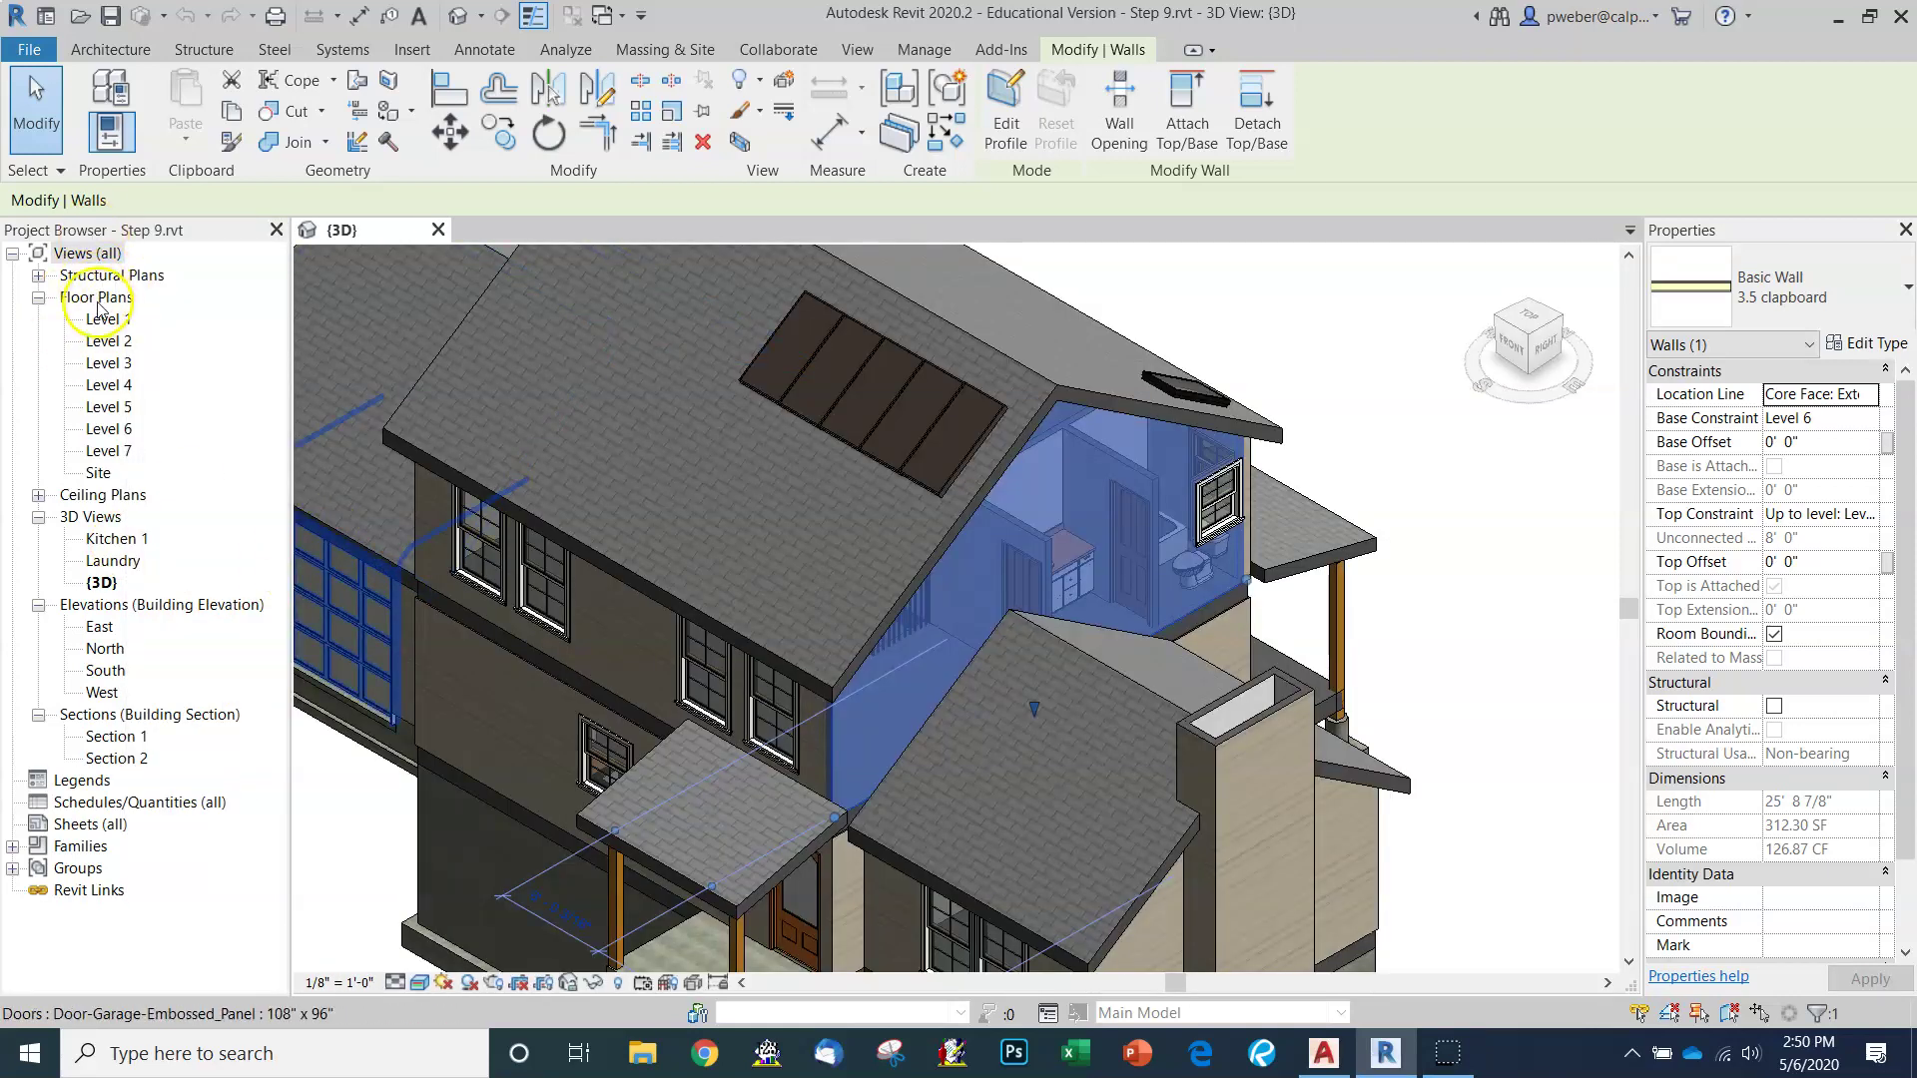
left_click(39, 495)
left_click(39, 496)
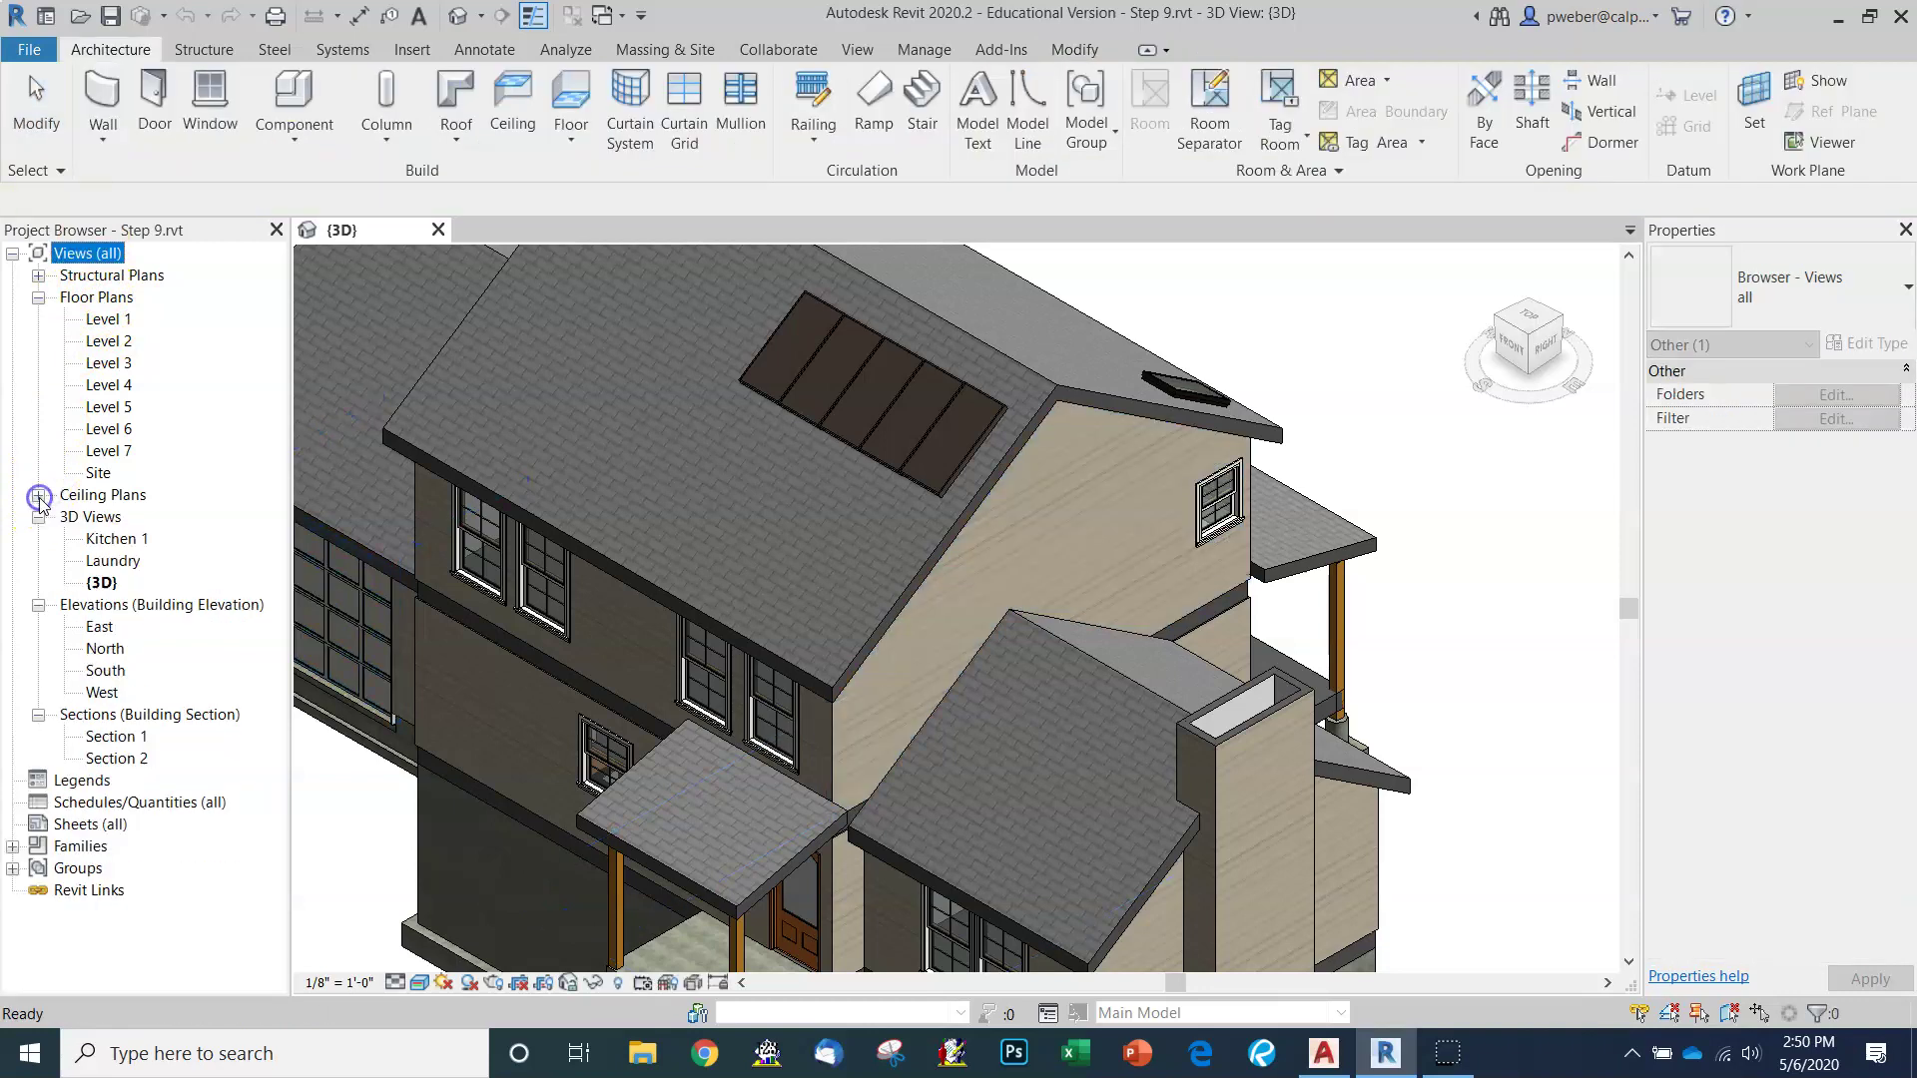
Open the Level 2 floor plan and clear the wall selection.
double_click(104, 342)
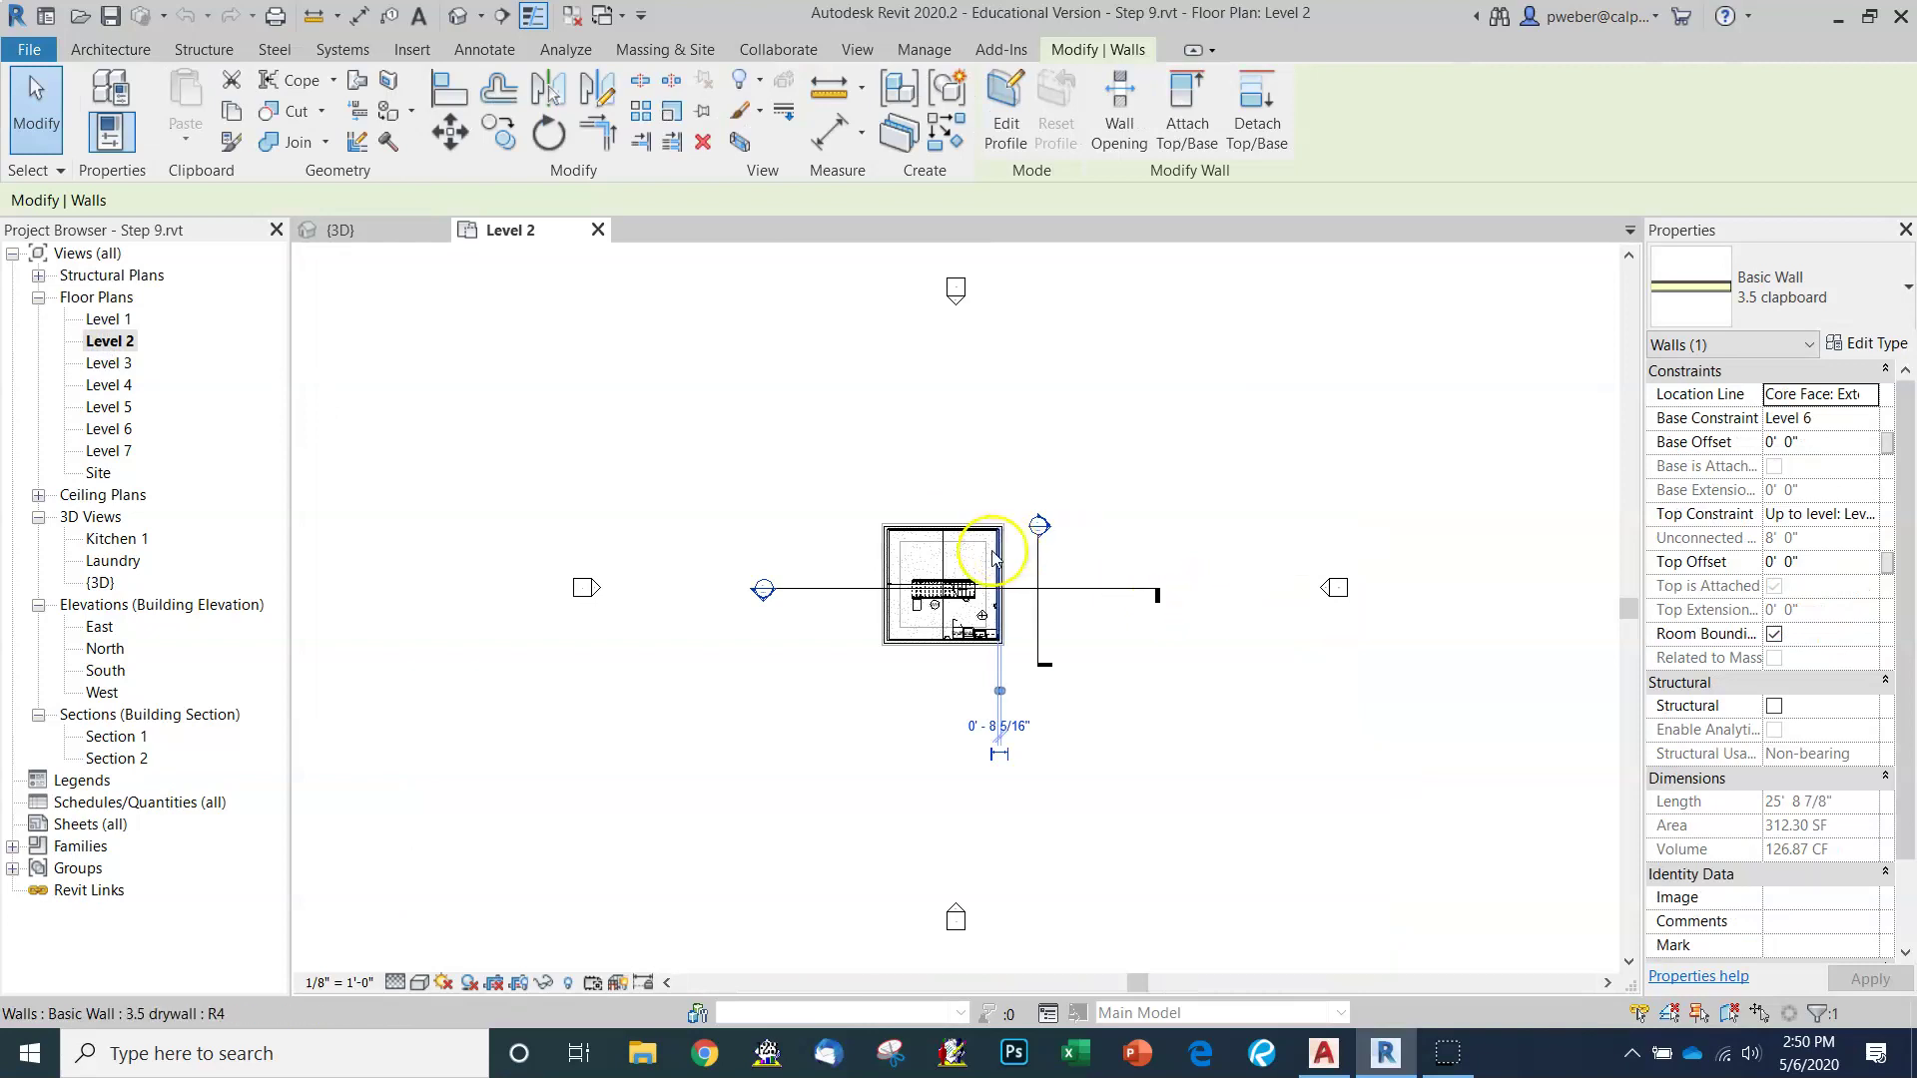
scroll(1003, 599, "up", 3)
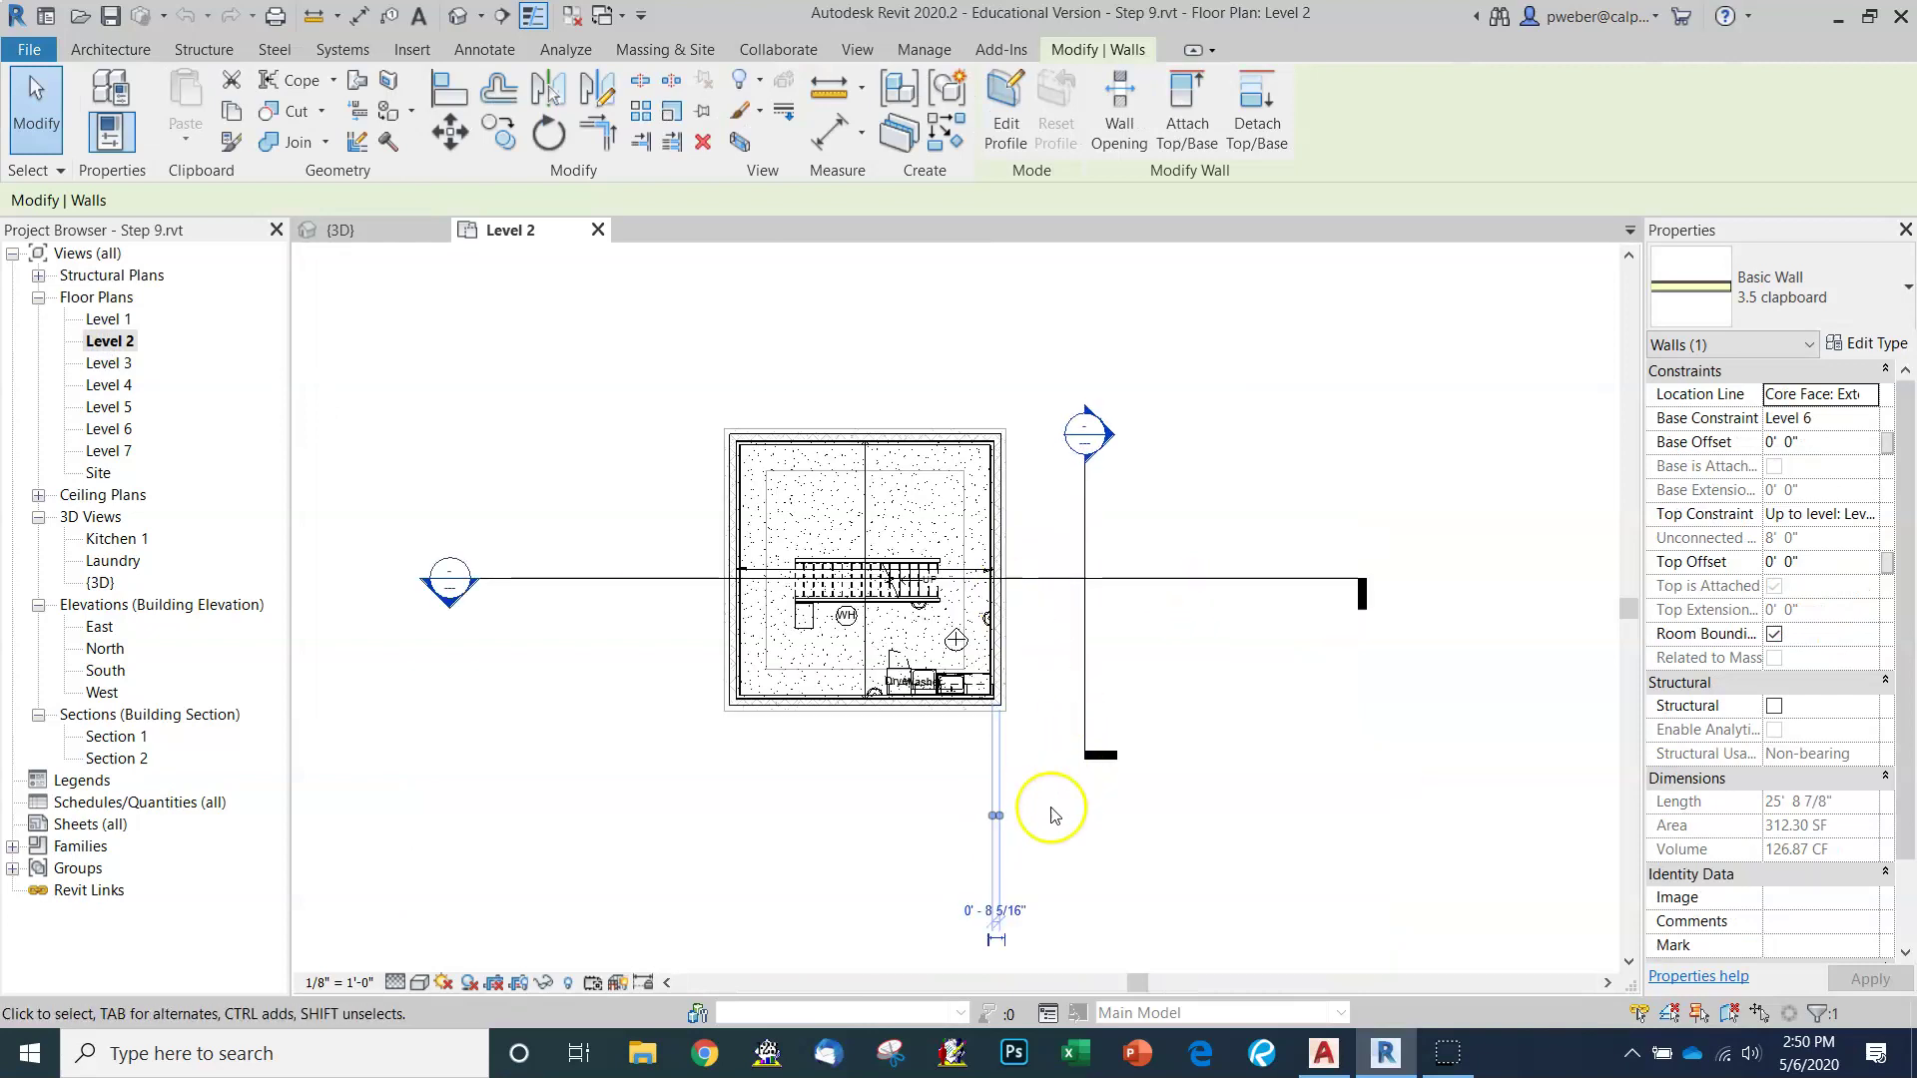
left_click(1045, 853)
scroll(867, 561, "up", 2)
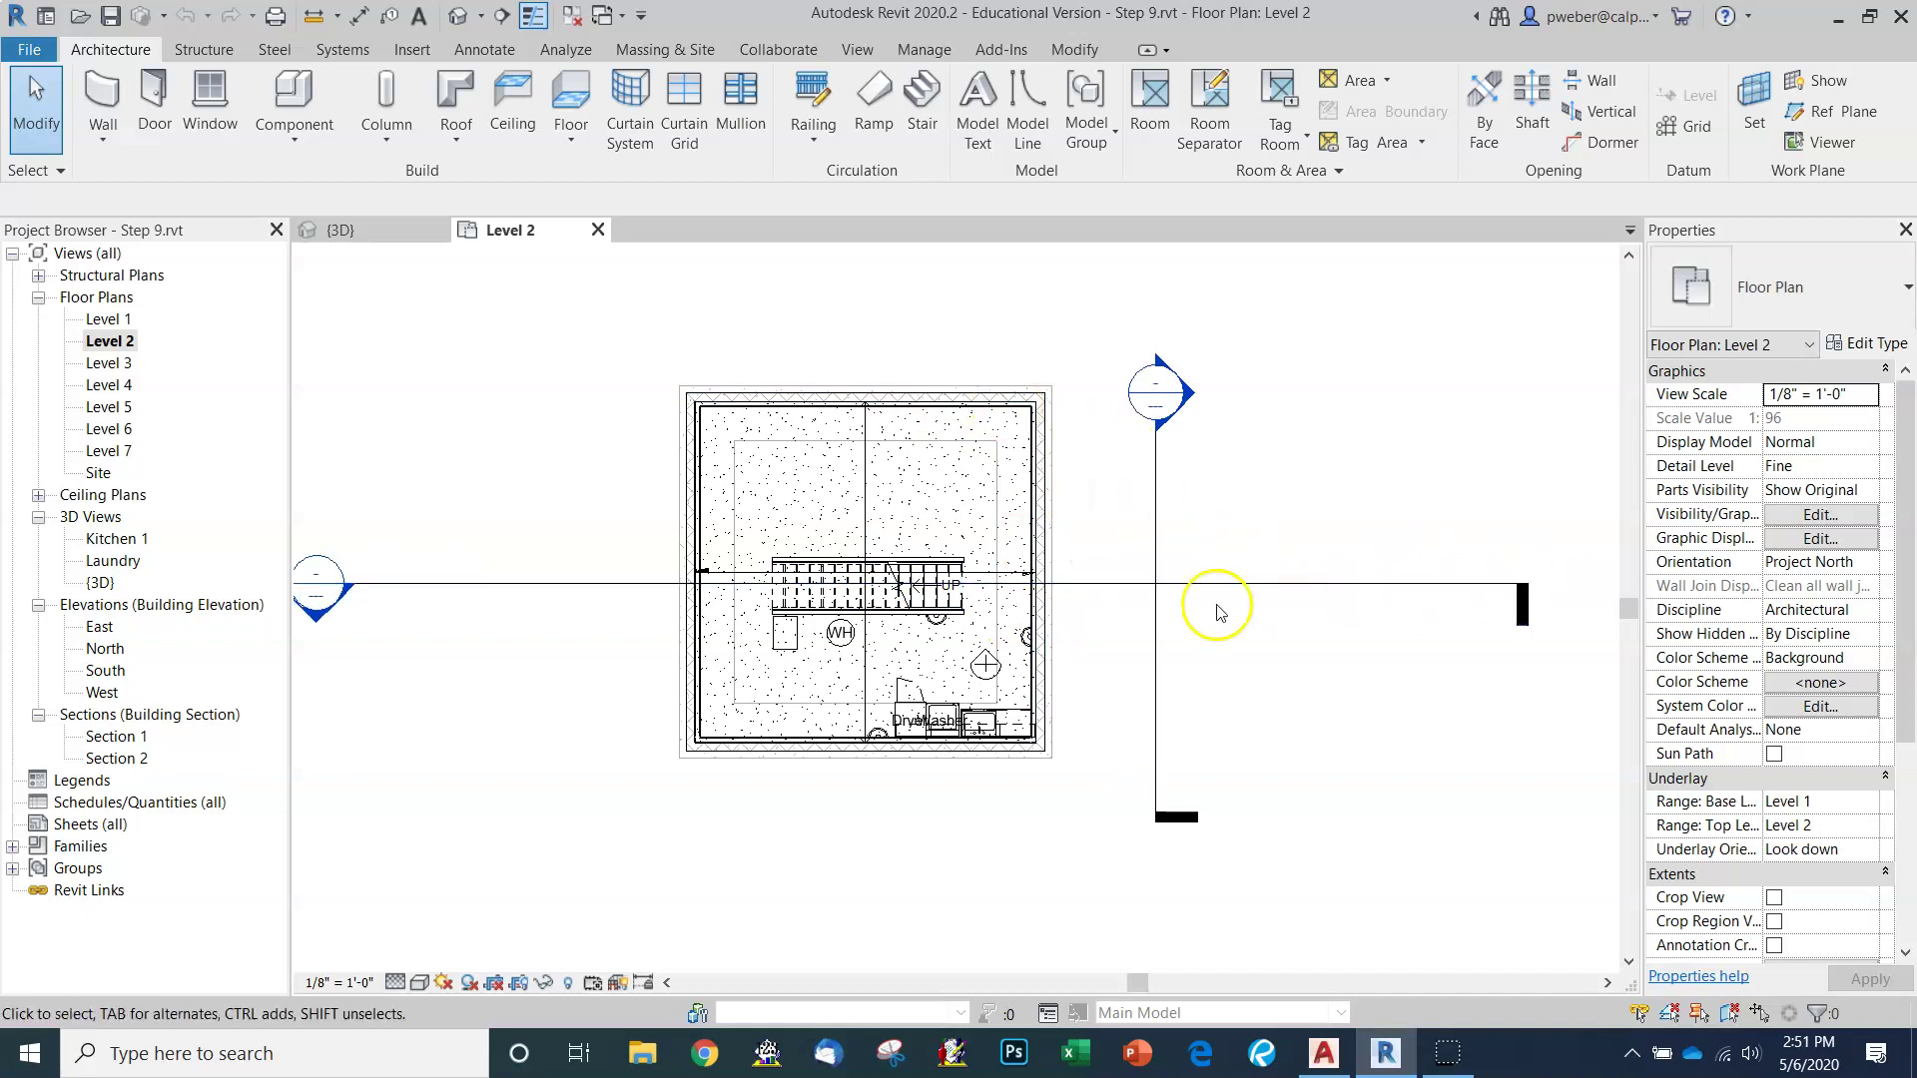
Delete the Section 1 and Section 2 views from the Level 2 floor plan.
left_click(576, 596)
key("Delete")
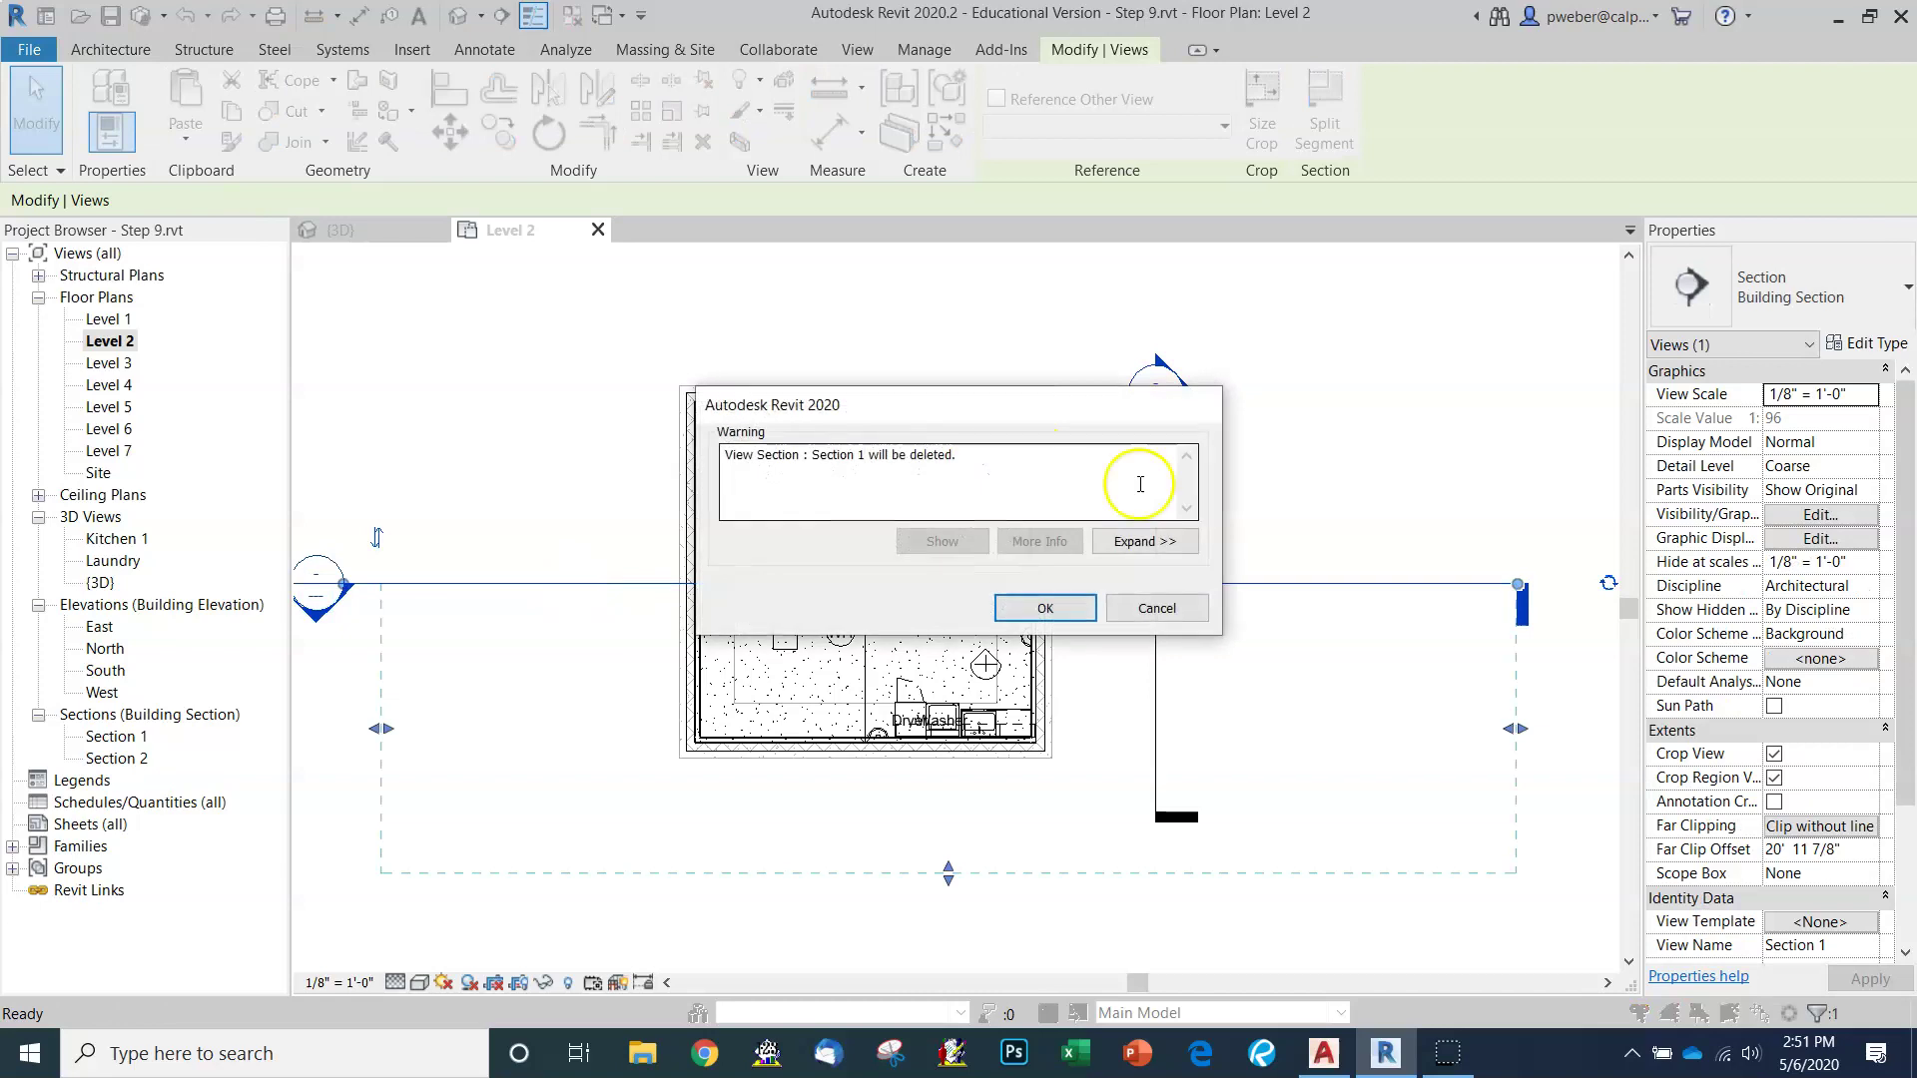
left_click(1045, 607)
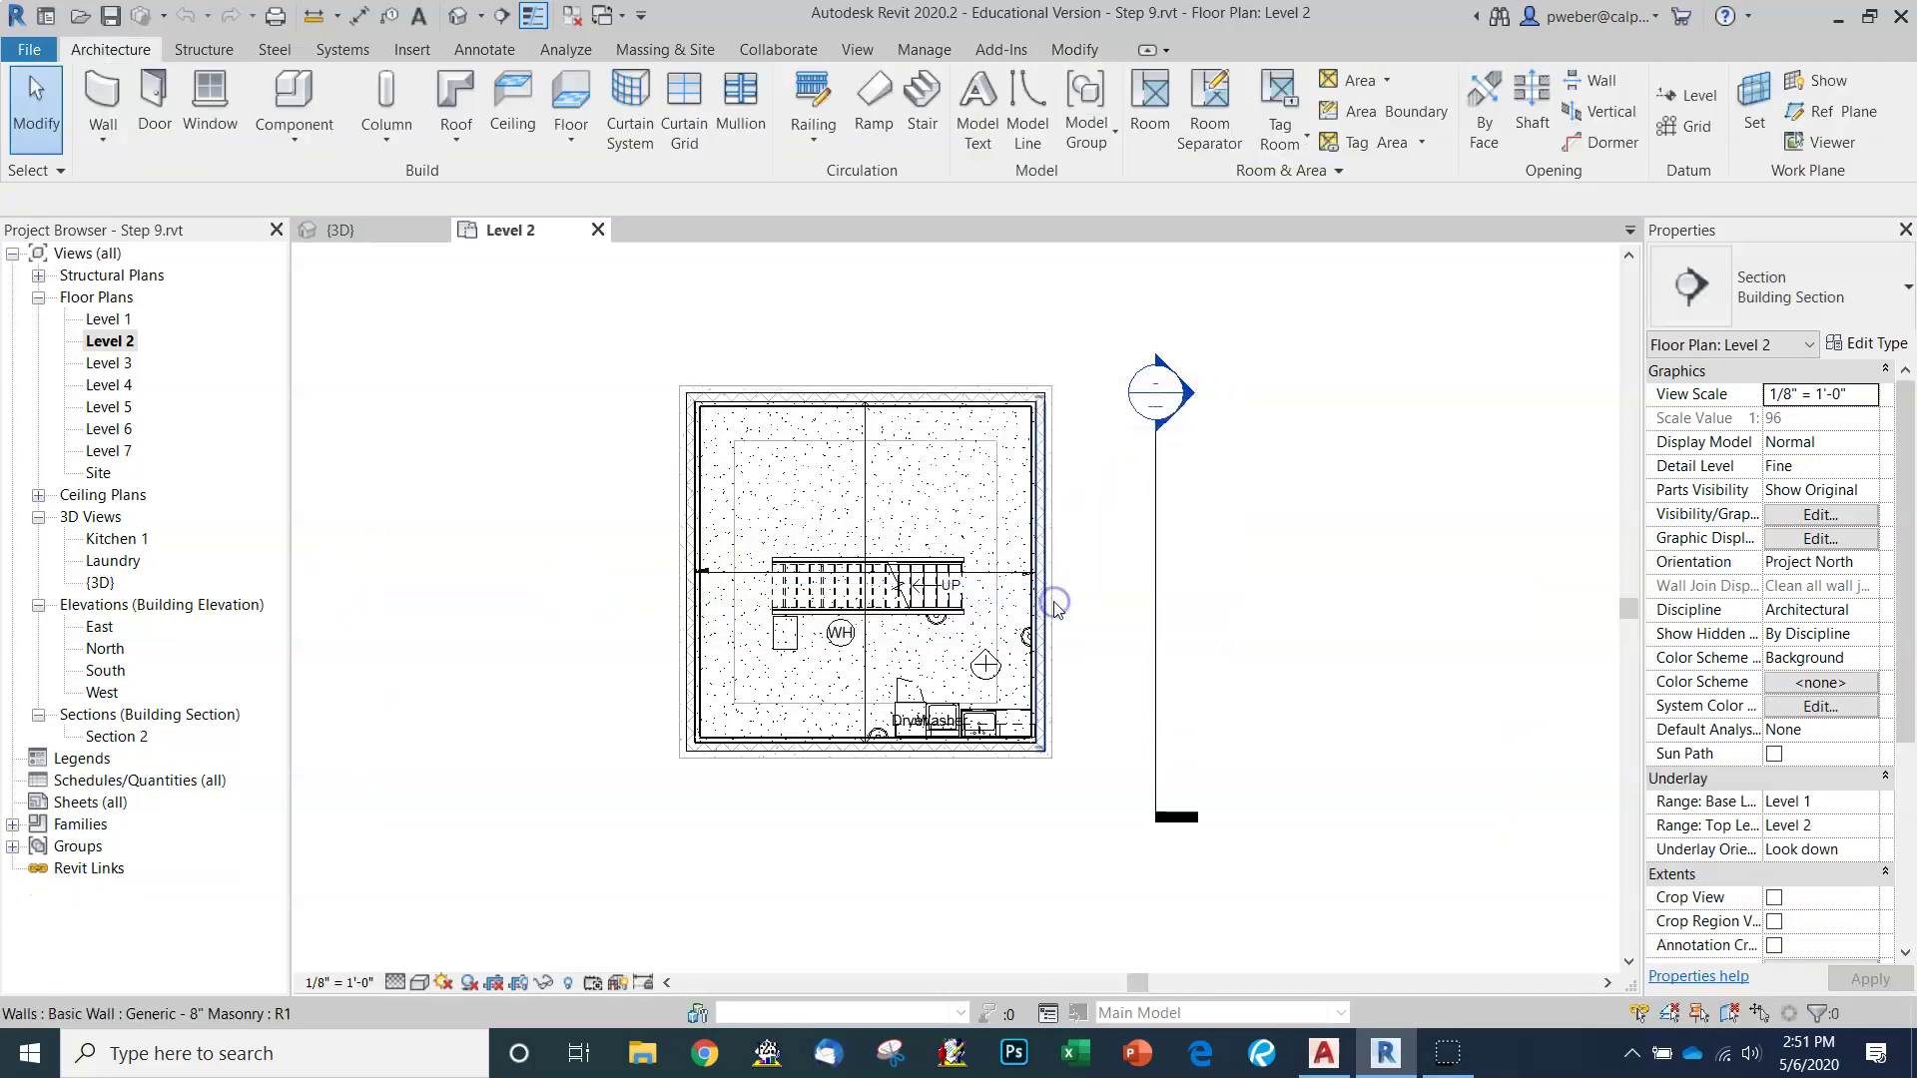
left_click(1153, 524)
key("Delete")
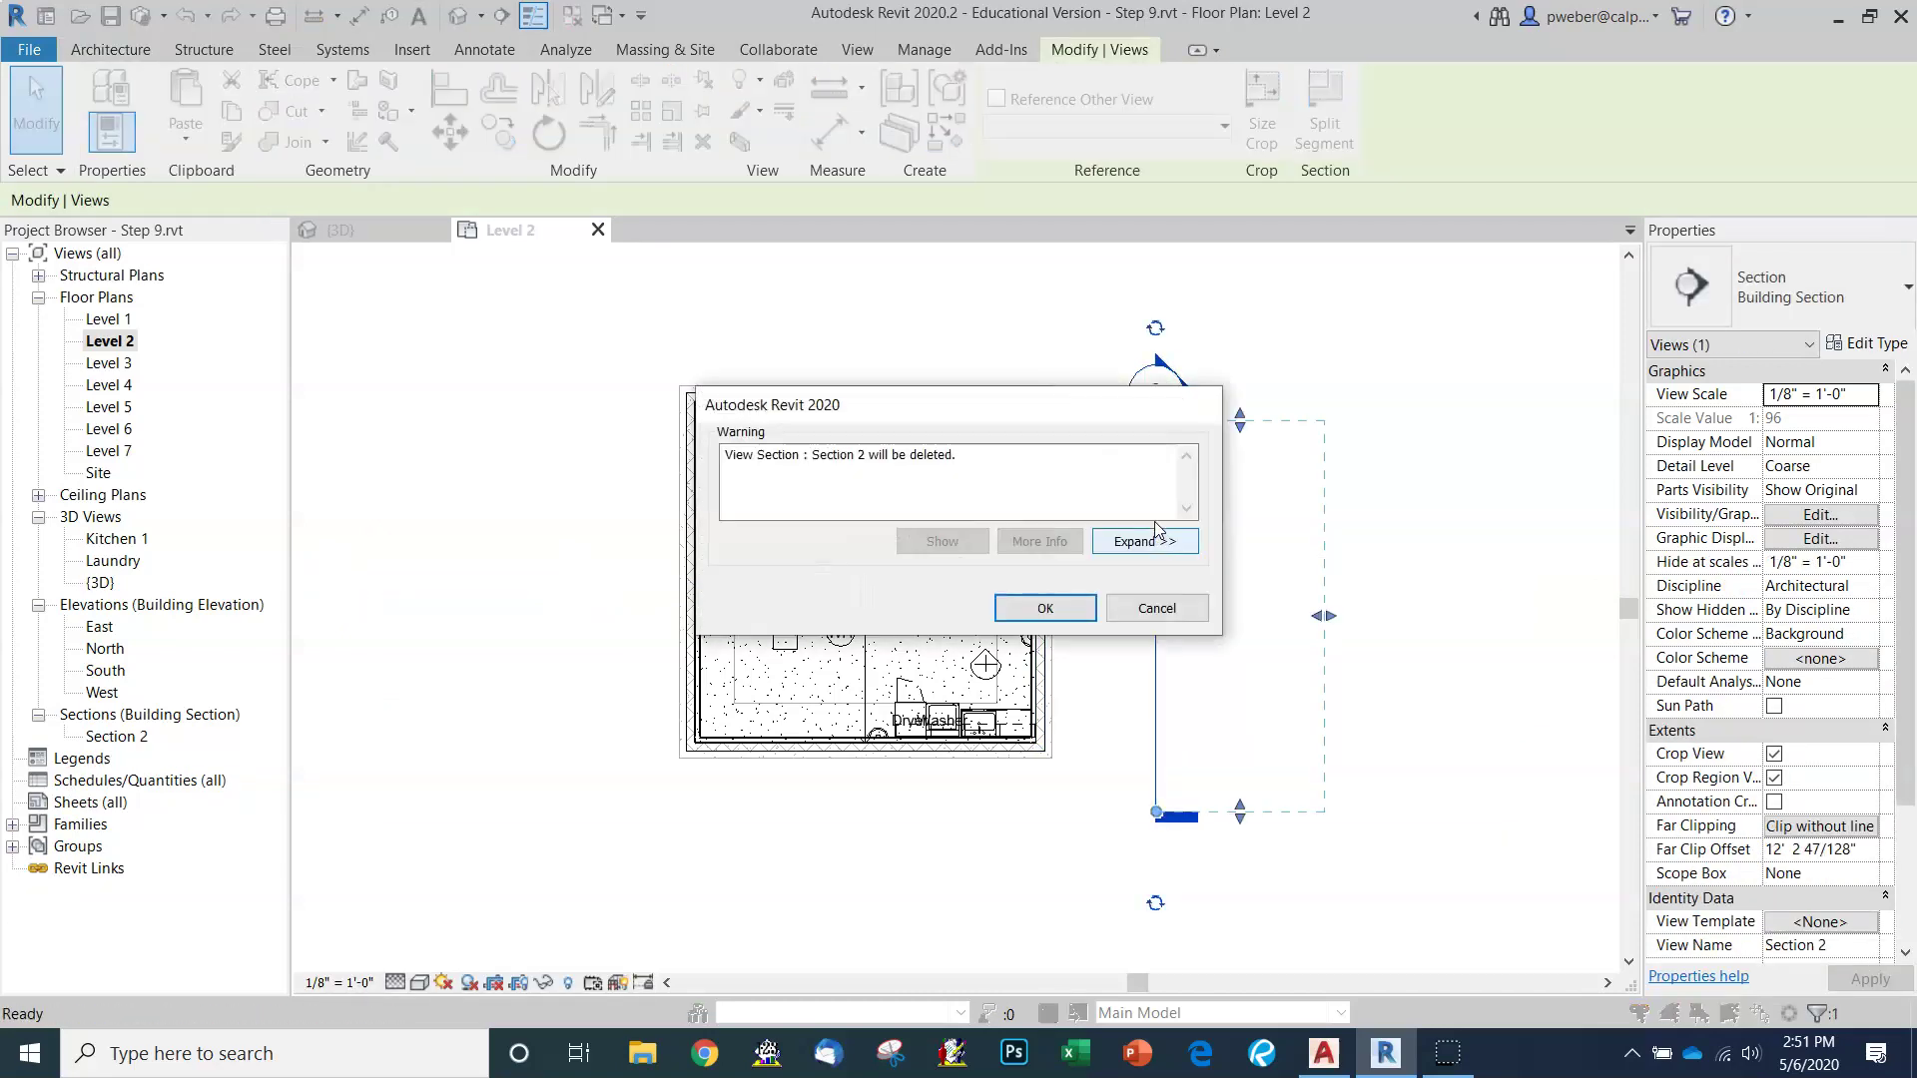
left_click(1049, 607)
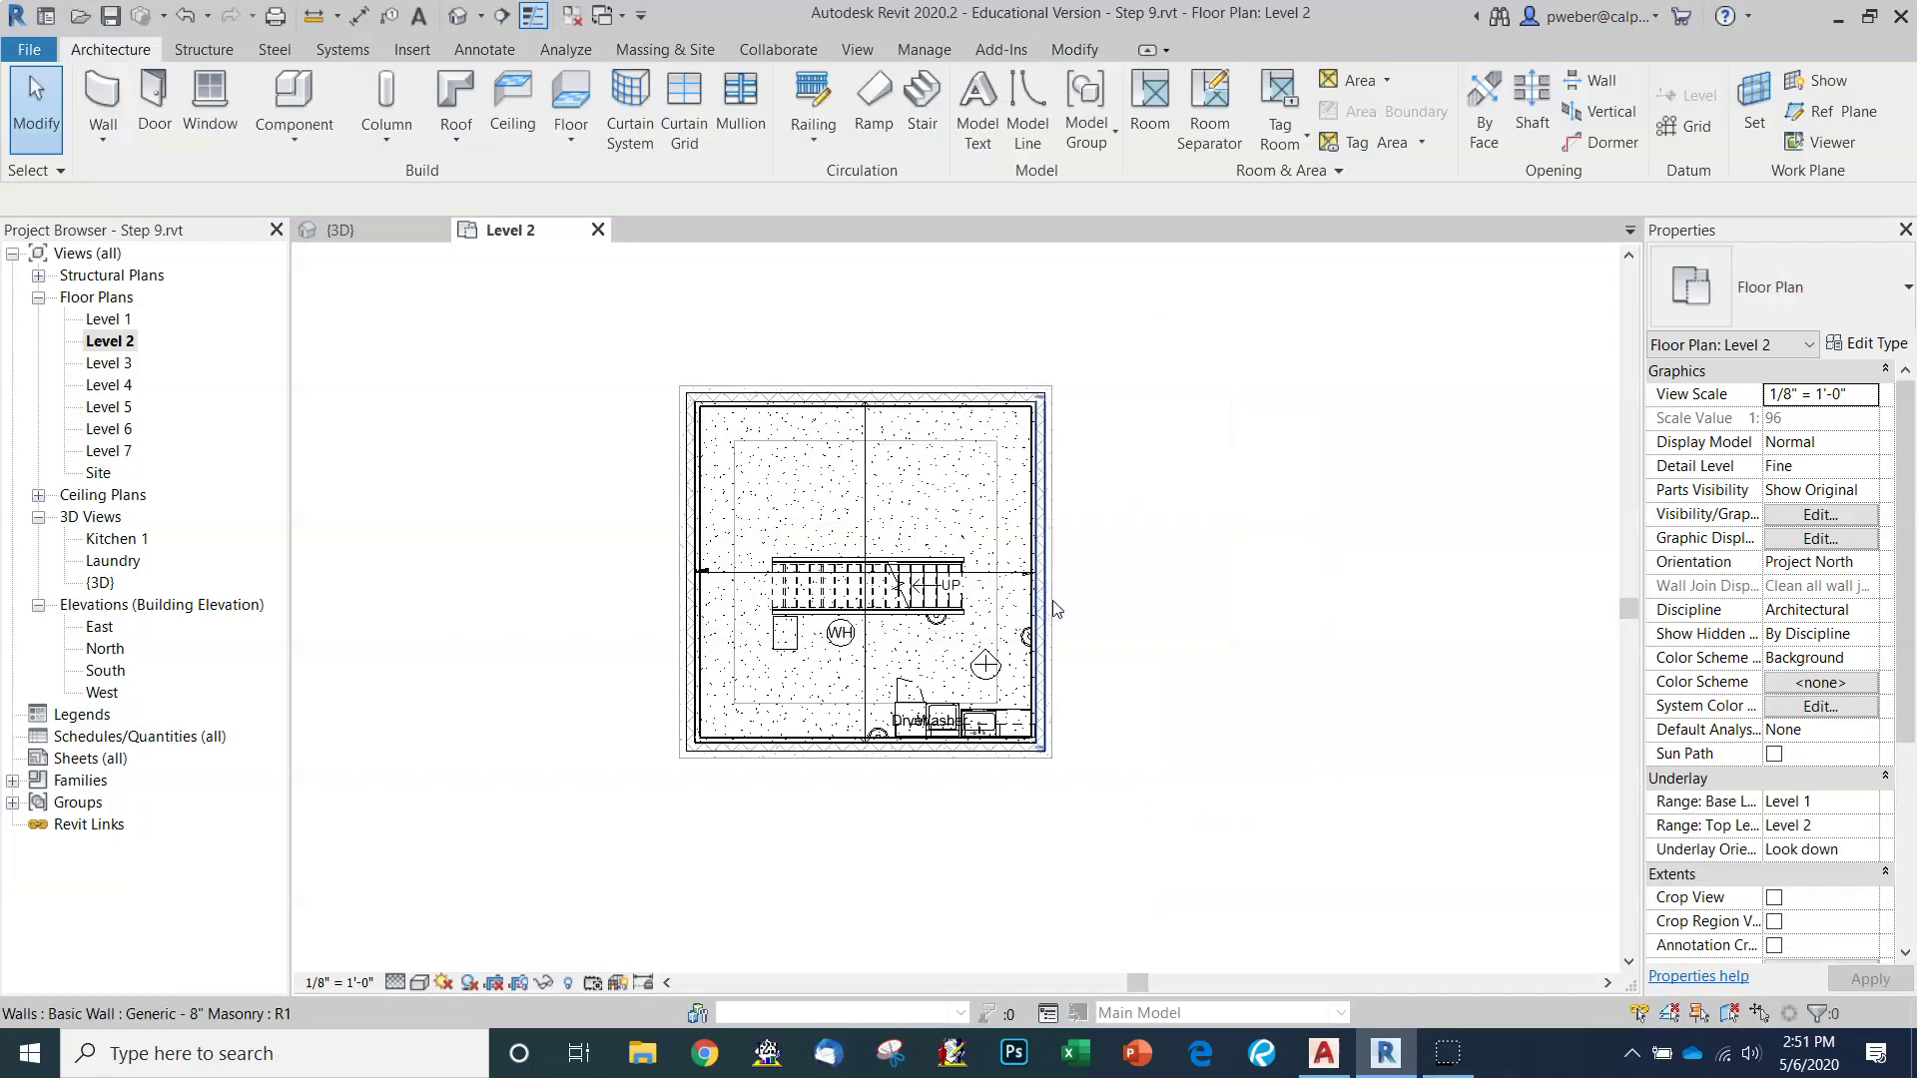
left_click(1151, 589)
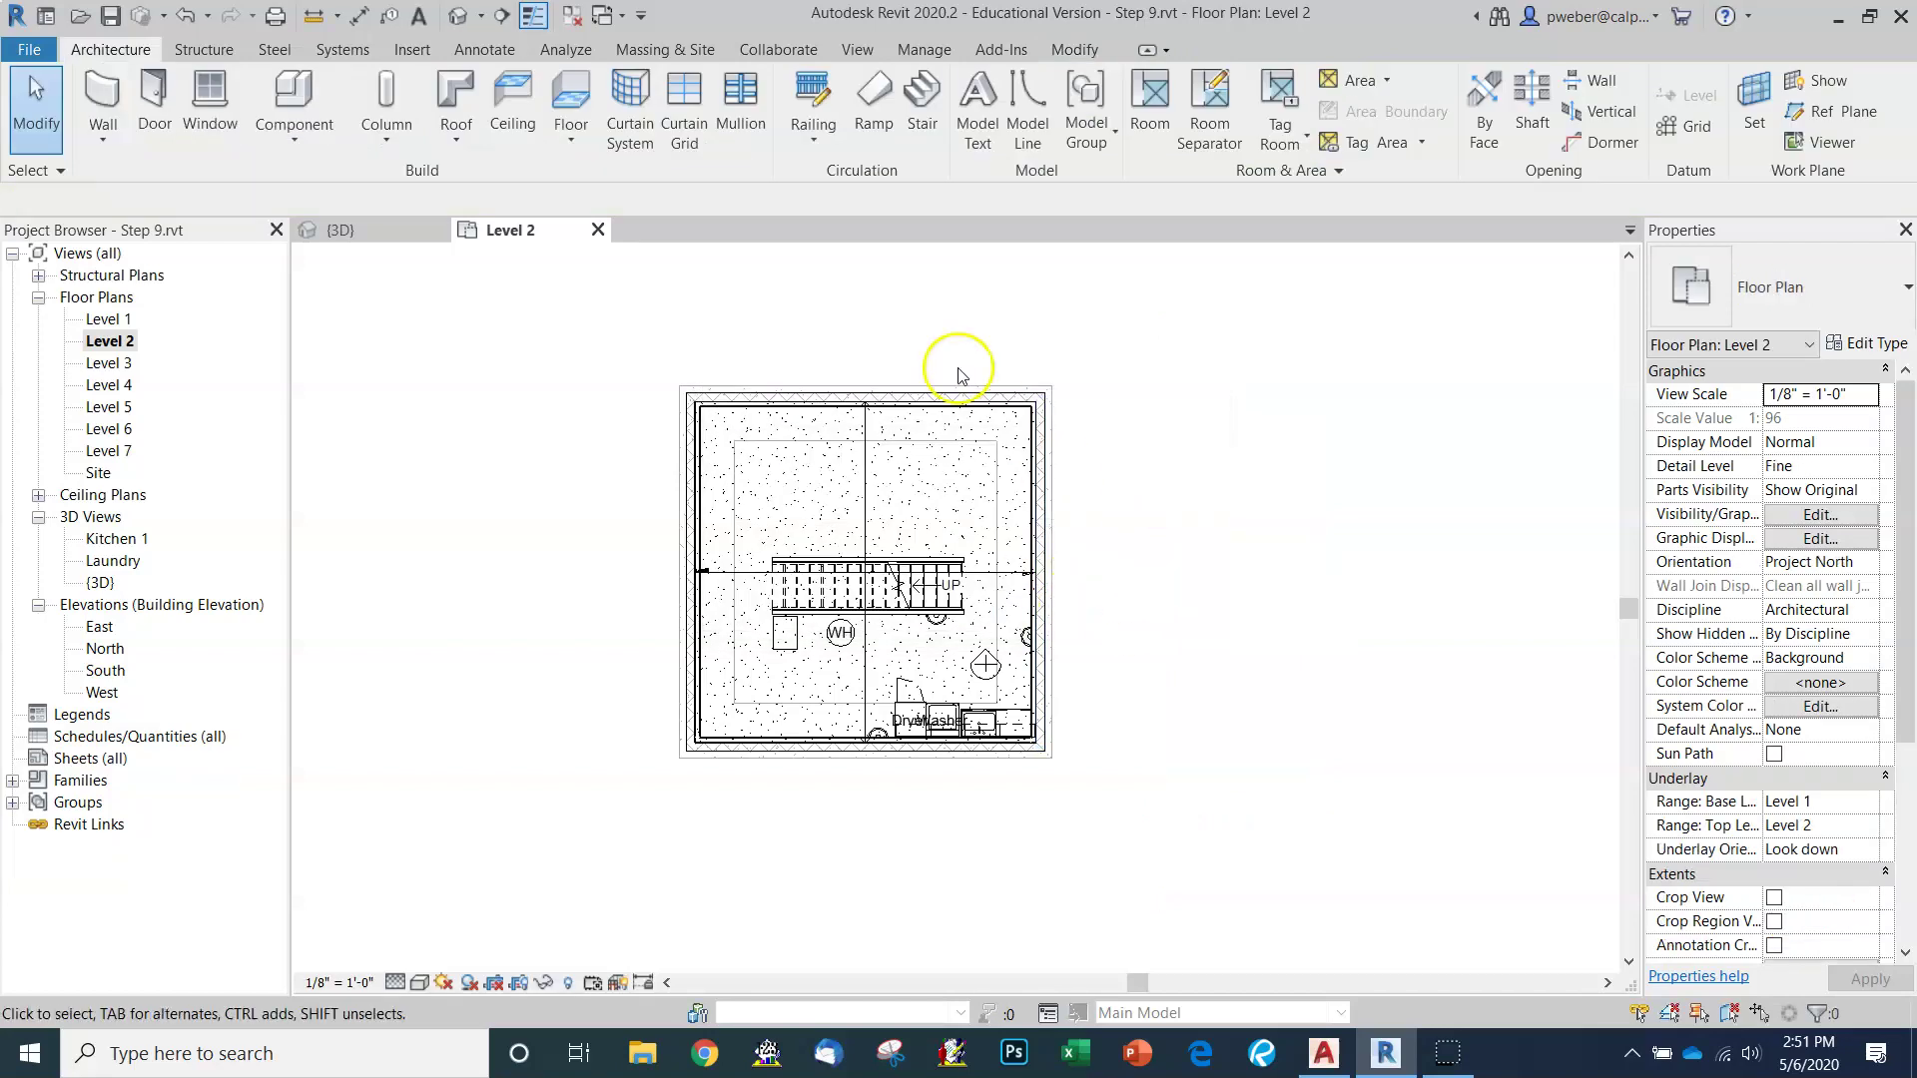
Switch the Level 2 plan's detail level to Coarse and back to Fine to compare the wall layers at the corner.
scroll(936, 351, "up", 1)
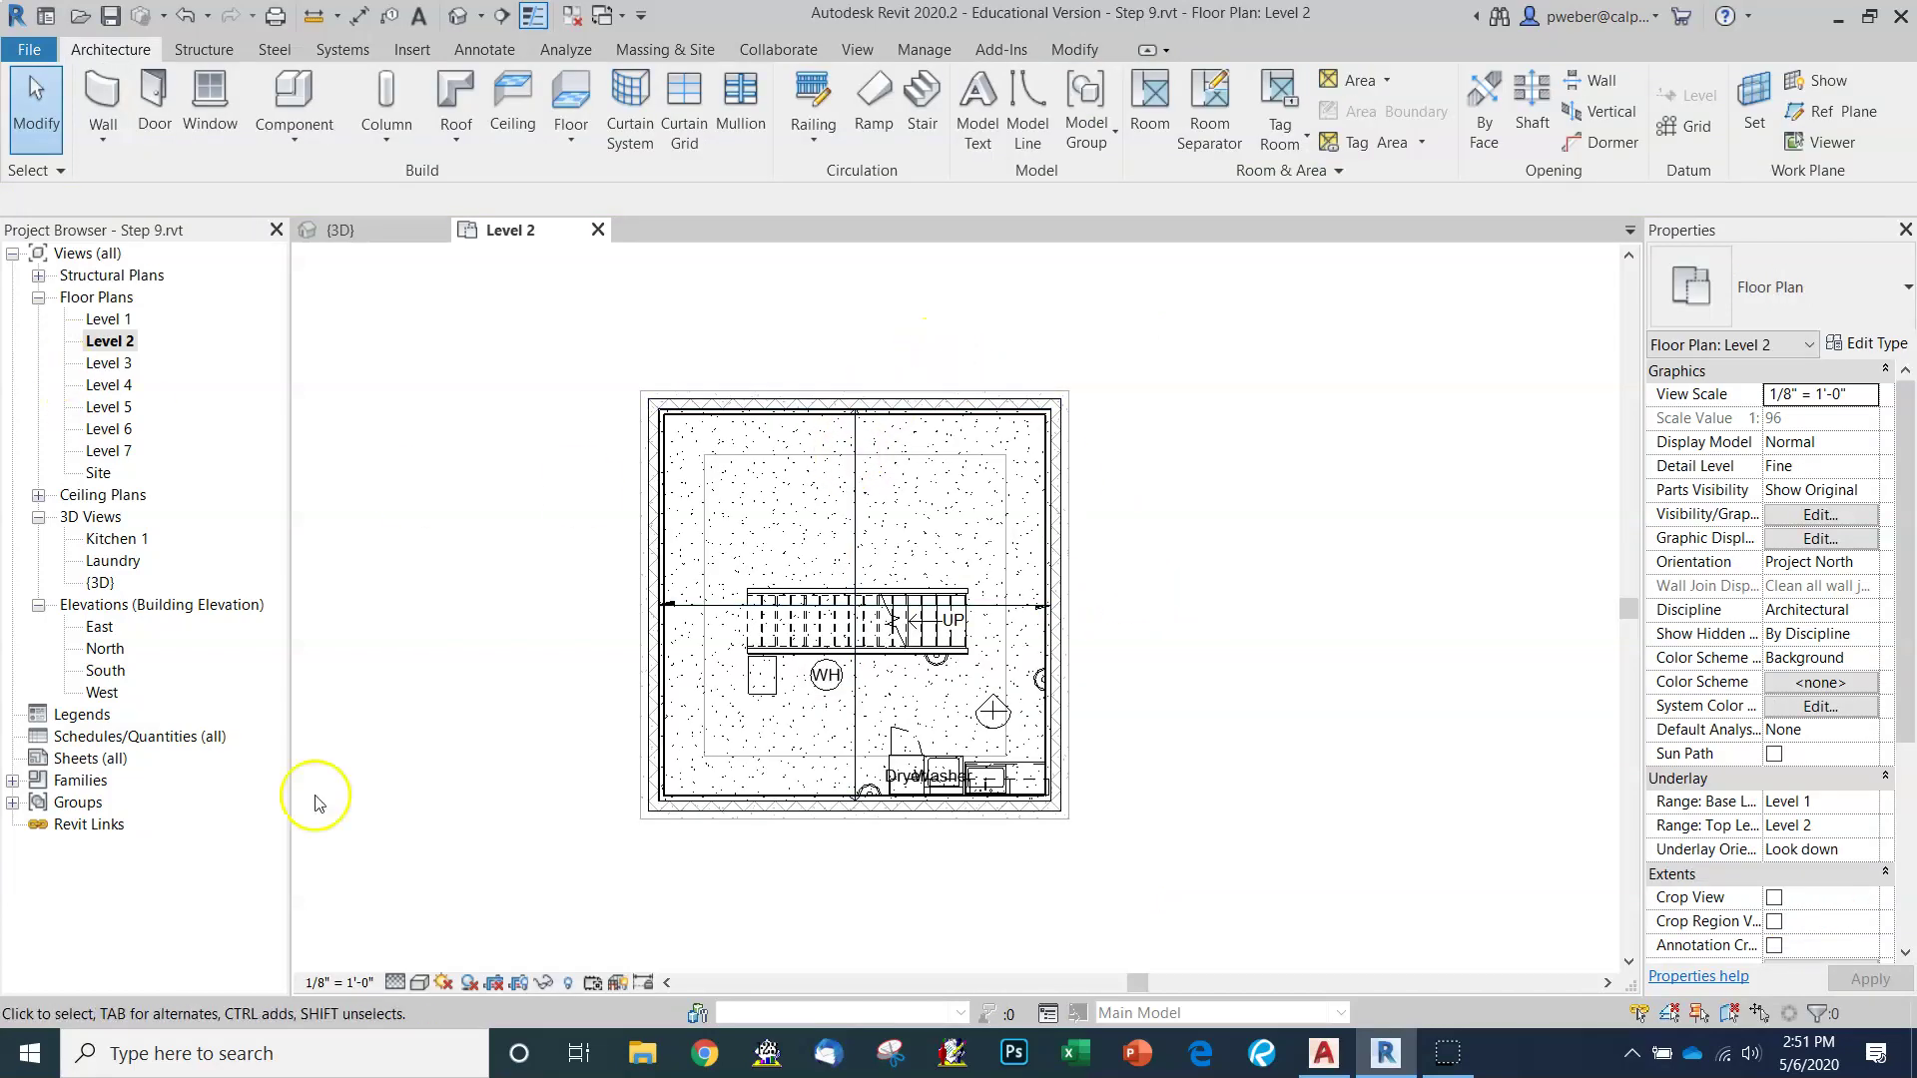
left_click(395, 983)
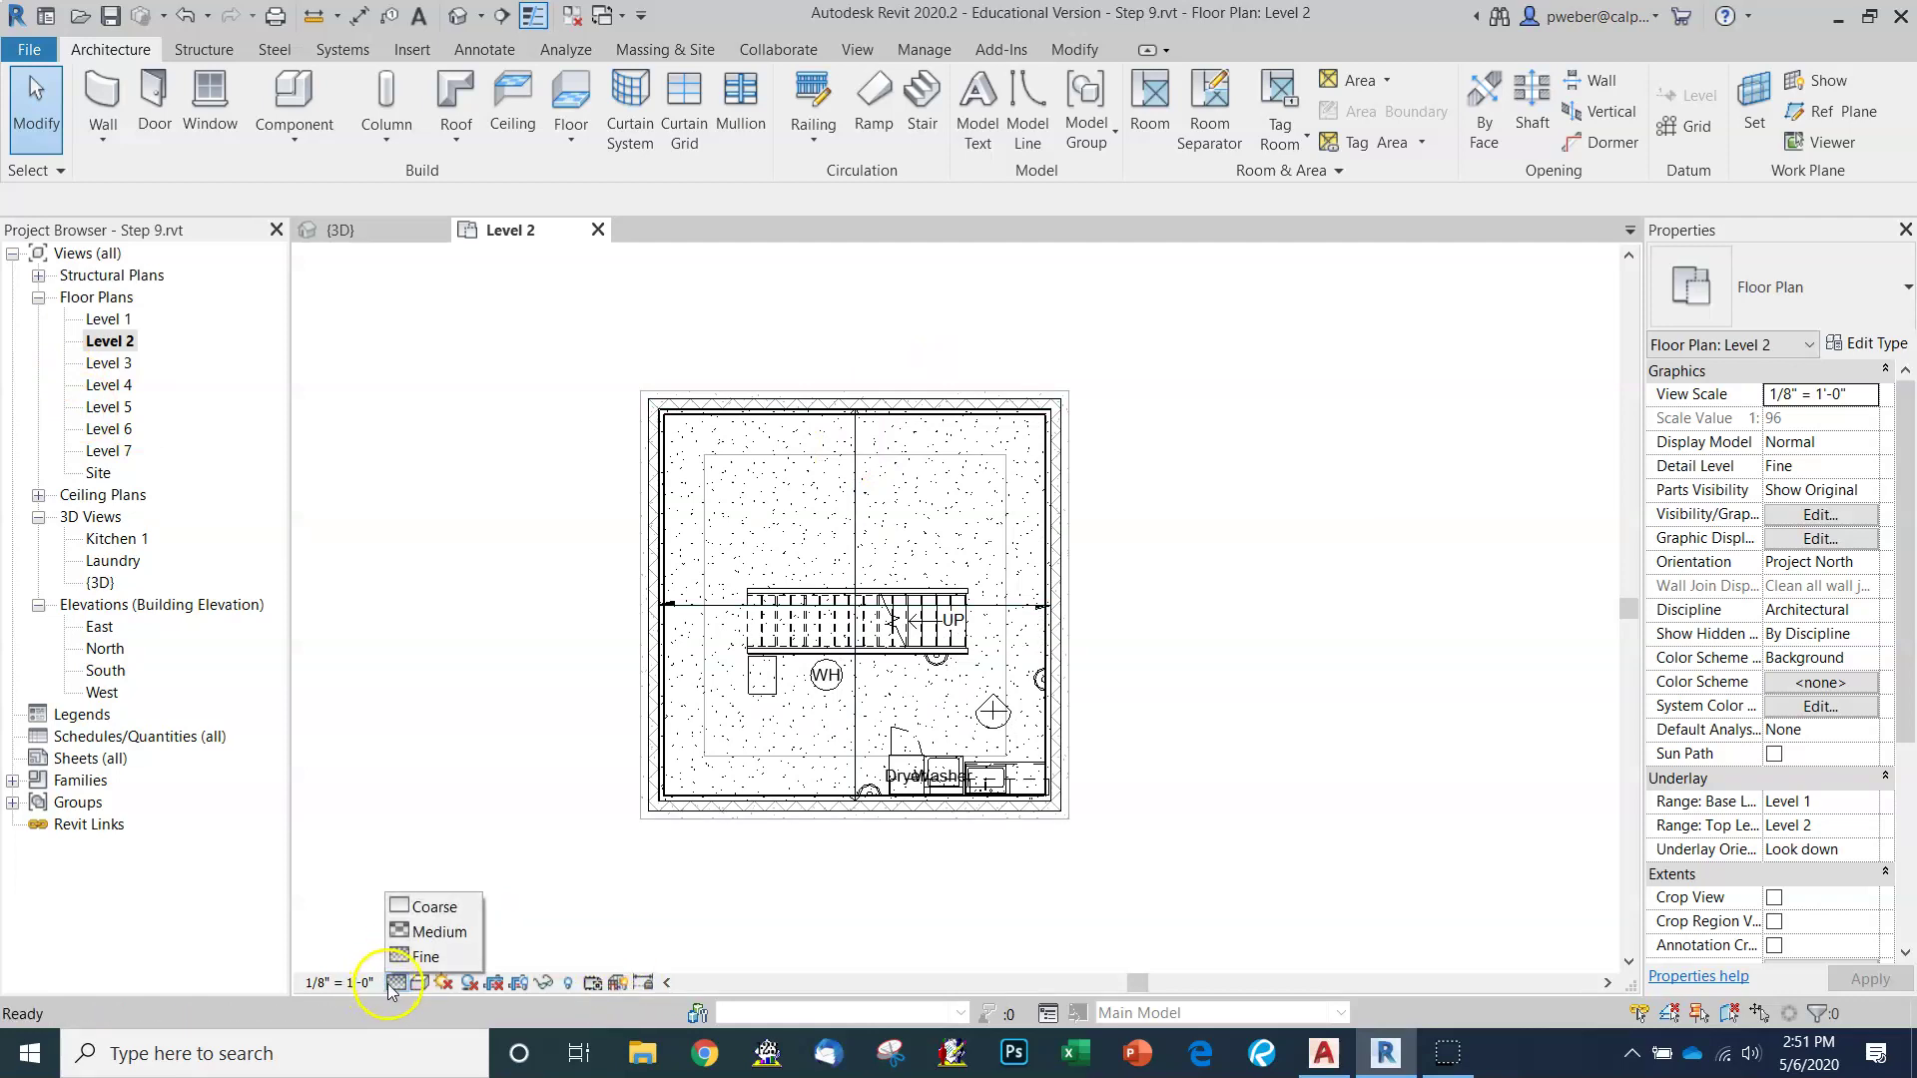
left_click(423, 907)
scroll(649, 798, "up", 5)
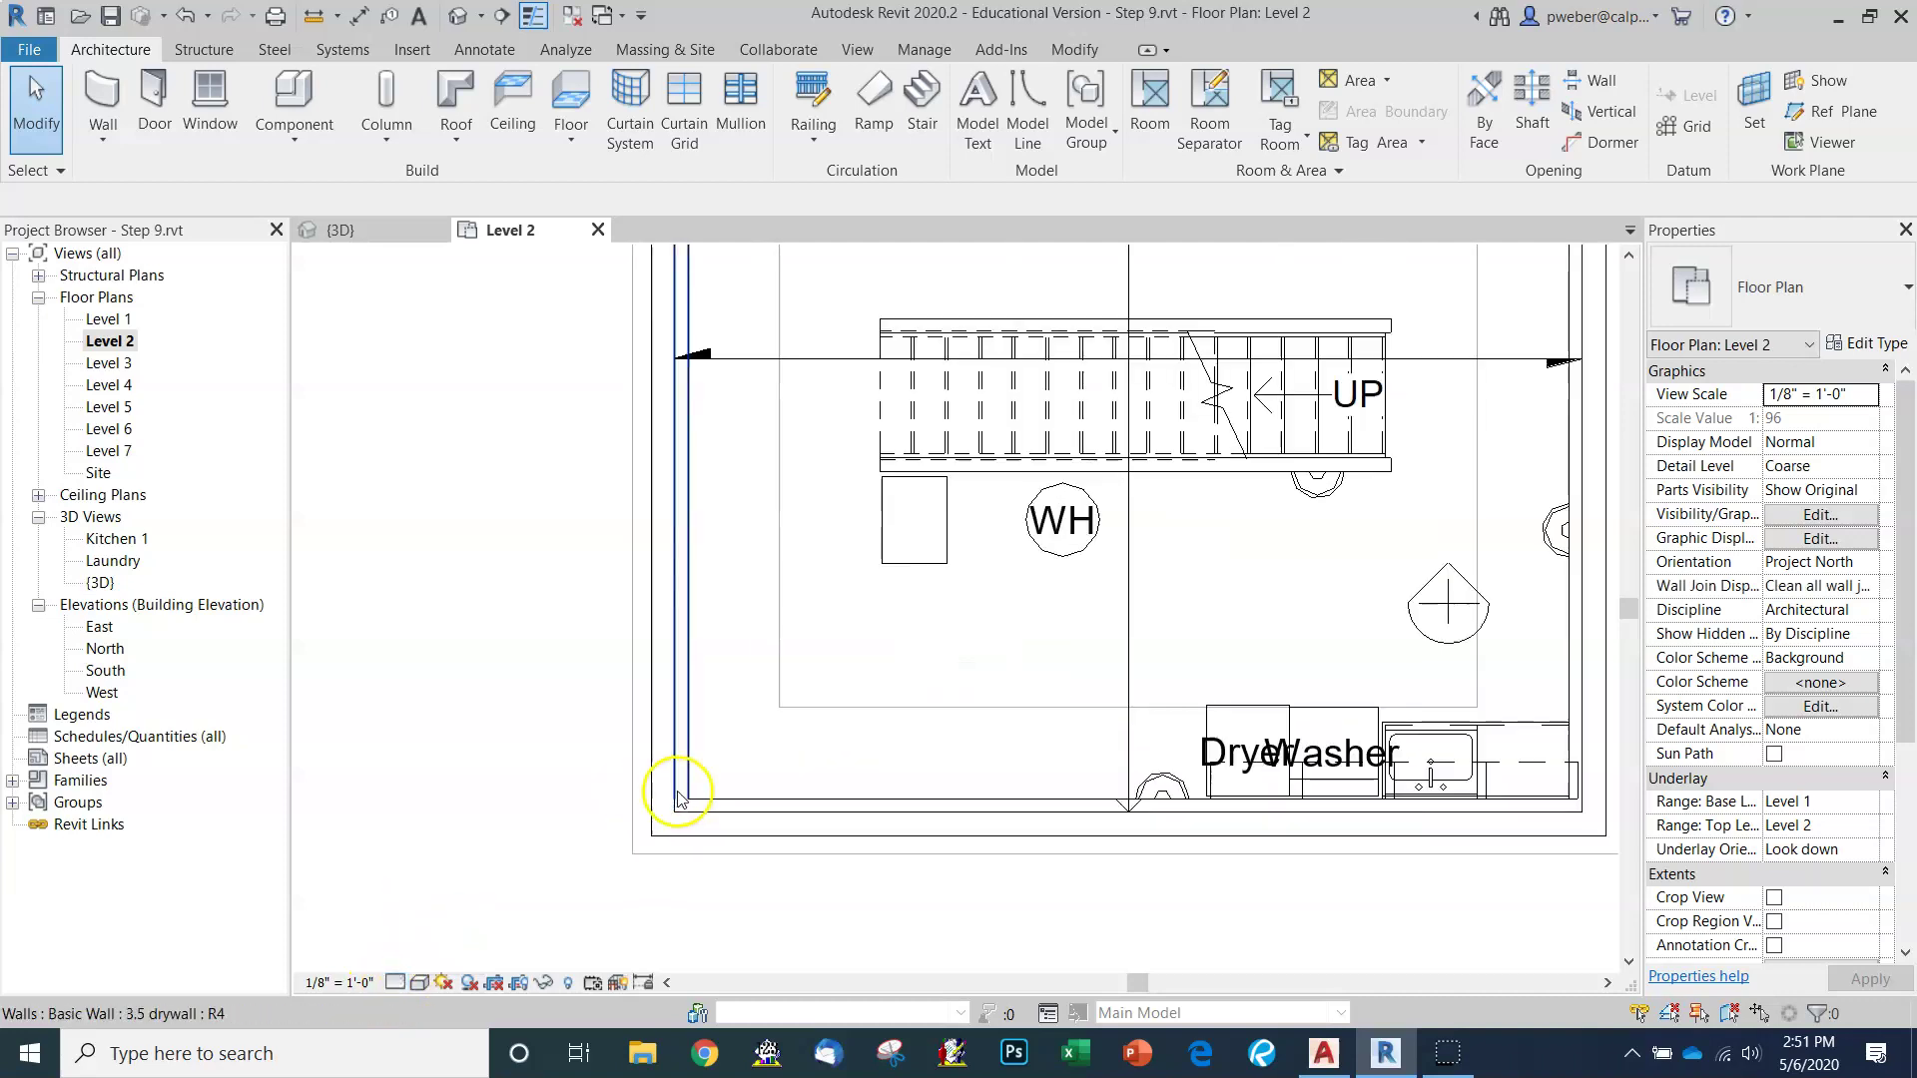
scroll(689, 832, "up", 2)
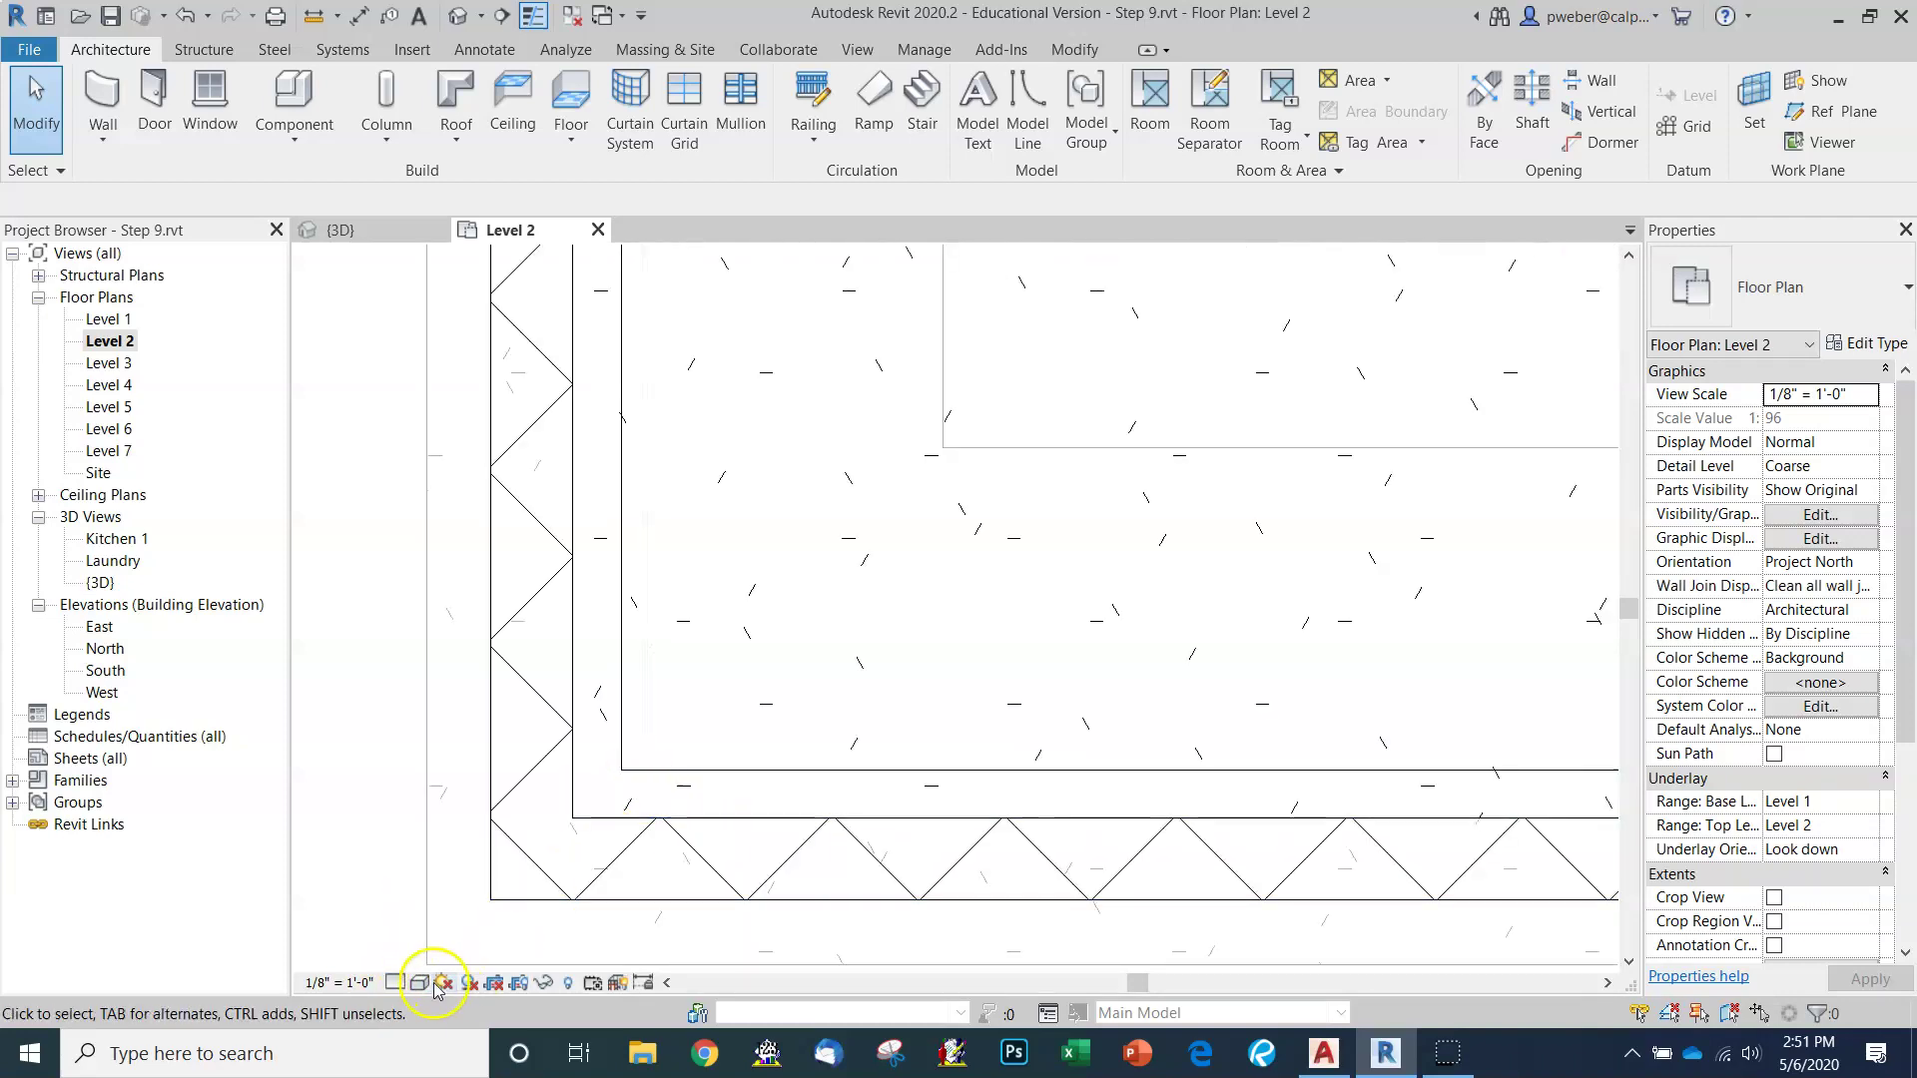
left_click(406, 984)
left_click(416, 957)
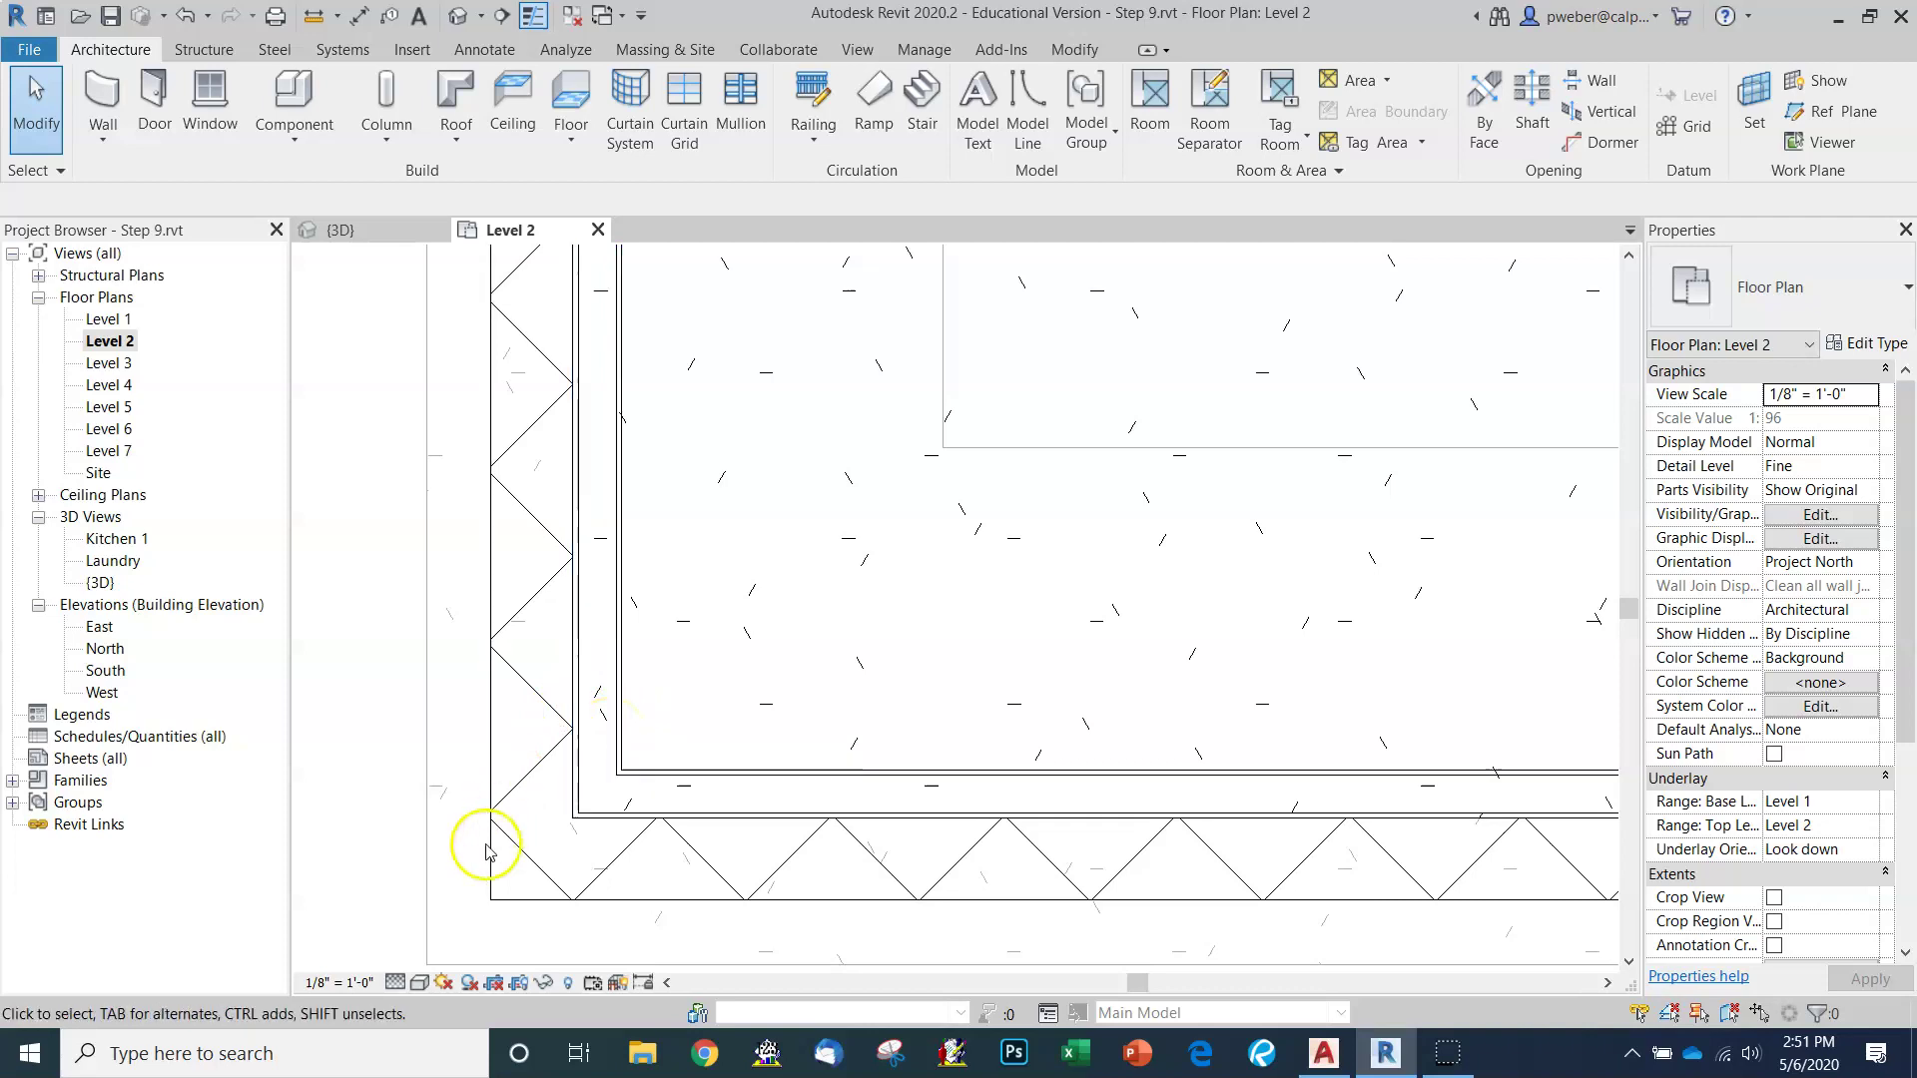
Set the detail level of the Level 2 floor plan to Coarse.
left_click(396, 984)
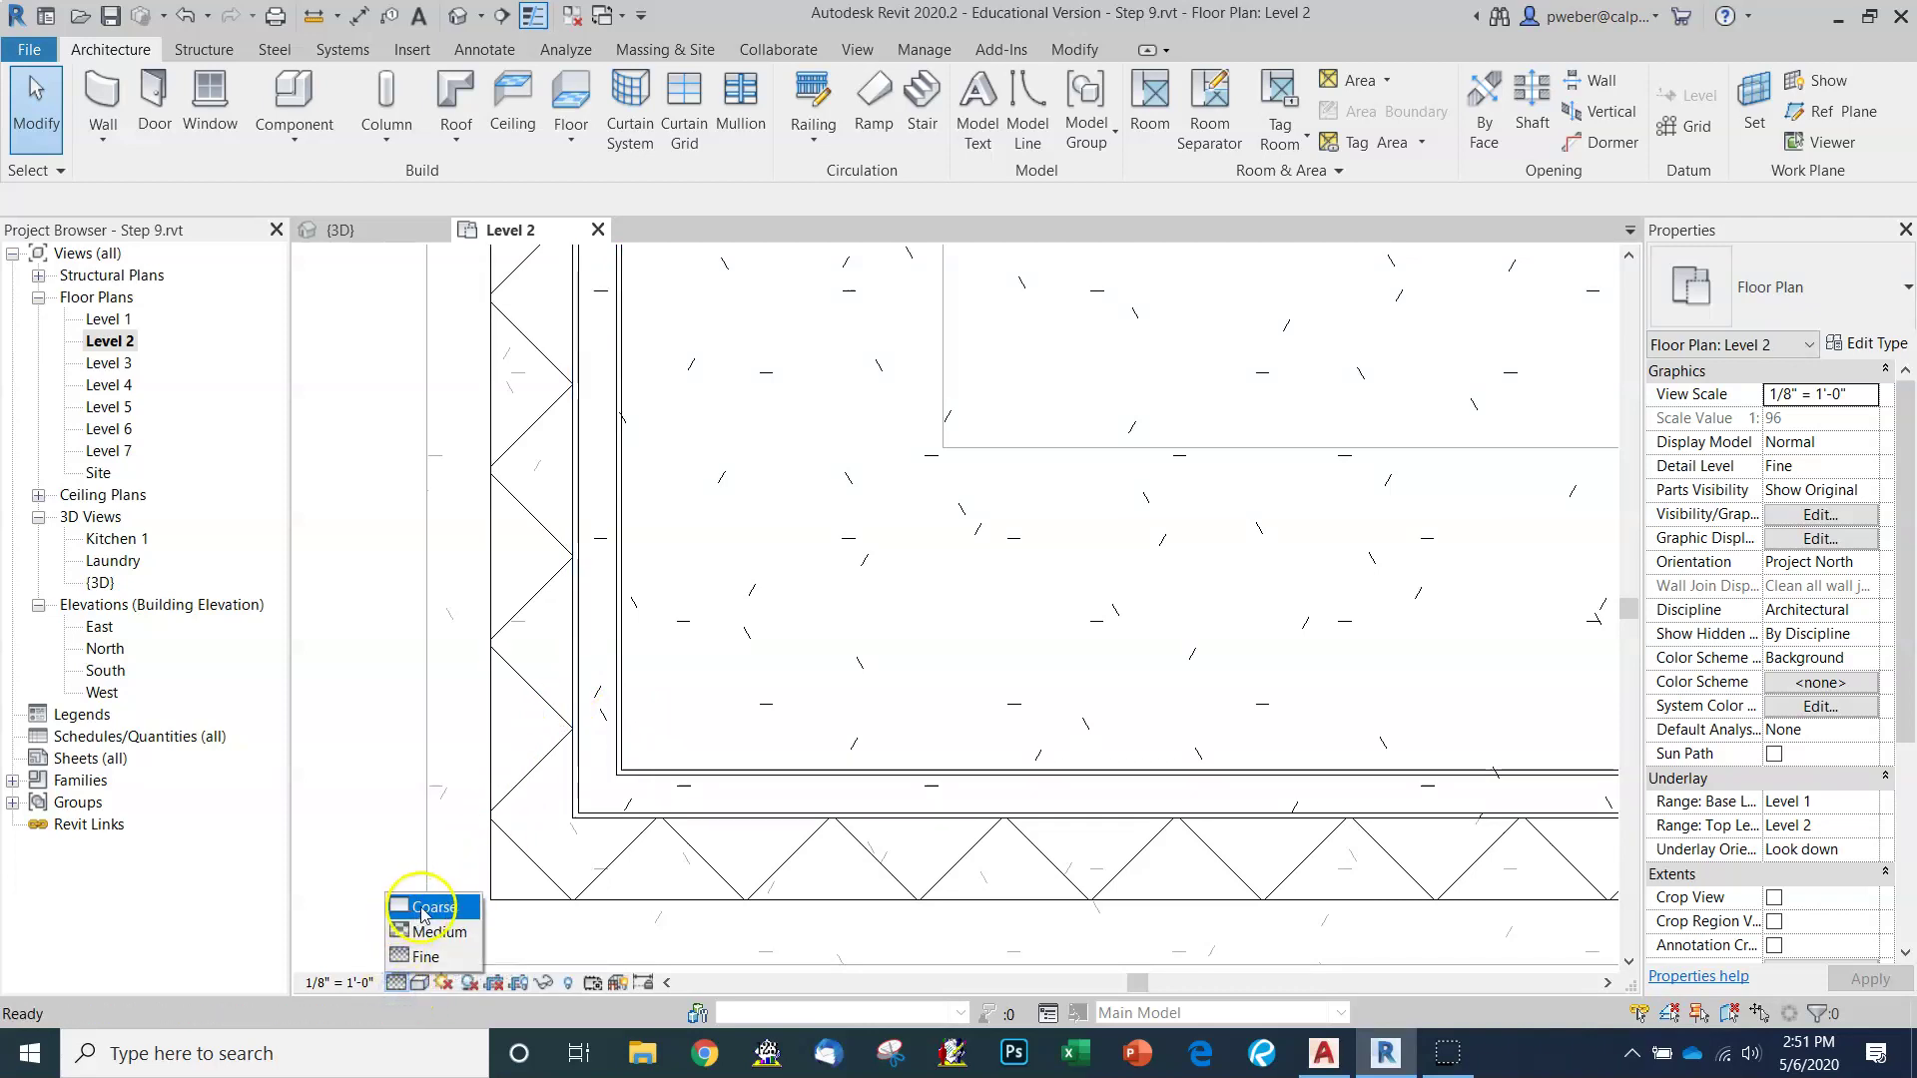
left_click(414, 907)
scroll(471, 779, "up", 4)
scroll(566, 822, "down", 4)
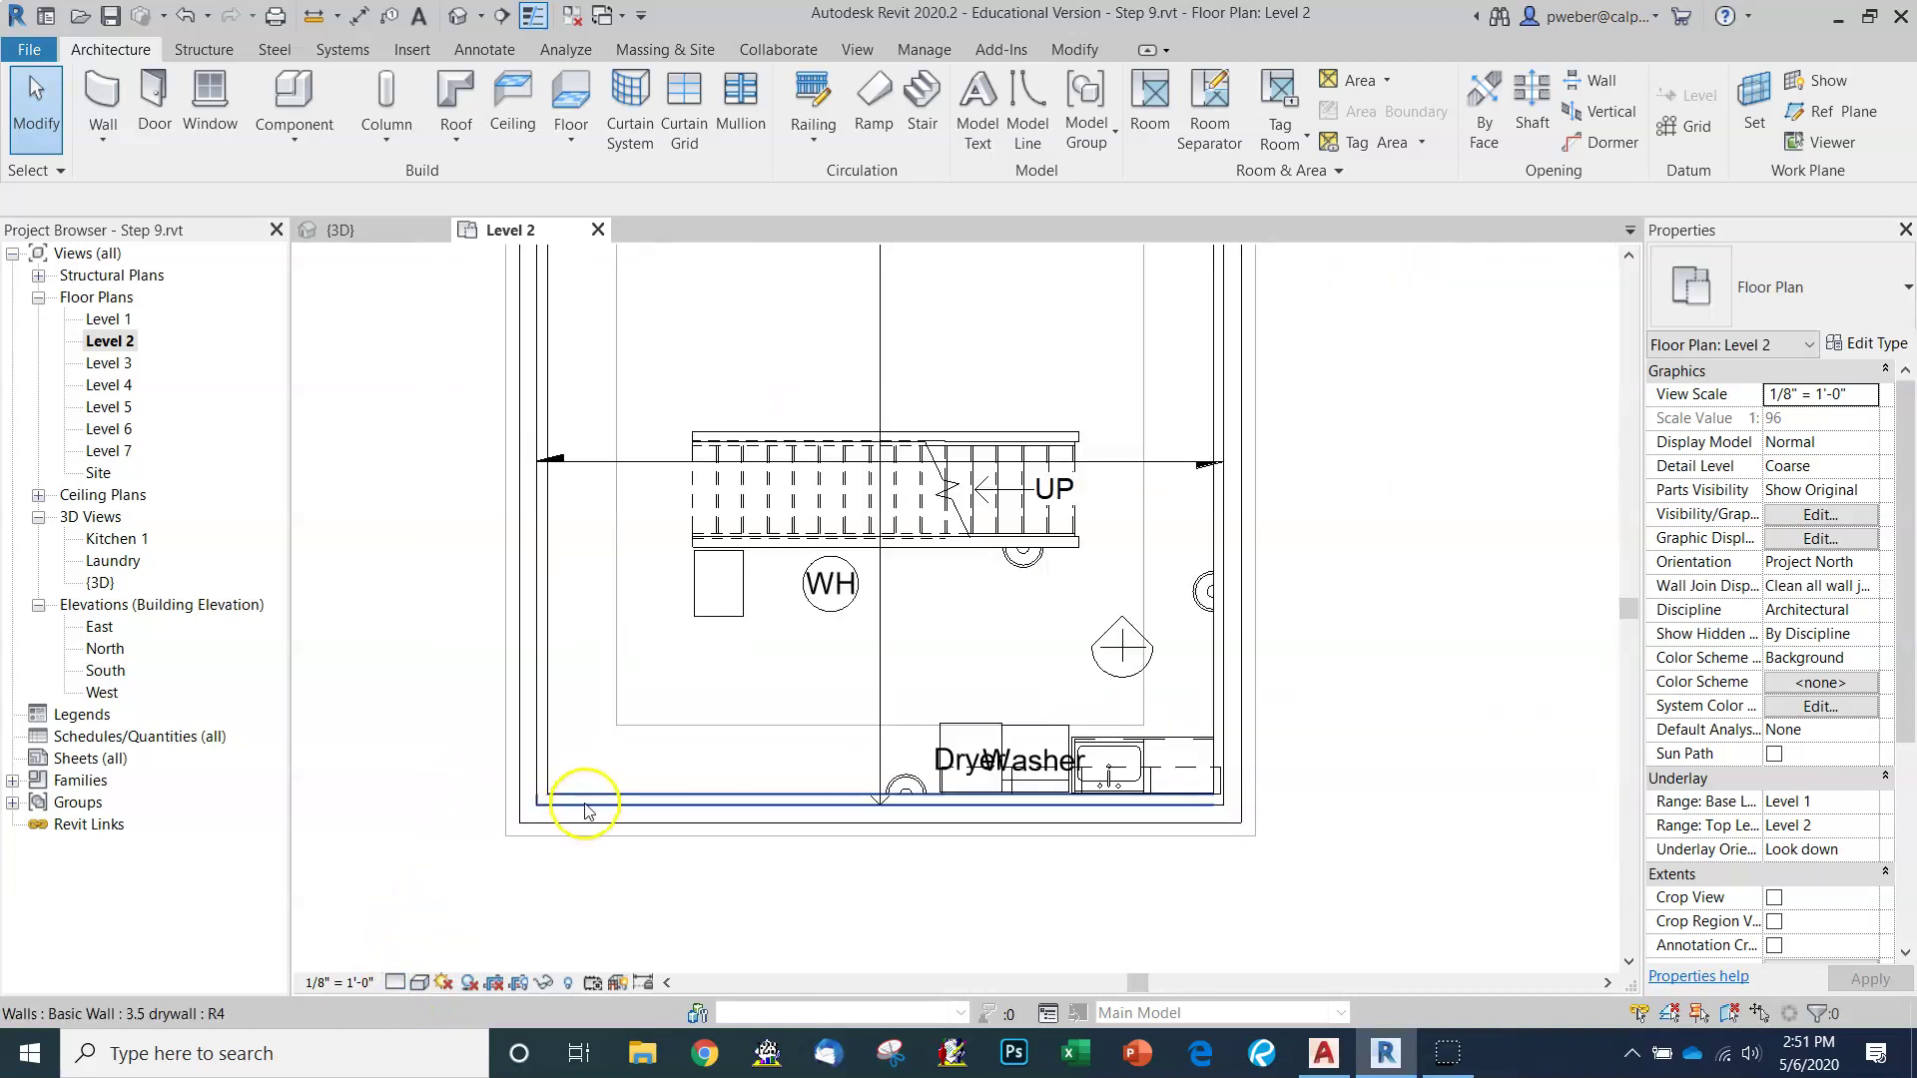
scroll(560, 689, "up", 1)
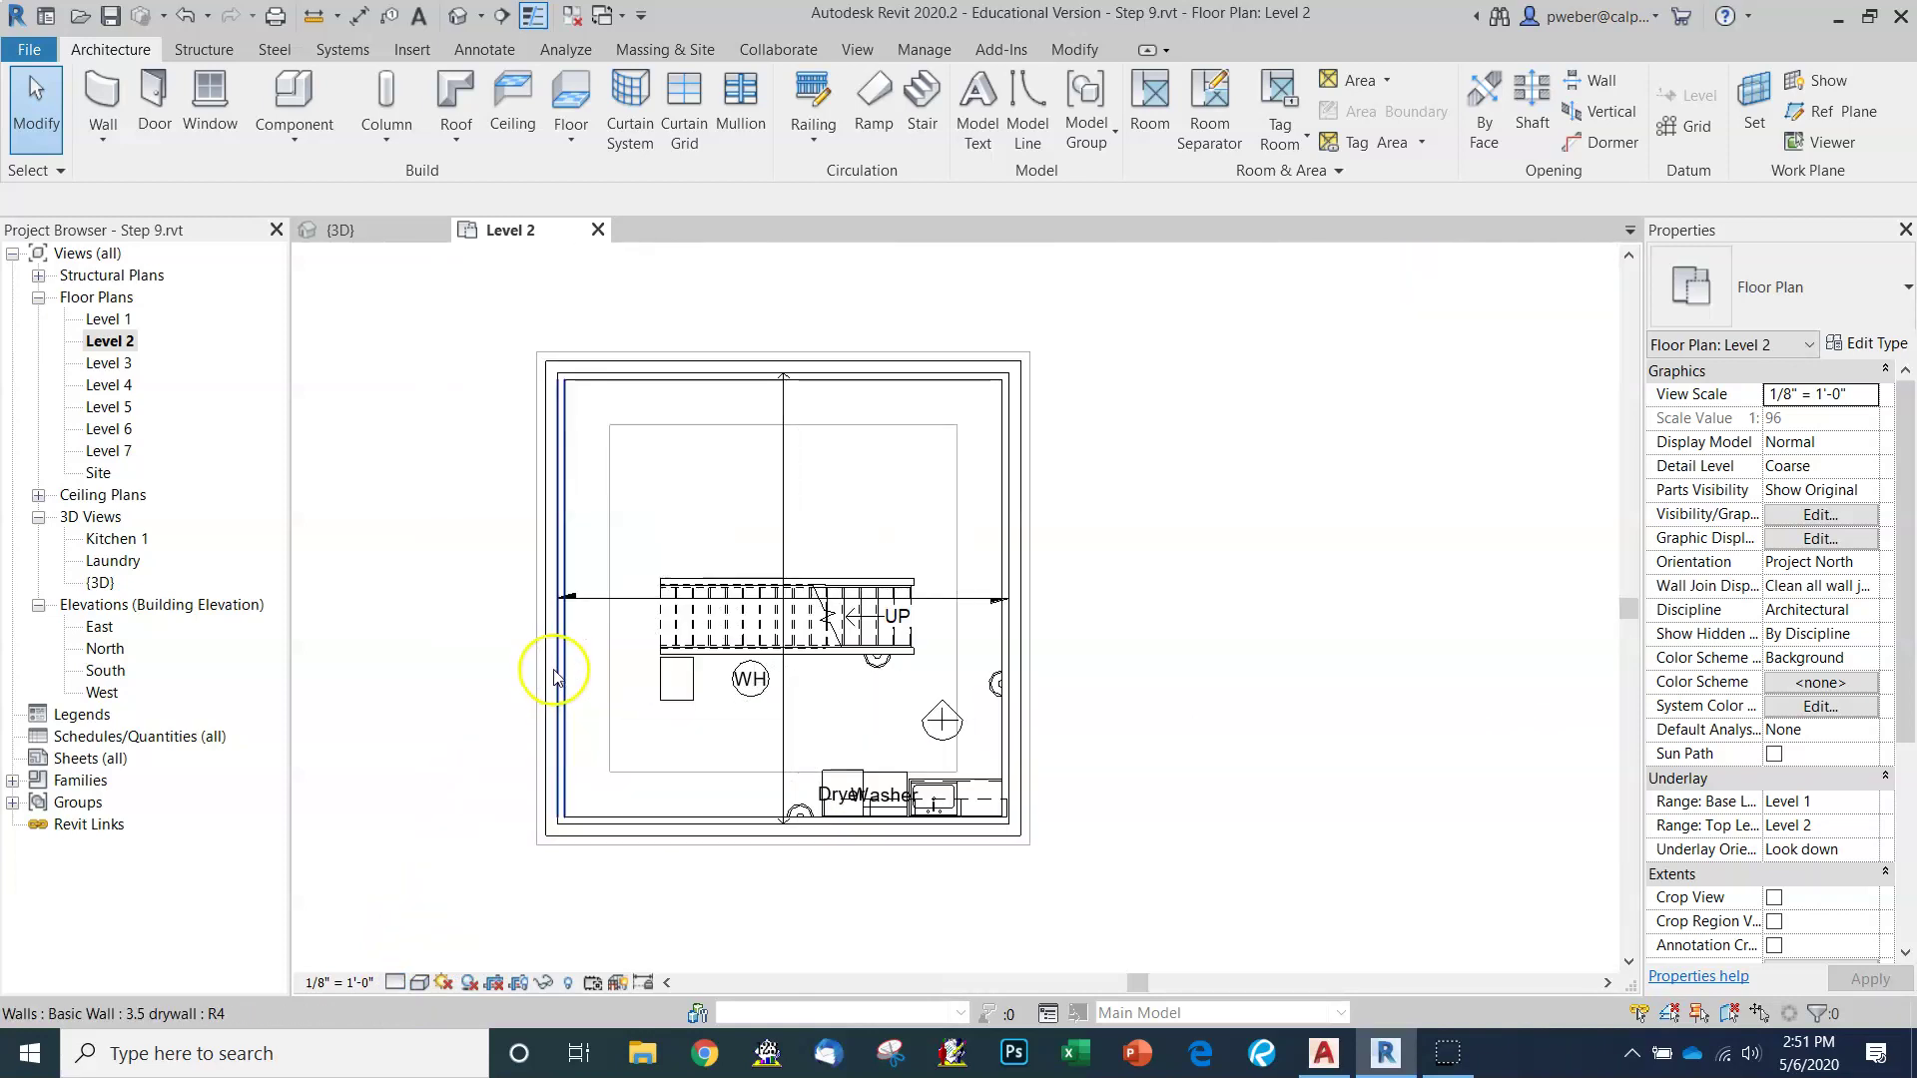
scroll(459, 556, "up", 1)
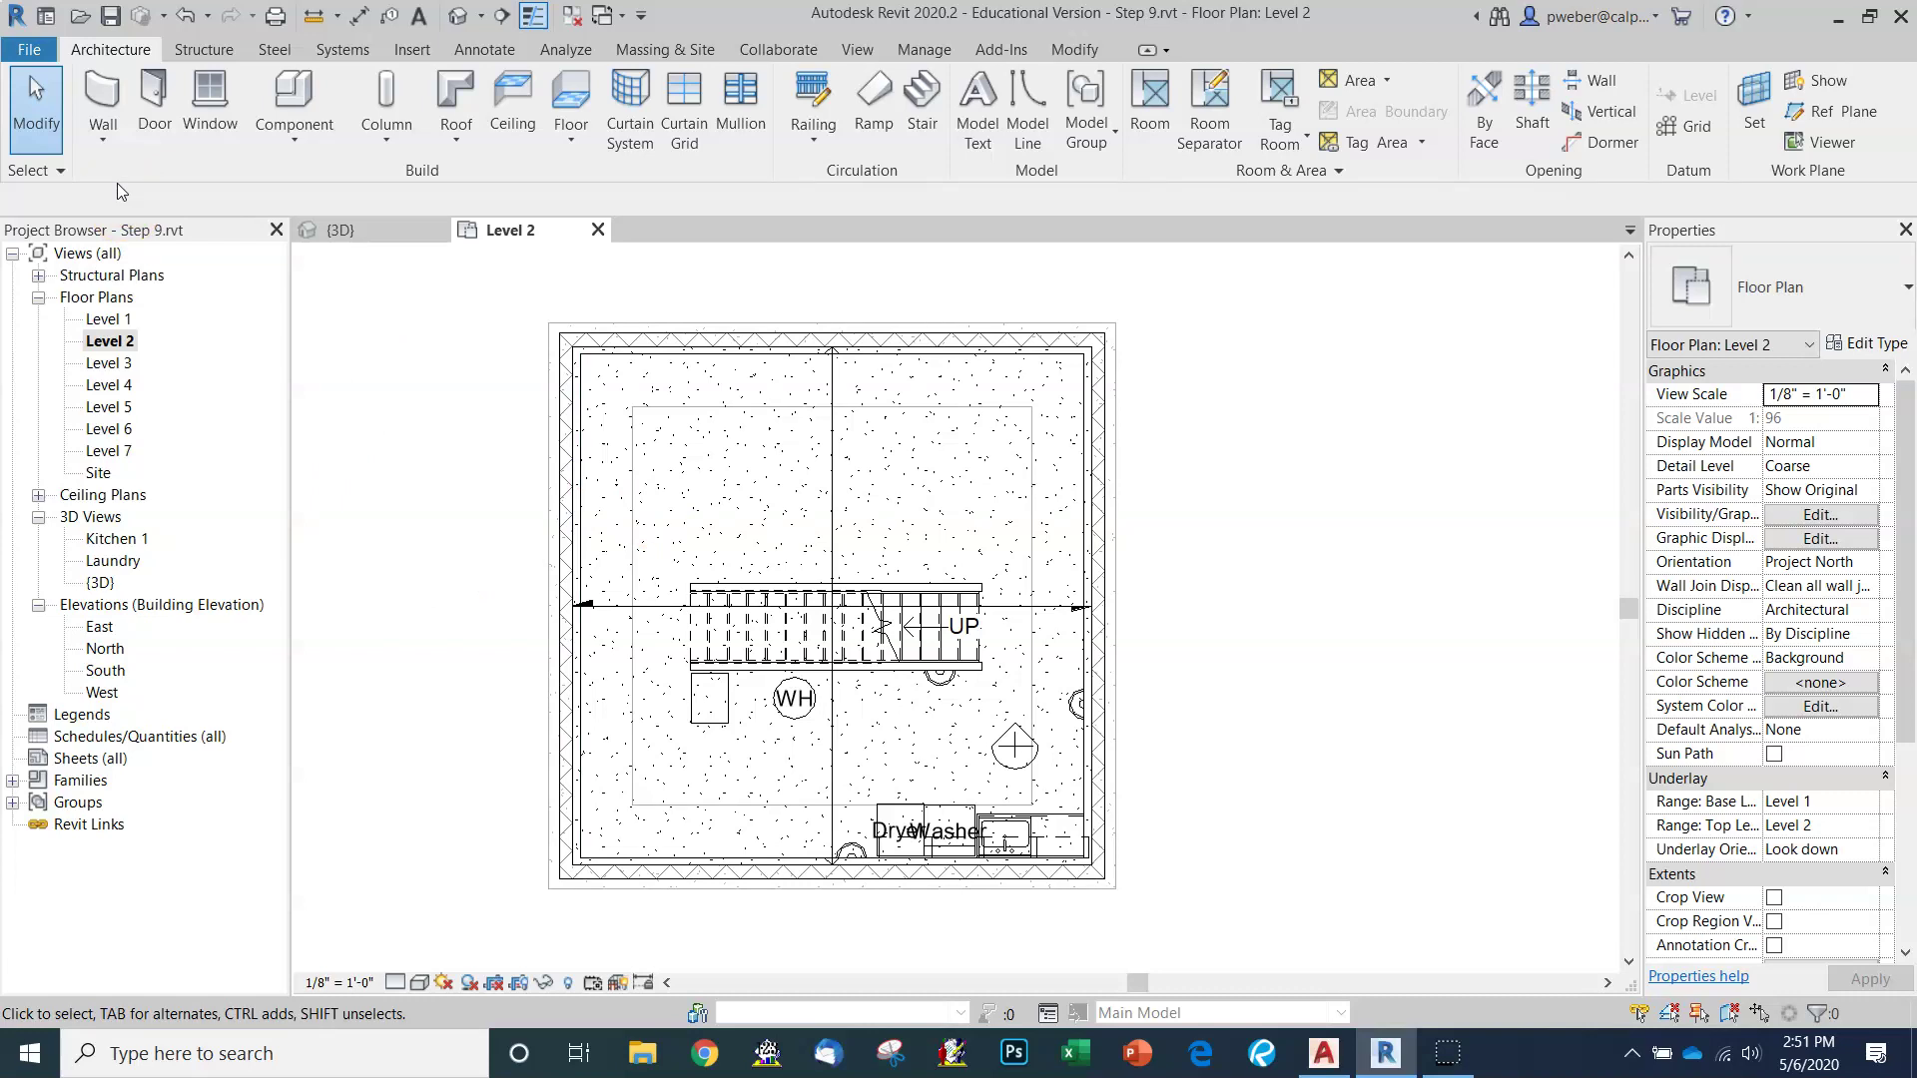
Export the current Level 2 floor plan as an AutoCAD 2018 DWG named "Step 9 - Floor Plan - Level 2" to the Desktop.
left_click(31, 50)
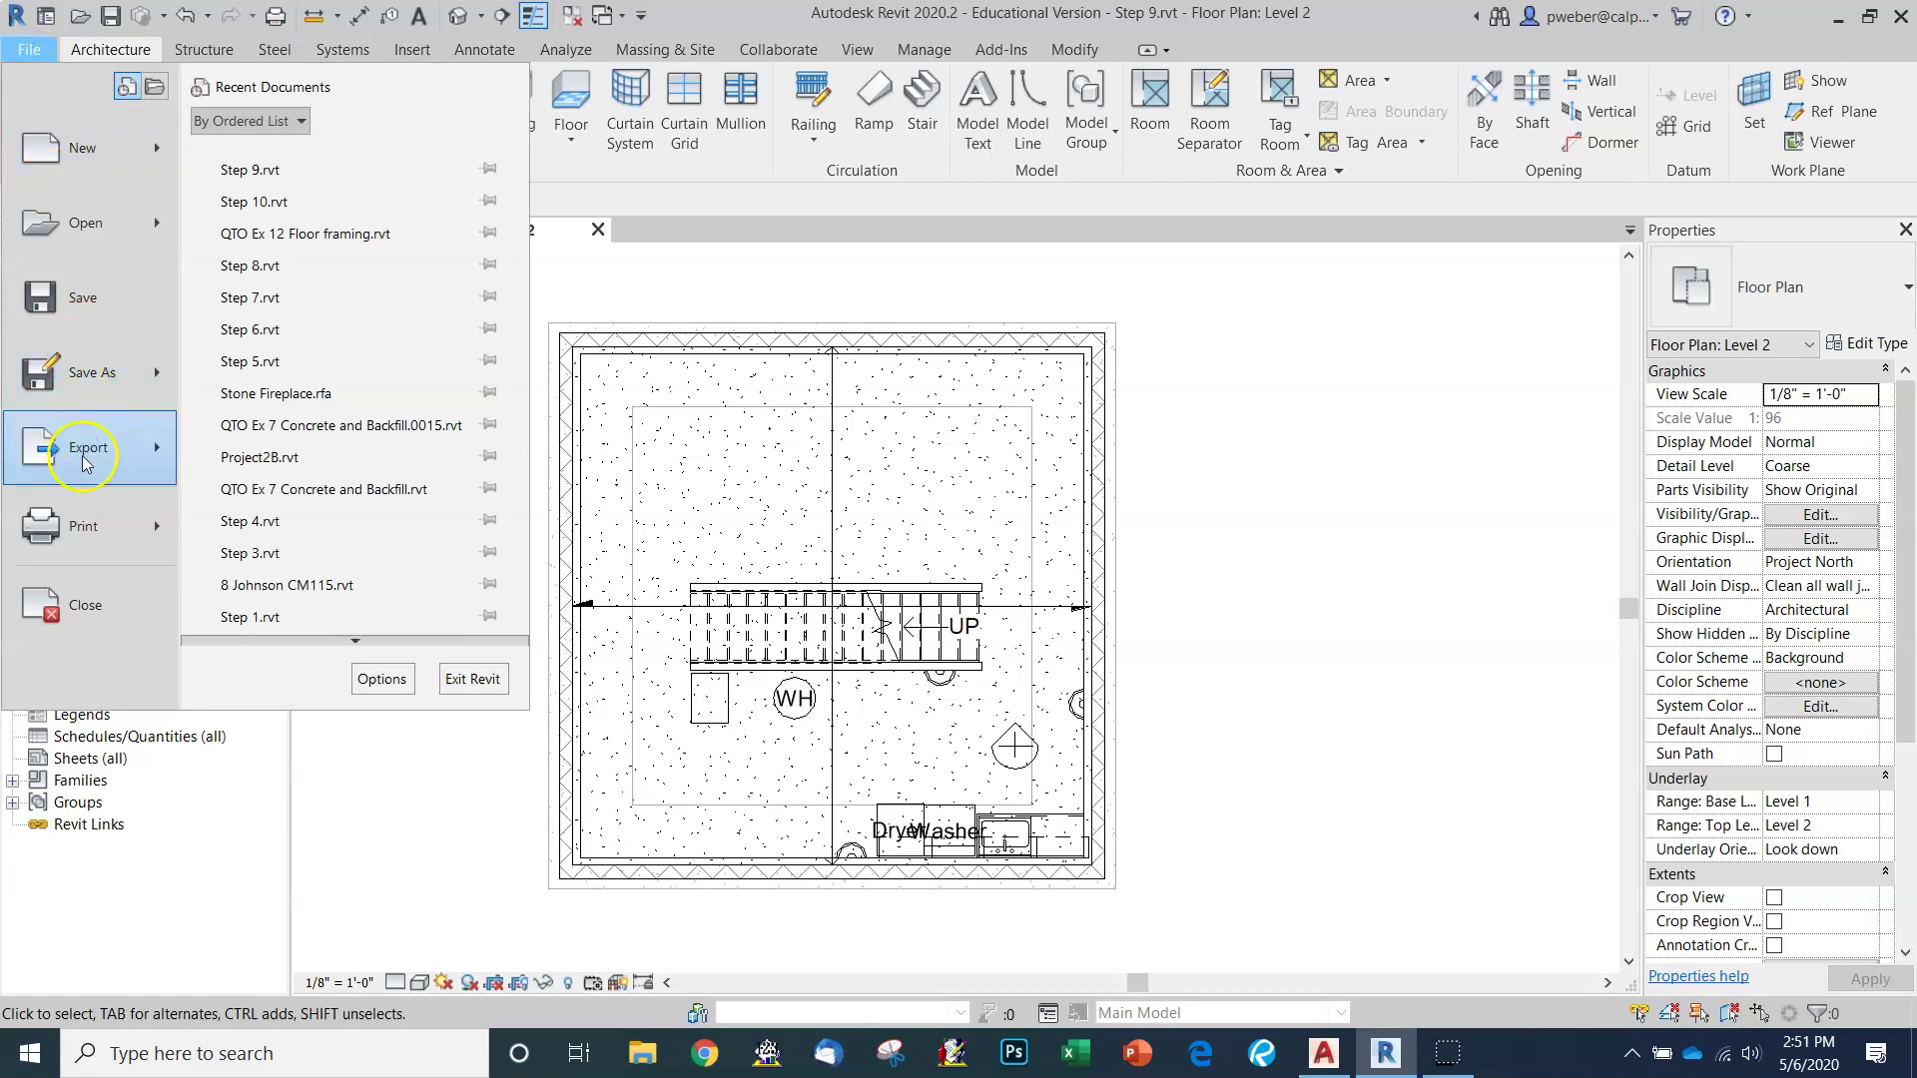
left_click(85, 457)
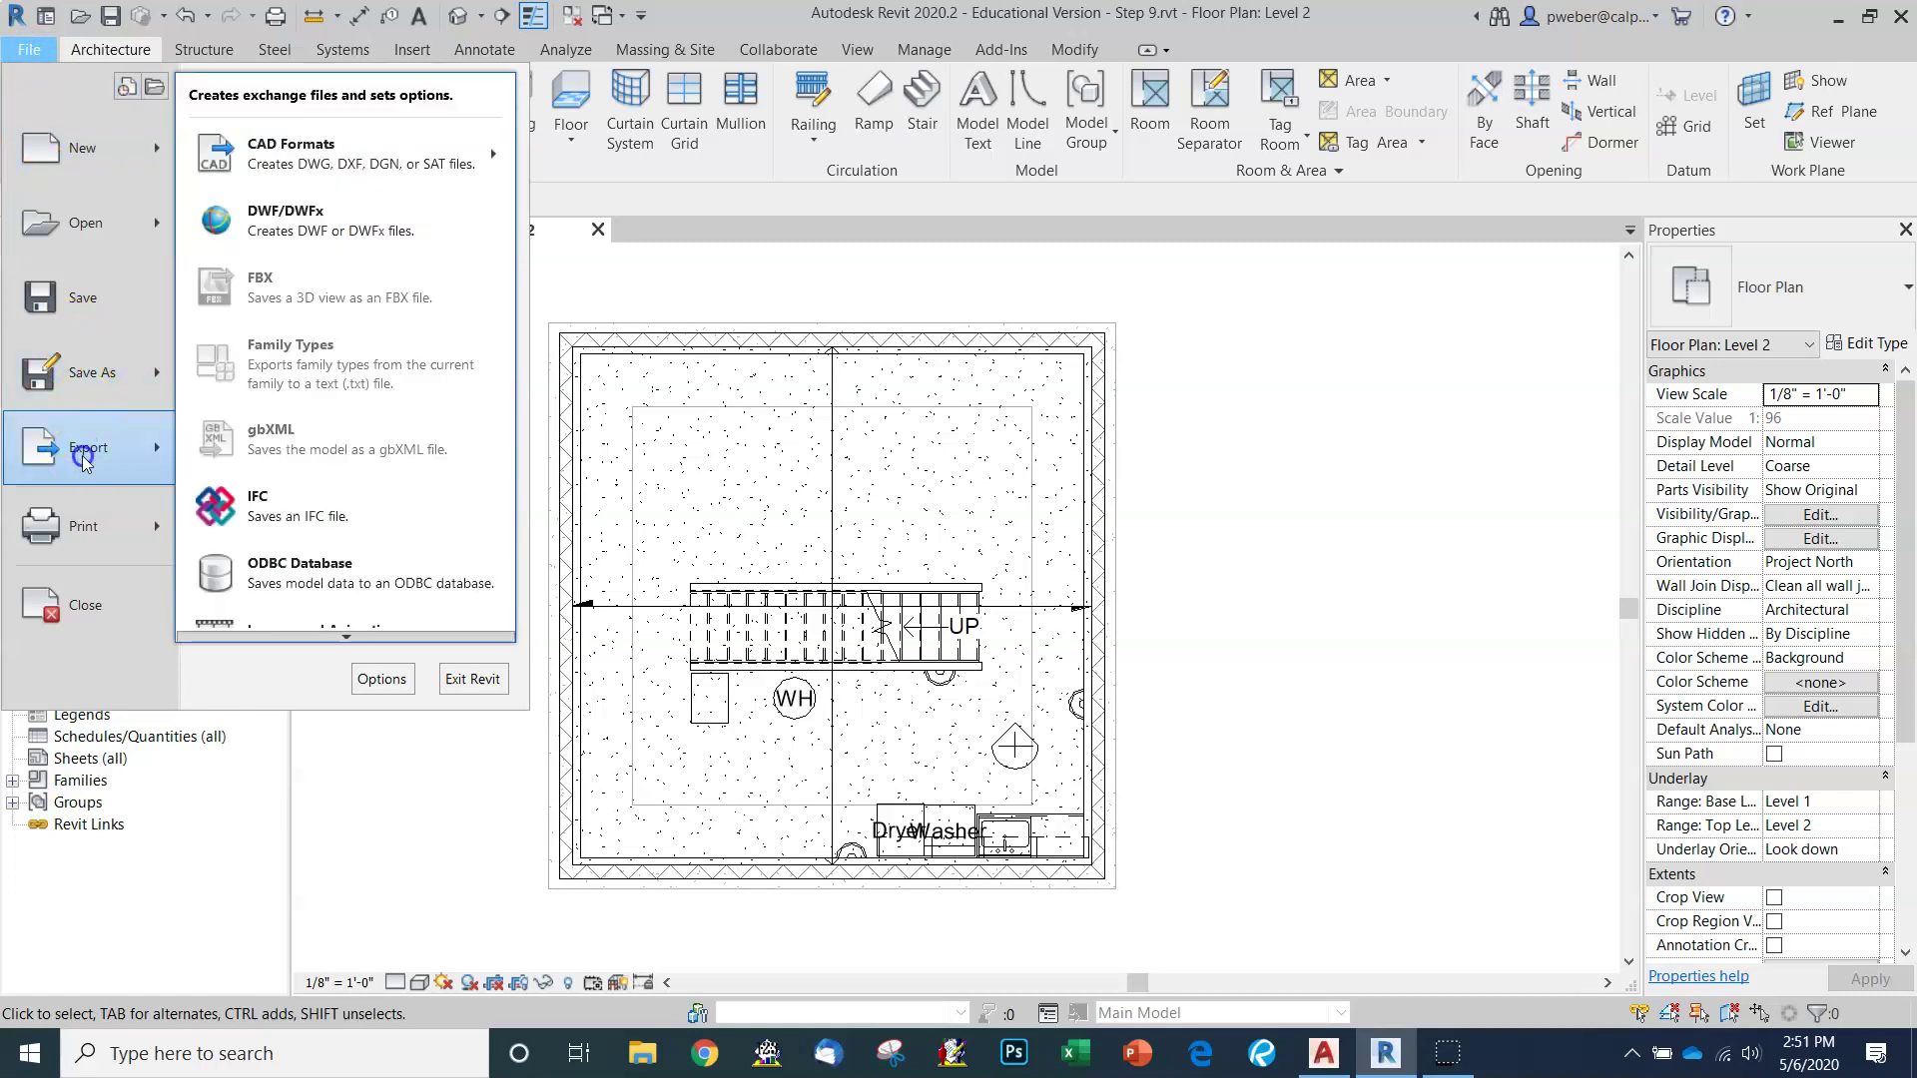
left_click(285, 150)
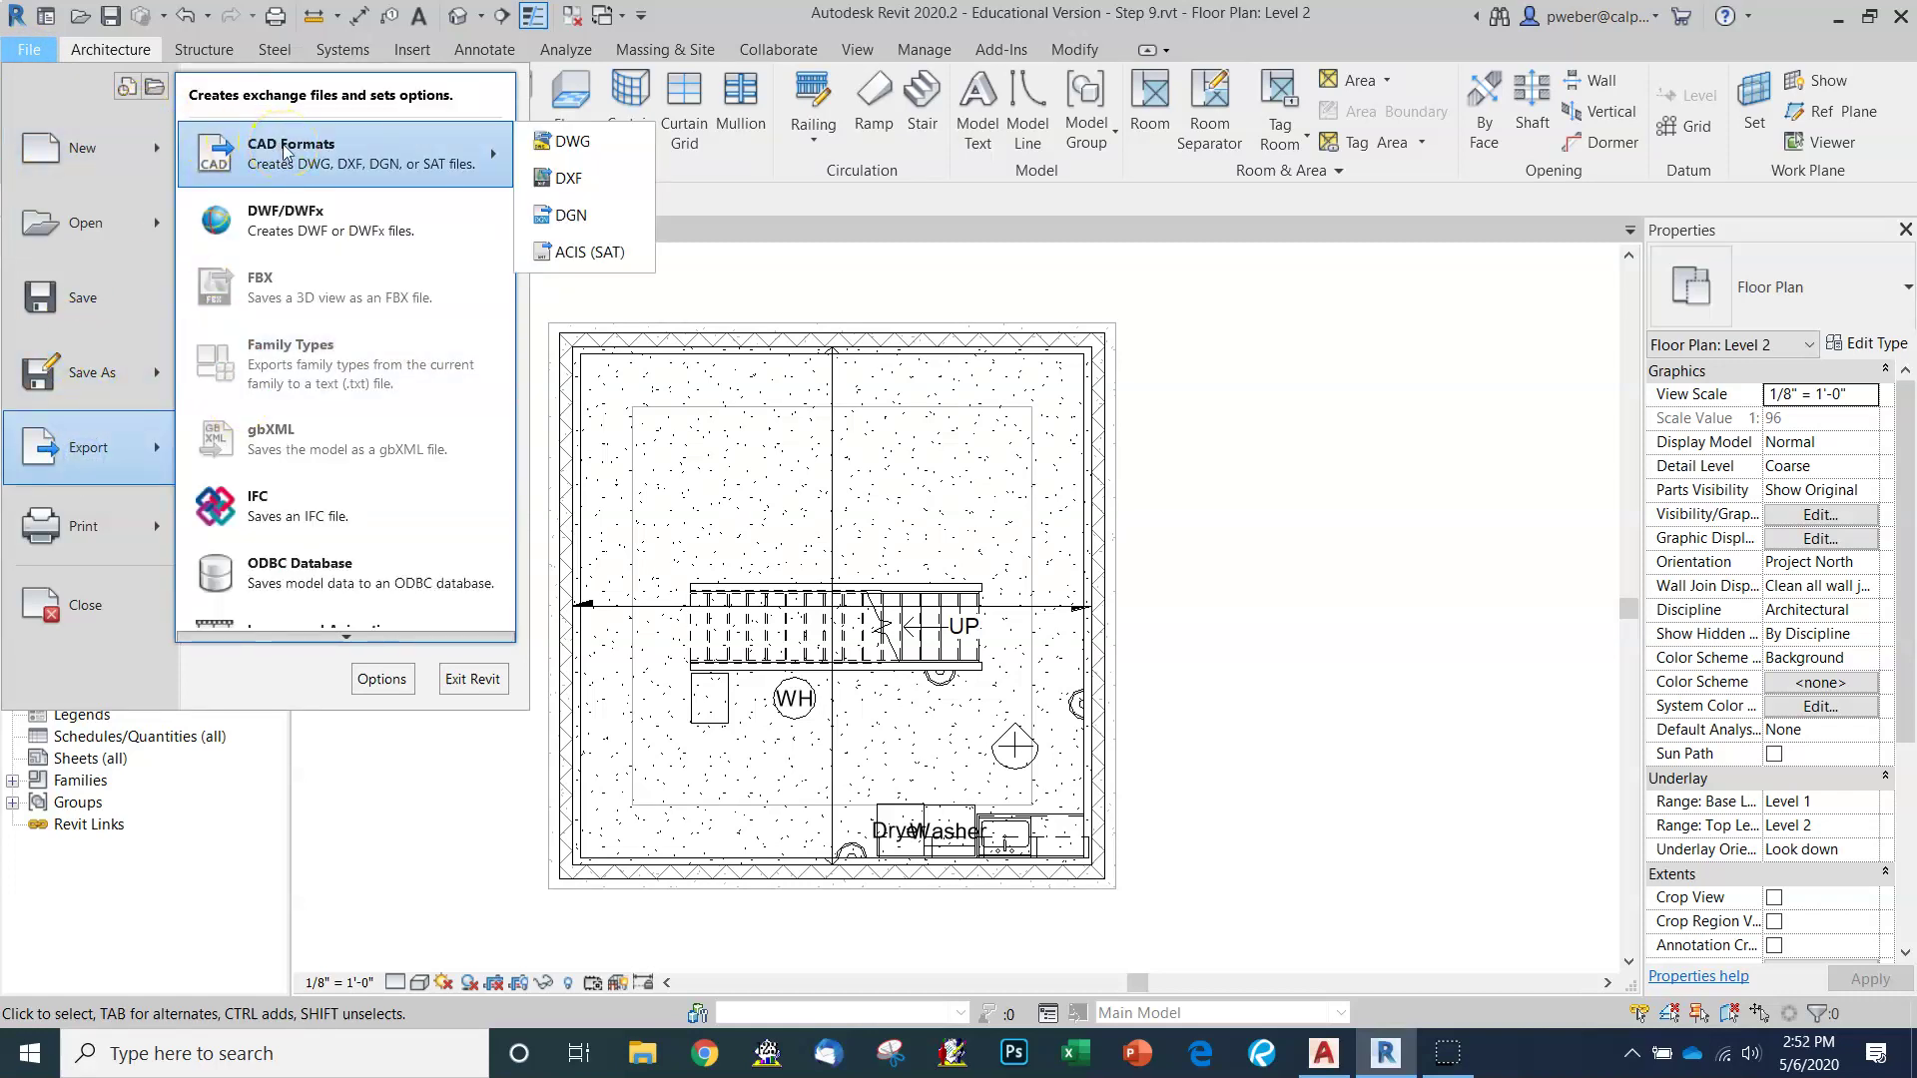
left_click(570, 145)
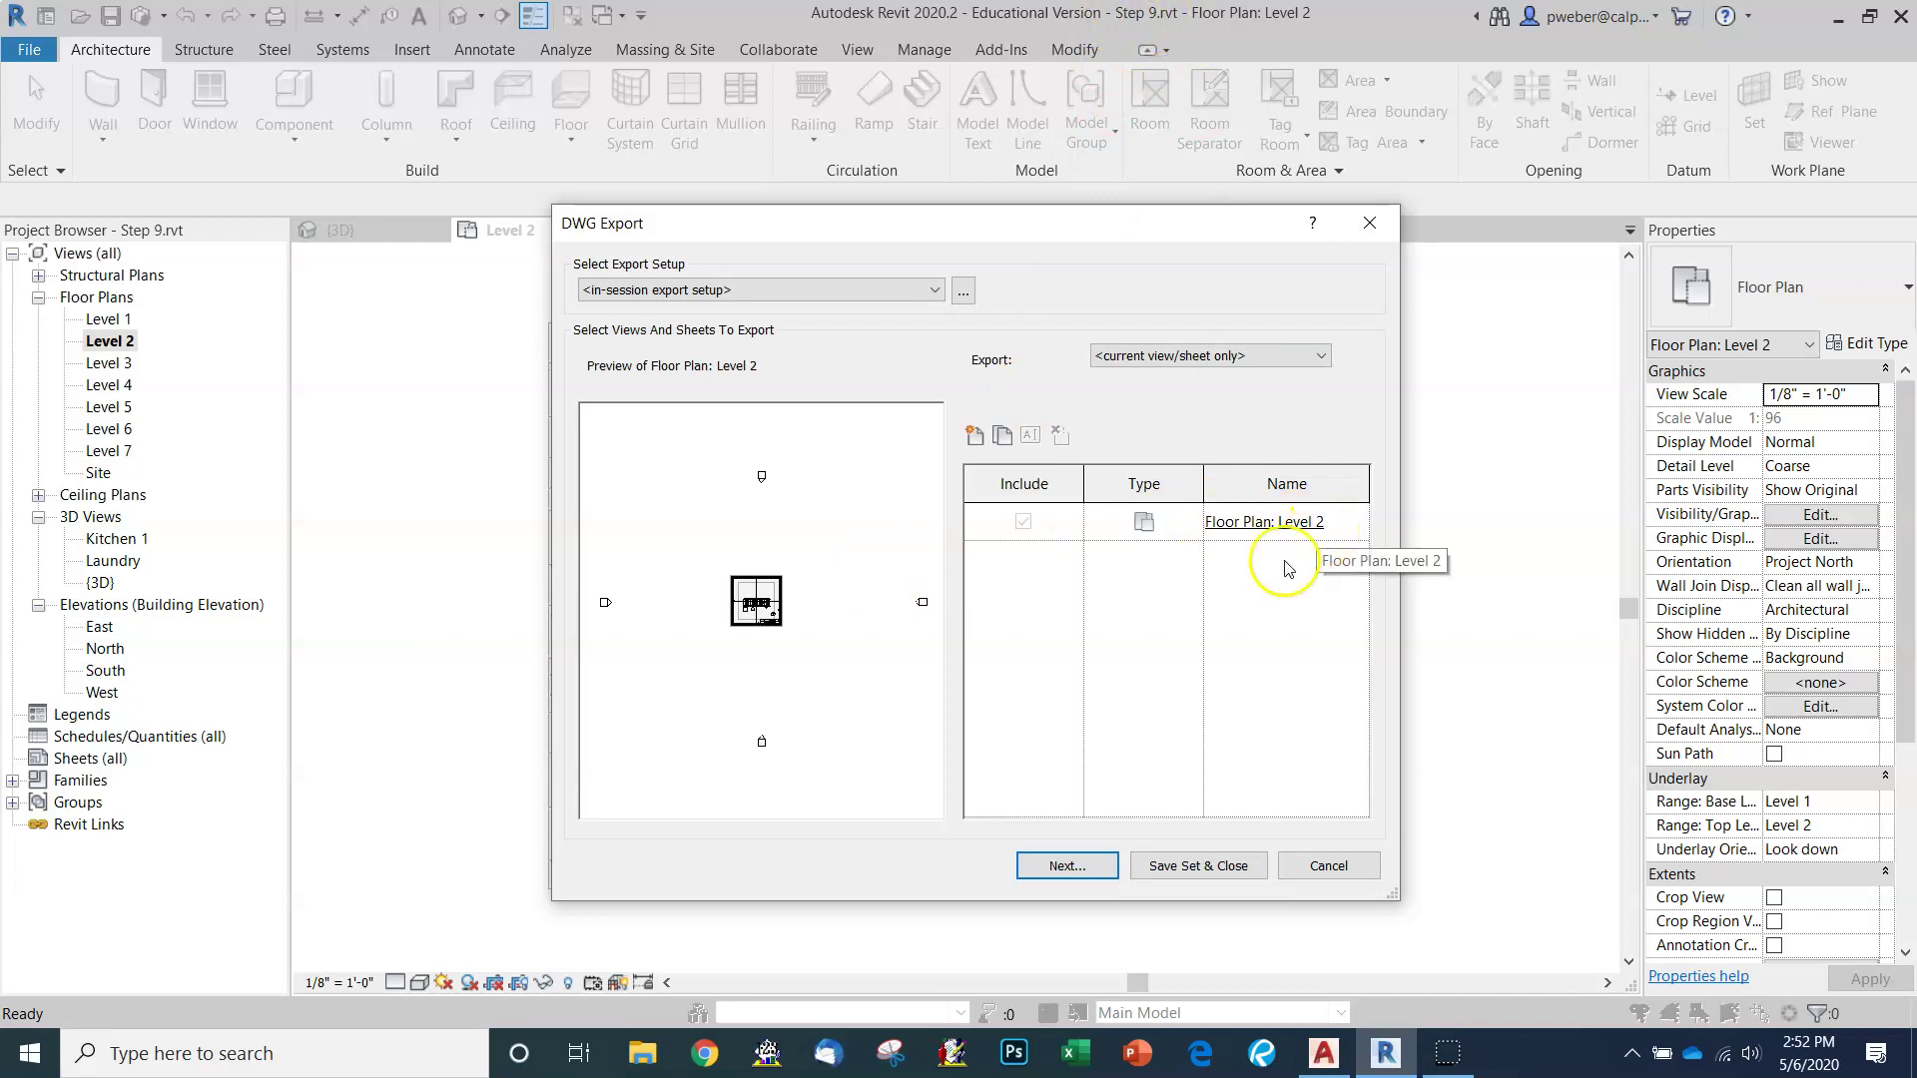
left_click(1081, 866)
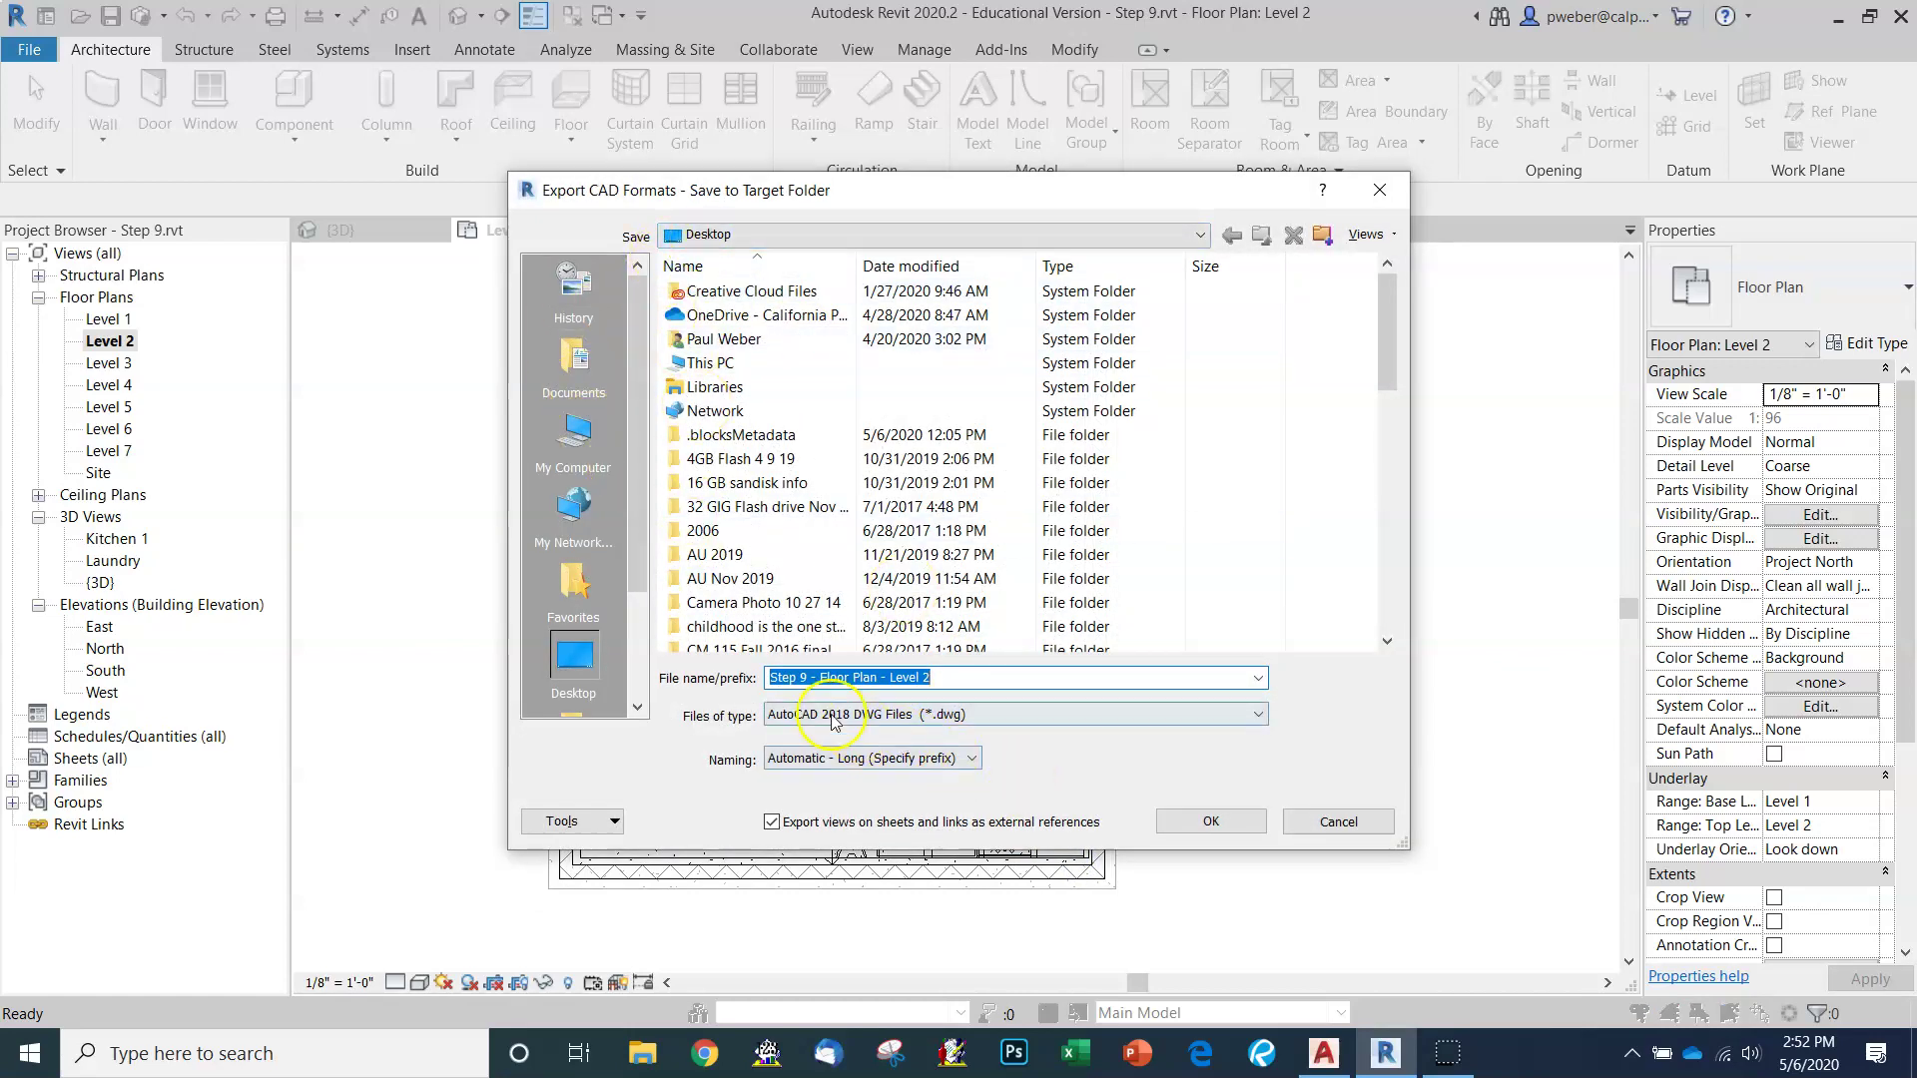
left_click(1214, 824)
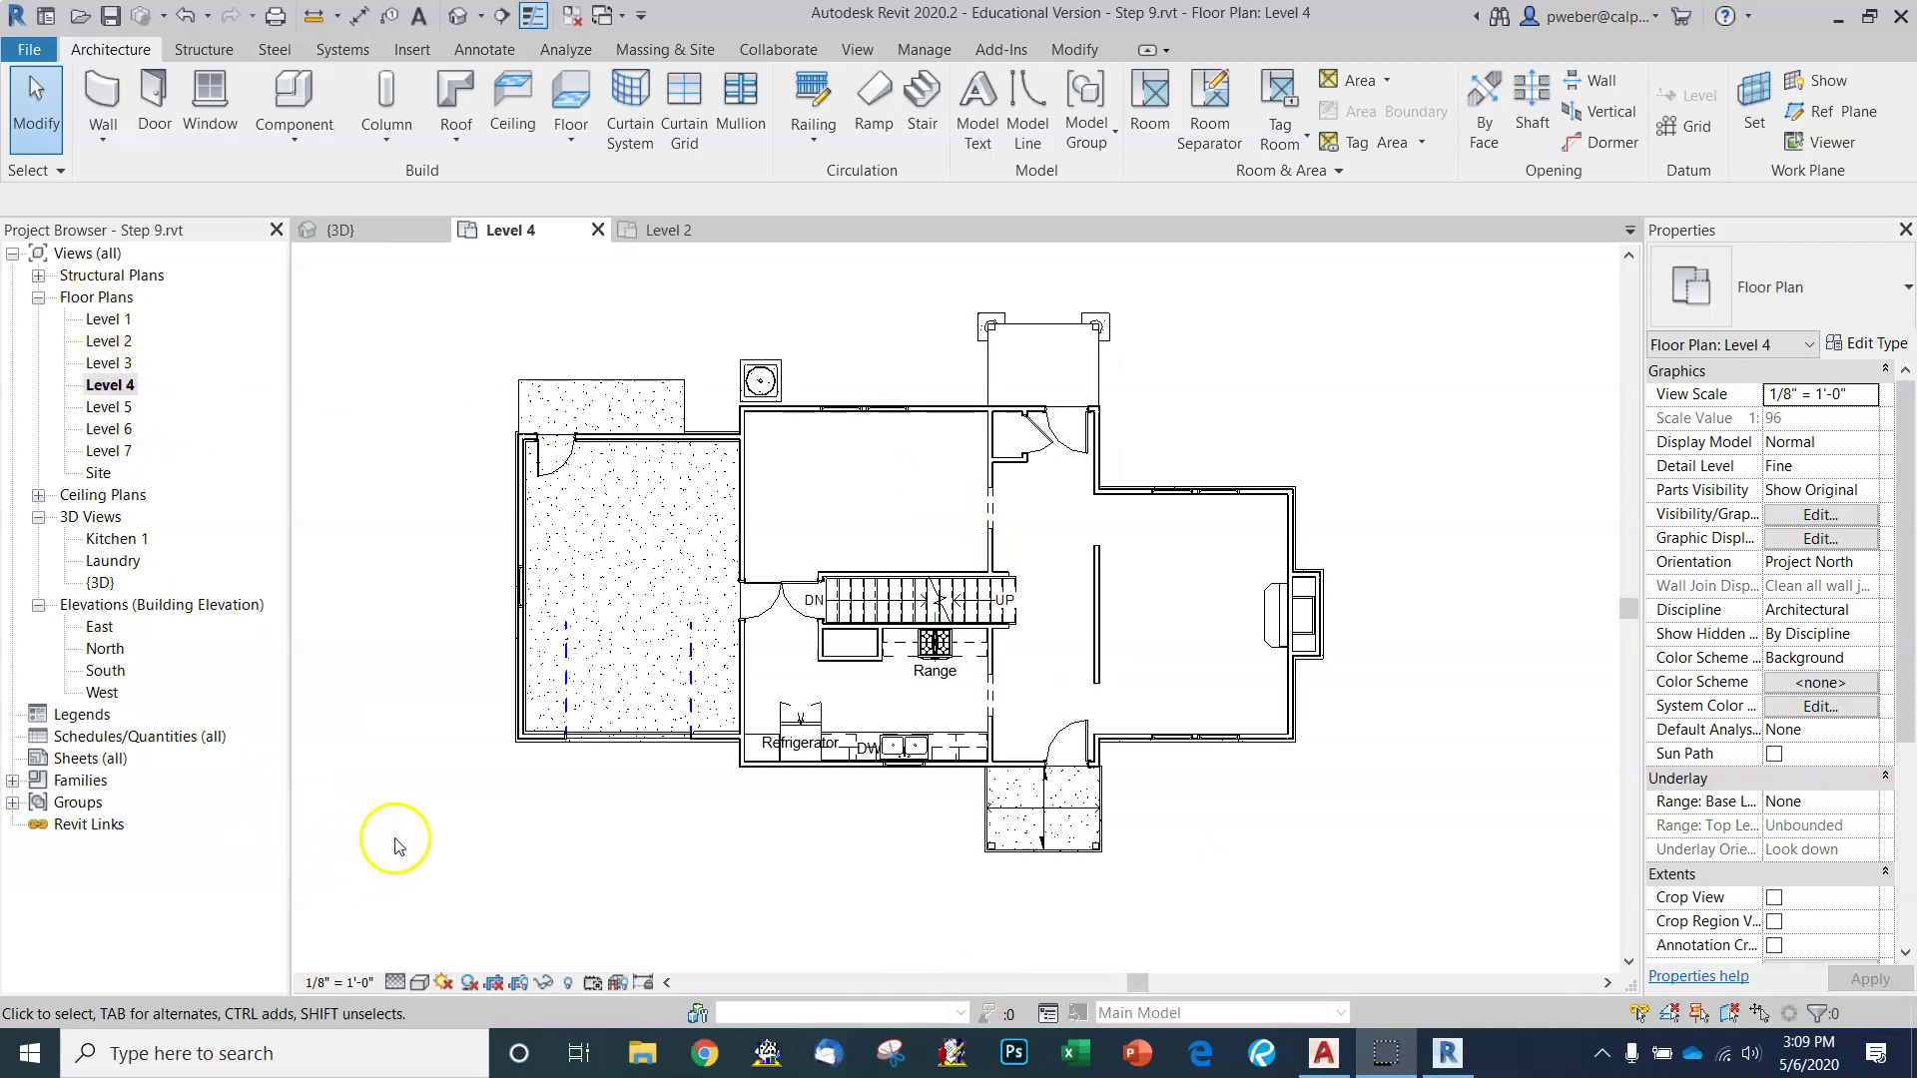
Set the detail level of the Level 4 floor plan to Coarse.
scroll(767, 788, "up", 2)
scroll(767, 788, "up", 6)
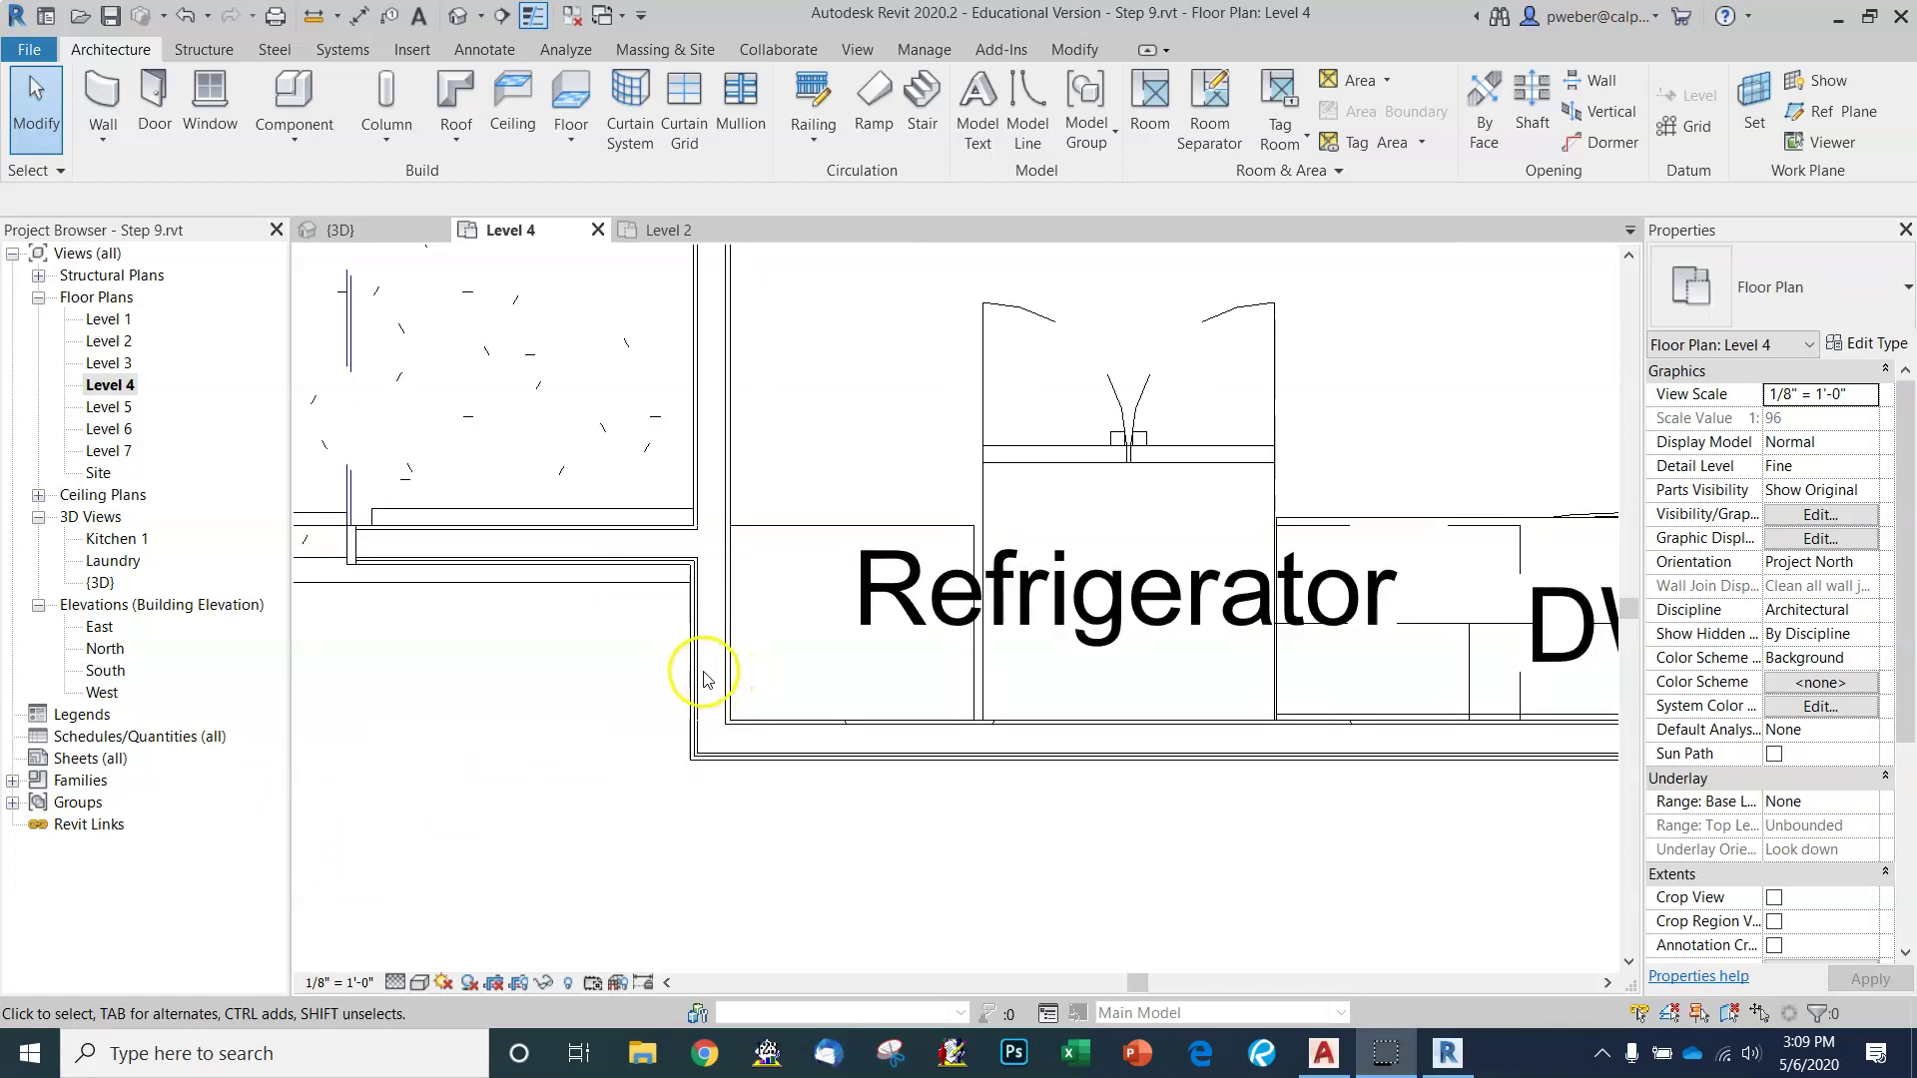
left_click(395, 984)
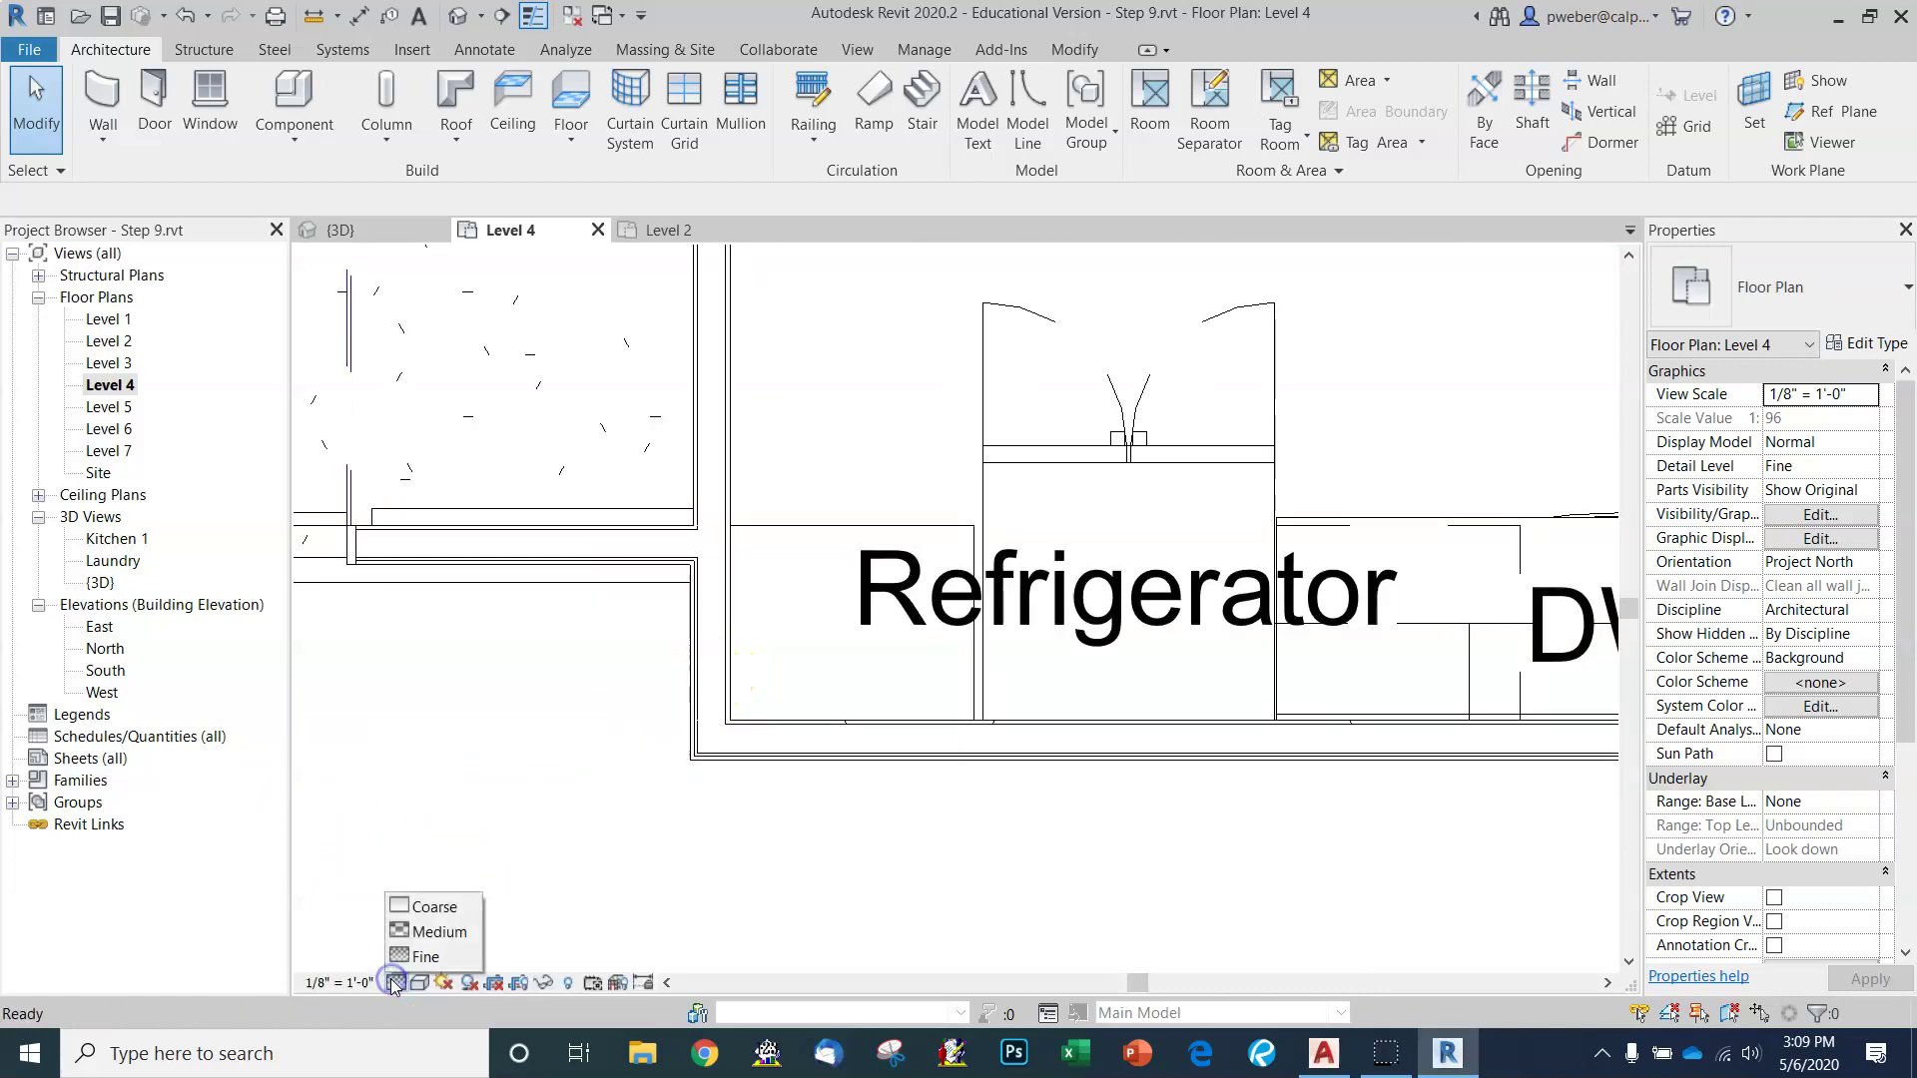
left_click(429, 906)
scroll(919, 802, "down", 2)
scroll(919, 801, "down", 6)
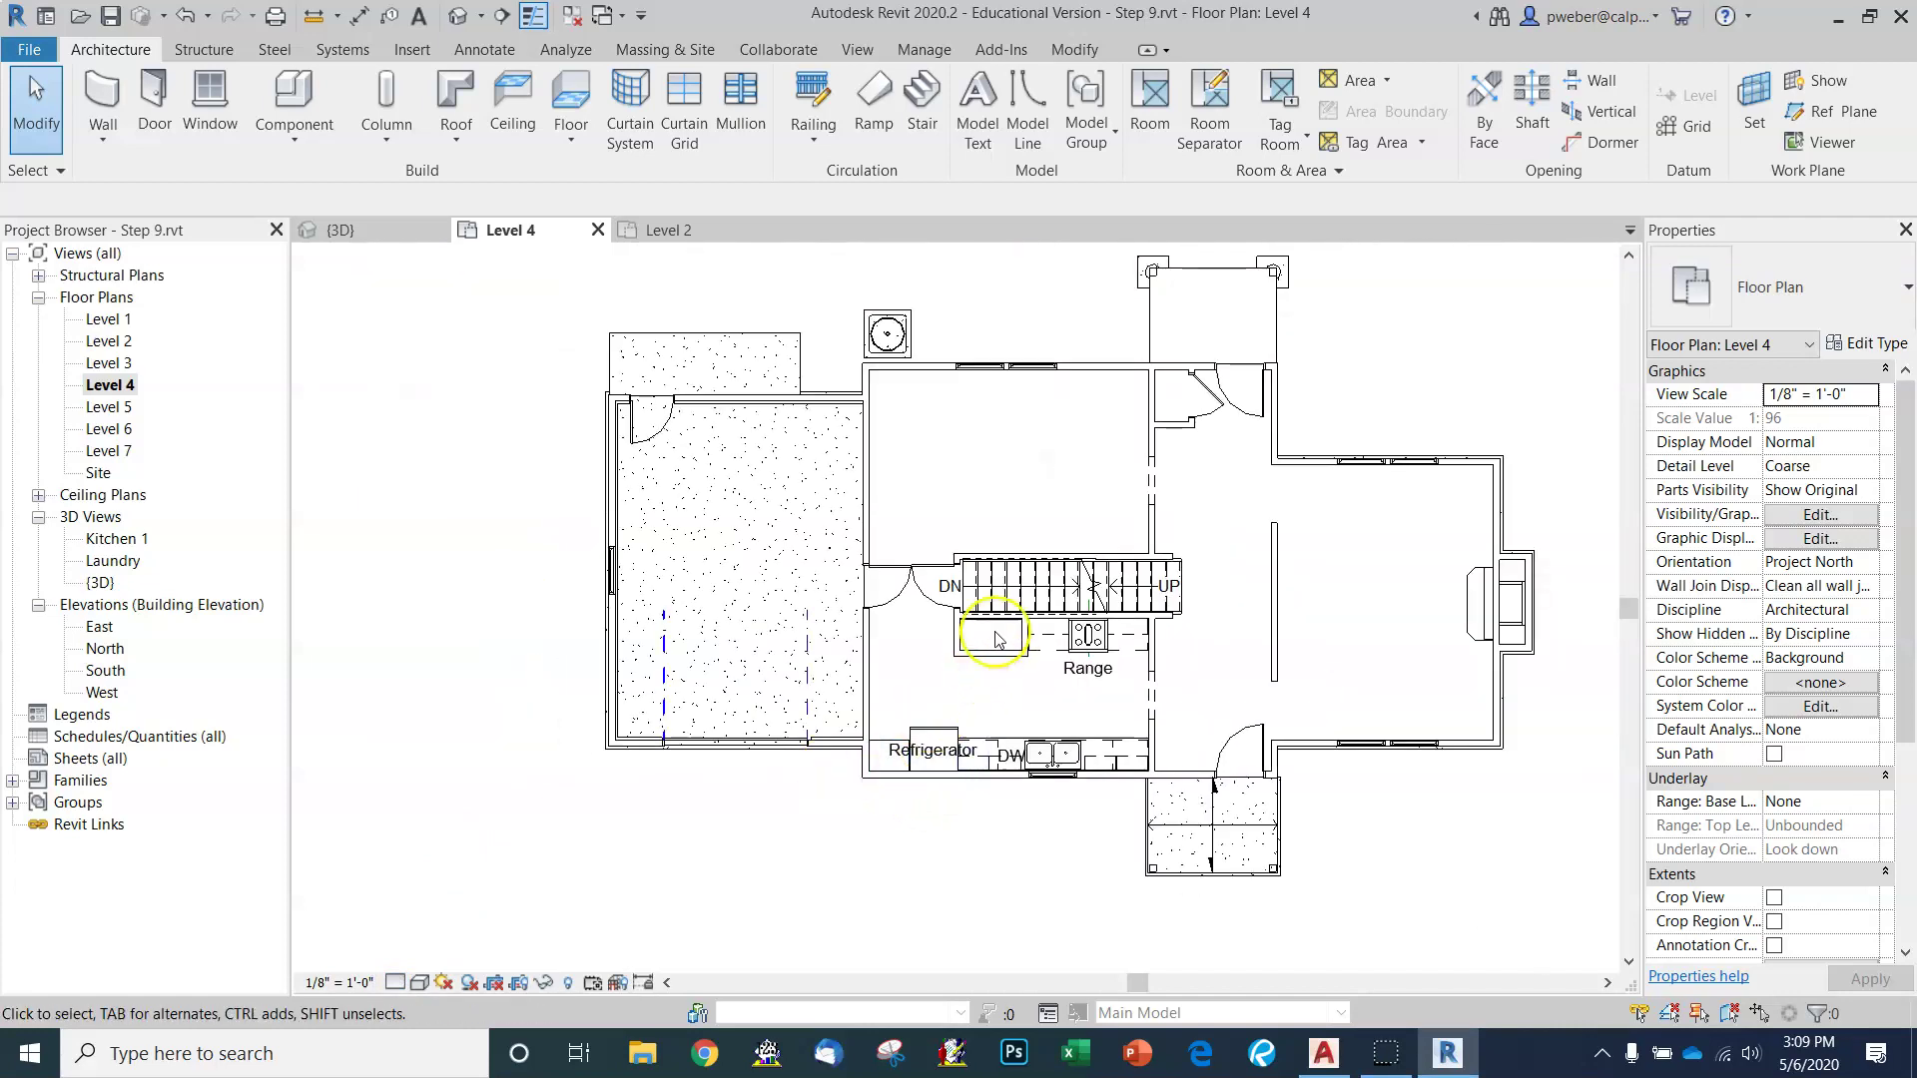
scroll(998, 638, "up", 1)
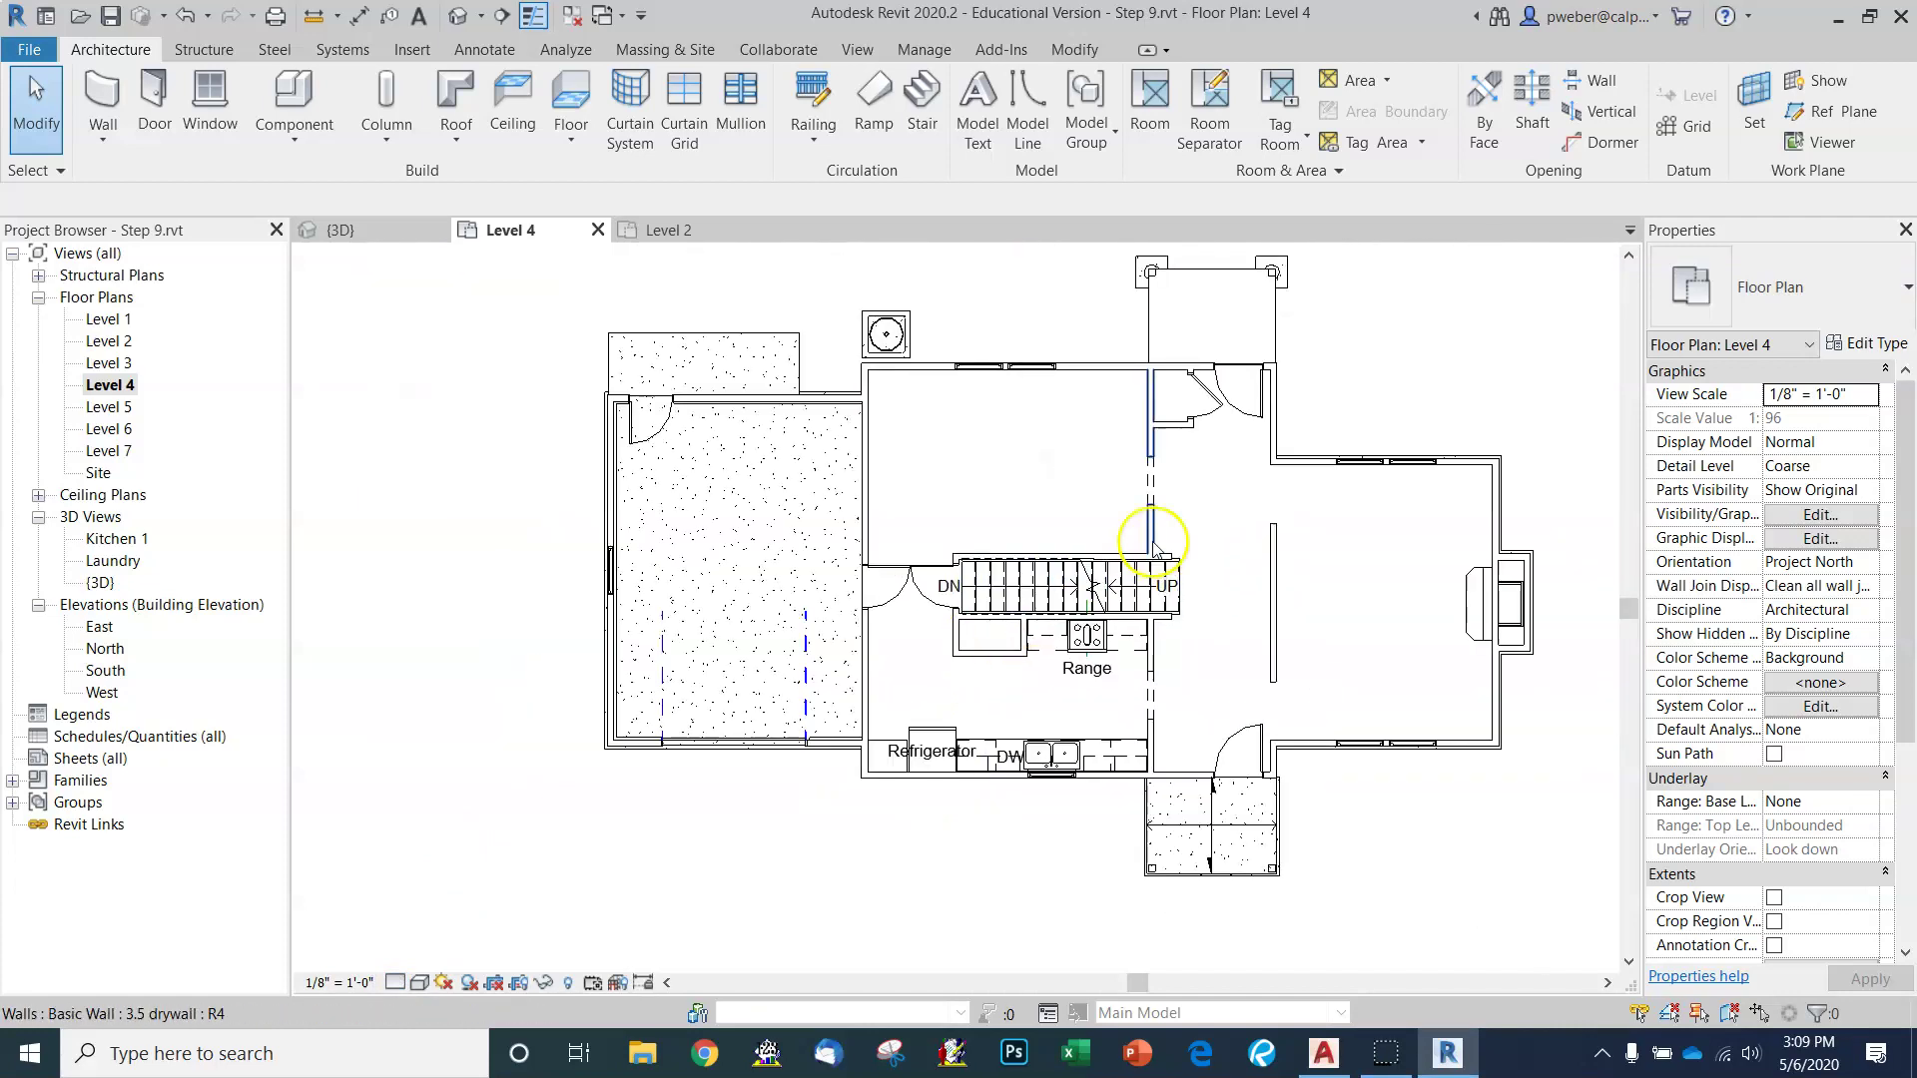
scroll(1003, 659, "down", 2)
scroll(1128, 597, "up", 1)
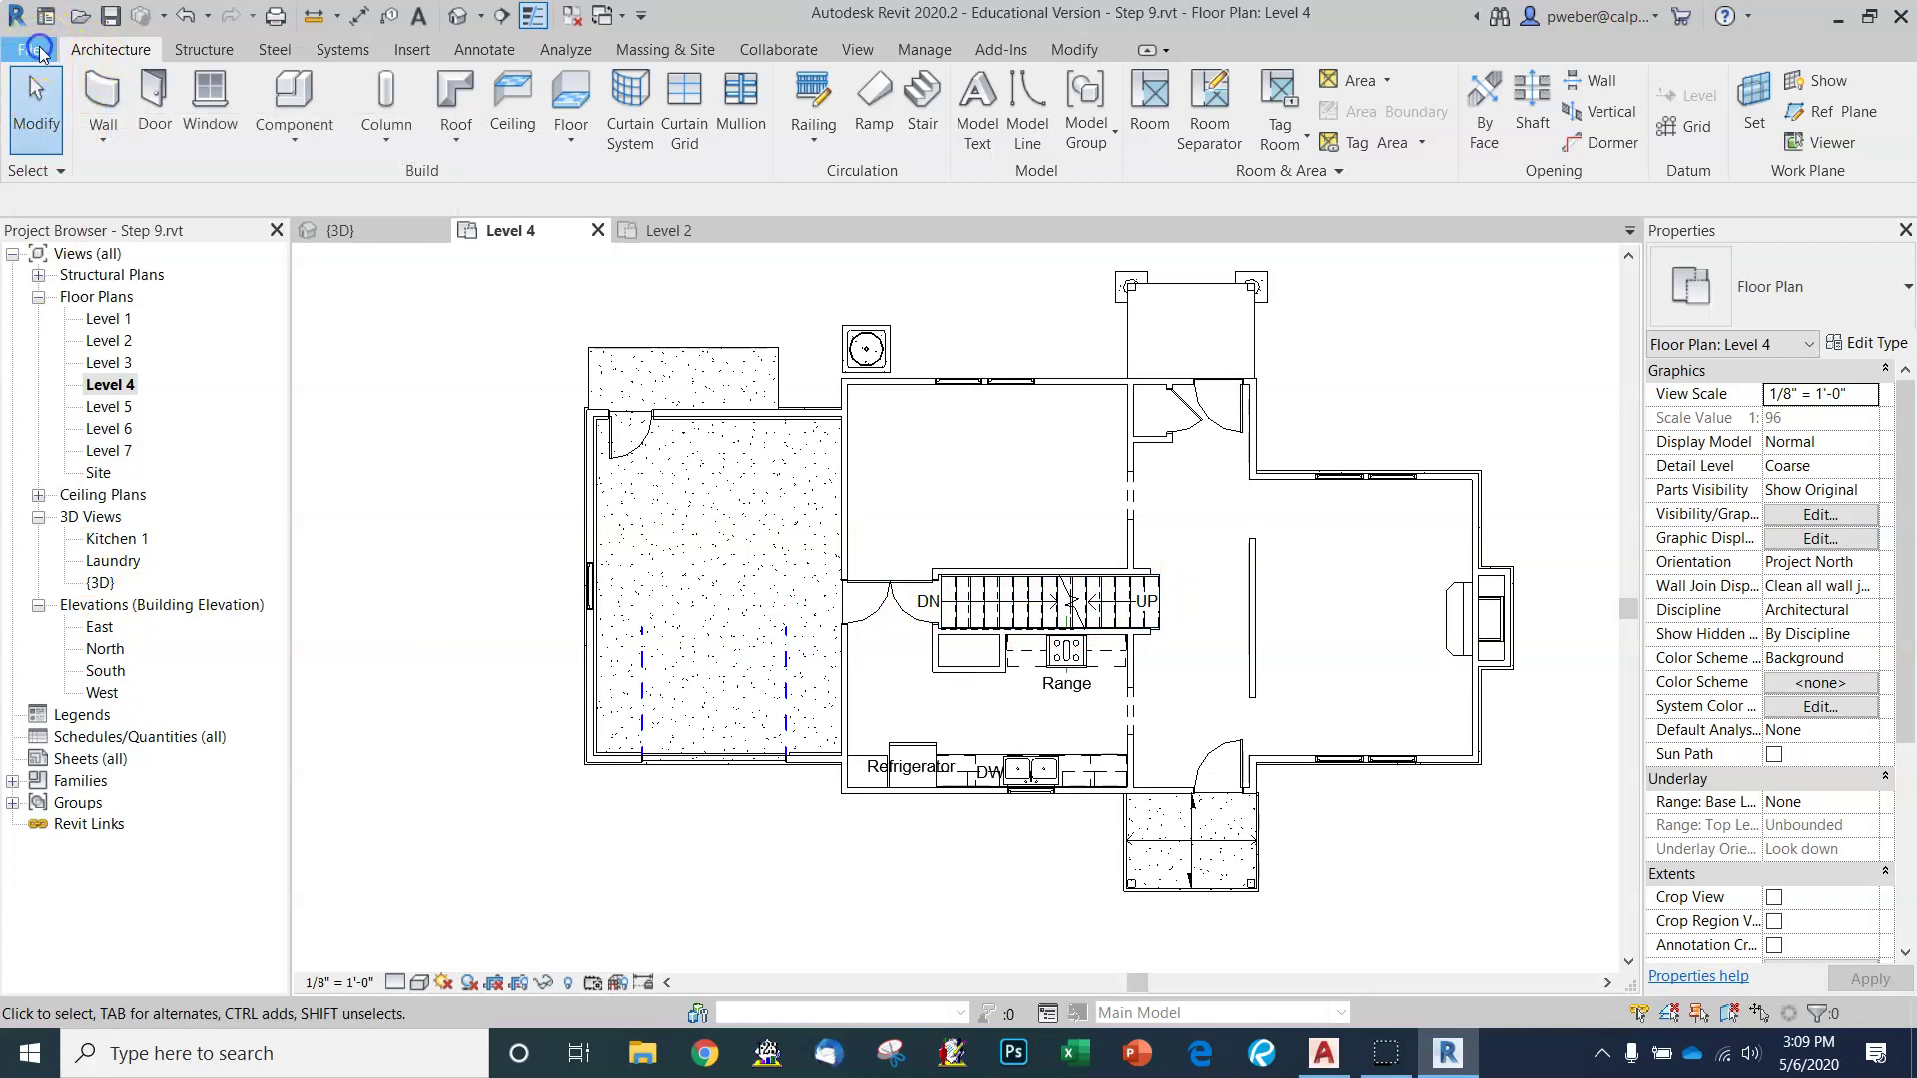
Export the current Level 4 floor plan as an AutoCAD 2018 DWG named "Step 9 - Floor Plan - Level 4" to the Desktop, replacing the existing file.
left_click(40, 52)
left_click(37, 351)
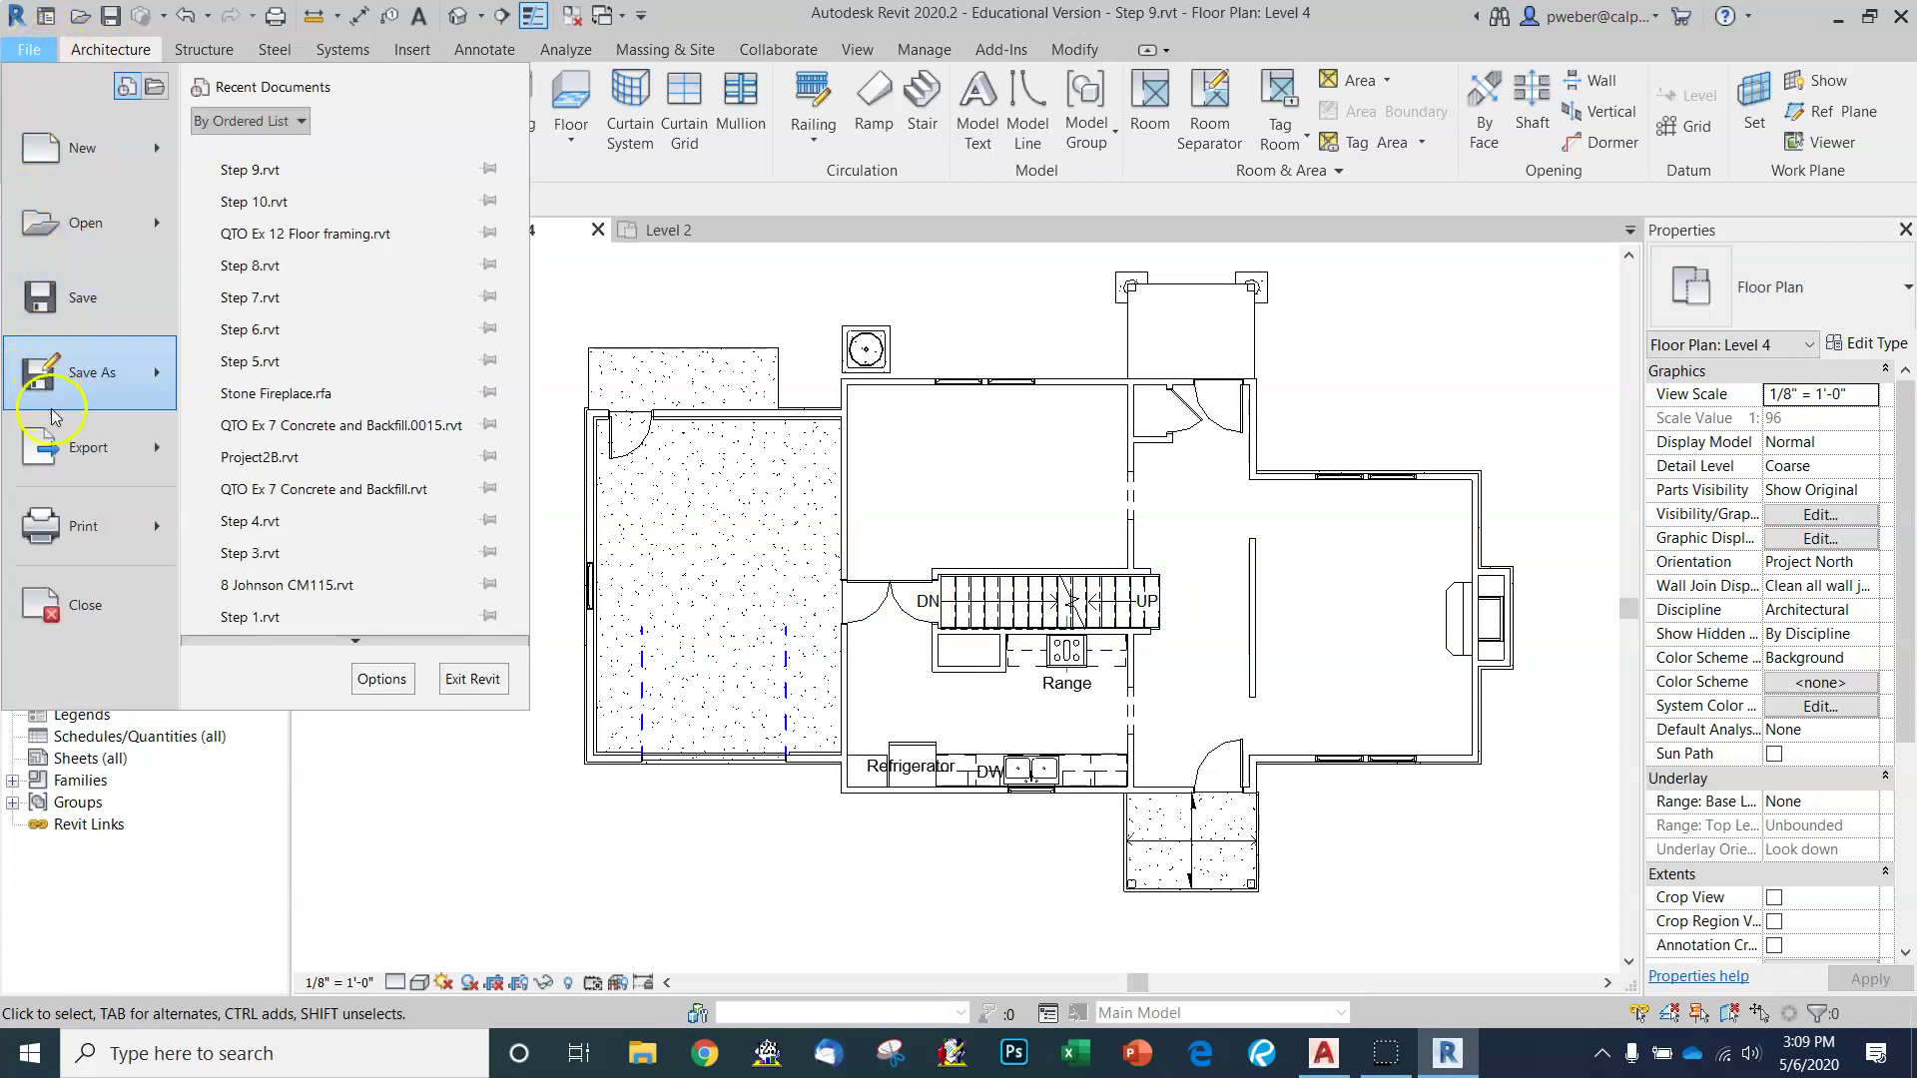
left_click(64, 451)
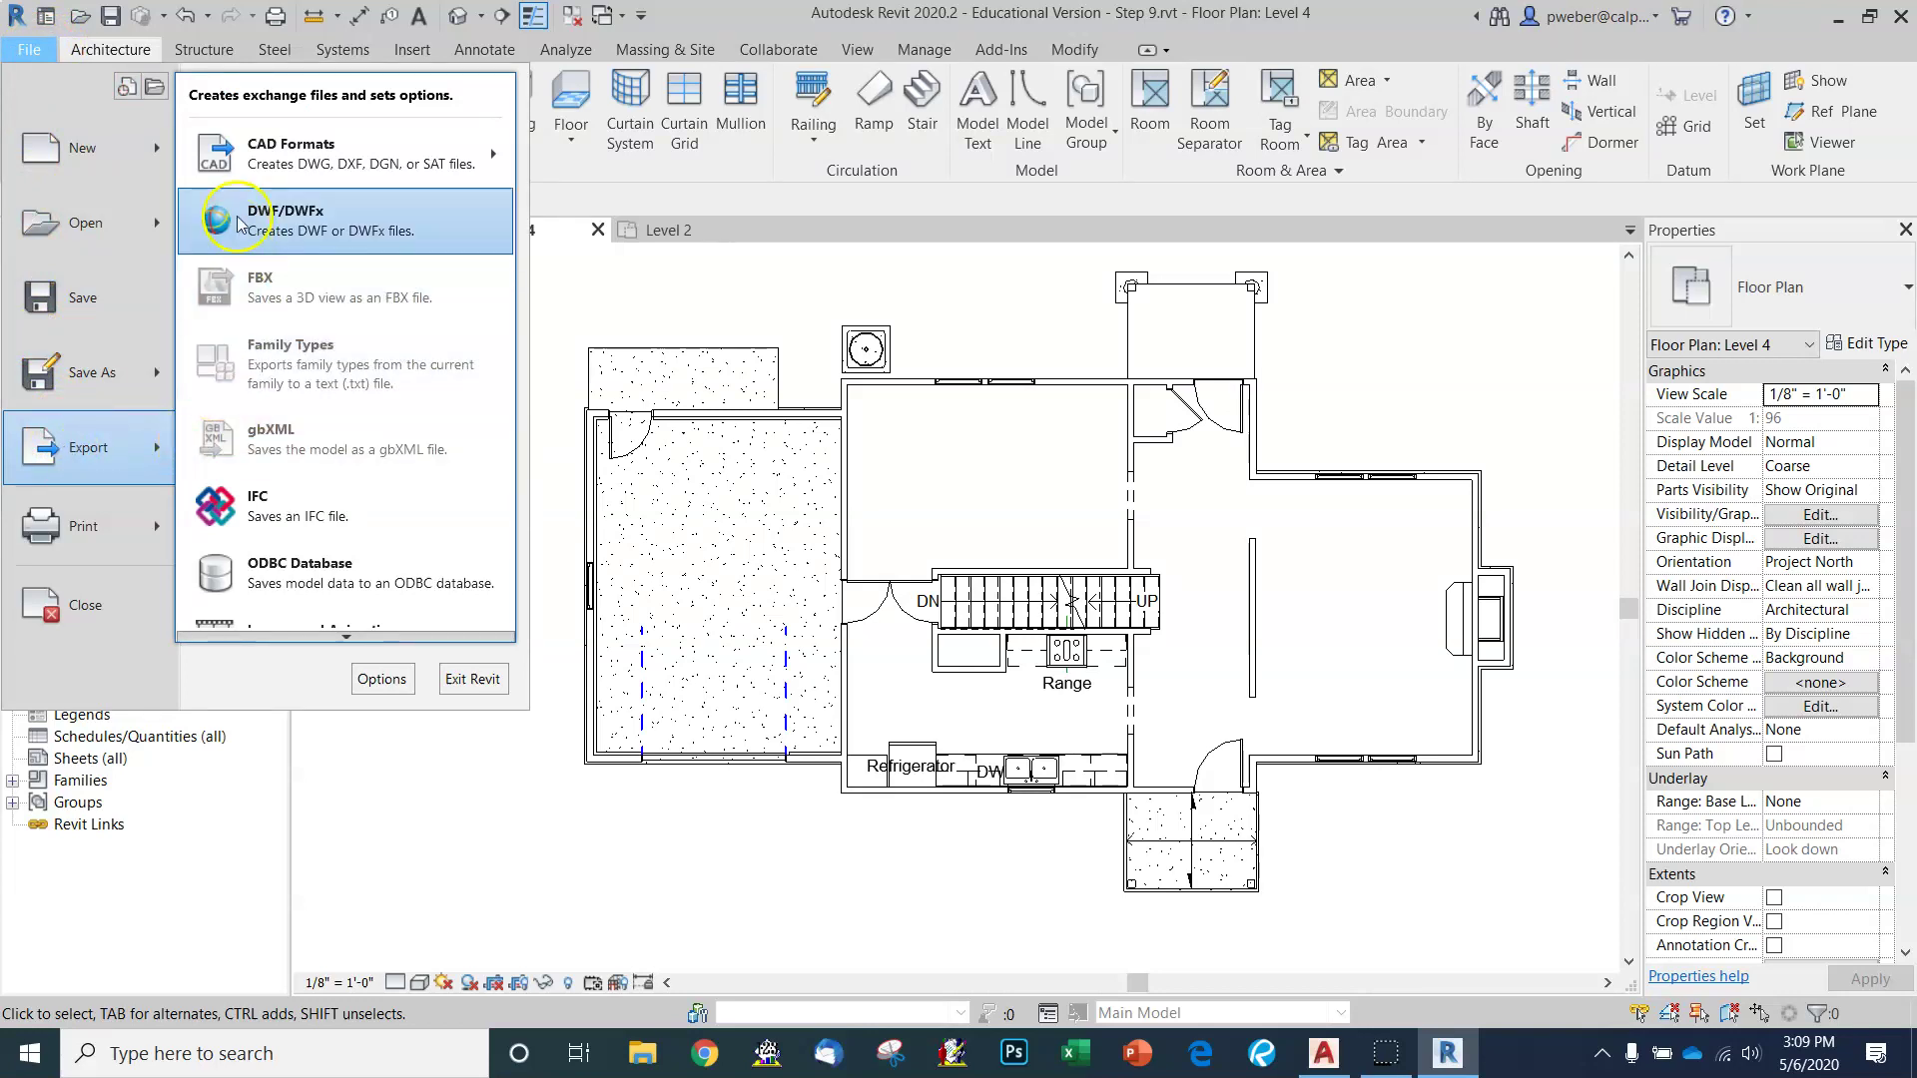
left_click(273, 159)
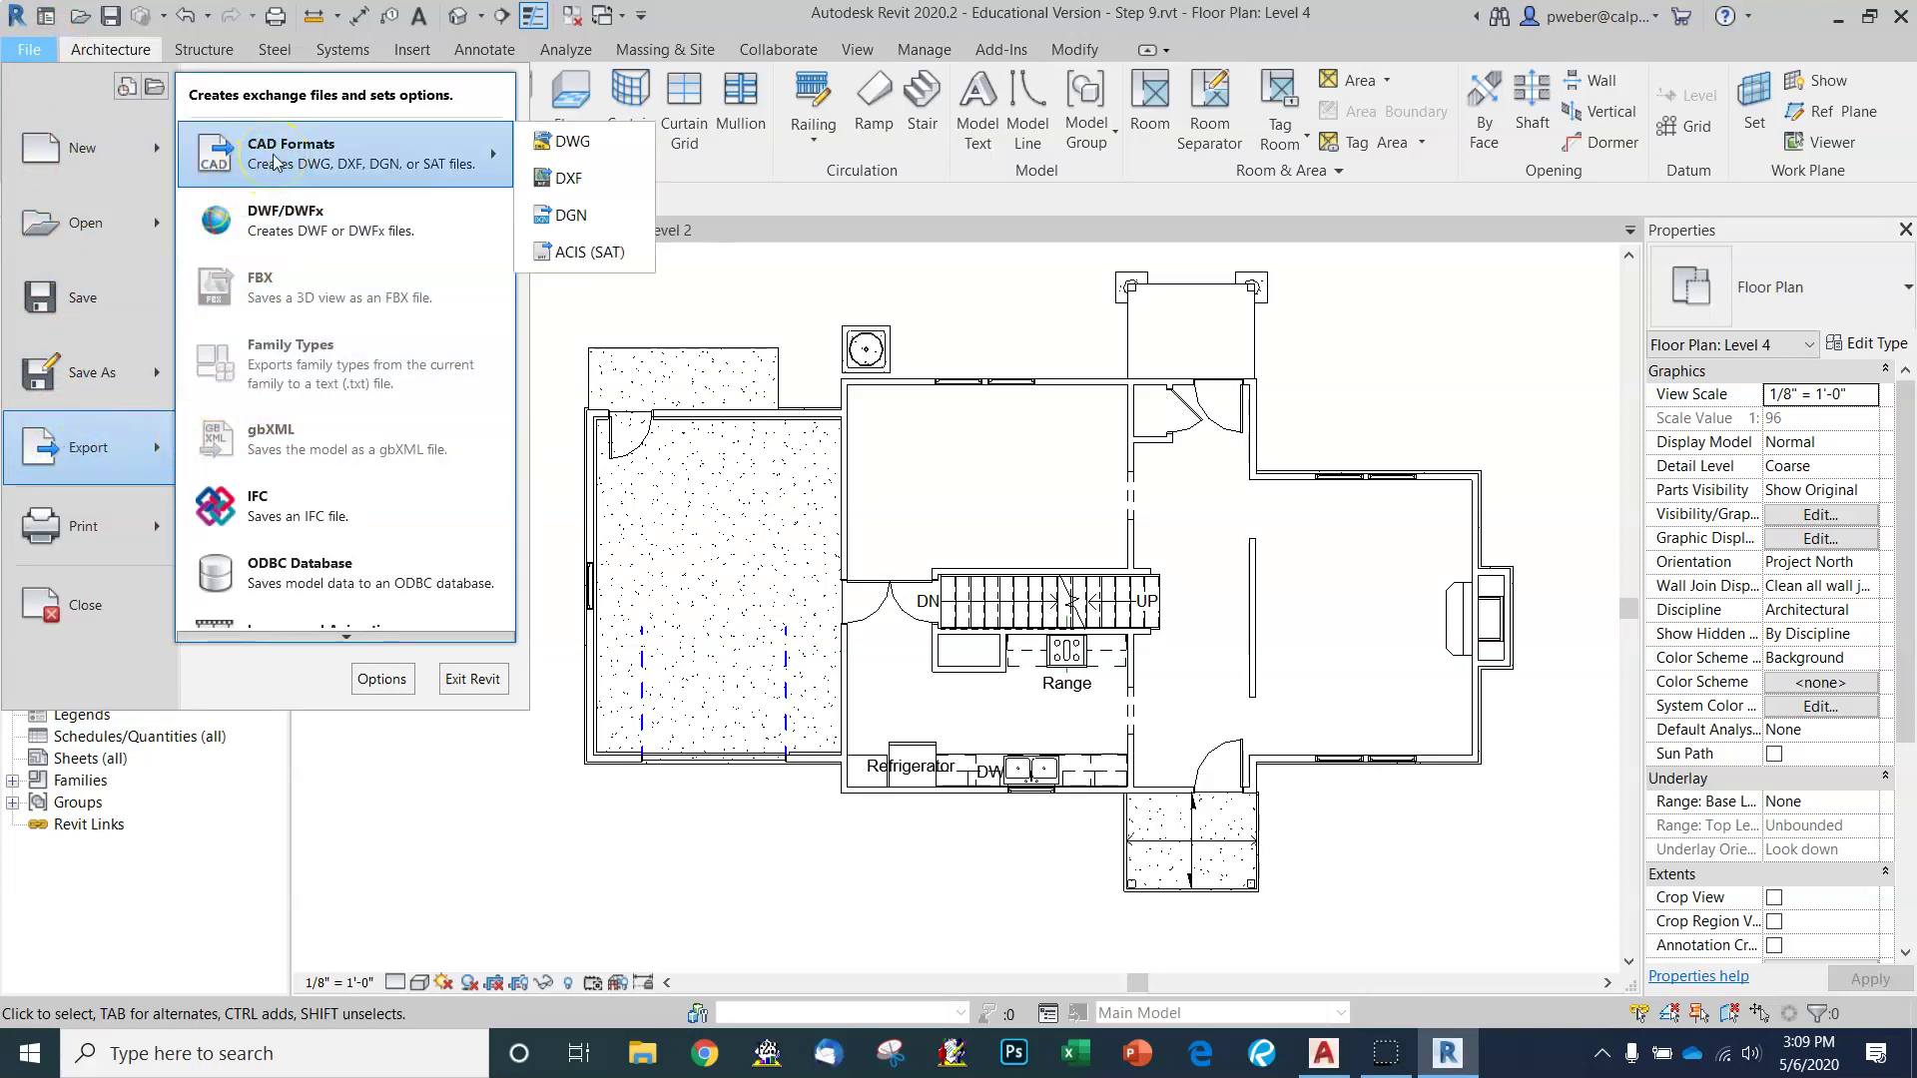
left_click(564, 141)
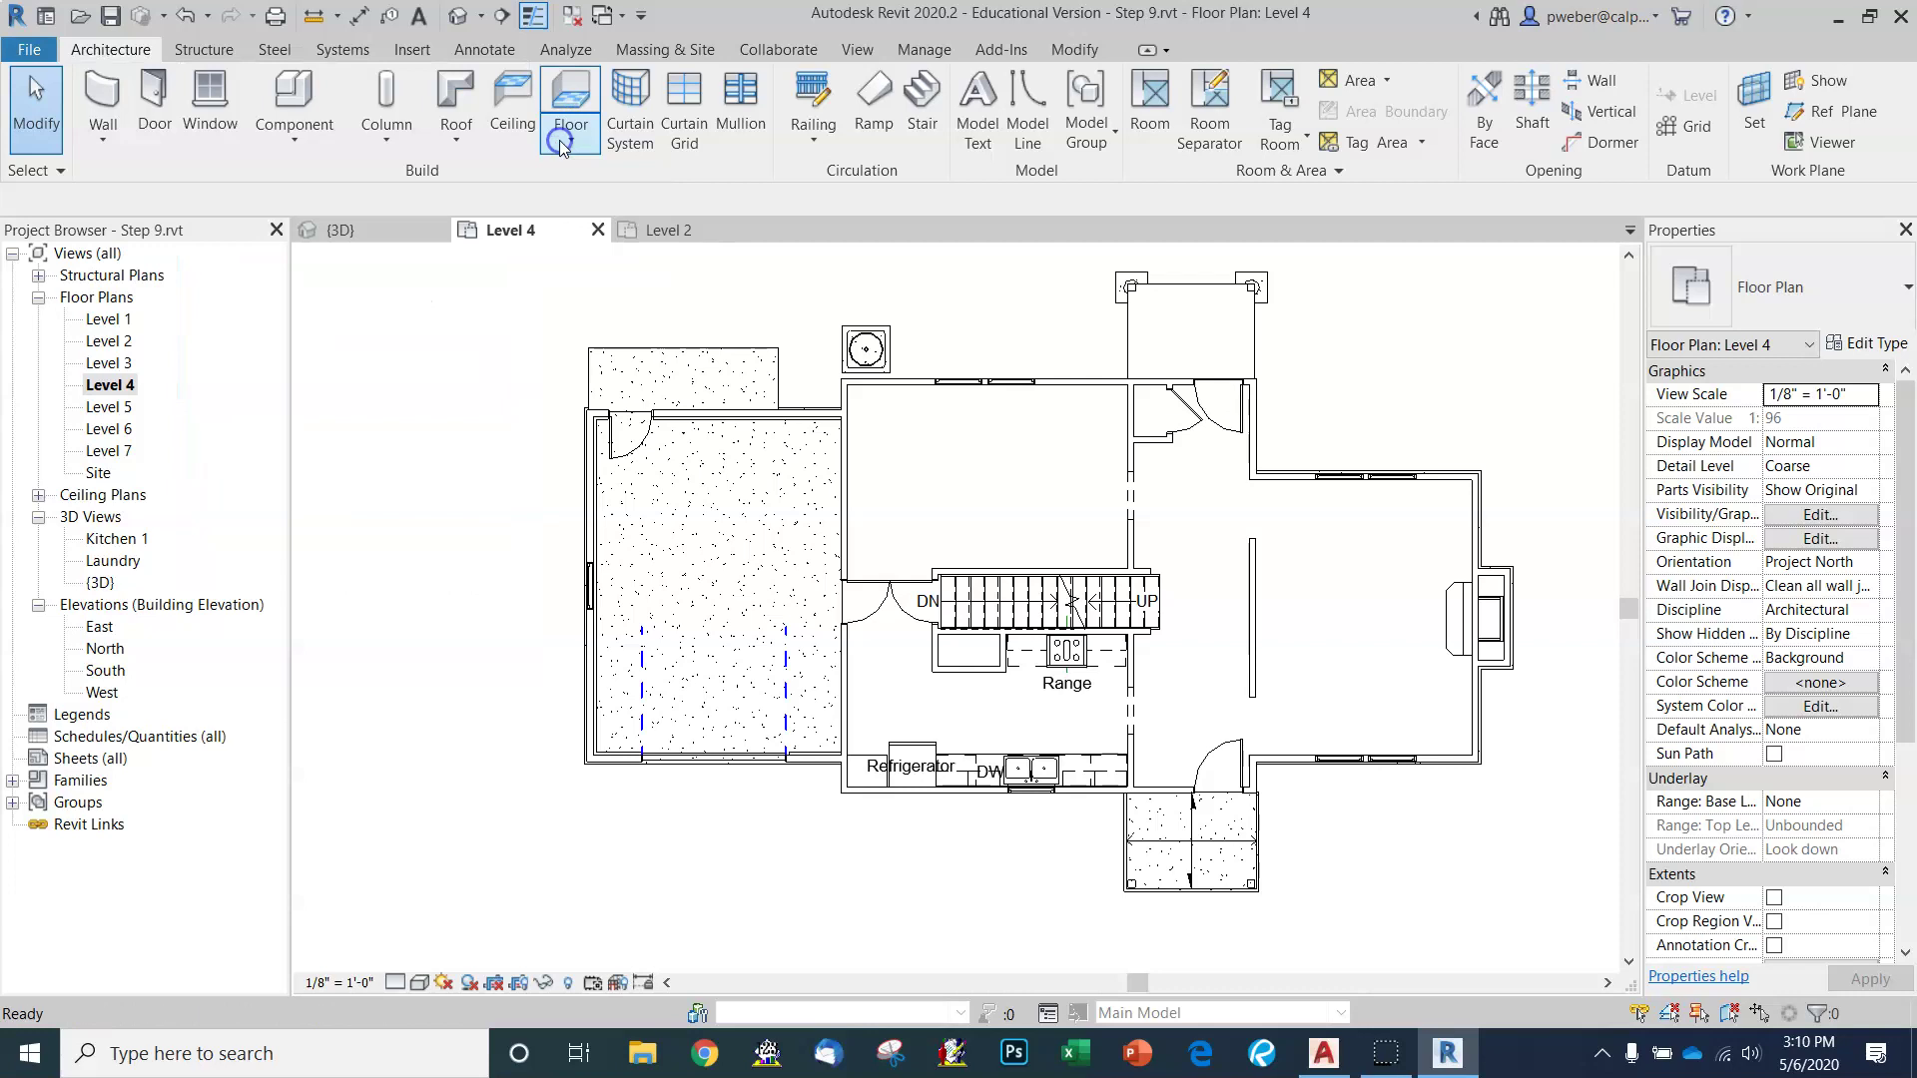
left_click(1106, 222)
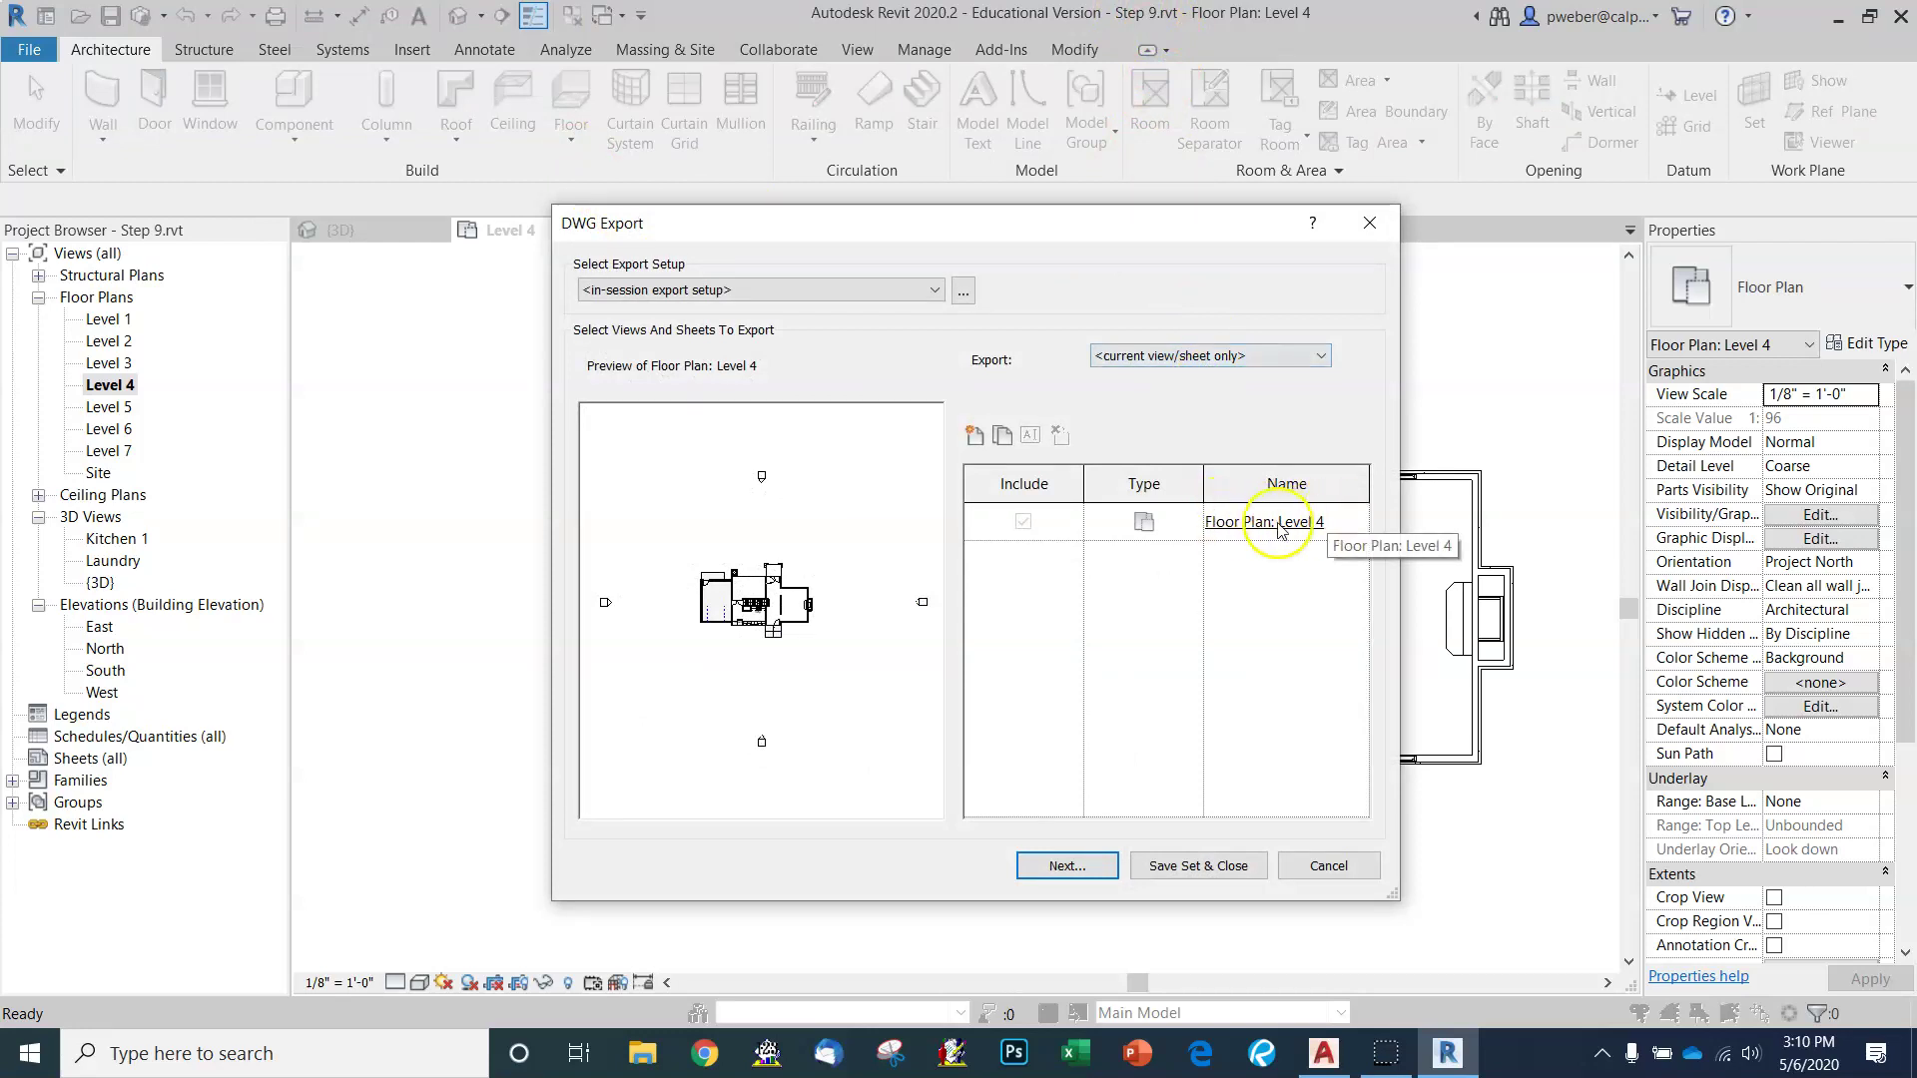
left_click(1081, 870)
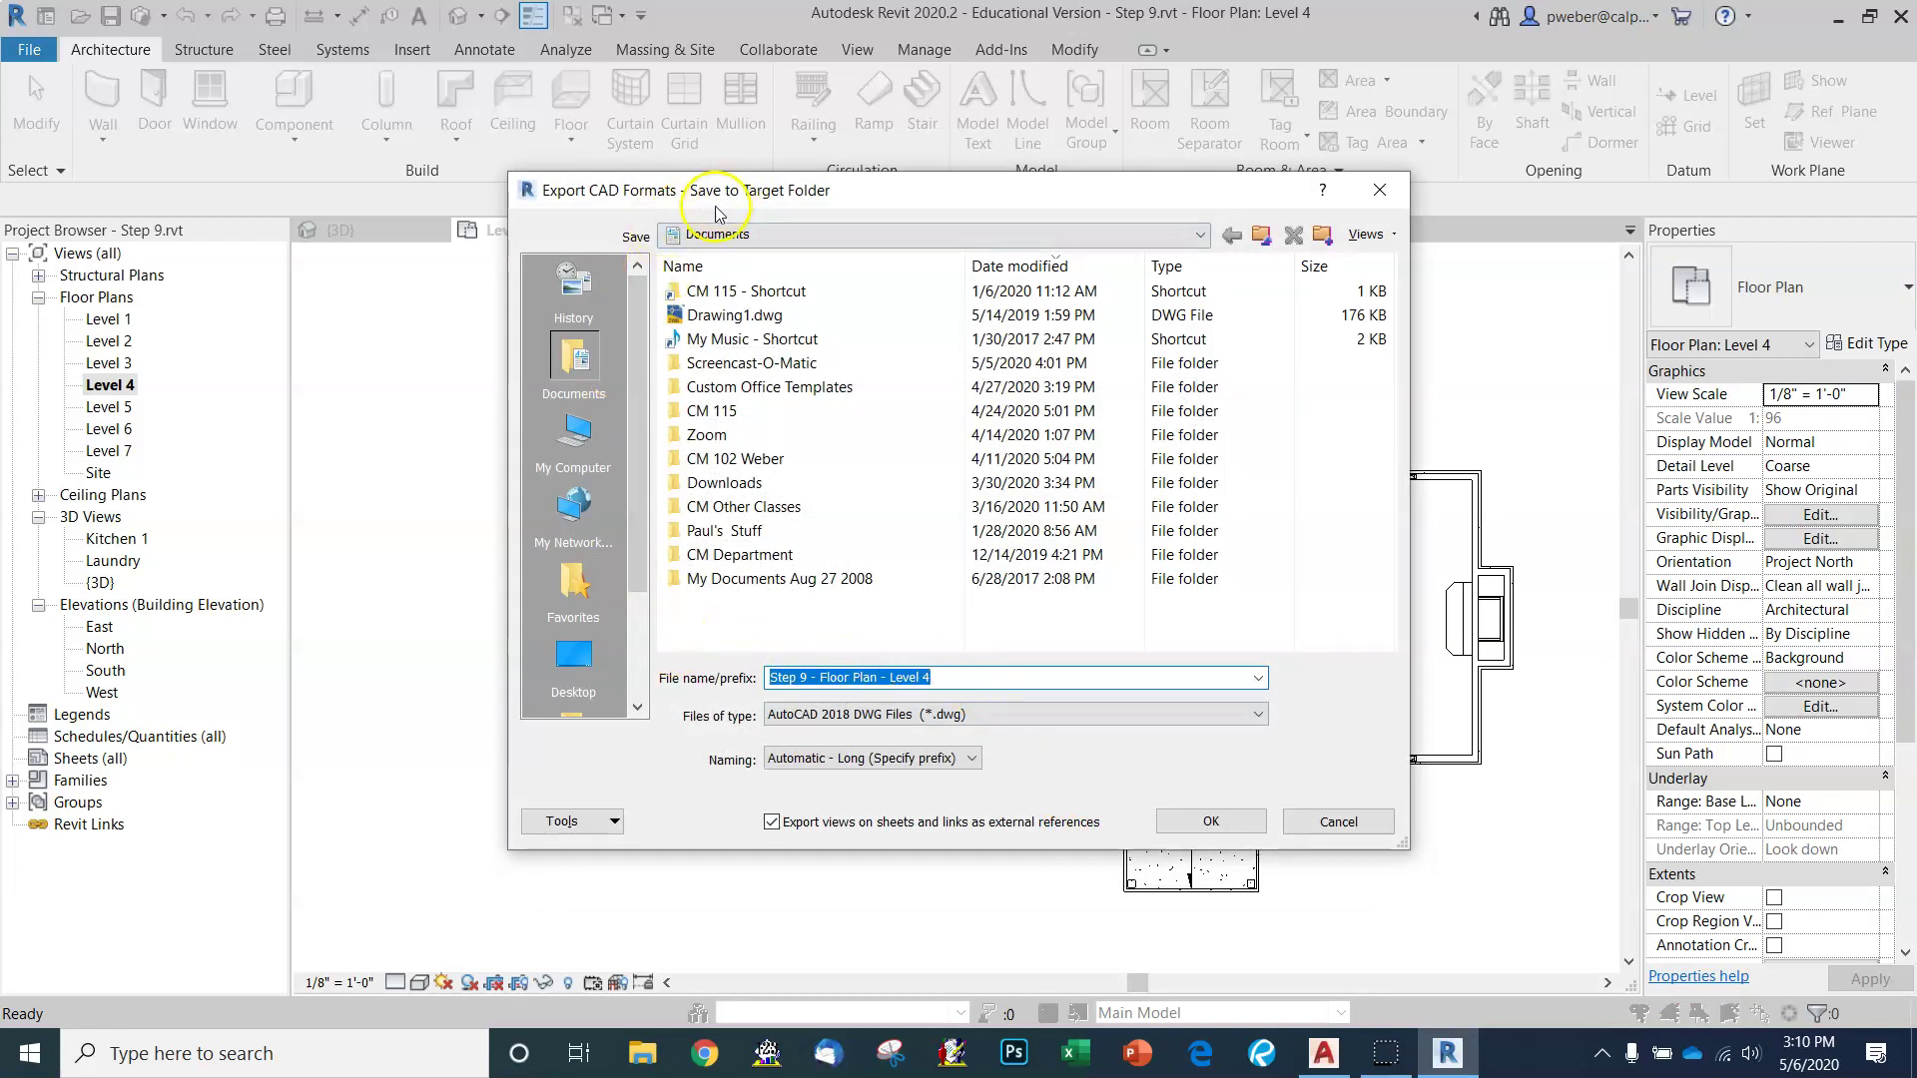
left_click(573, 679)
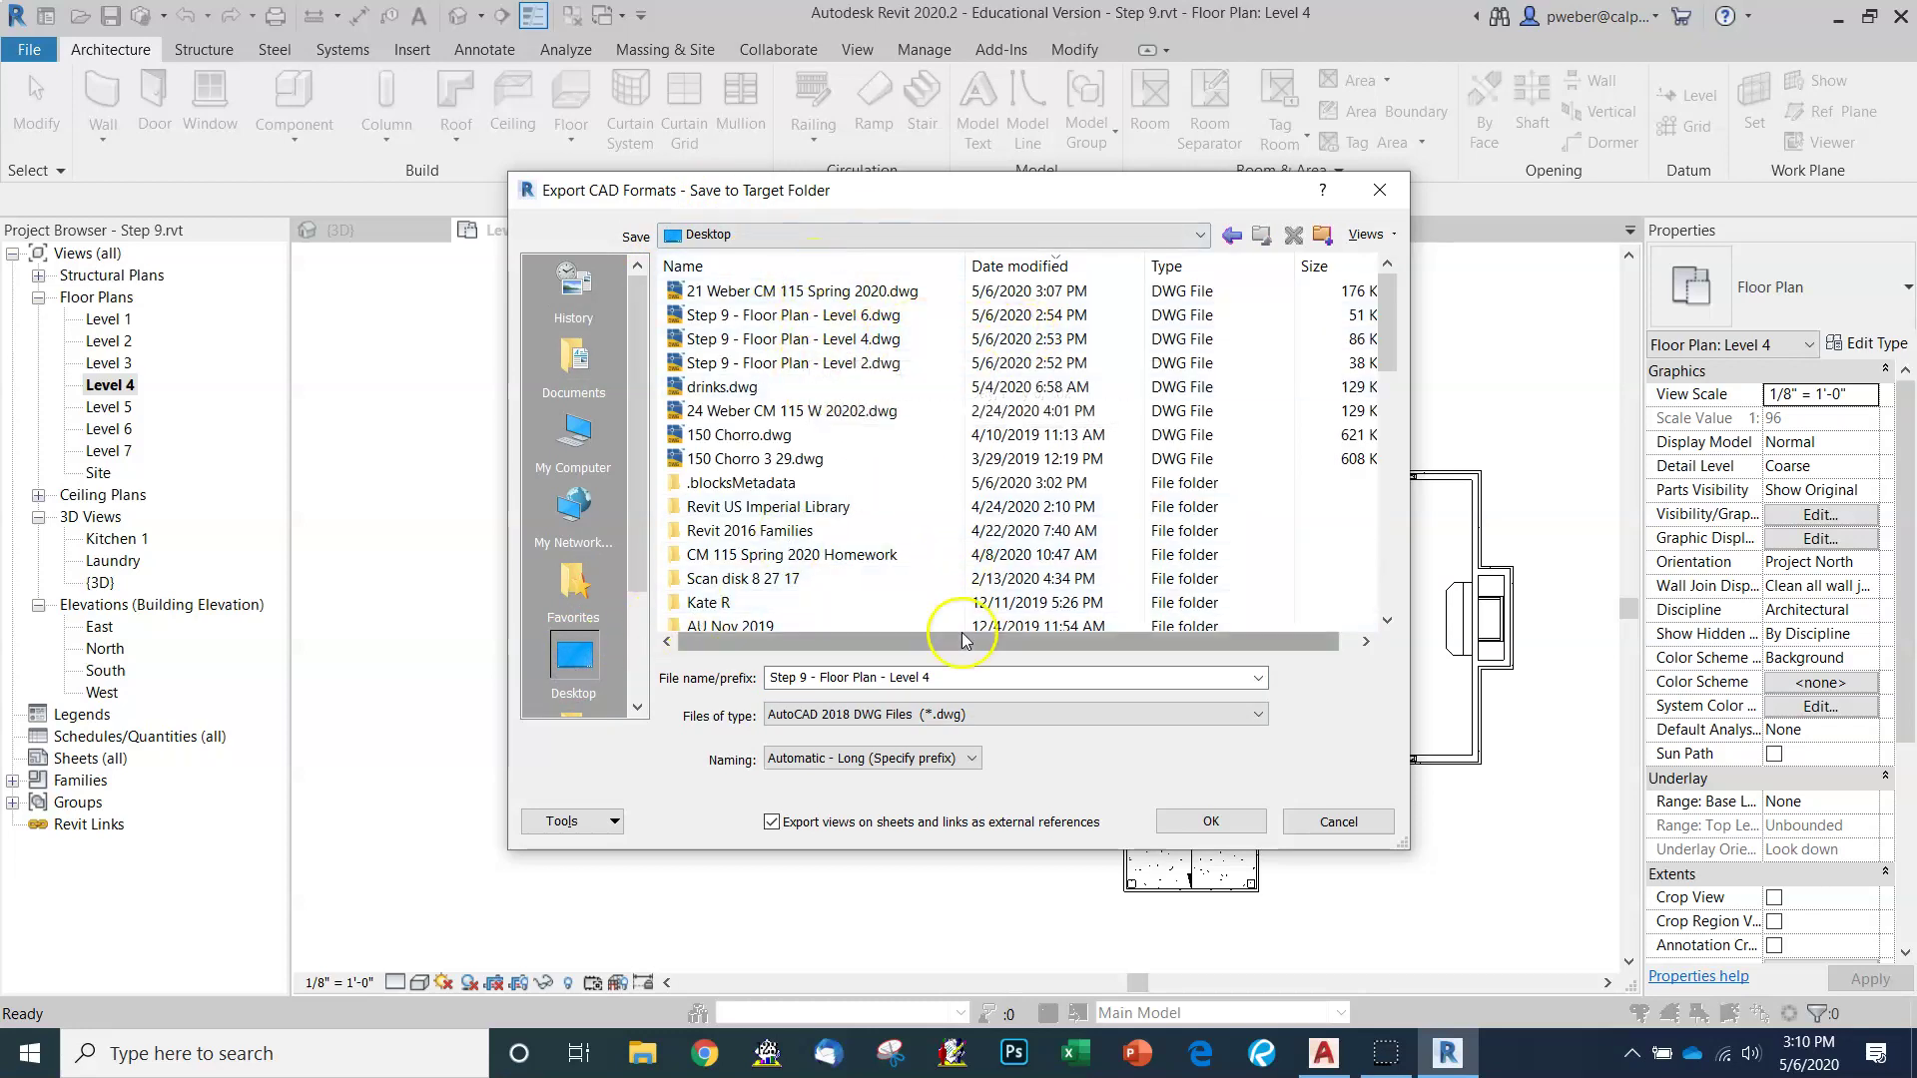
left_click(1196, 824)
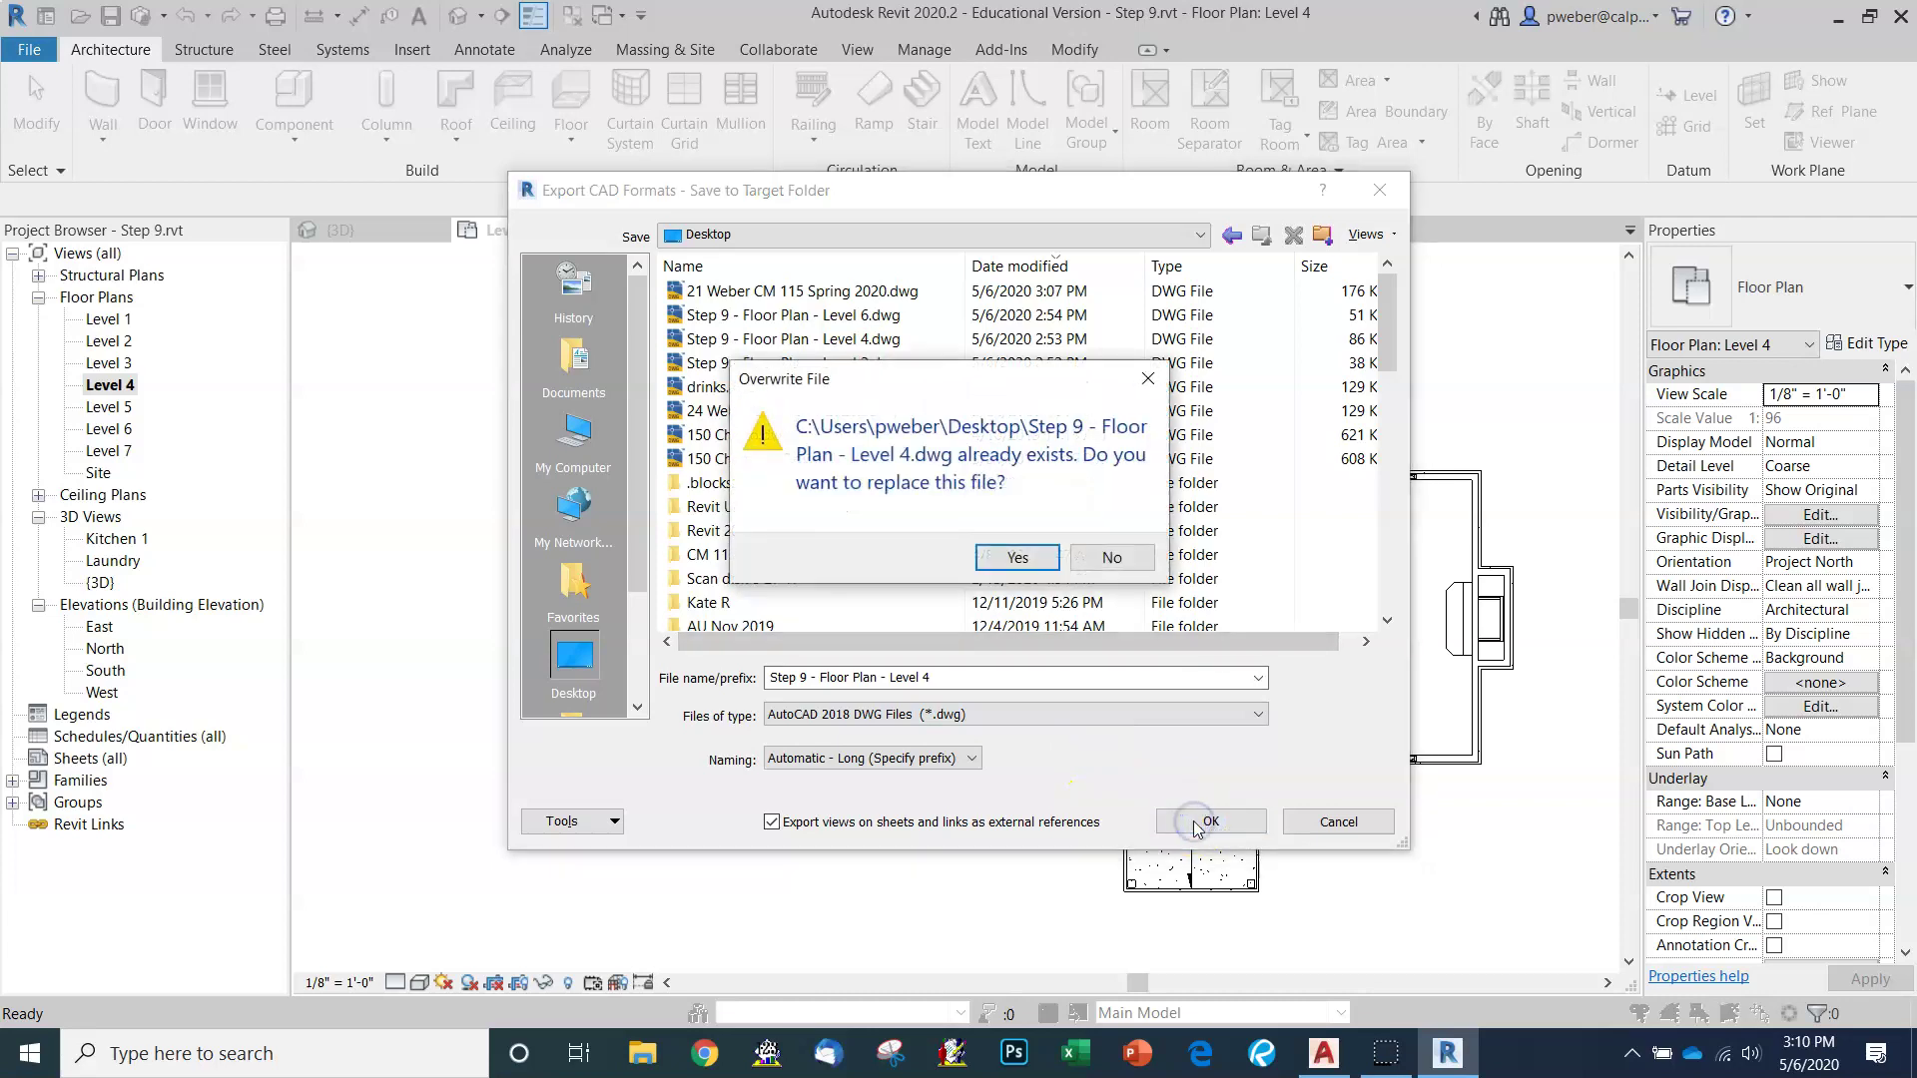
left_click(1016, 557)
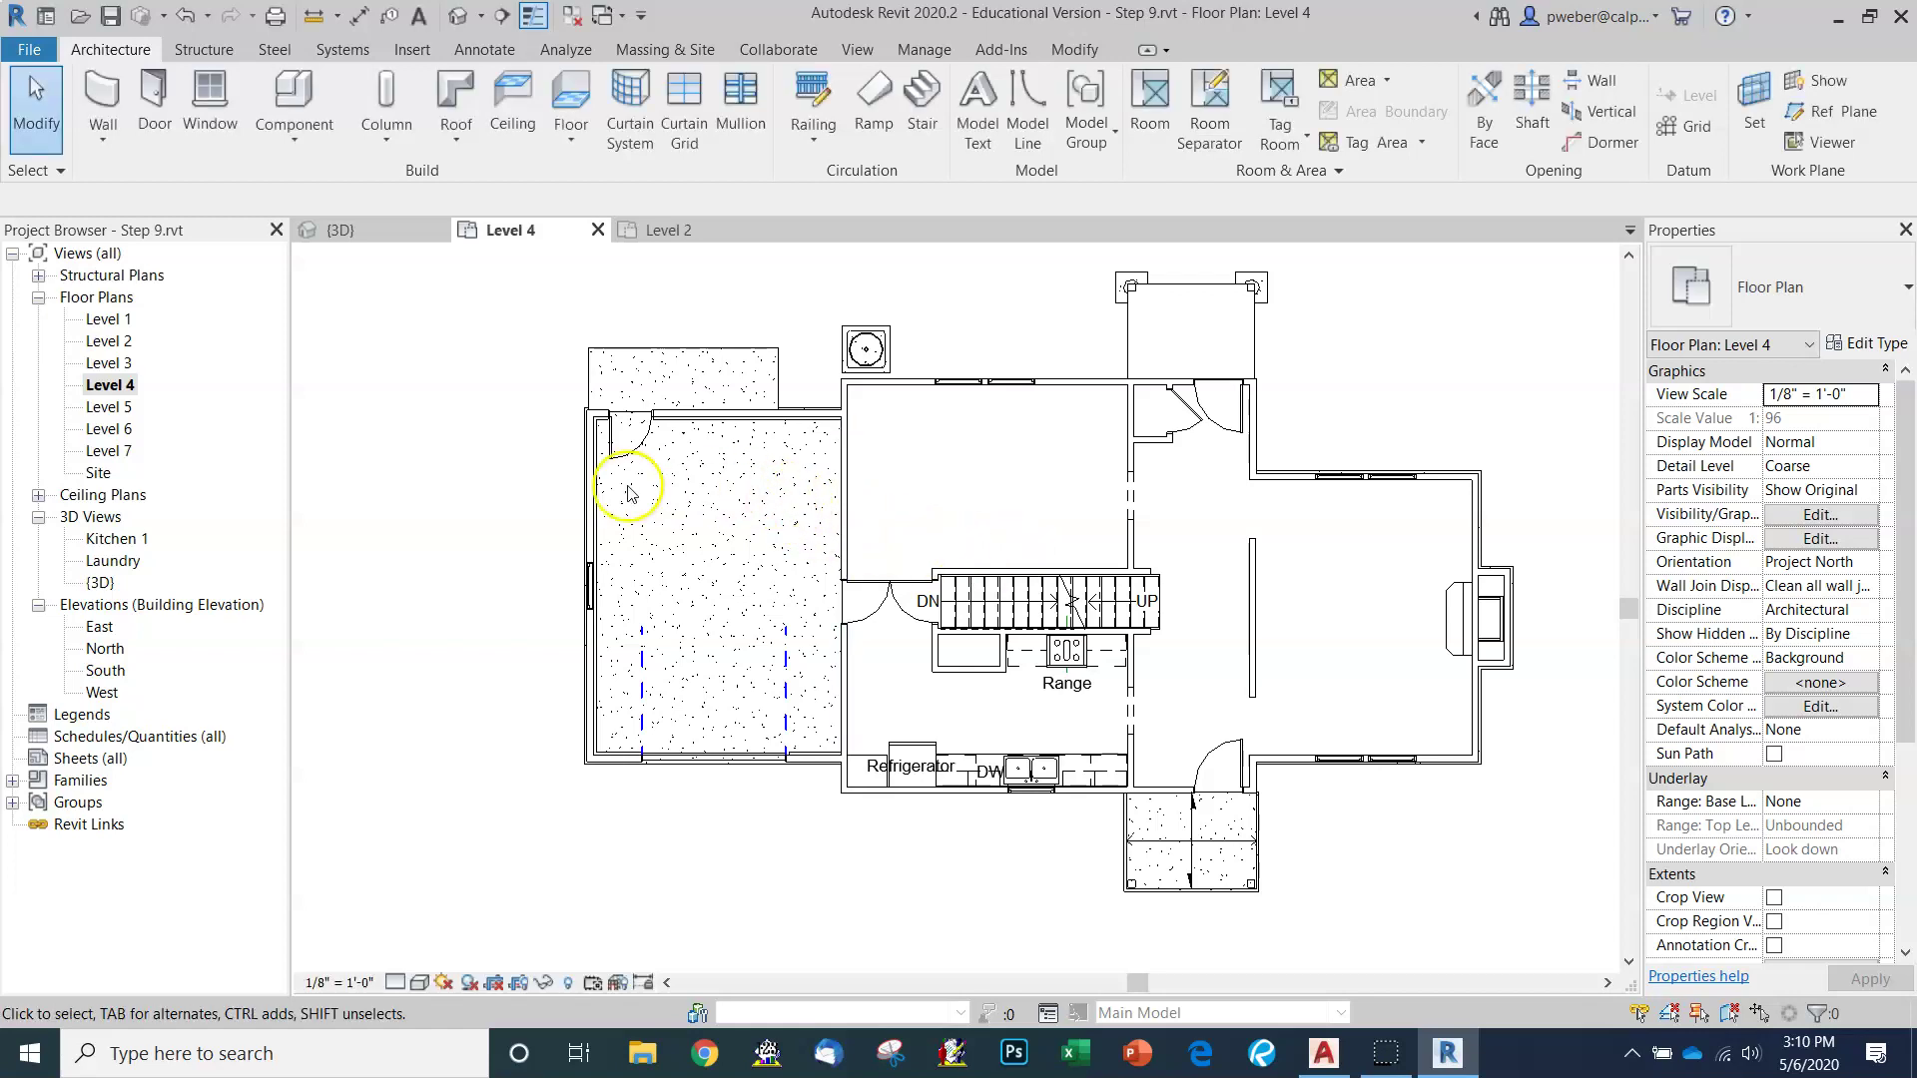
Open the Level 6 floor plan and turn off the work plane display.
double_click(110, 429)
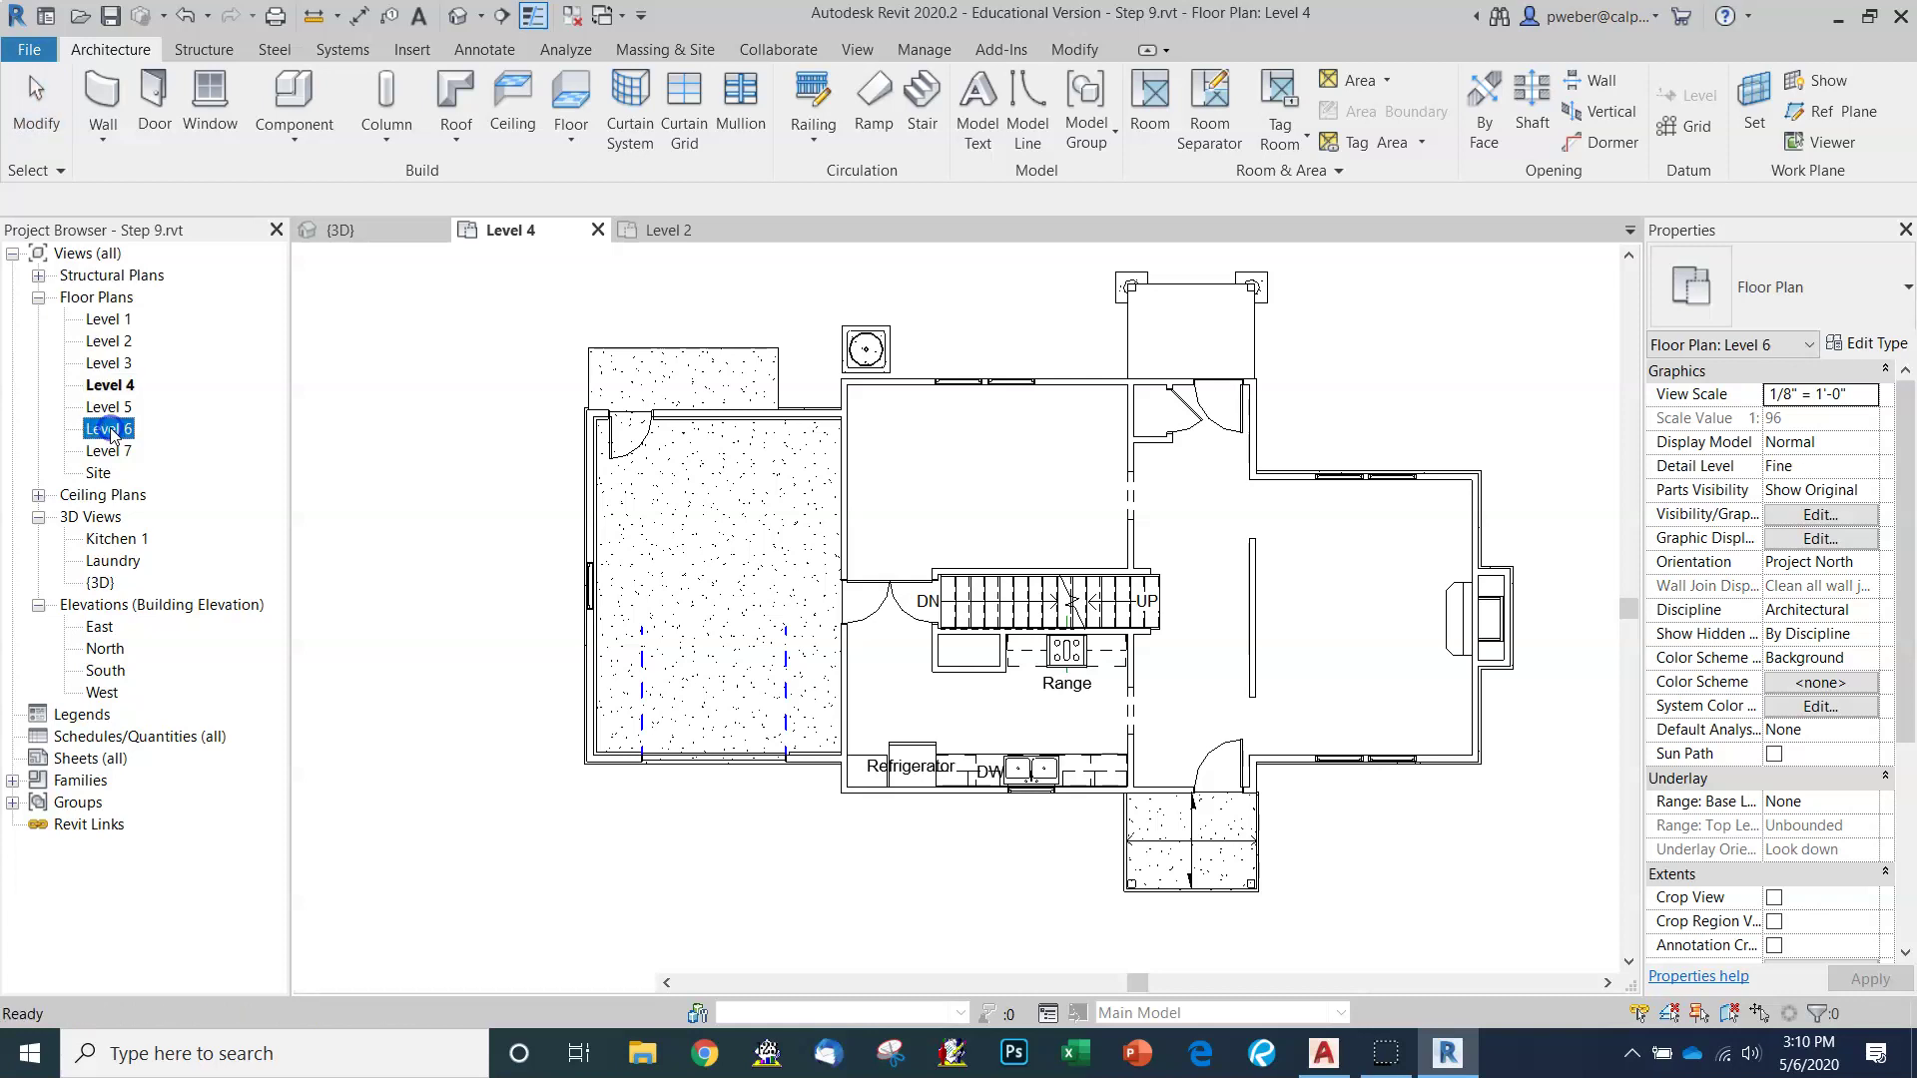
scroll(928, 854, "up", 4)
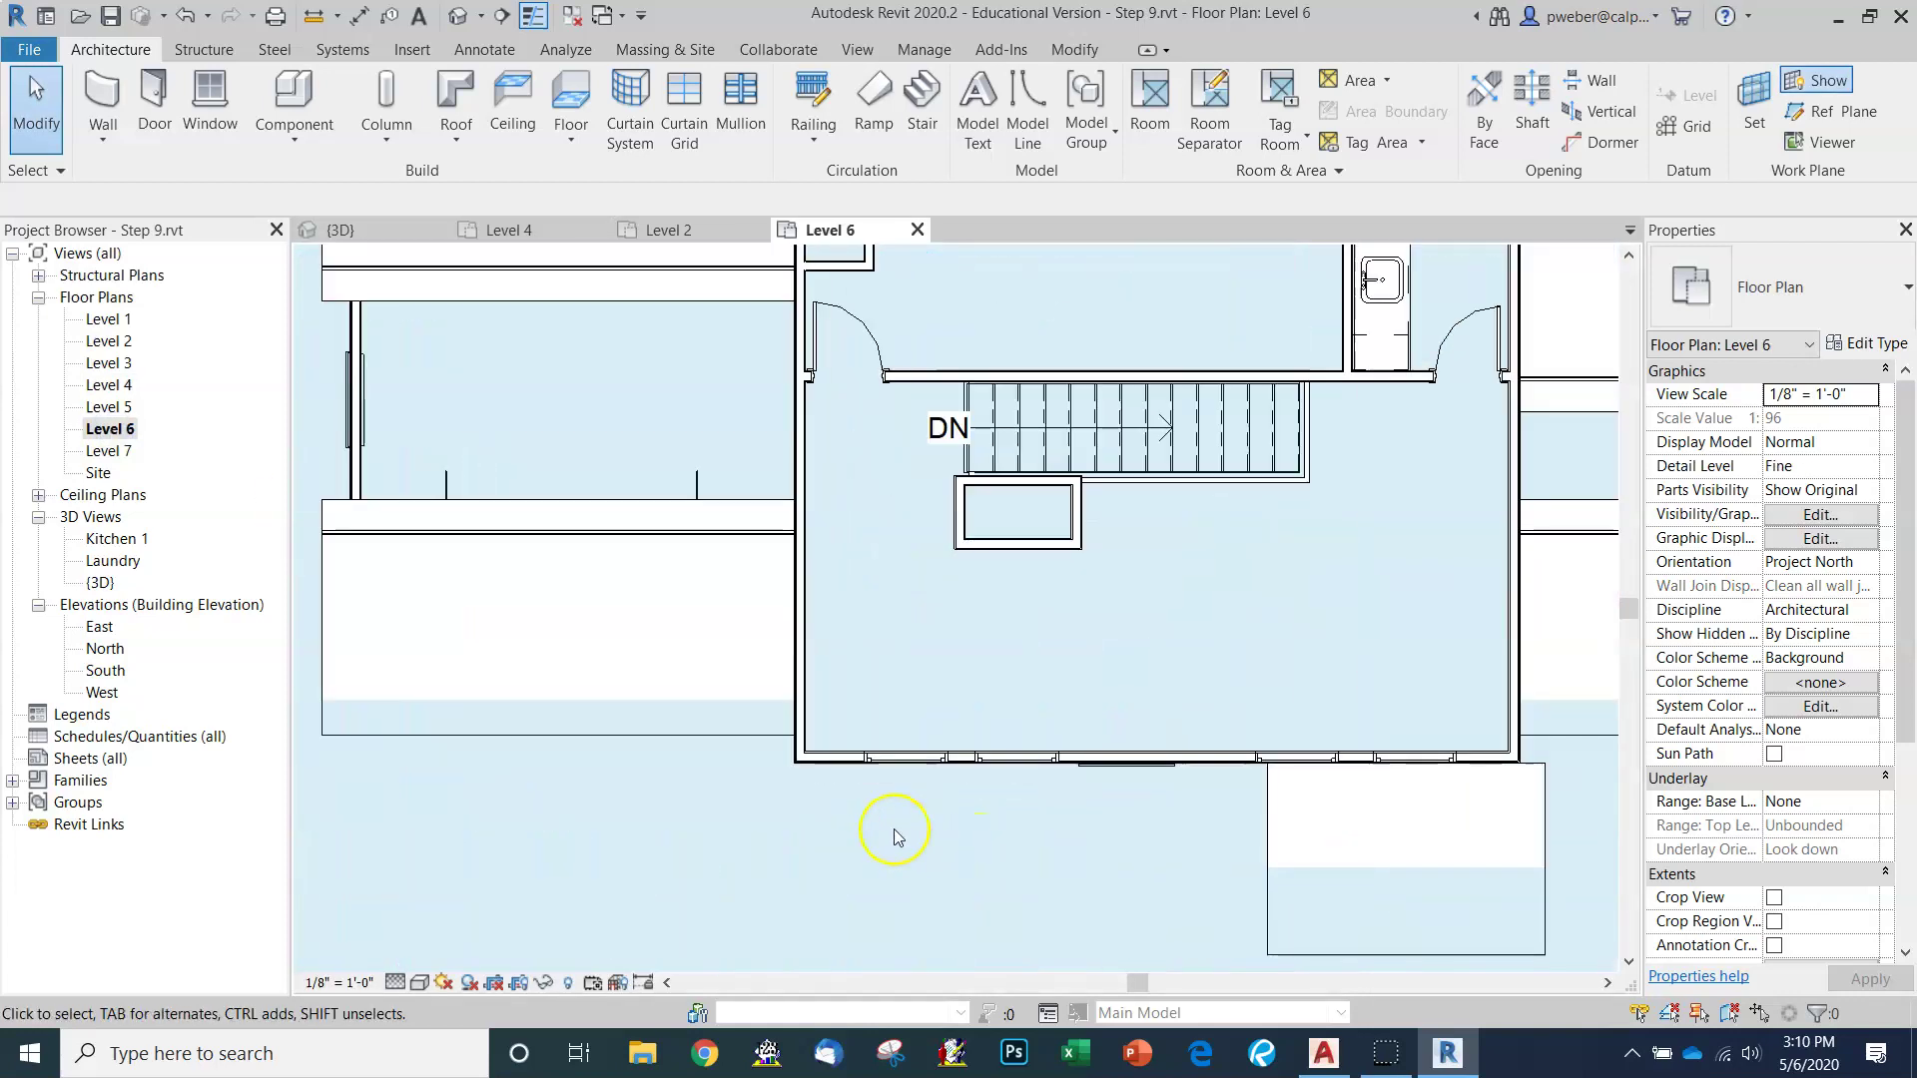
scroll(884, 836, "down", 3)
left_click(1823, 93)
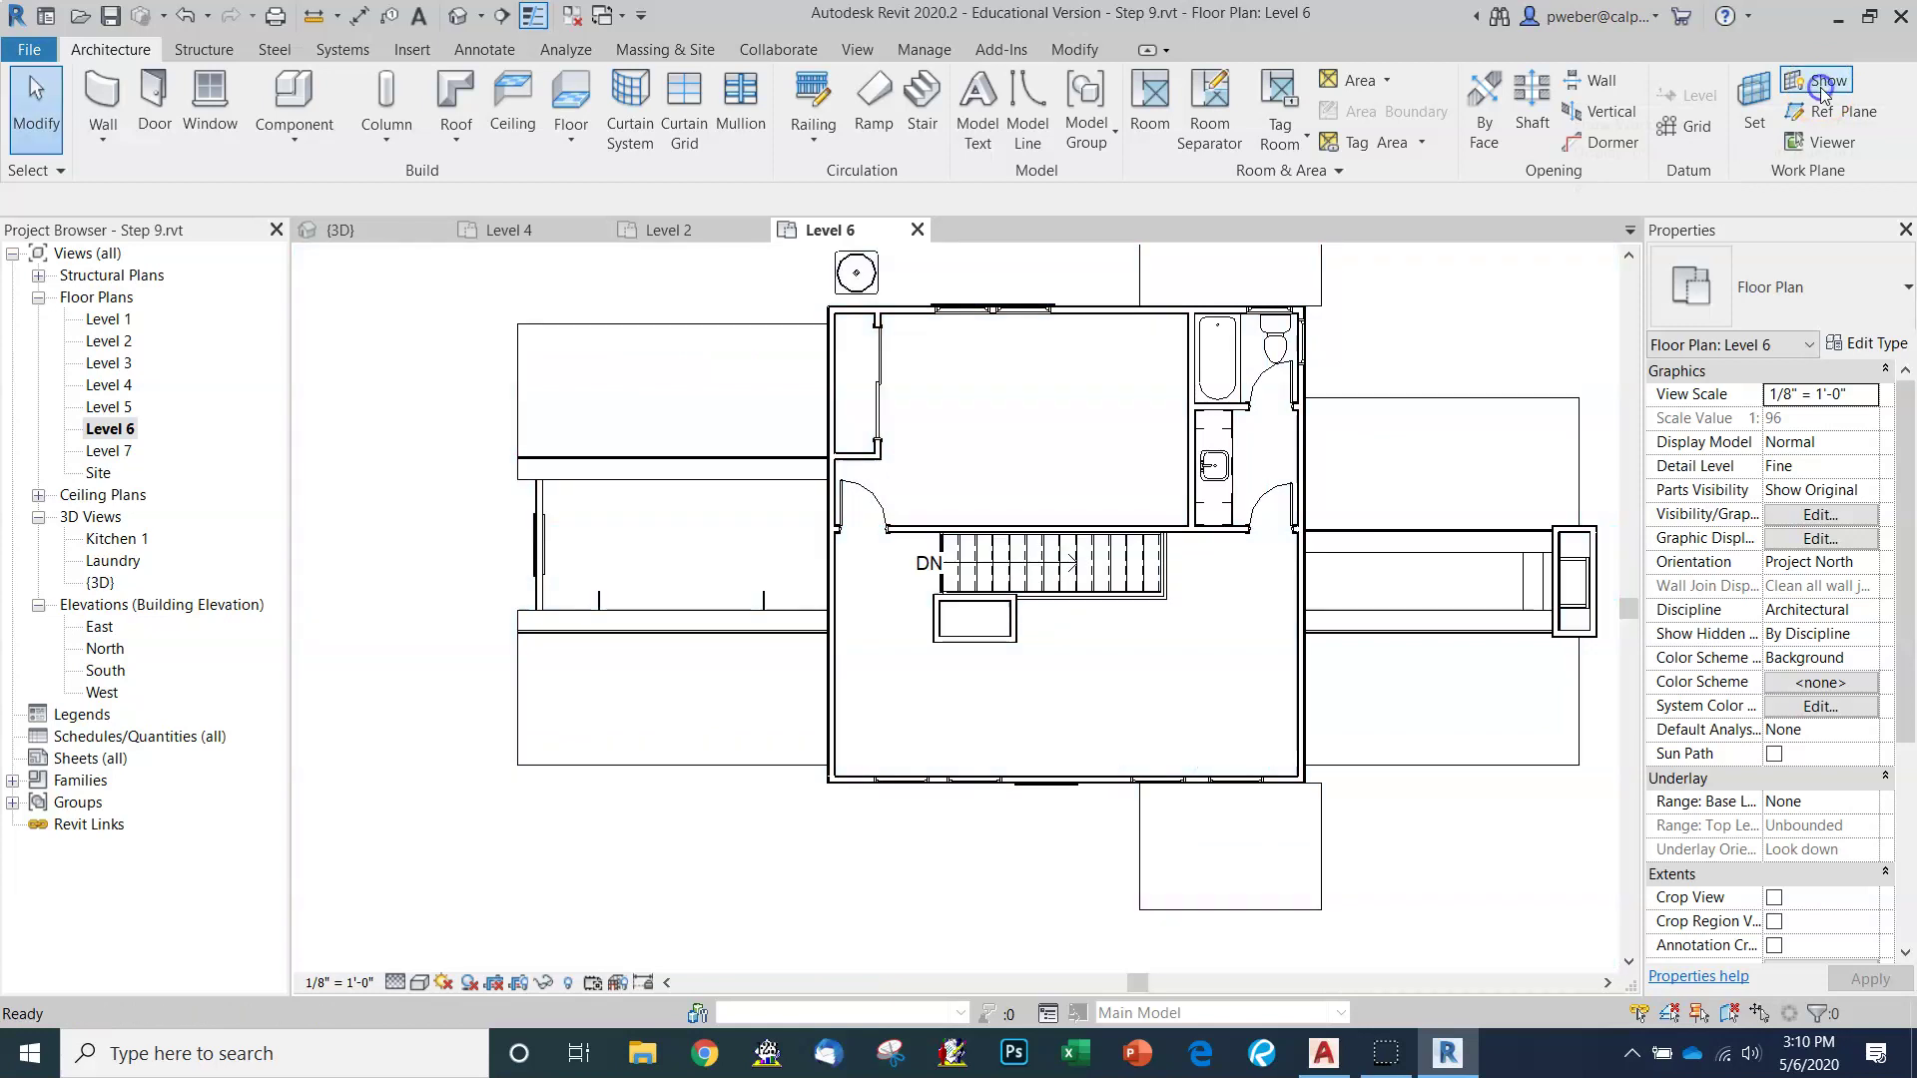
Set the detail level of the Level 6 floor plan to Coarse and check the wall lines at the lower-left corner.
scroll(869, 785, "up", 2)
scroll(848, 788, "up", 4)
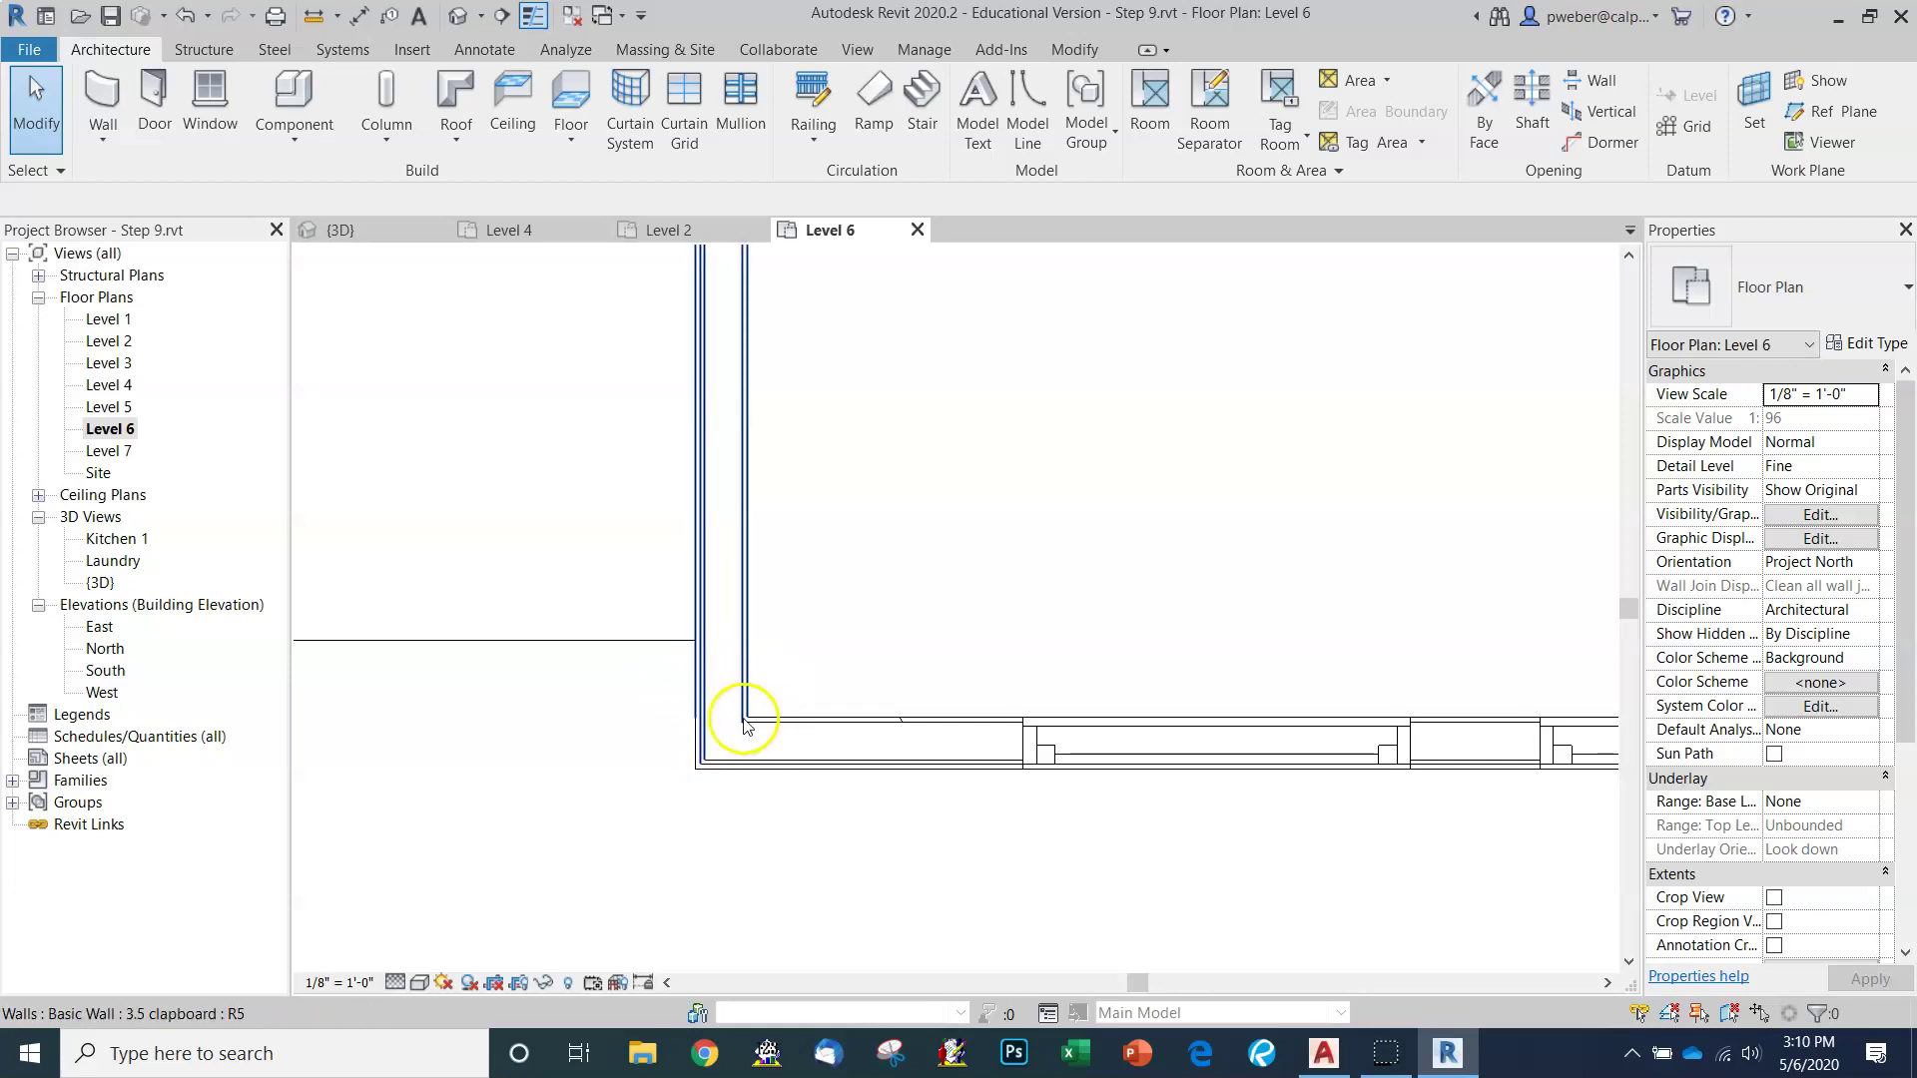
left_click(395, 982)
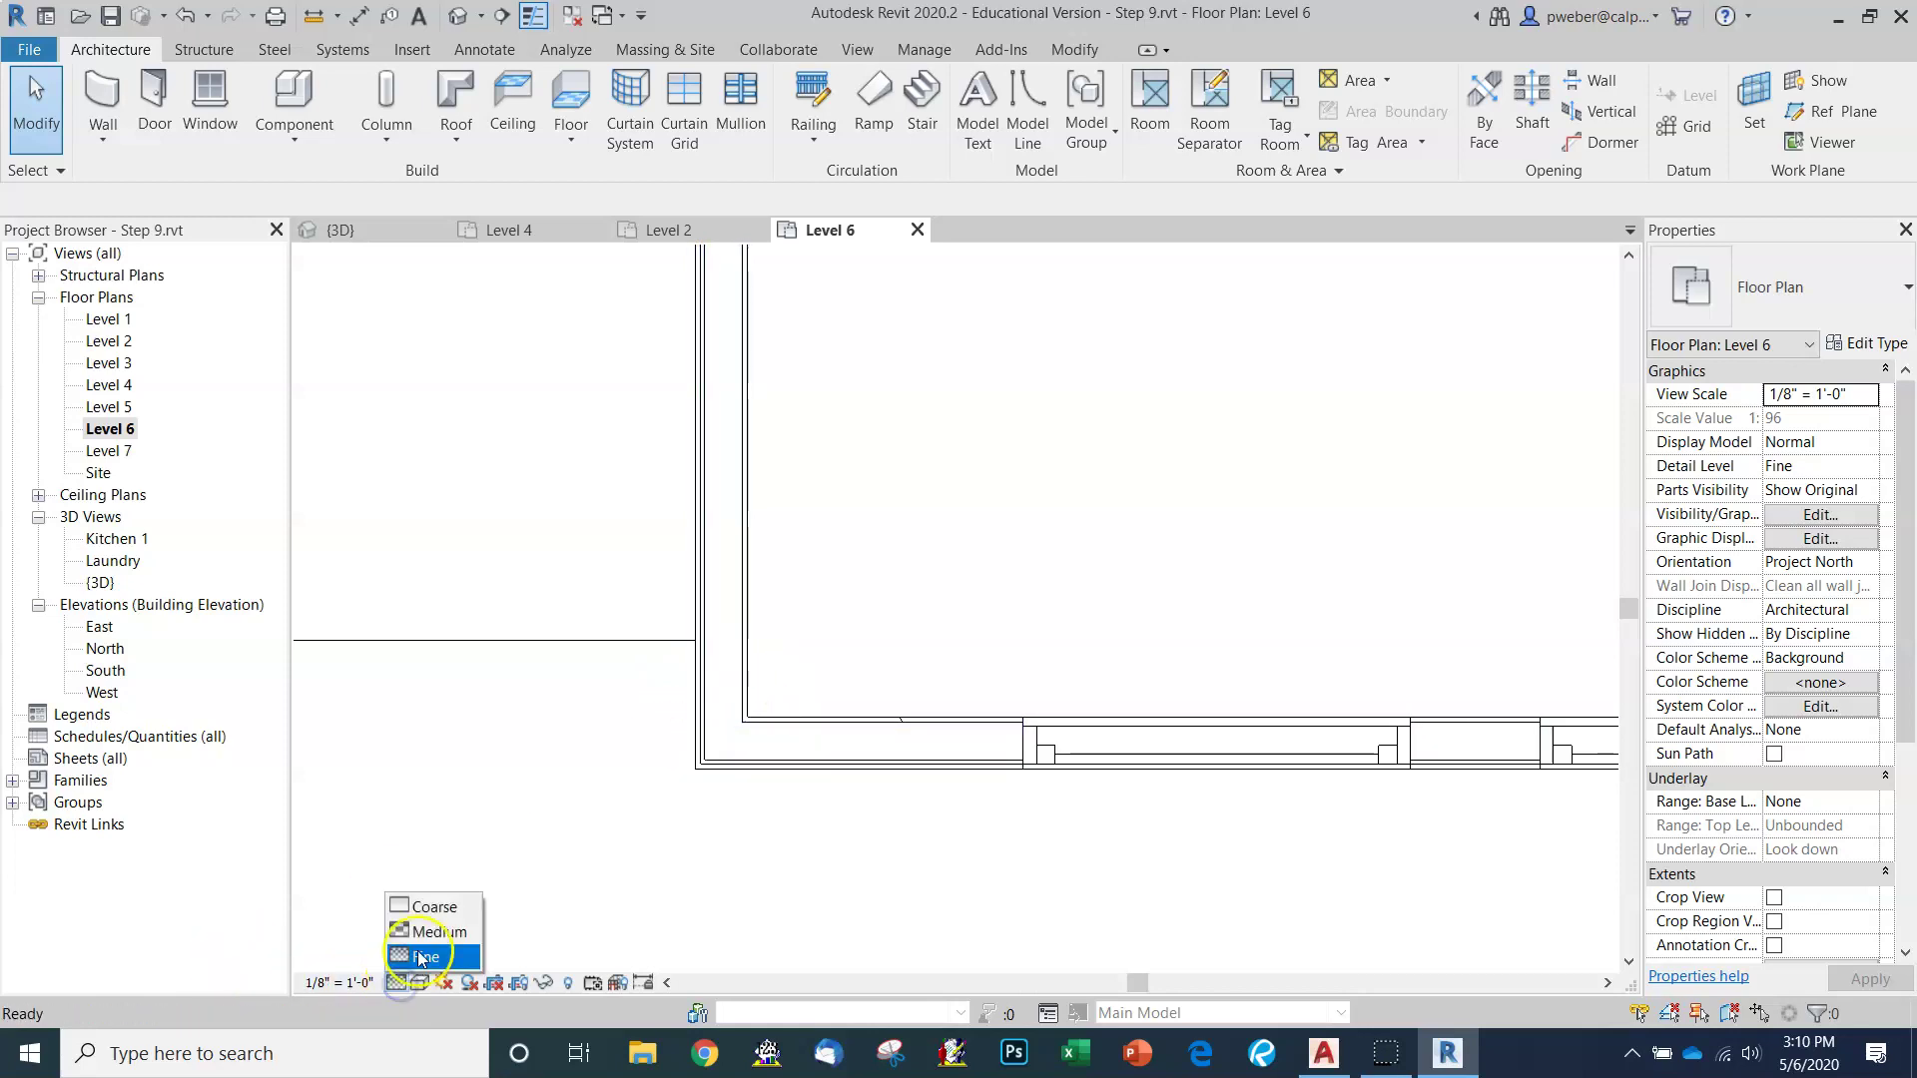
left_click(442, 911)
scroll(750, 738, "down", 3)
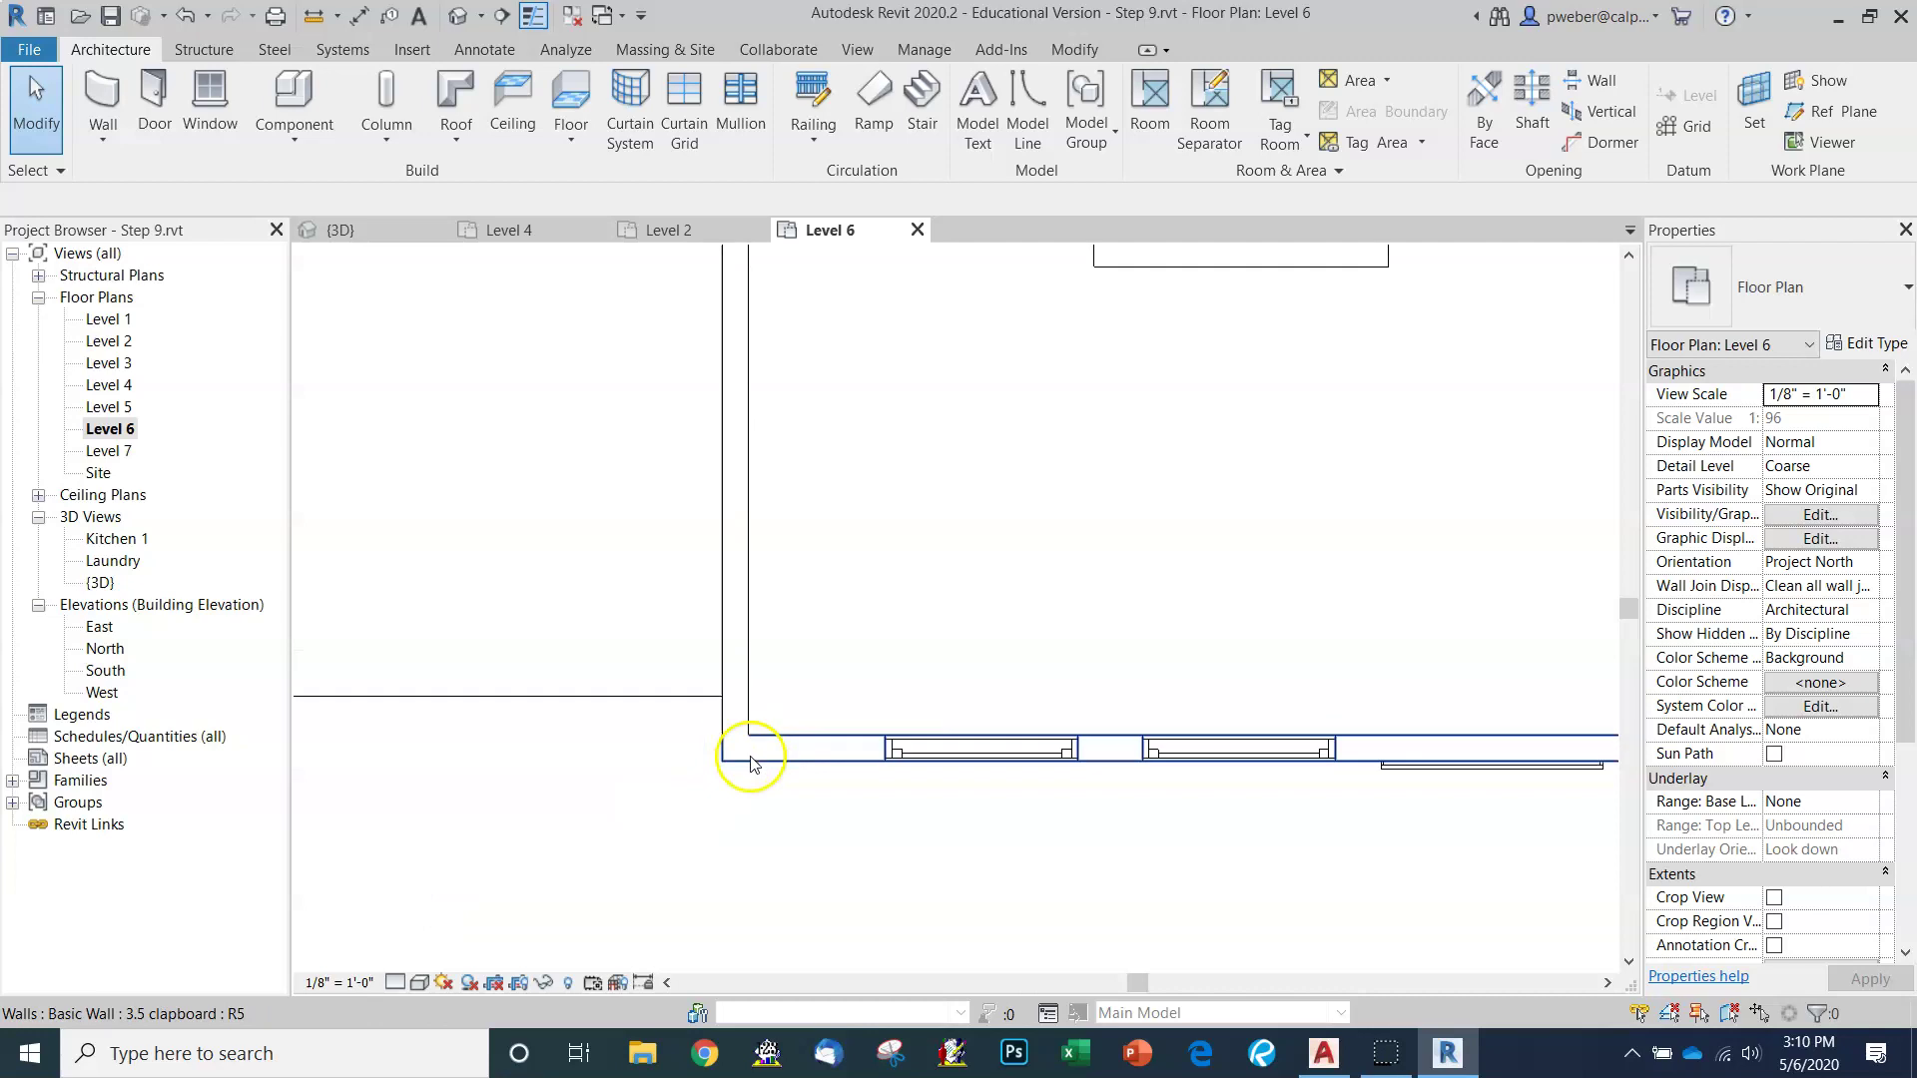
scroll(750, 739, "down", 5)
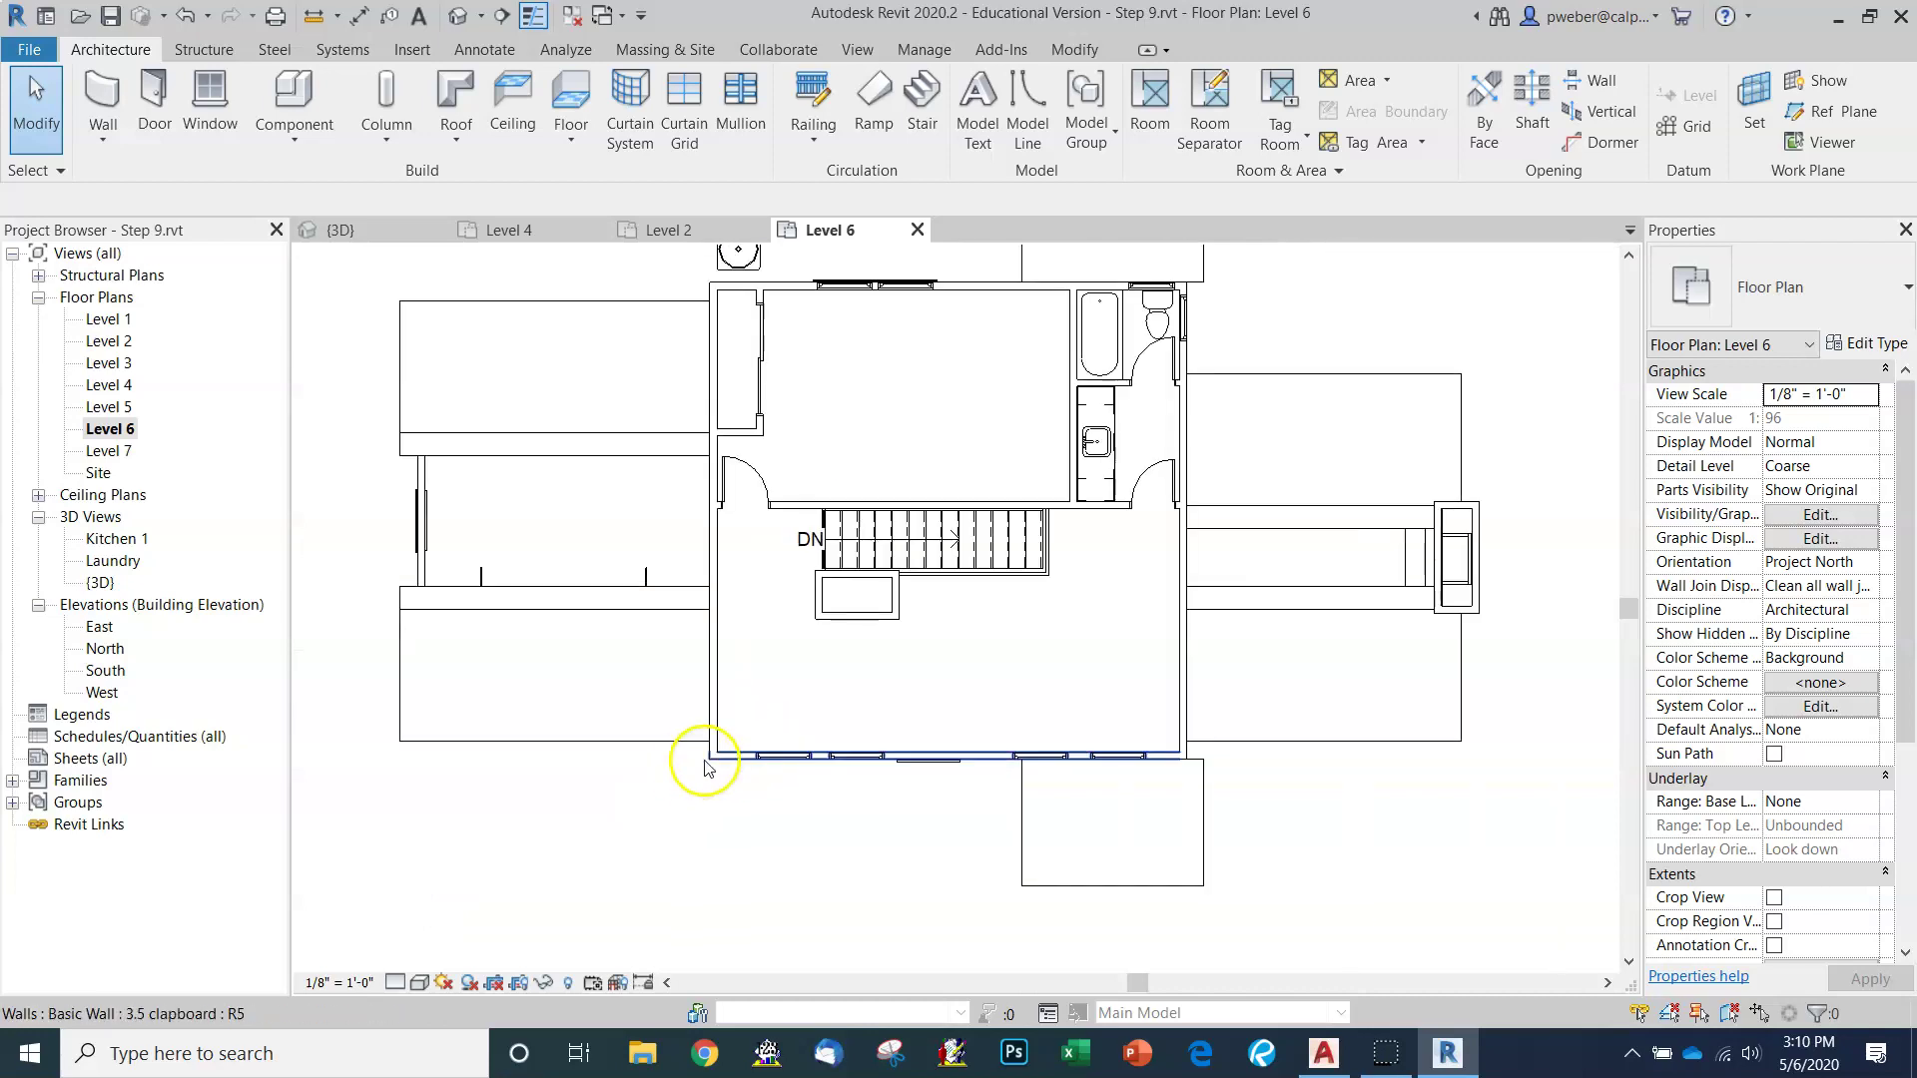
scroll(992, 671, "down", 1)
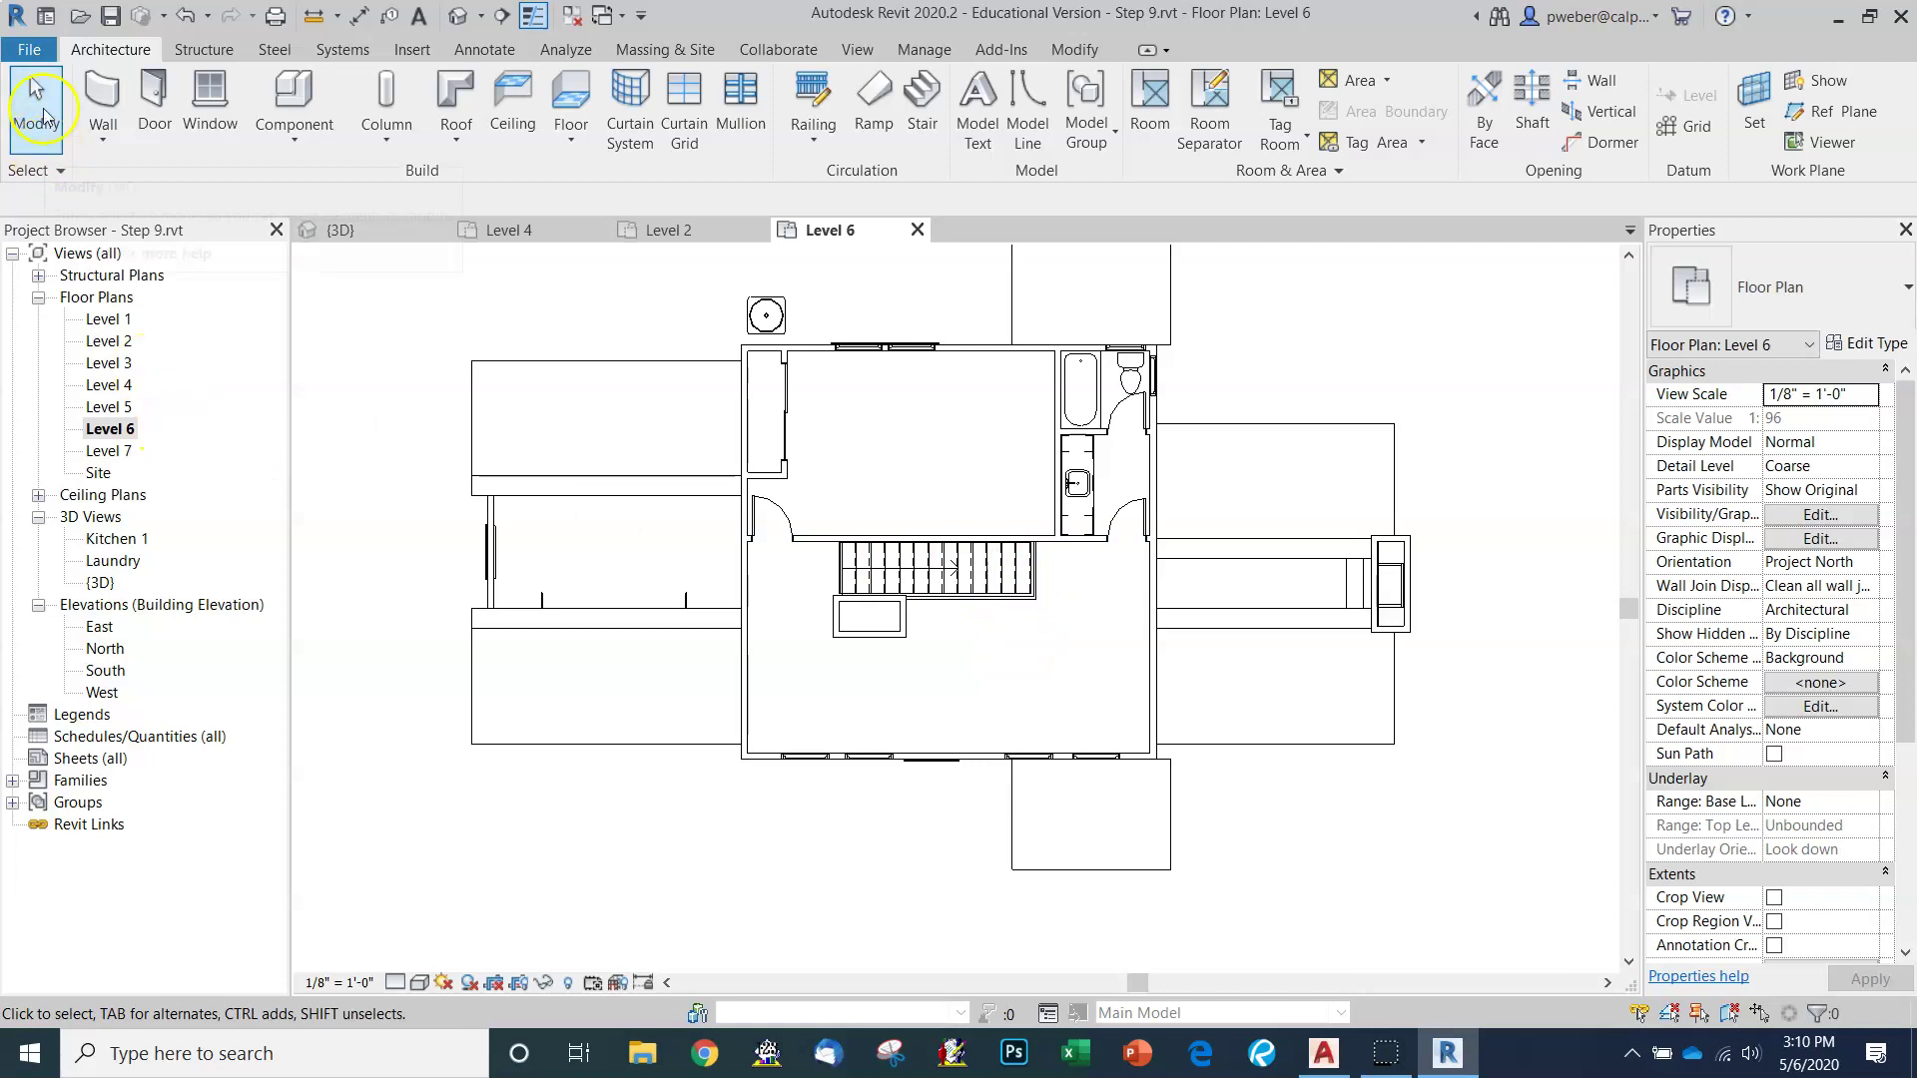
Export the current Level 6 floor plan as an AutoCAD 2018 DWG named "Step 9 - Floor Plan - Level 6" to the Desktop, replacing the existing file.
left_click(30, 50)
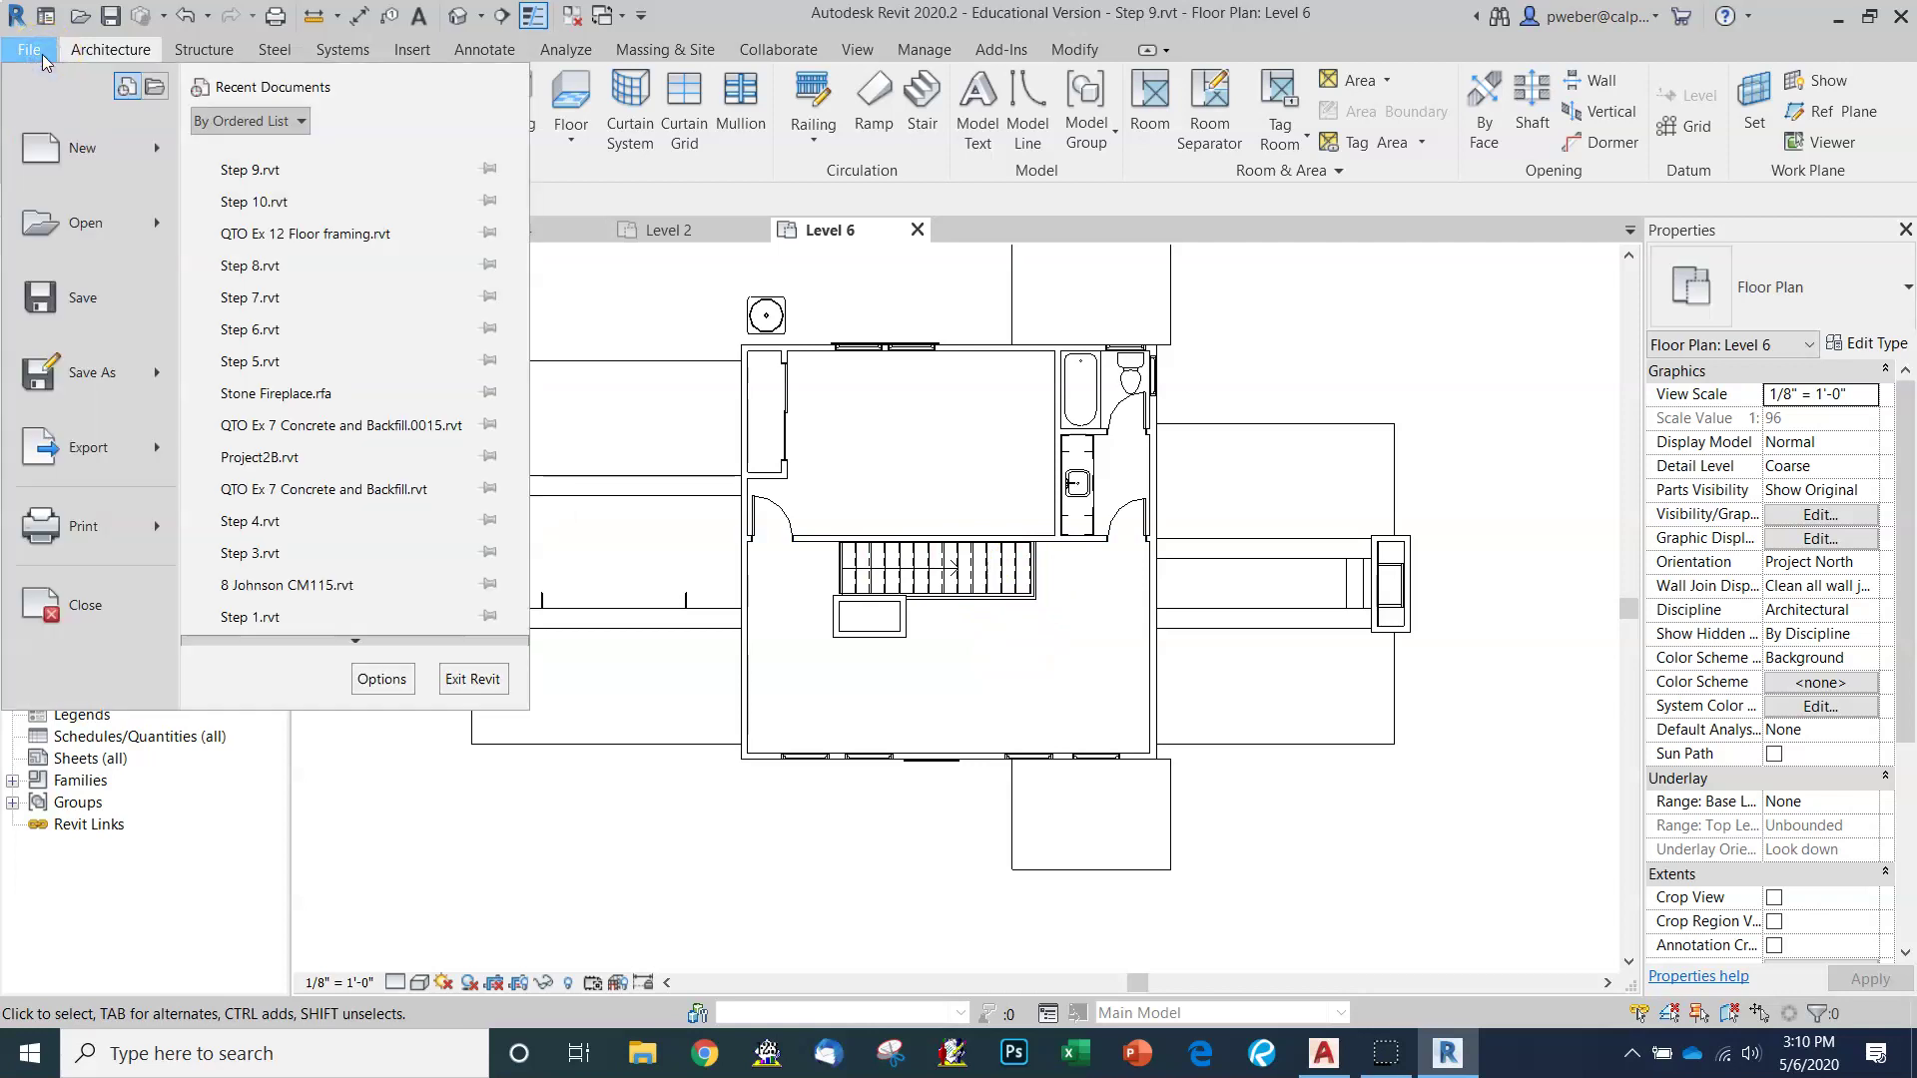
mouse_move(52, 451)
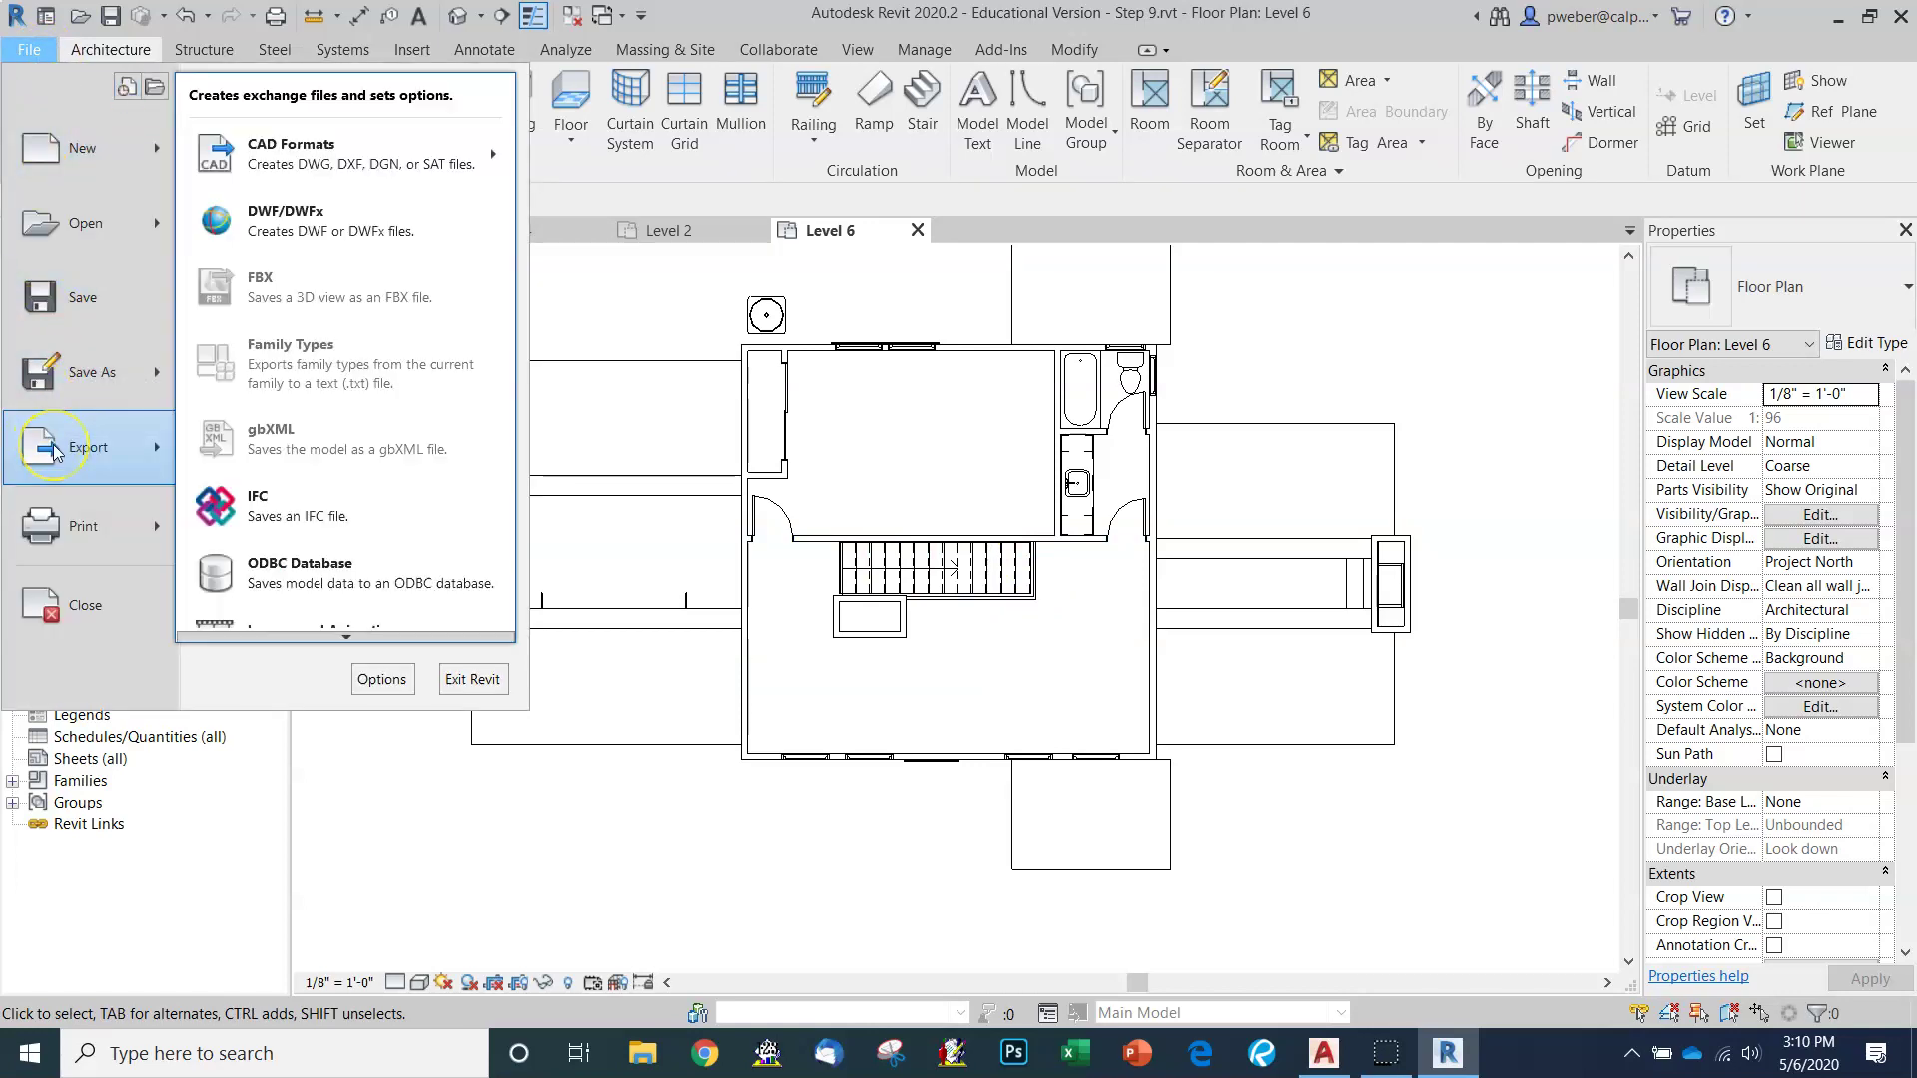
left_click(325, 160)
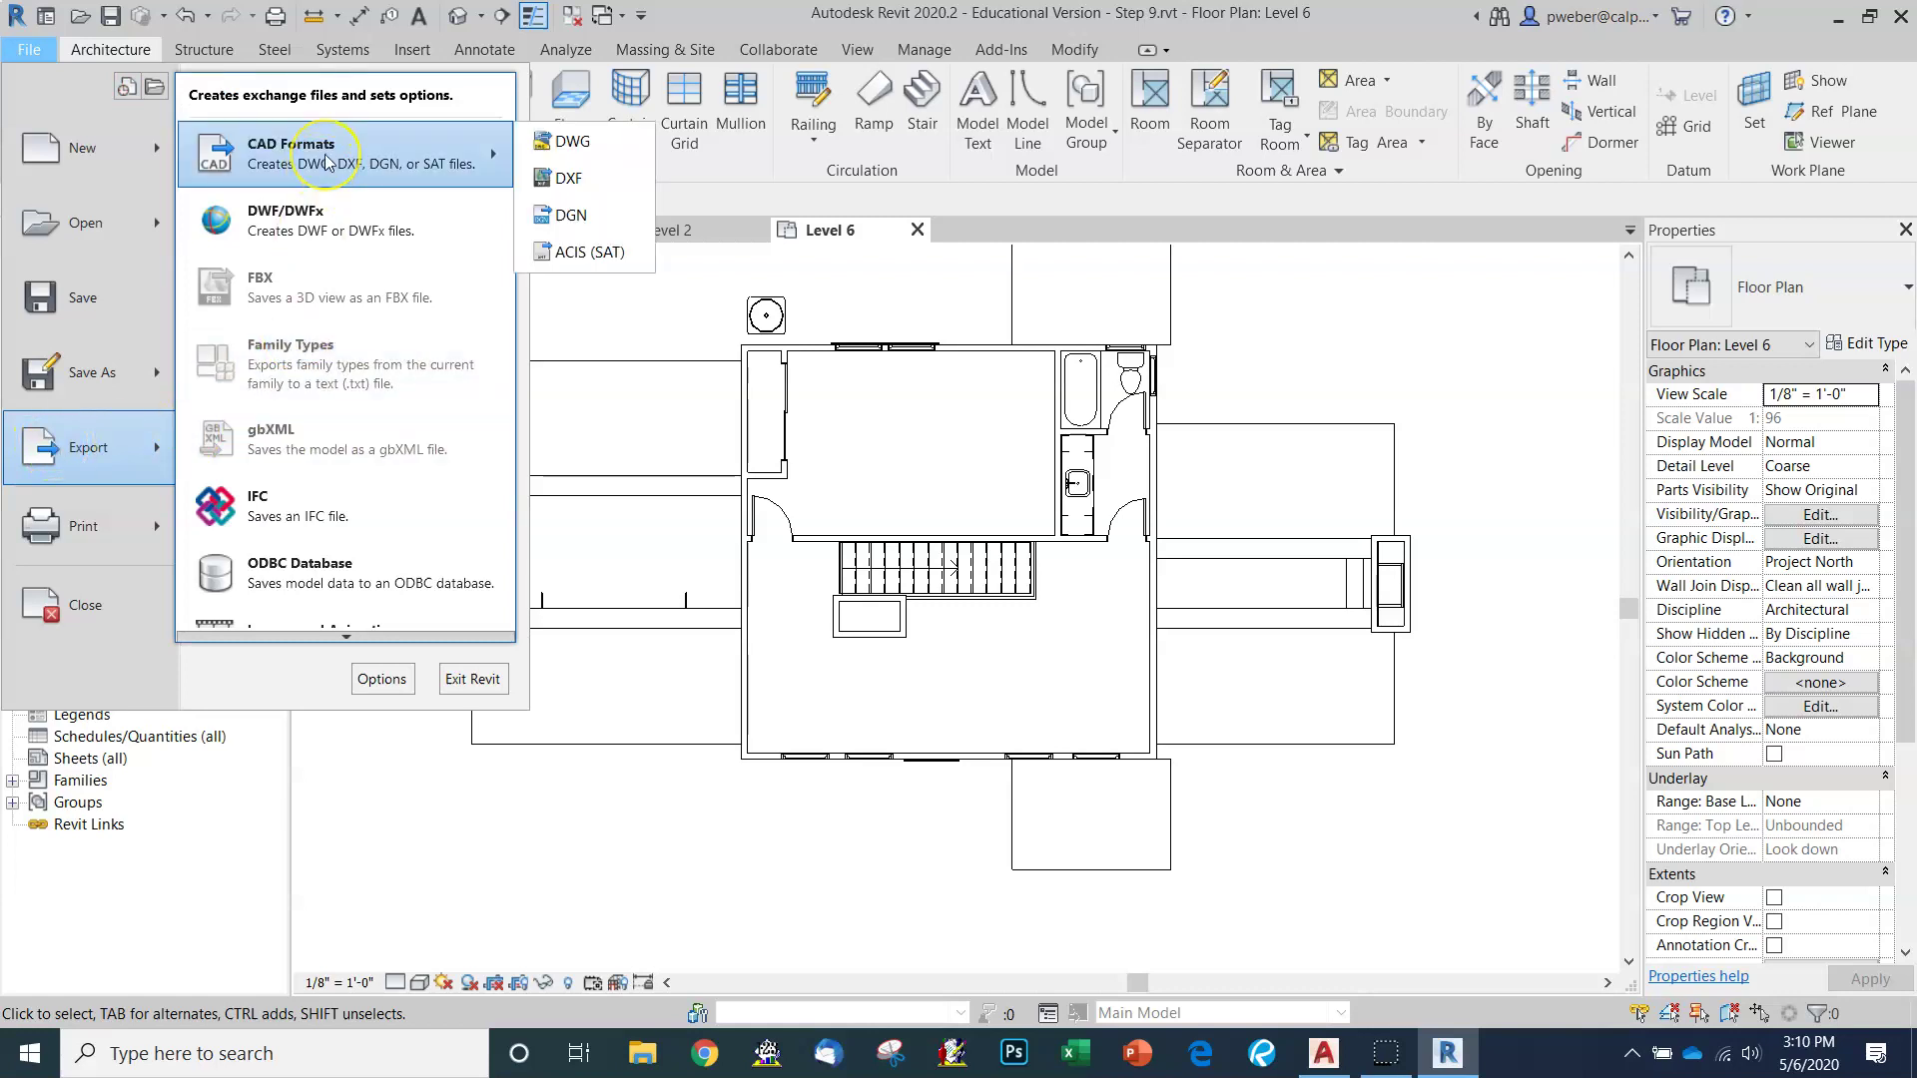
left_click(585, 148)
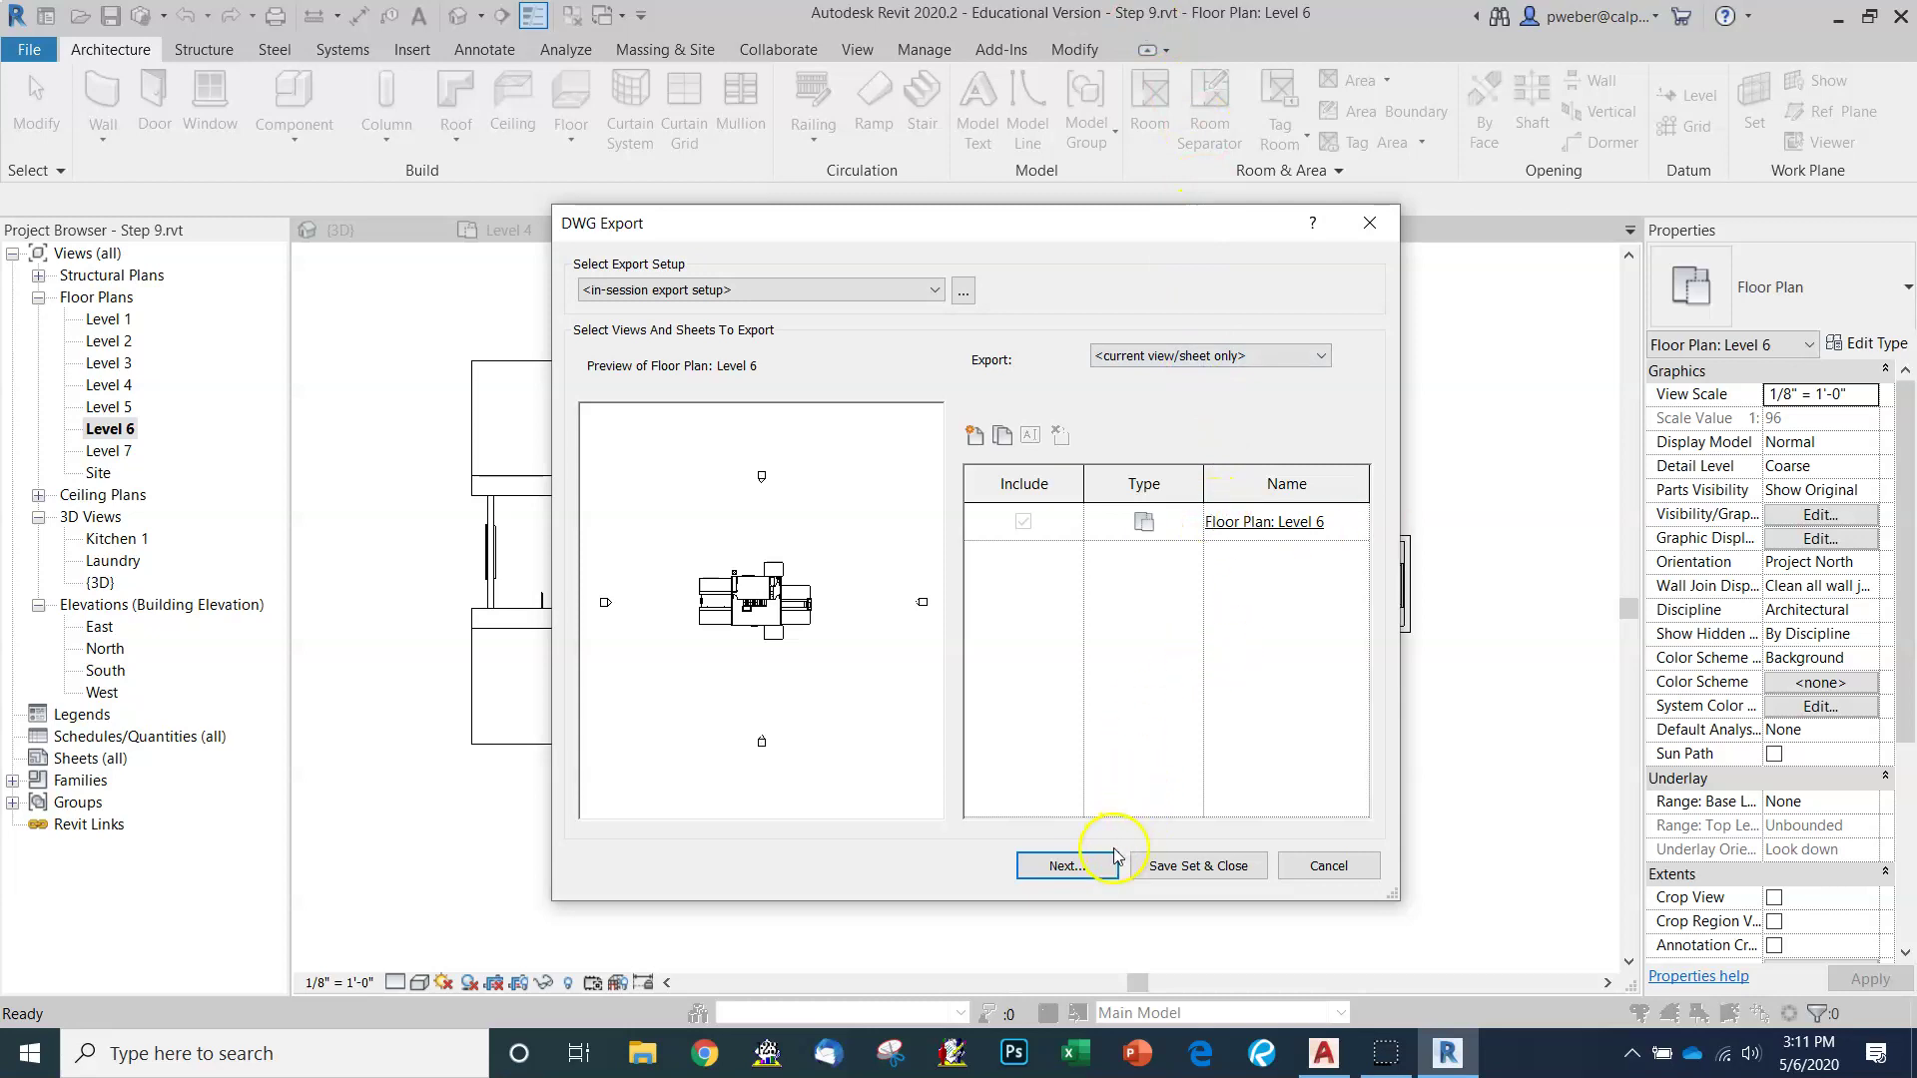
left_click(1067, 865)
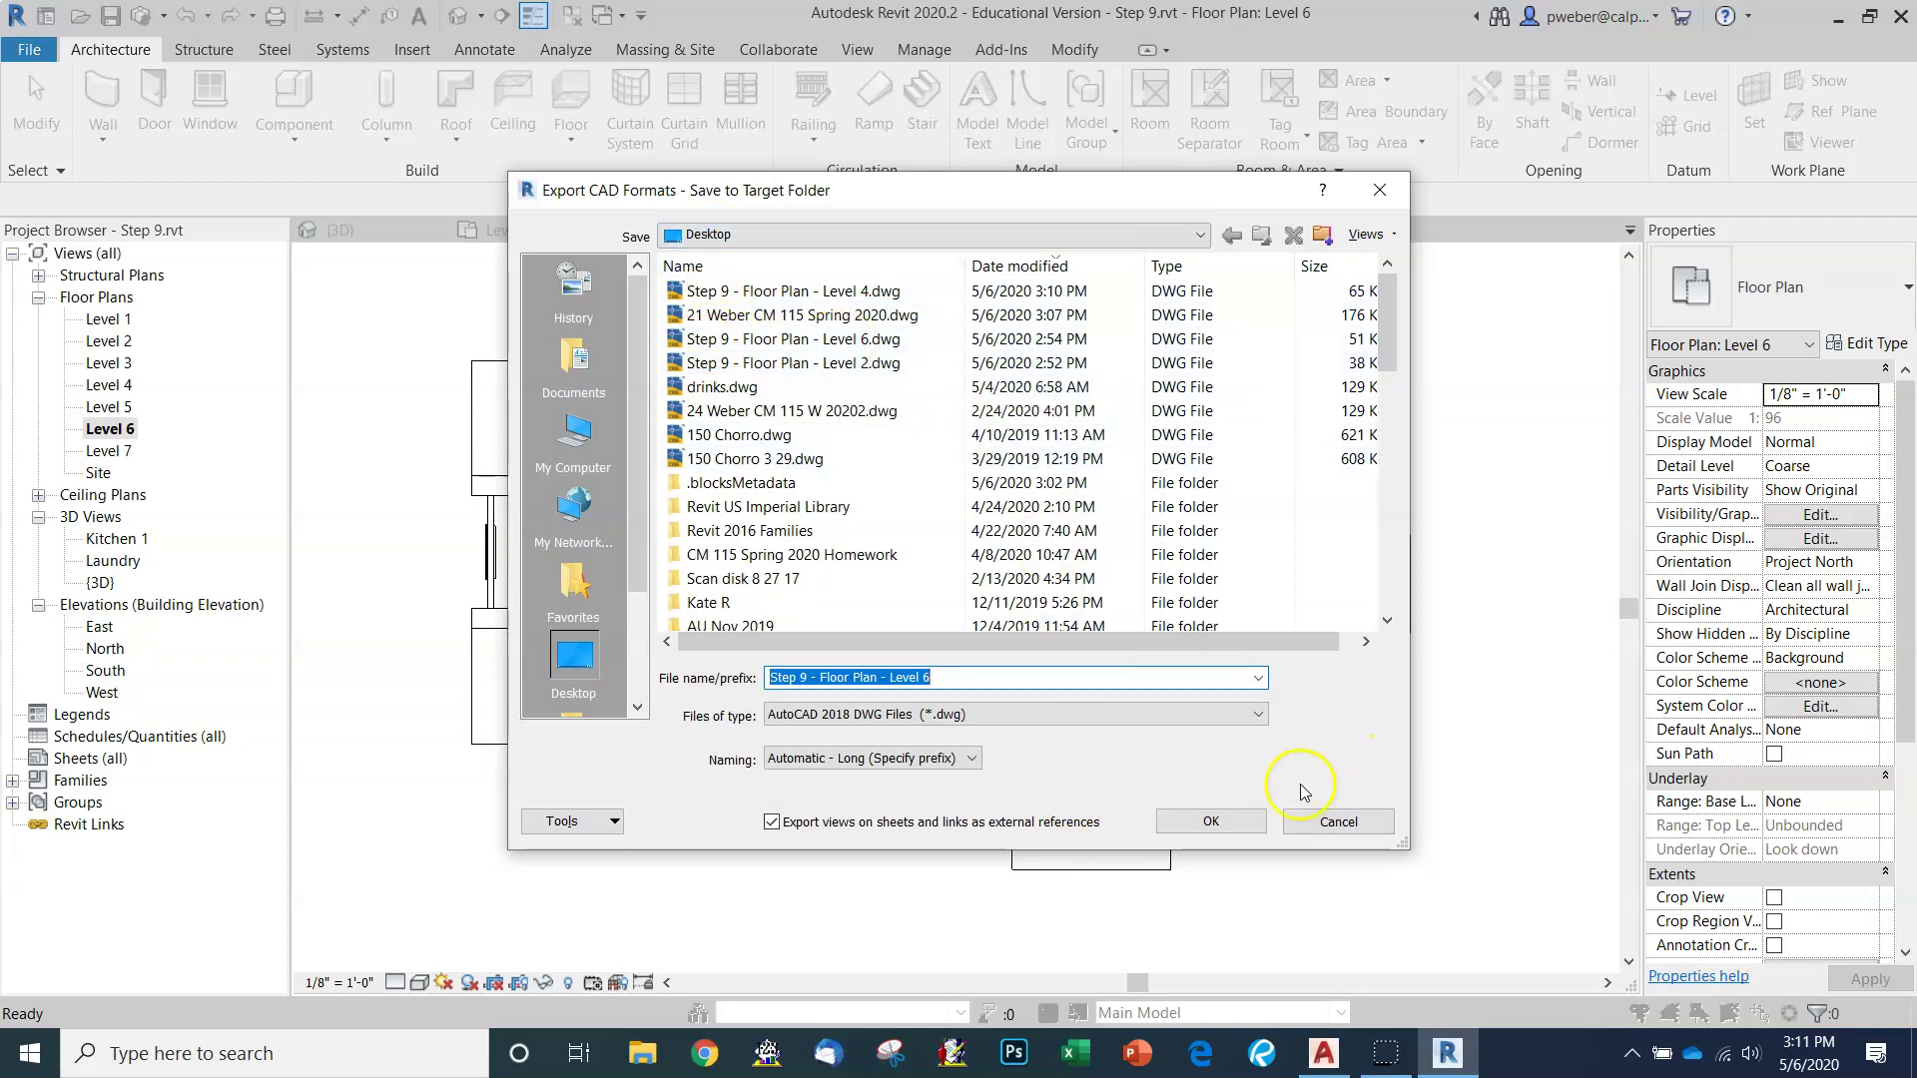
left_click(1229, 828)
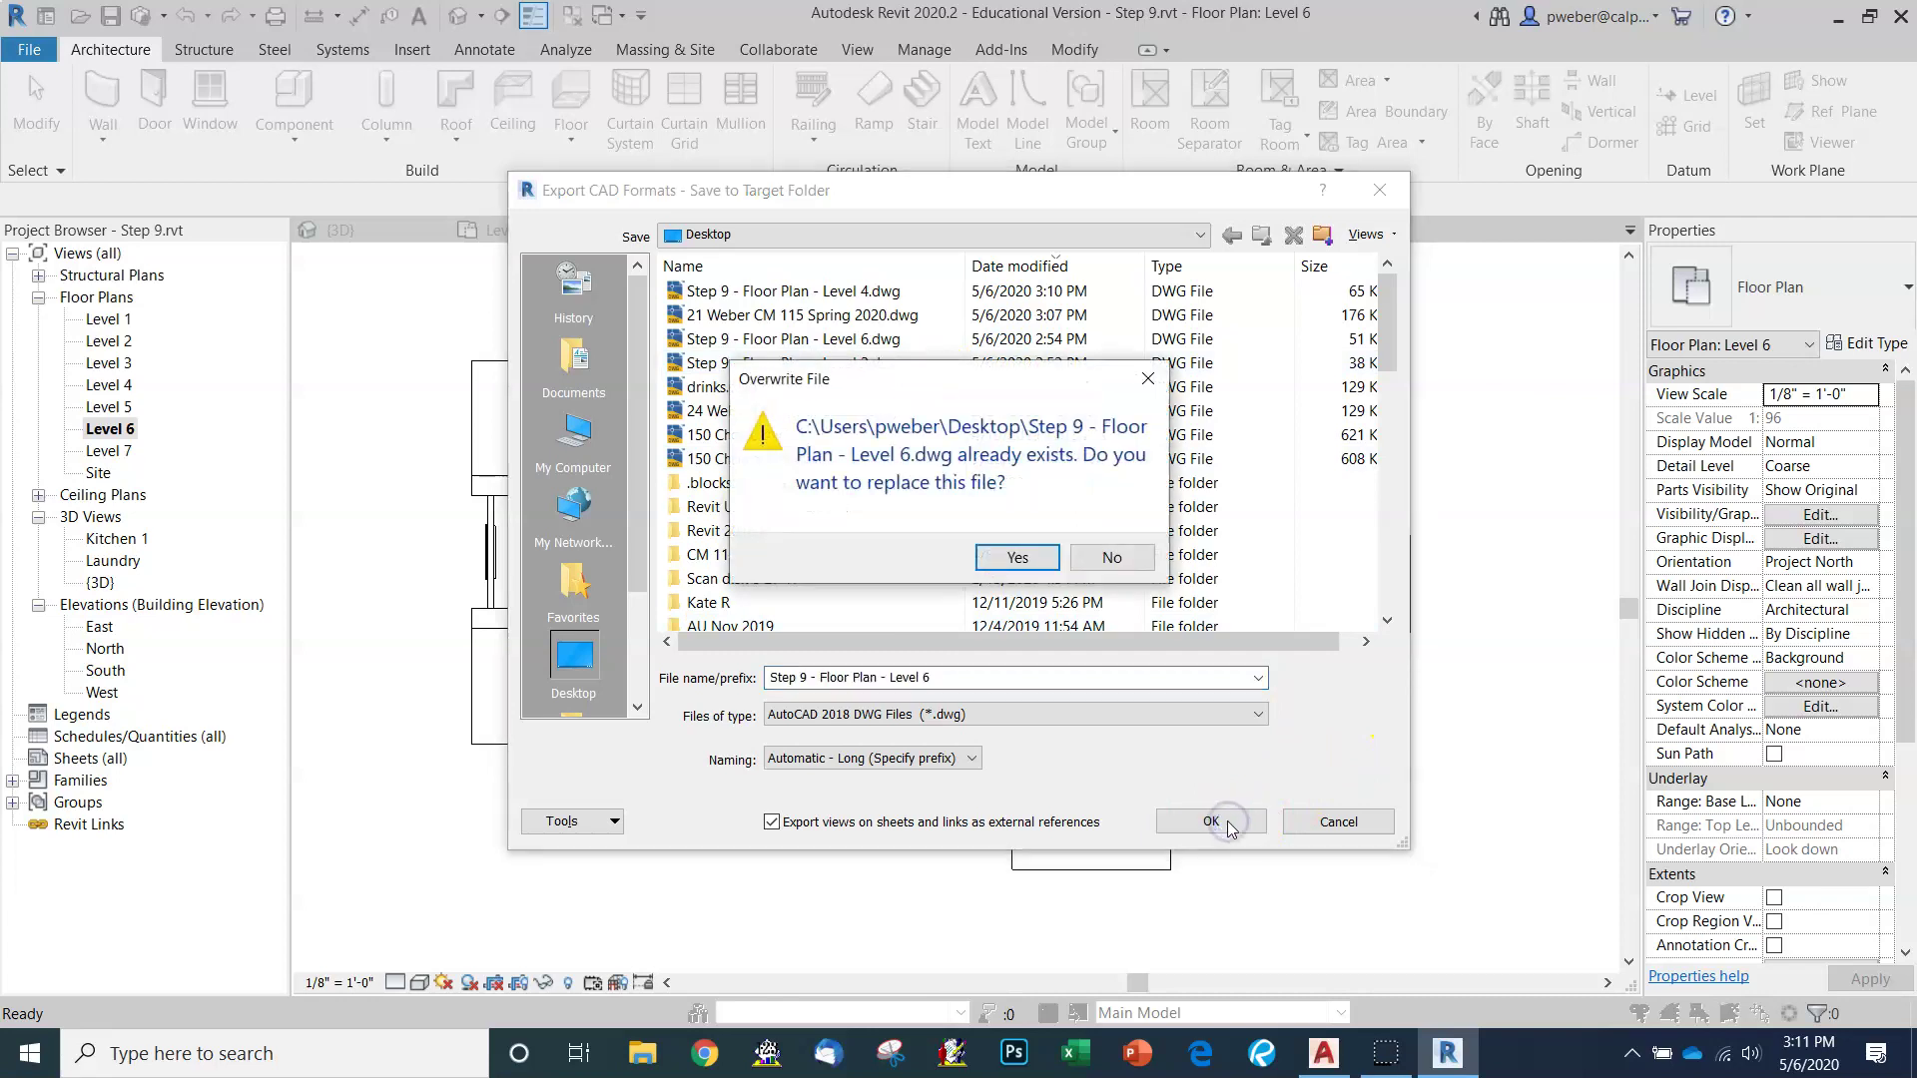
left_click(1017, 558)
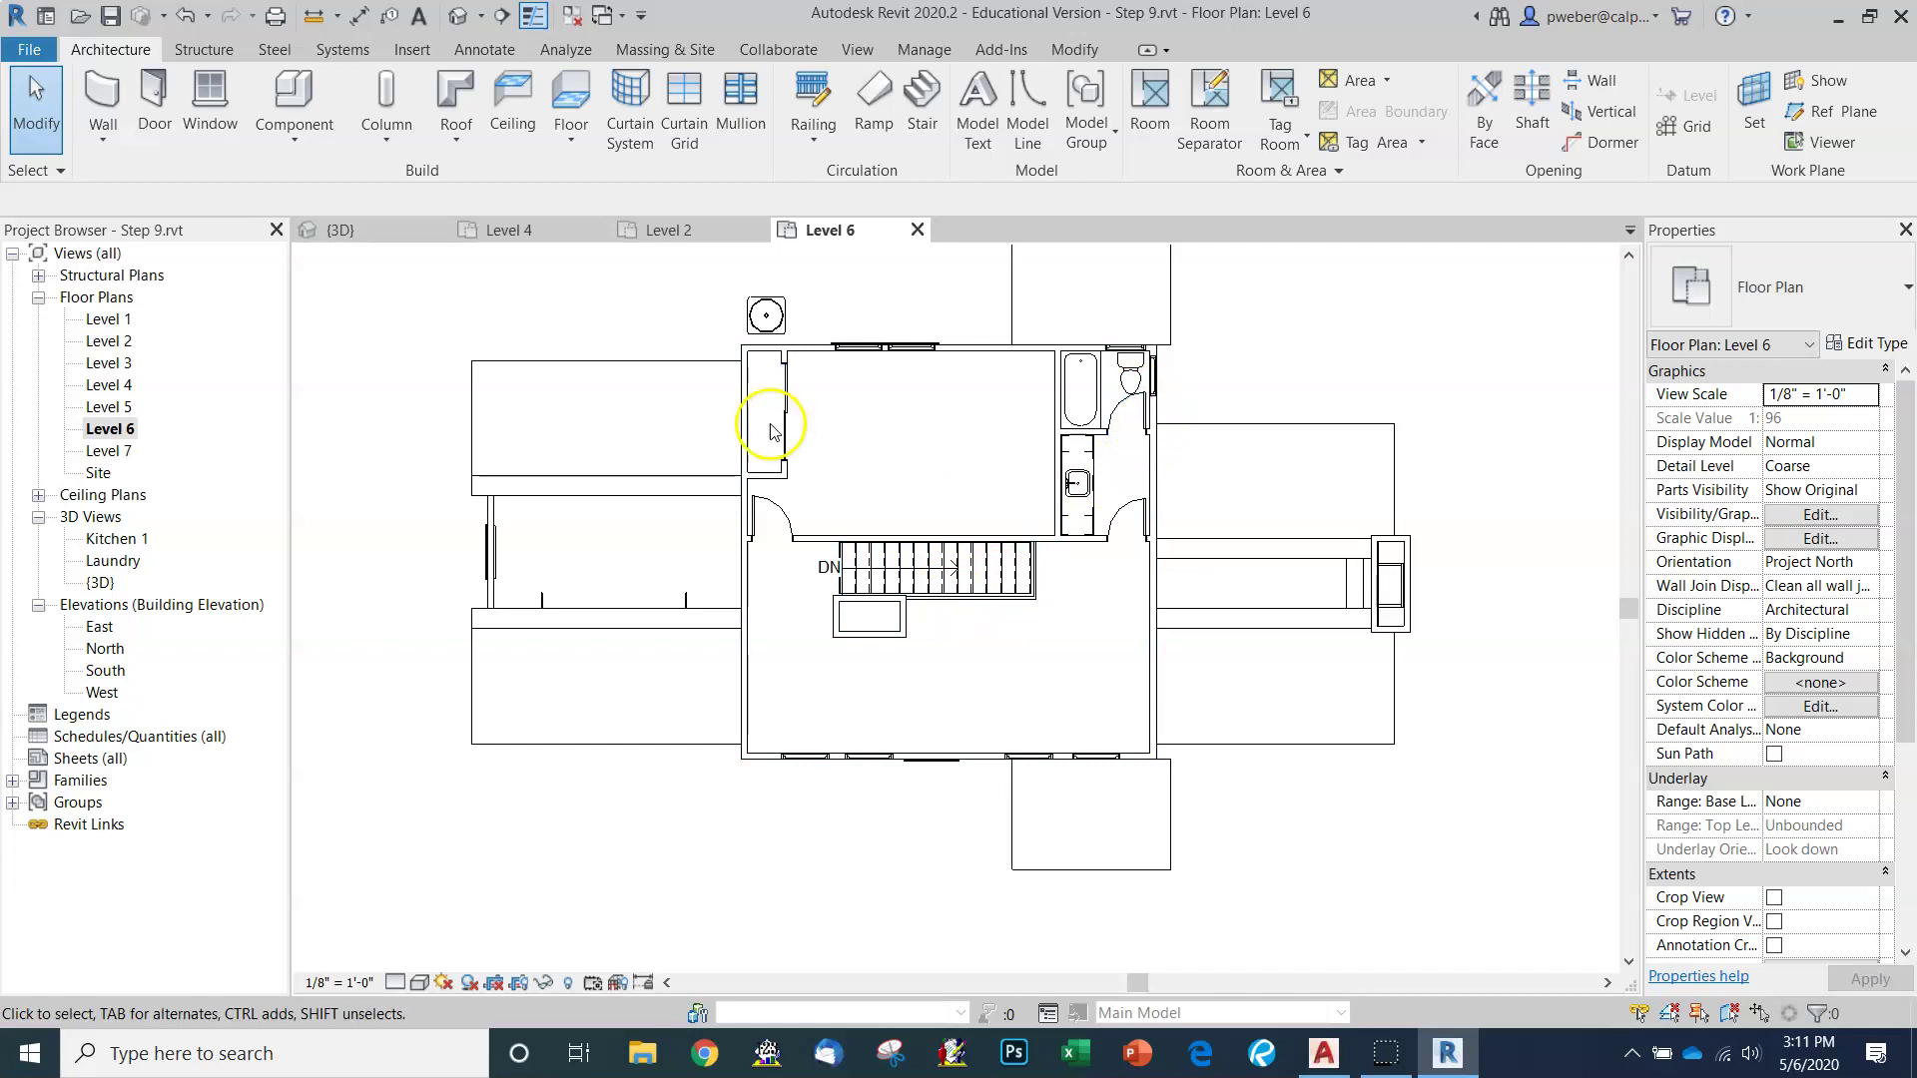
Switch to AutoCAD, look at Layout1 and Layout2 of the open drawing, and open the Site layout.
left_click(1839, 18)
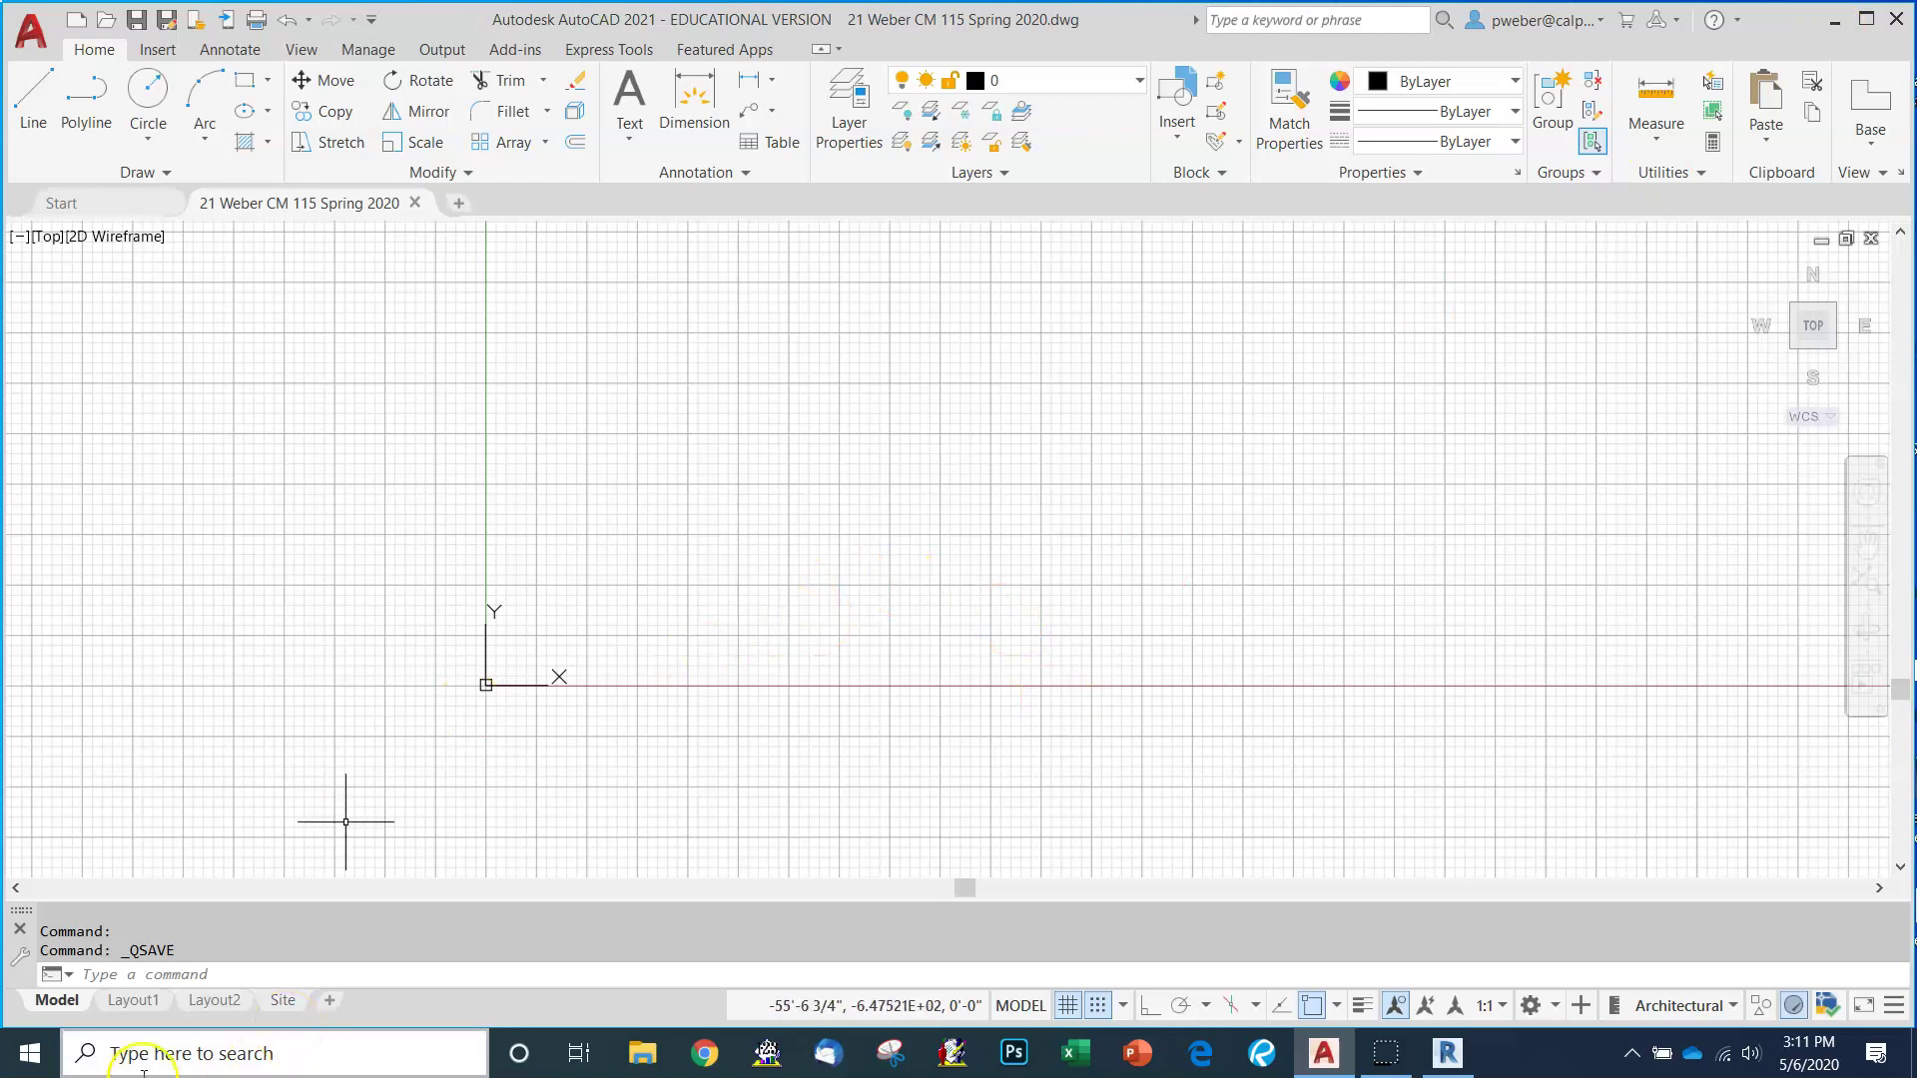
left_click(137, 1002)
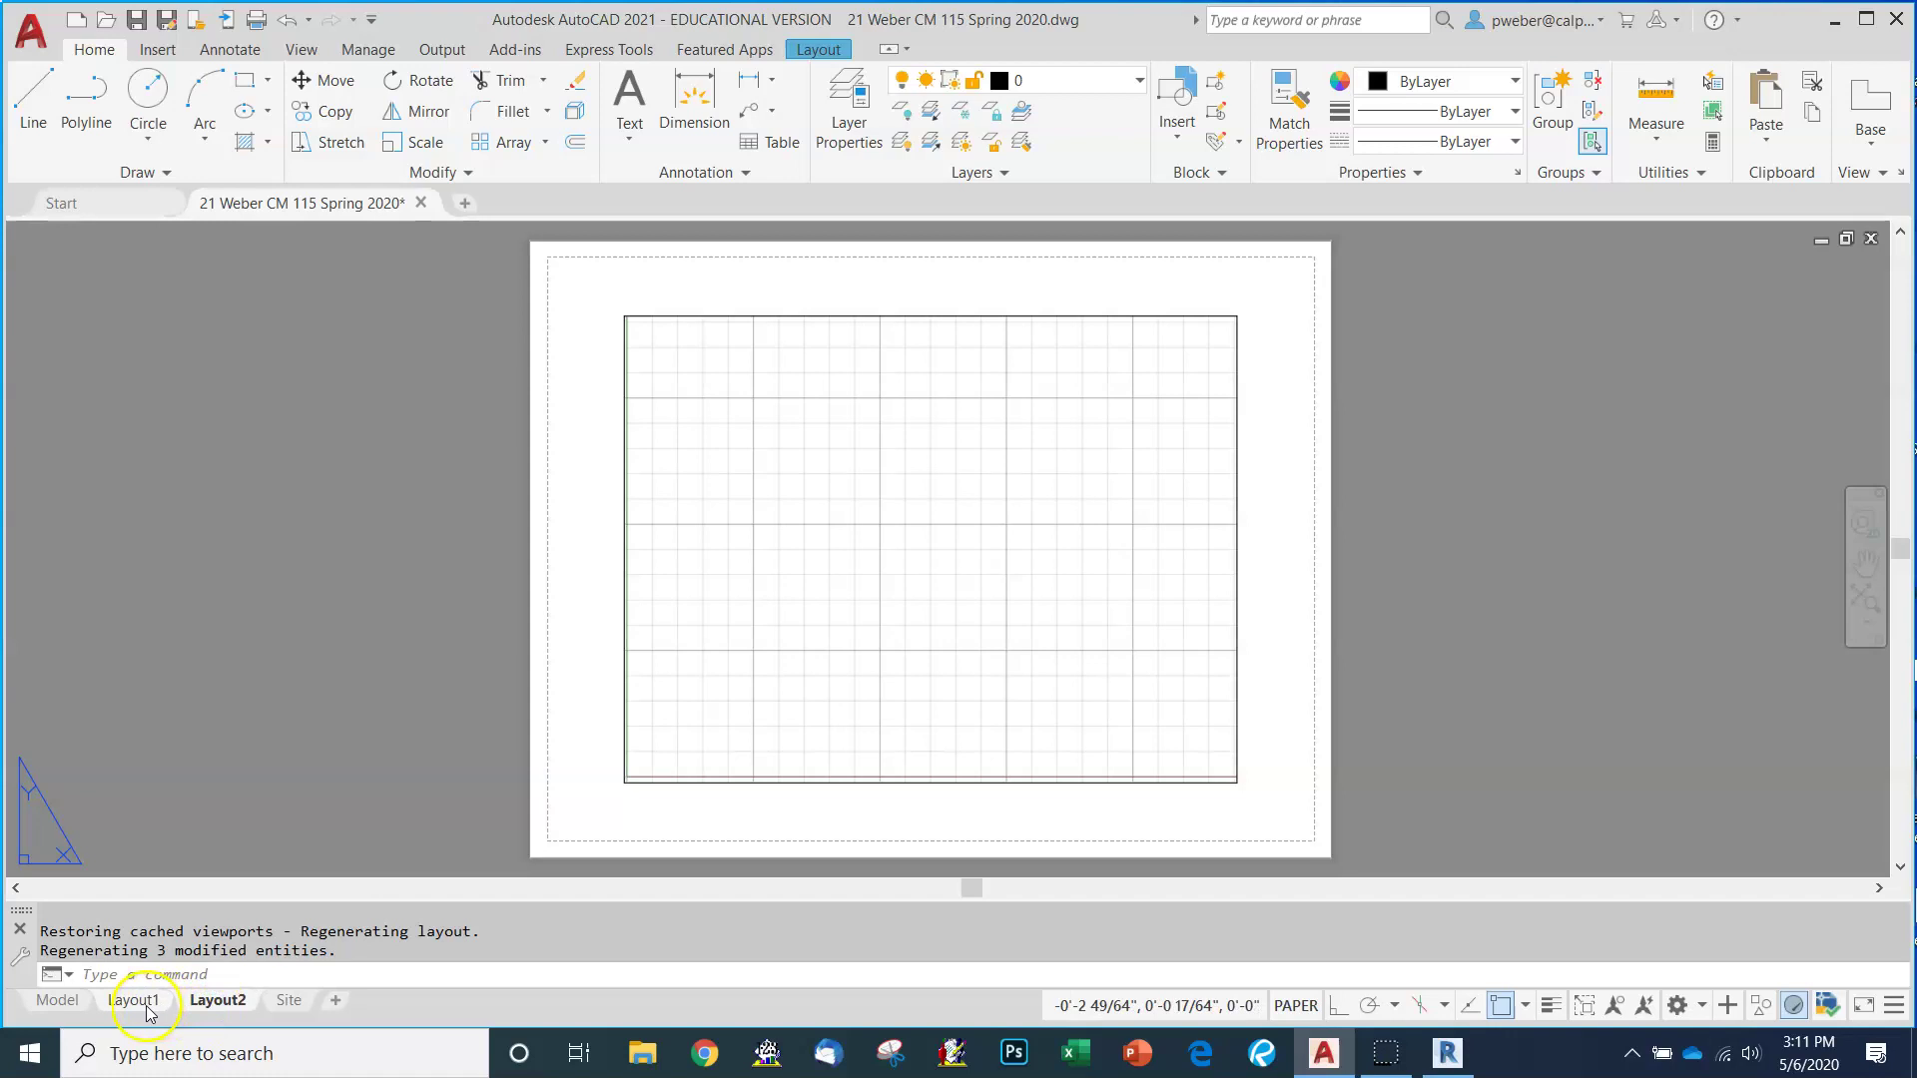
left_click(147, 1002)
left_click(226, 1003)
left_click(136, 1003)
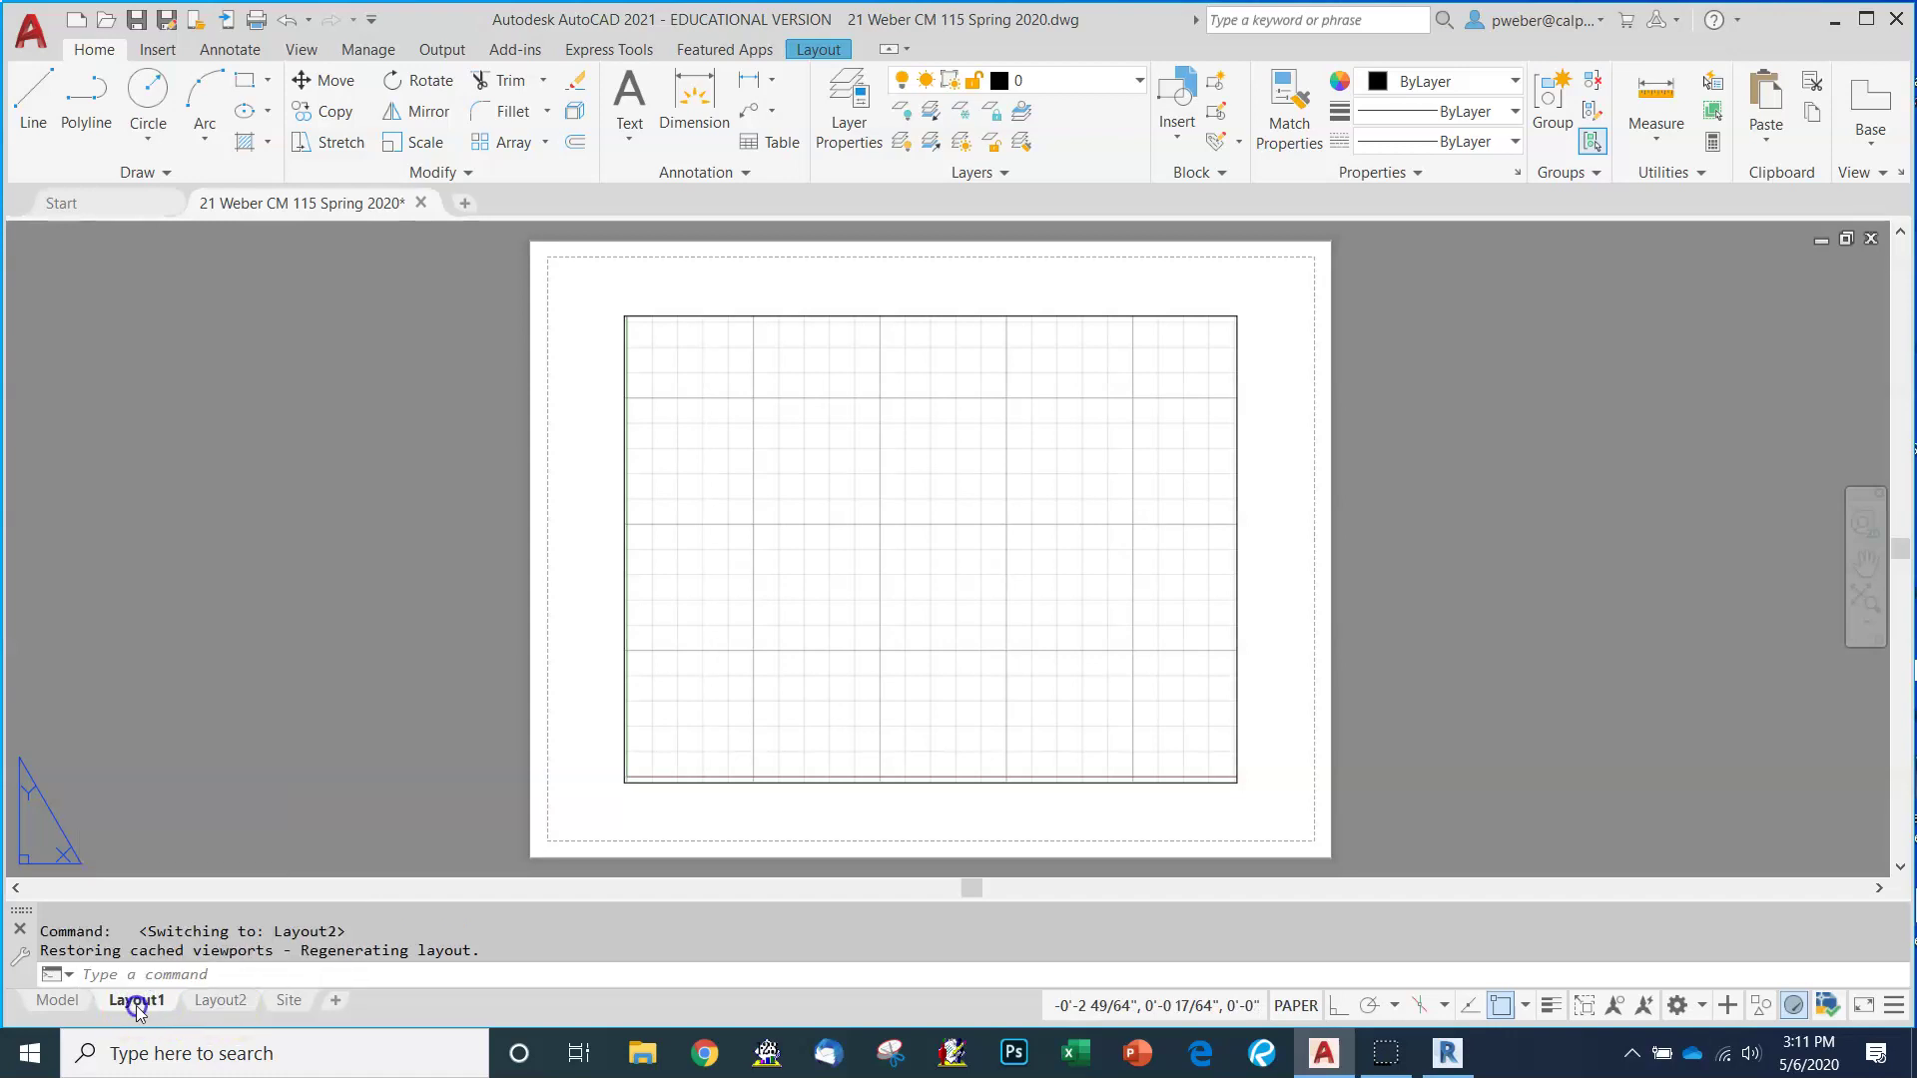
left_click(288, 1001)
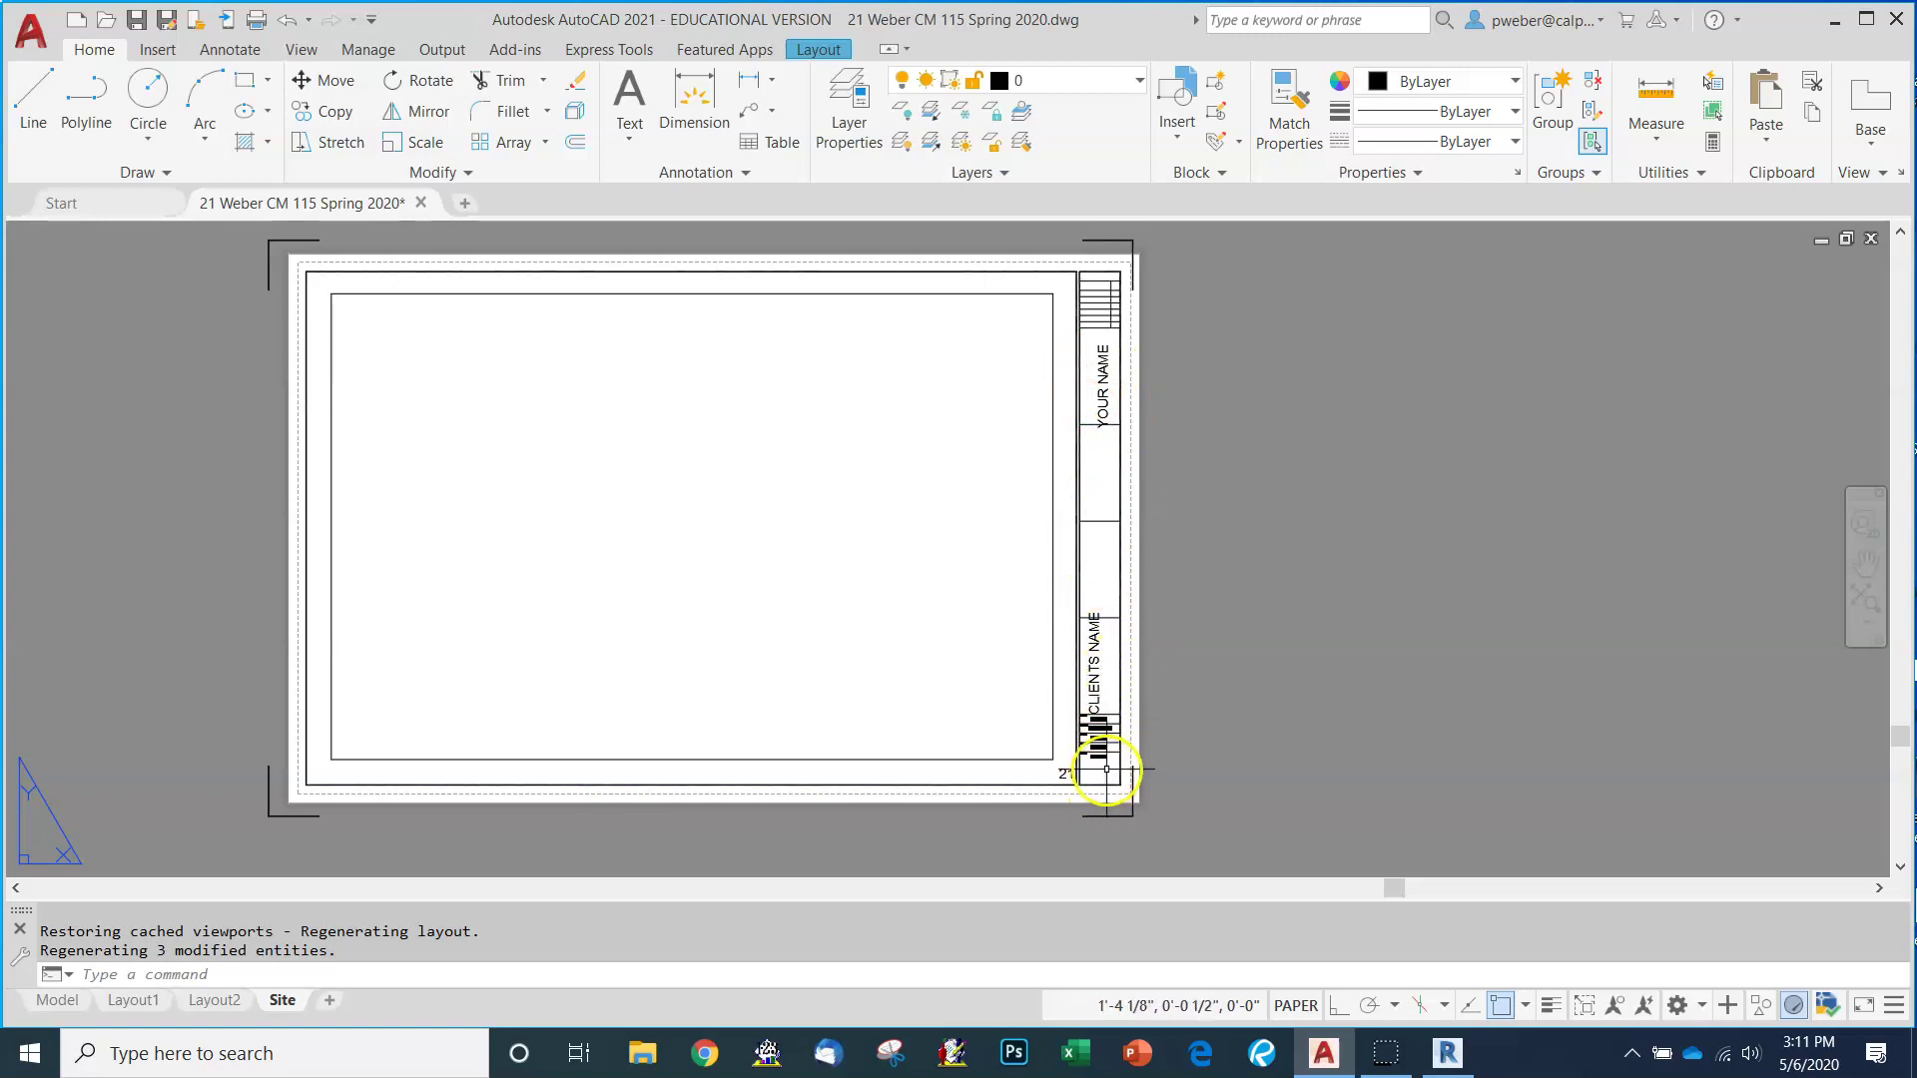
Examine the Site layout's title block, including the date and scale fields, the sheet number, the name fields and the empty cells.
scroll(1106, 769, "up", 8)
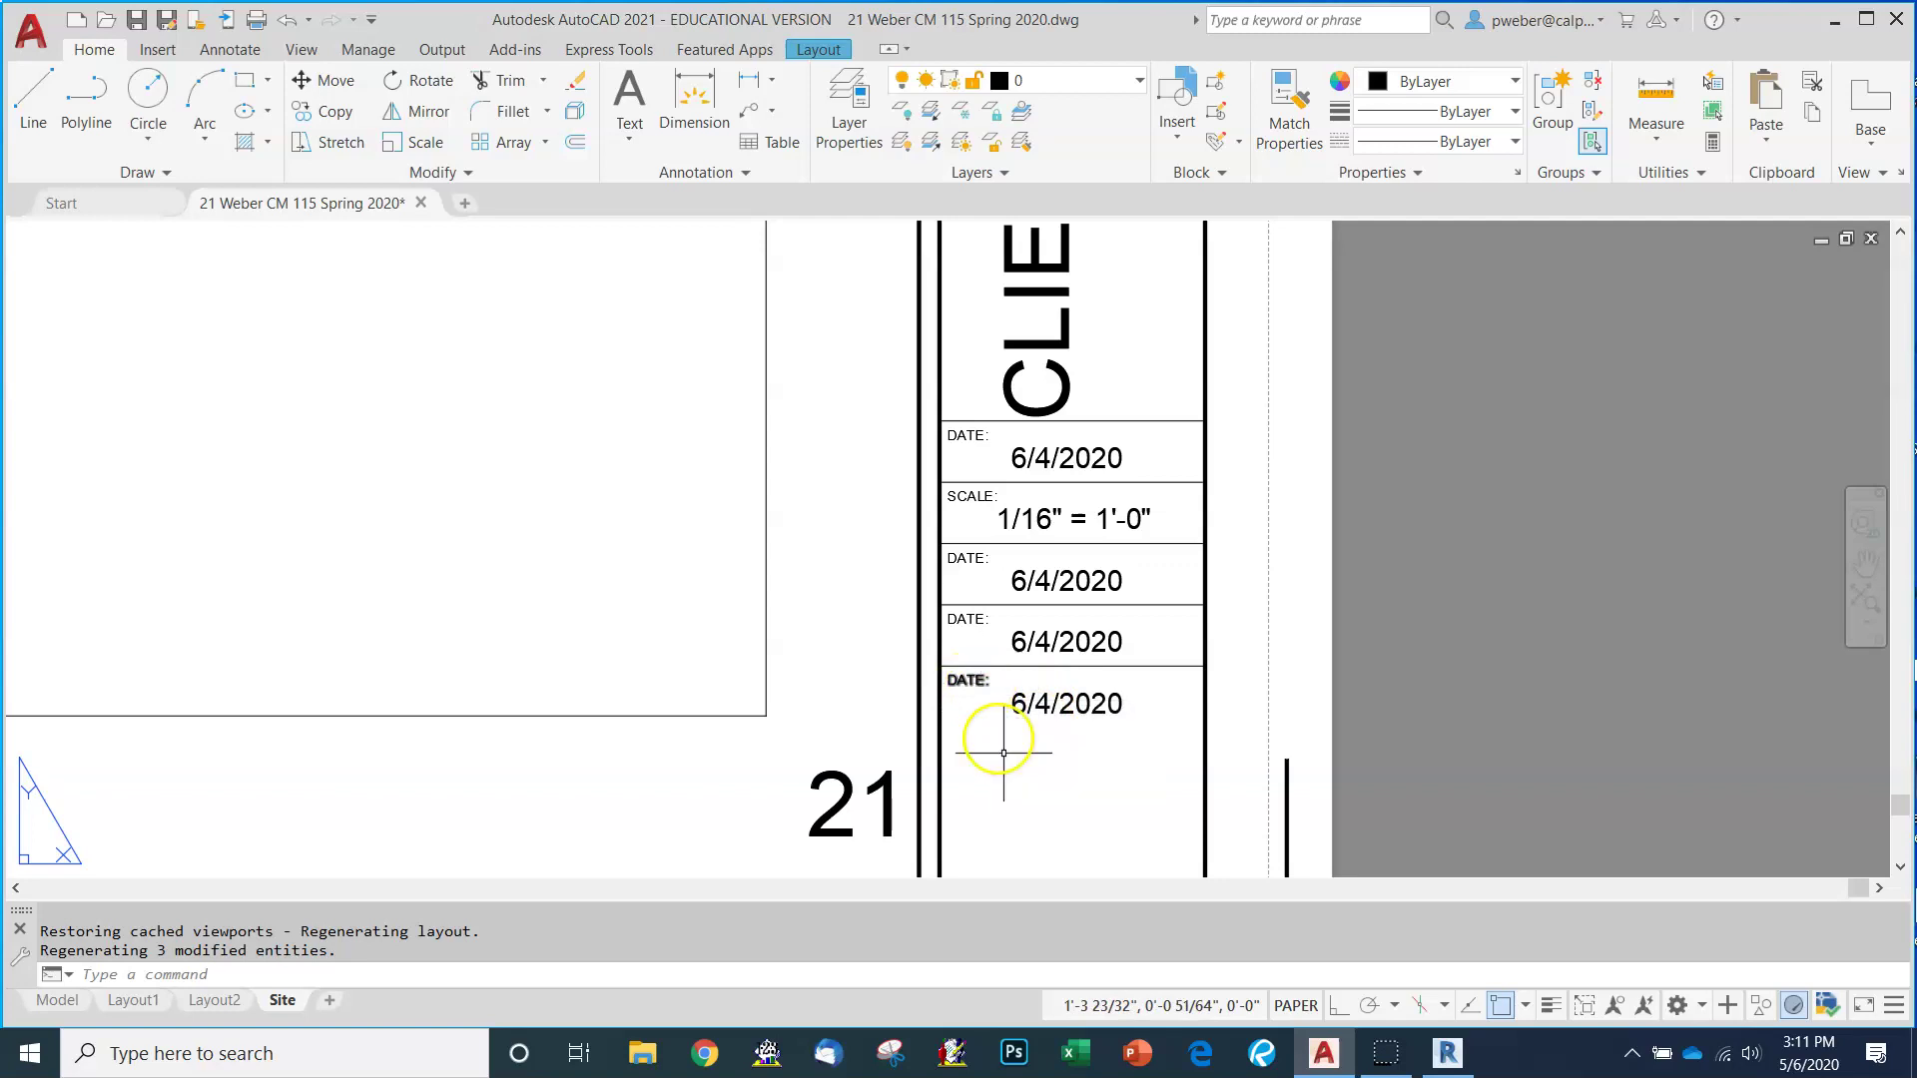
scroll(1038, 704, "down", 1)
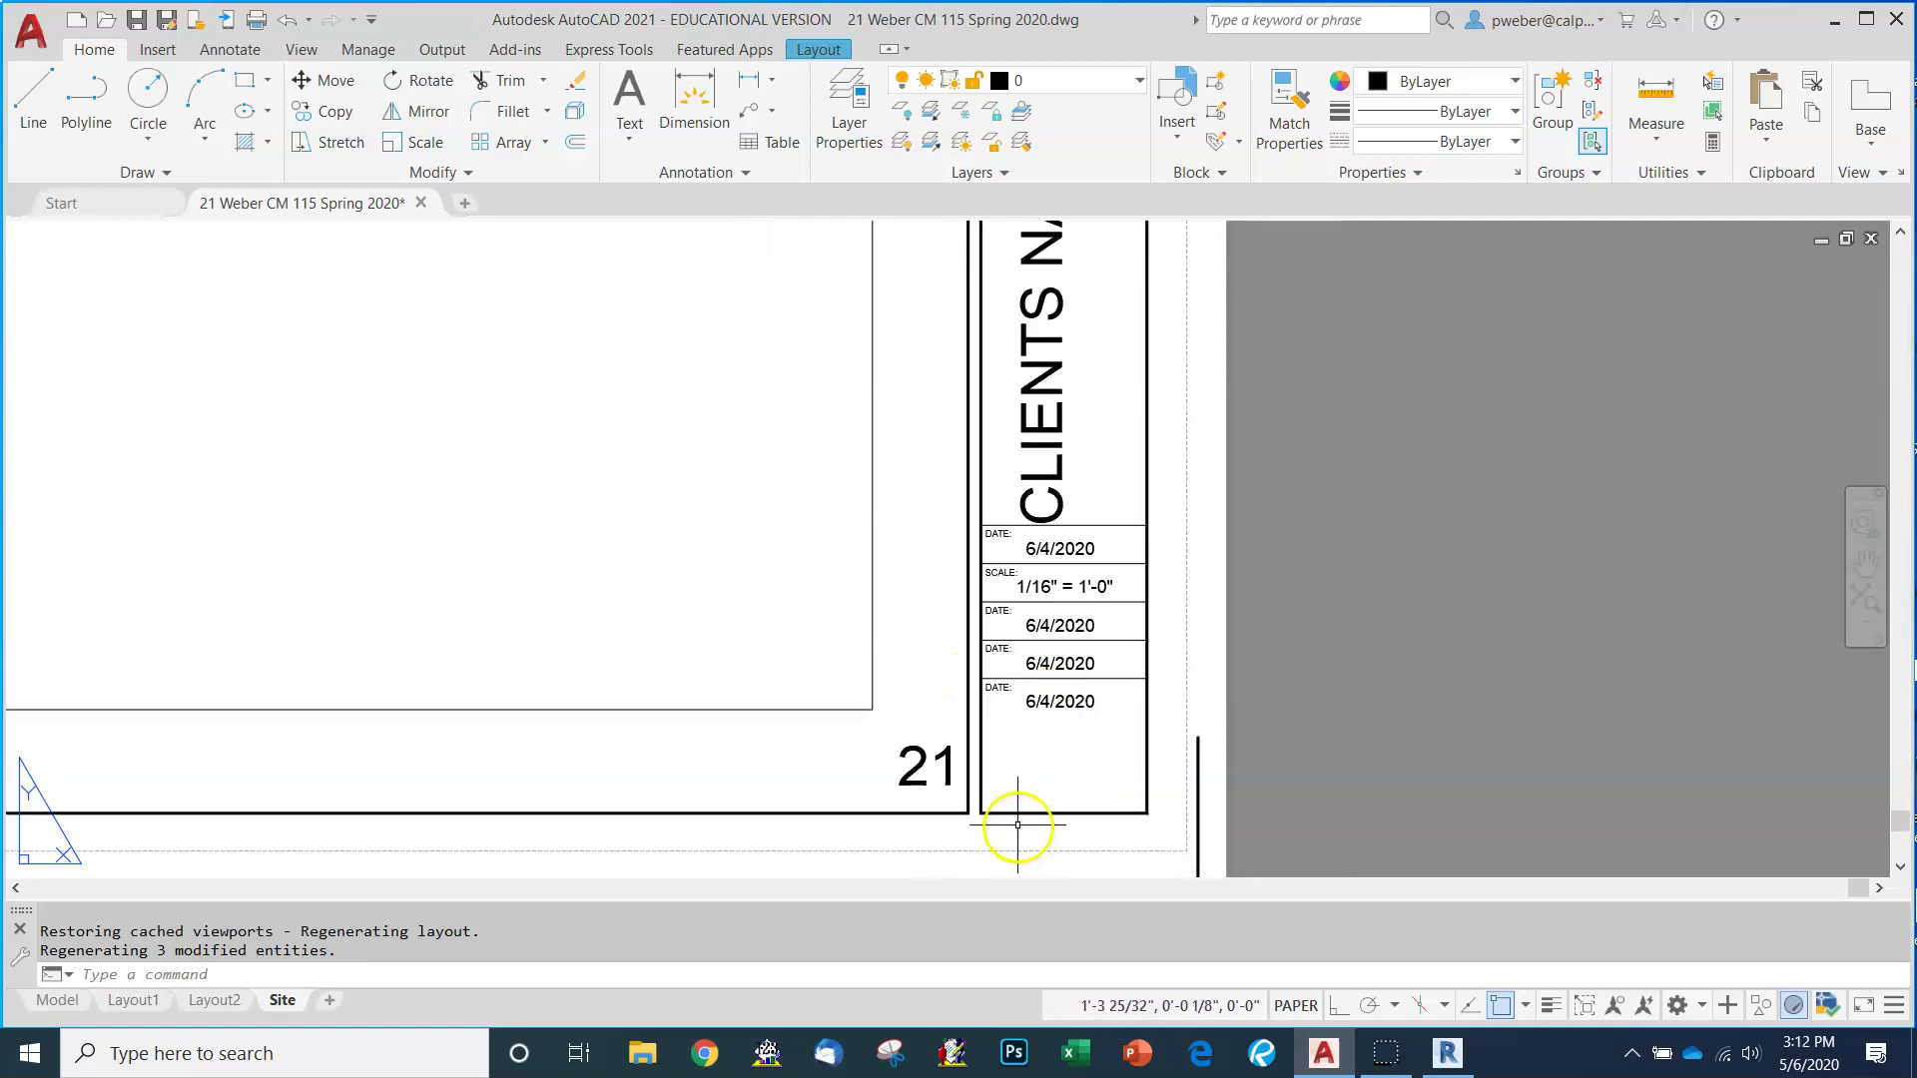
scroll(1077, 795, "down", 3)
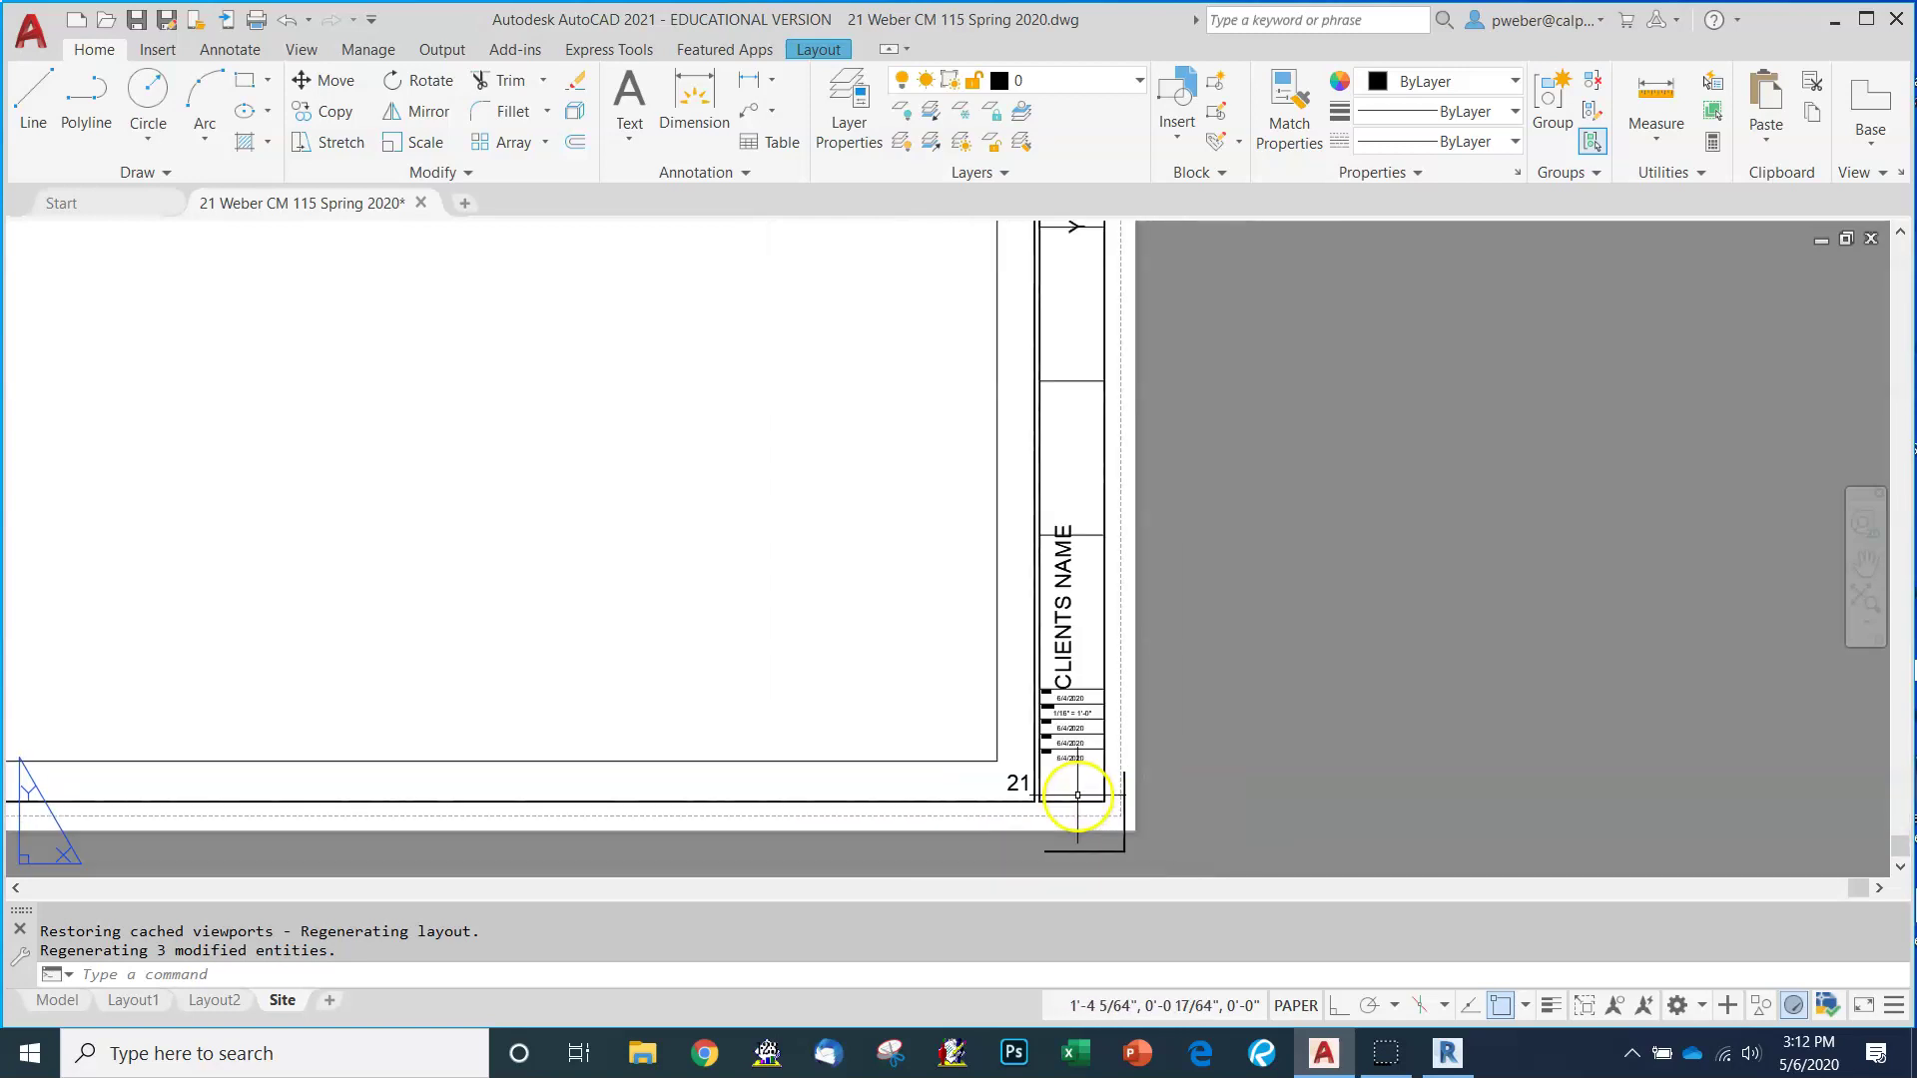
scroll(1077, 796, "down", 3)
scroll(1078, 672, "up", 5)
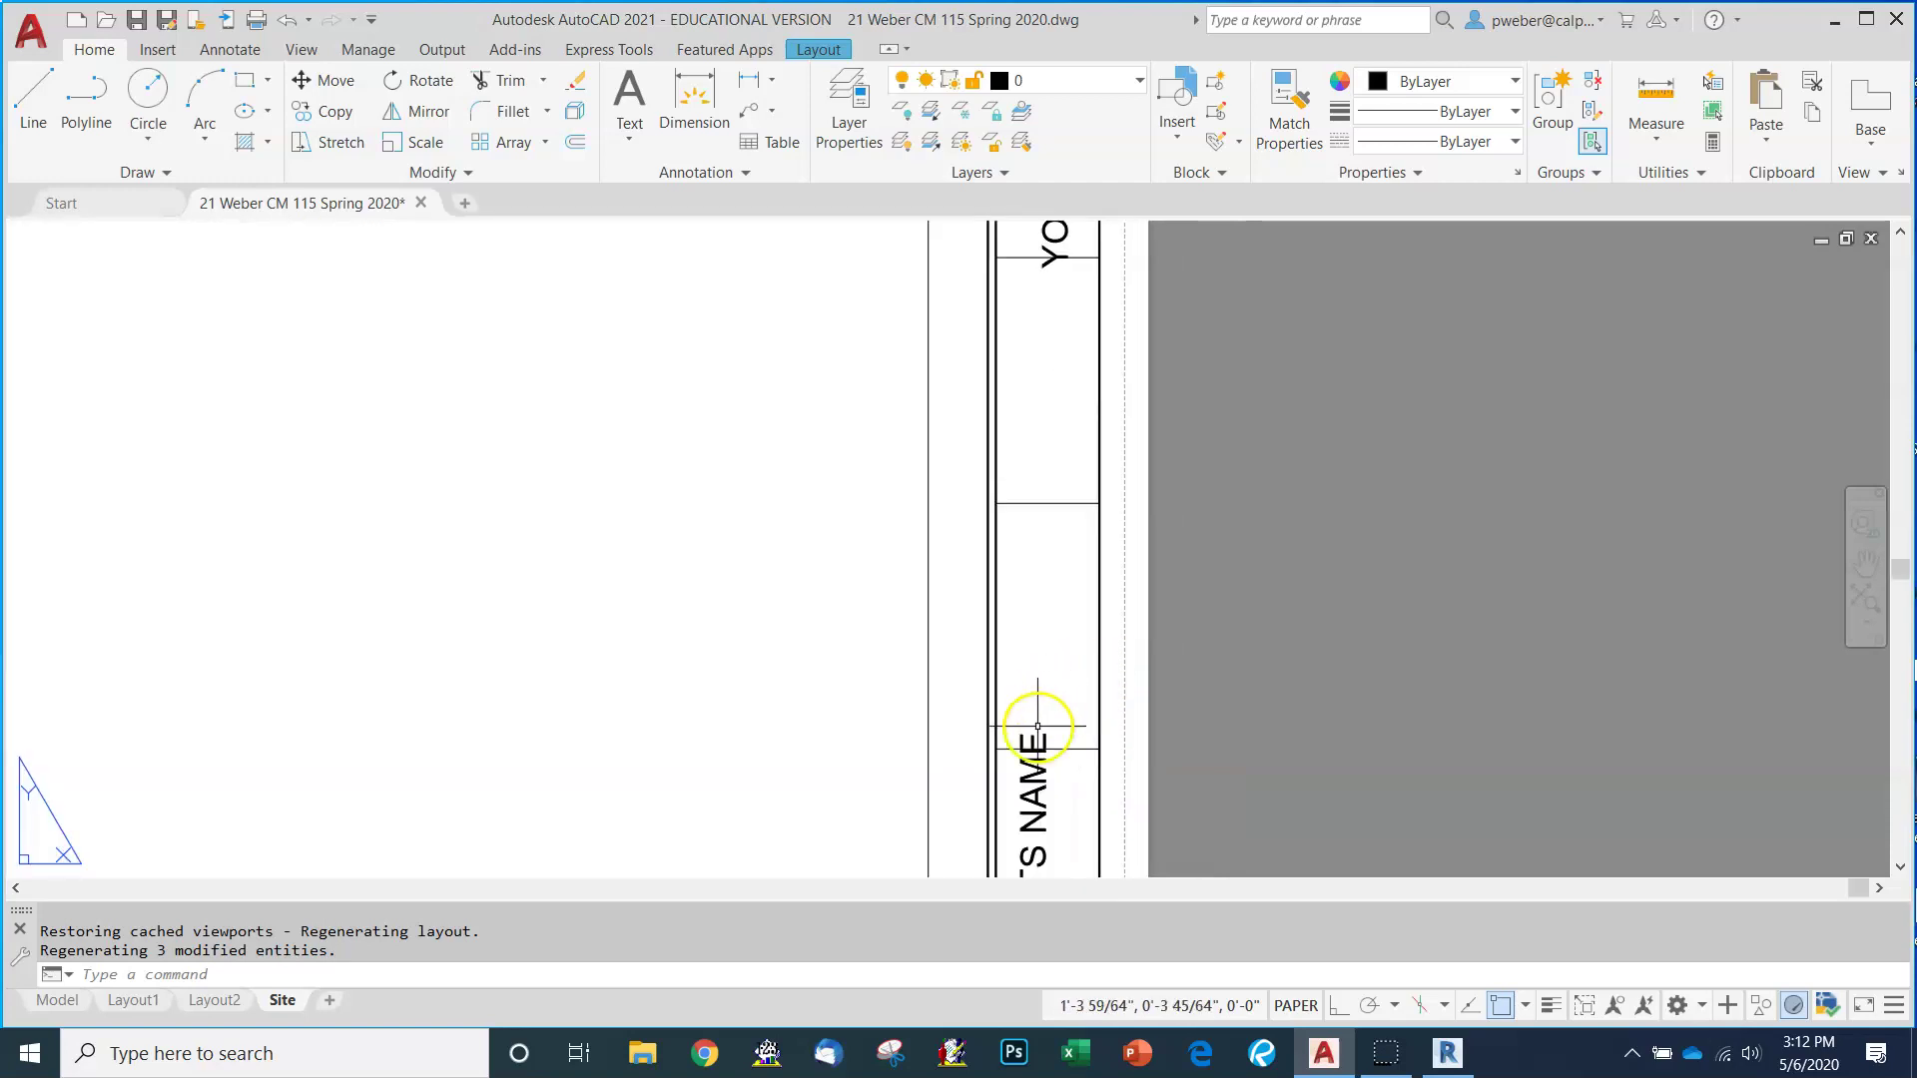
scroll(1039, 727, "up", 4)
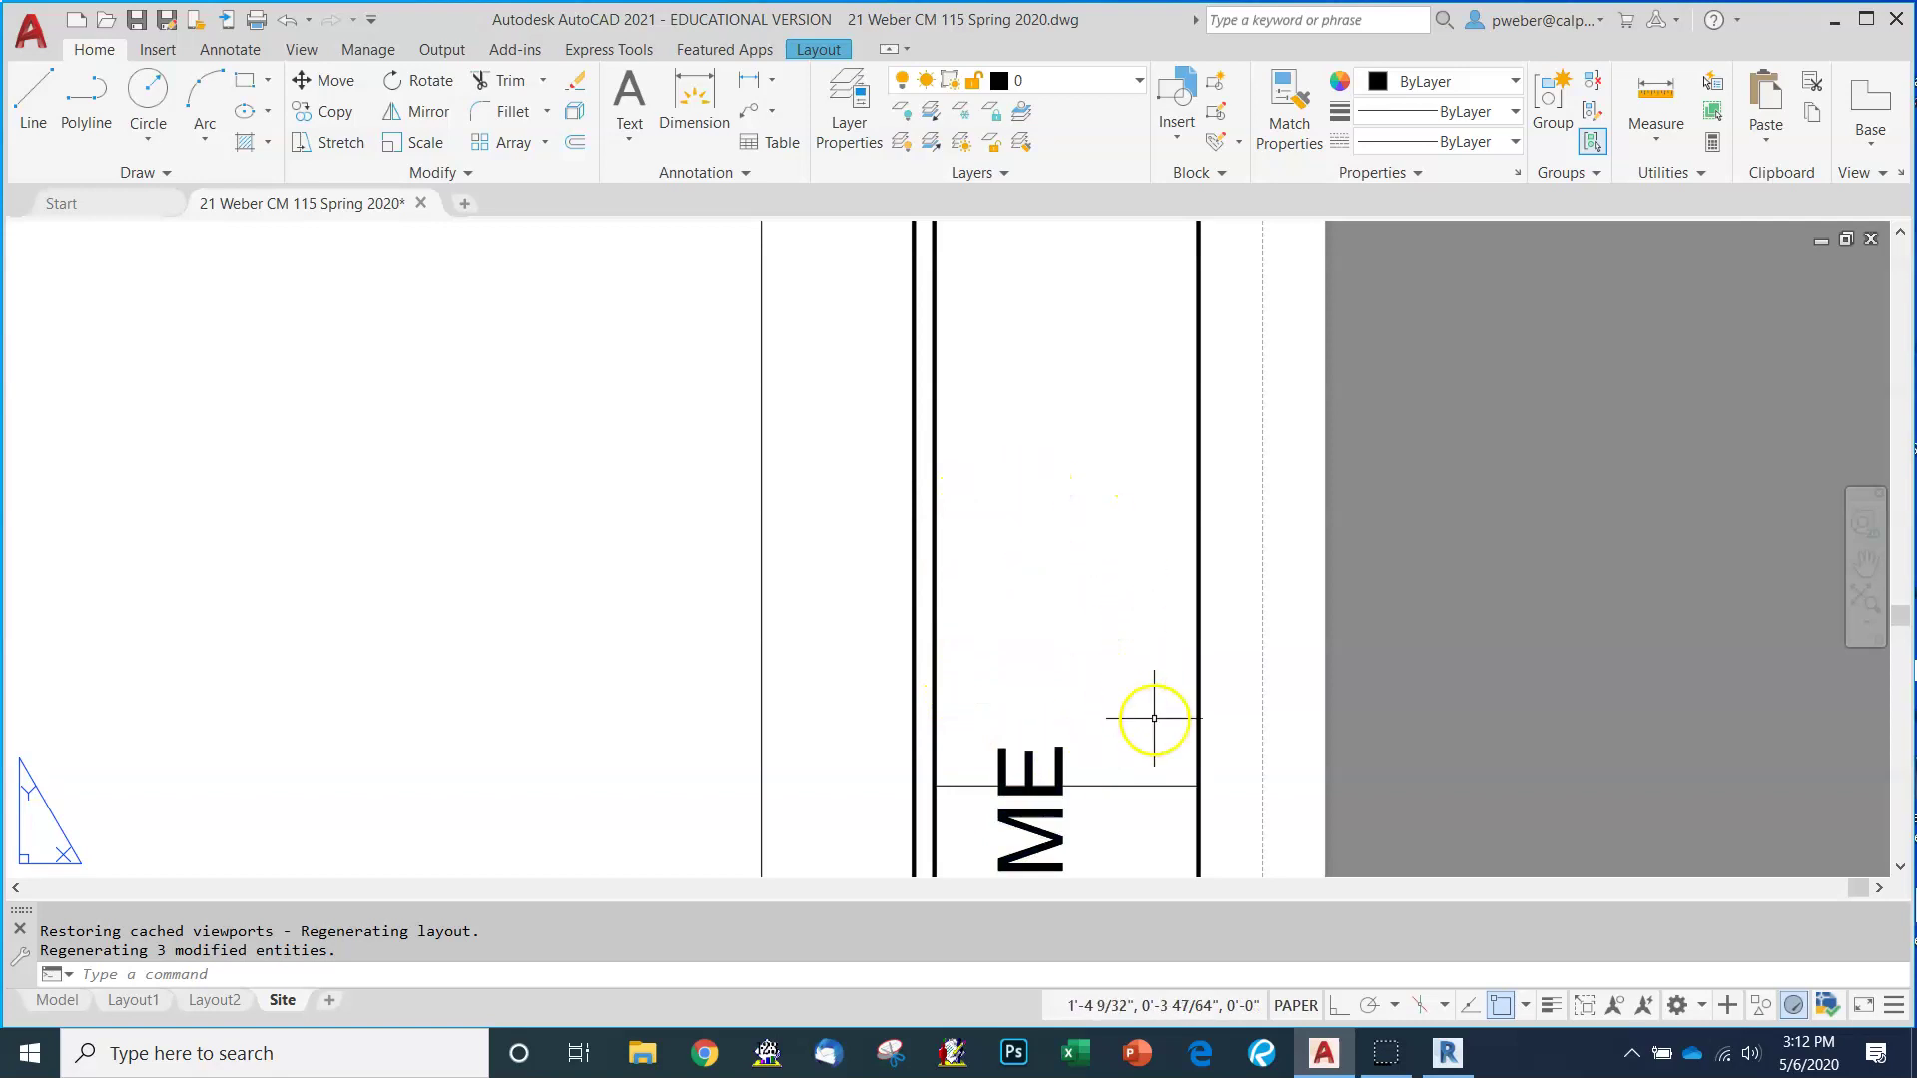
scroll(1143, 556, "down", 8)
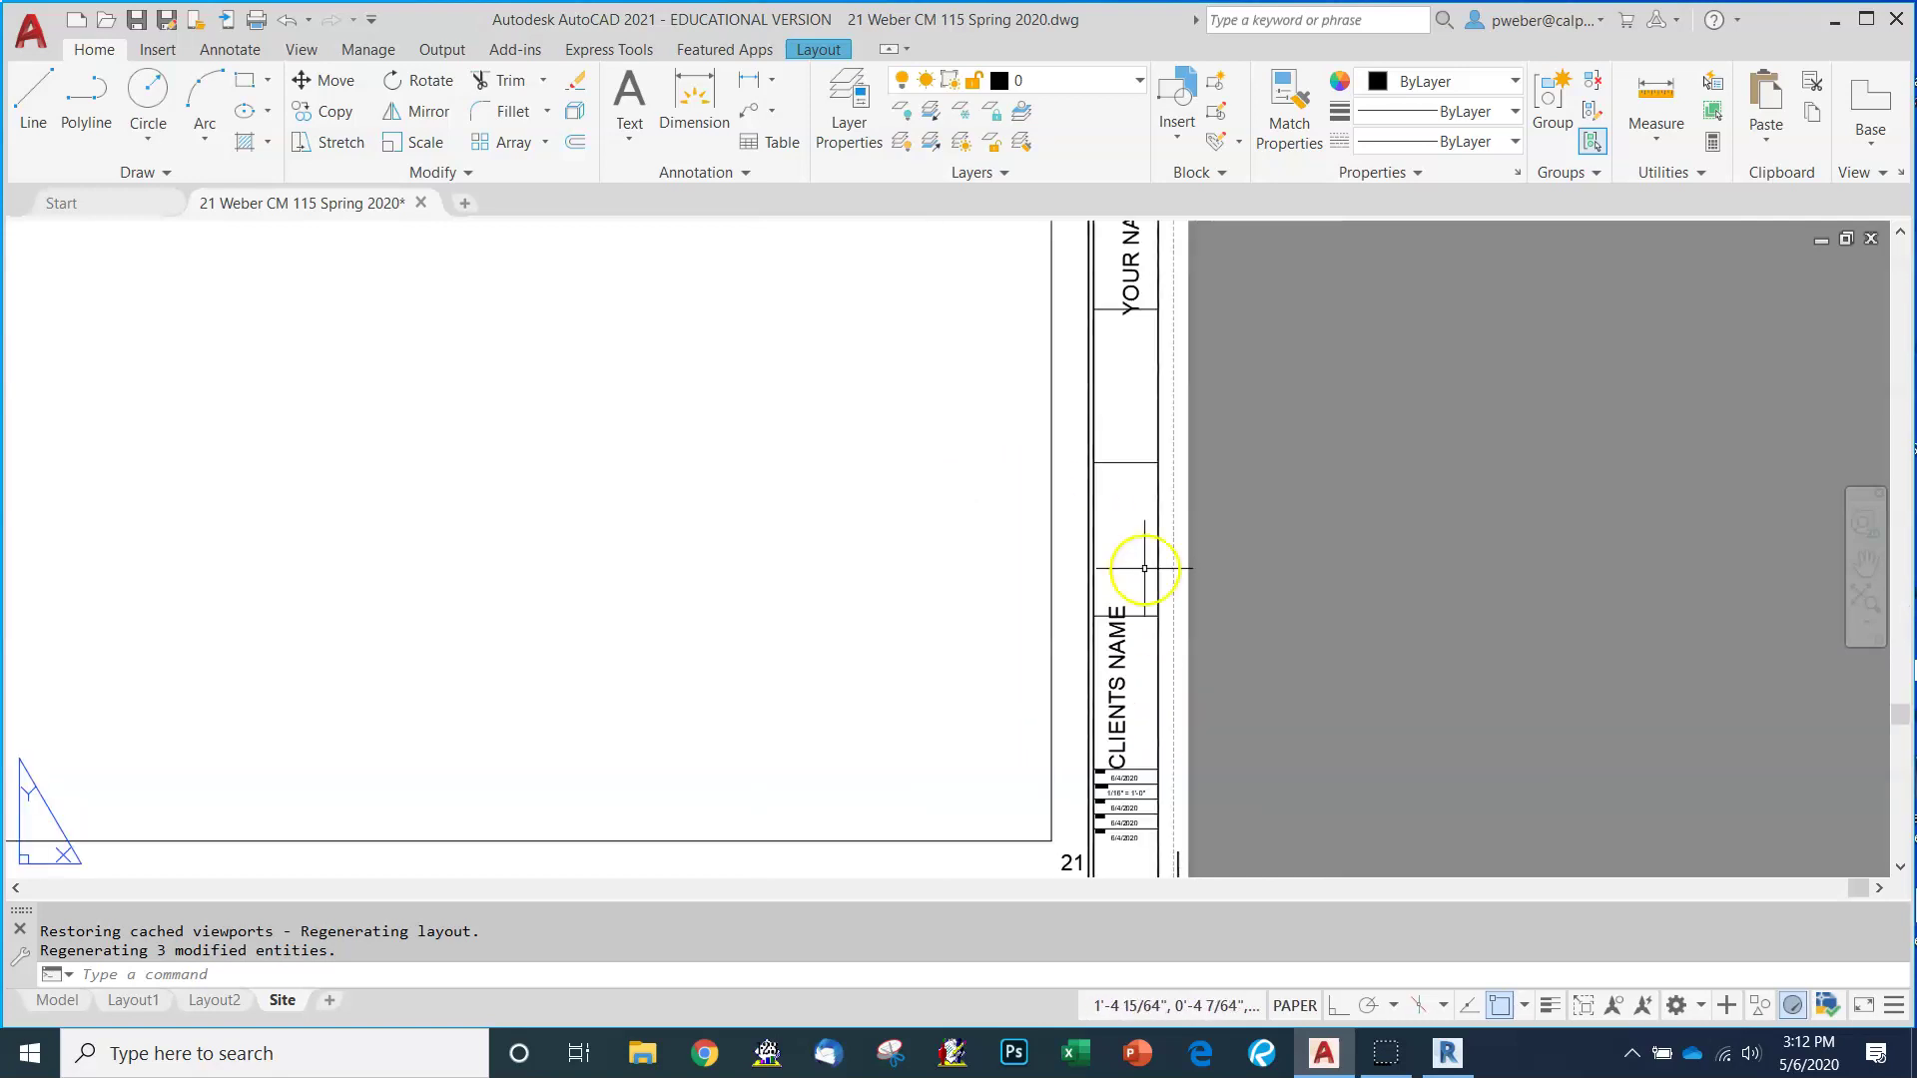
scroll(1135, 445, "up", 4)
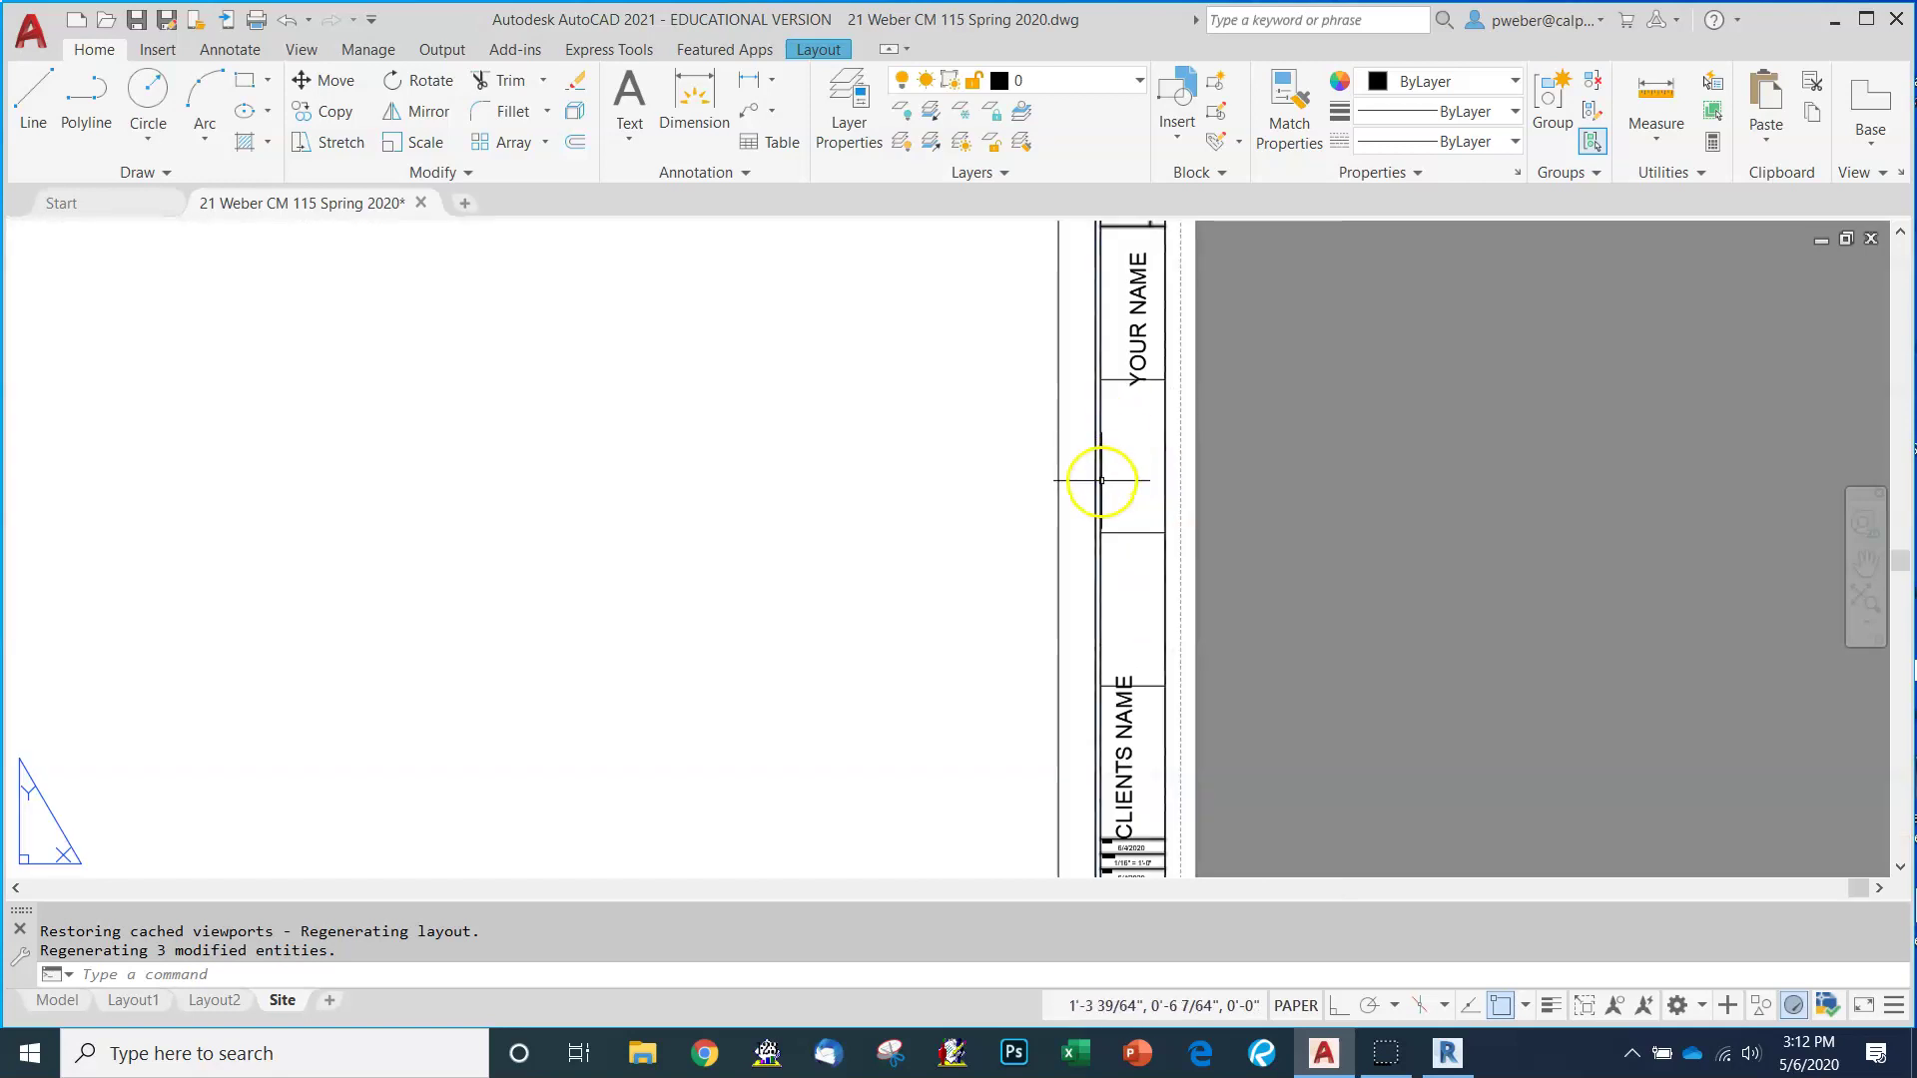
Look over the whole Site sheet, including its border, the title-block name cells and the sheet number corner.
scroll(1148, 474, "down", 5)
scroll(1138, 379, "up", 7)
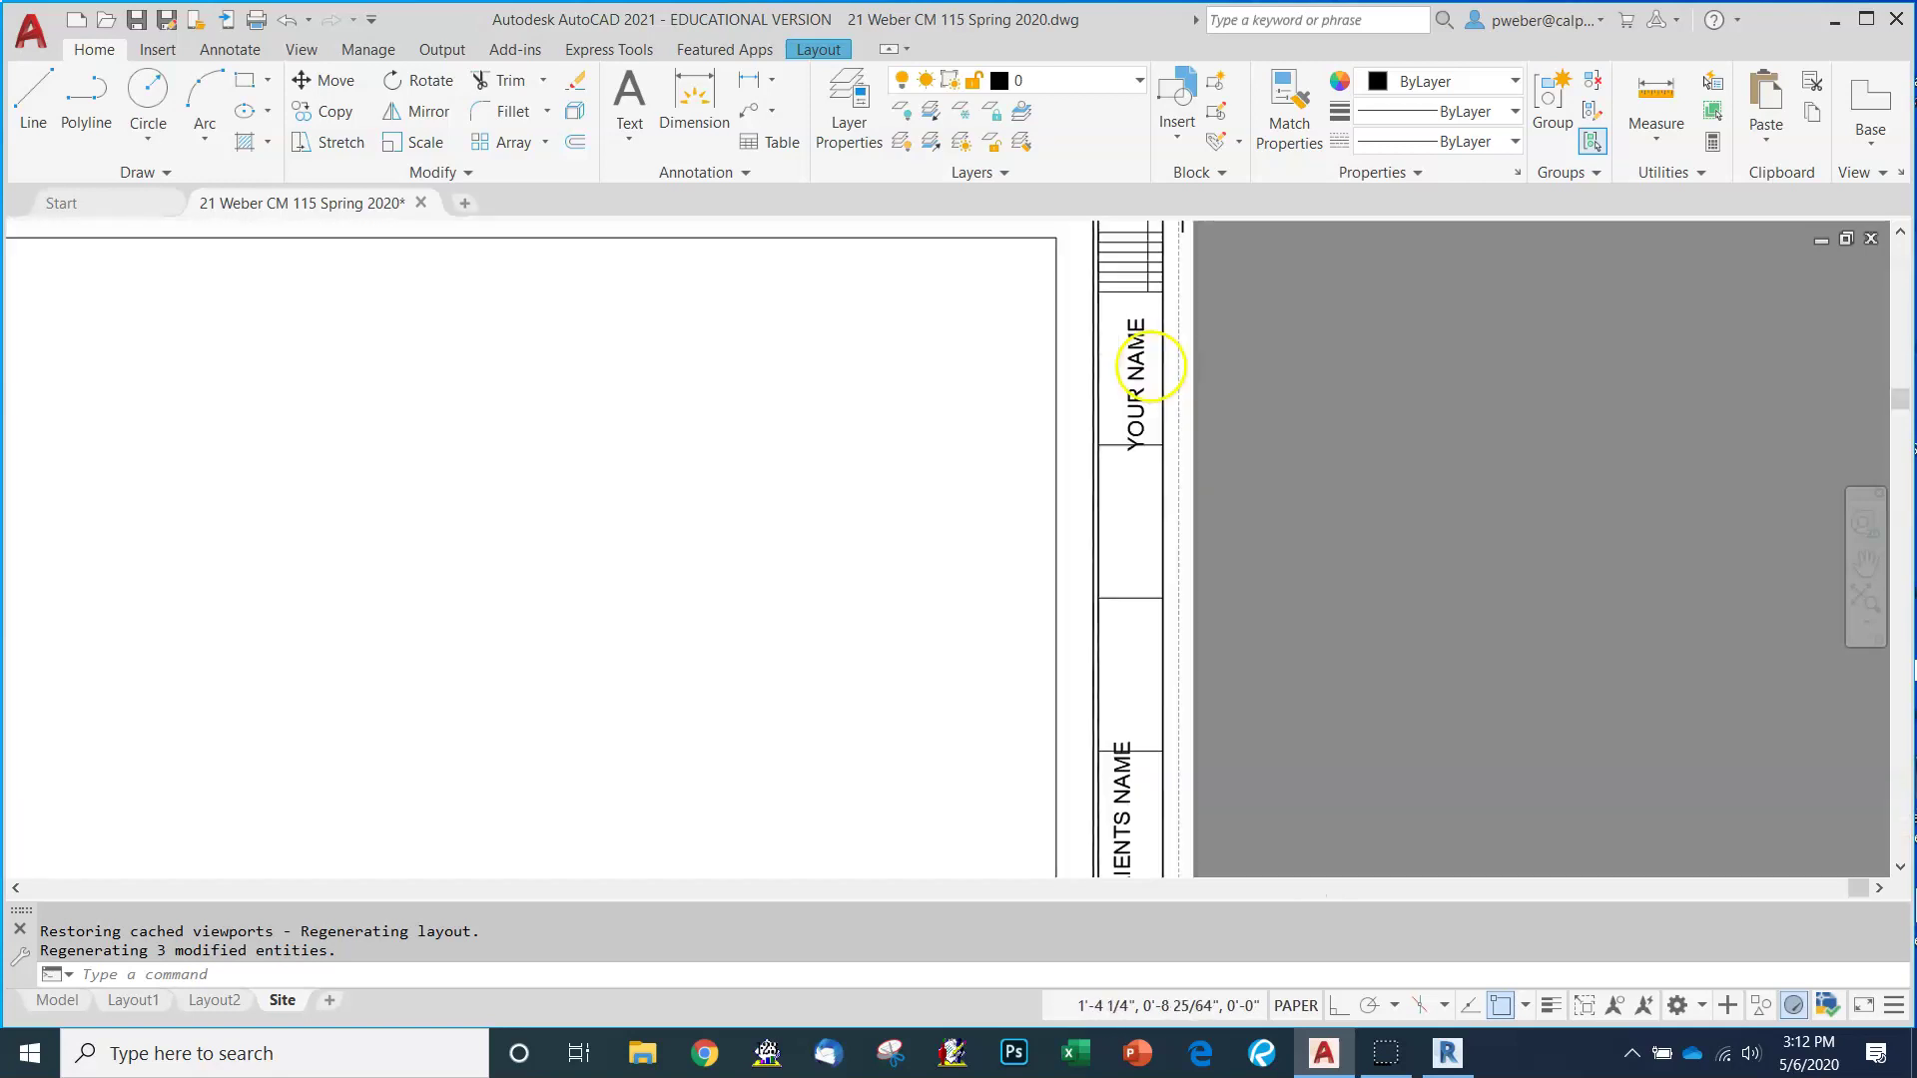
scroll(1111, 389, "down", 5)
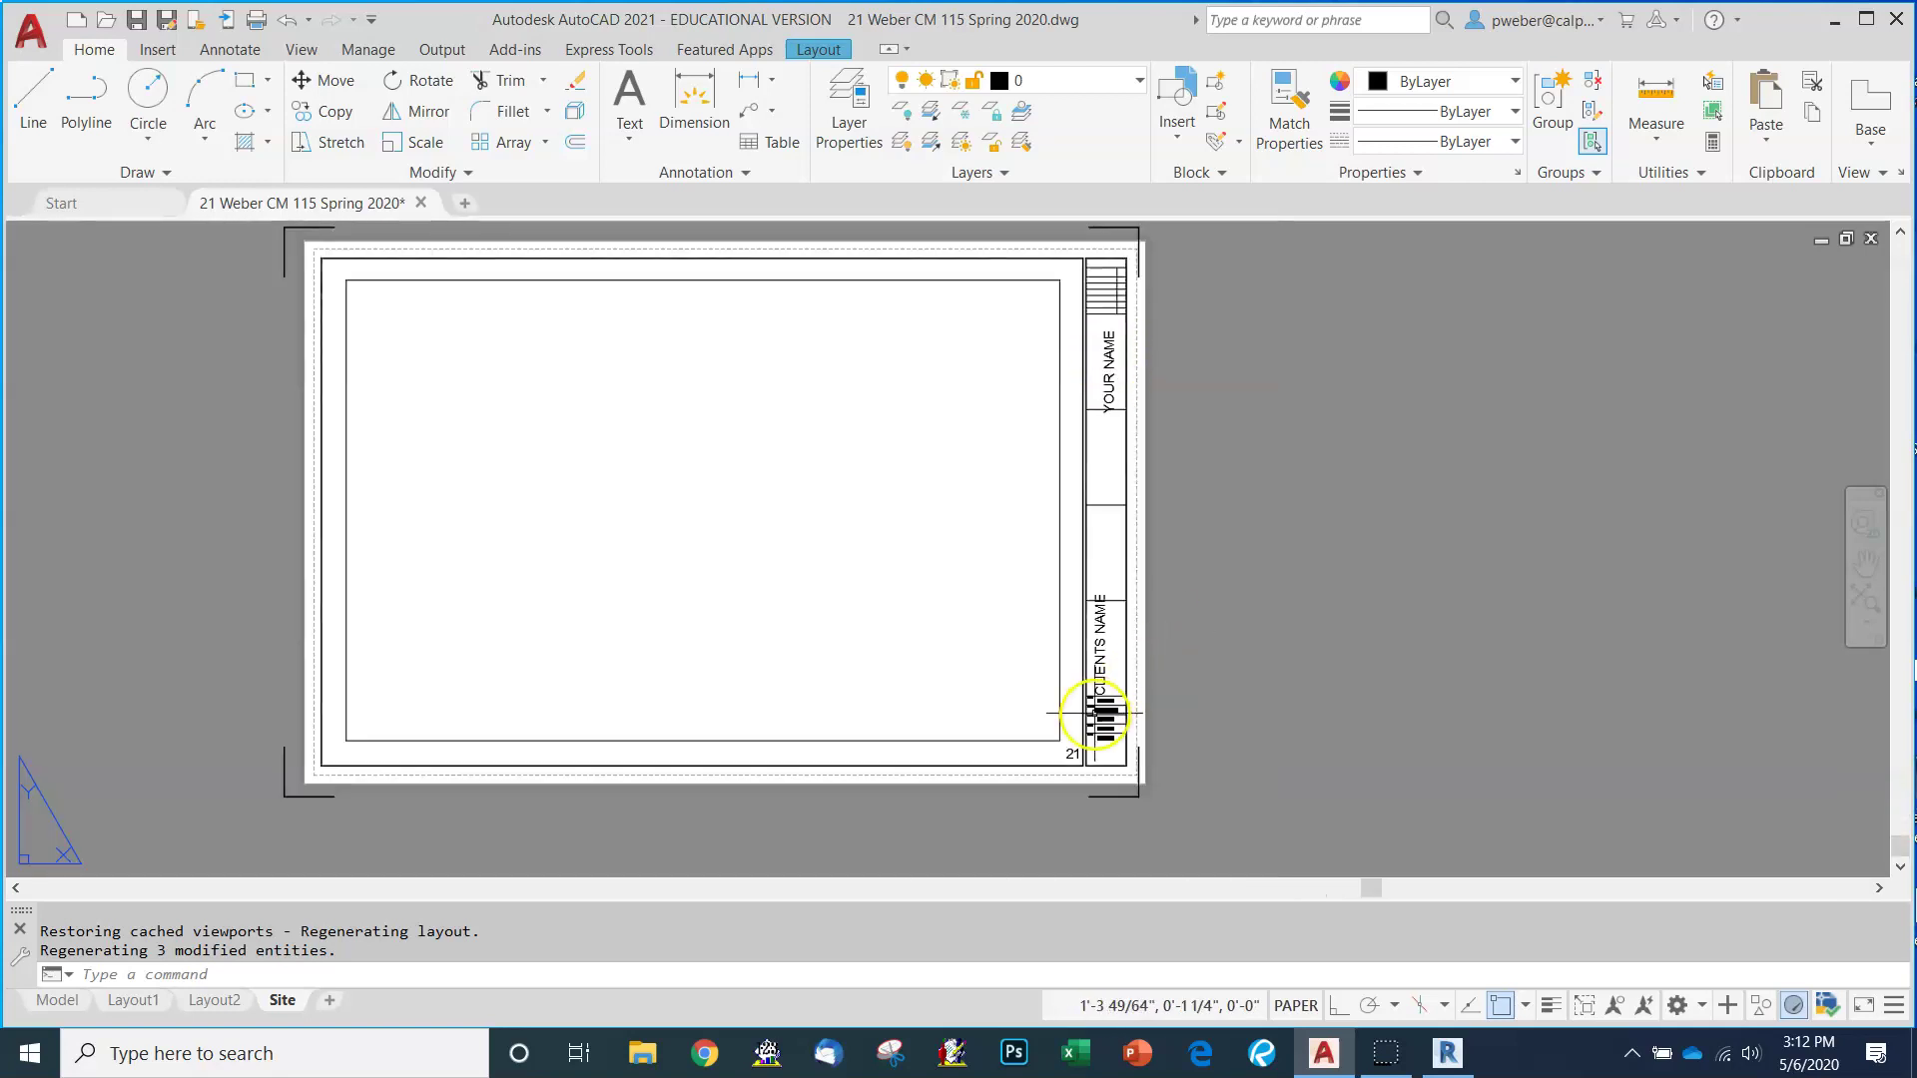
scroll(1058, 762, "up", 6)
scroll(1088, 746, "down", 3)
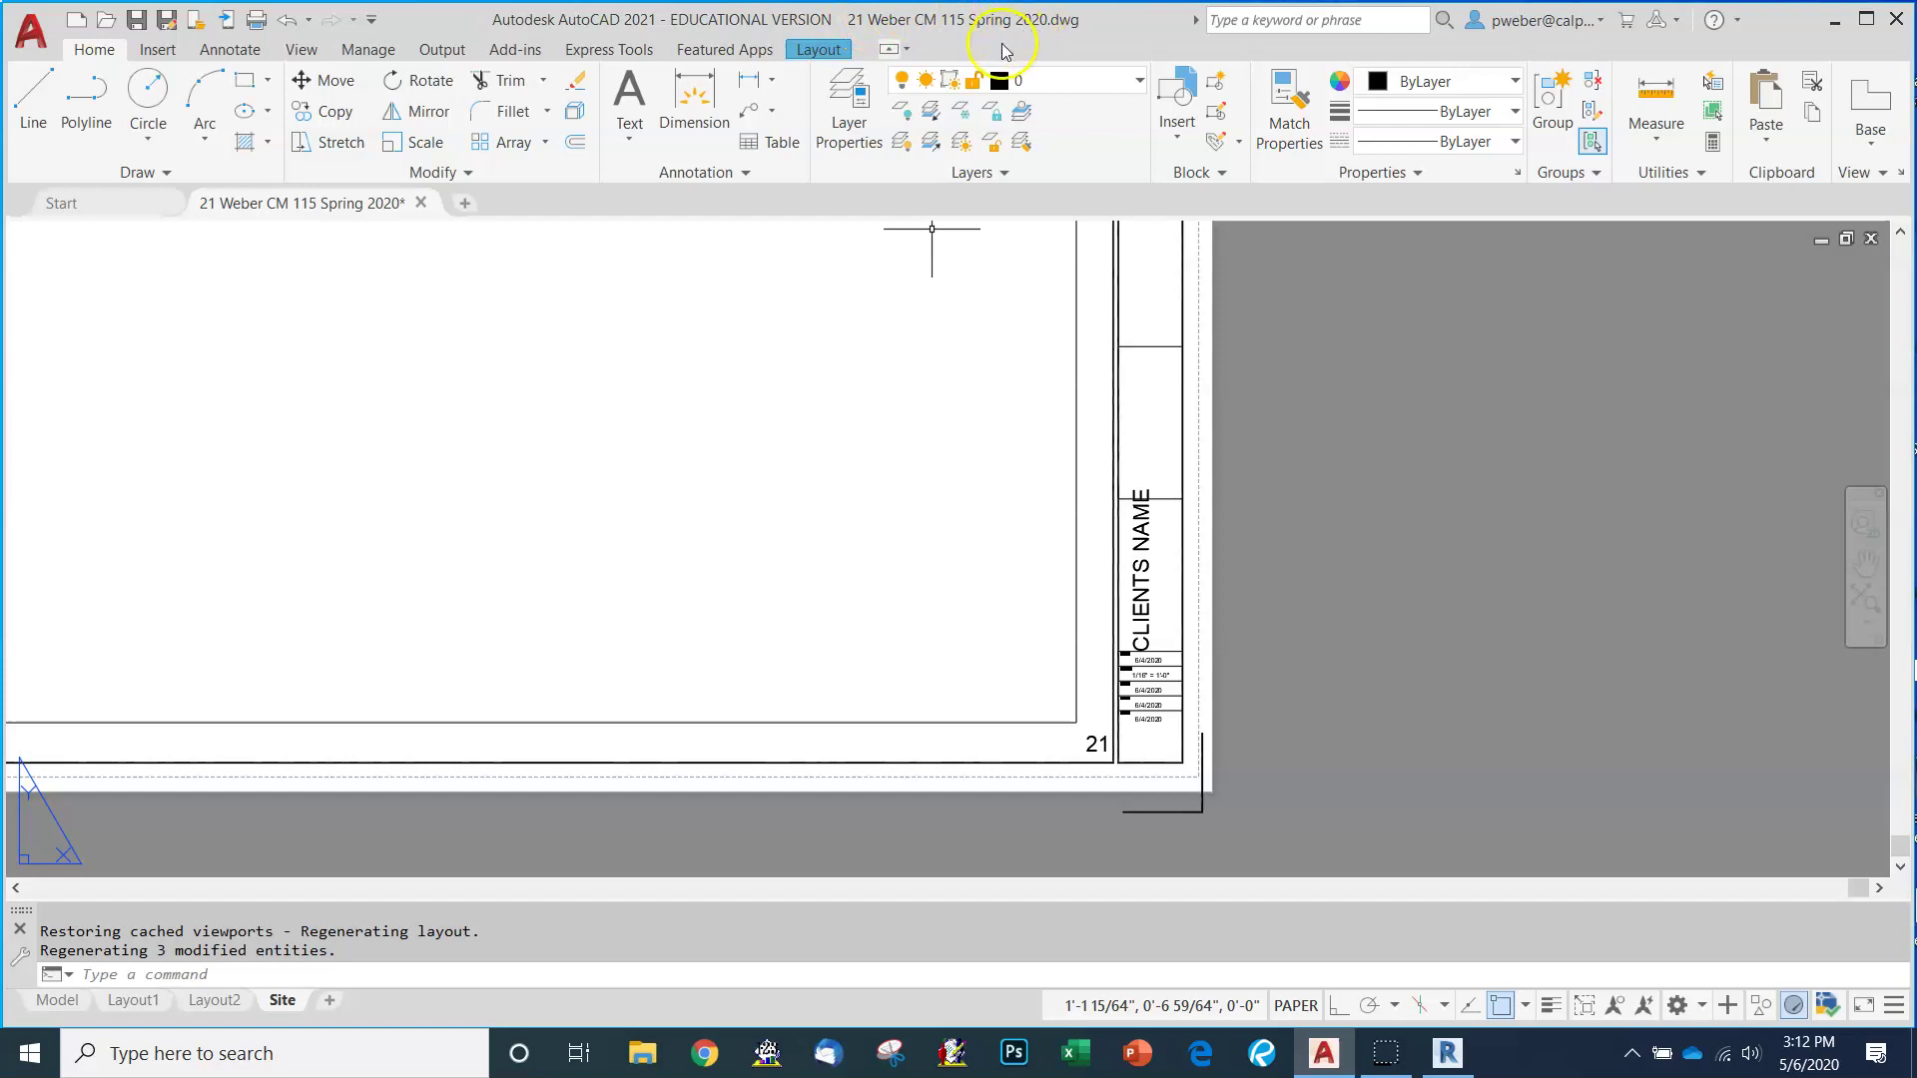
scroll(762, 426, "down", 7)
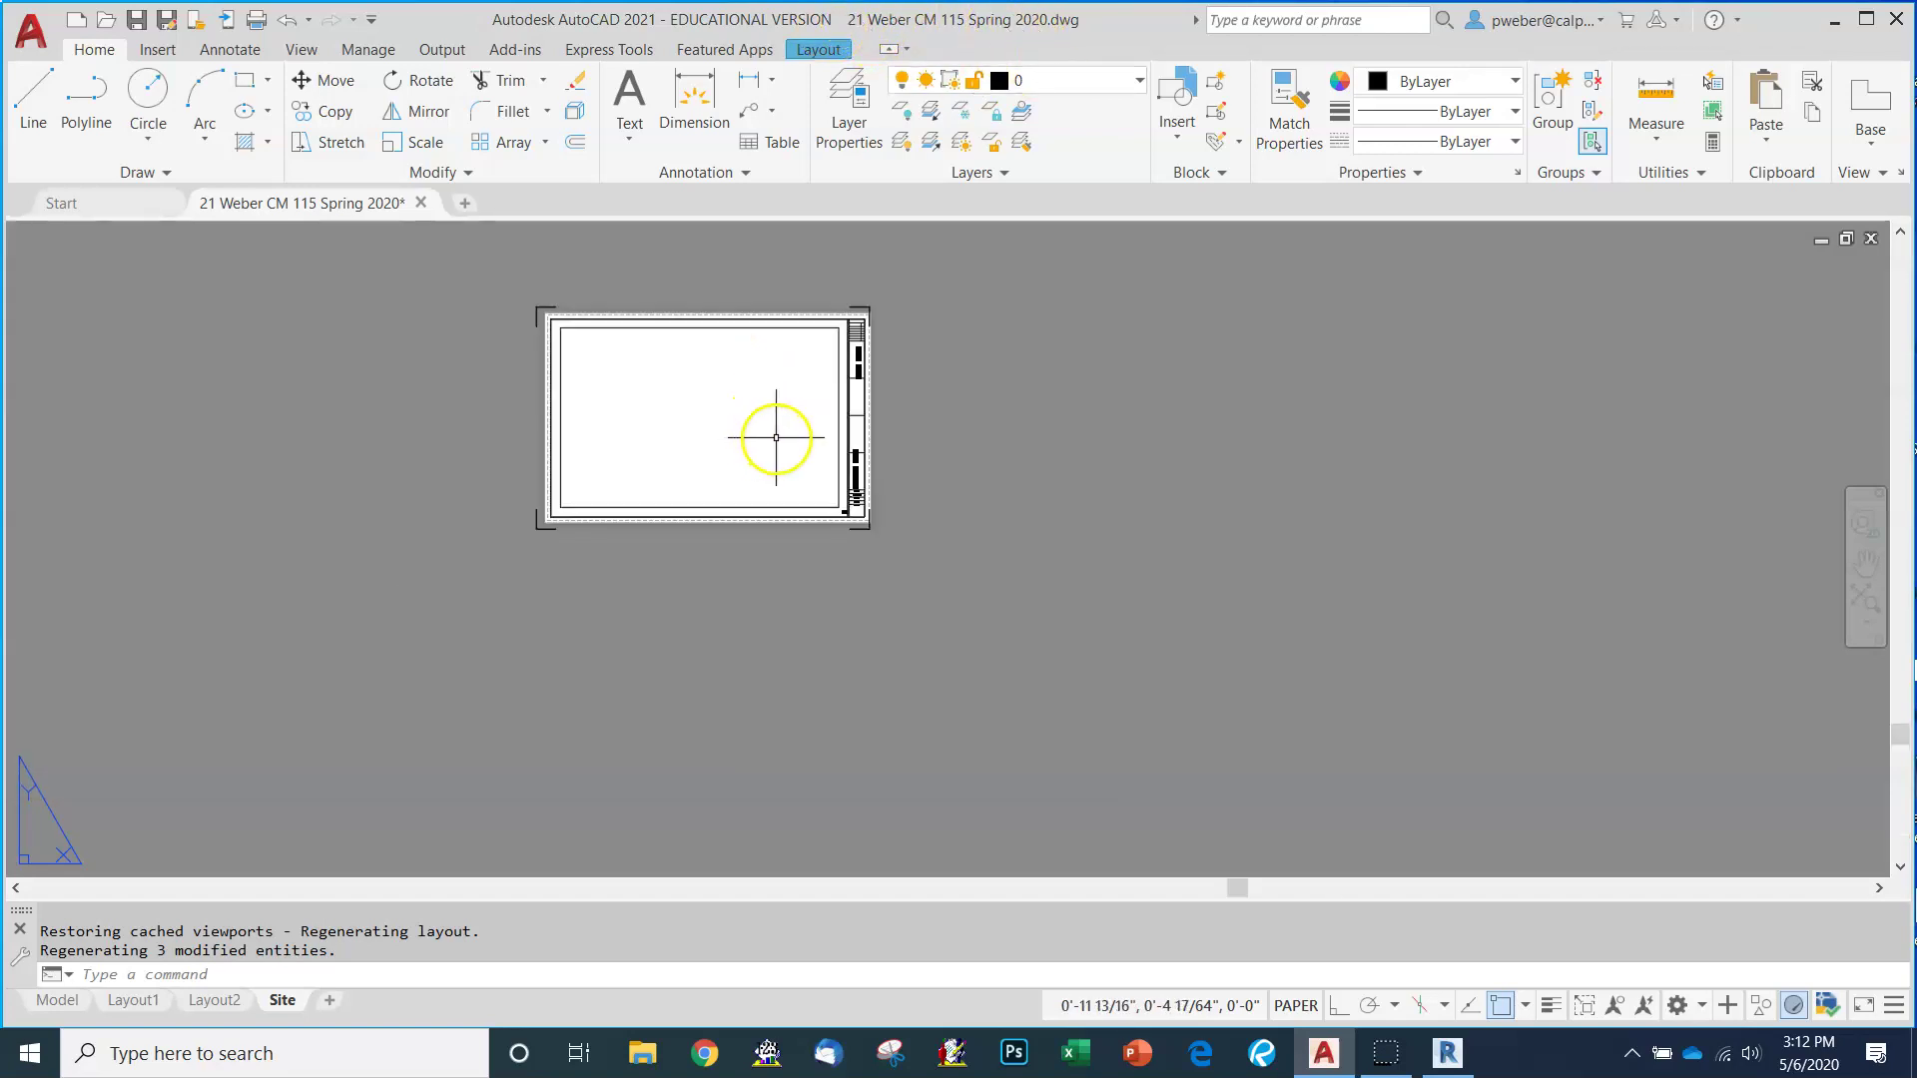
scroll(684, 395, "up", 2)
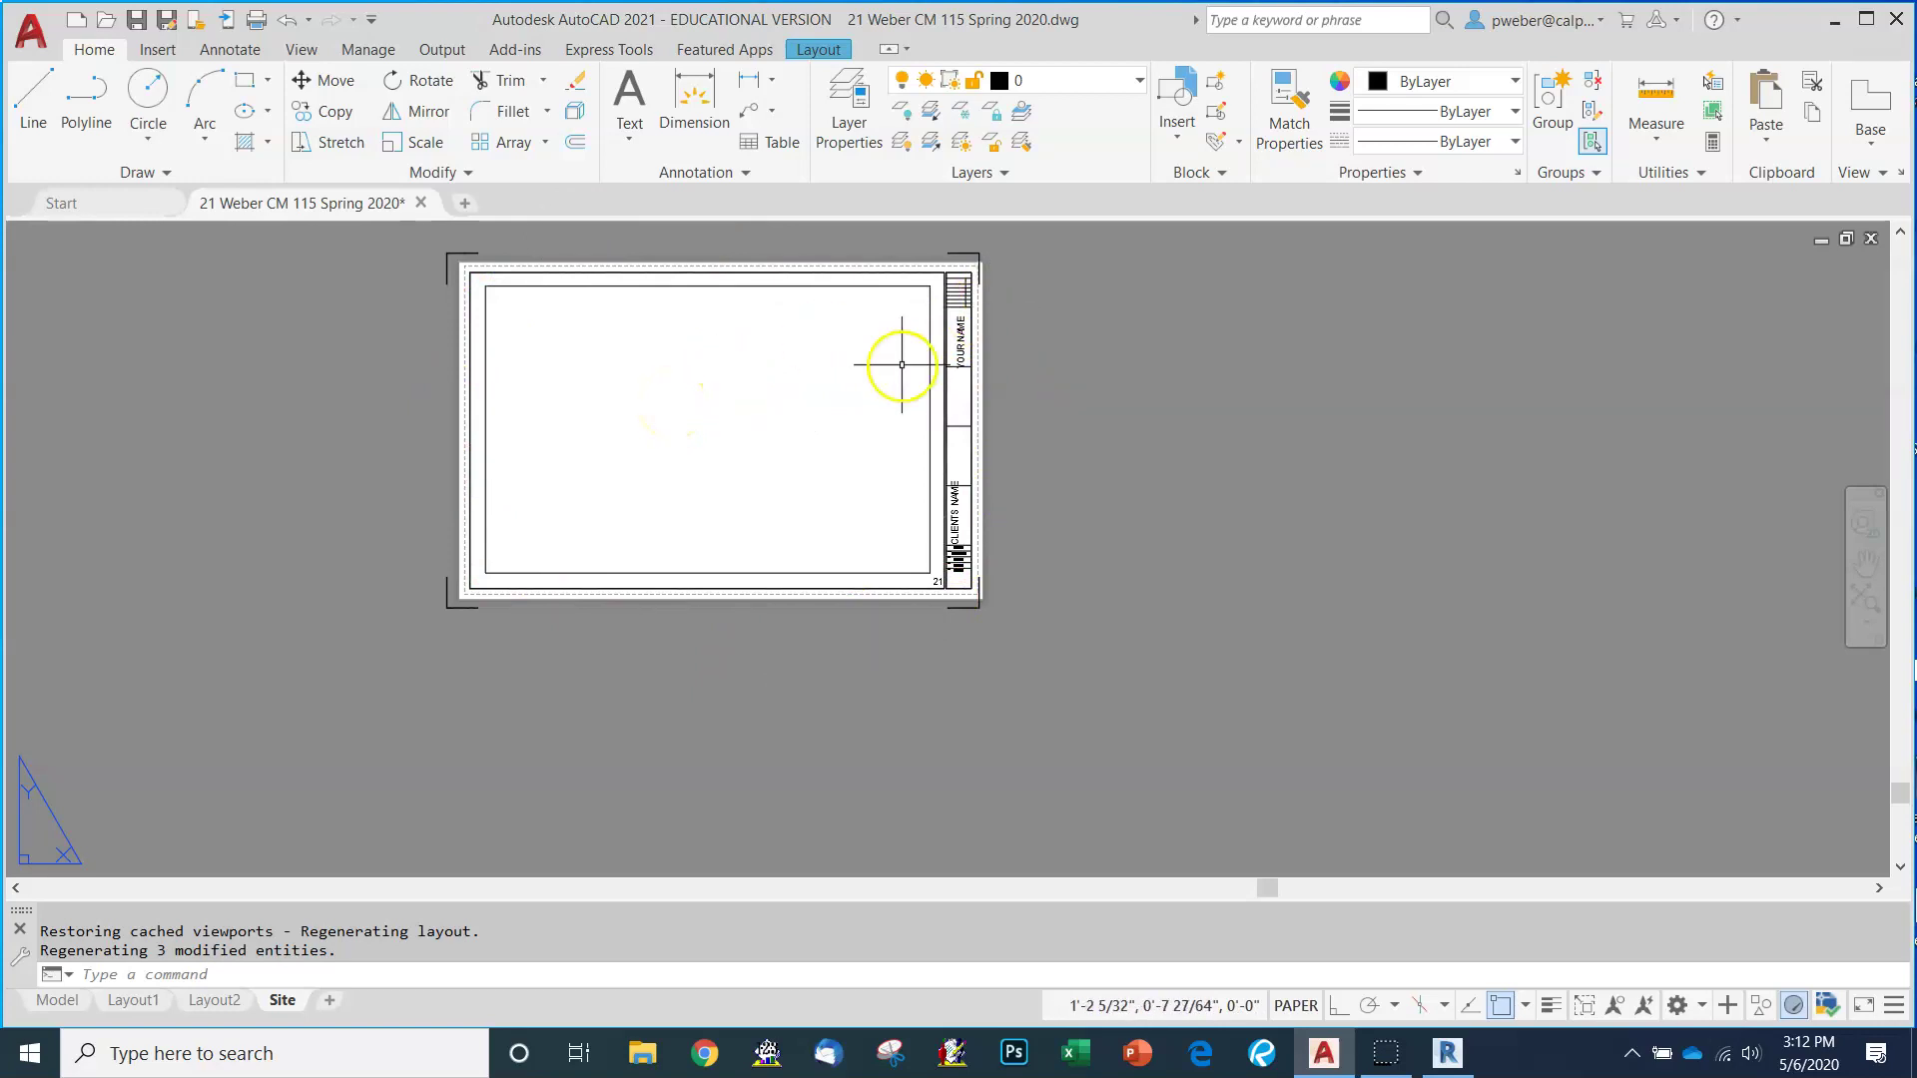
Switch to model space and load "Step 9 - Floor Plan - Level 2.dwg" from the Desktop as the block library.
left_click(57, 1000)
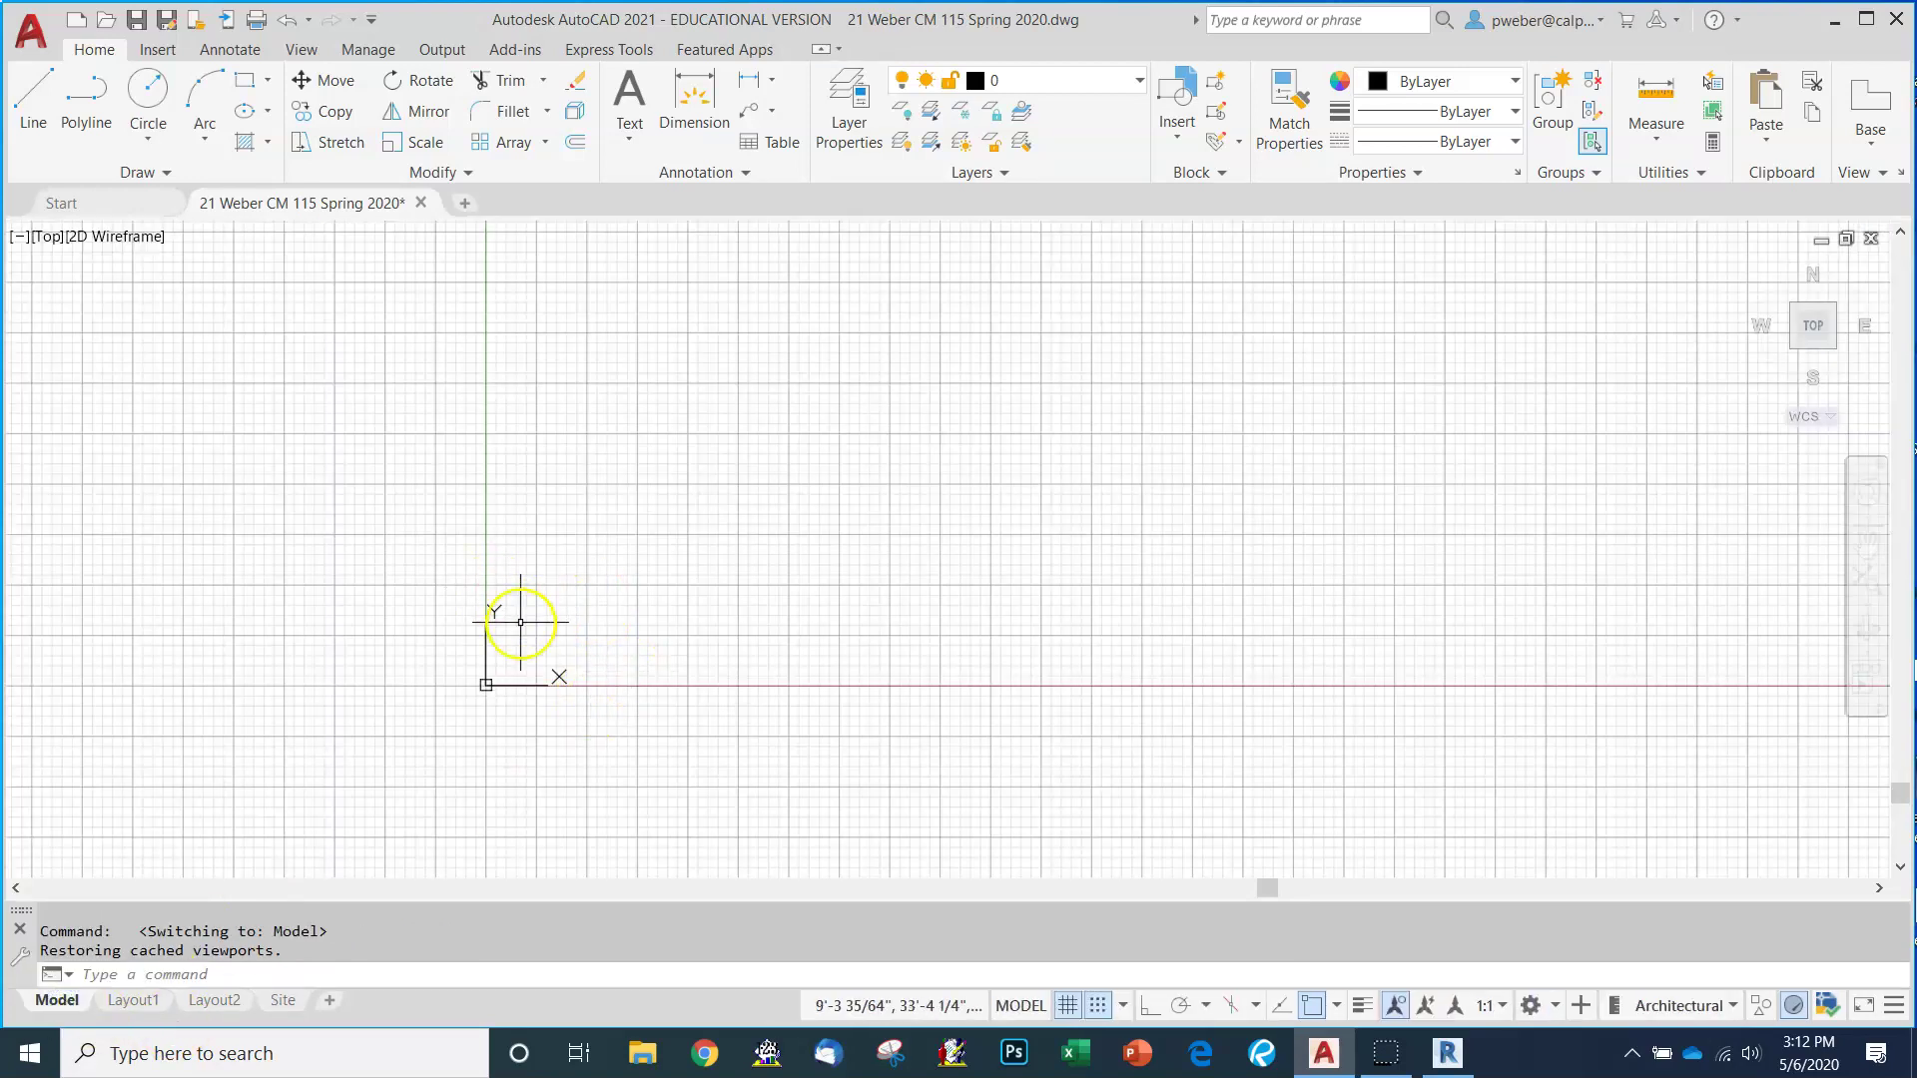
scroll(554, 624, "up", 2)
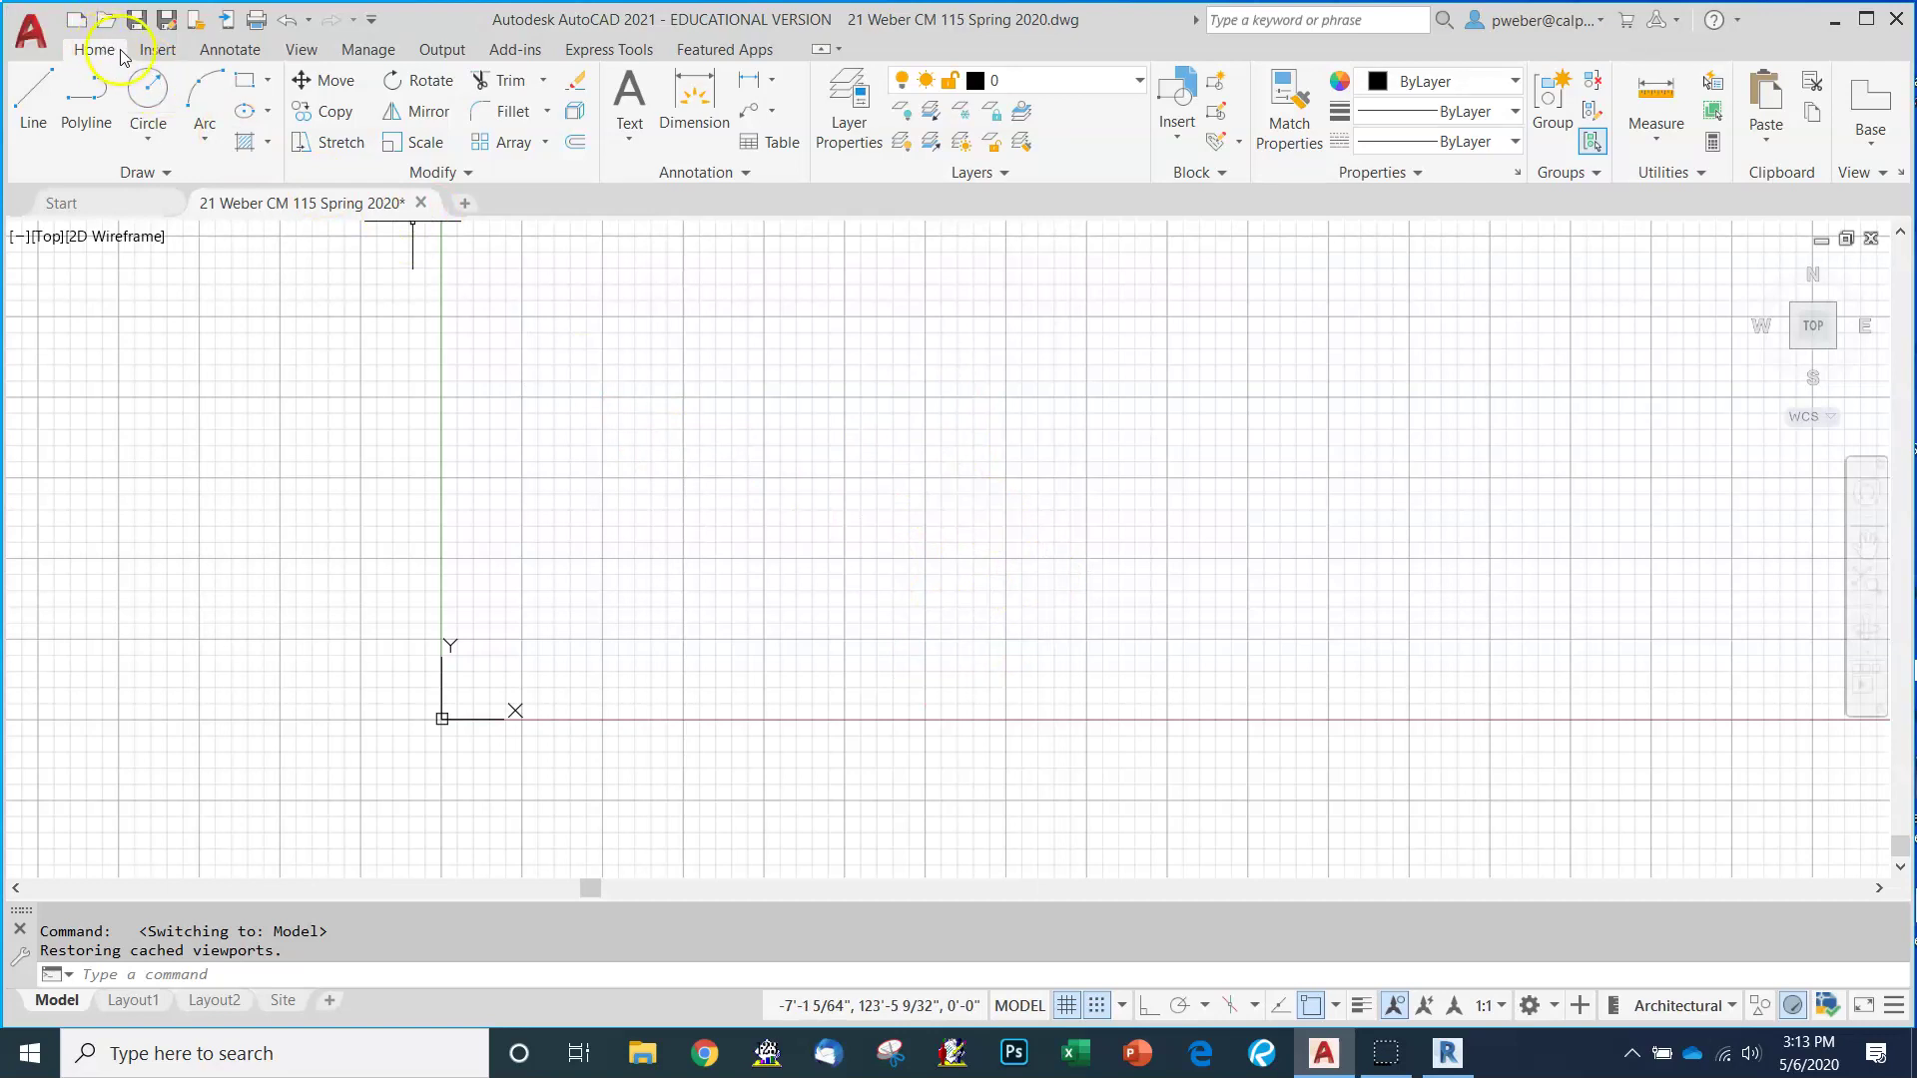
left_click(156, 52)
left_click(38, 139)
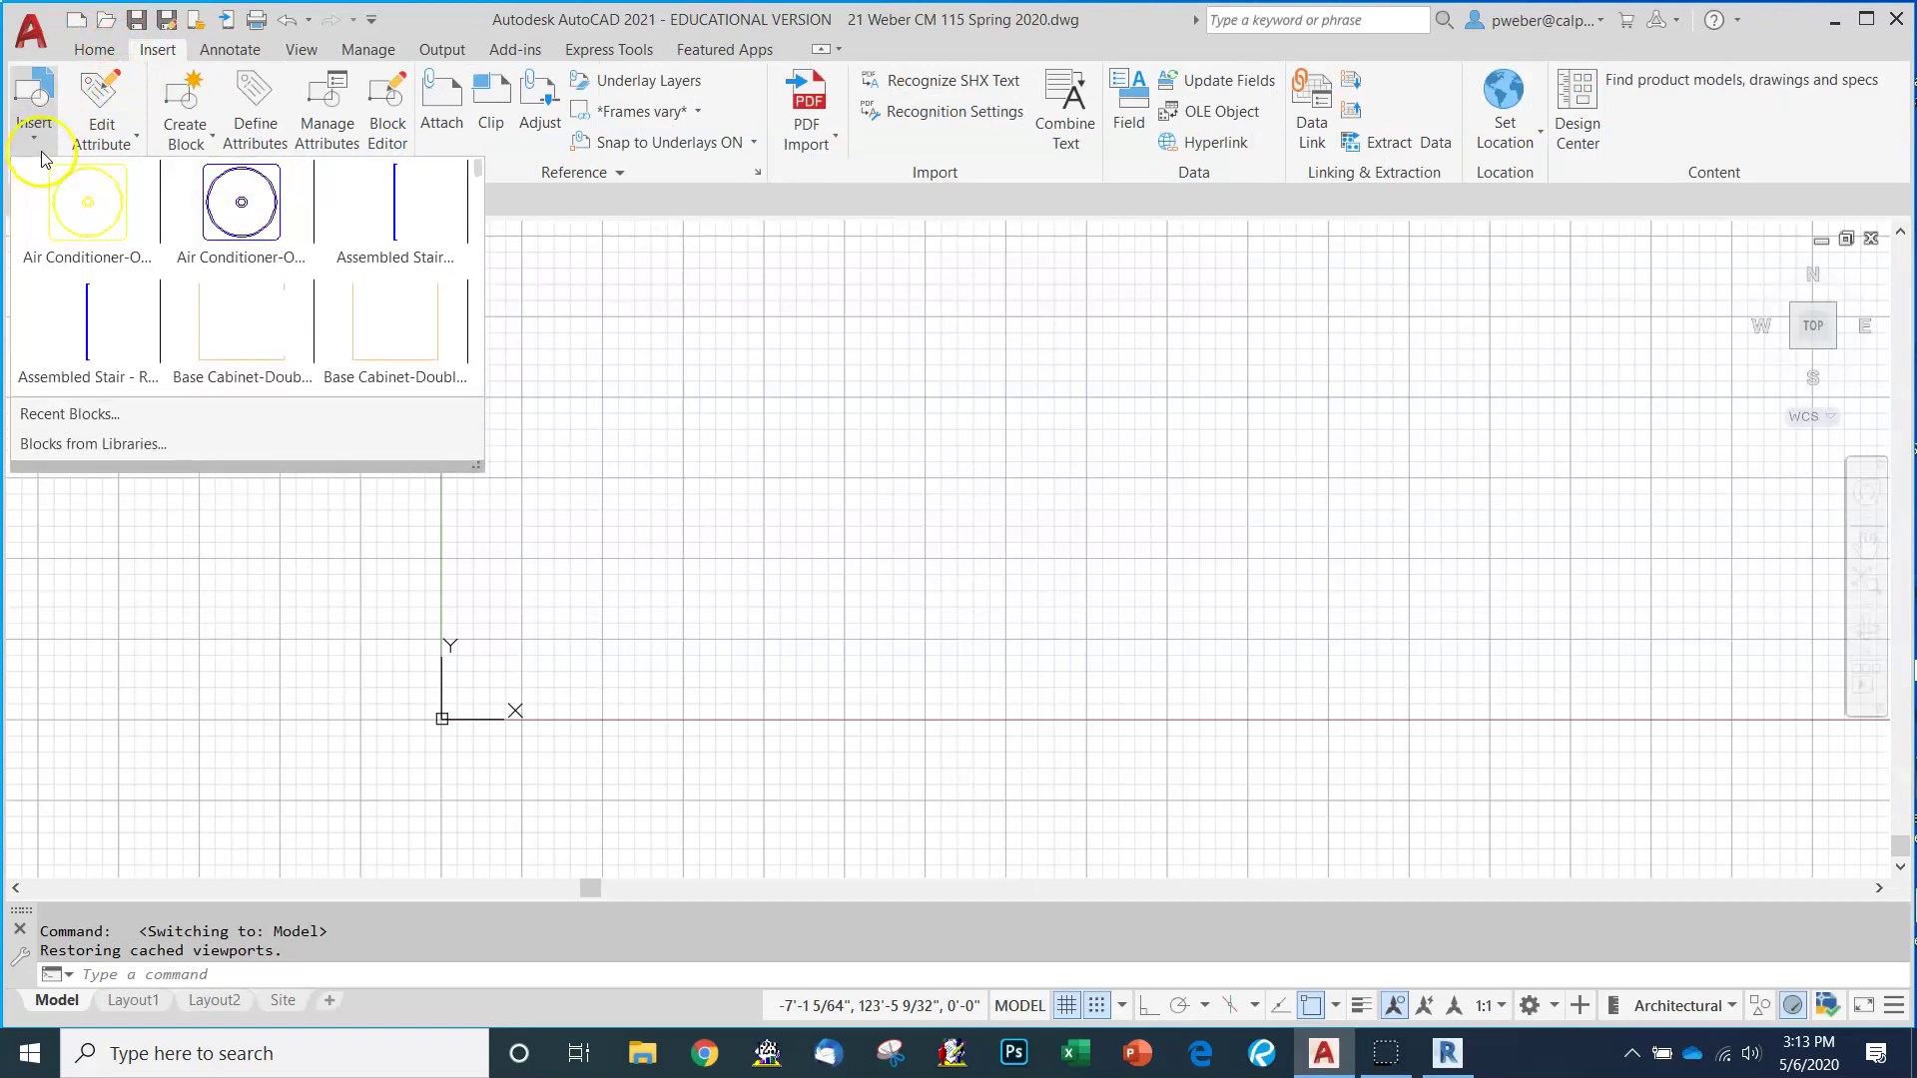
left_click(80, 444)
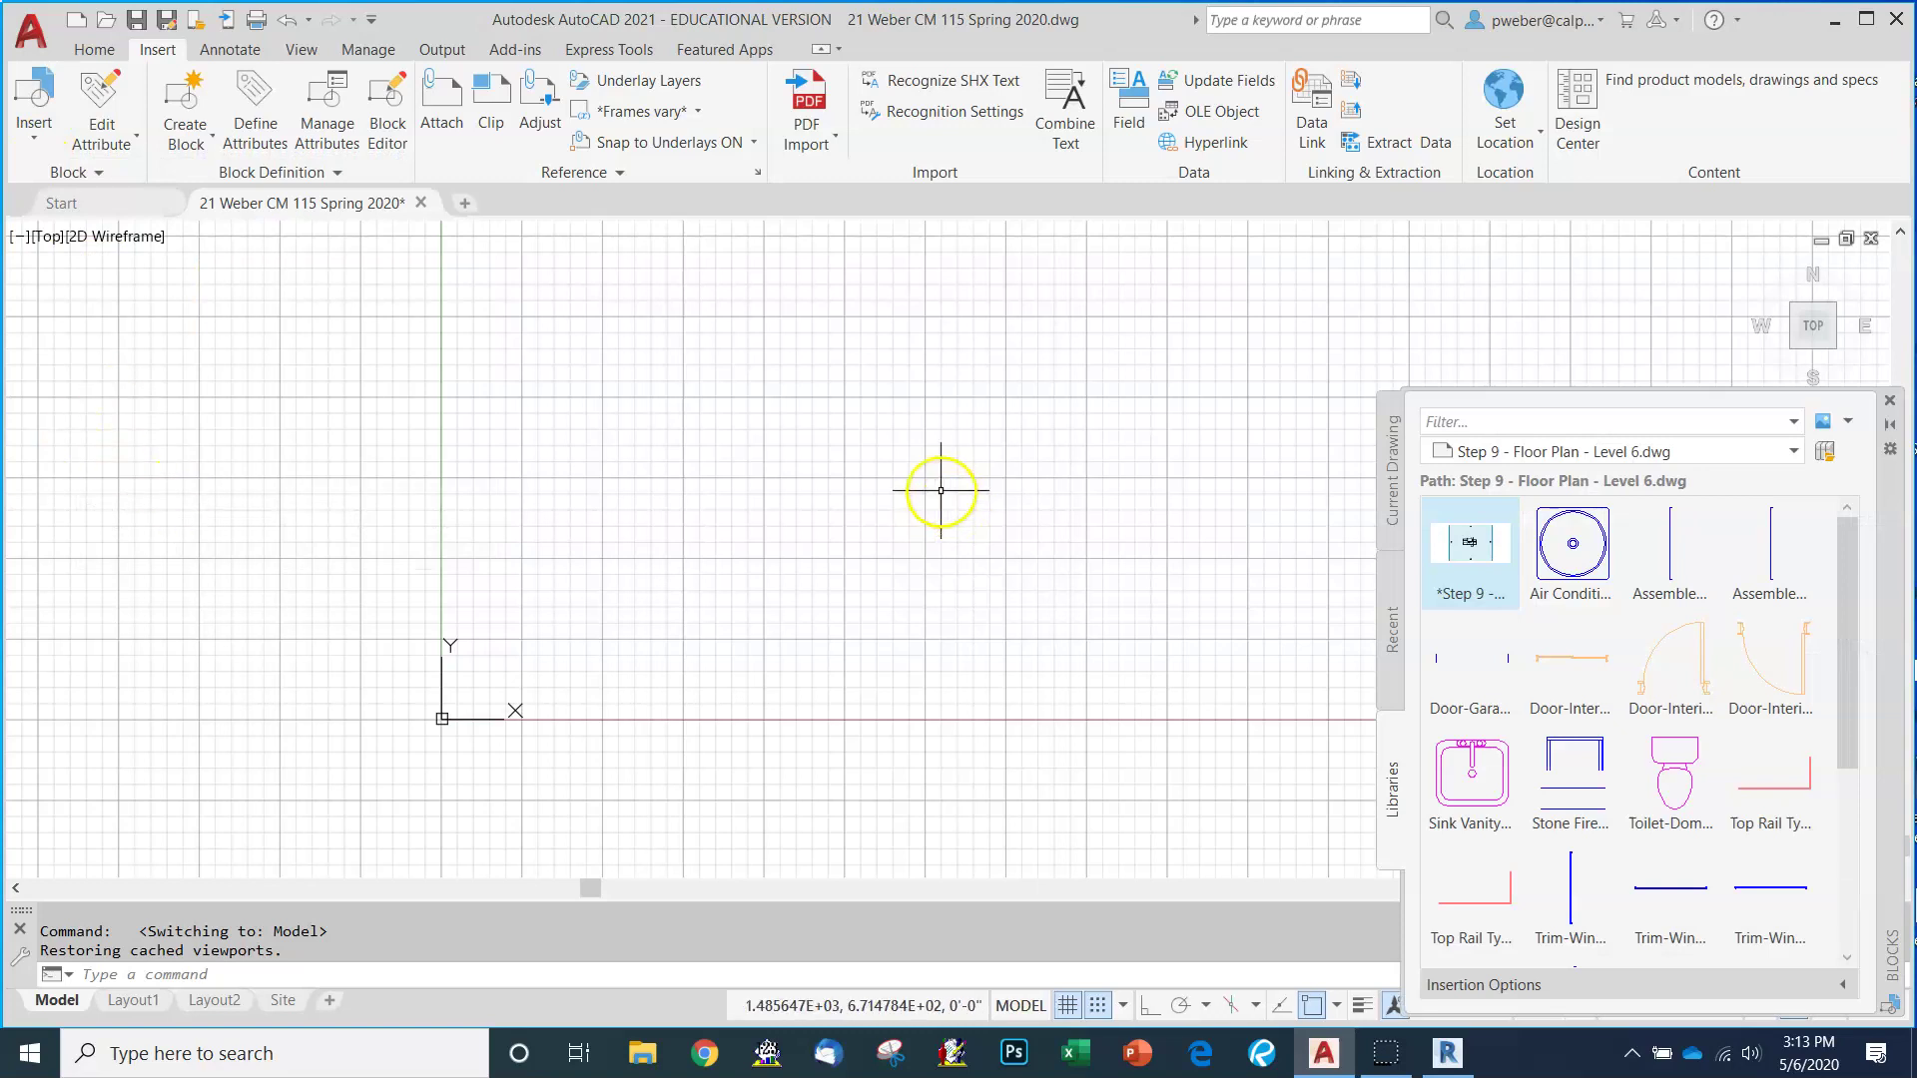
left_click(1823, 452)
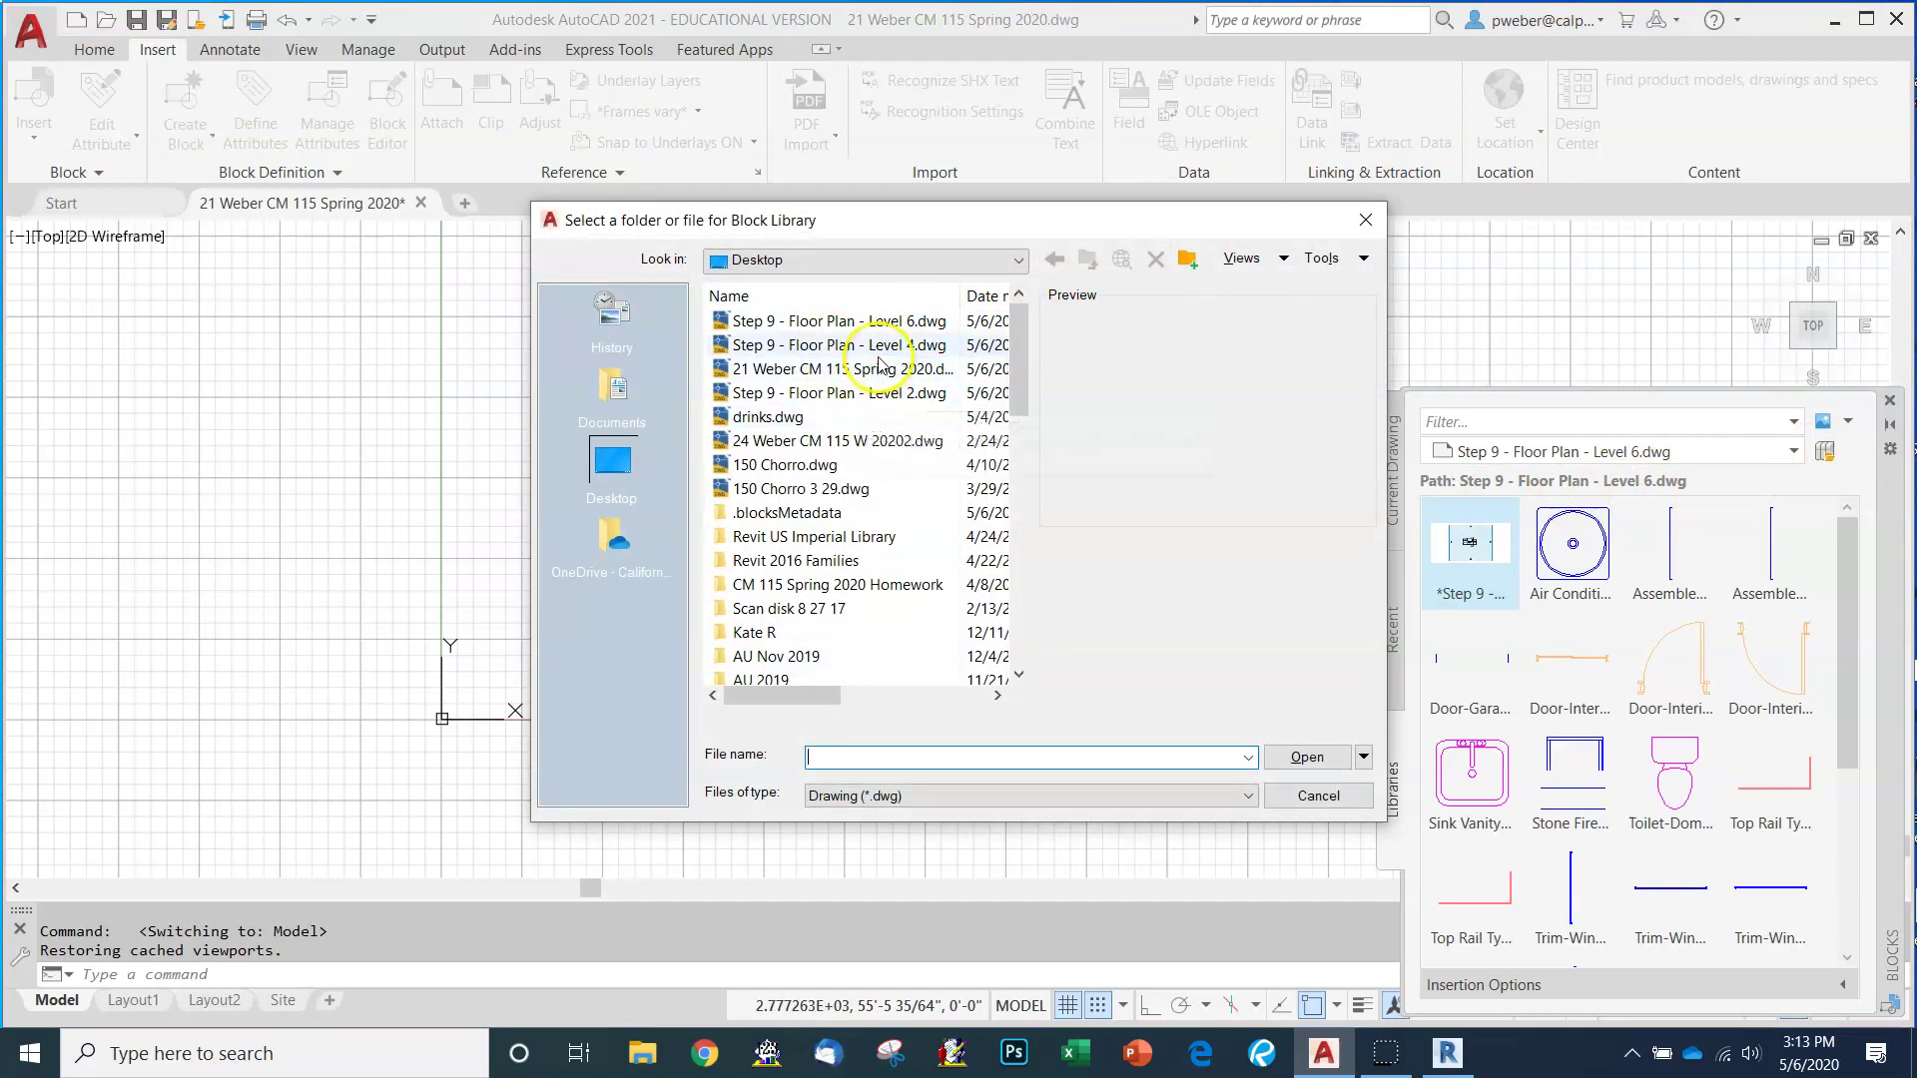
left_click(842, 395)
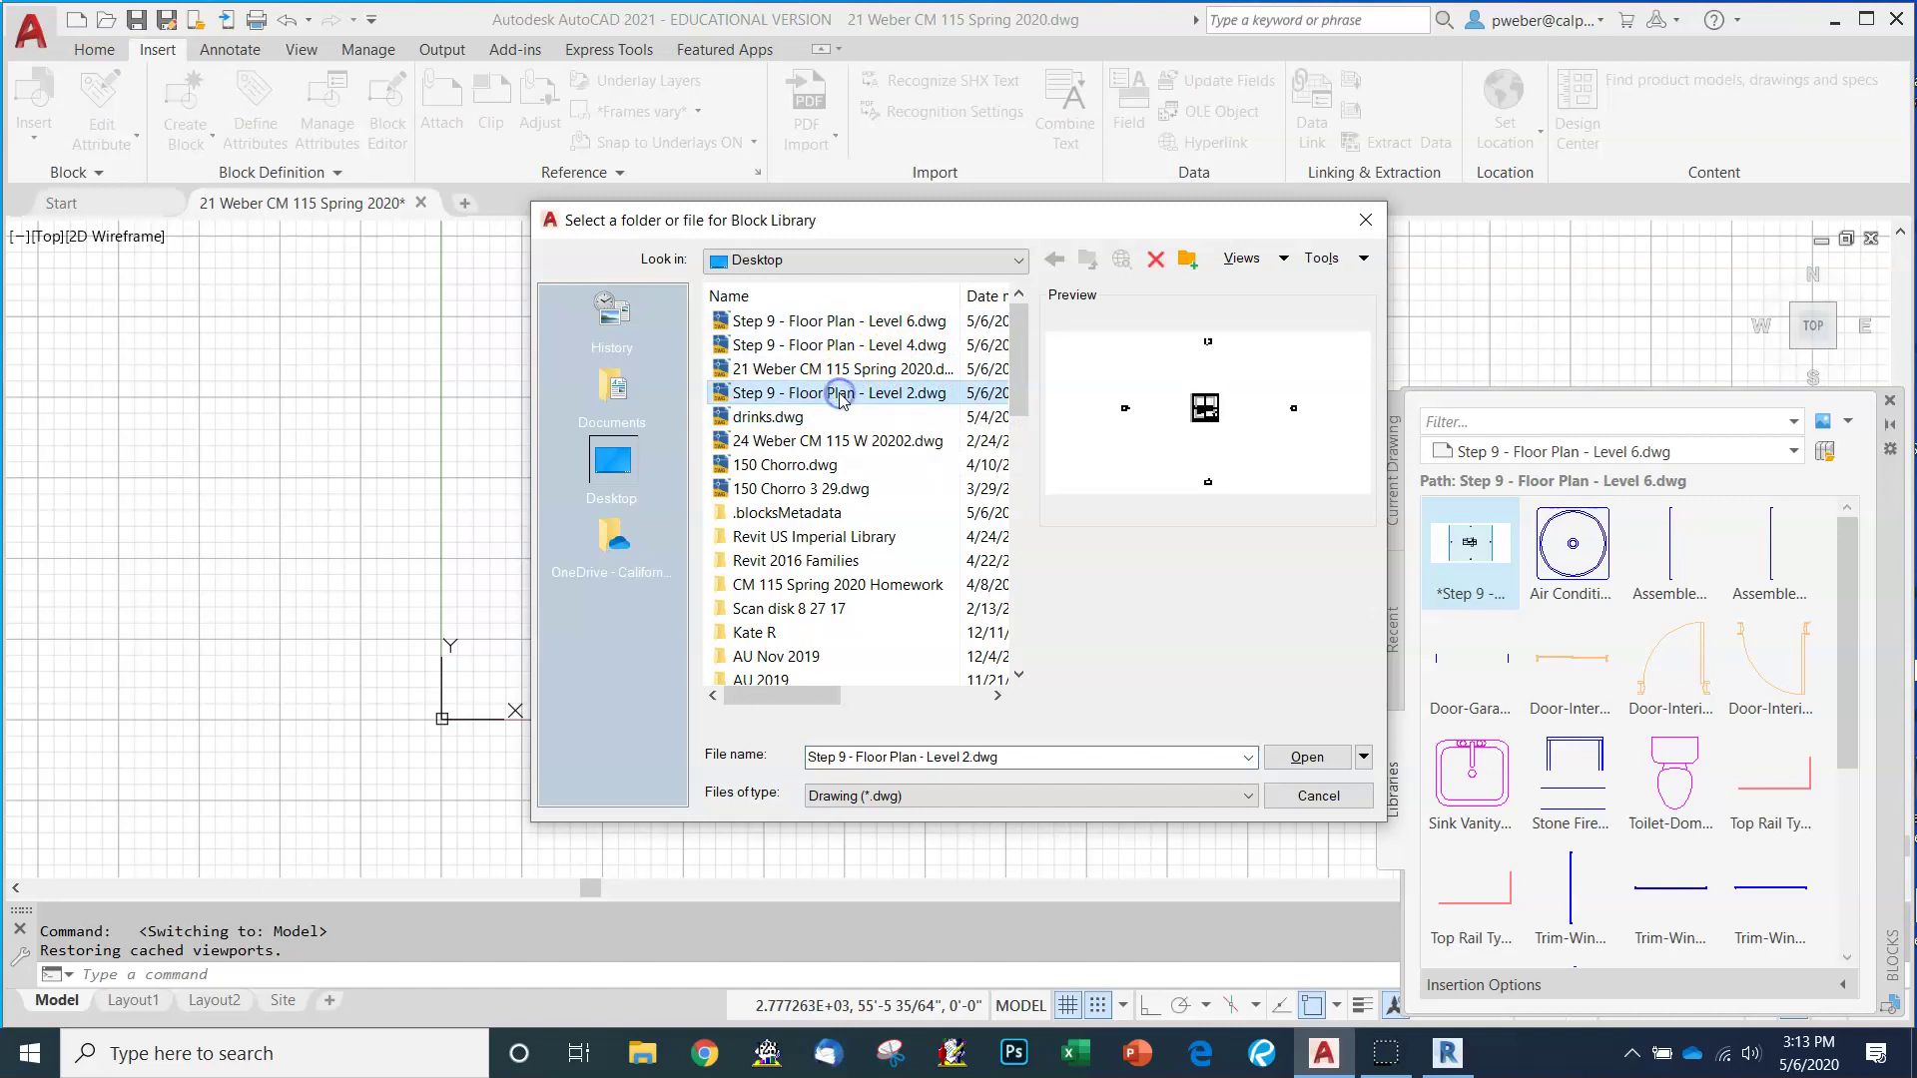
left_click(1303, 765)
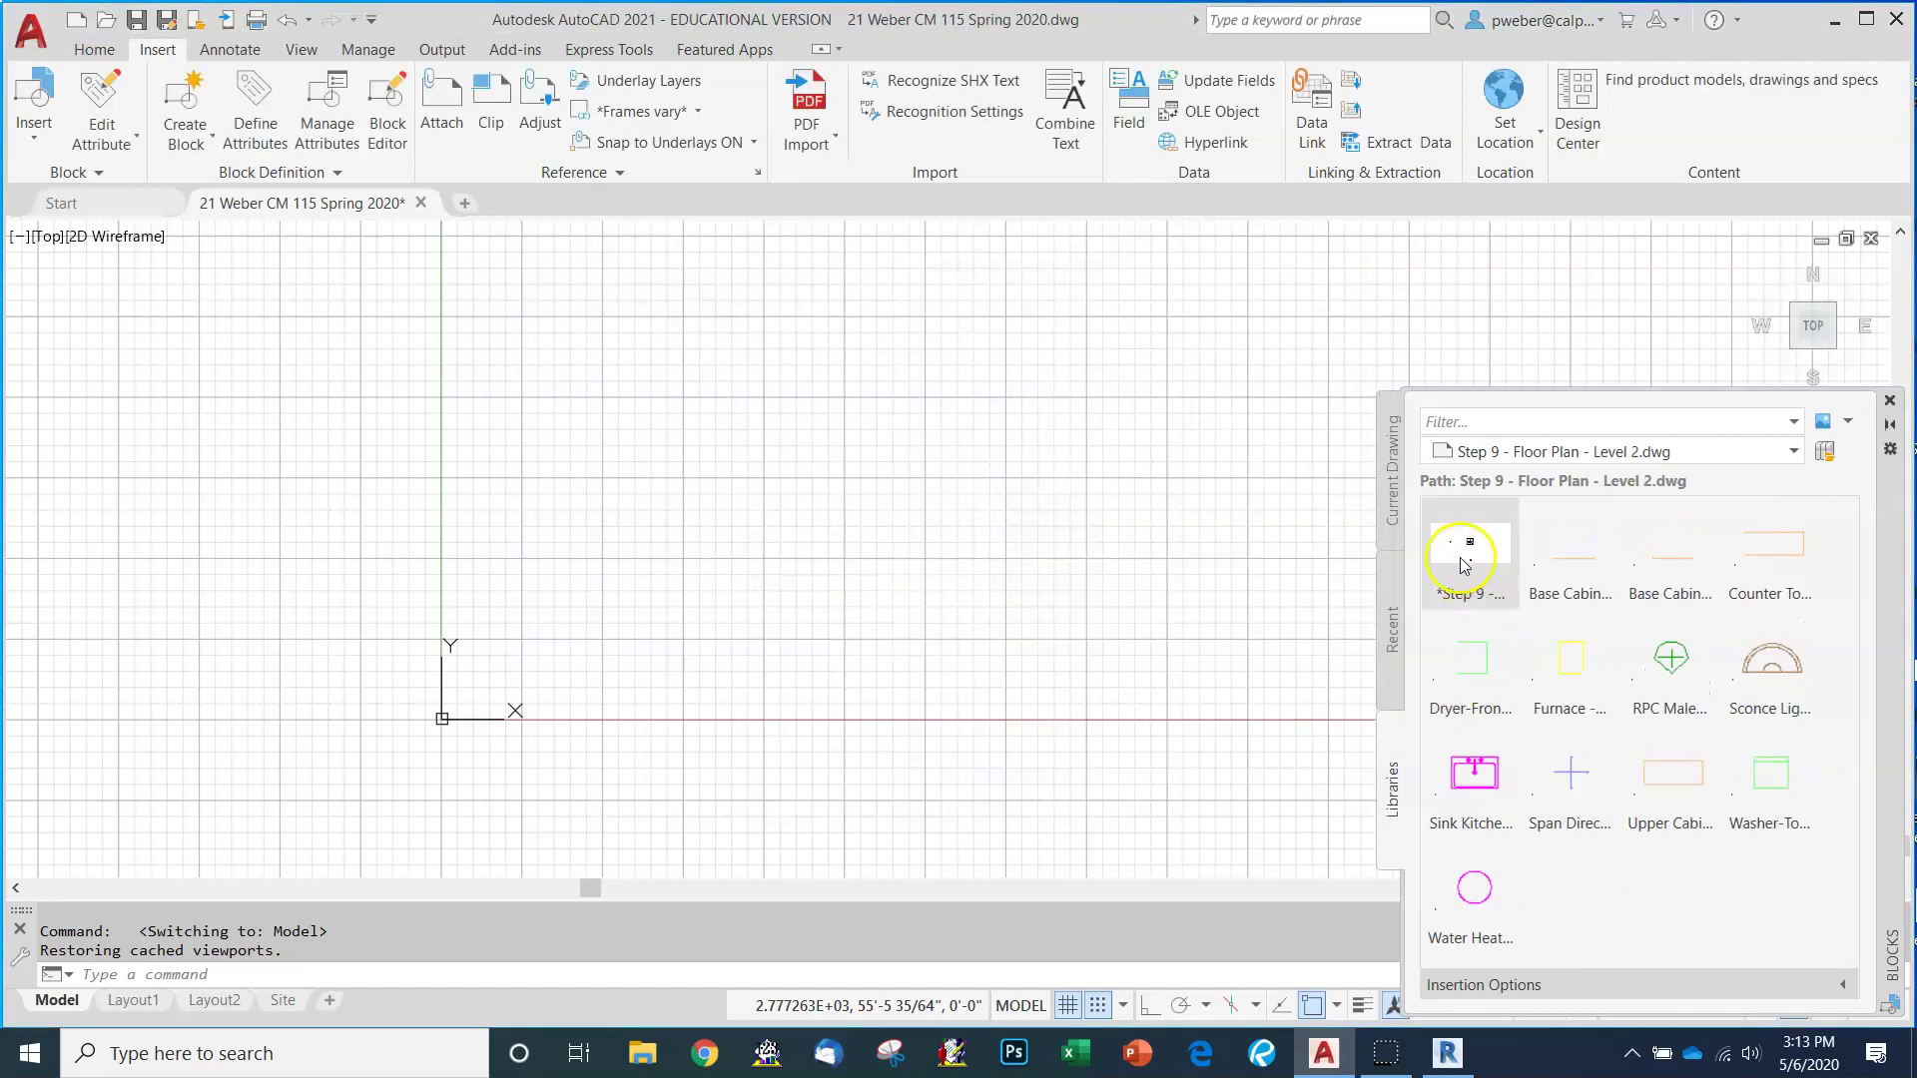
Insert the whole Level 2 floor plan block above and to the right of the origin, with grid snap and object snap turned off.
mouse_move(1445, 696)
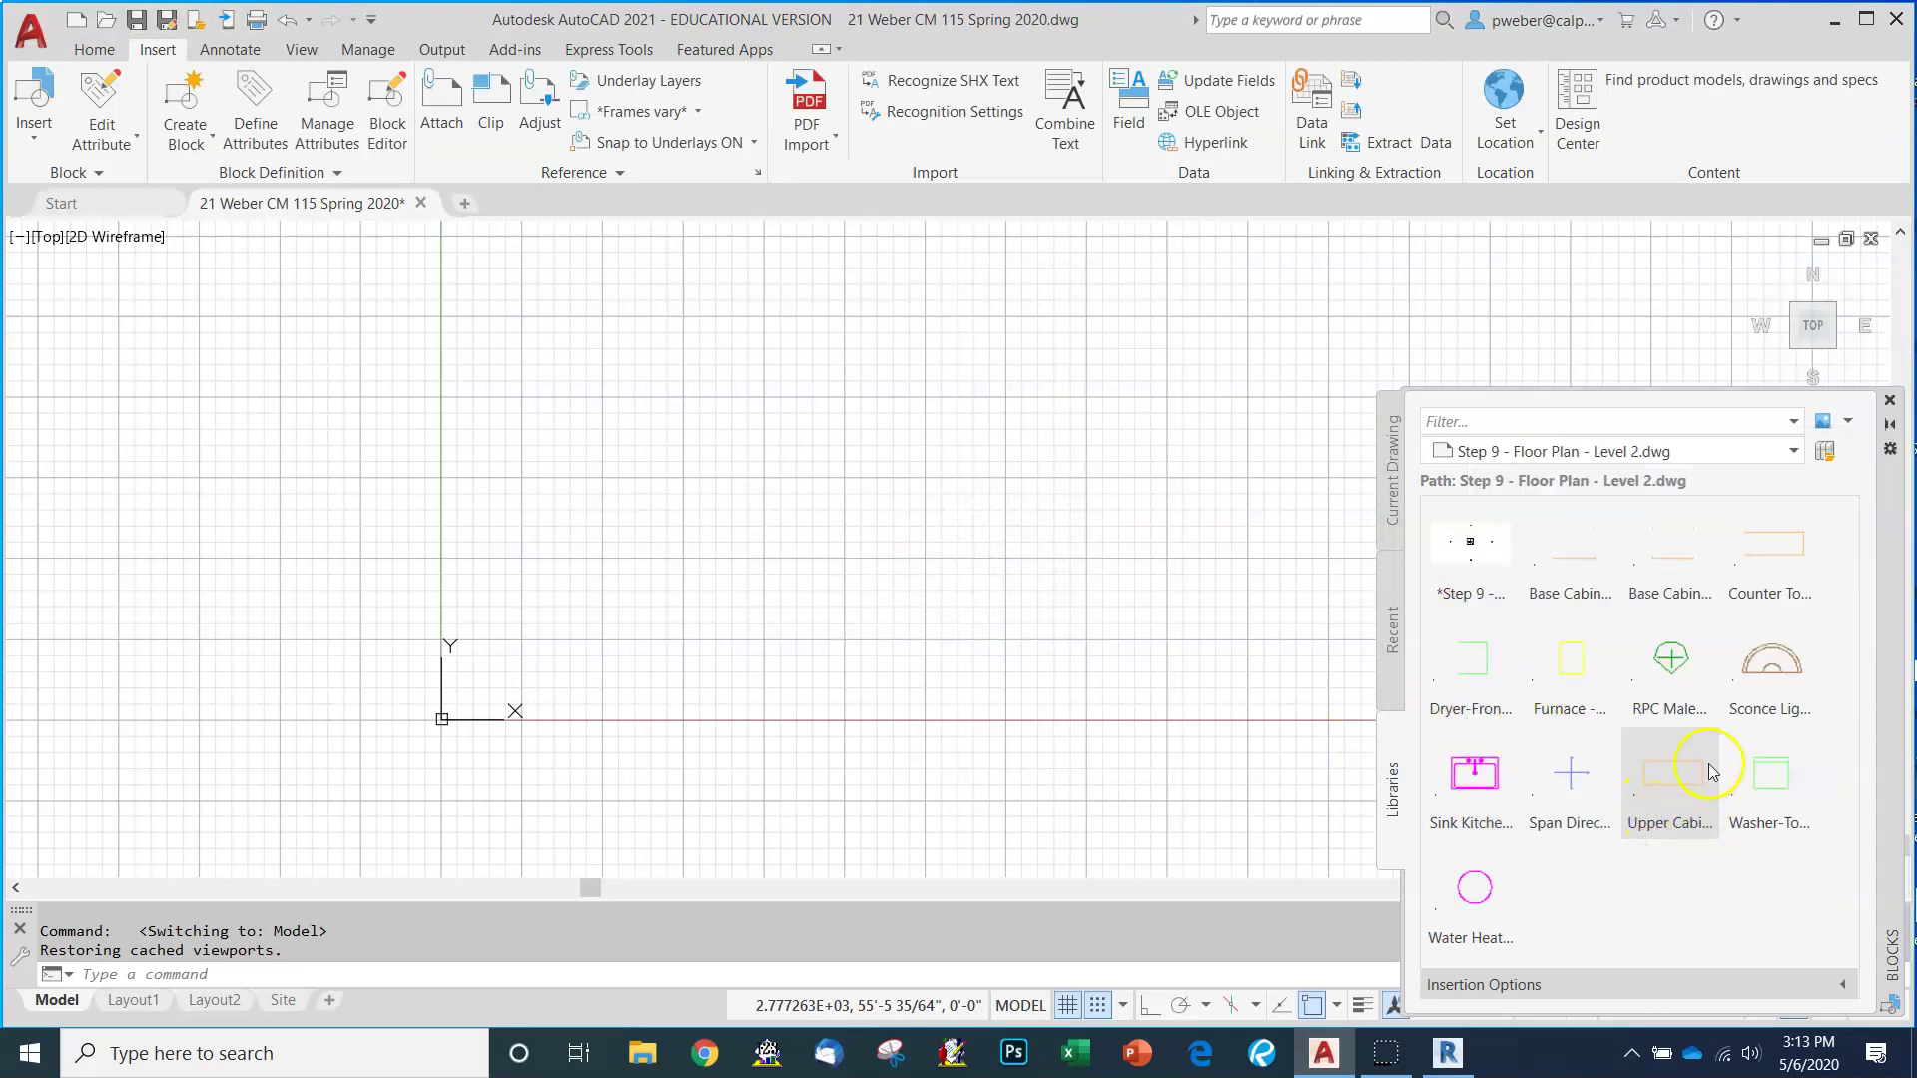
left_click(1468, 555)
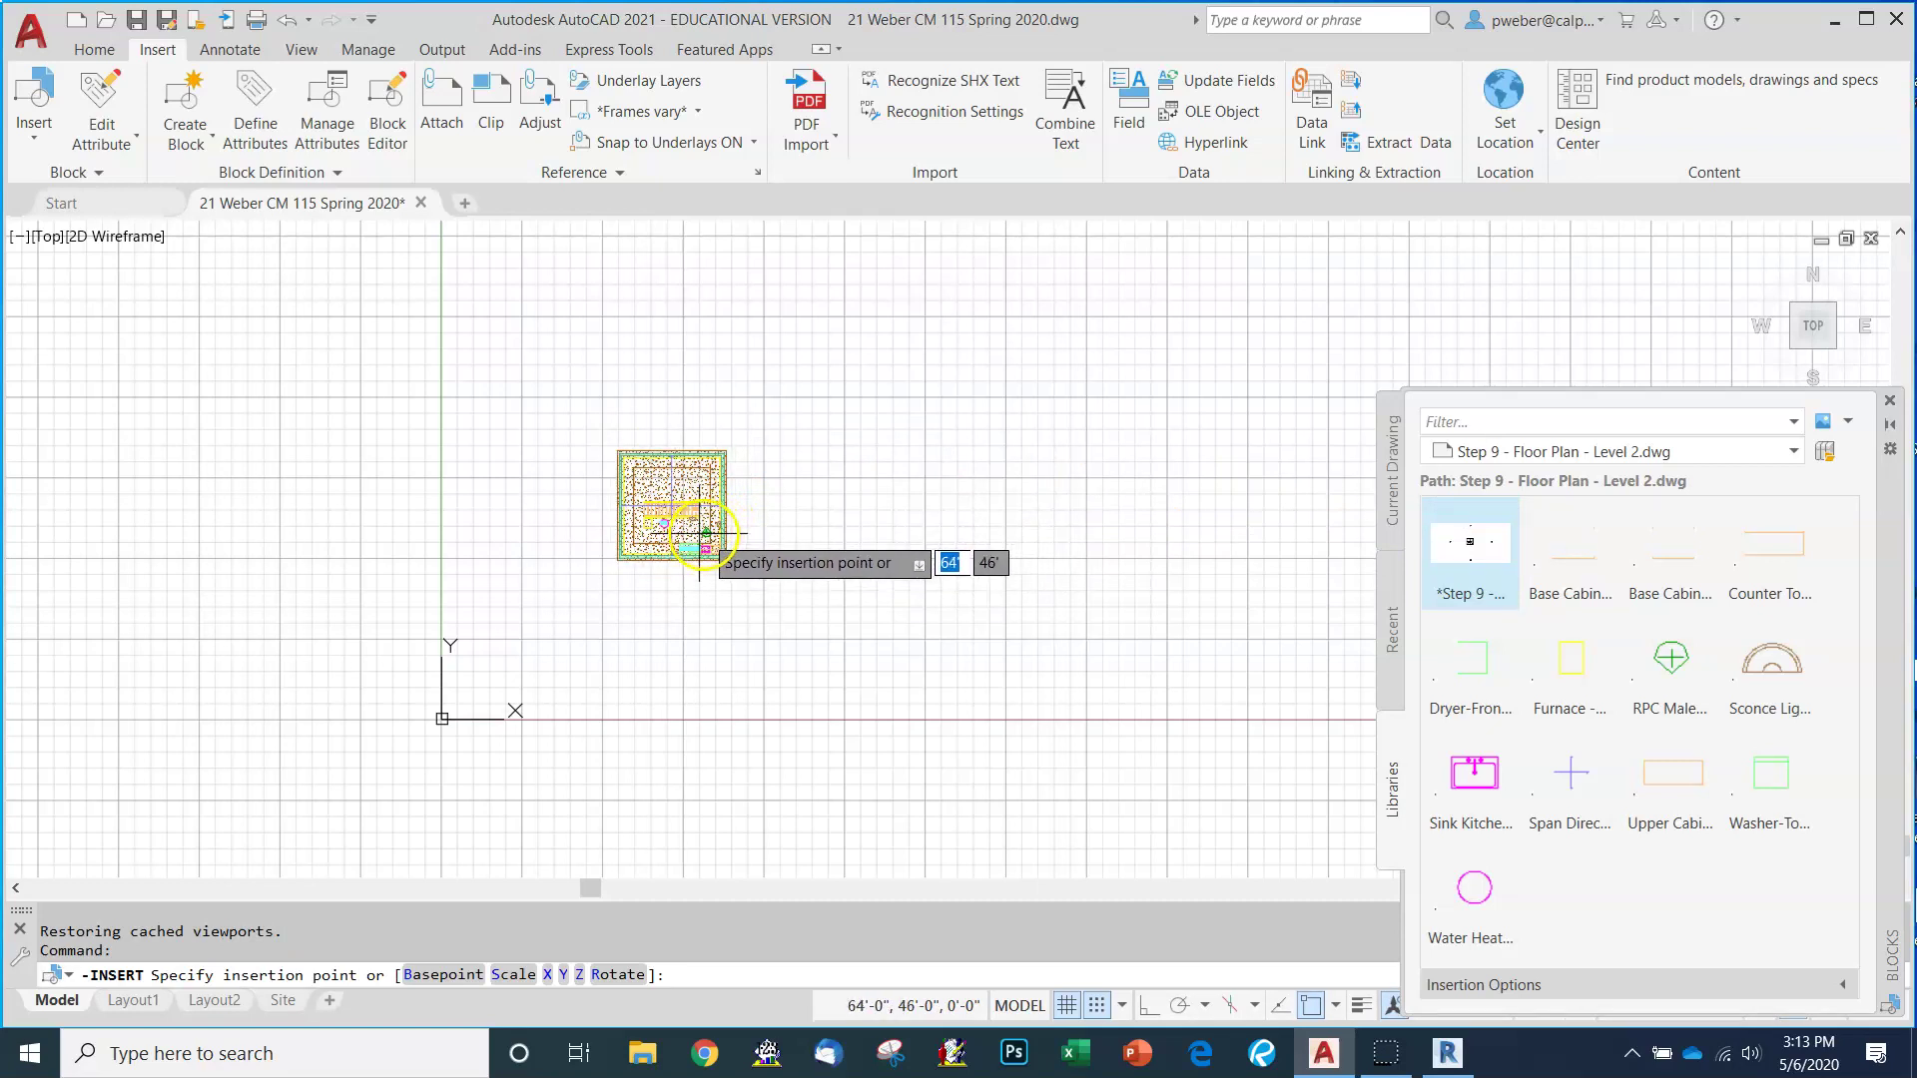
left_click(1097, 1006)
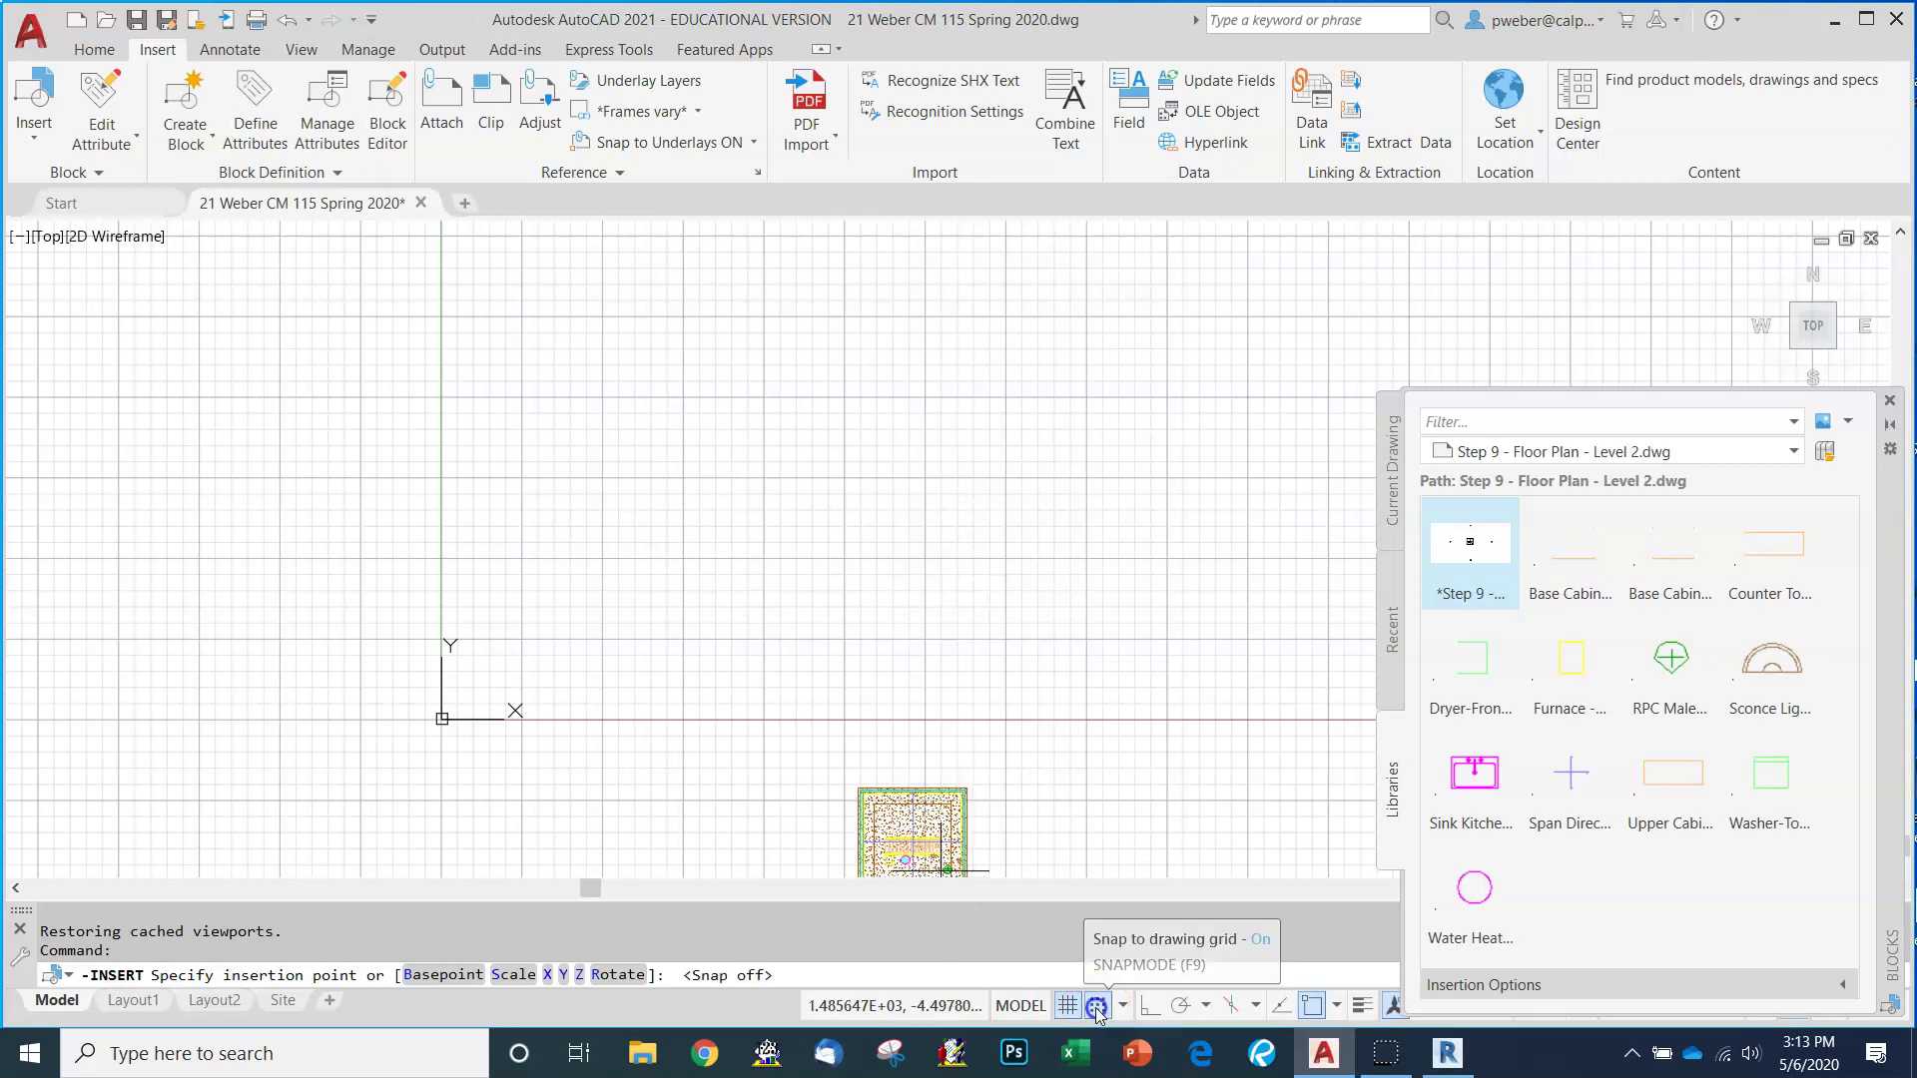
left_click(1323, 1013)
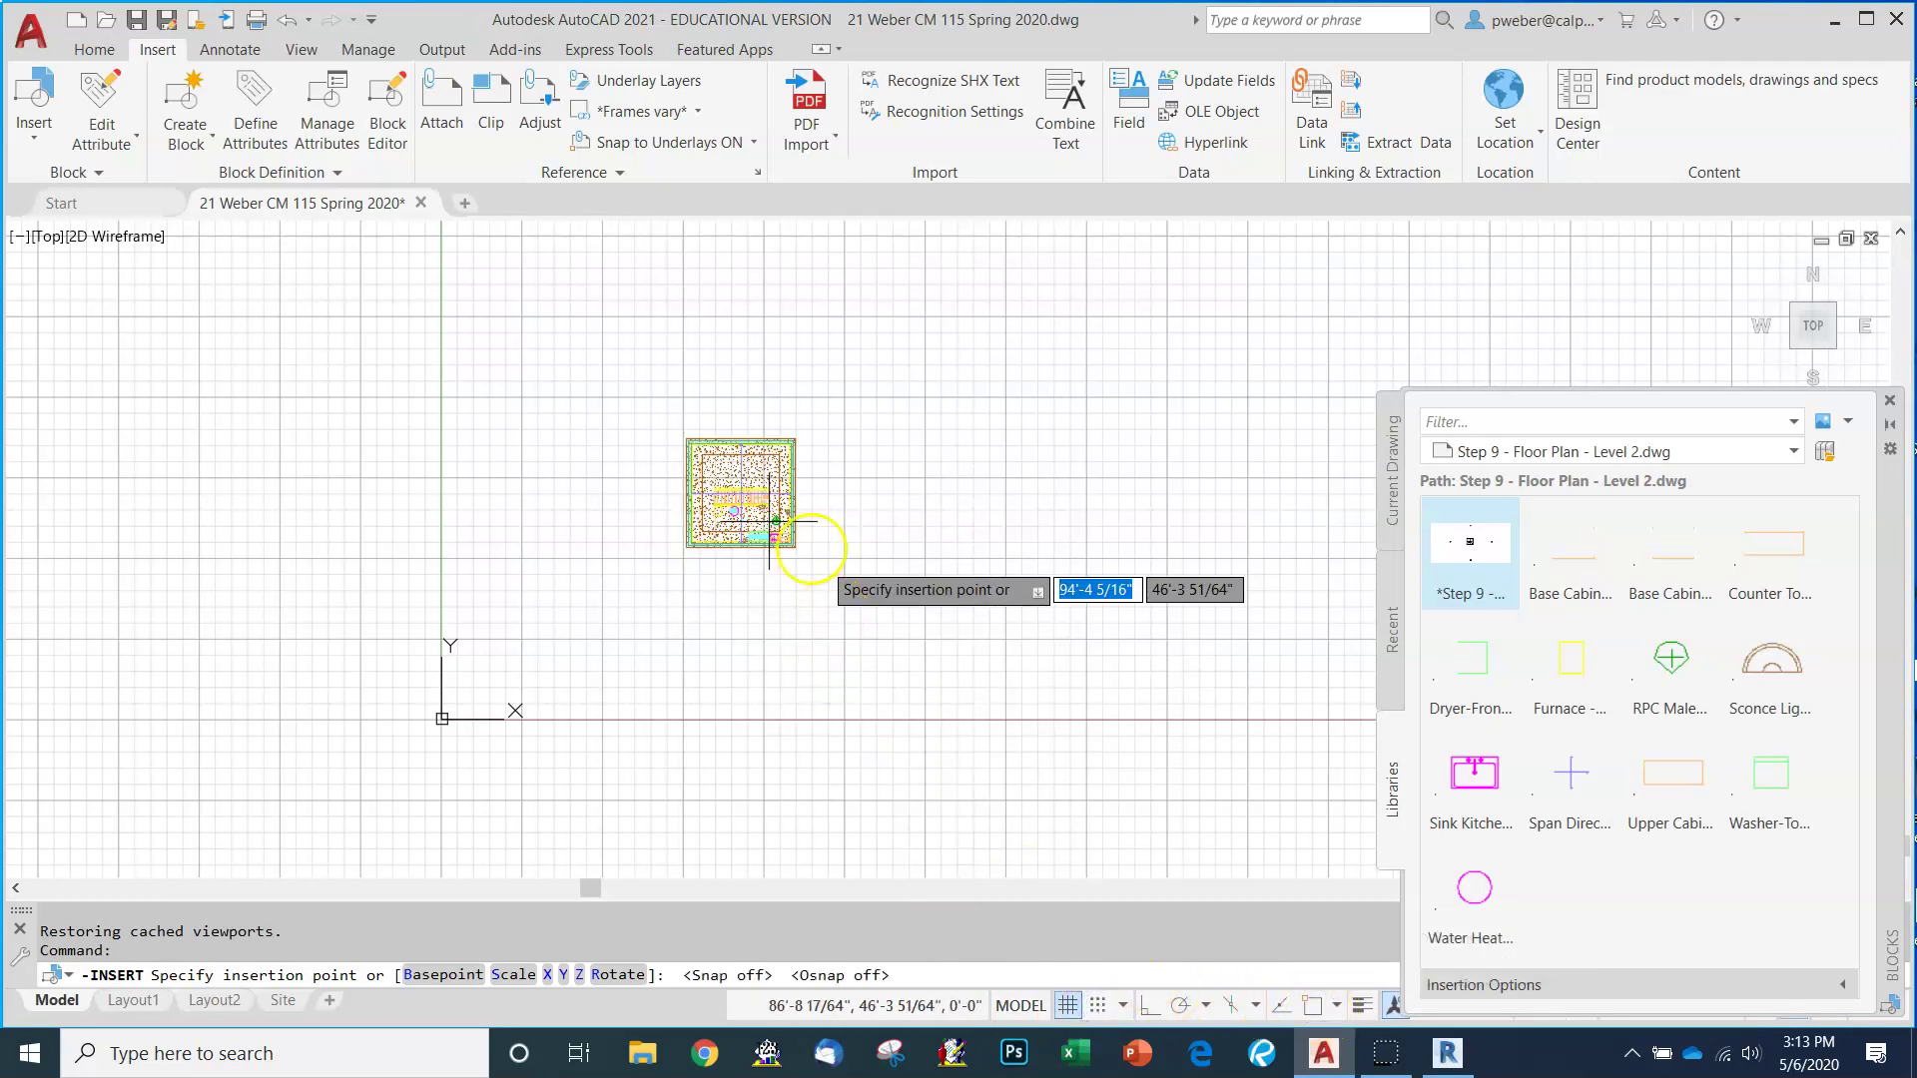
left_click(761, 468)
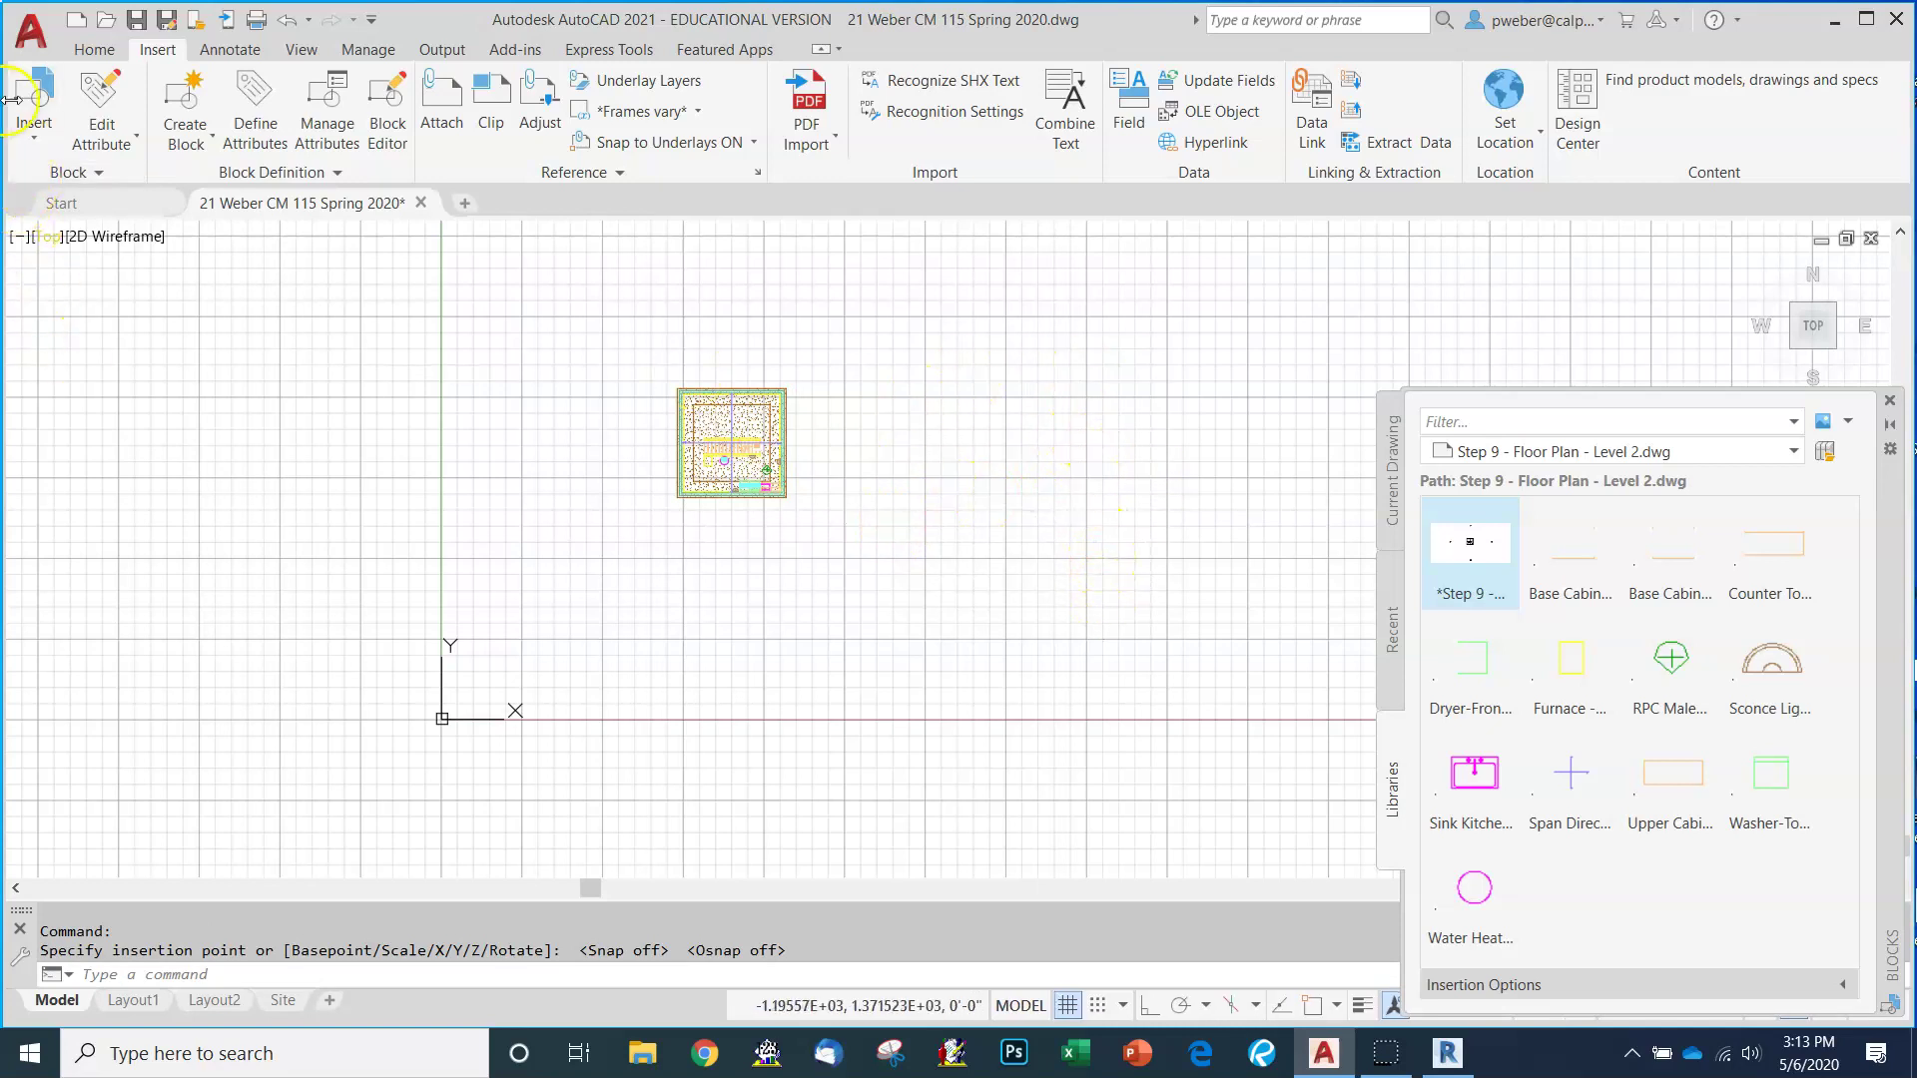
Load "Step 9 - Floor Plan - Level 4.dwg" from the Desktop as the block library.
left_click(33, 143)
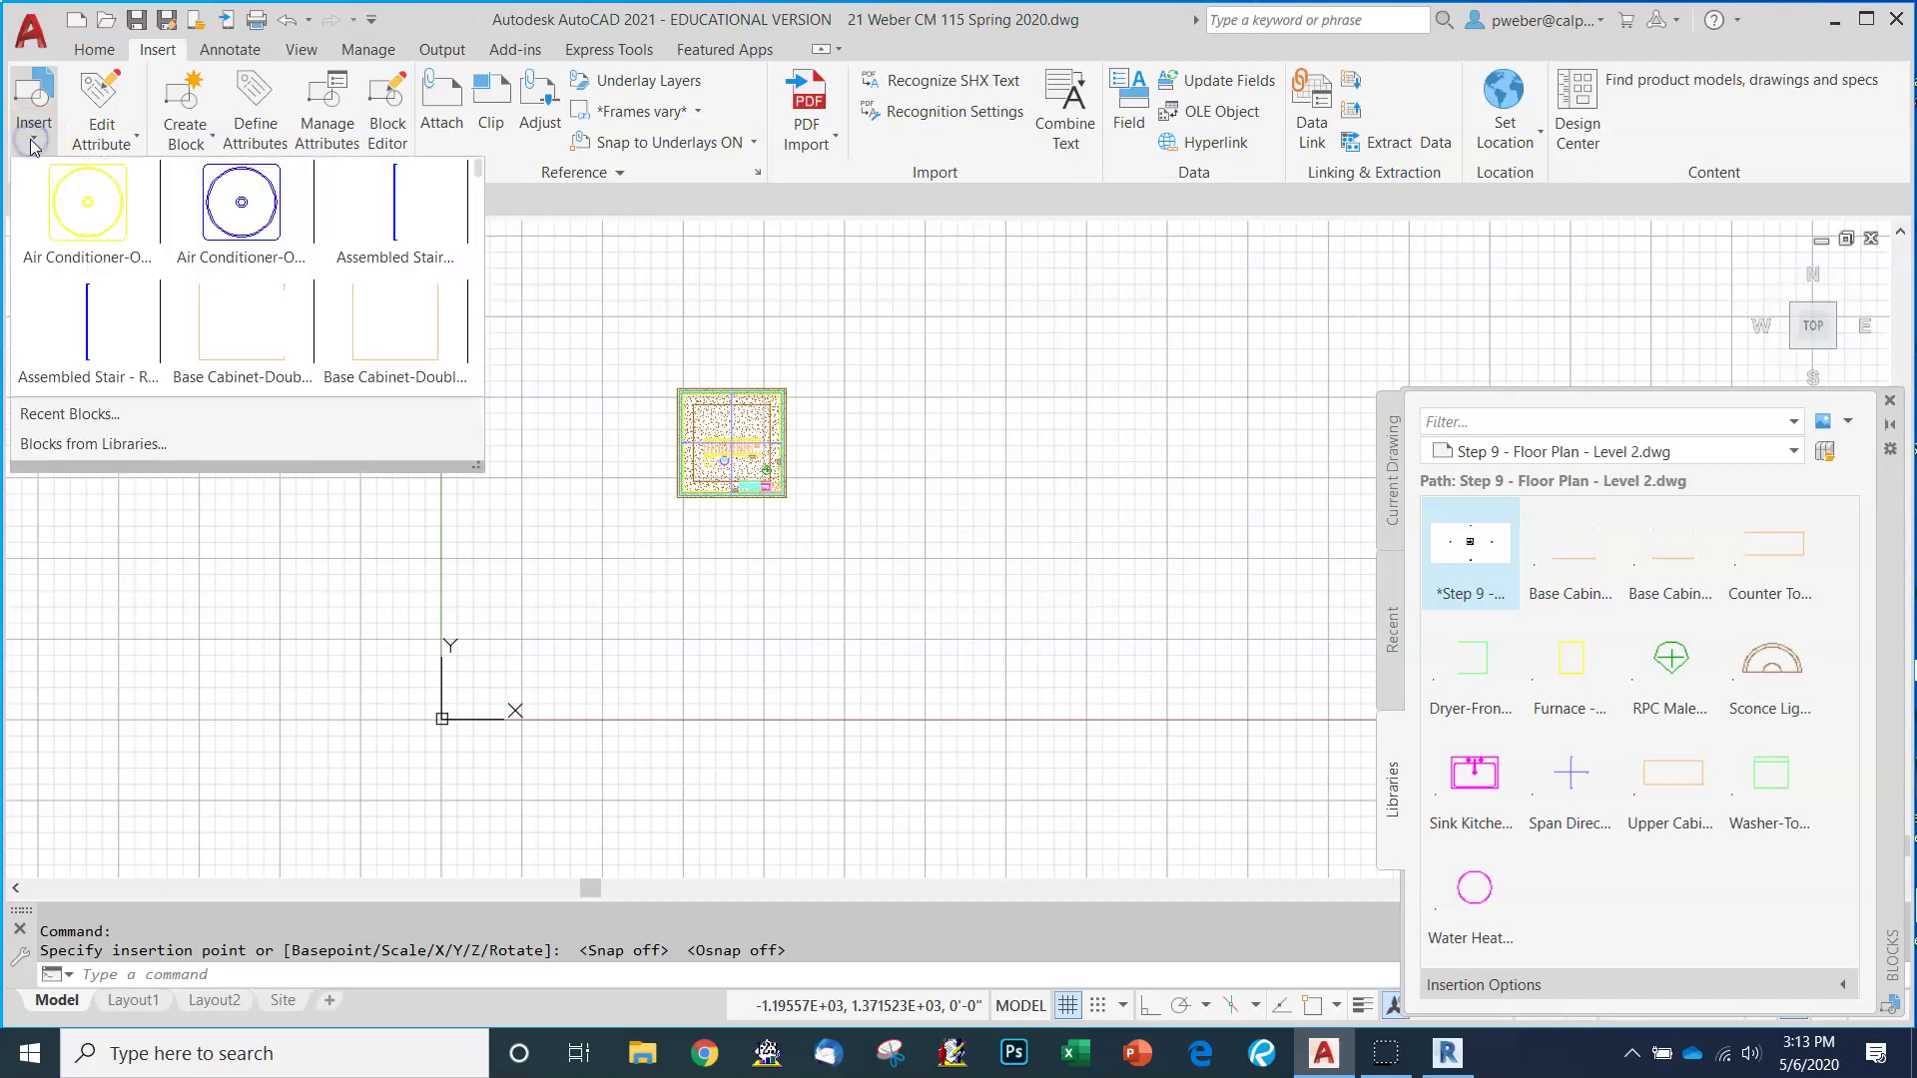
left_click(94, 444)
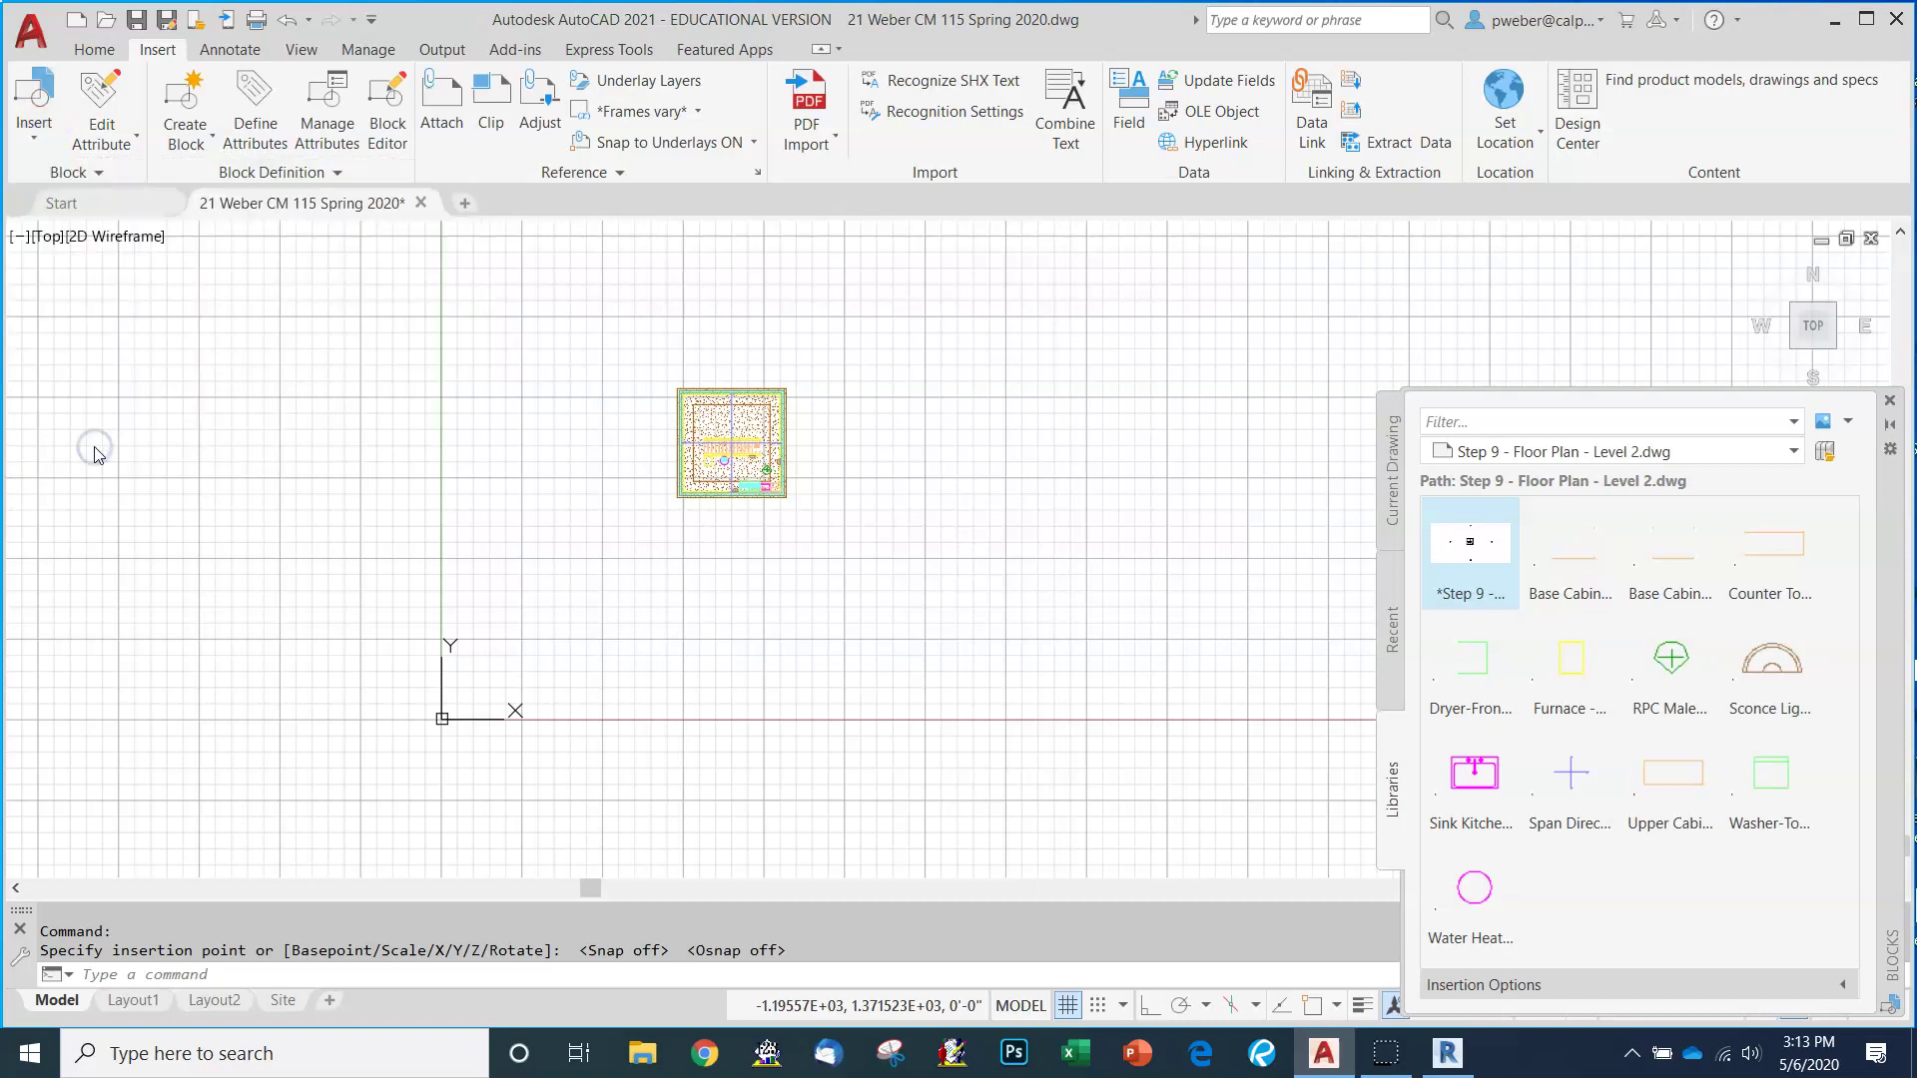
left_click(1890, 425)
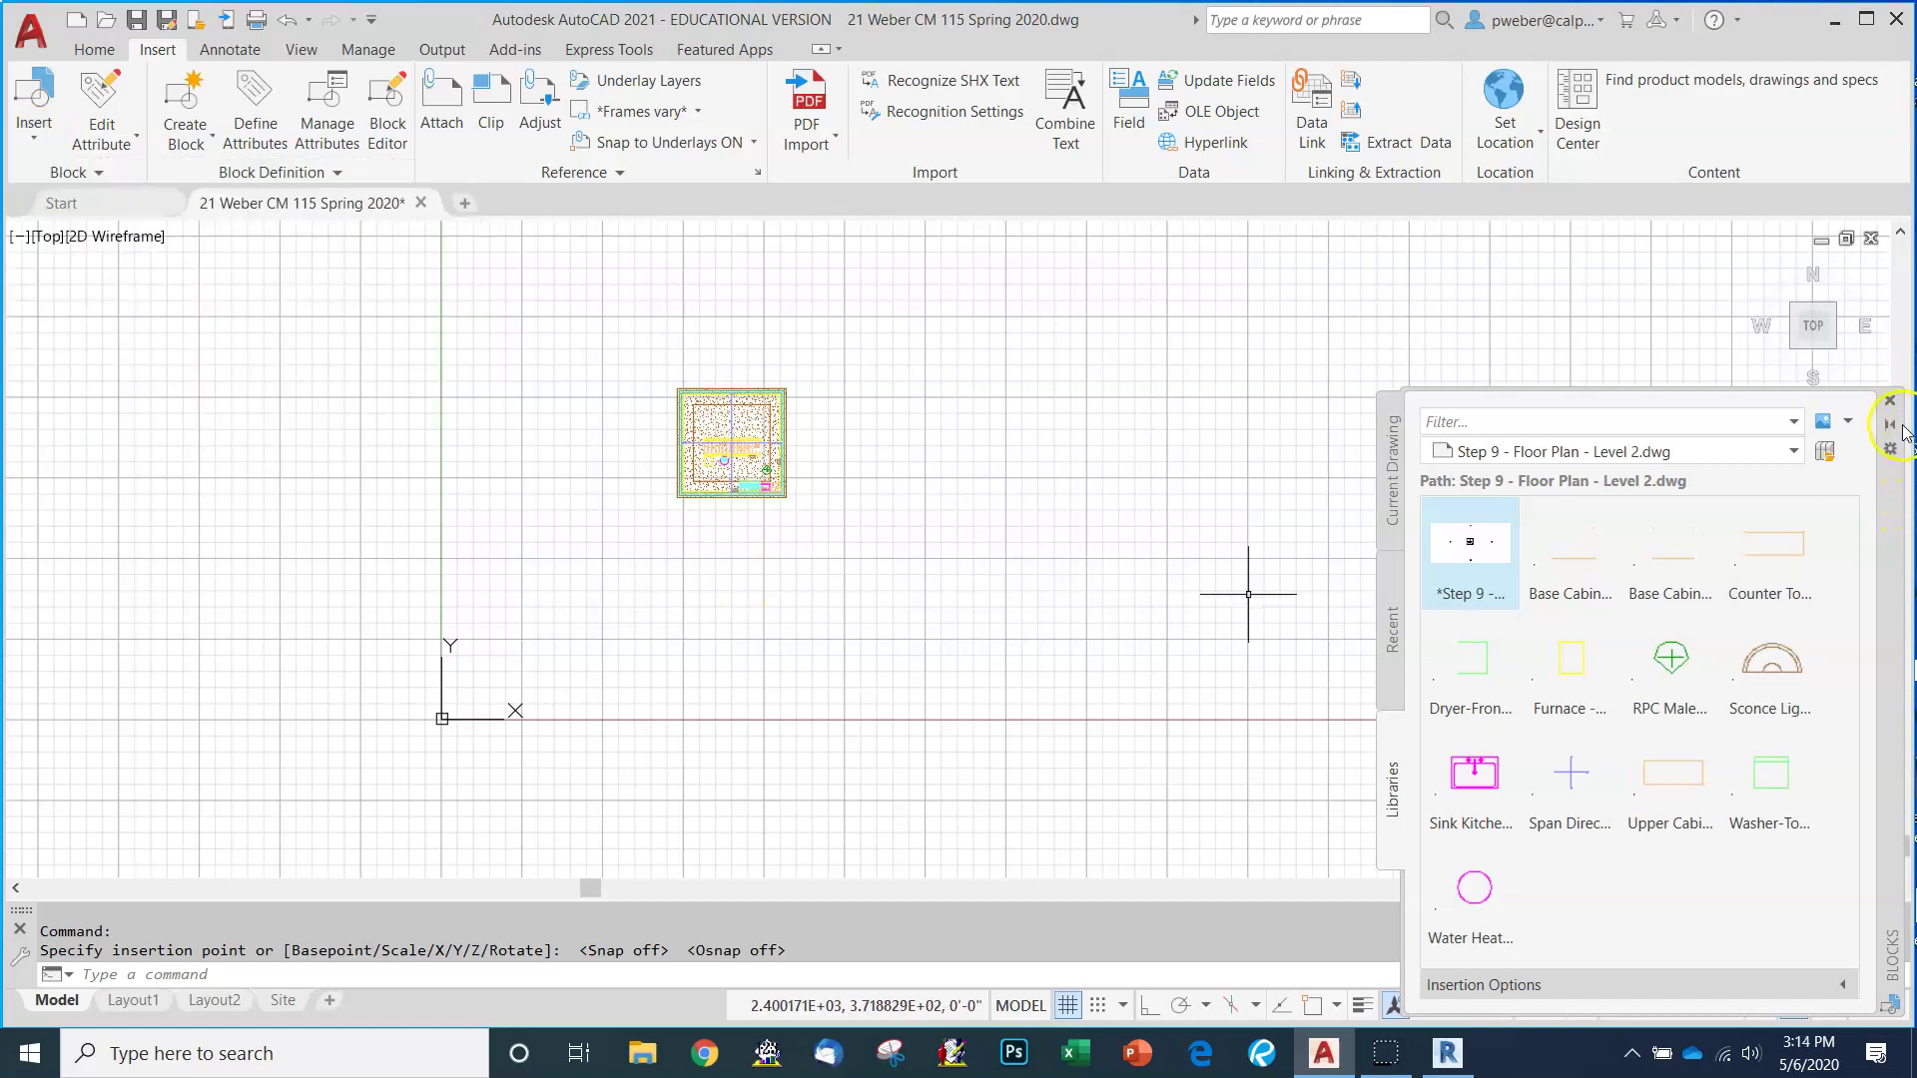
left_click(1834, 451)
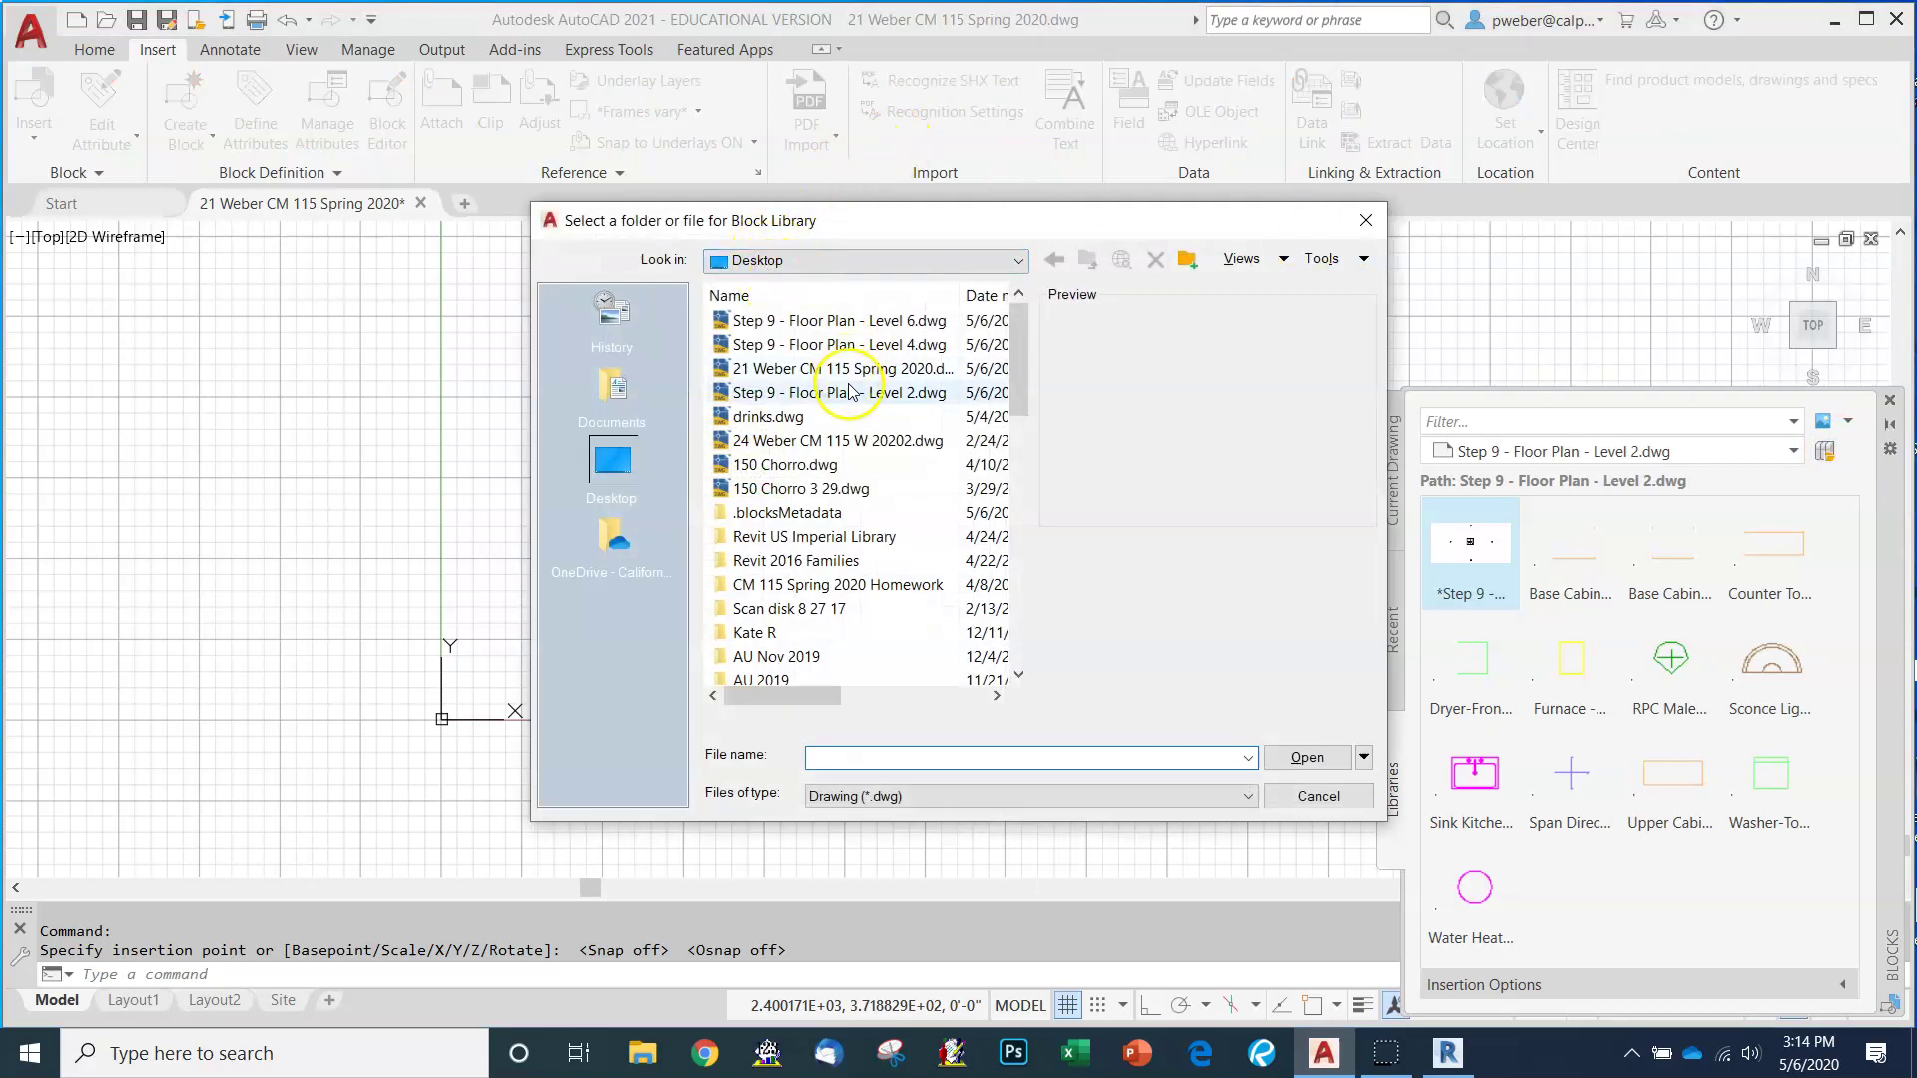
left_click(881, 346)
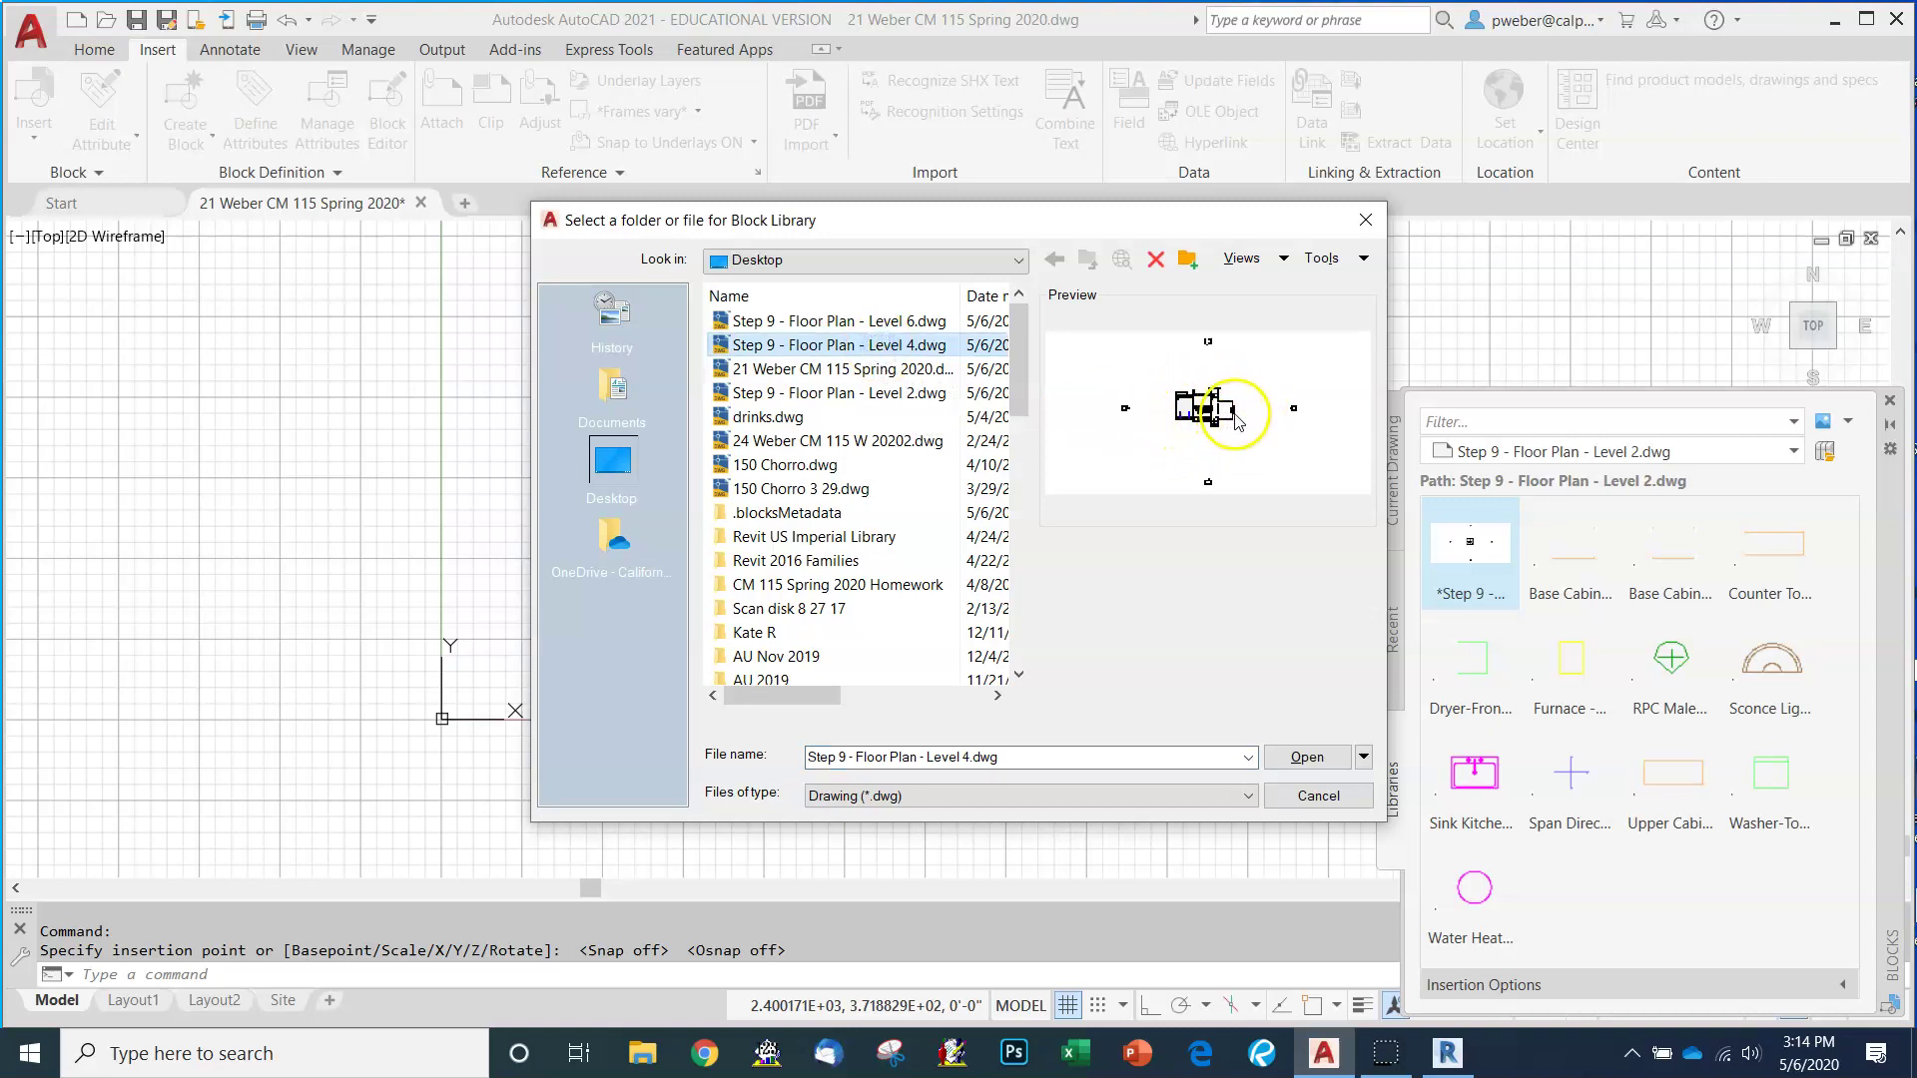
left_click(1307, 757)
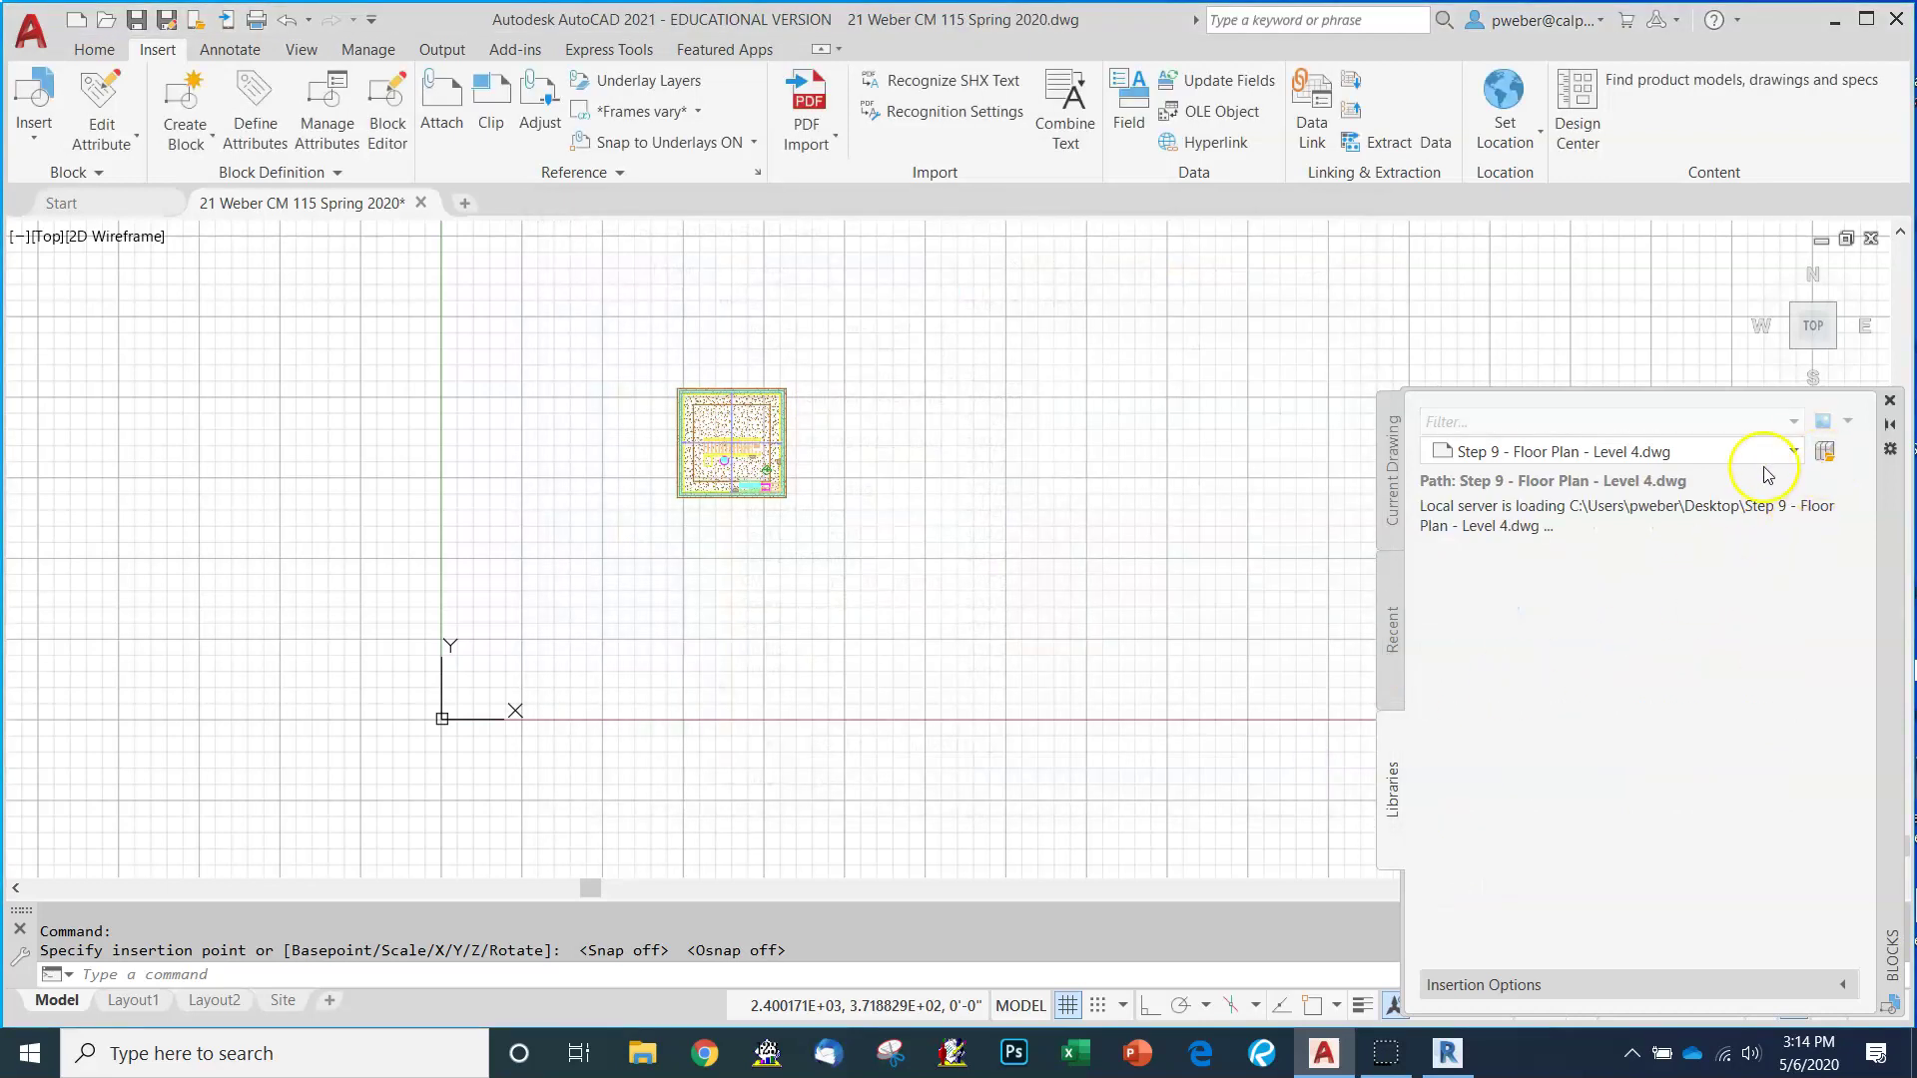
left_click(1830, 455)
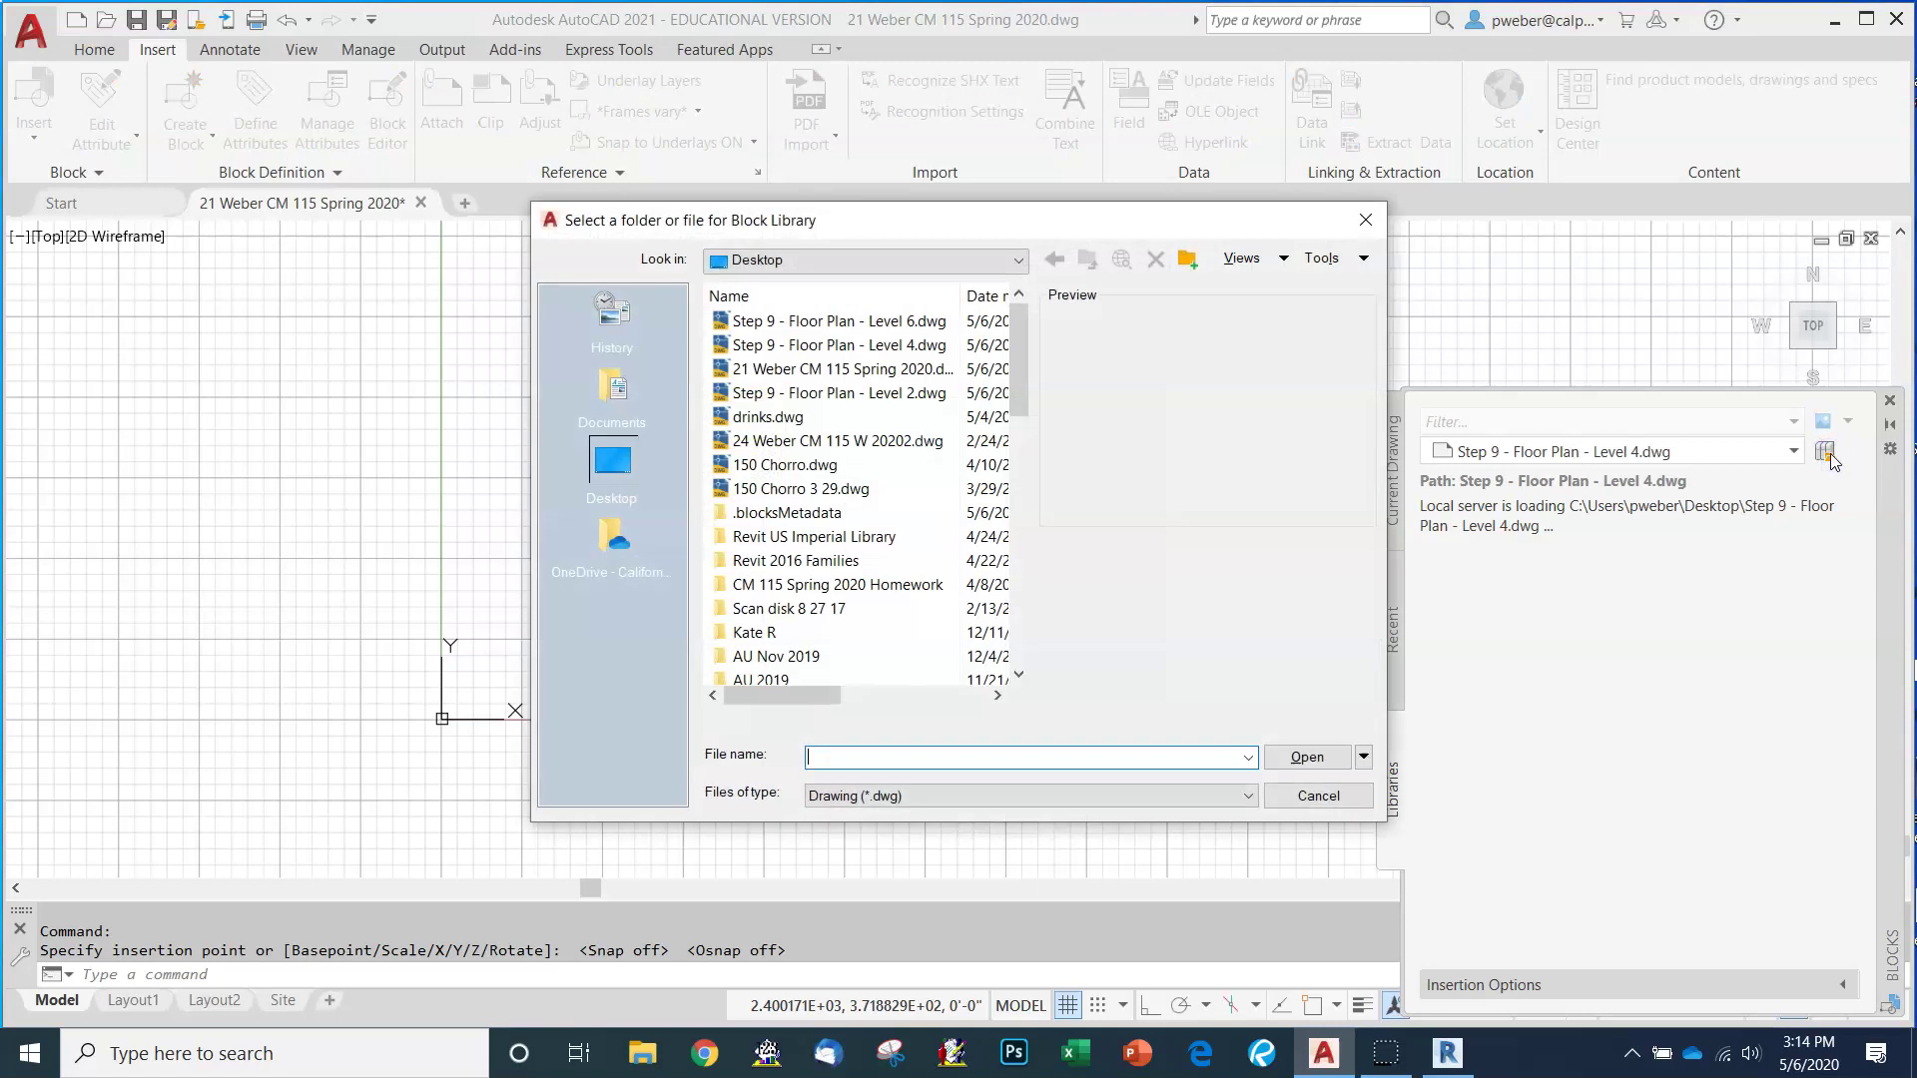
left_click(1697, 474)
left_click(1358, 215)
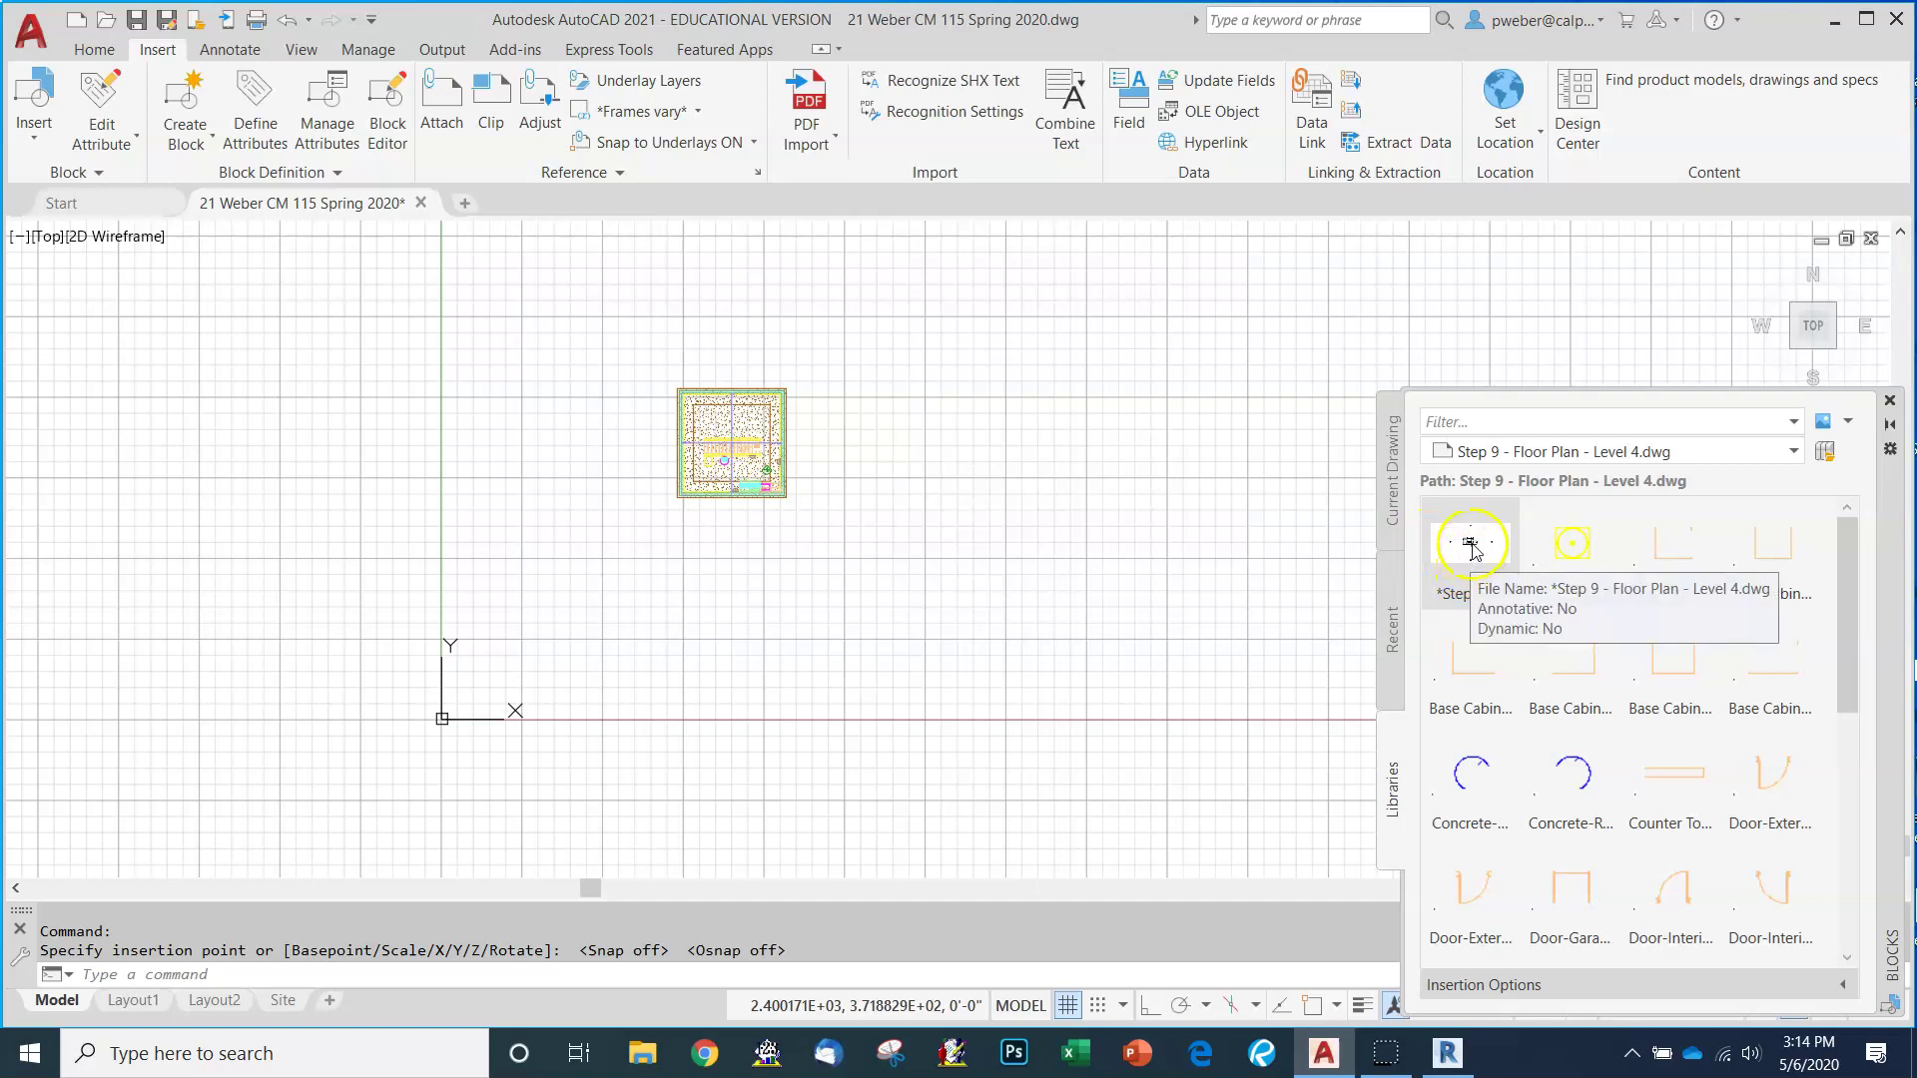
Insert the whole Level 4 floor plan block to the right of the Level 2 plan, redefining the existing block.
left_click_drag(1479, 552, 1165, 471)
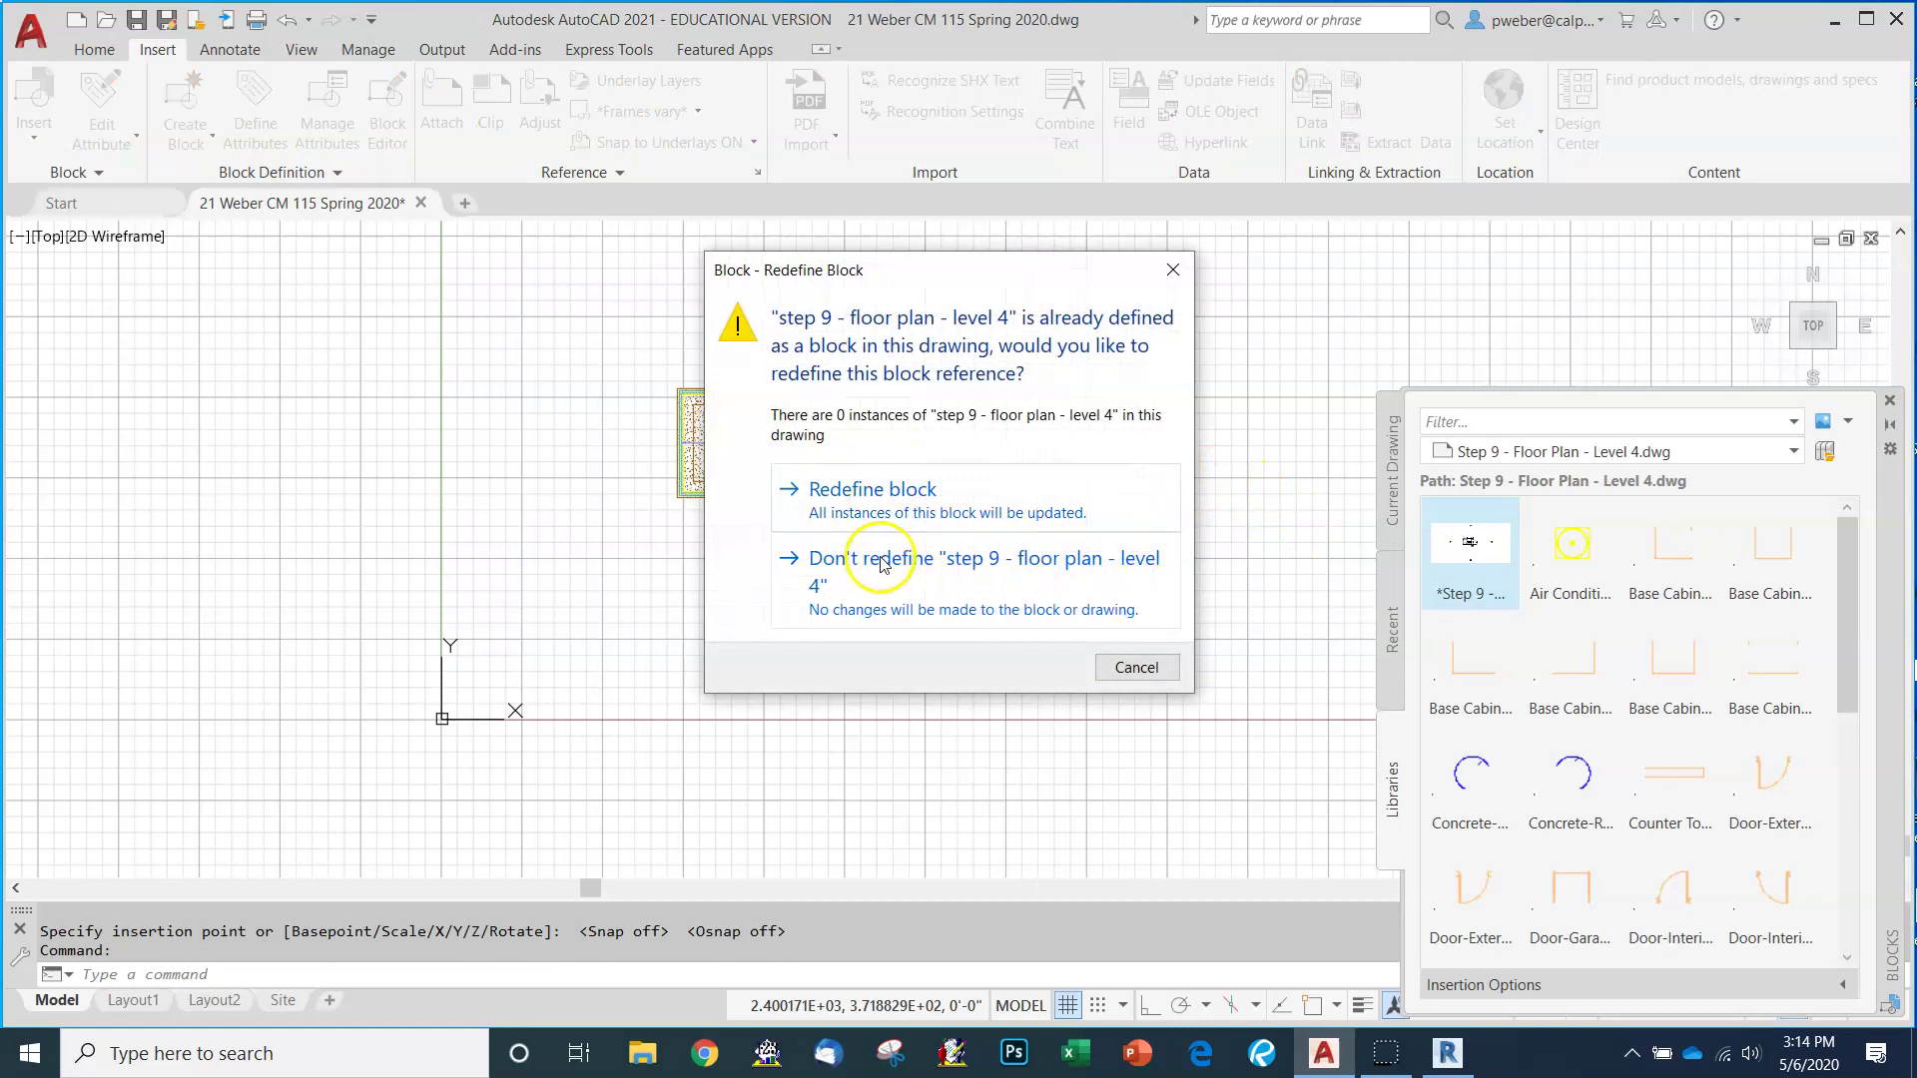
left_click(886, 520)
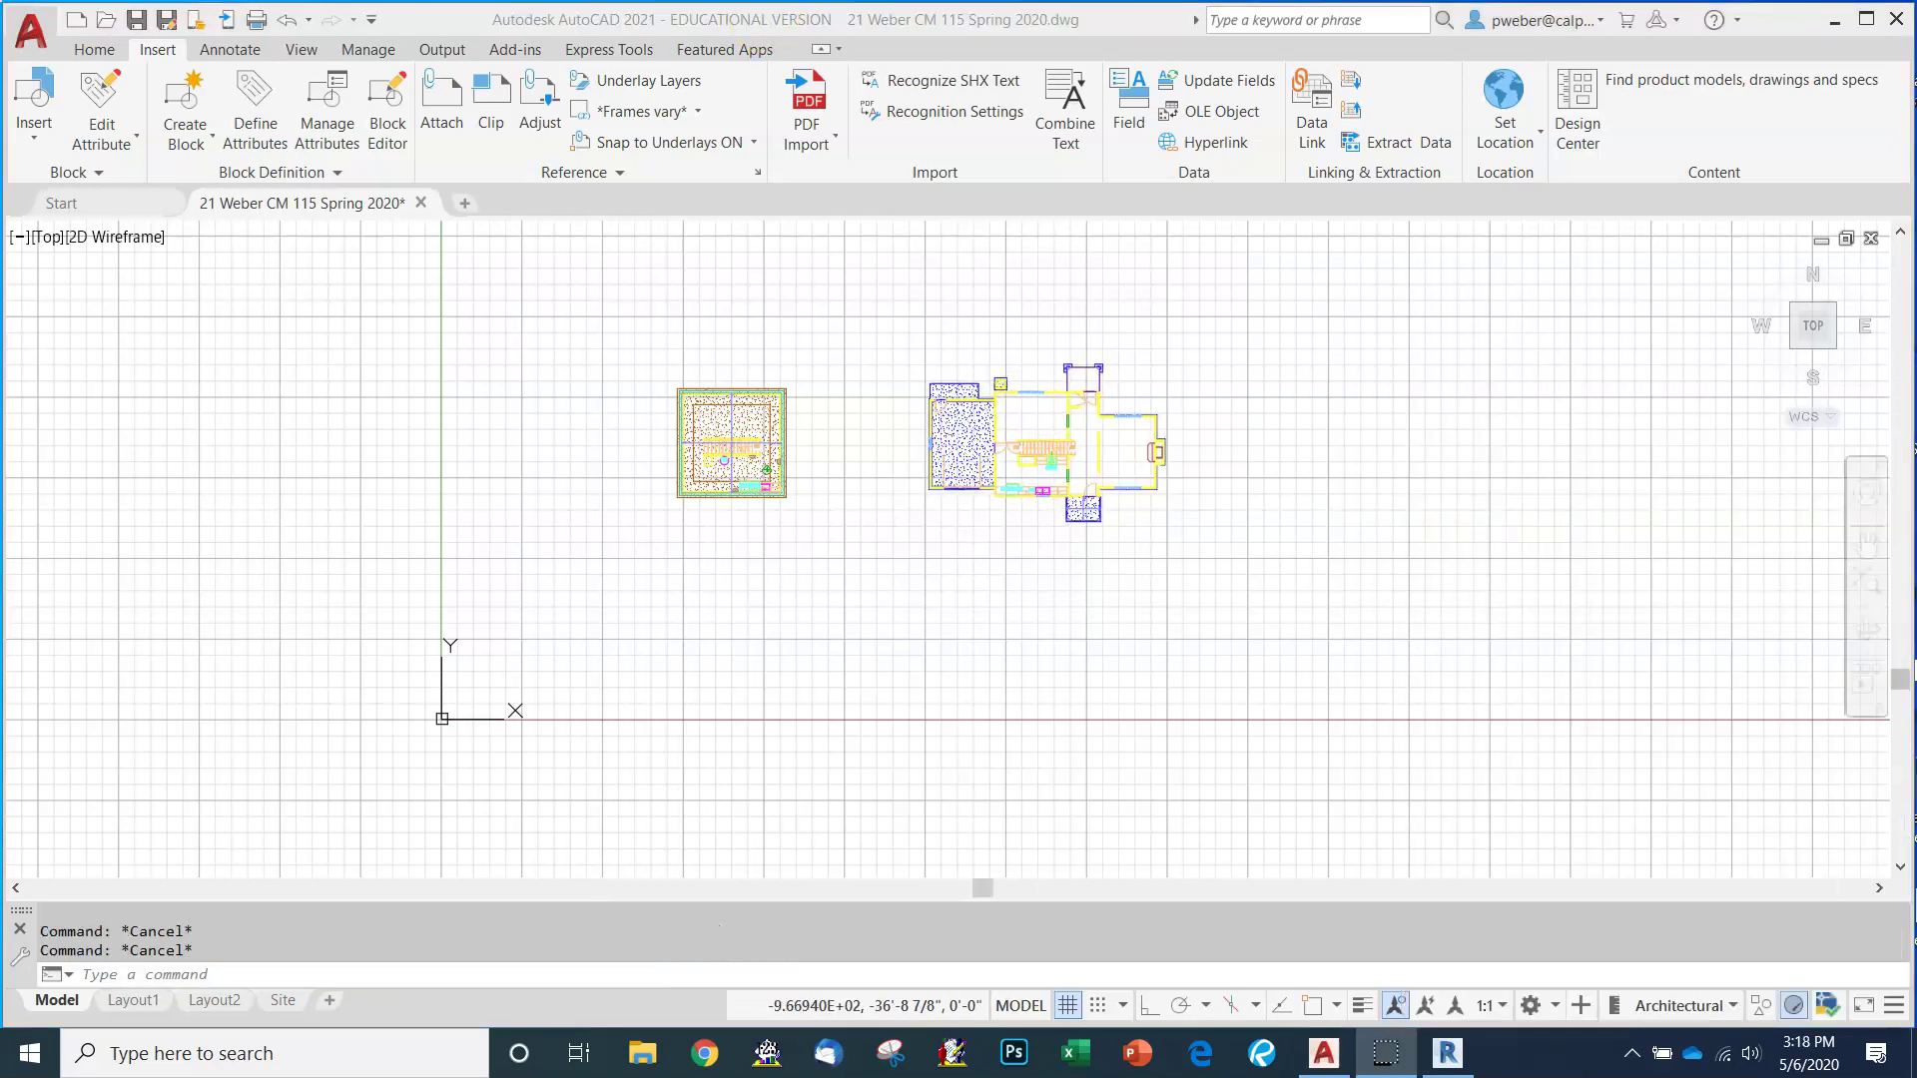
Load "Step 9 - Floor Plan - Level 6.dwg" from the Desktop as the block library.
left_click(30, 118)
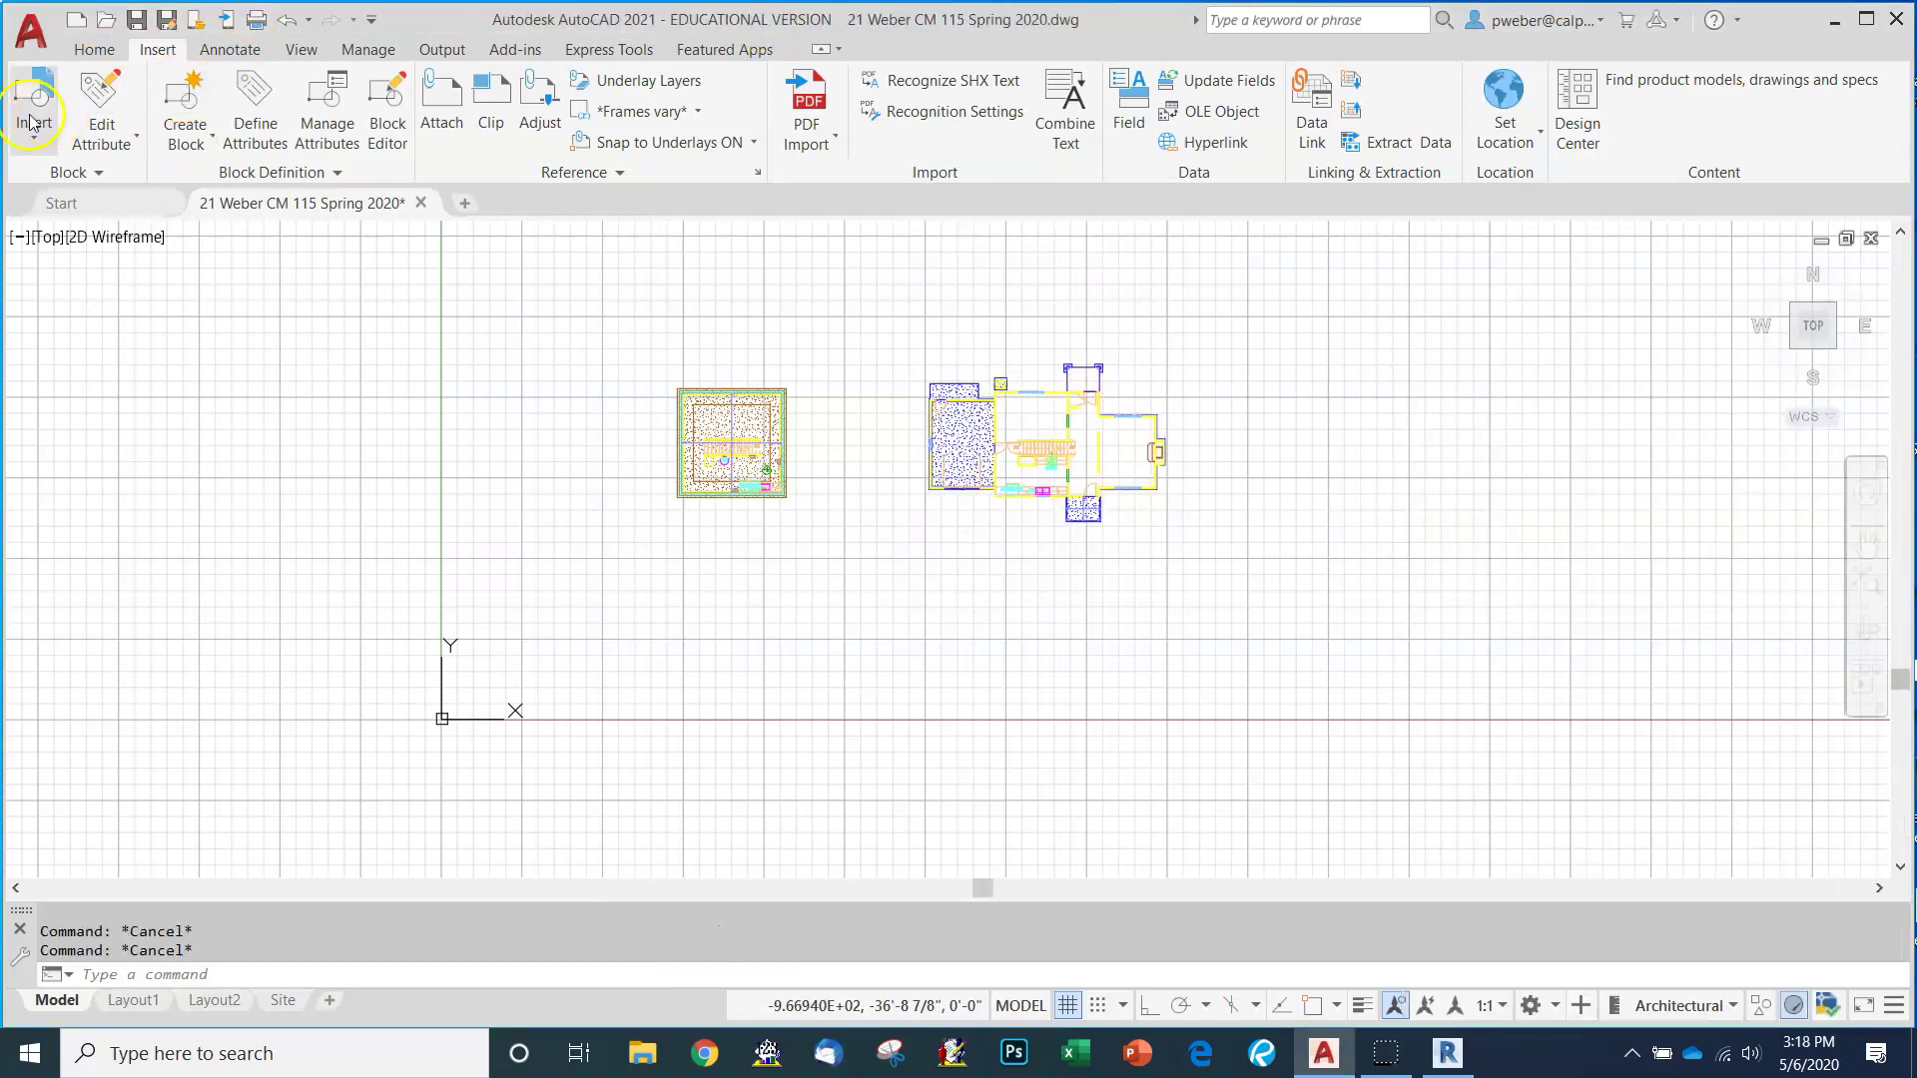
left_click(54, 173)
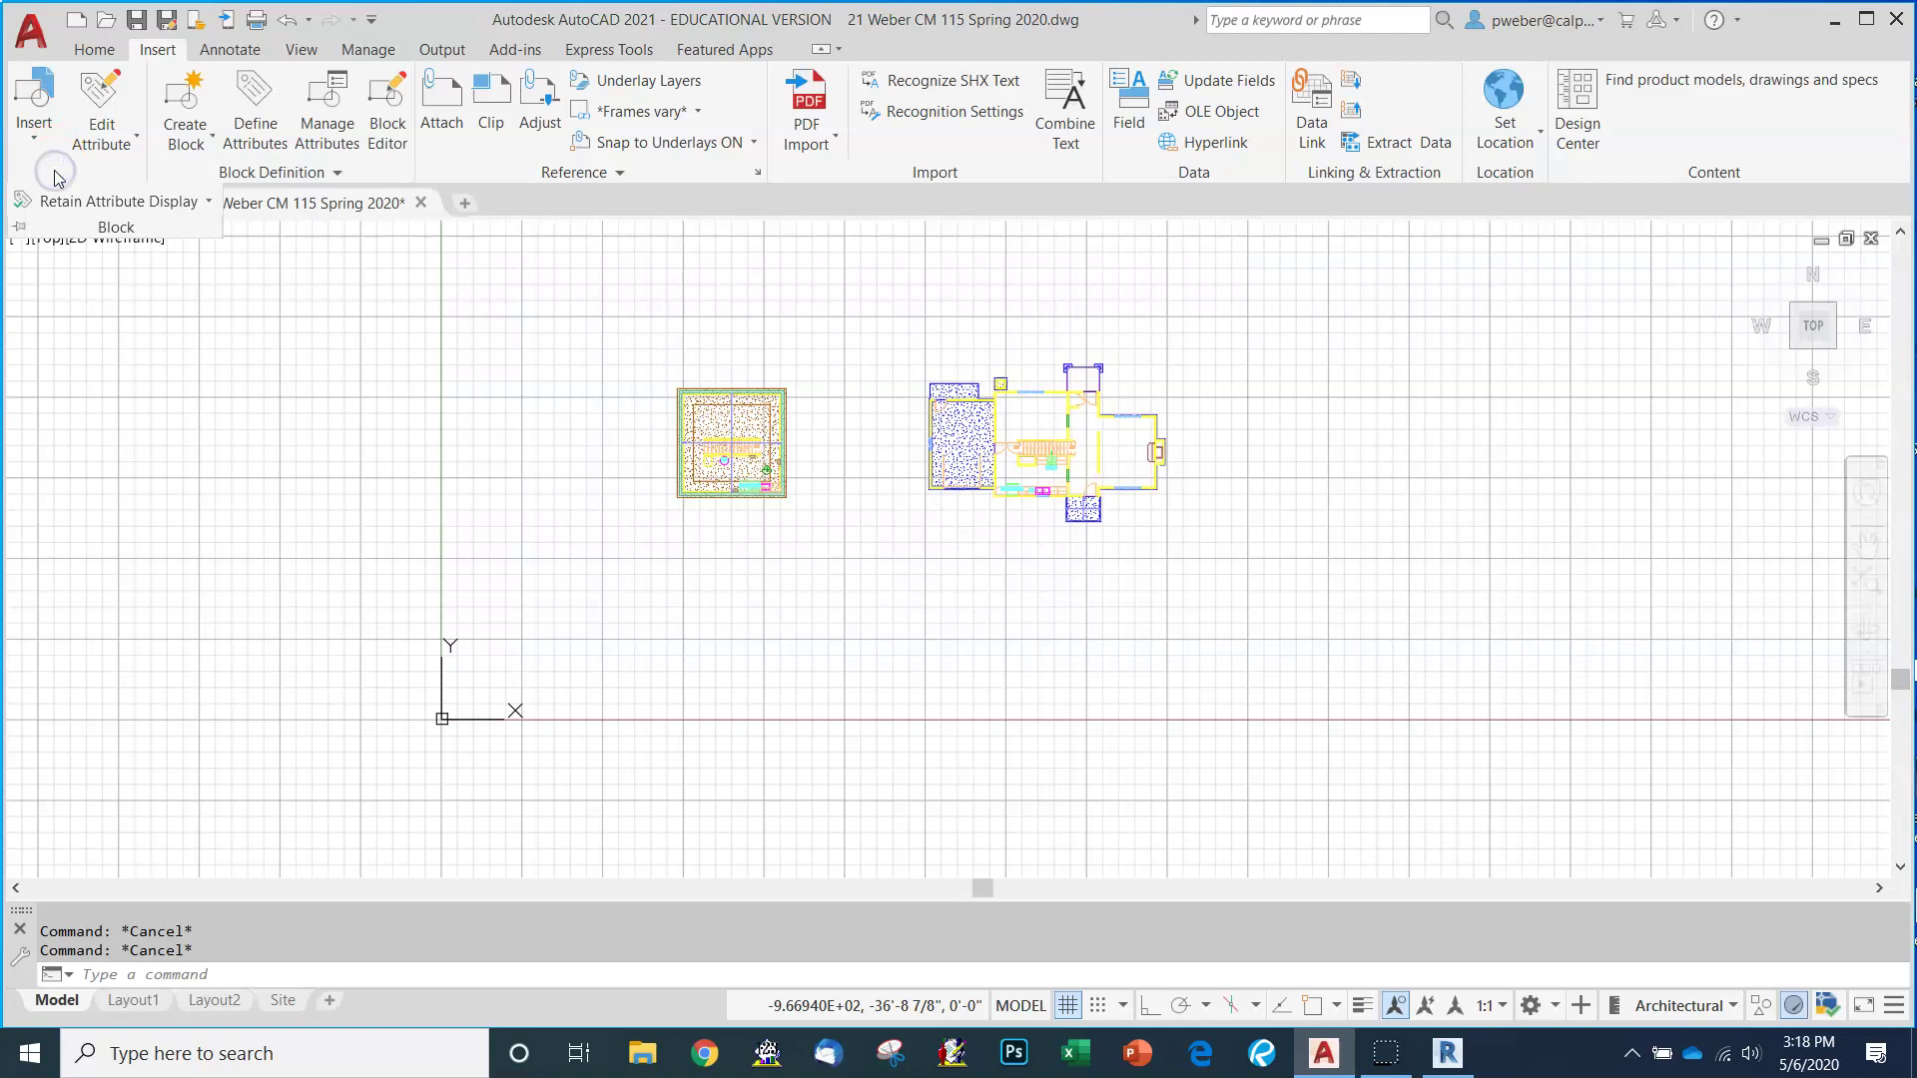
left_click(33, 125)
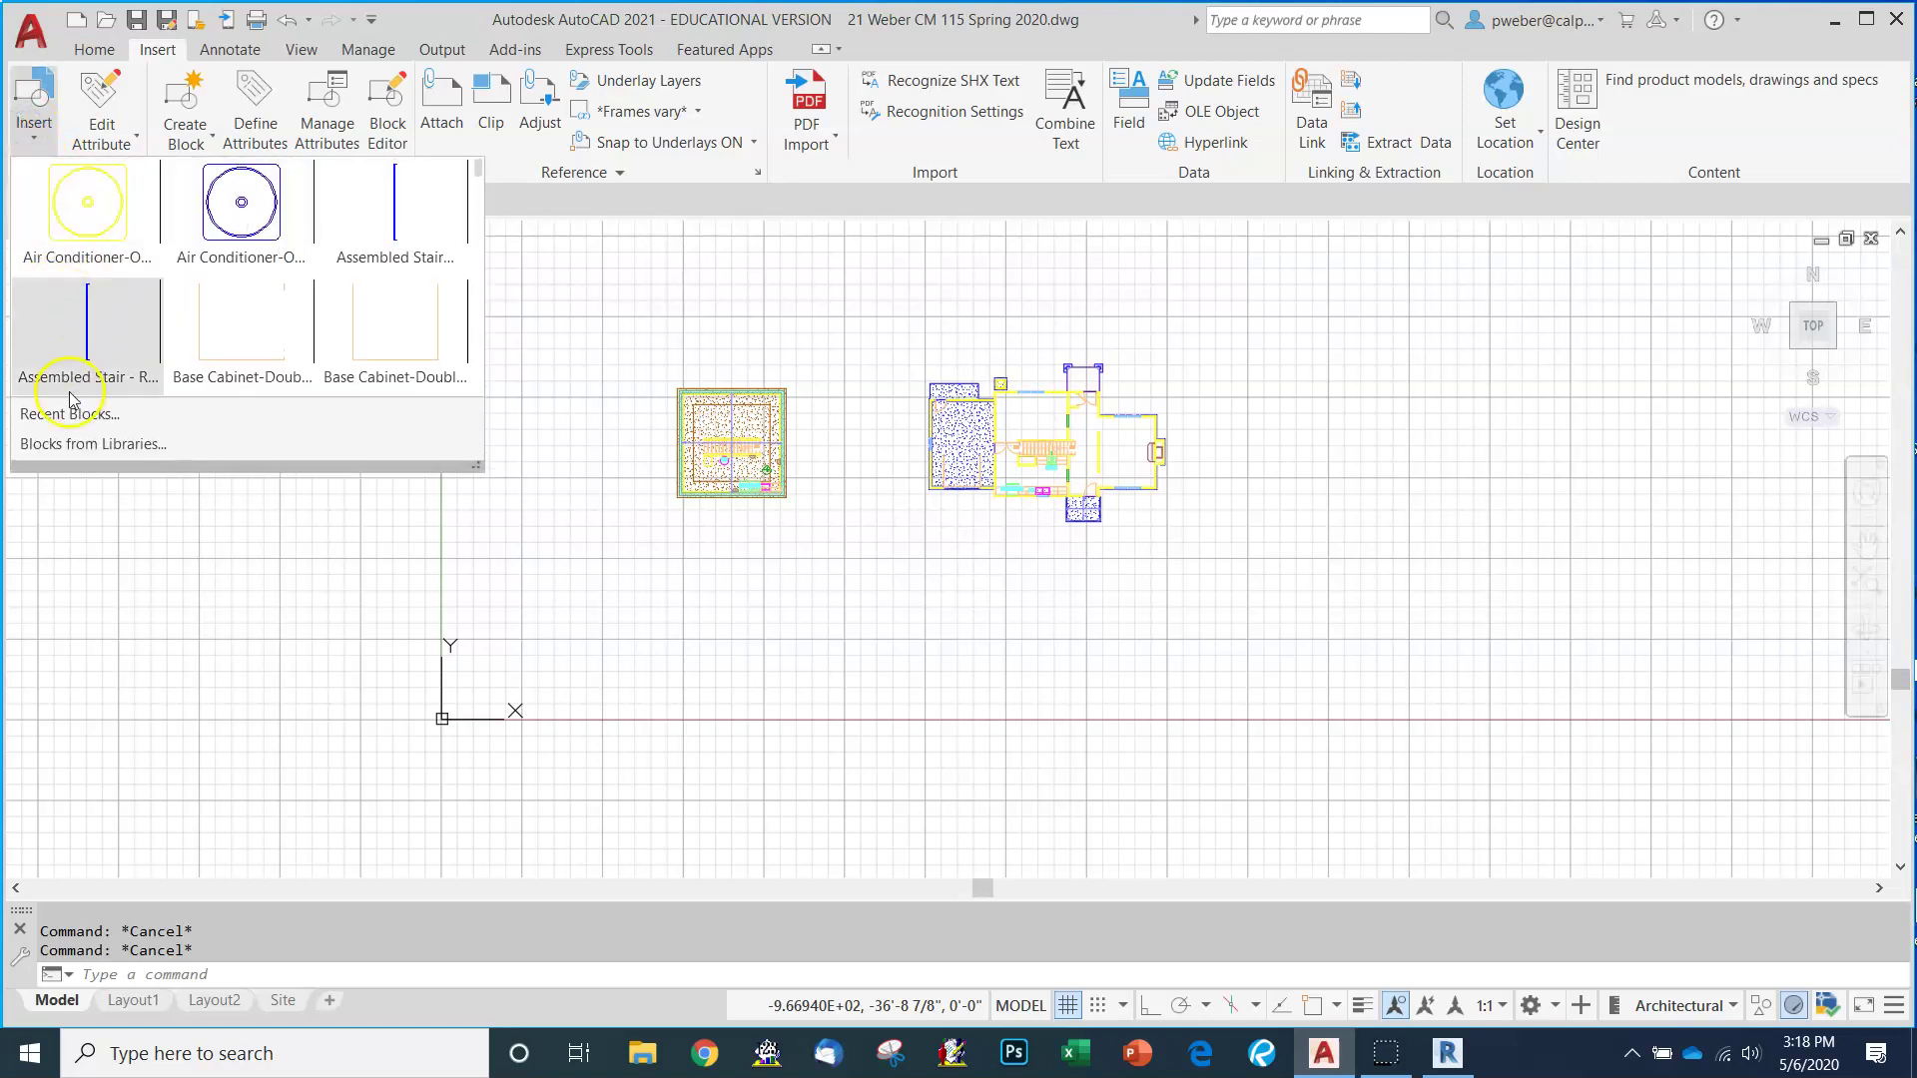
left_click(110, 444)
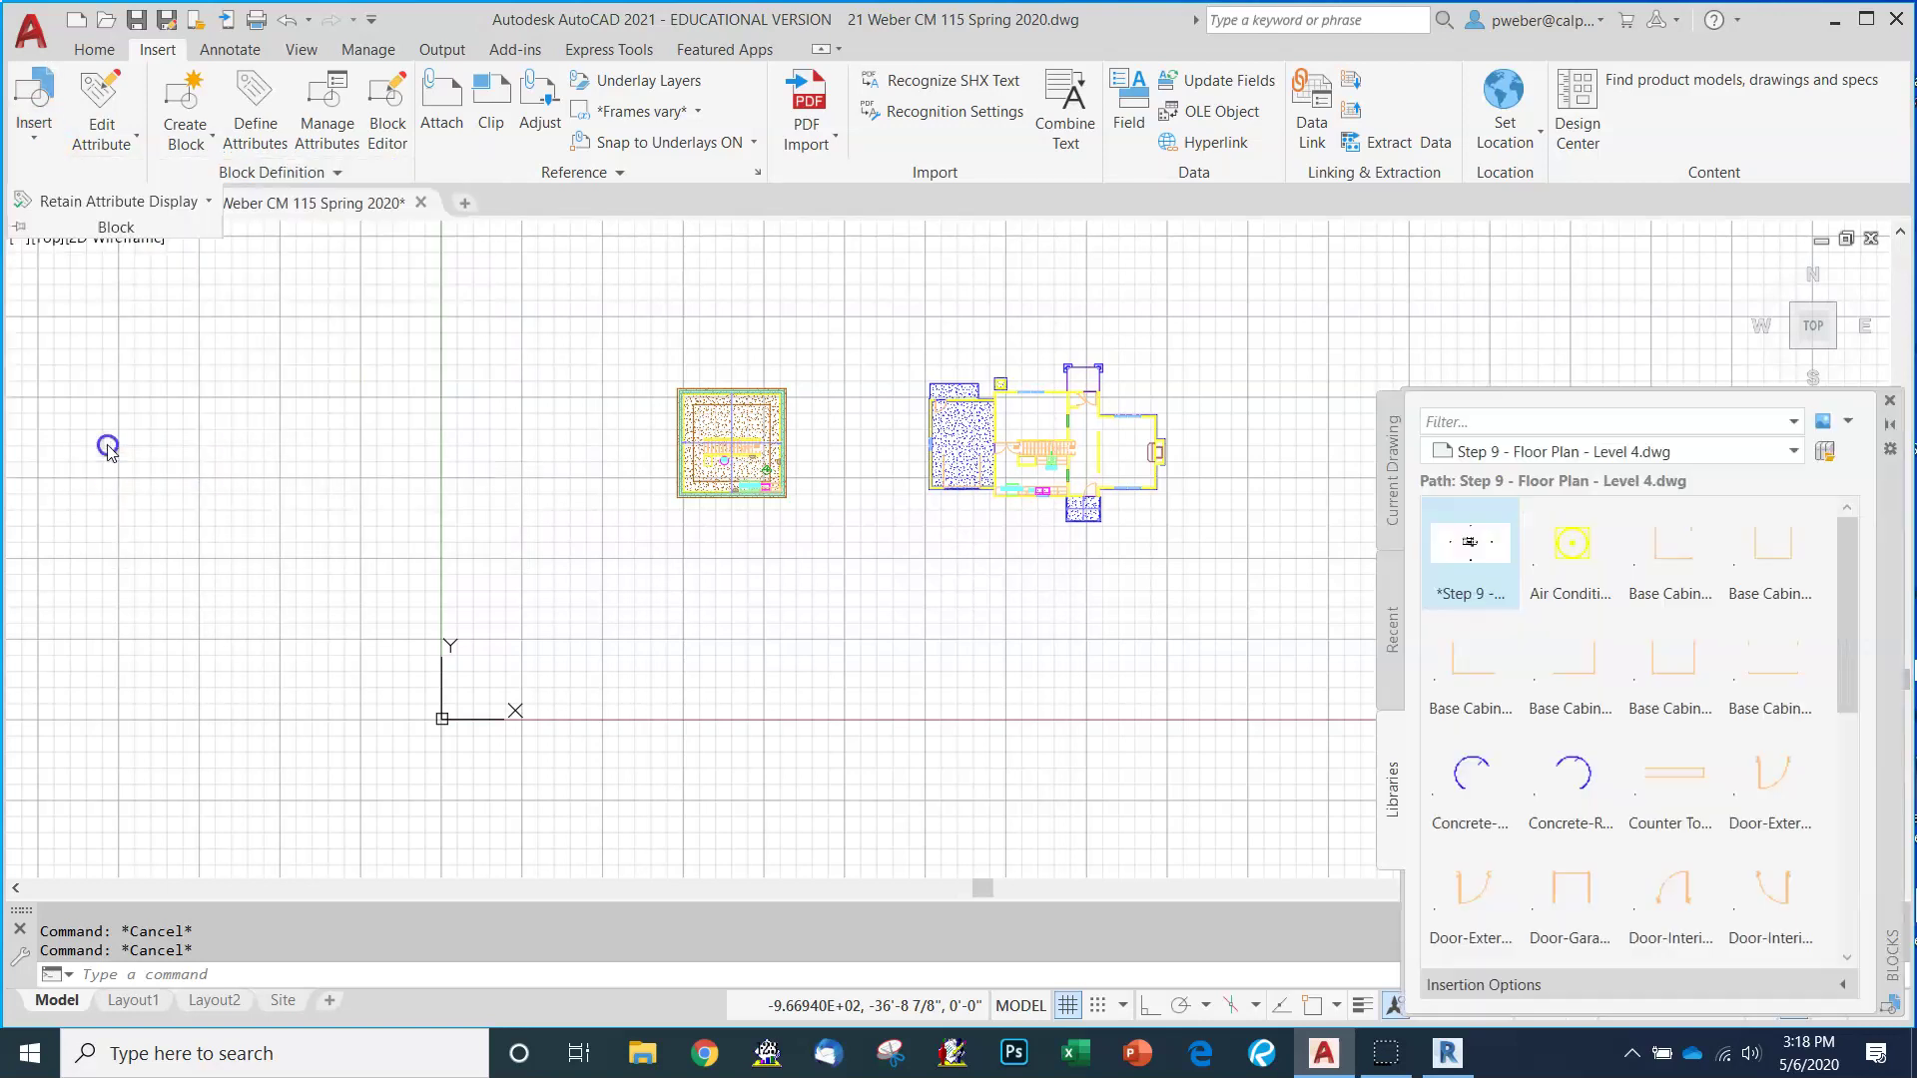
left_click(1833, 457)
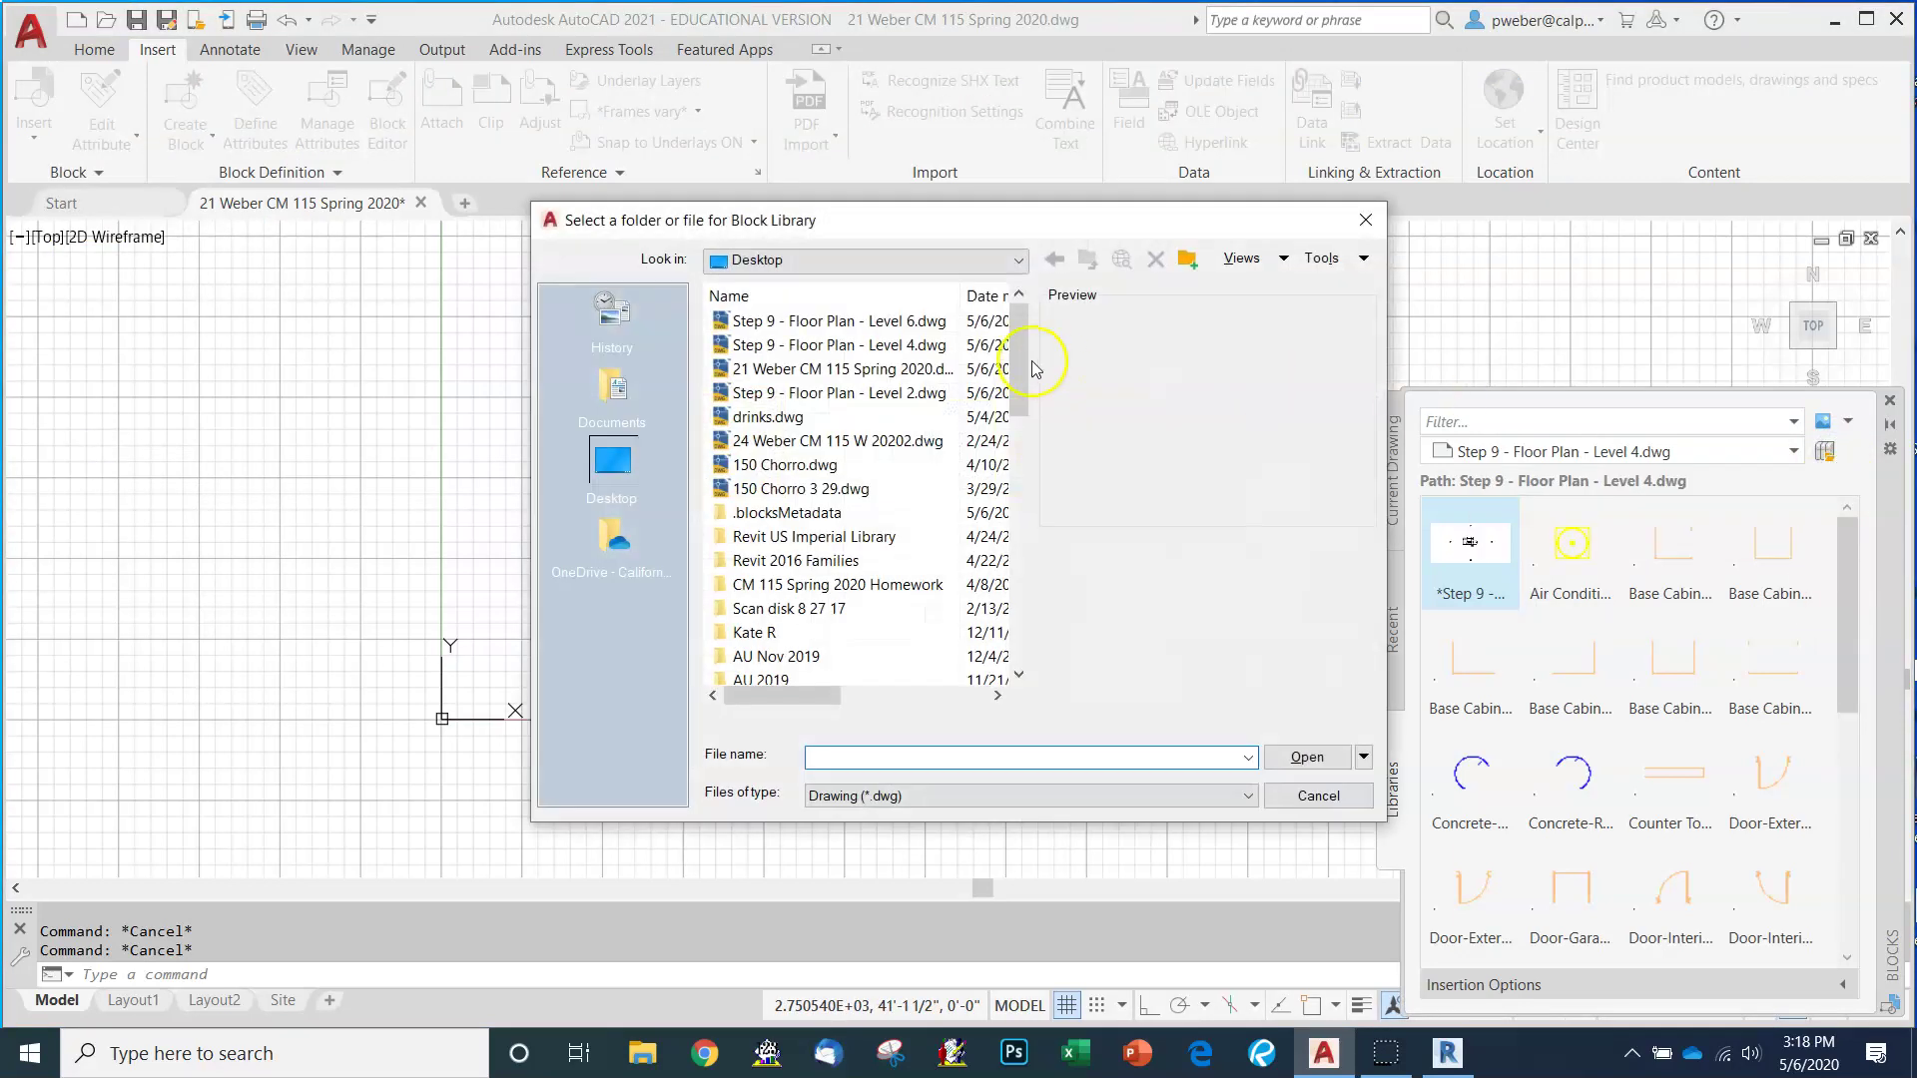
left_click(908, 323)
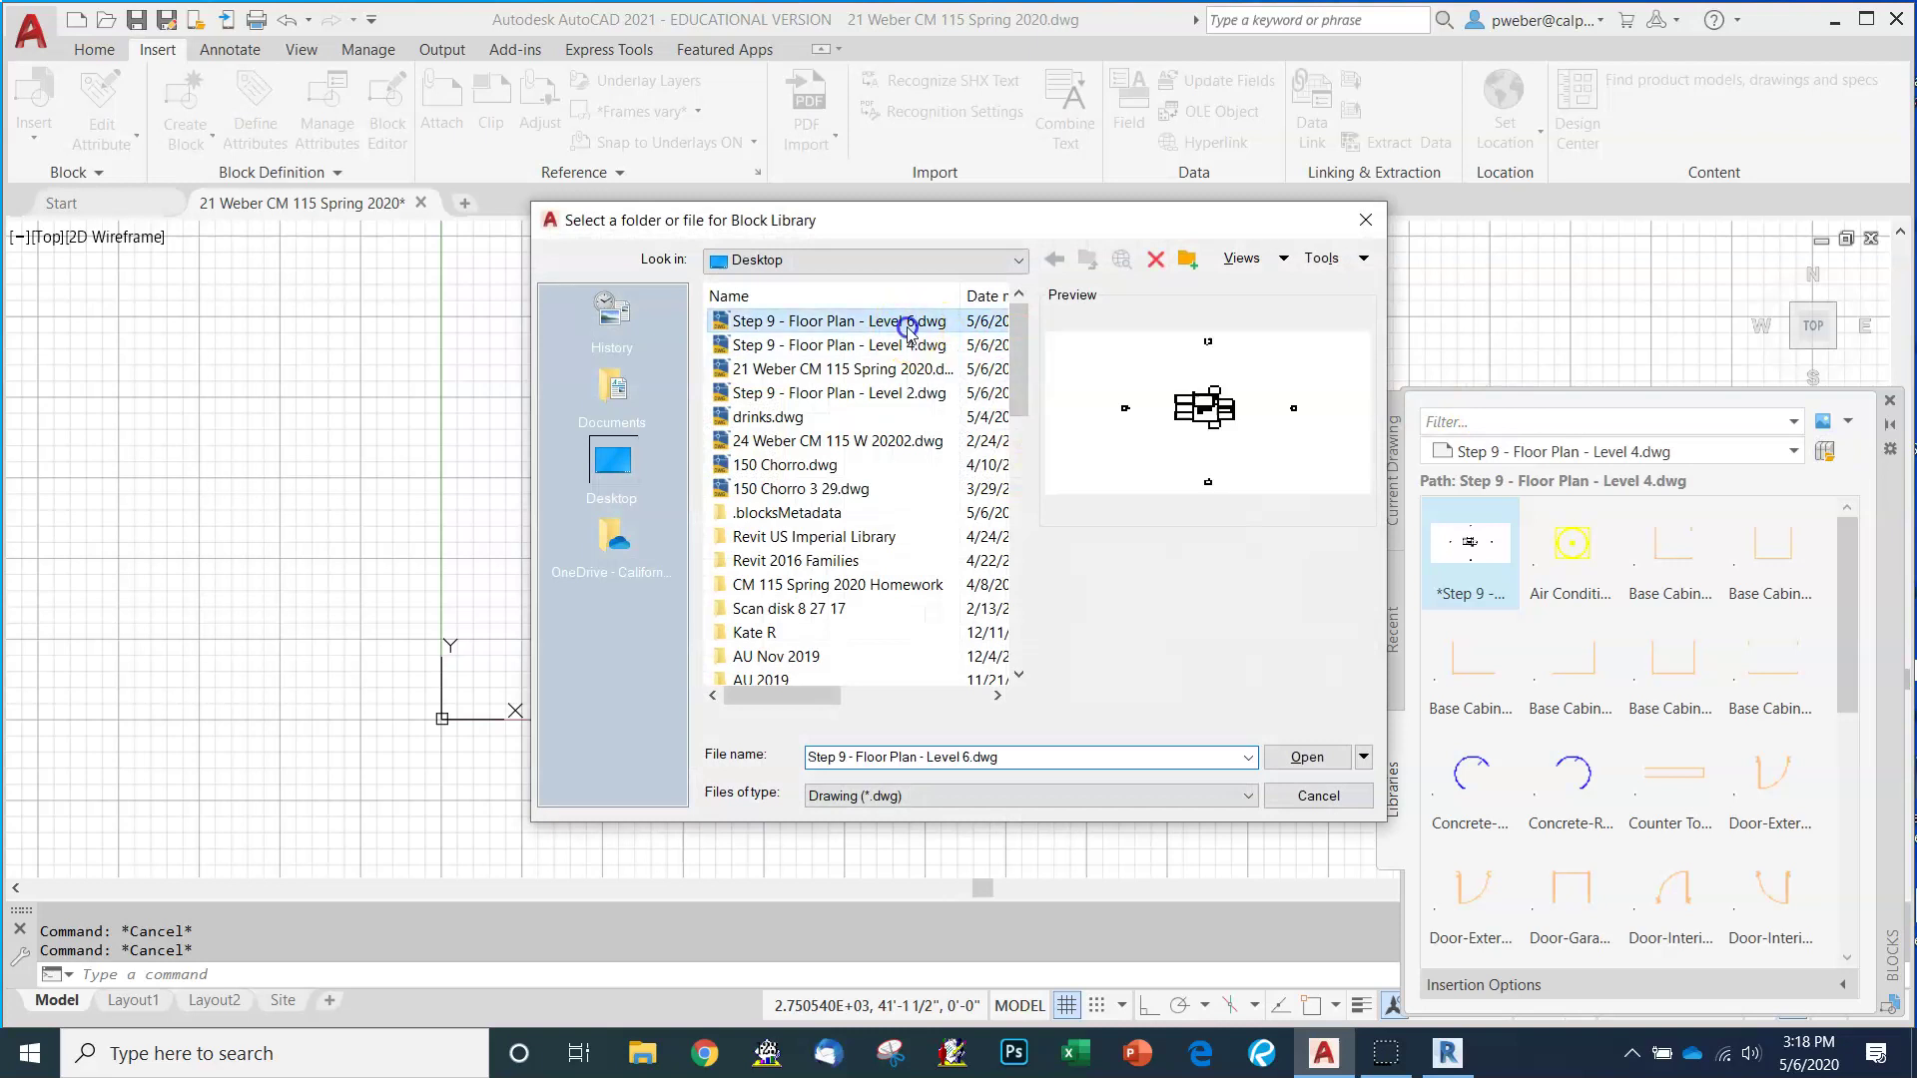
left_click(1306, 758)
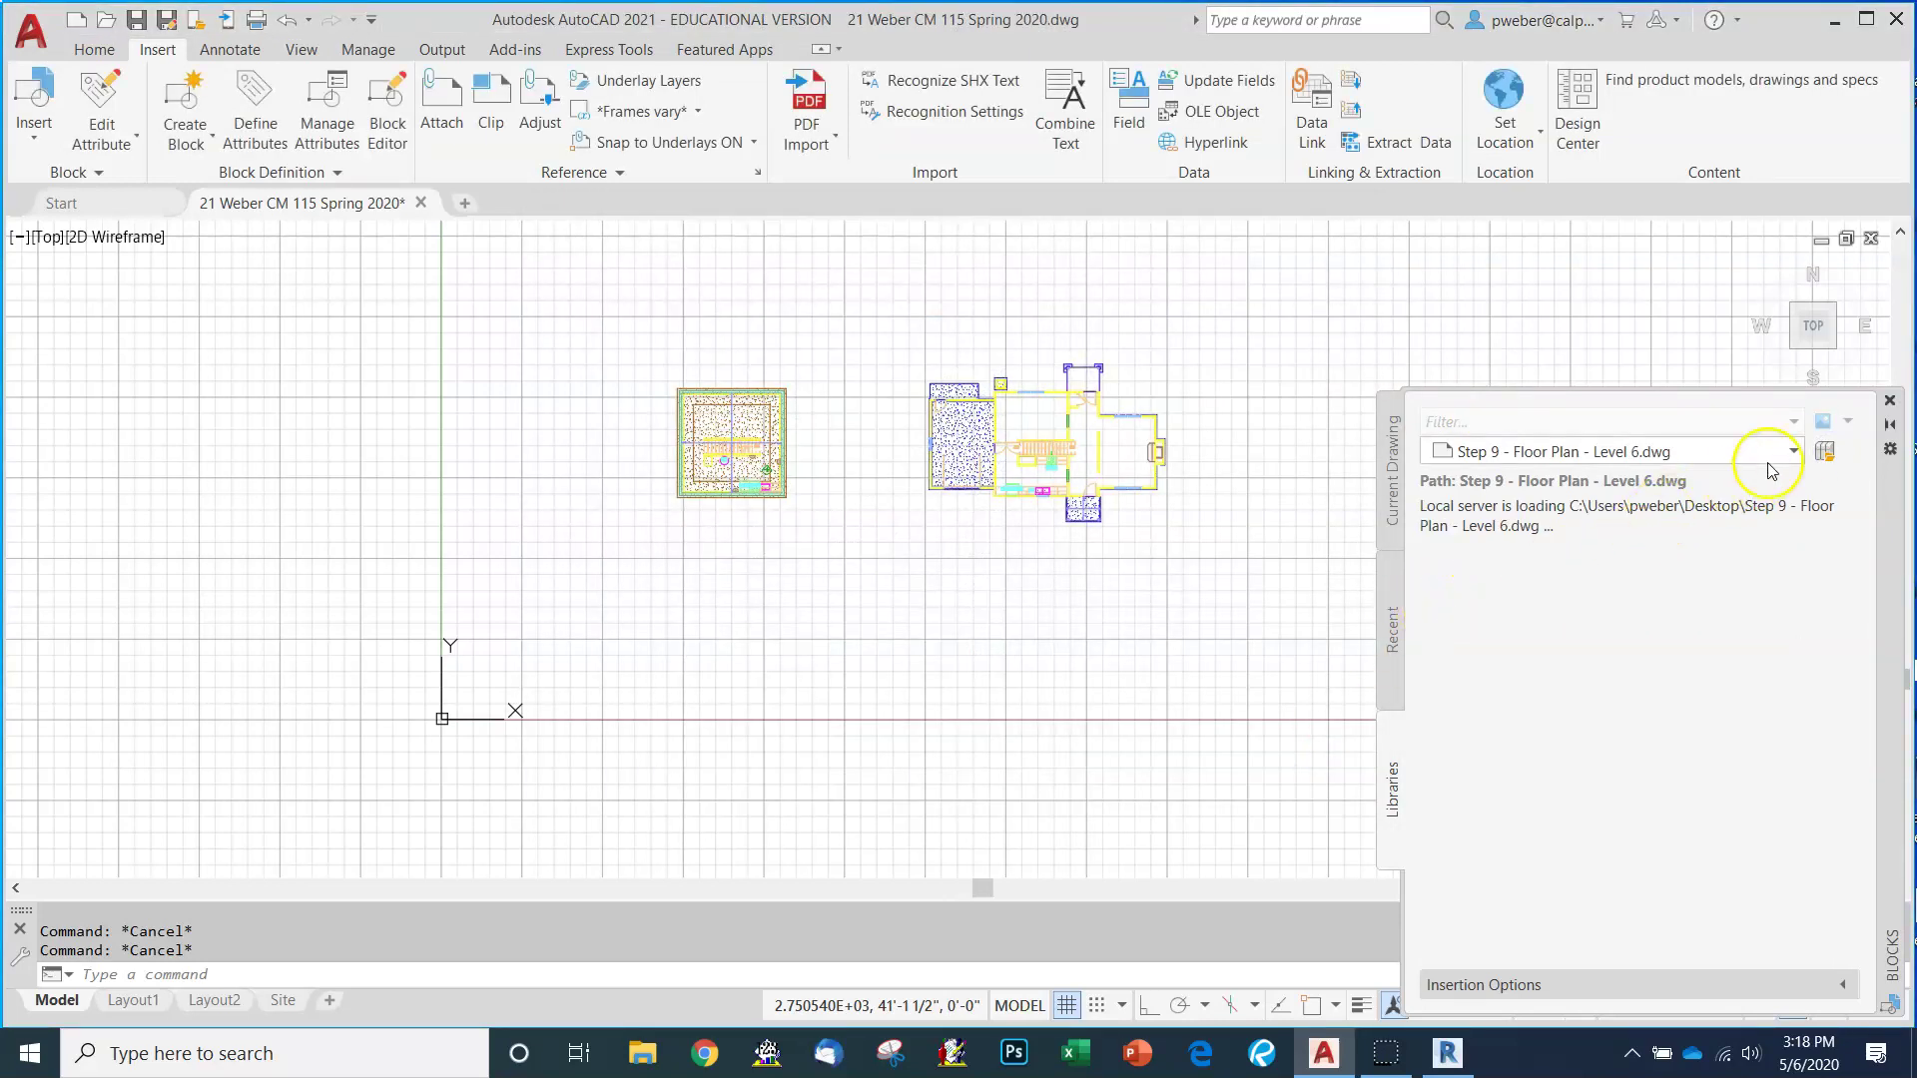
left_click(1826, 453)
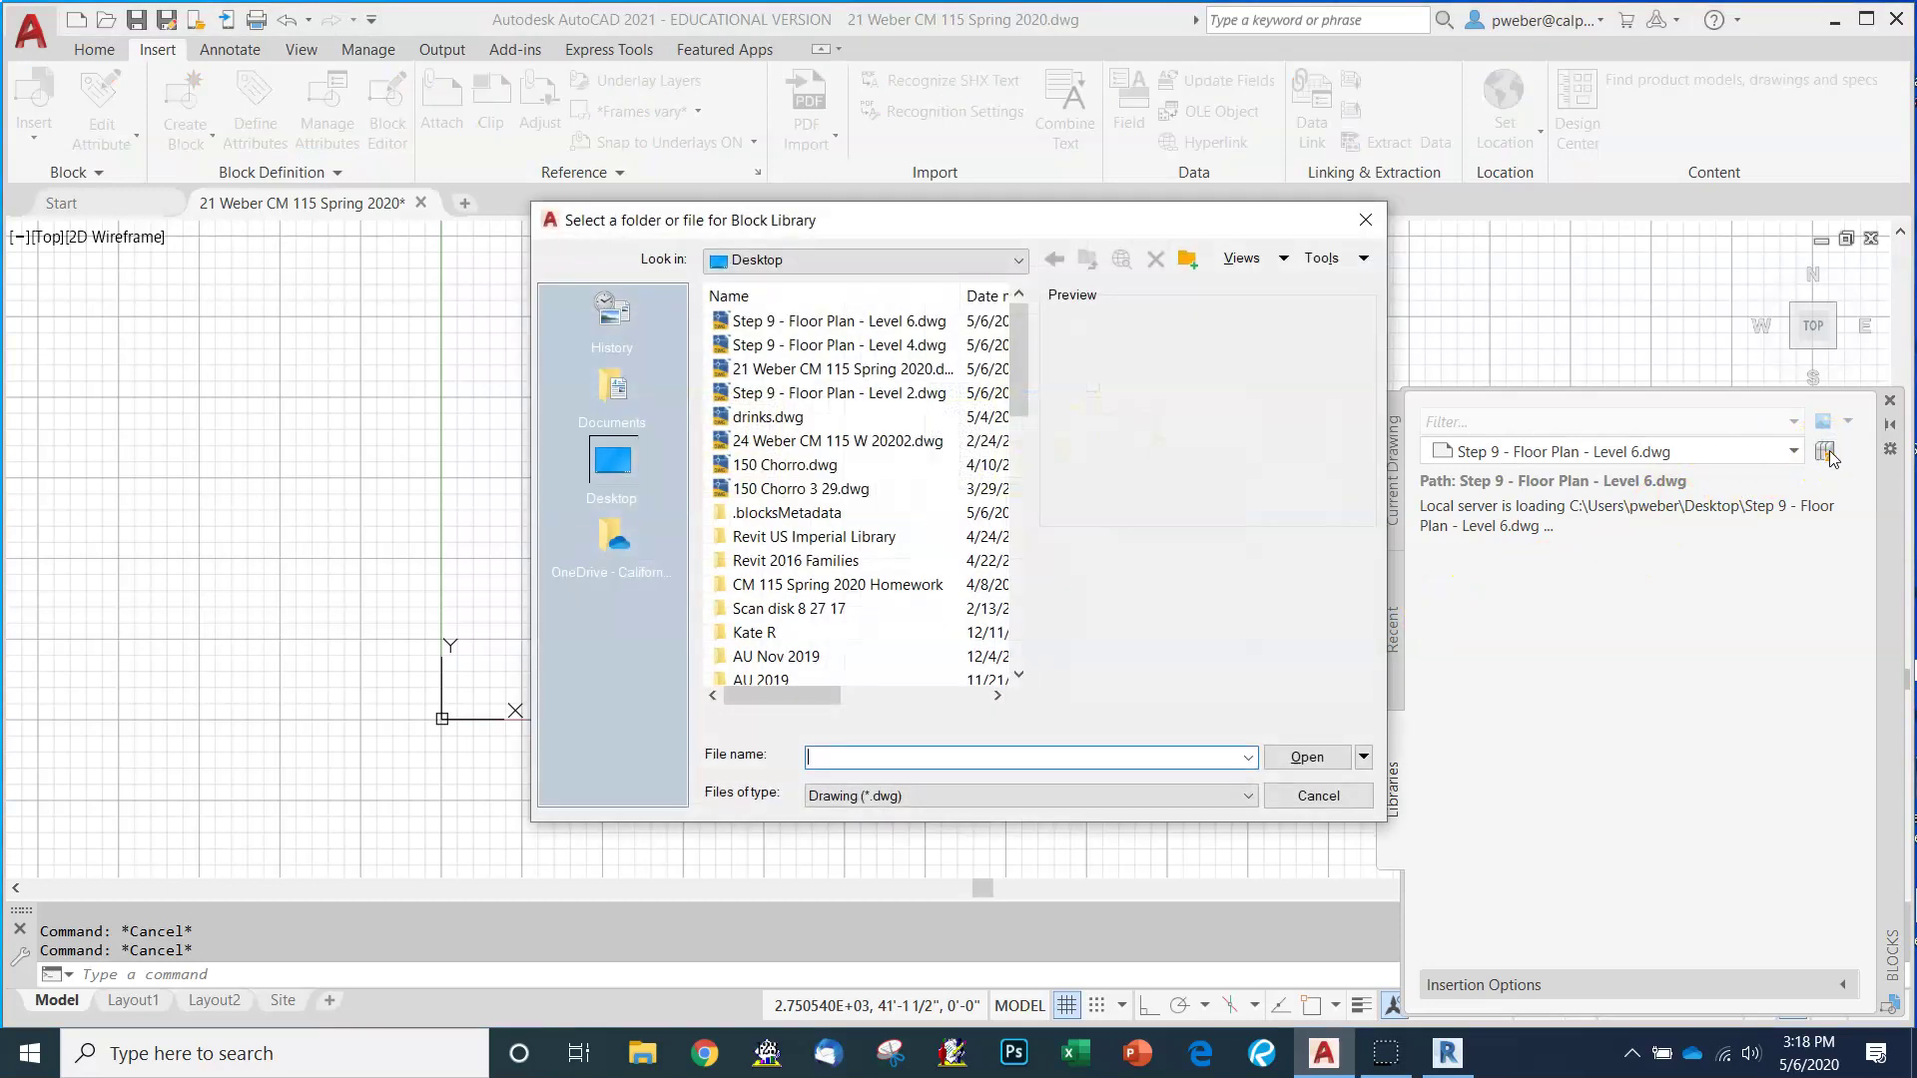
left_click(1365, 219)
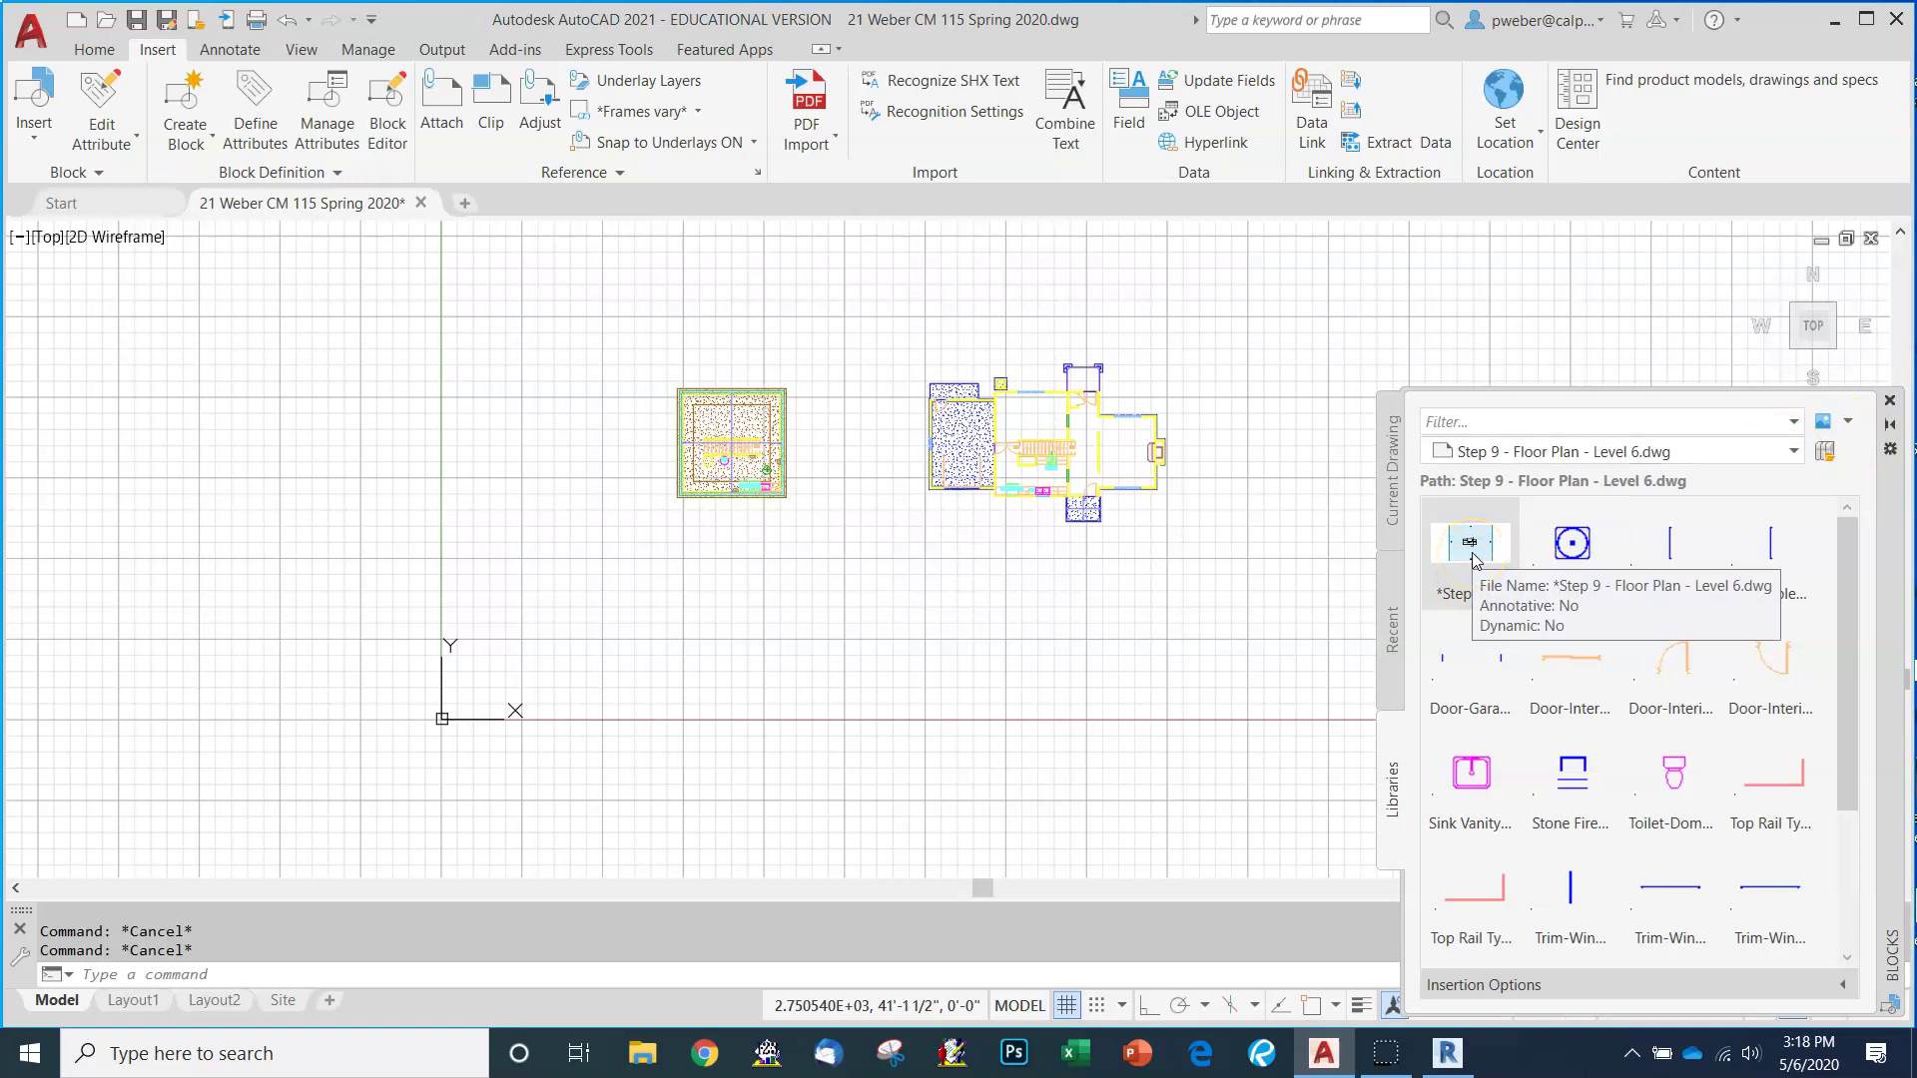
Insert the whole Level 6 floor plan block directly below the Level 4 plan, redefining the existing block, and close the block library.
left_click_drag(1473, 559, 1198, 597)
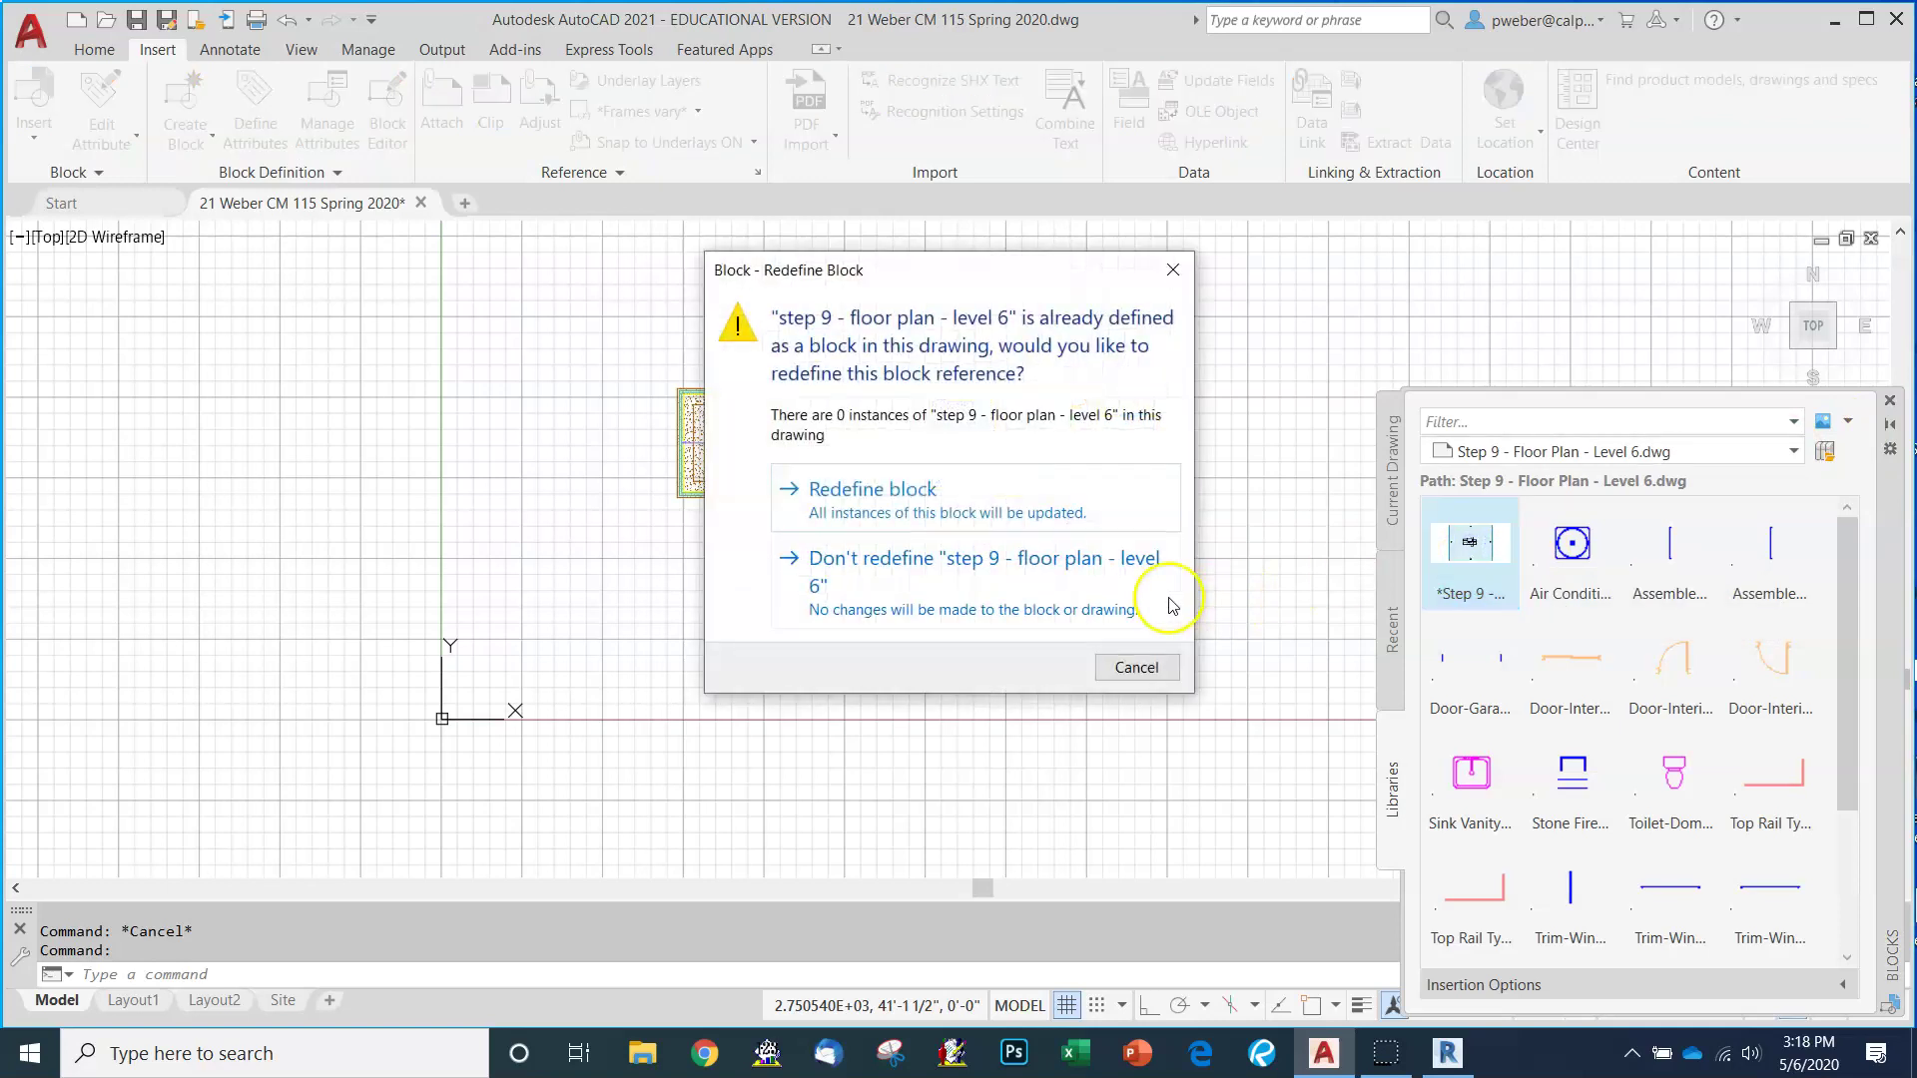
left_click(903, 494)
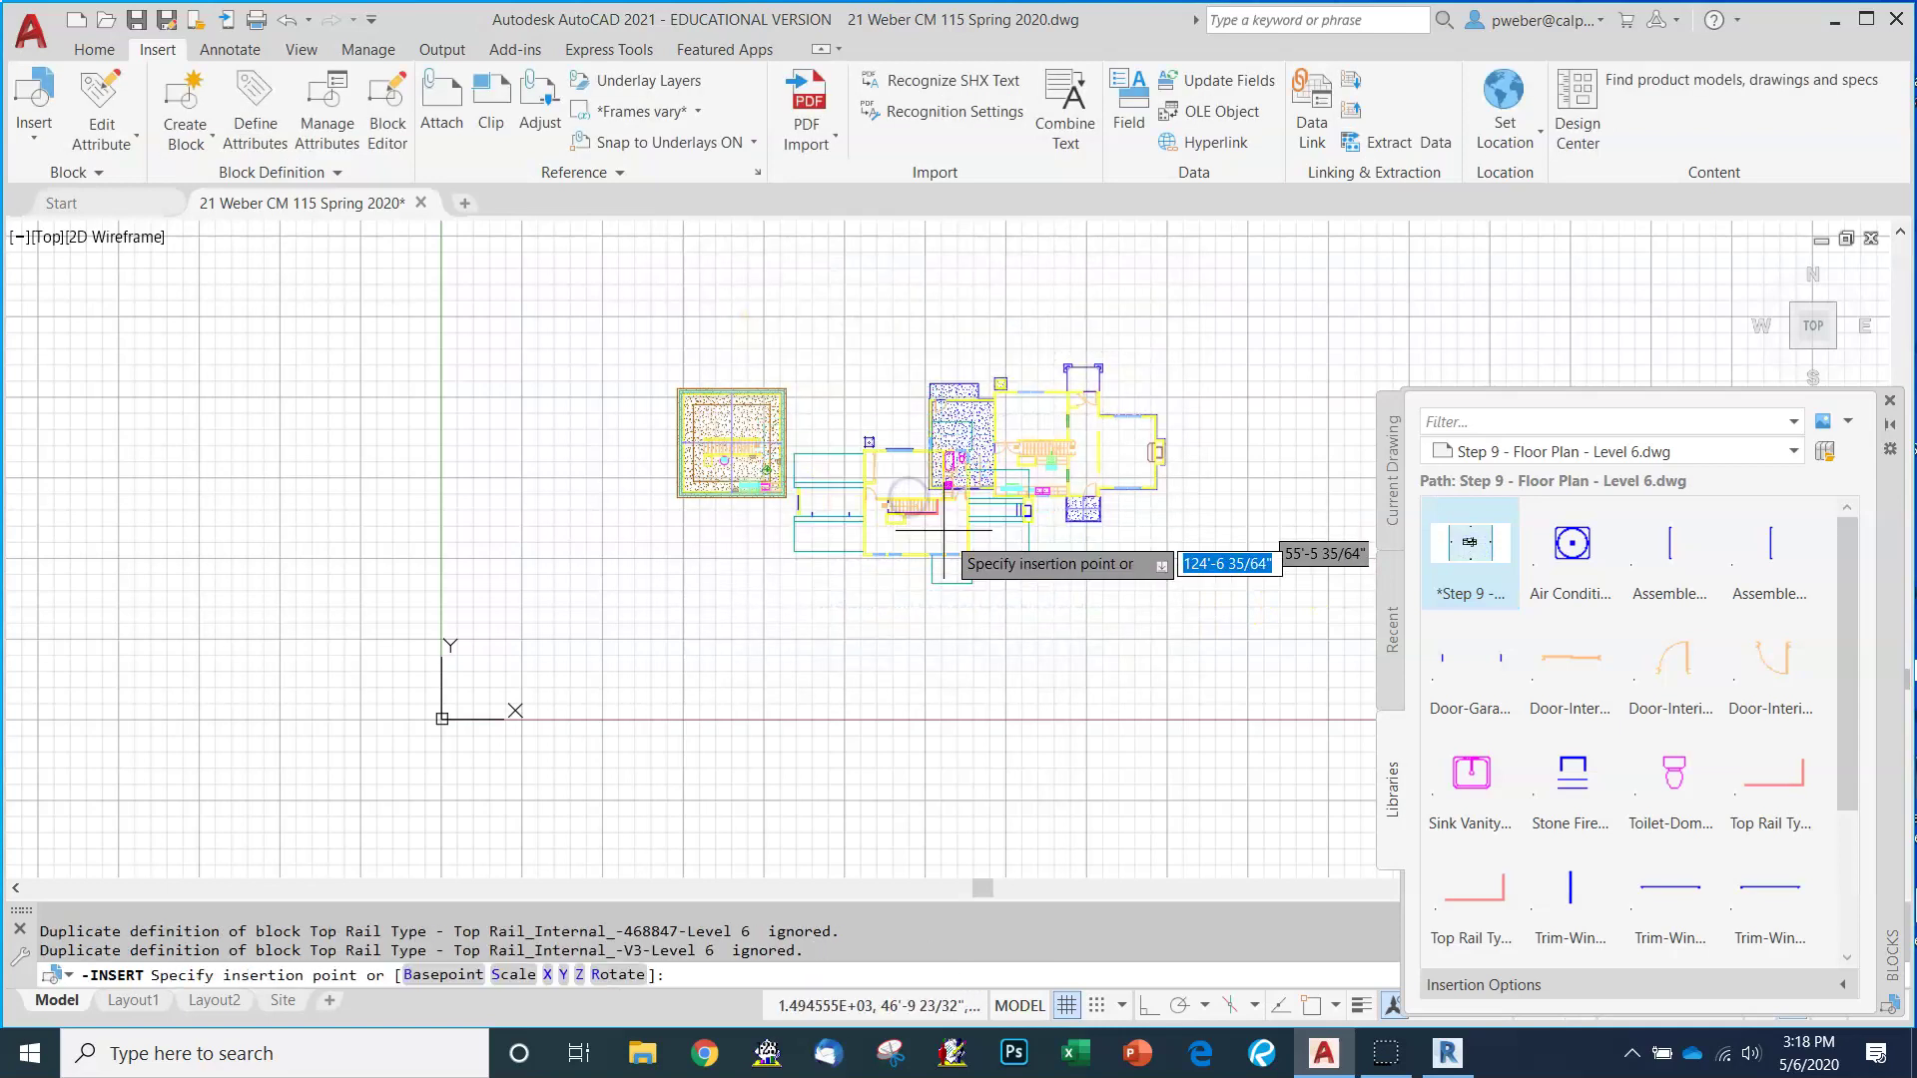
left_click(1079, 650)
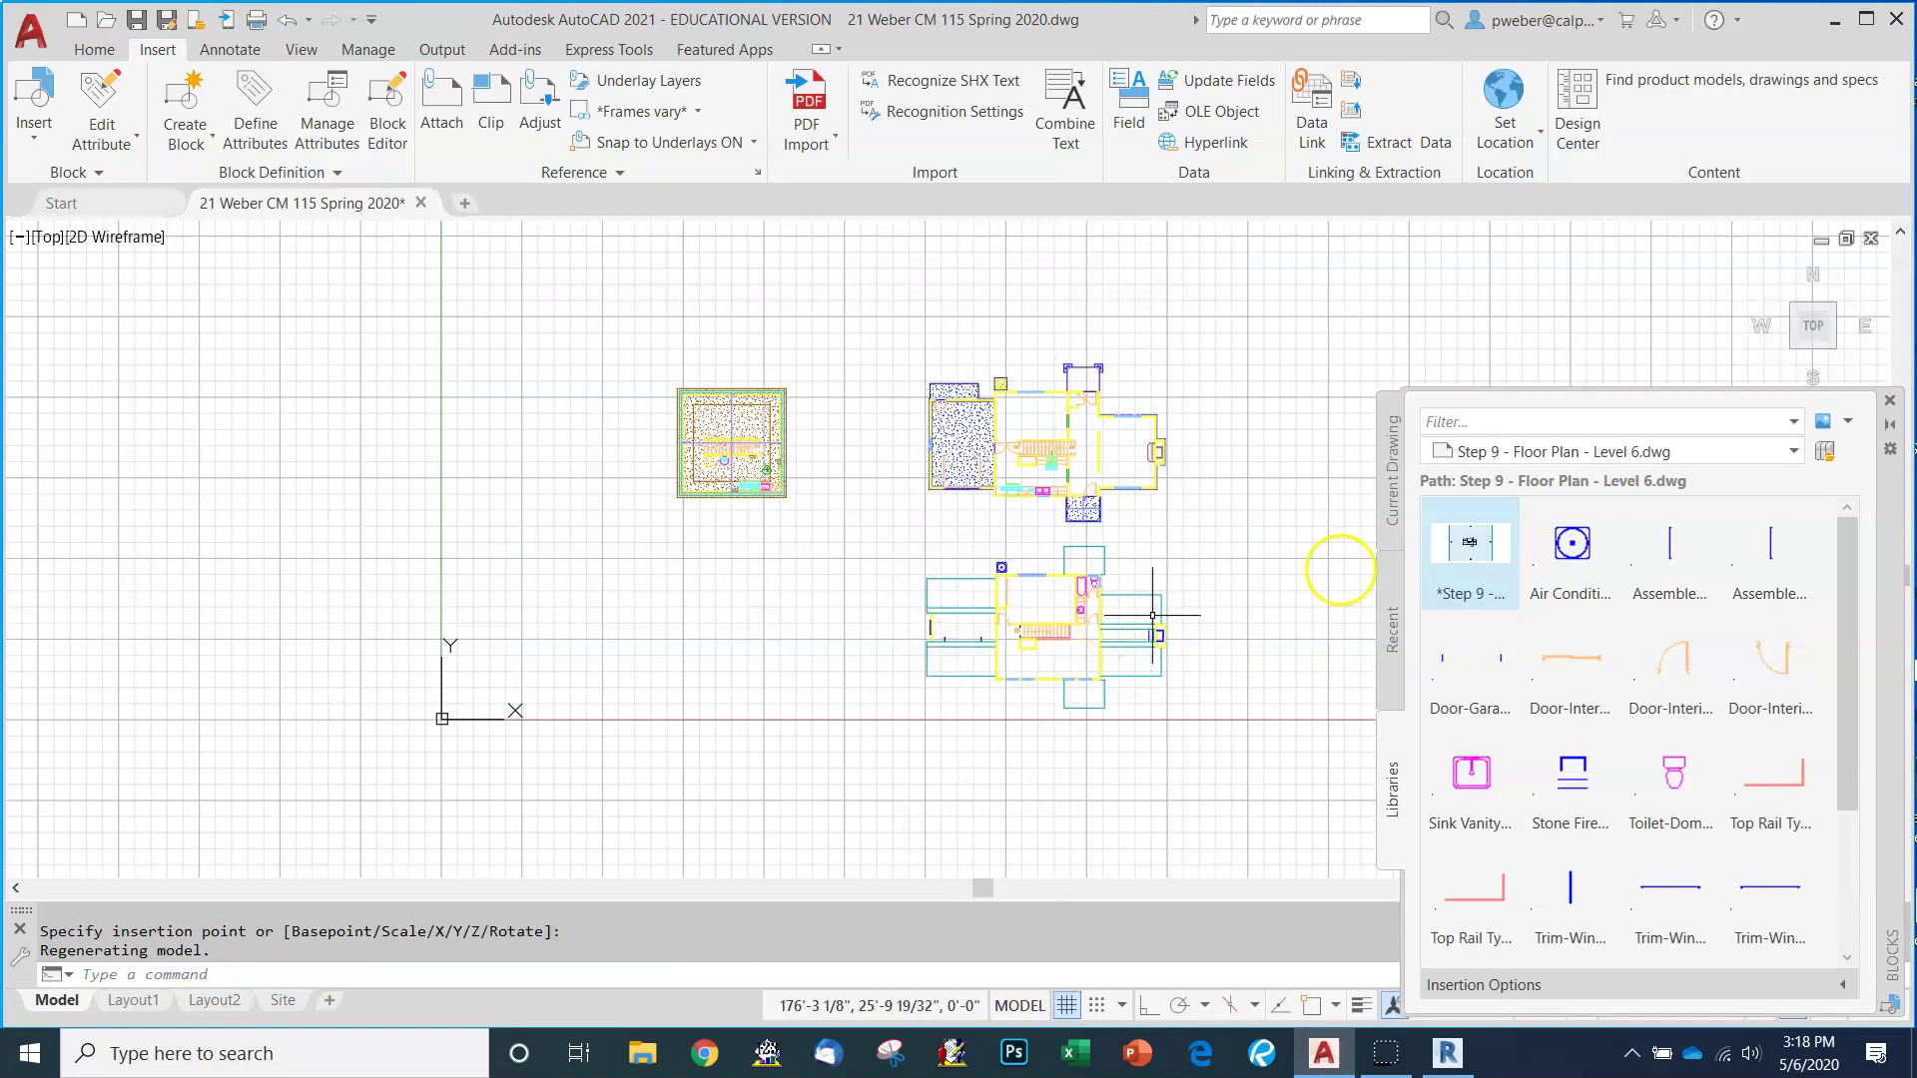
left_click(1891, 403)
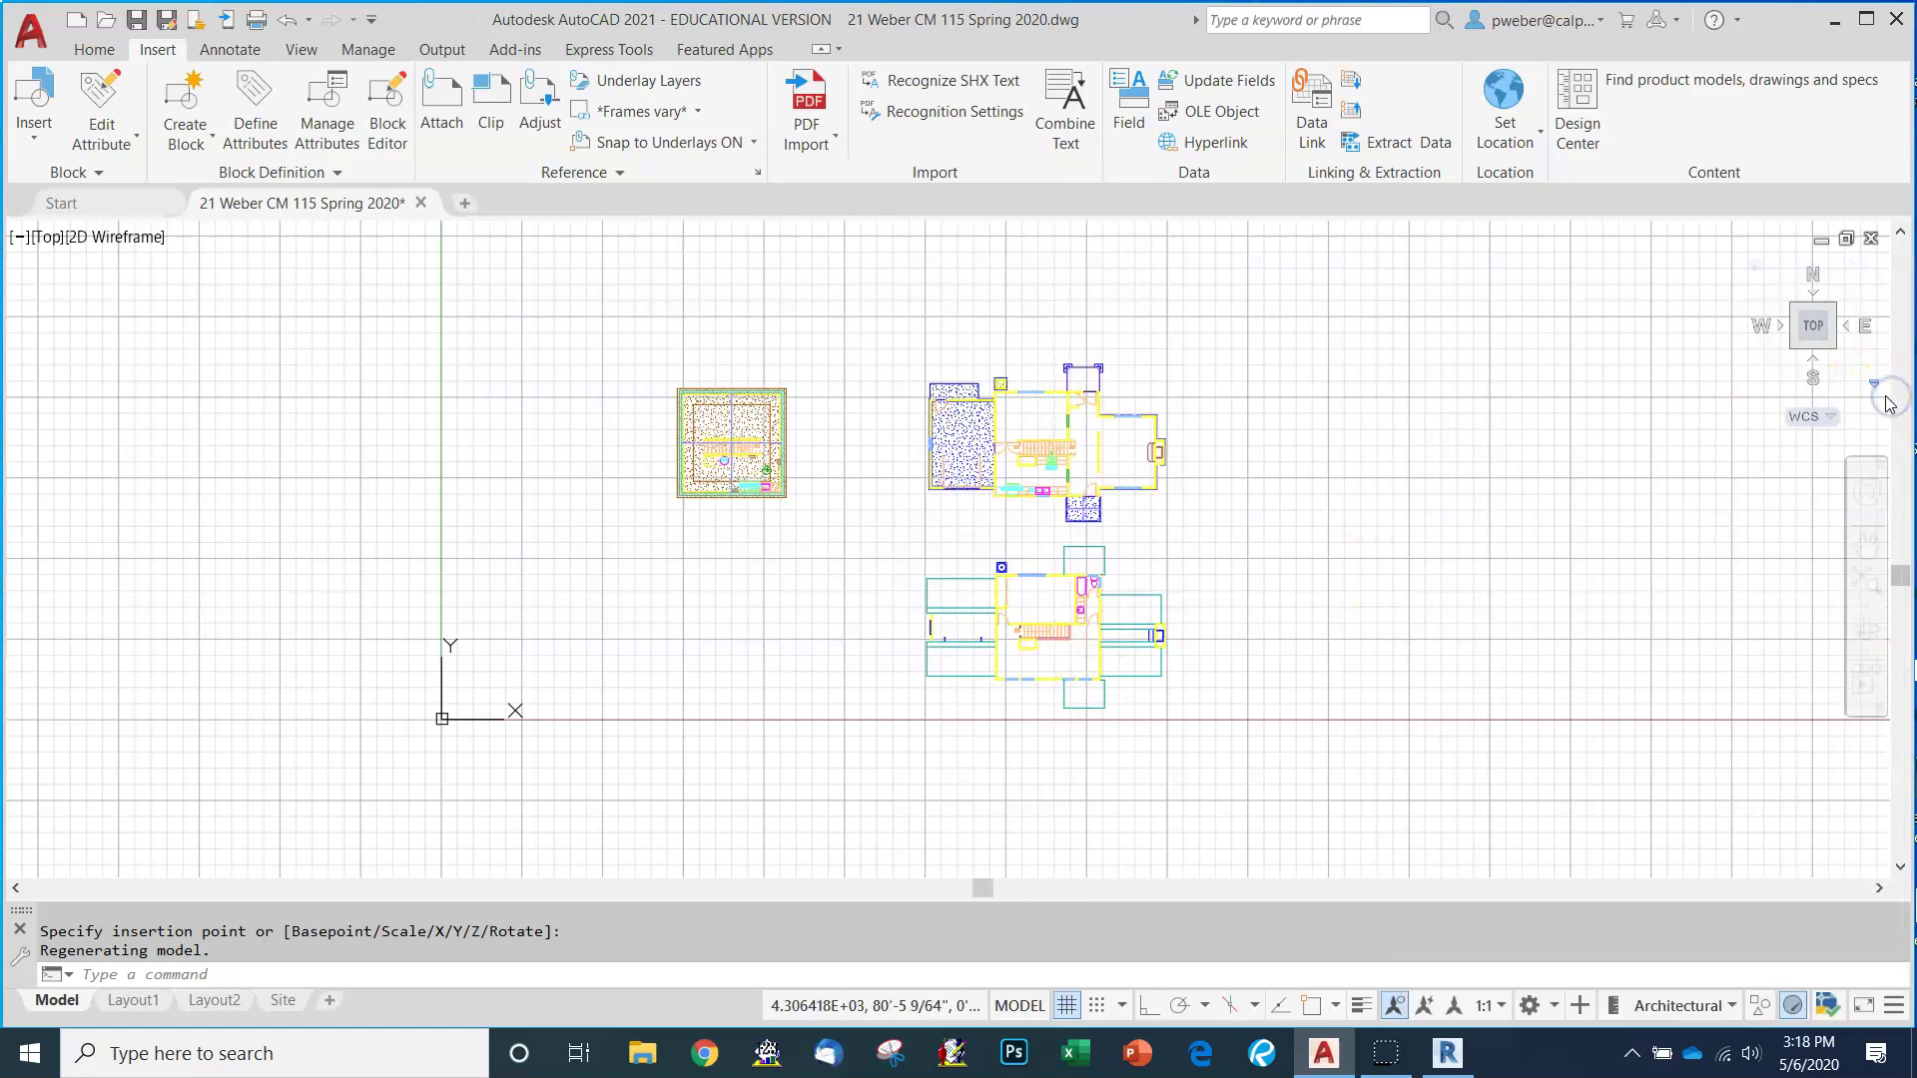
key("Escape")
key("Escape")
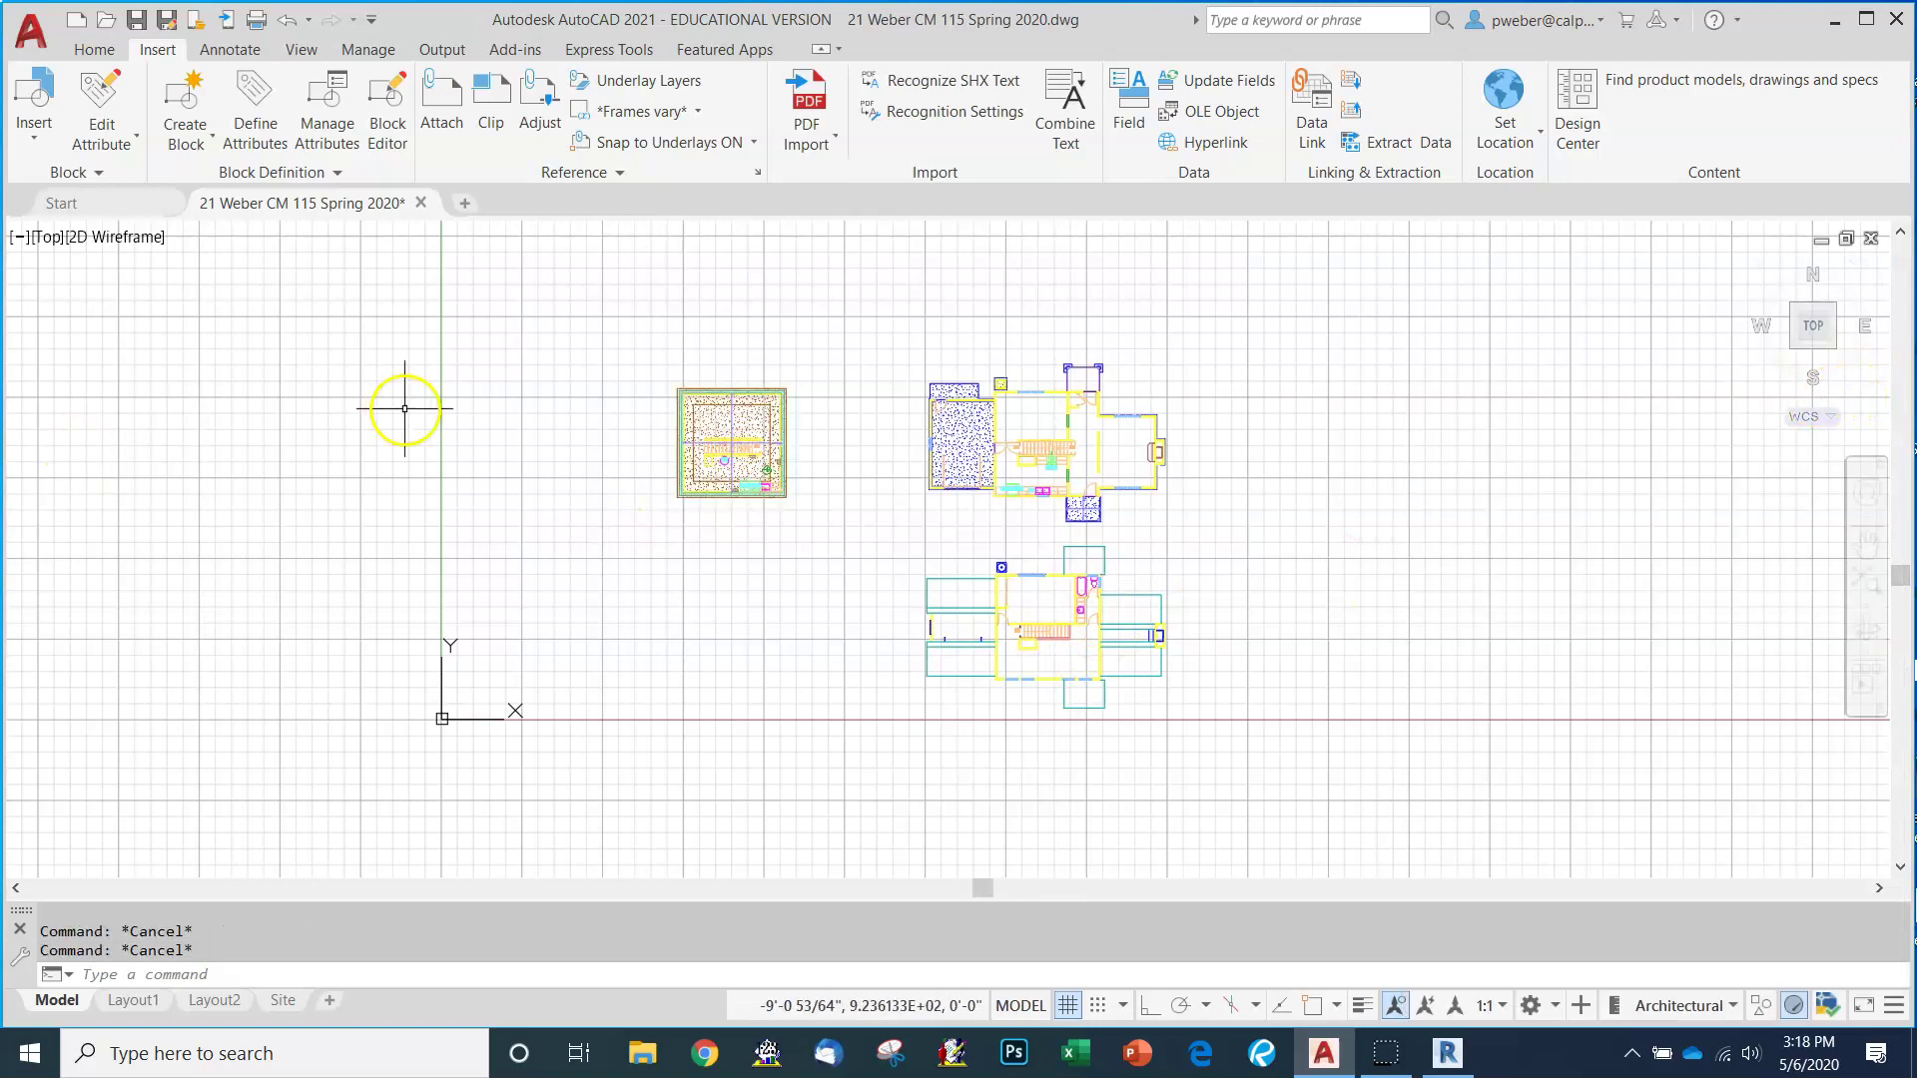
Turn on object snap and grid snap for aligning the inserted floor plans.
scroll(933, 367, "up", 4)
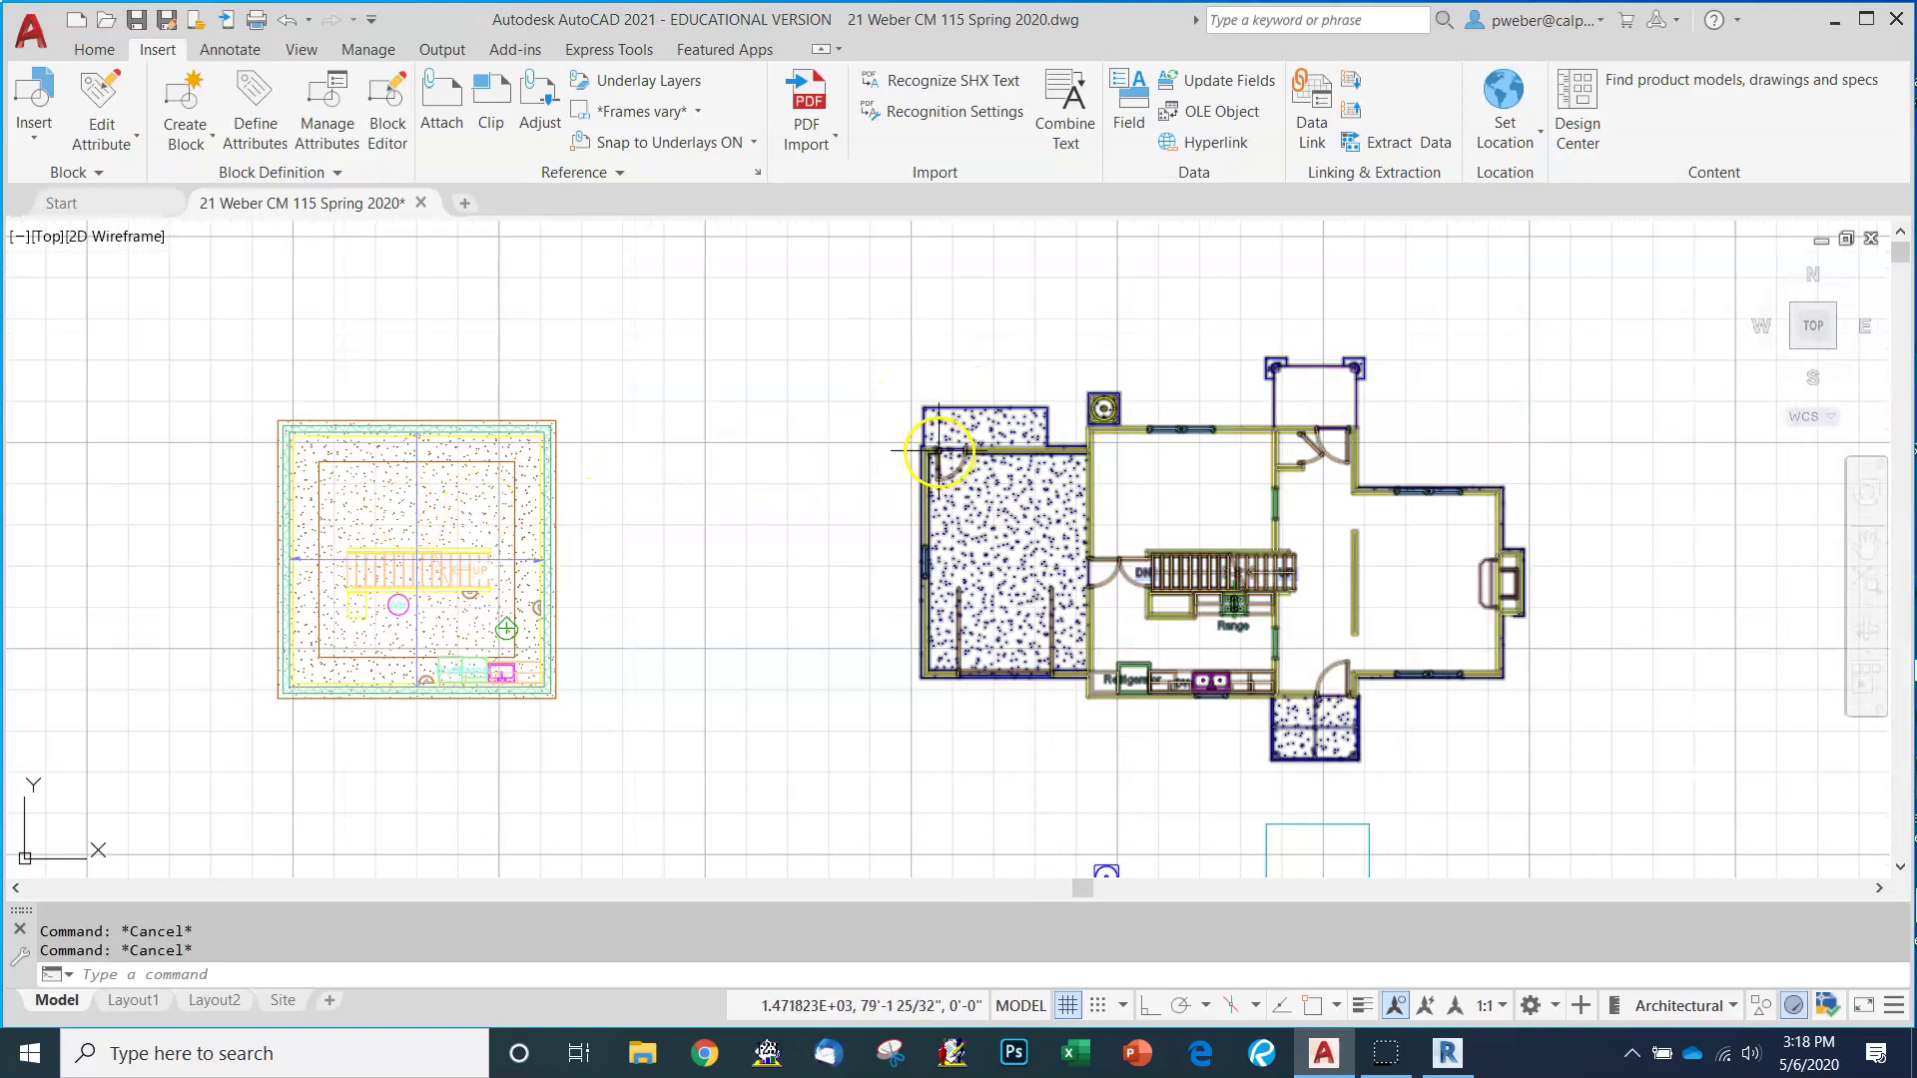
scroll(904, 433, "down", 2)
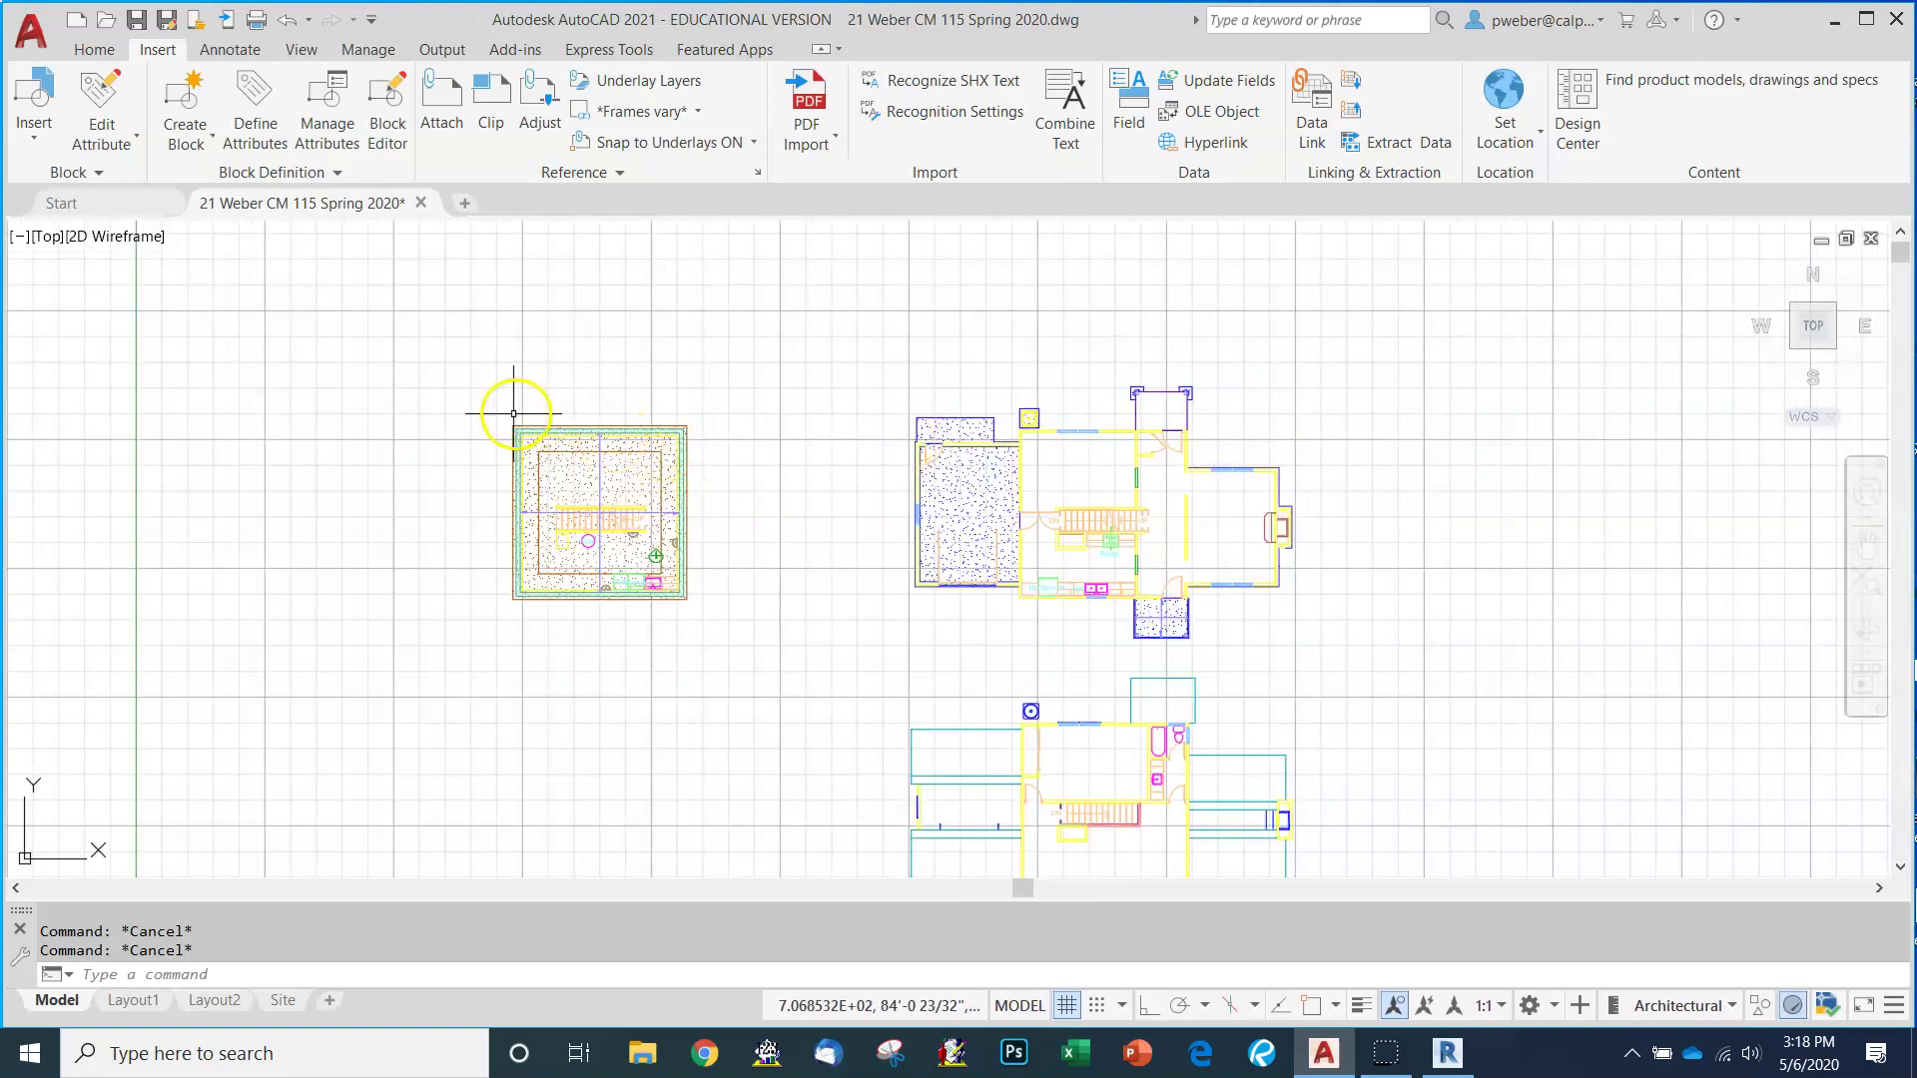
left_click(1310, 1006)
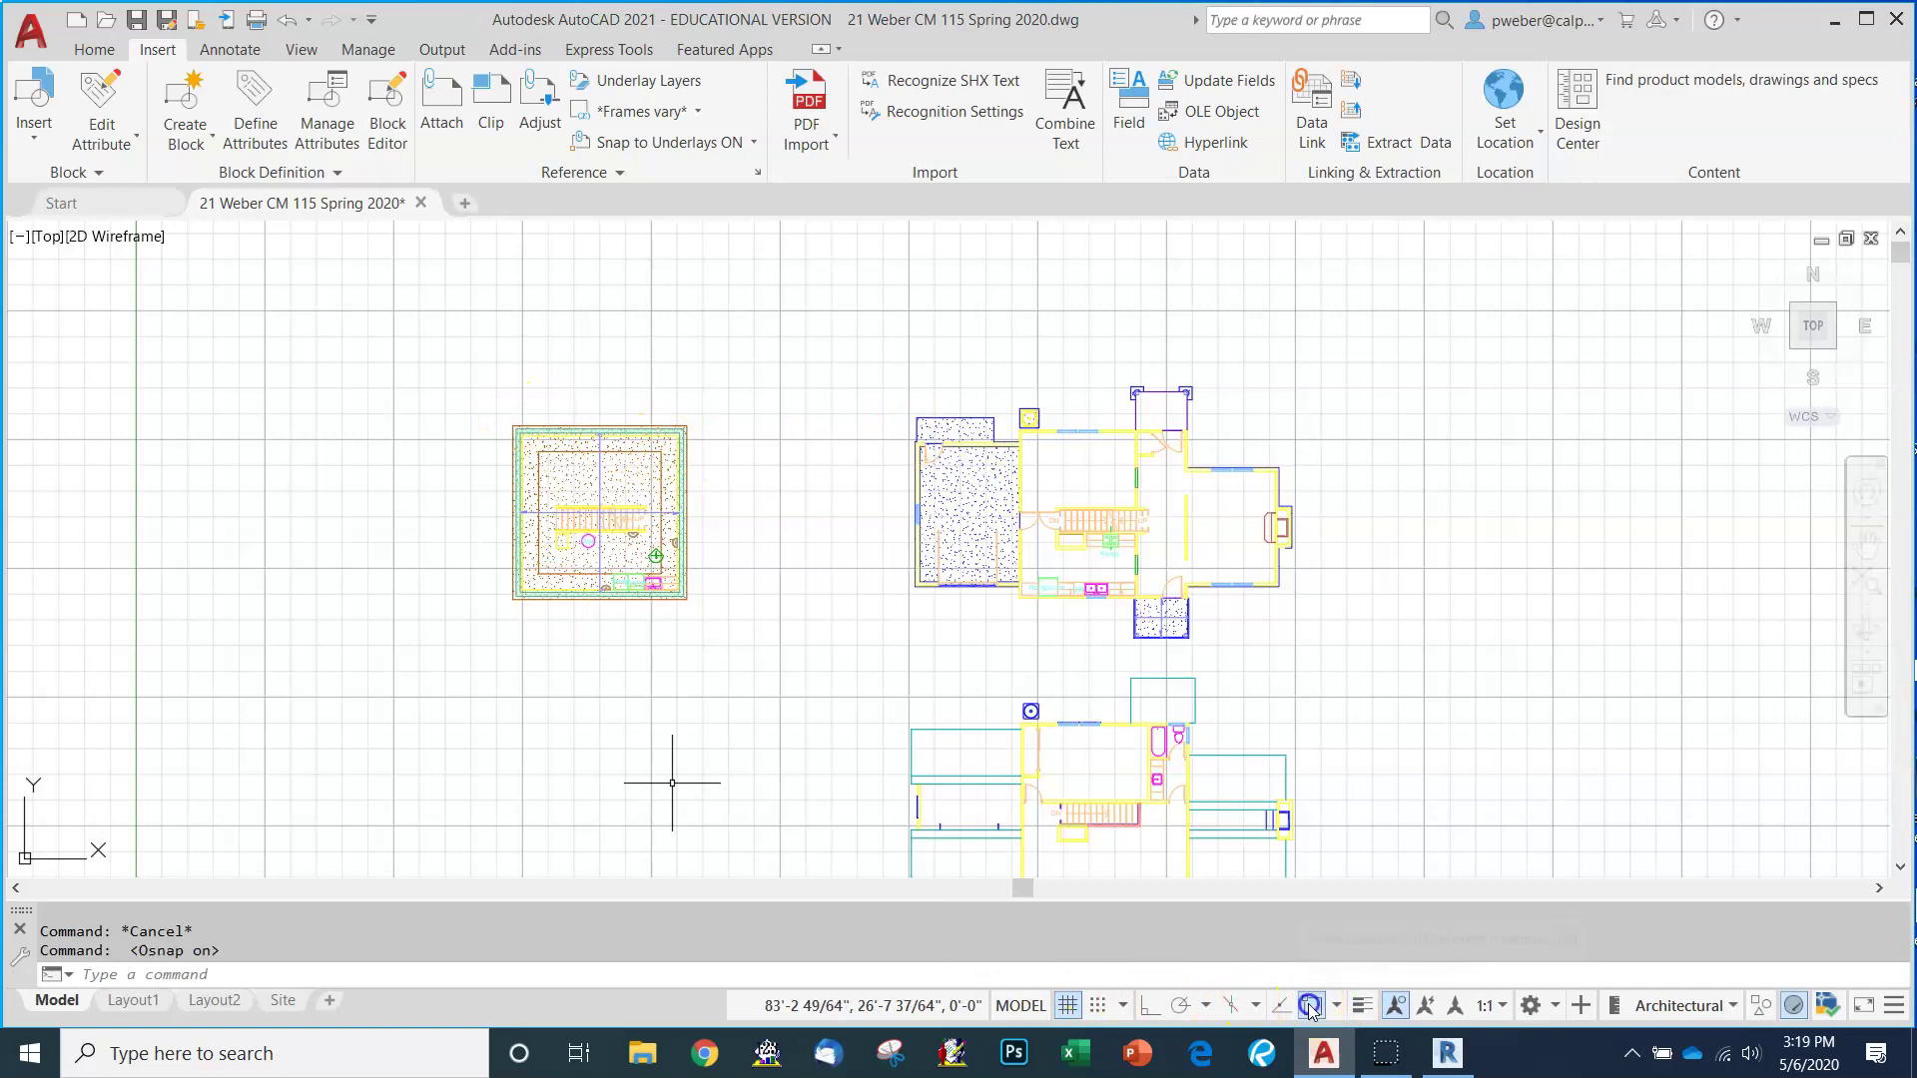
left_click(1096, 1006)
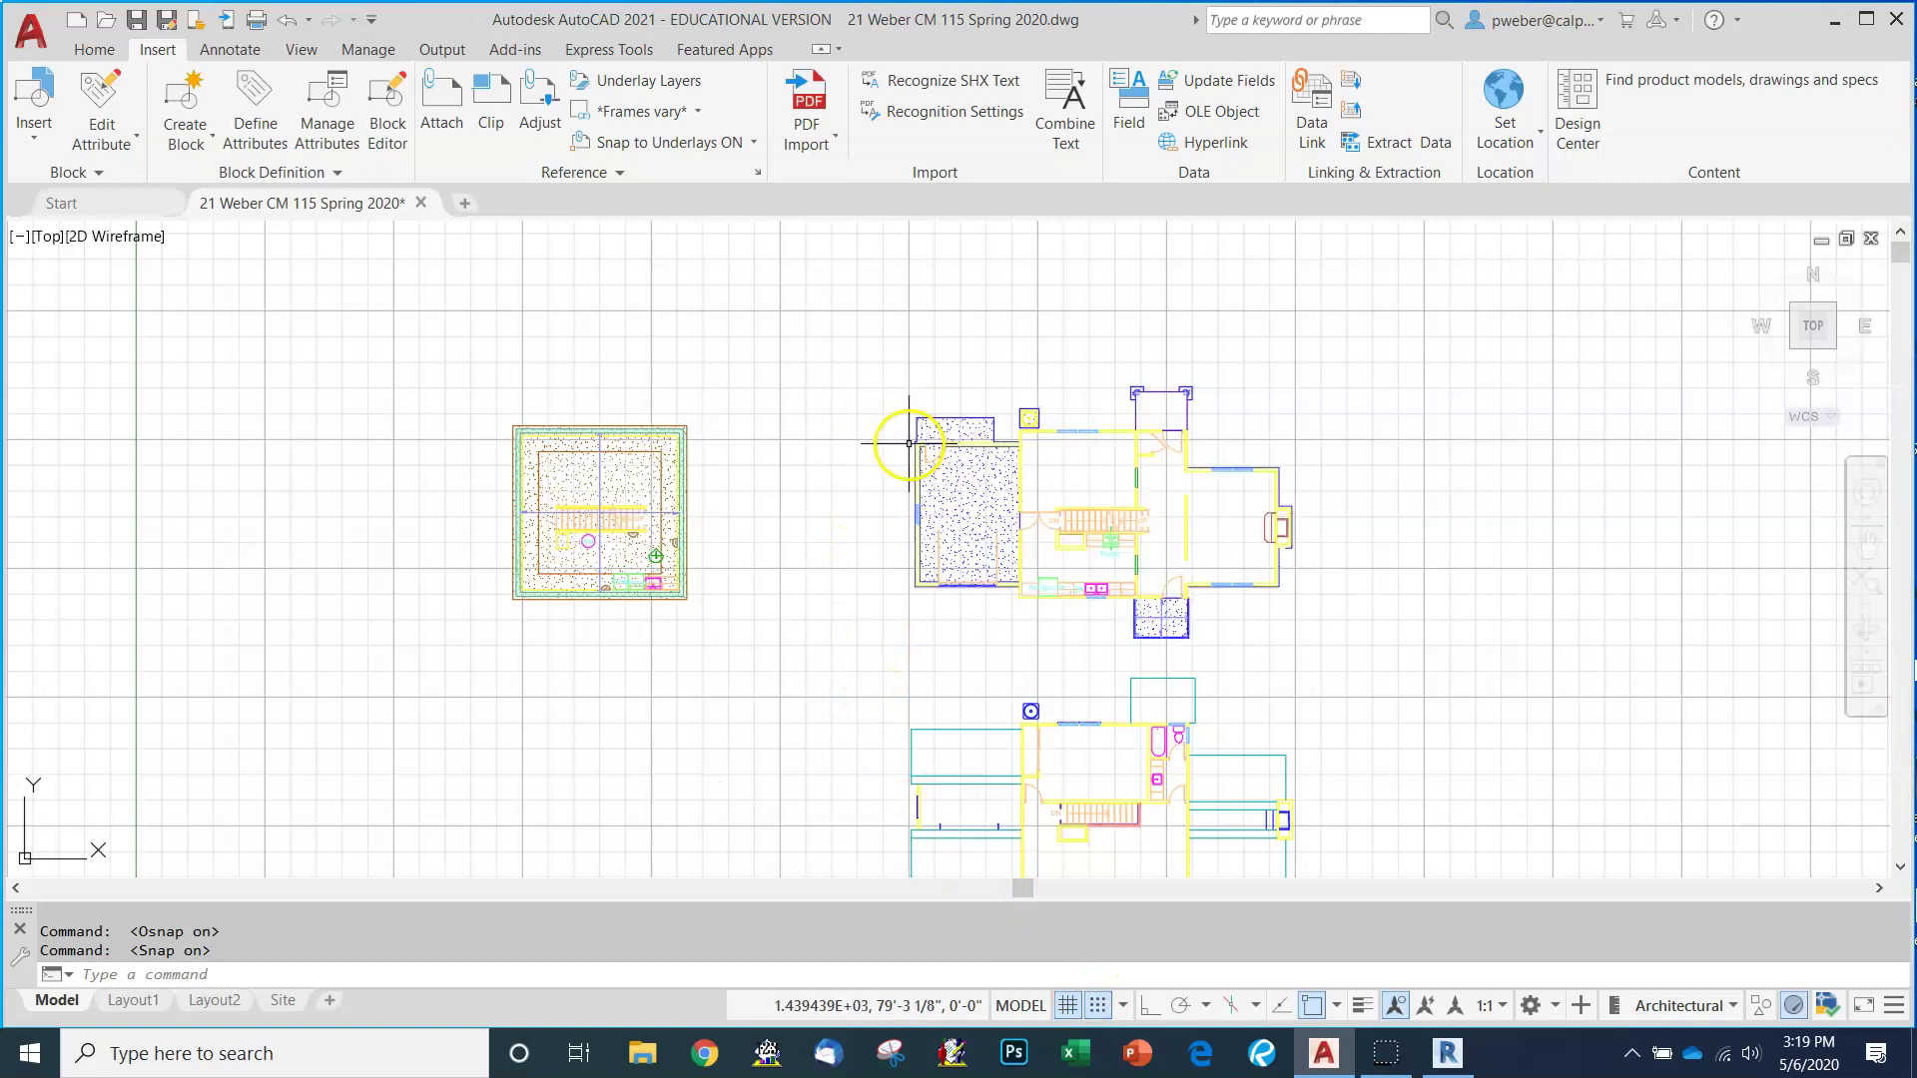
Examine how the wall corners of the Level 4 and Level 6 plans sit relative to the grid.
scroll(891, 440, "up", 2)
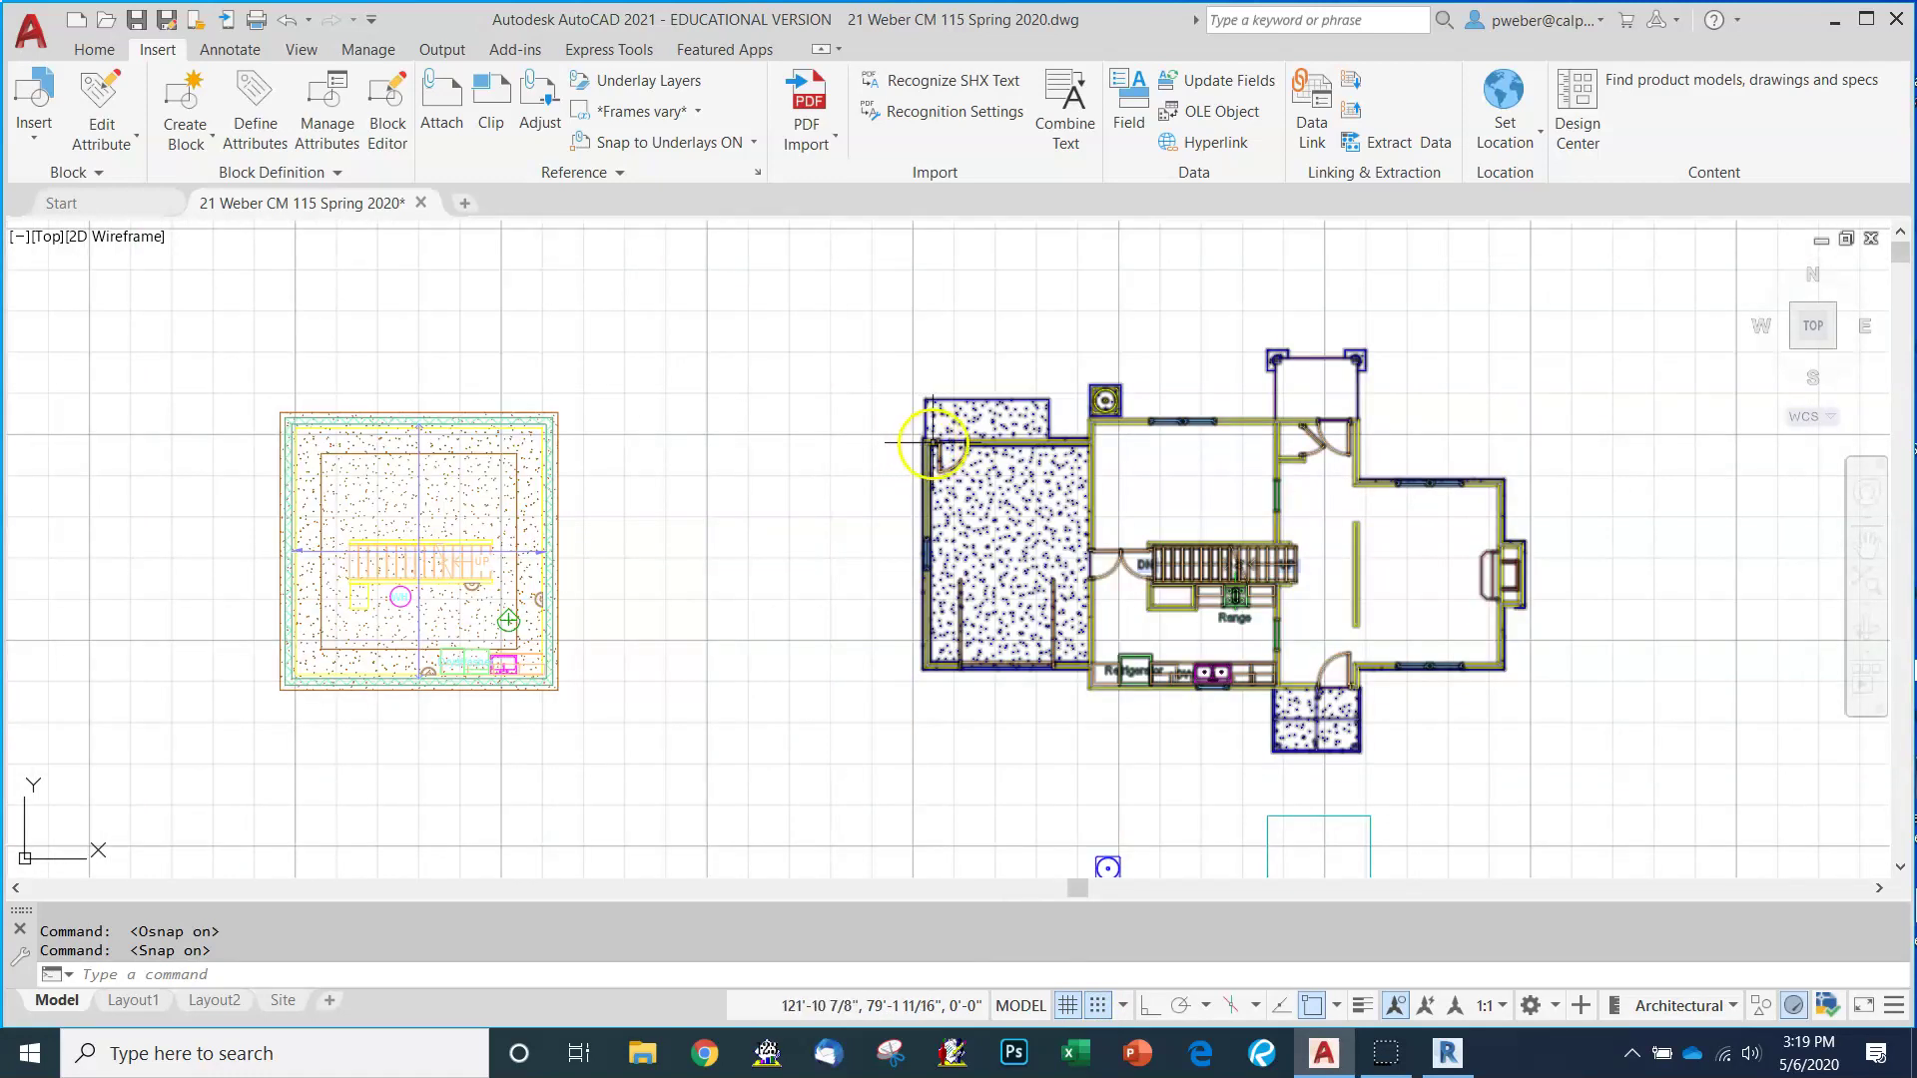
scroll(963, 447, "up", 5)
scroll(873, 493, "down", 5)
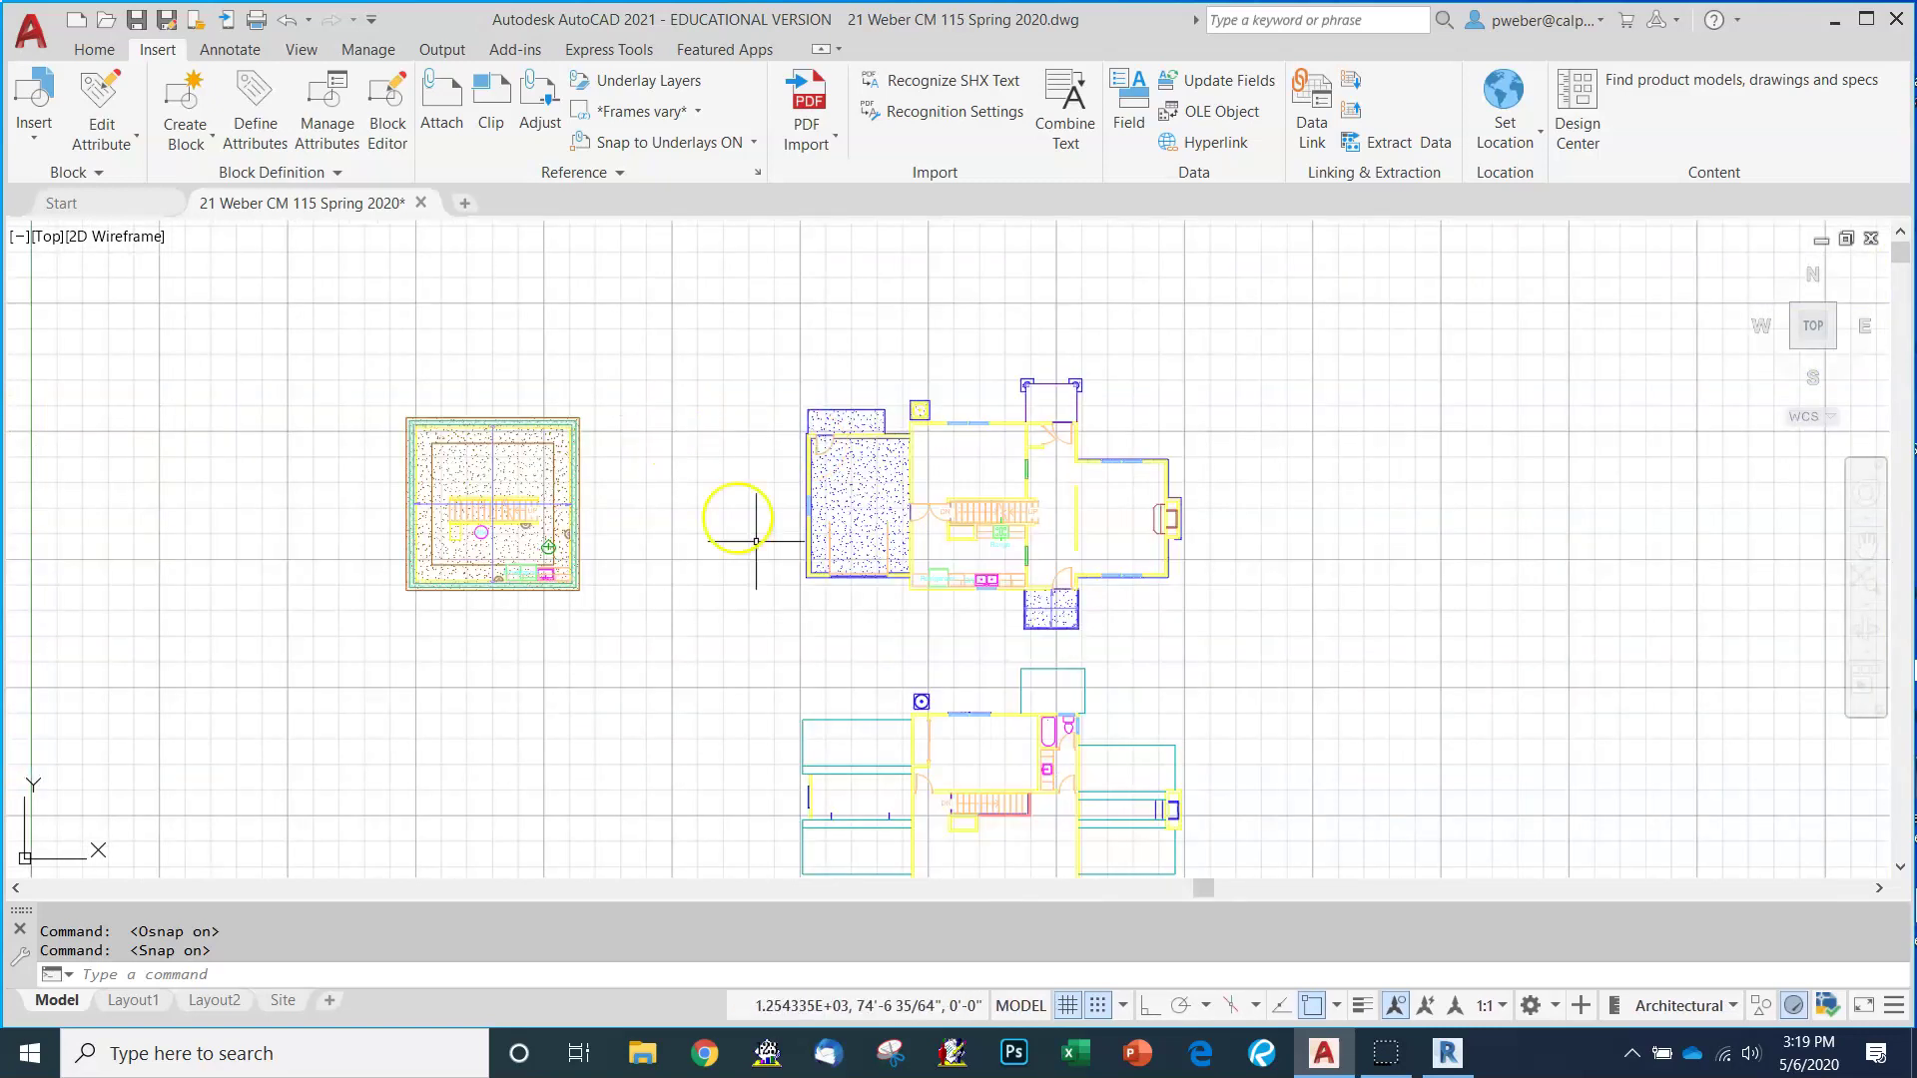
scroll(919, 734, "up", 10)
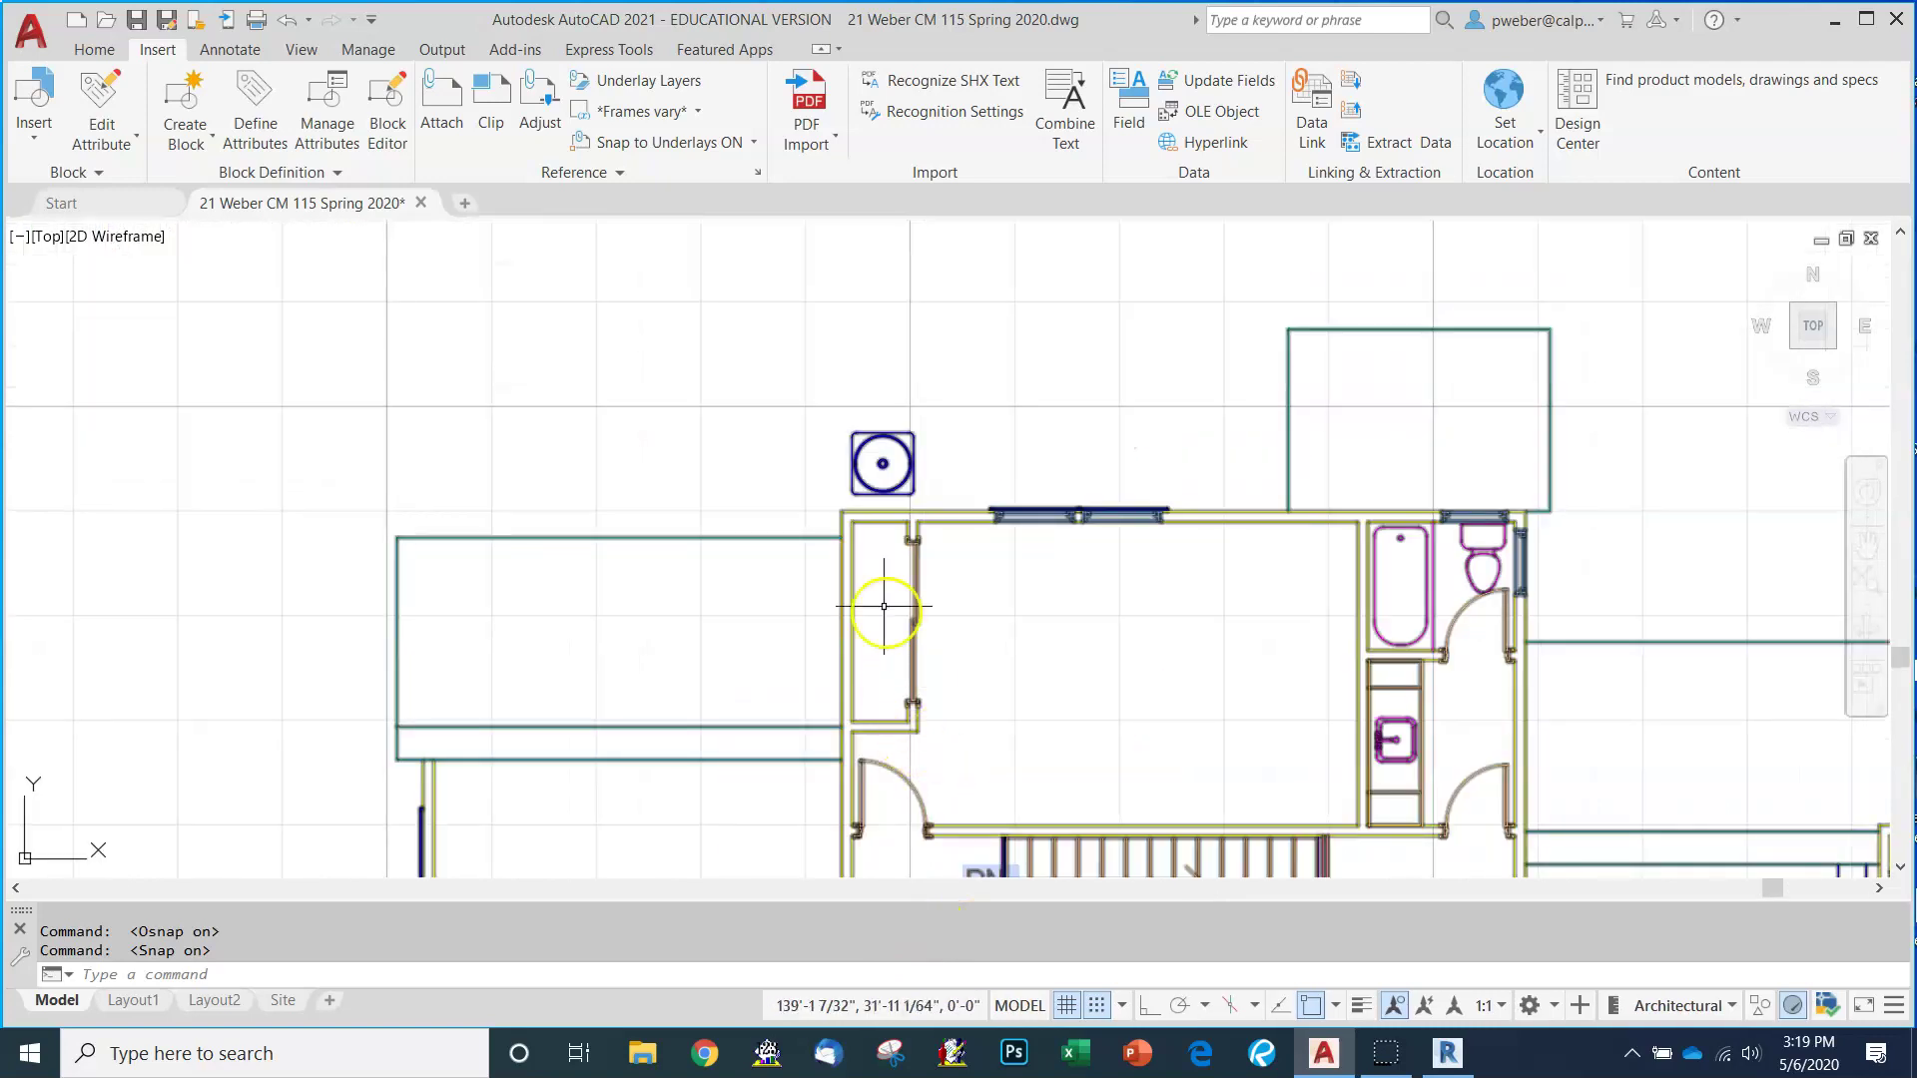
scroll(863, 517, "up", 6)
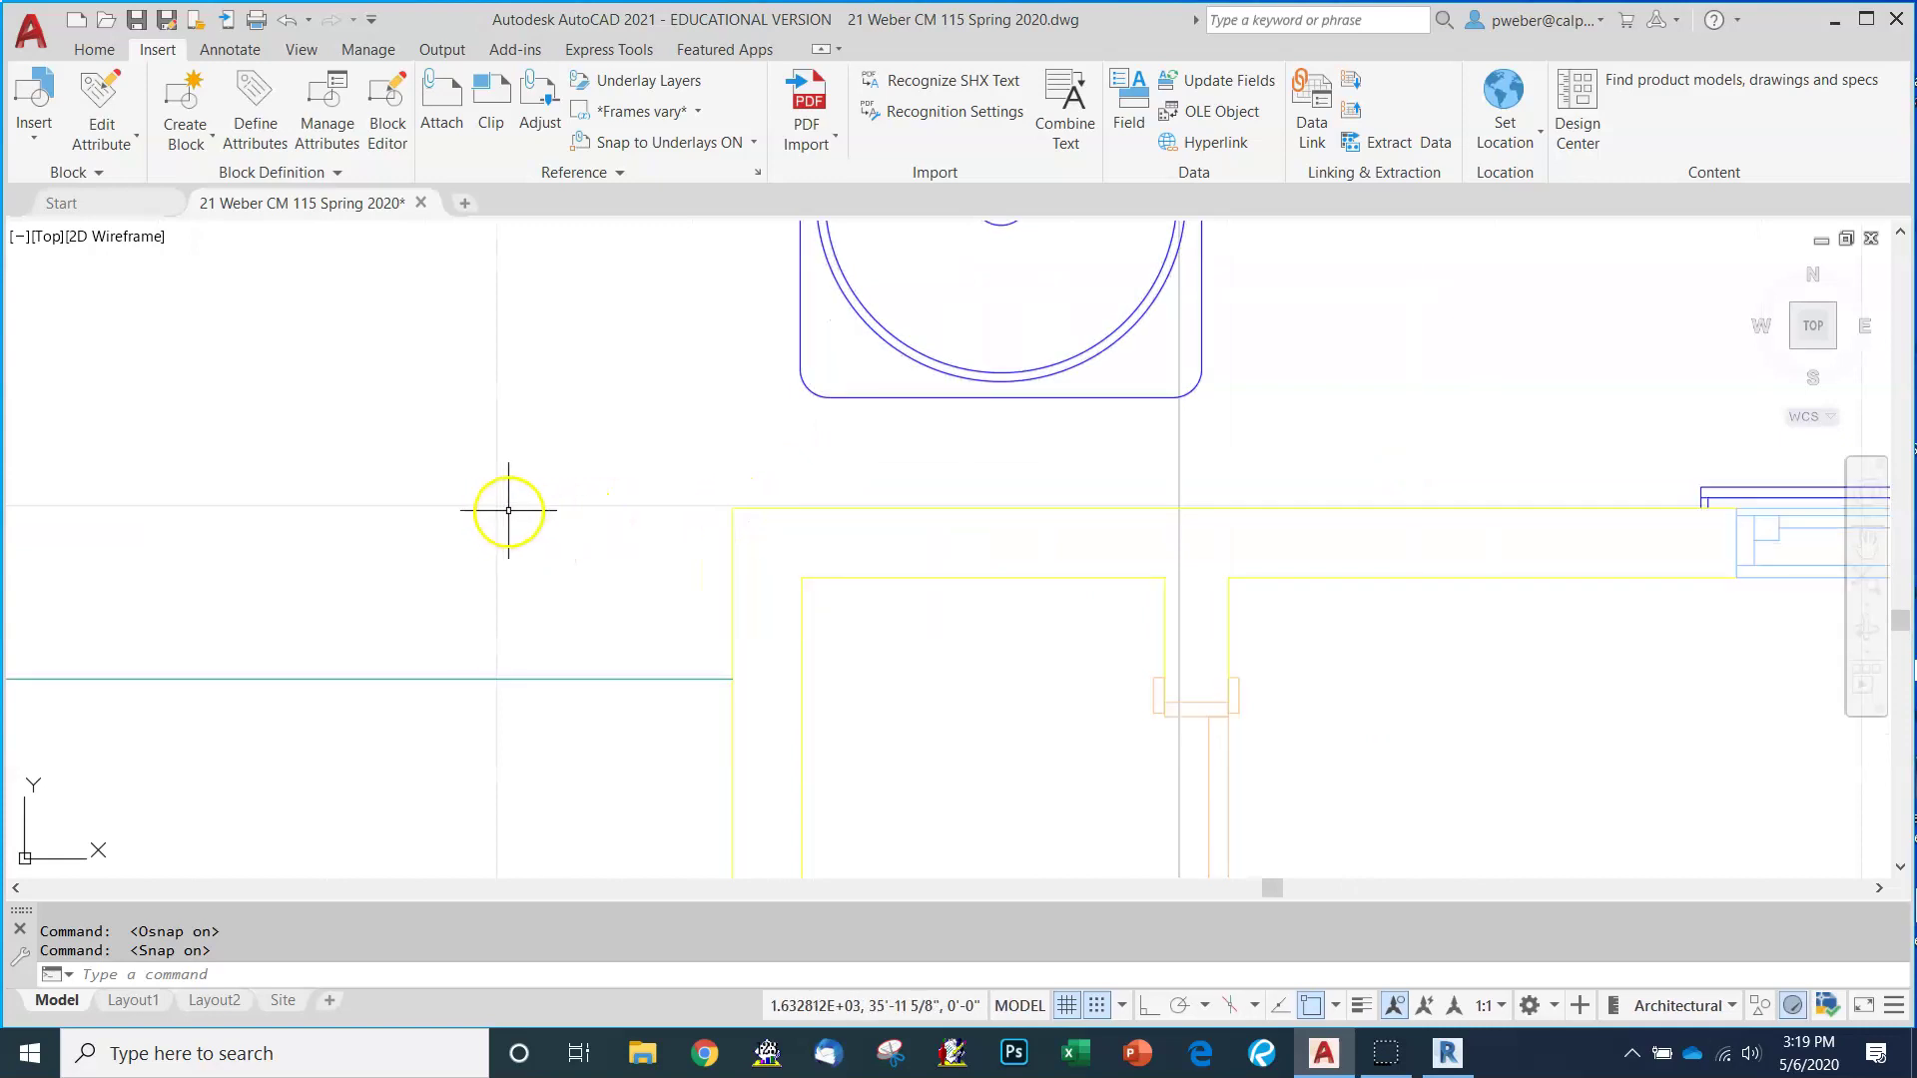
scroll(698, 618, "down", 8)
scroll(789, 581, "down", 5)
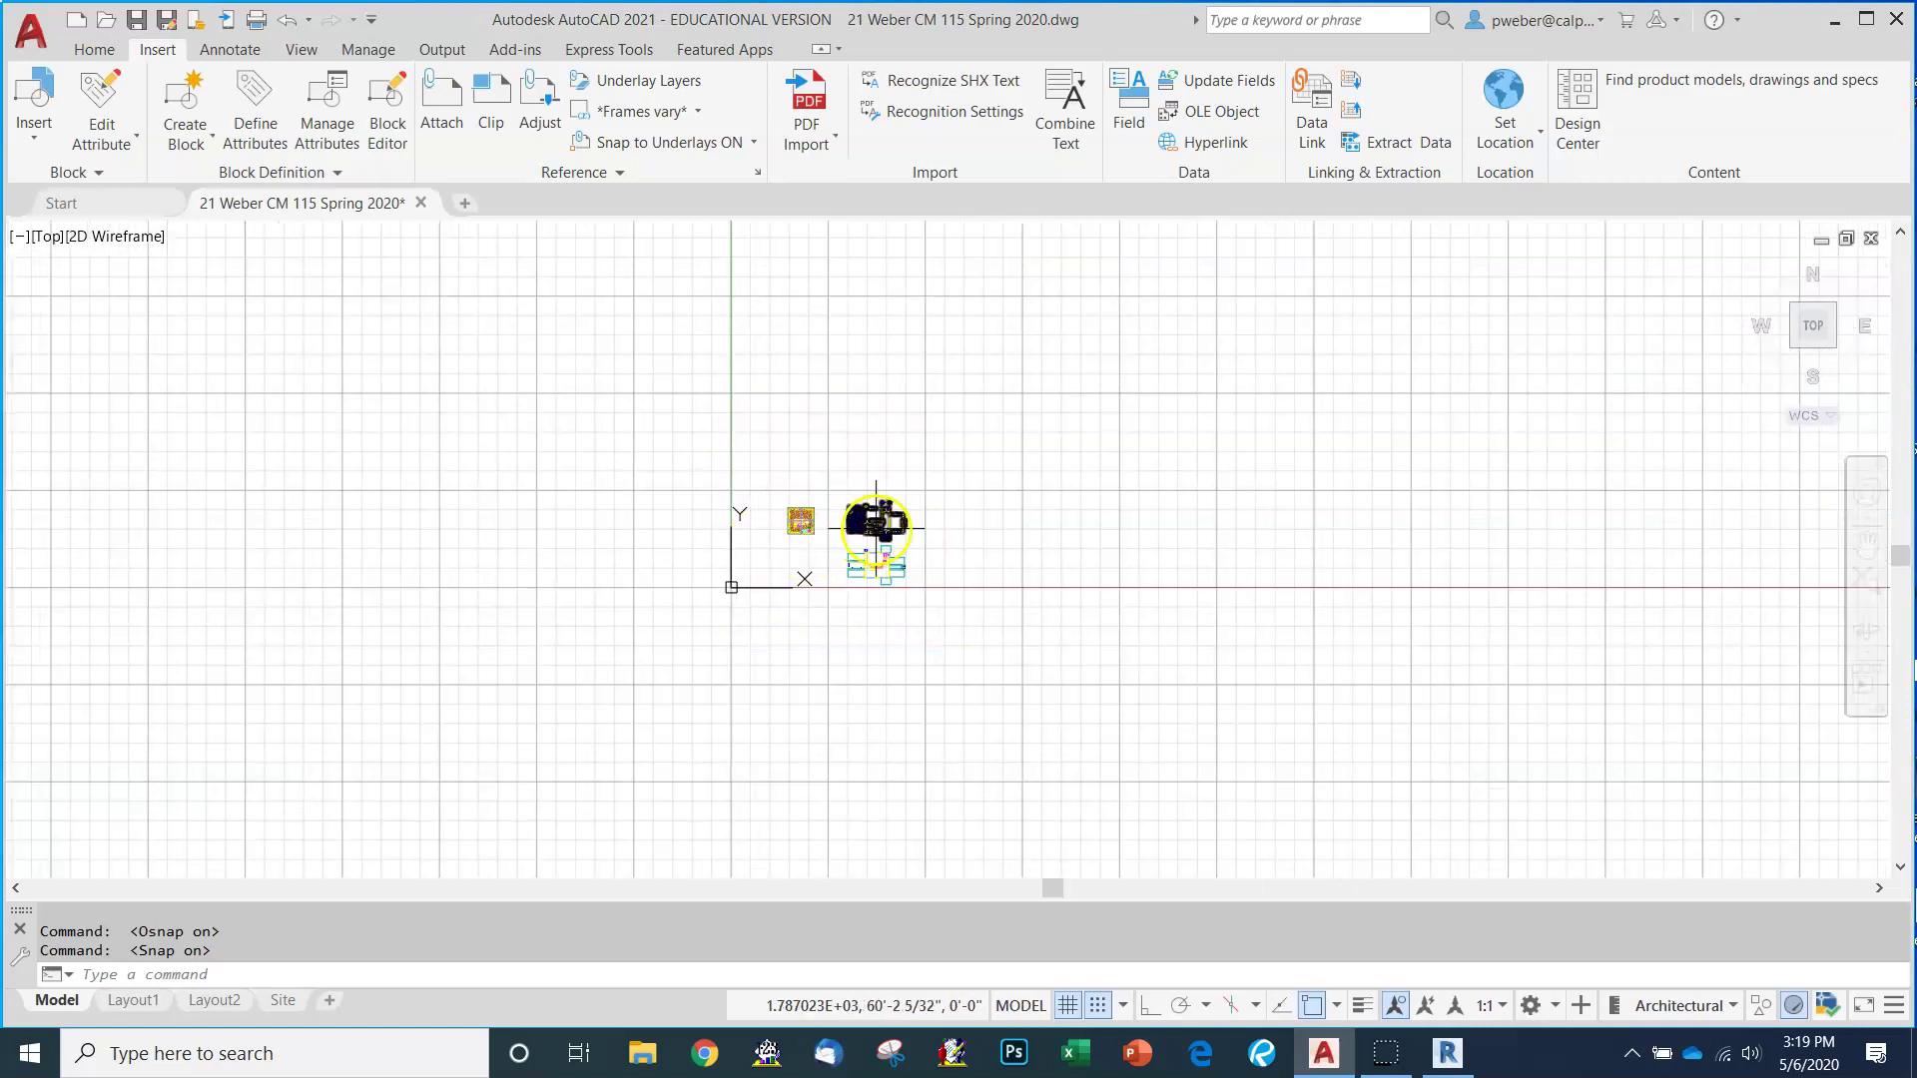
scroll(878, 548, "down", 5)
scroll(476, 403, "up", 4)
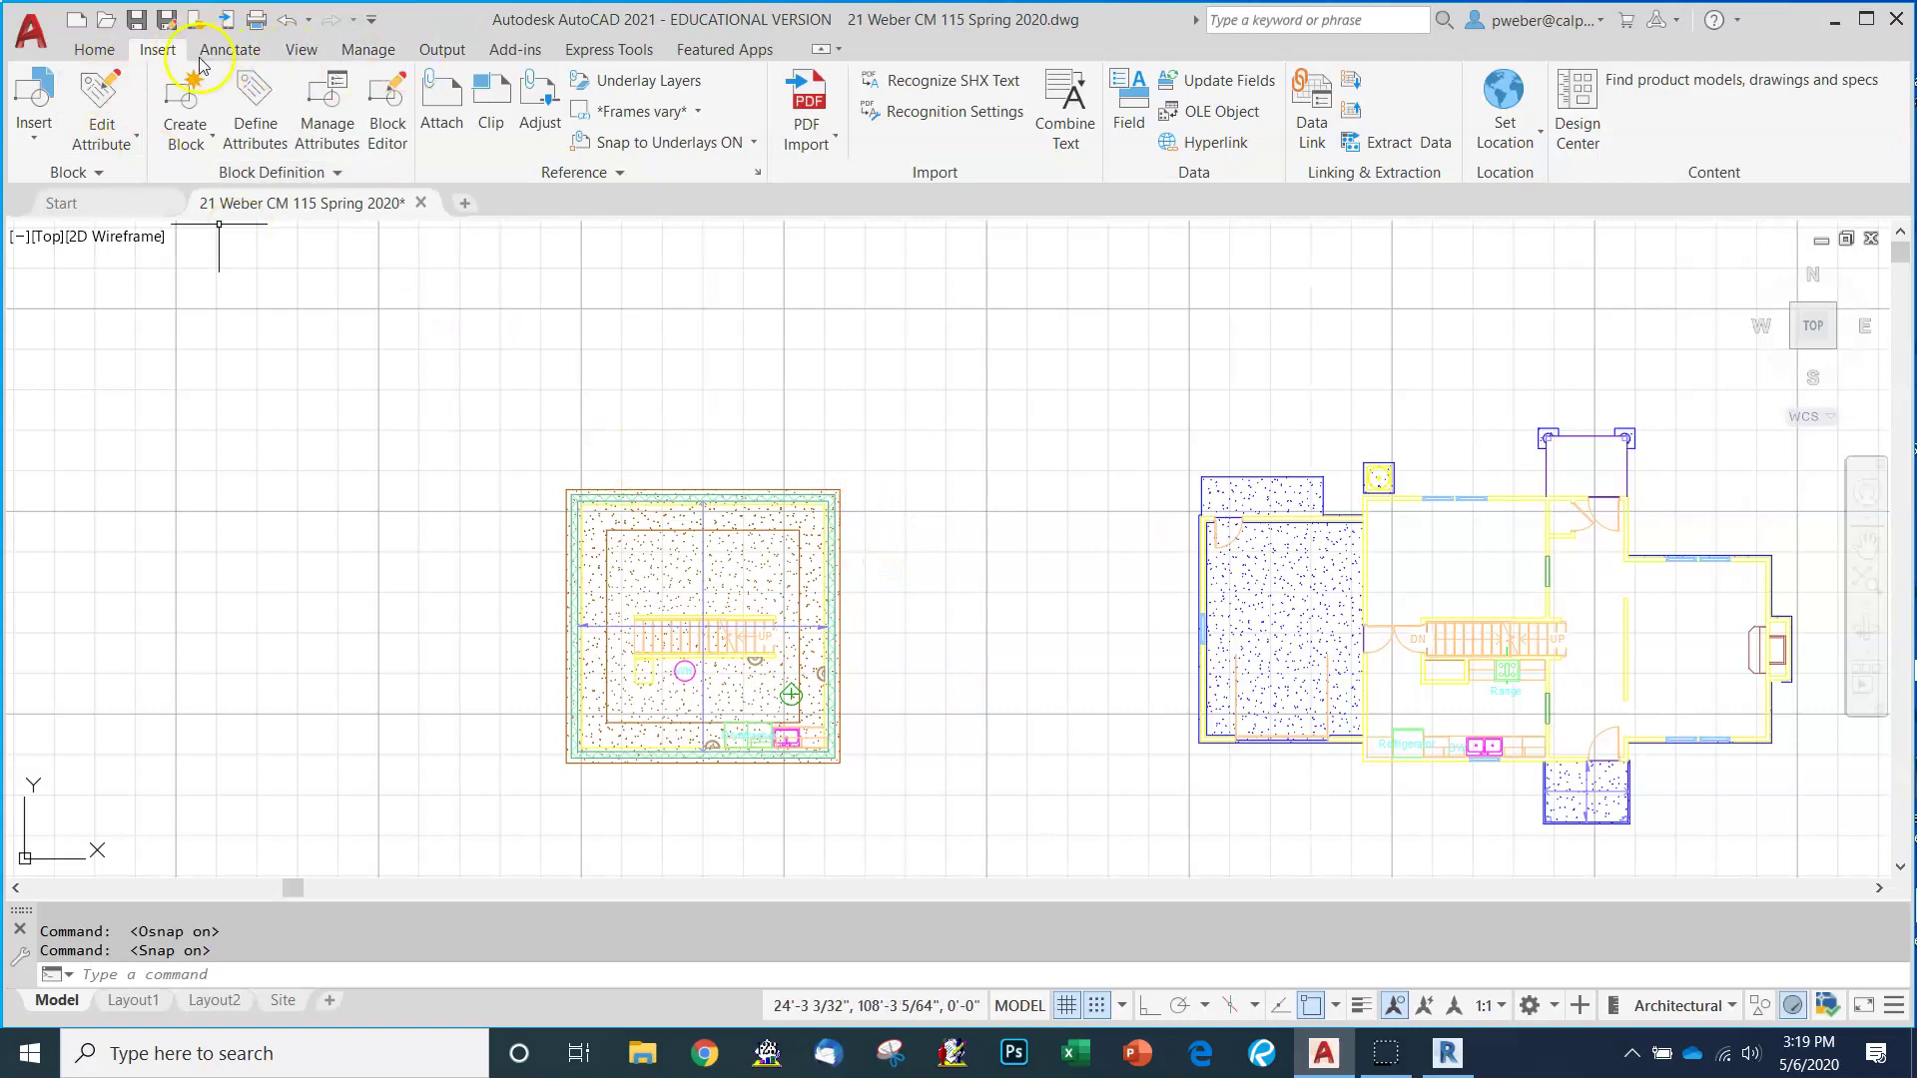
left_click(92, 50)
left_click(337, 82)
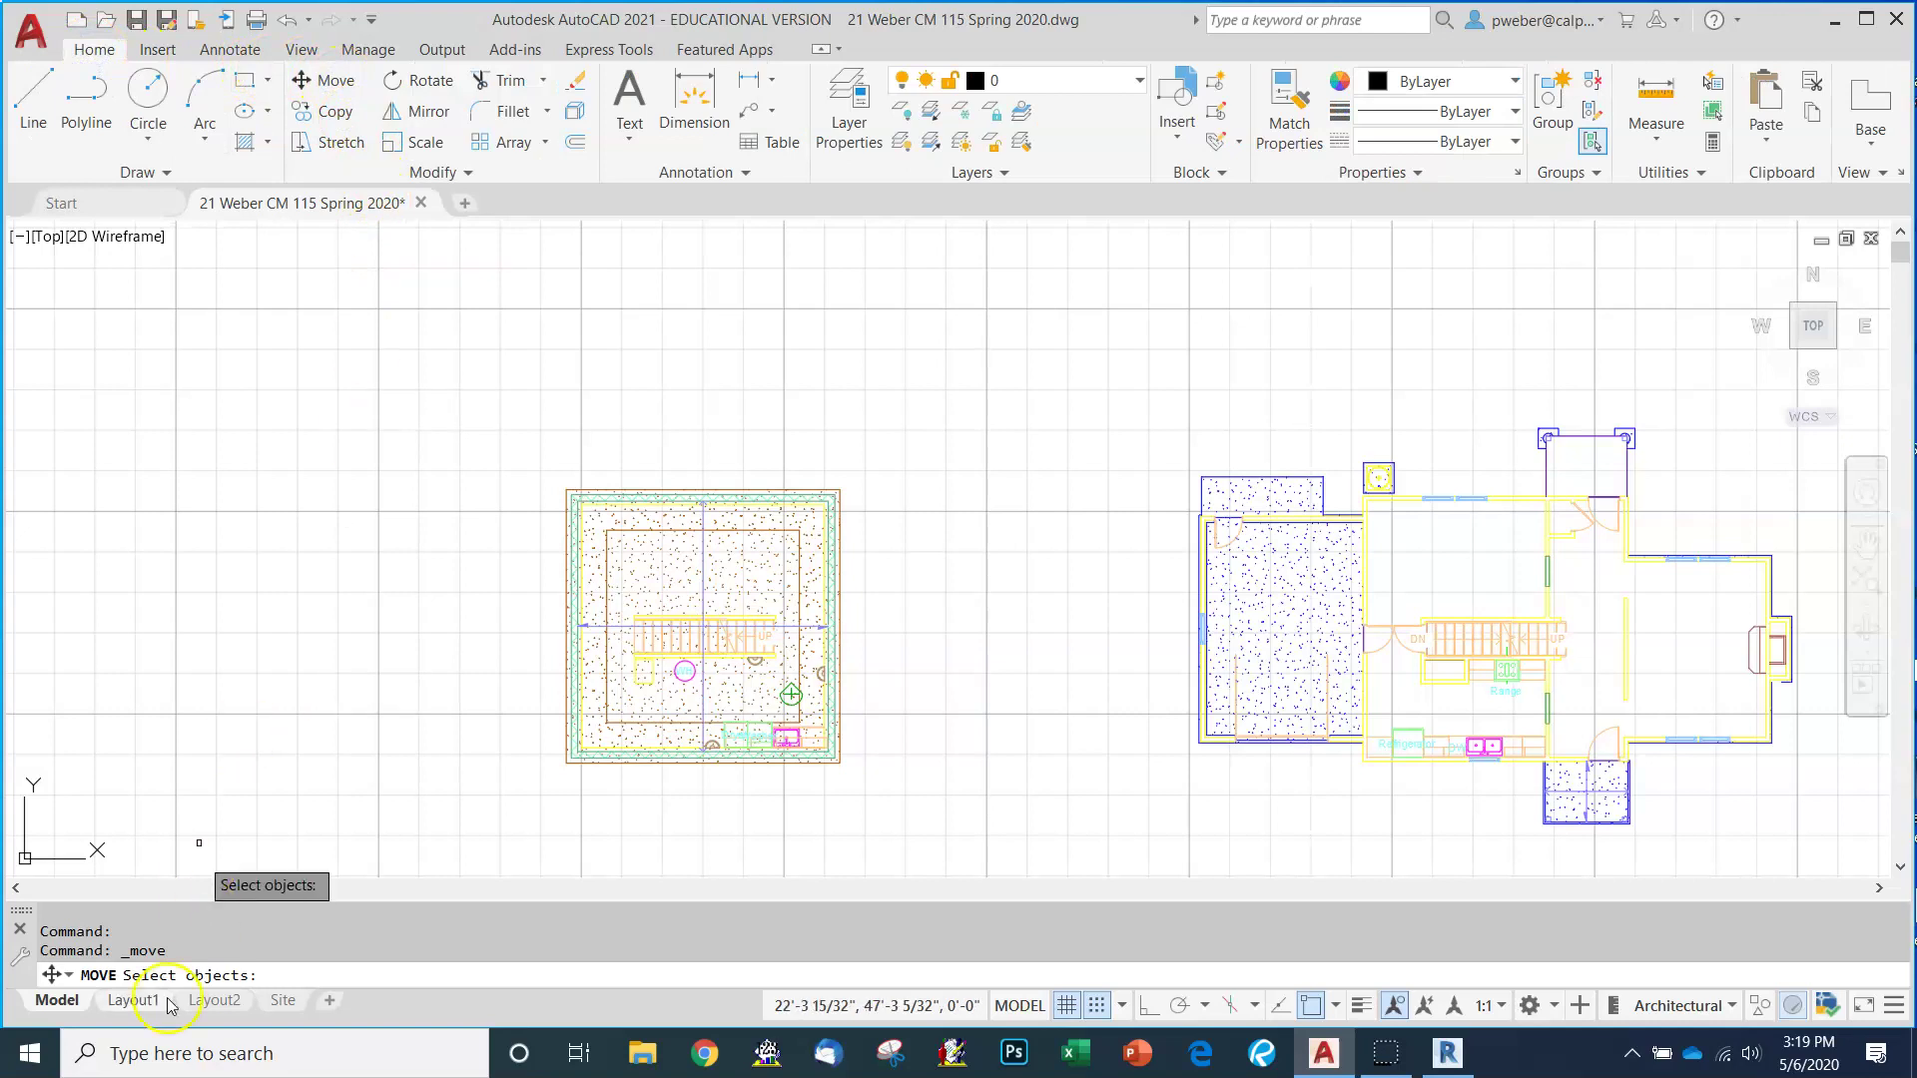
left_click(656, 535)
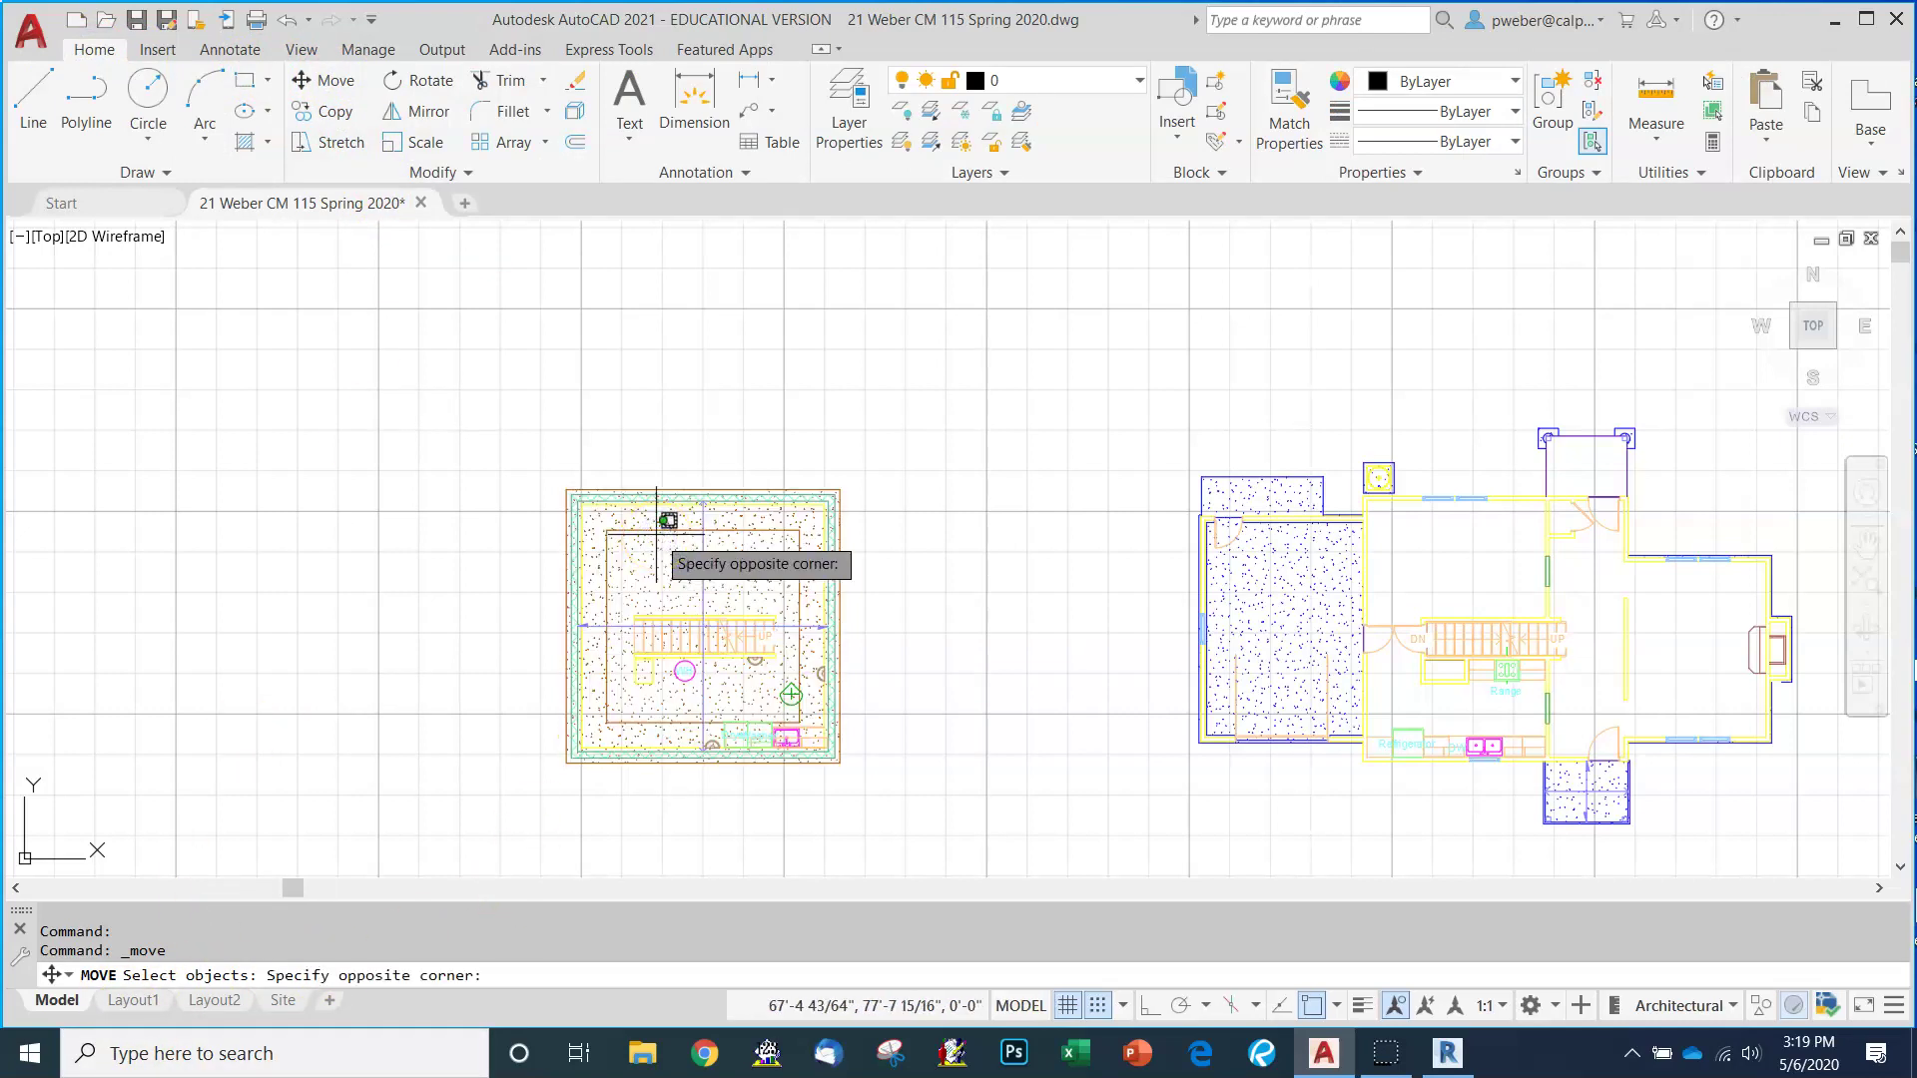
left_click(655, 535)
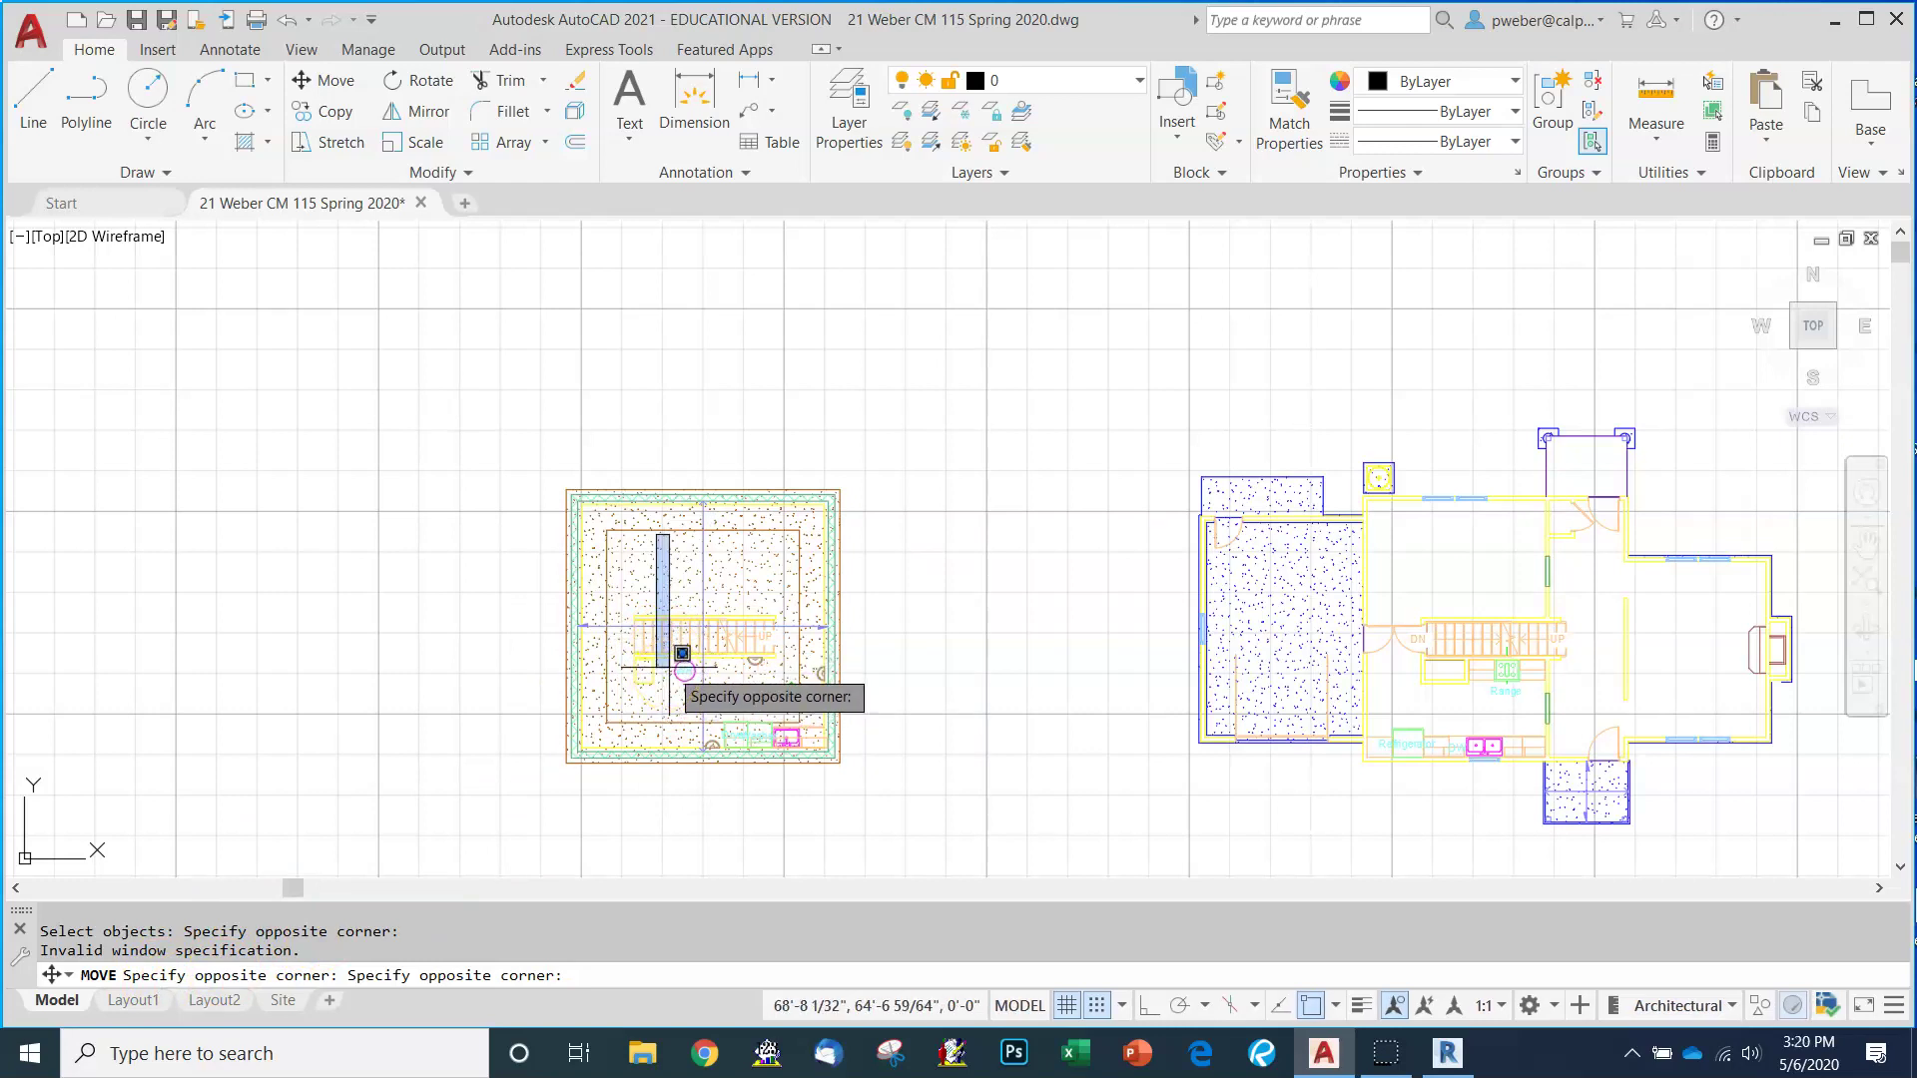
key("Escape")
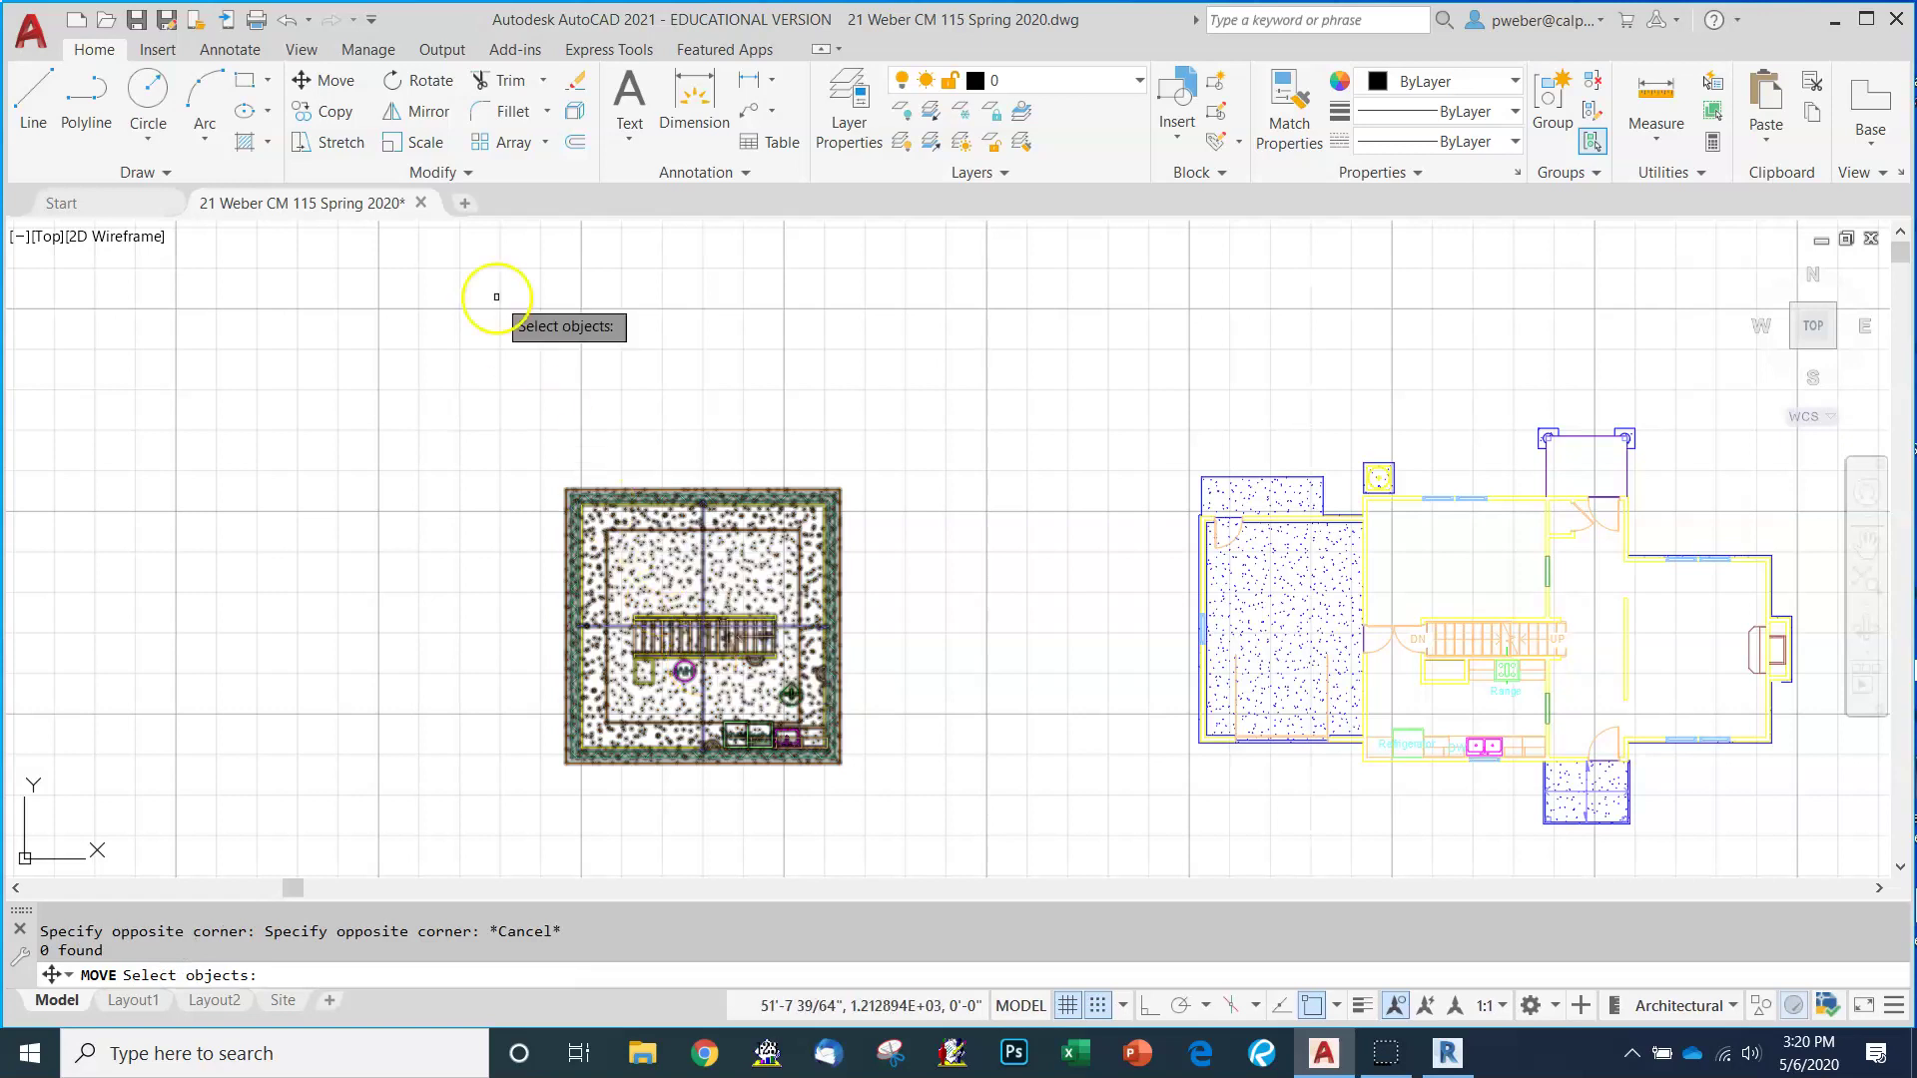
key("Escape")
Start moving the Level 2 plan with grid snap off, using the upper-left outer corner of its zigzag-hatched wall layer as base point.
left_click(330, 79)
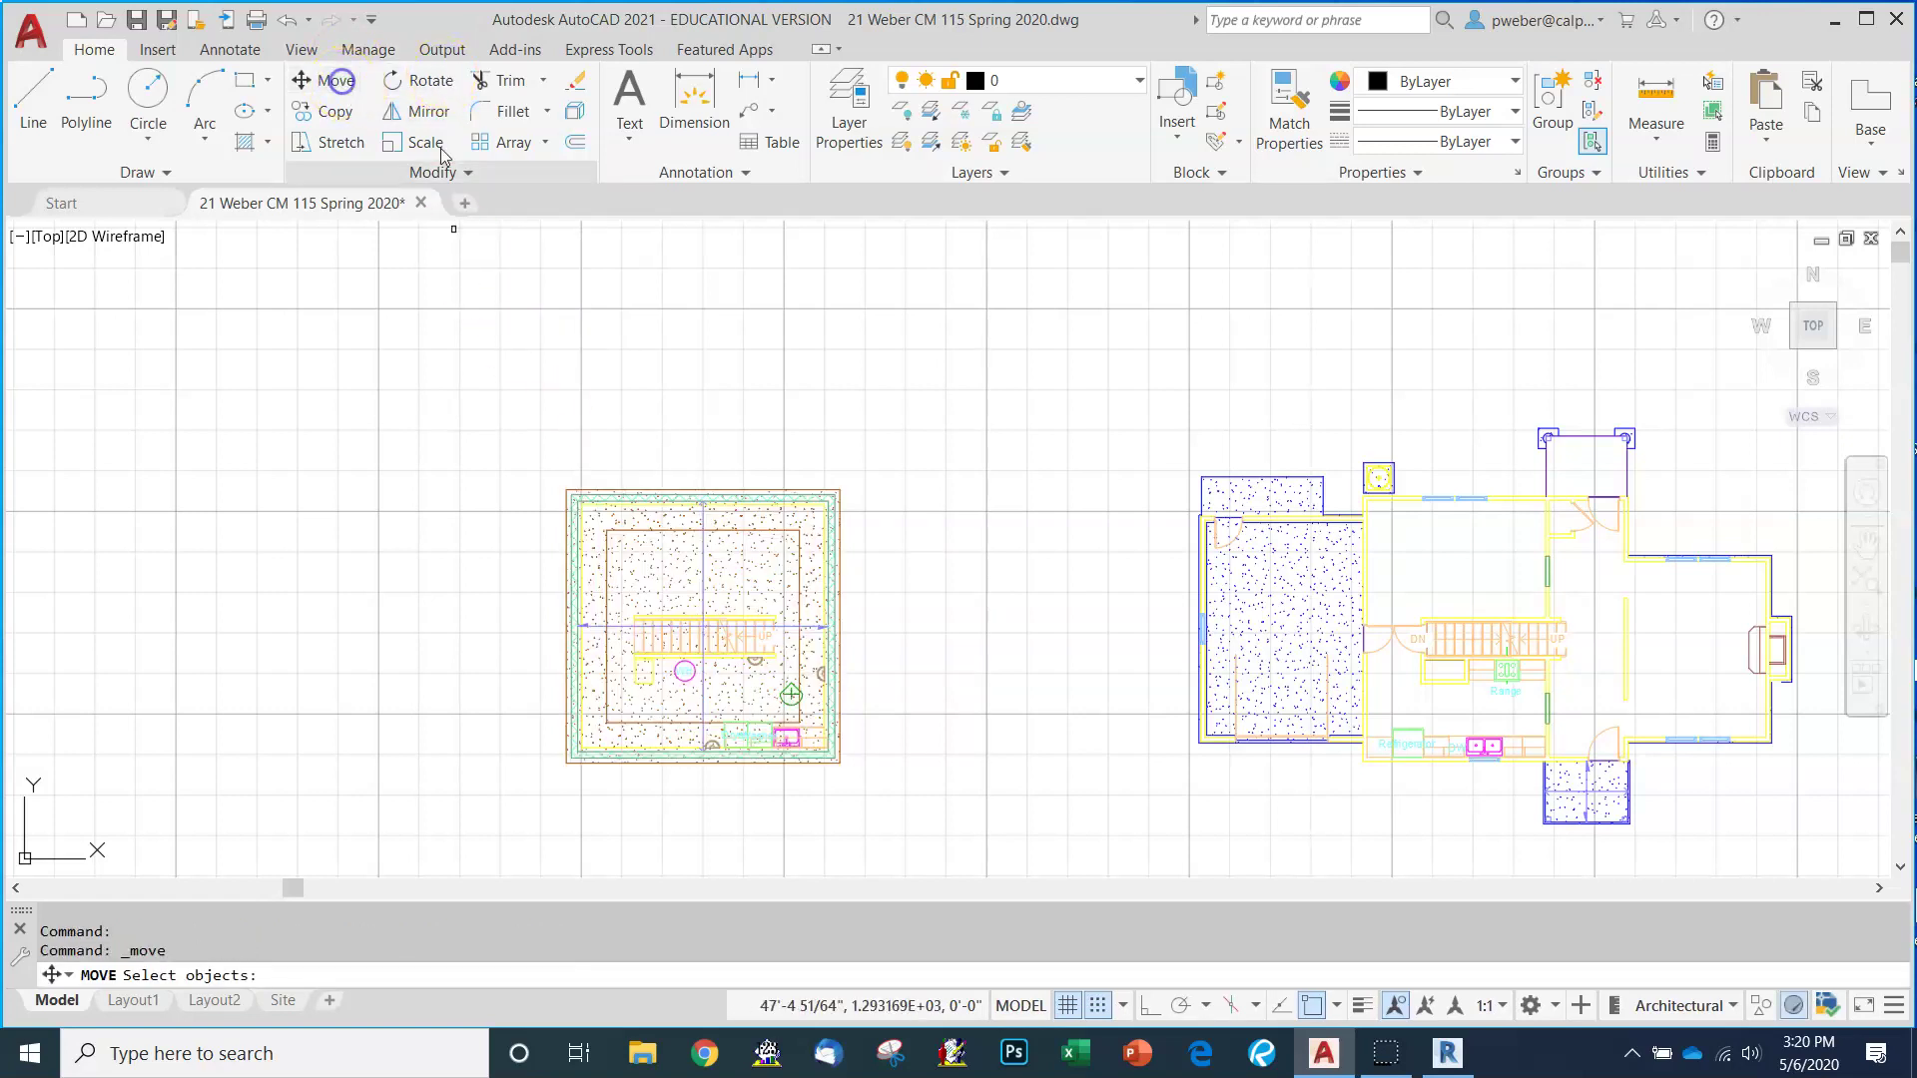
left_click(672, 516)
key("Return")
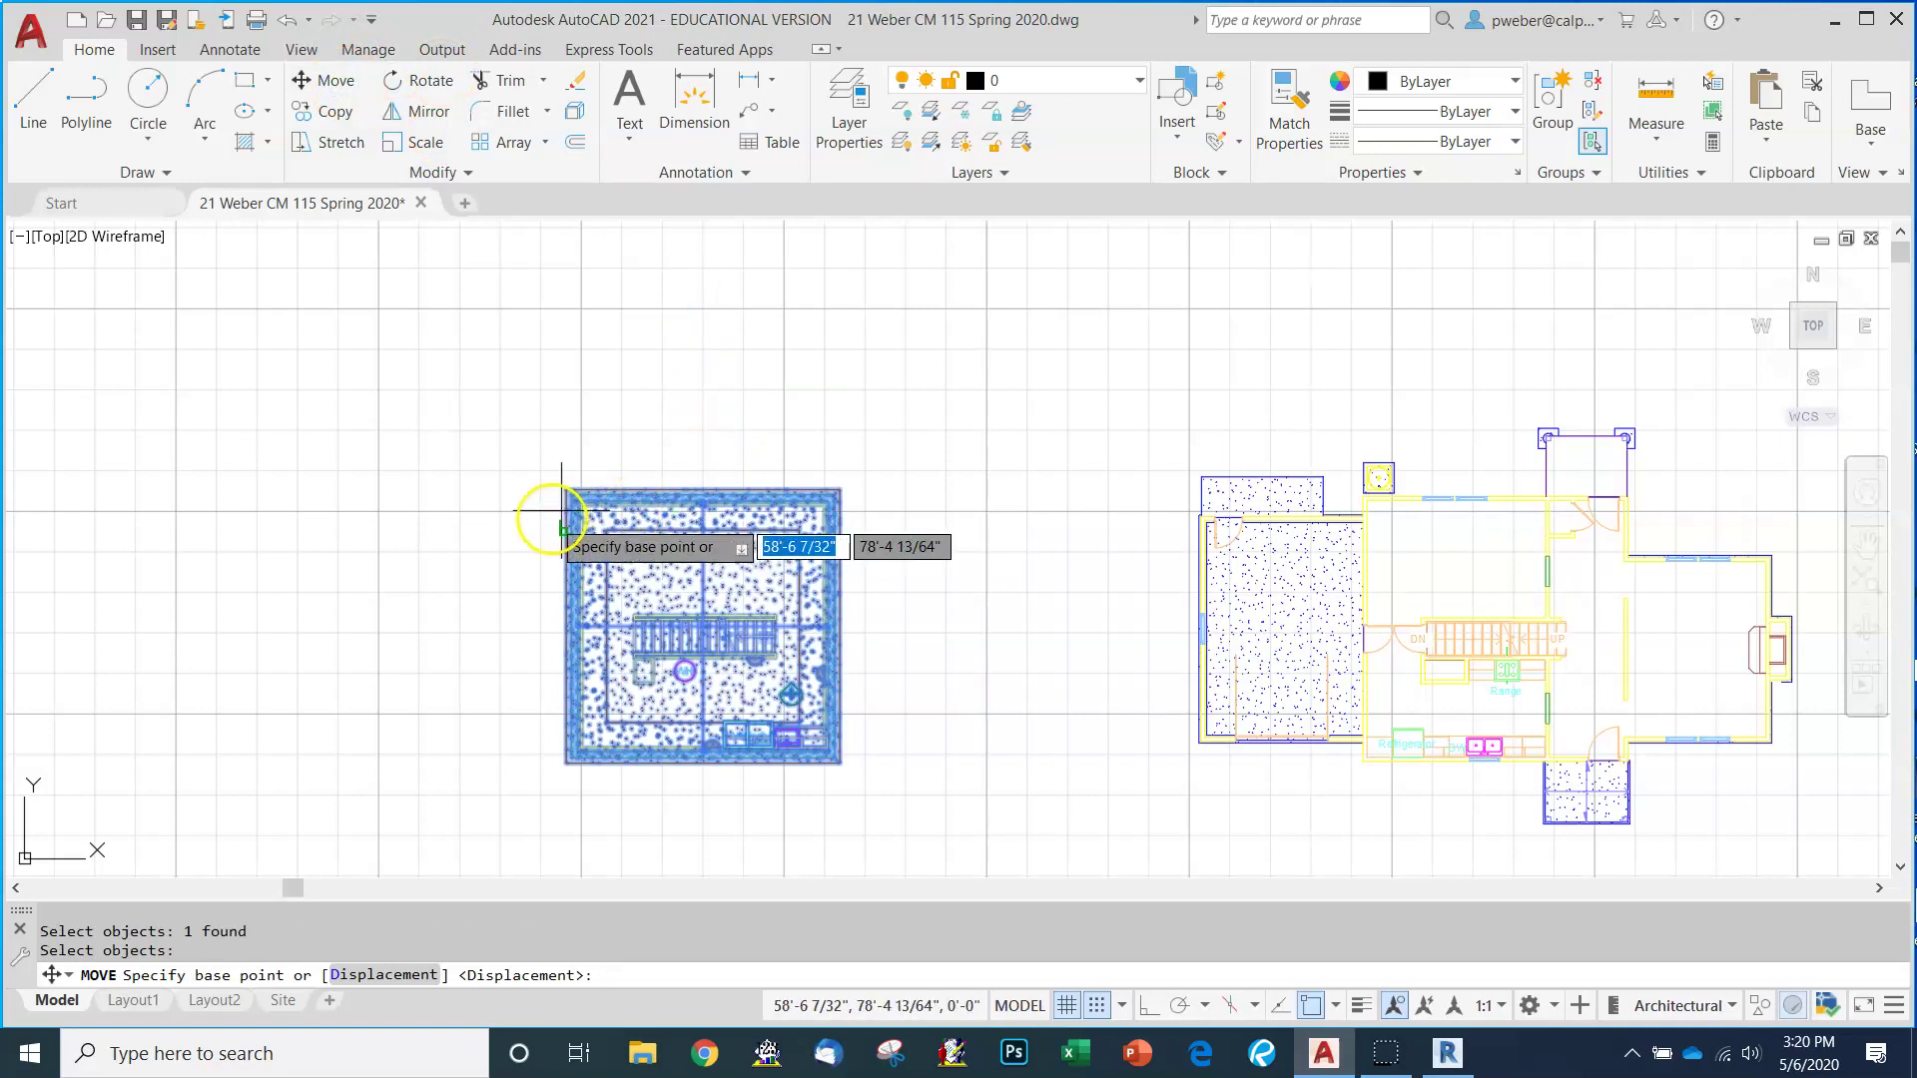
scroll(551, 519, "up", 5)
scroll(595, 479, "up", 3)
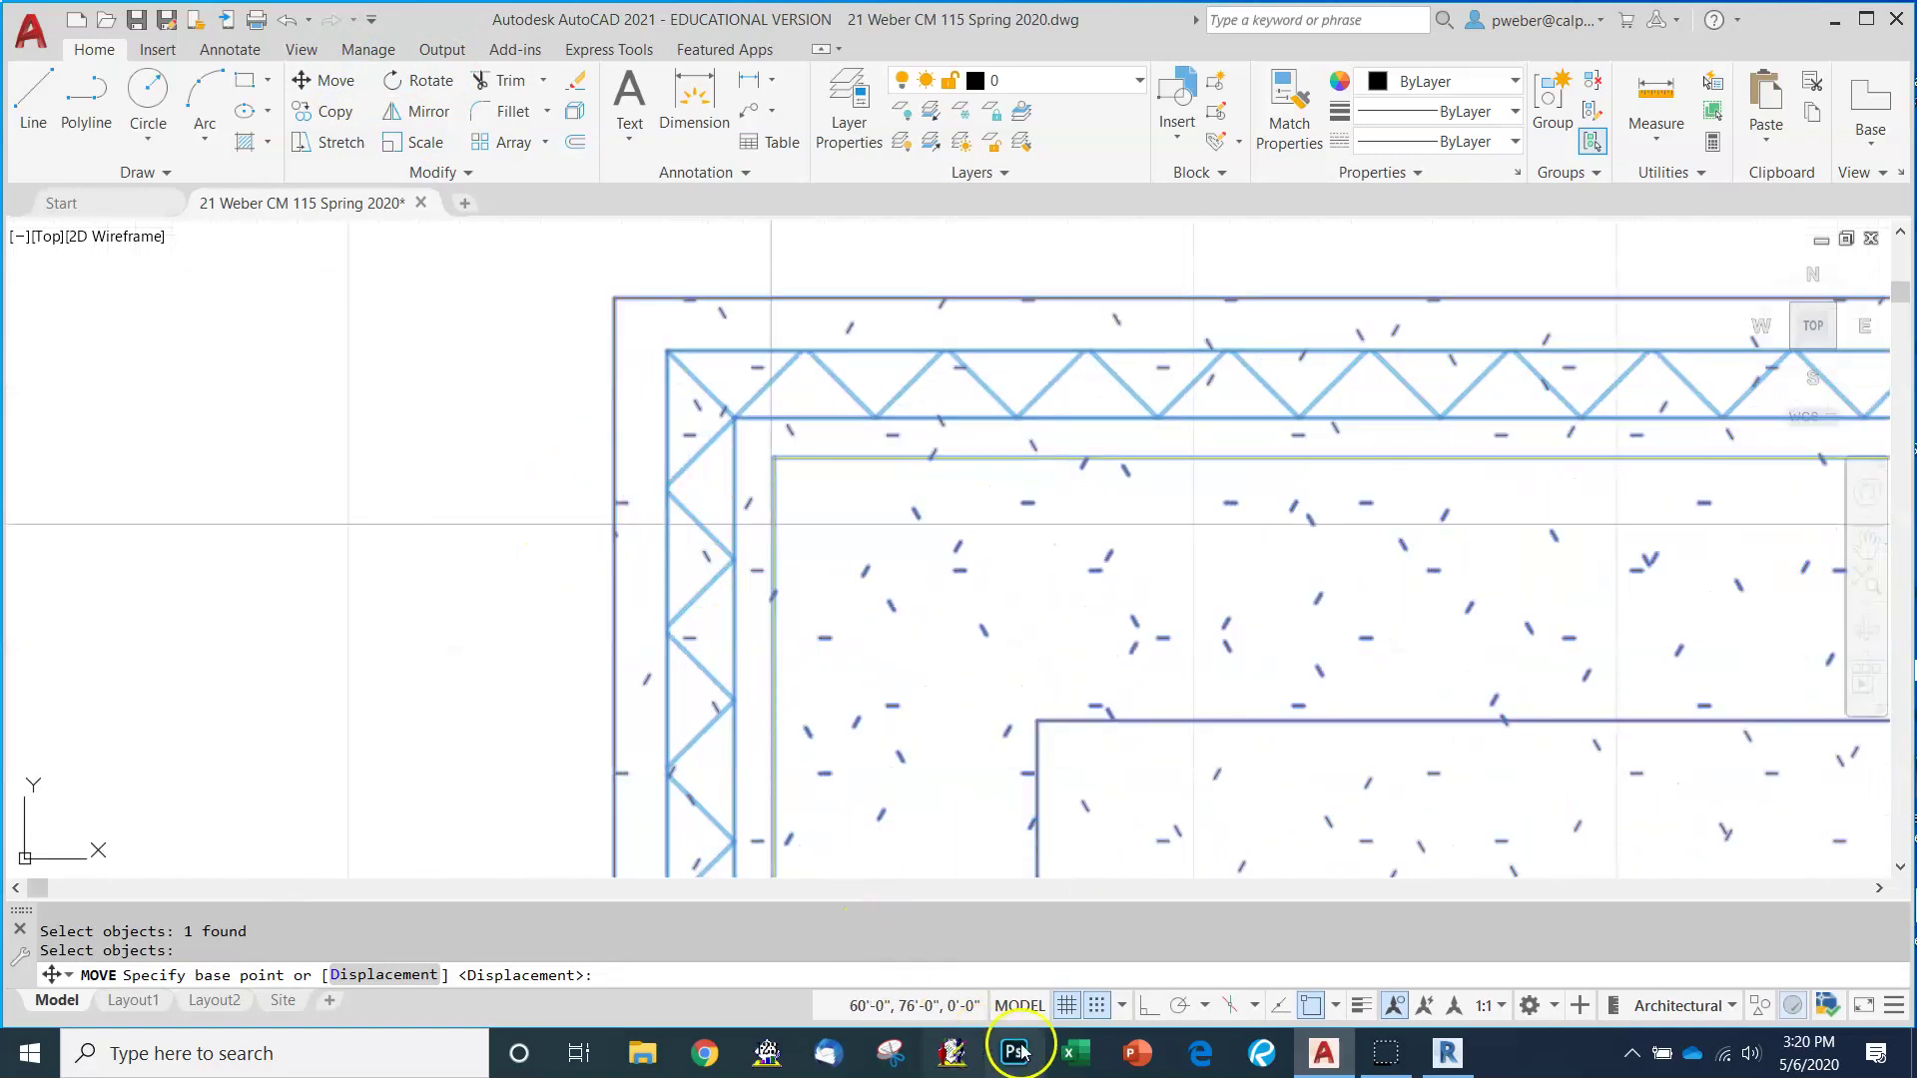
left_click(1096, 1008)
left_click(1097, 1008)
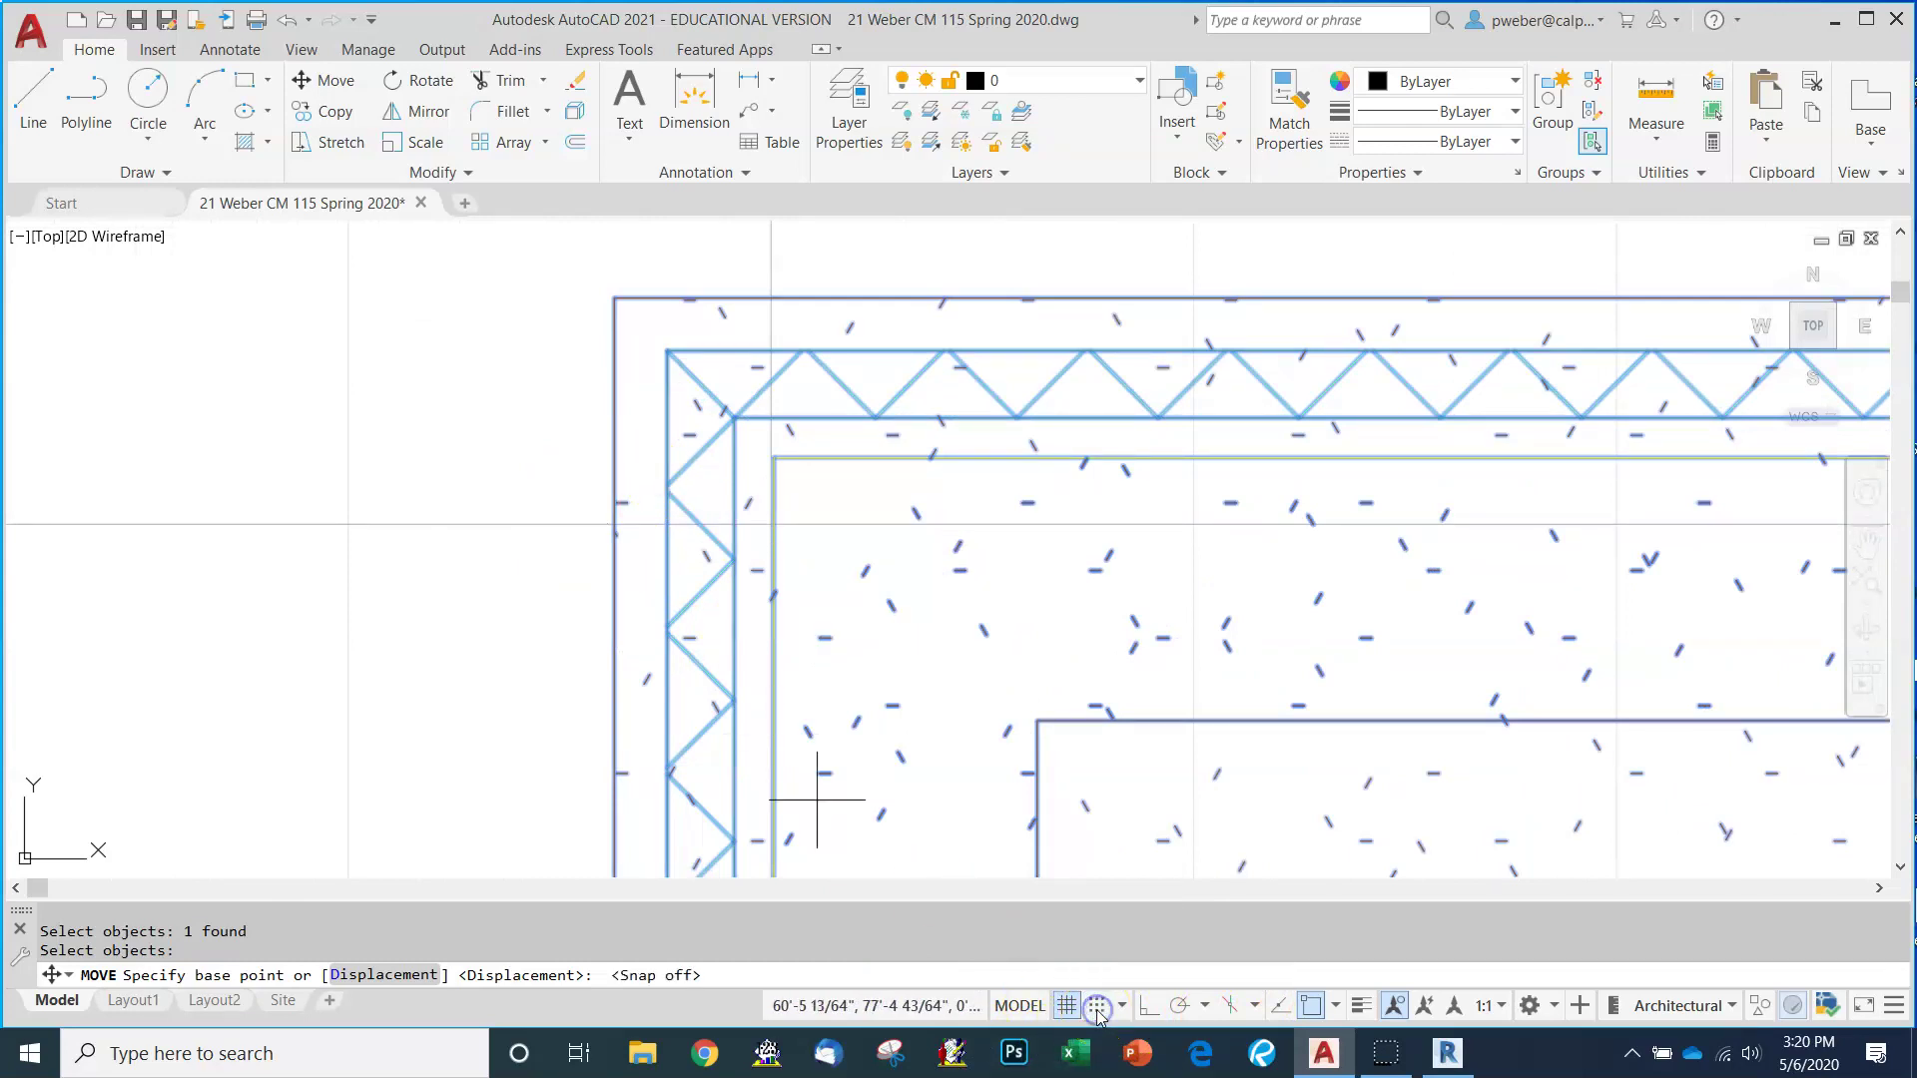
left_click(666, 350)
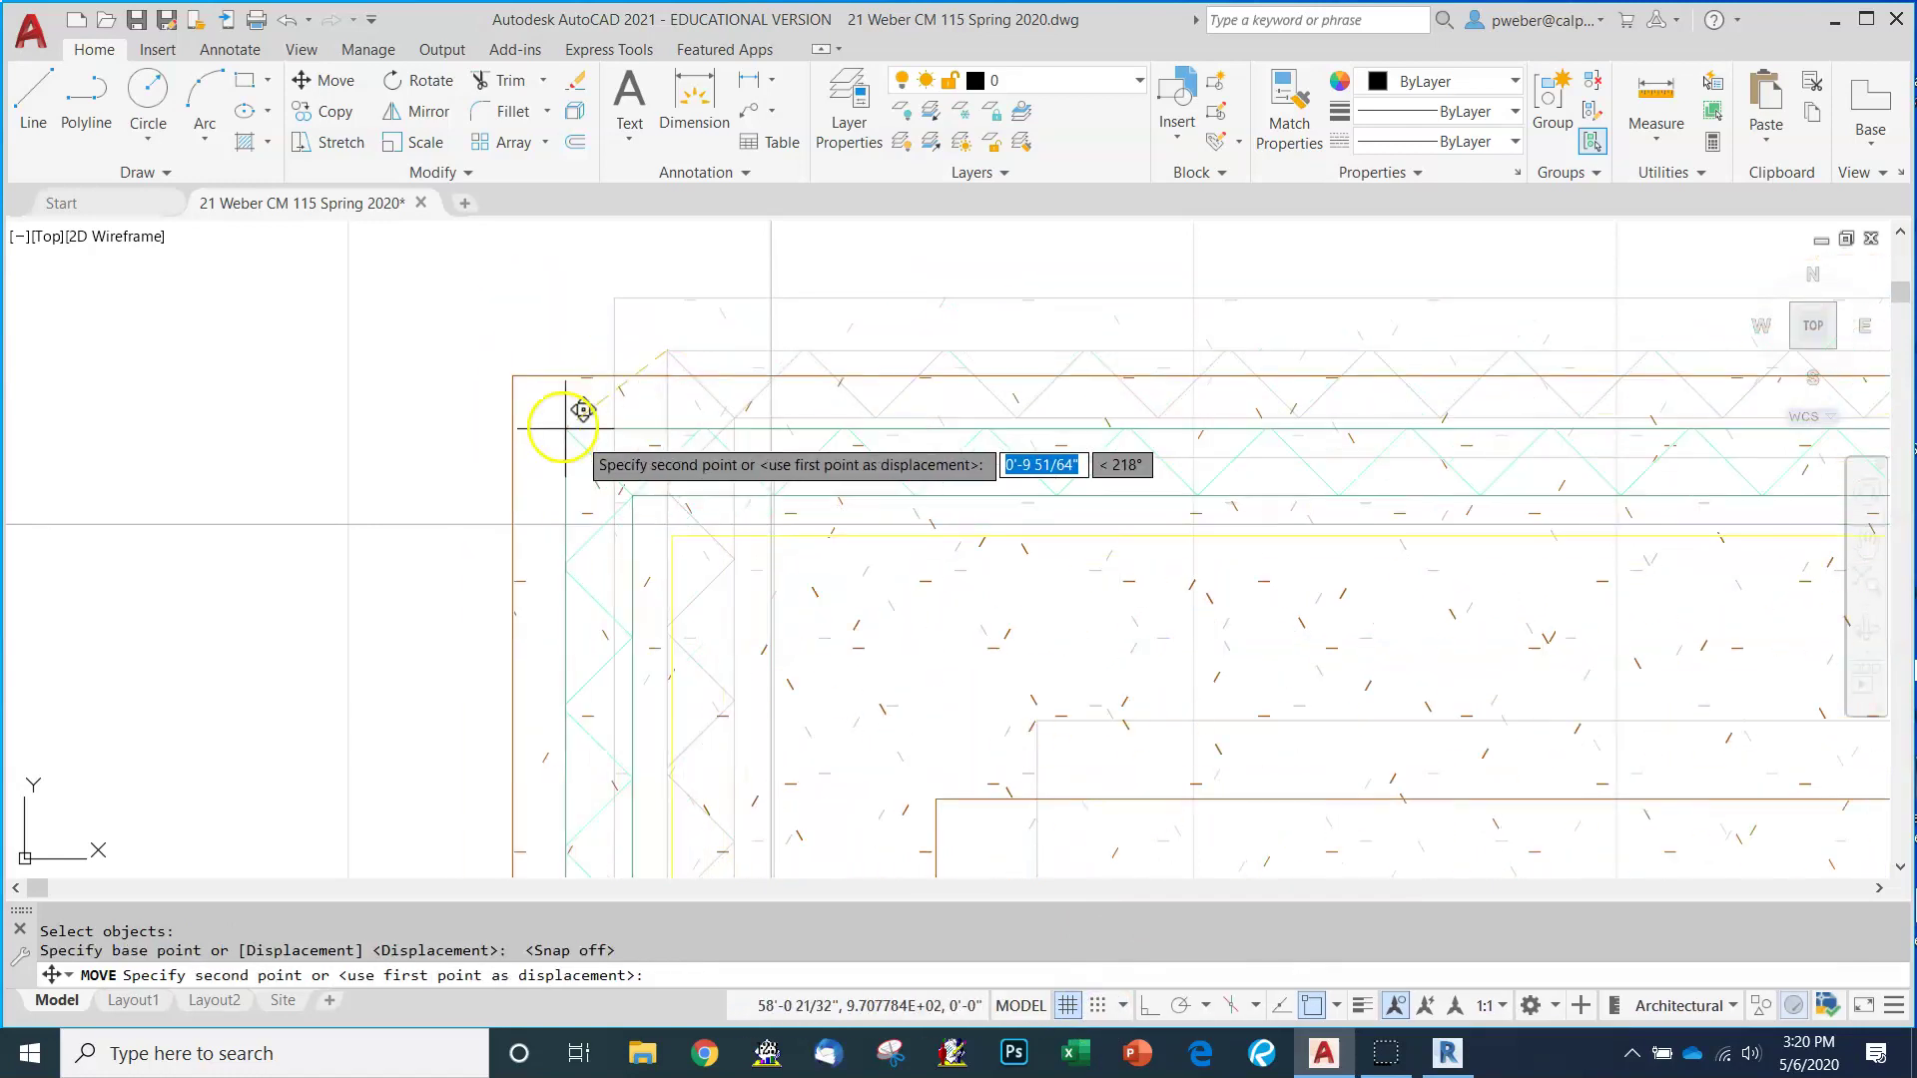
Turn grid snap on and place the Level 2 plan's base point on the grid intersection at 40'-0", 100'-0".
scroll(564, 402, "down", 2)
scroll(699, 469, "down", 5)
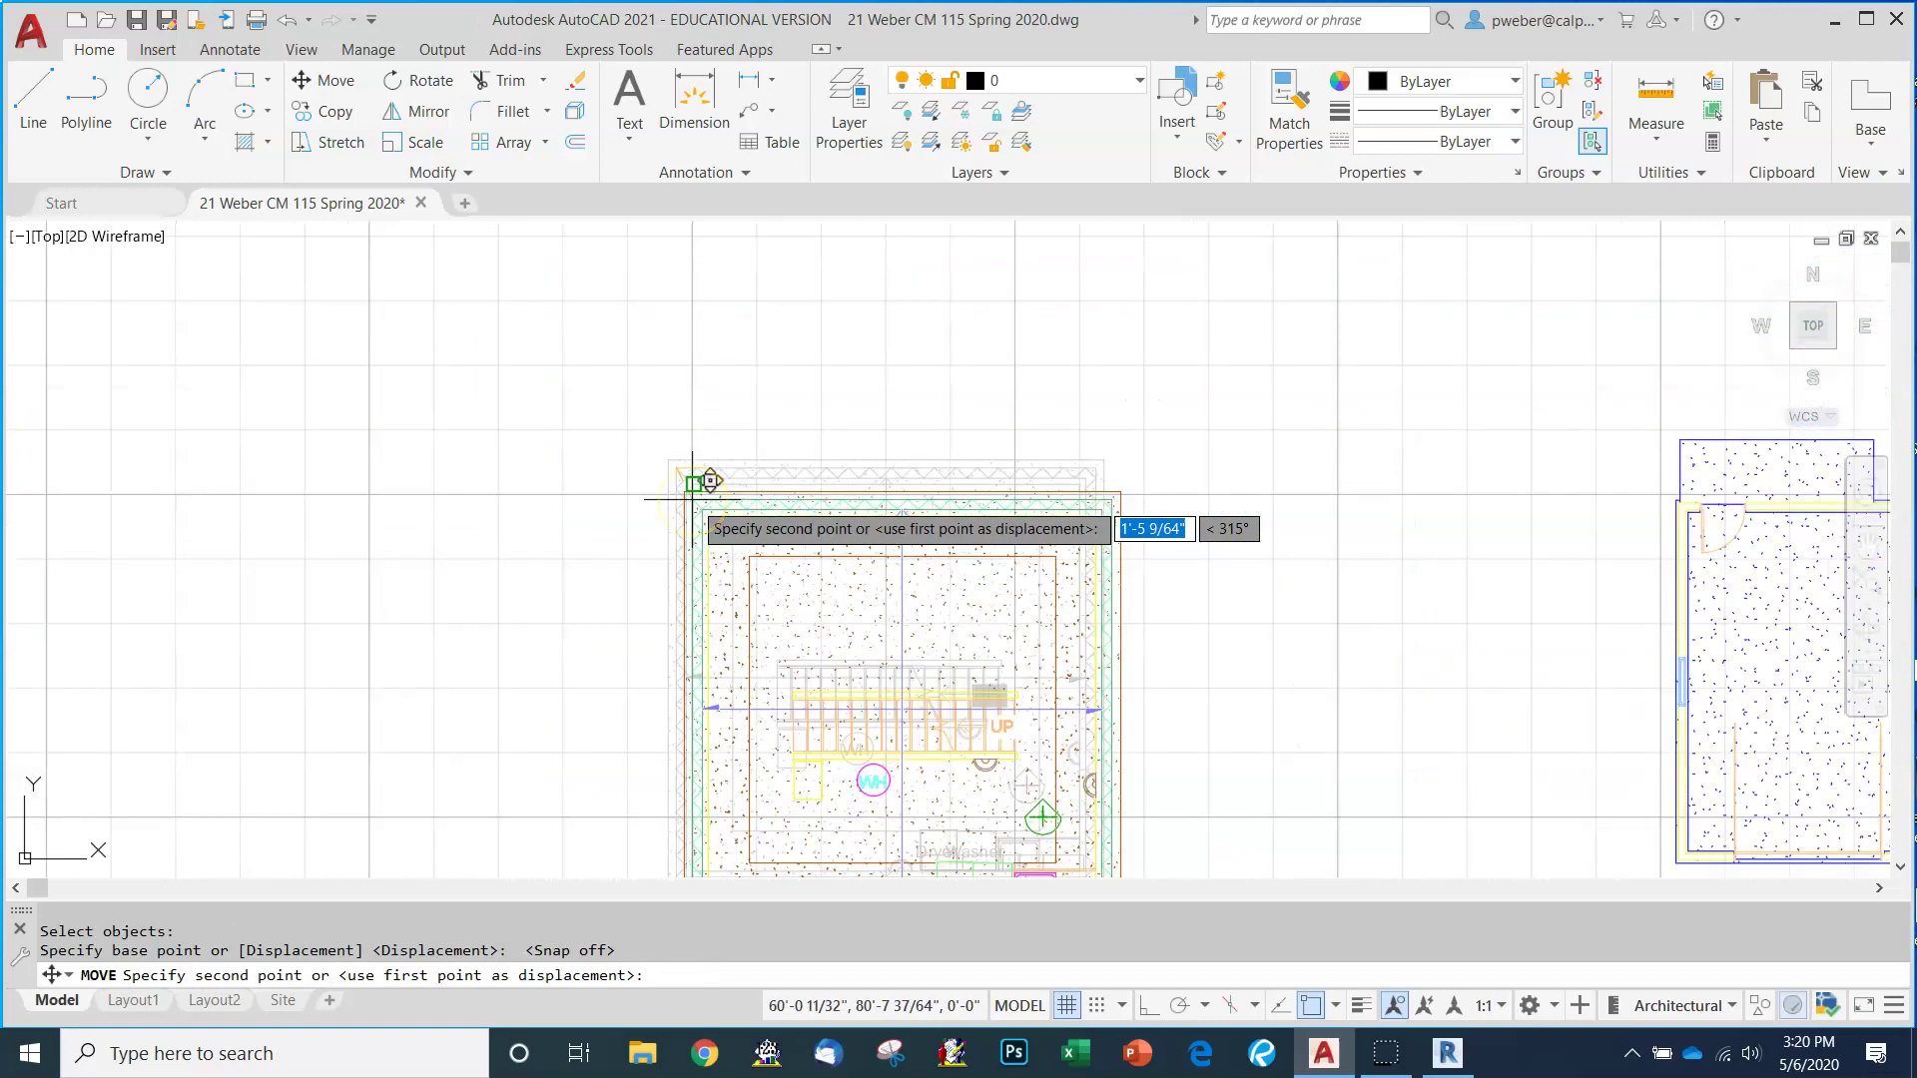
left_click(1101, 1006)
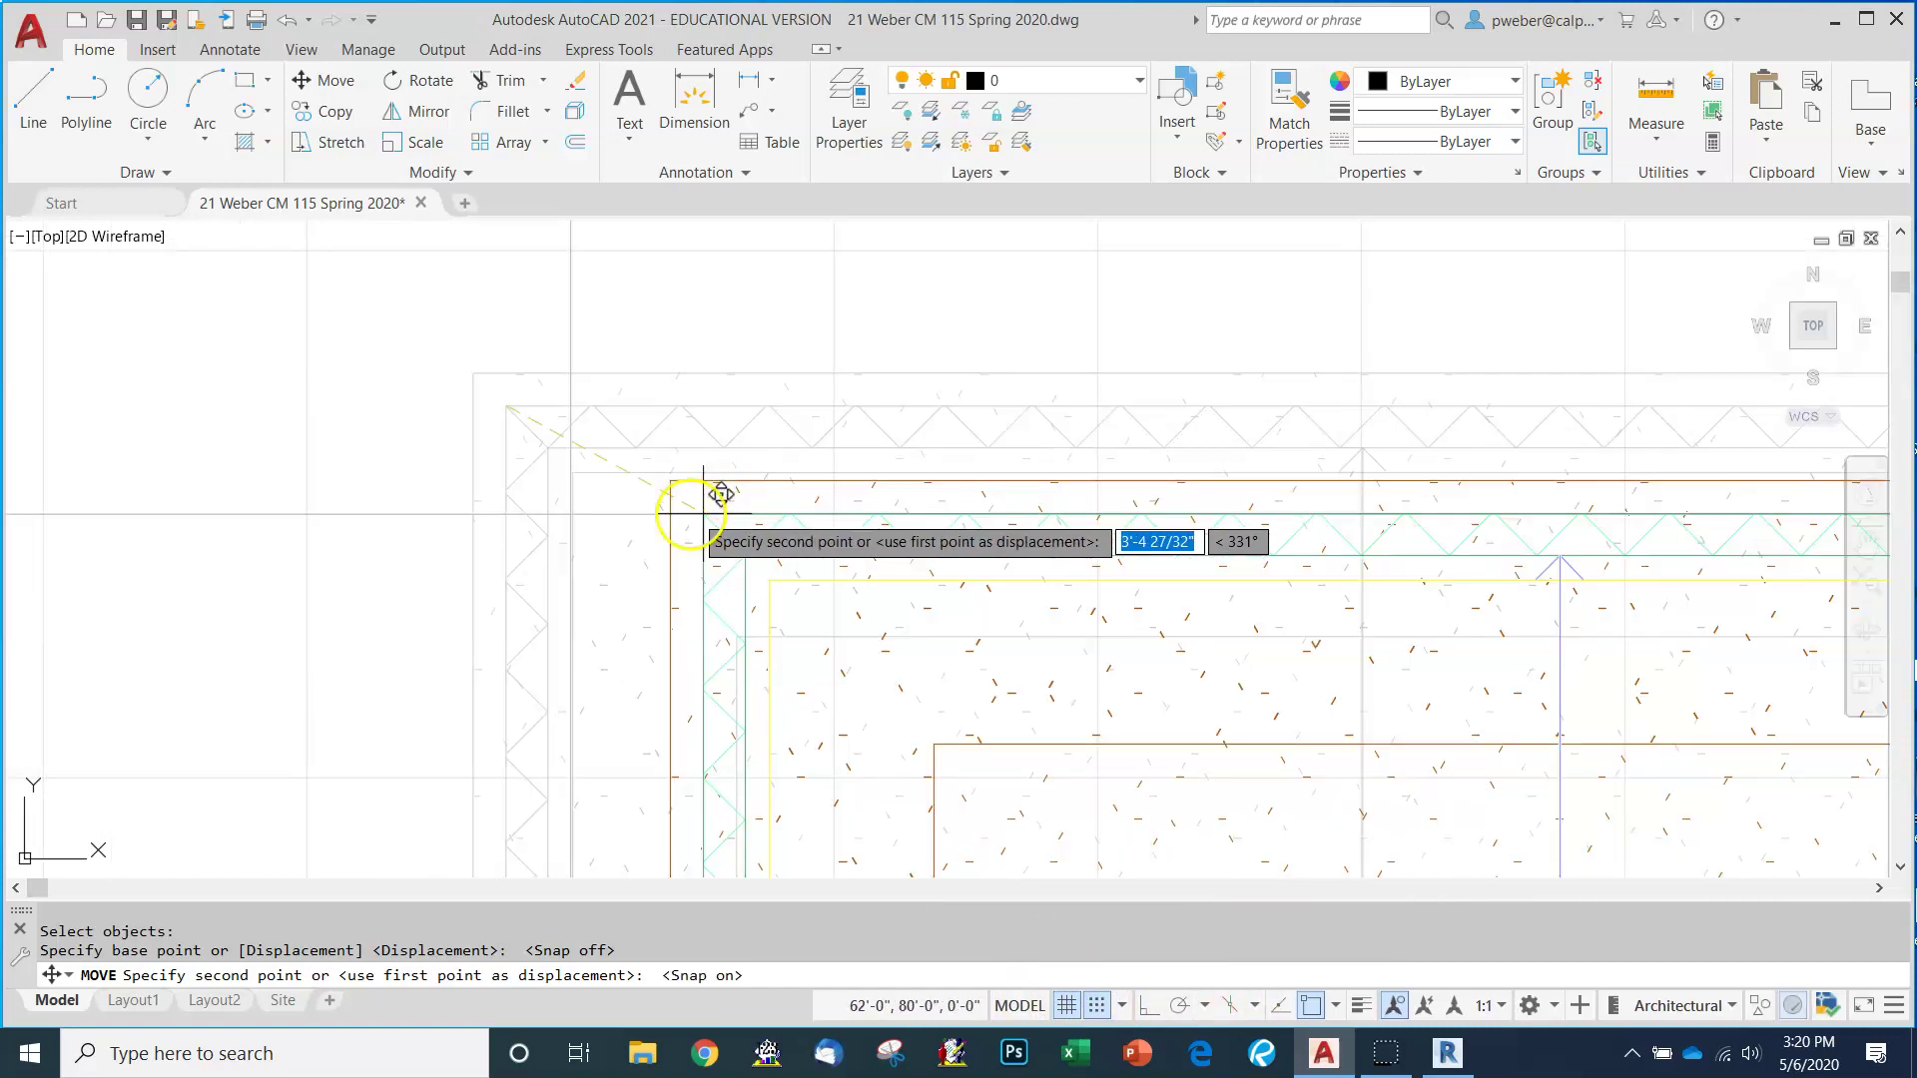
scroll(530, 535, "up", 3)
scroll(776, 619, "down", 3)
scroll(776, 619, "down", 3)
scroll(642, 513, "up", 3)
scroll(740, 484, "up", 3)
scroll(942, 556, "down", 5)
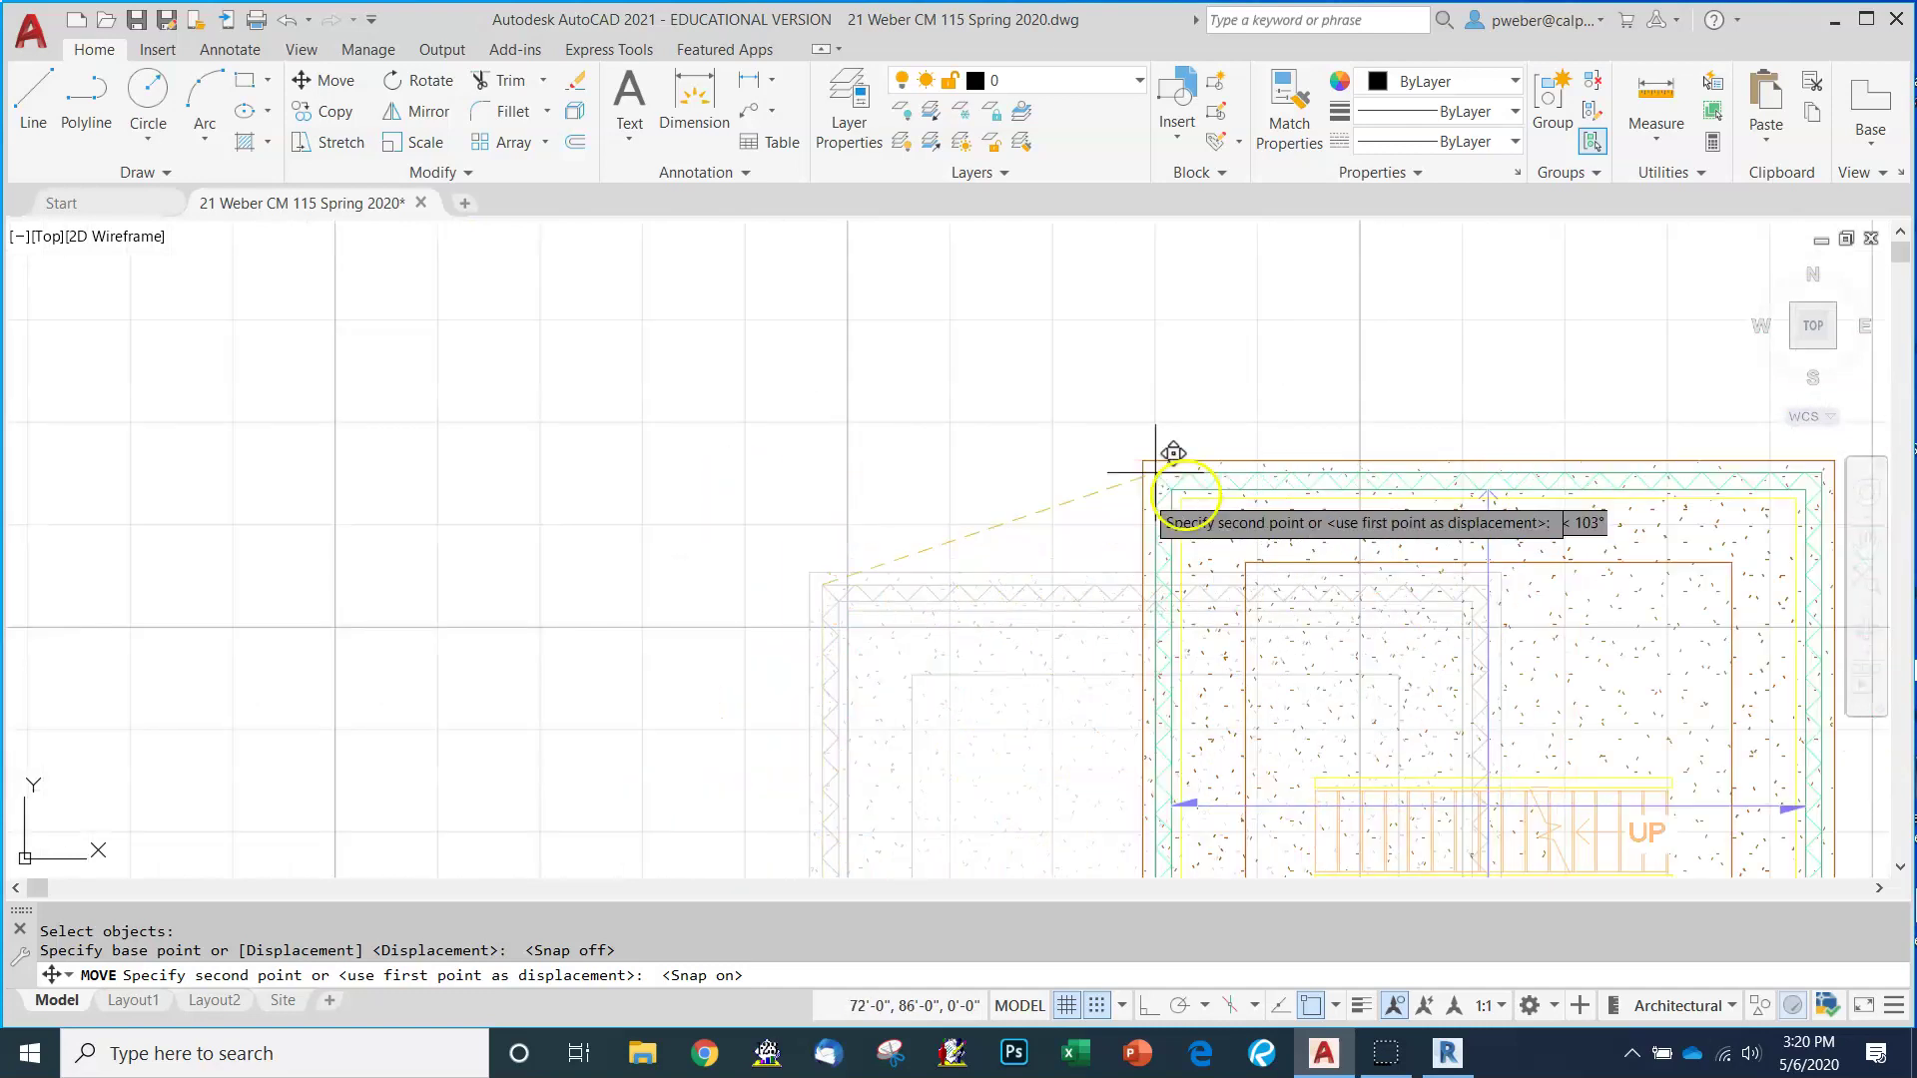
scroll(839, 514, "down", 5)
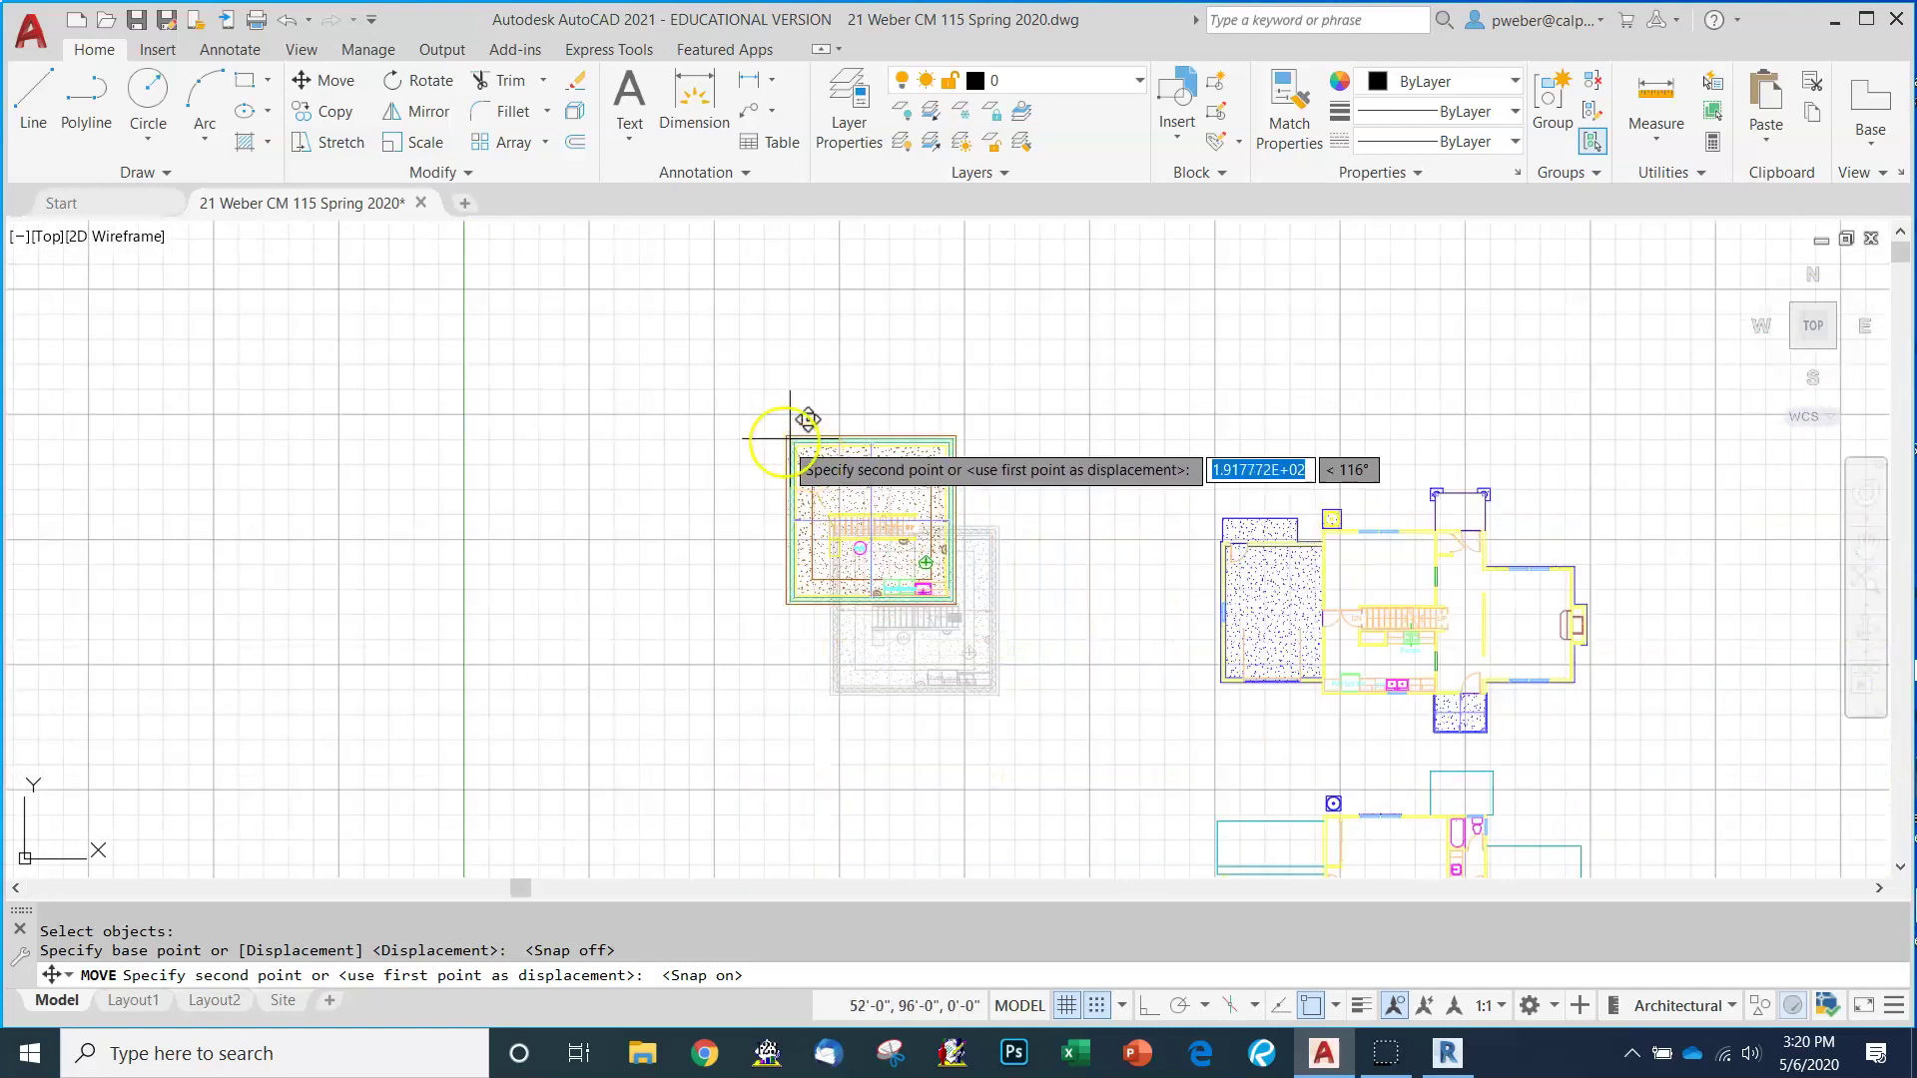
scroll(732, 394, "up", 5)
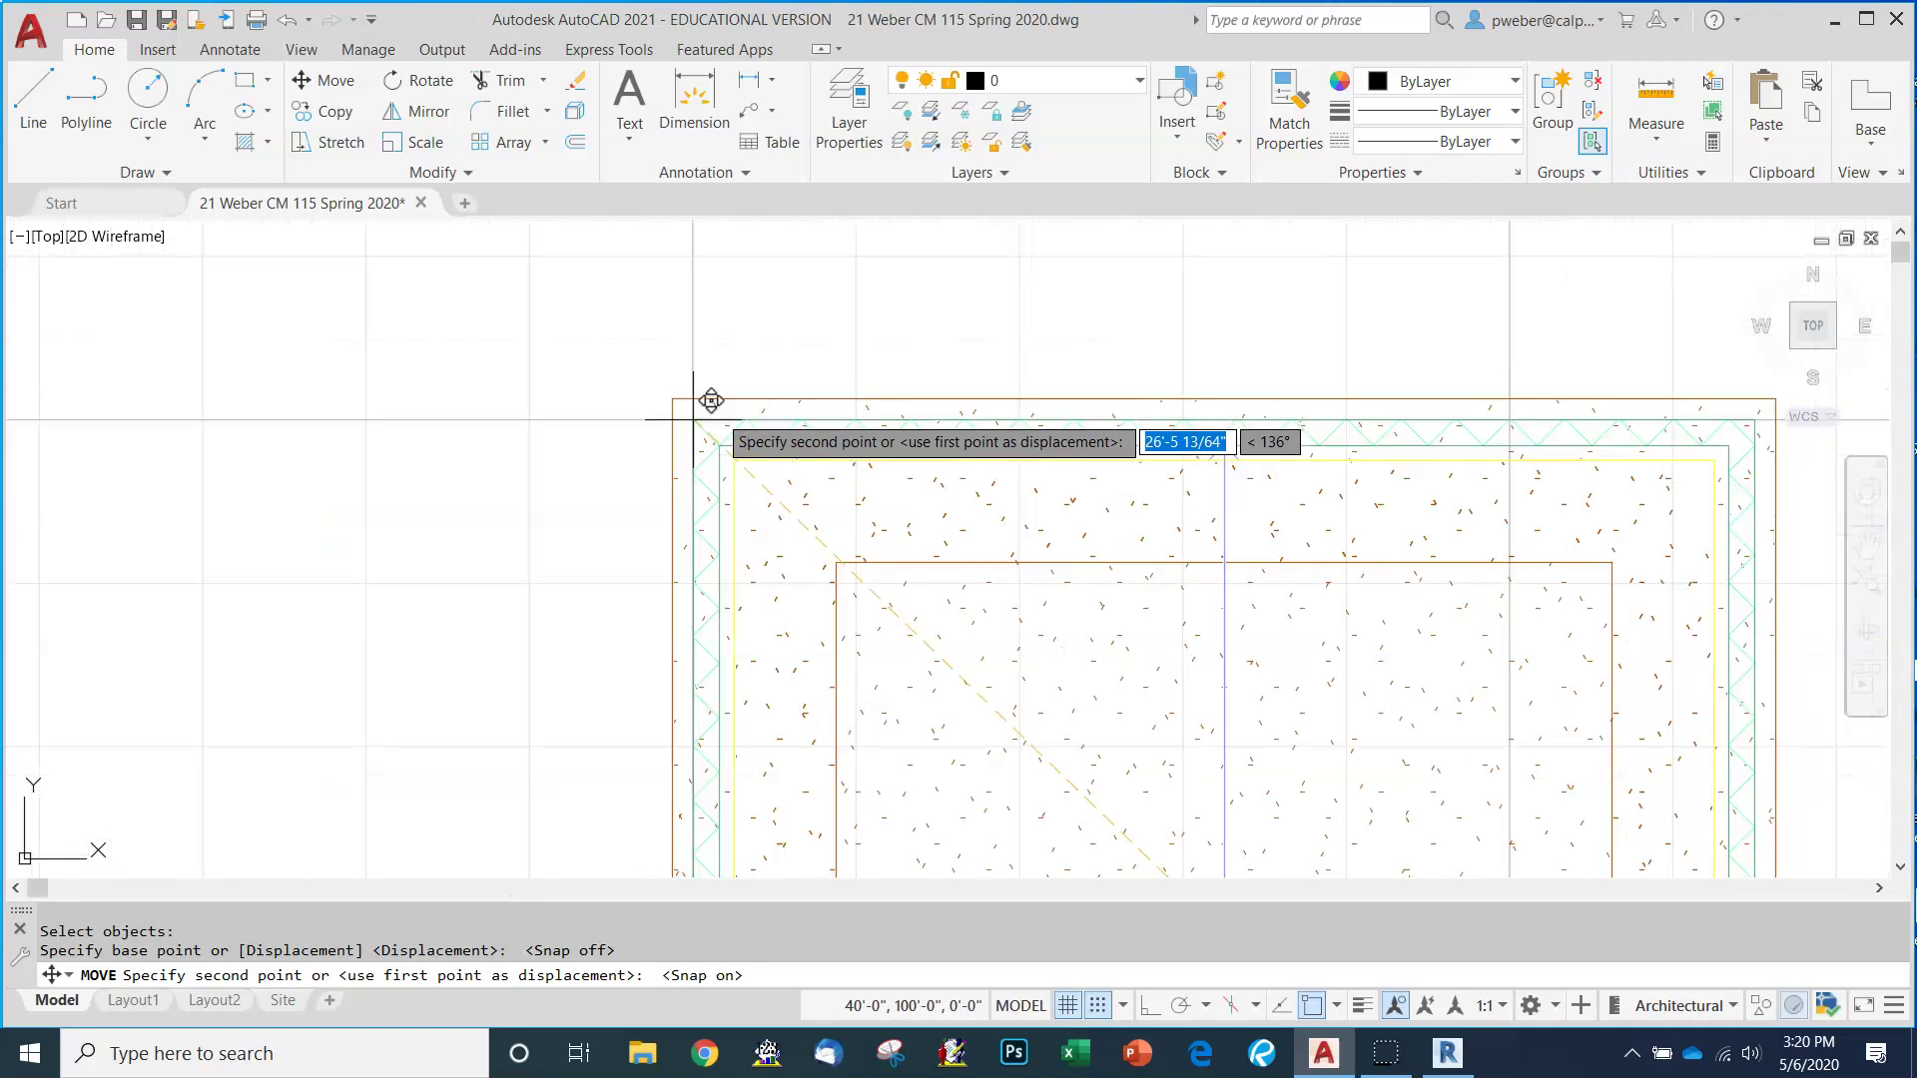
scroll(950, 483, "up", 3)
scroll(1121, 599, "down", 3)
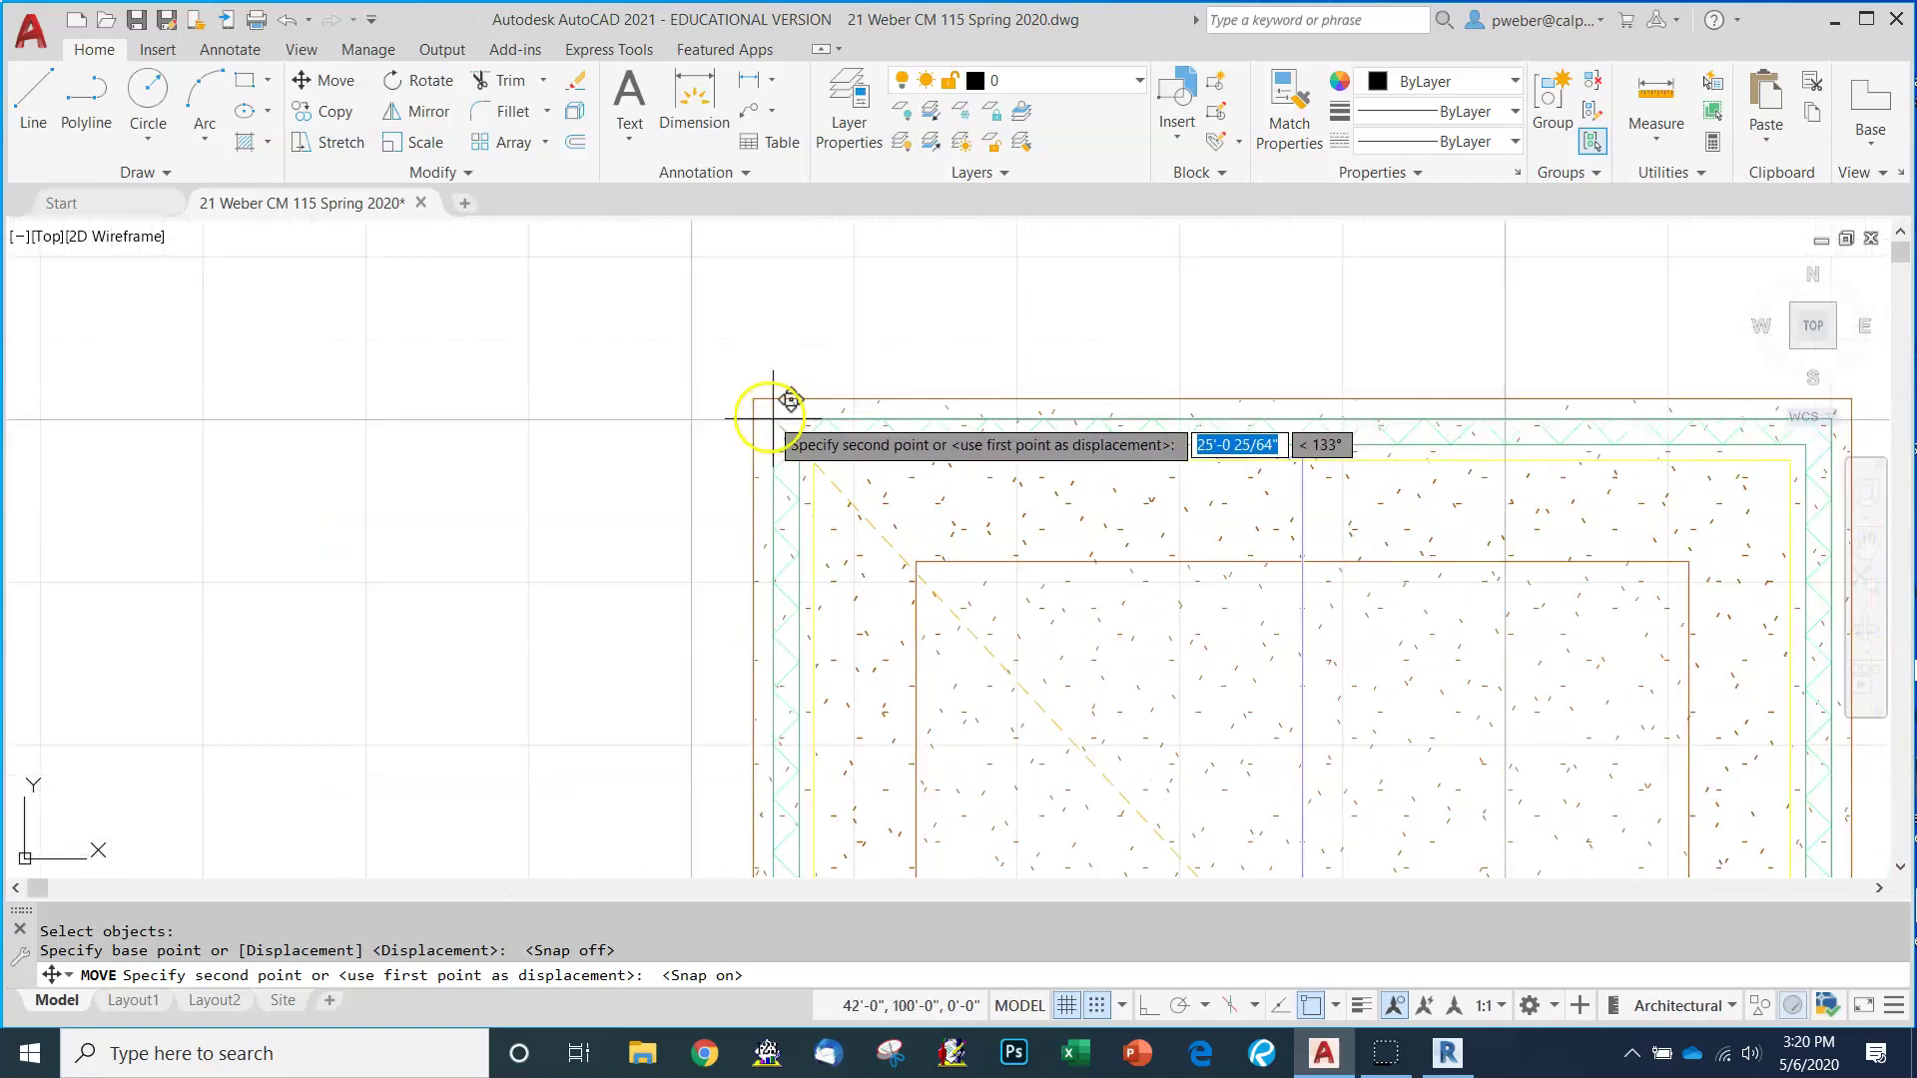
left_click(691, 424)
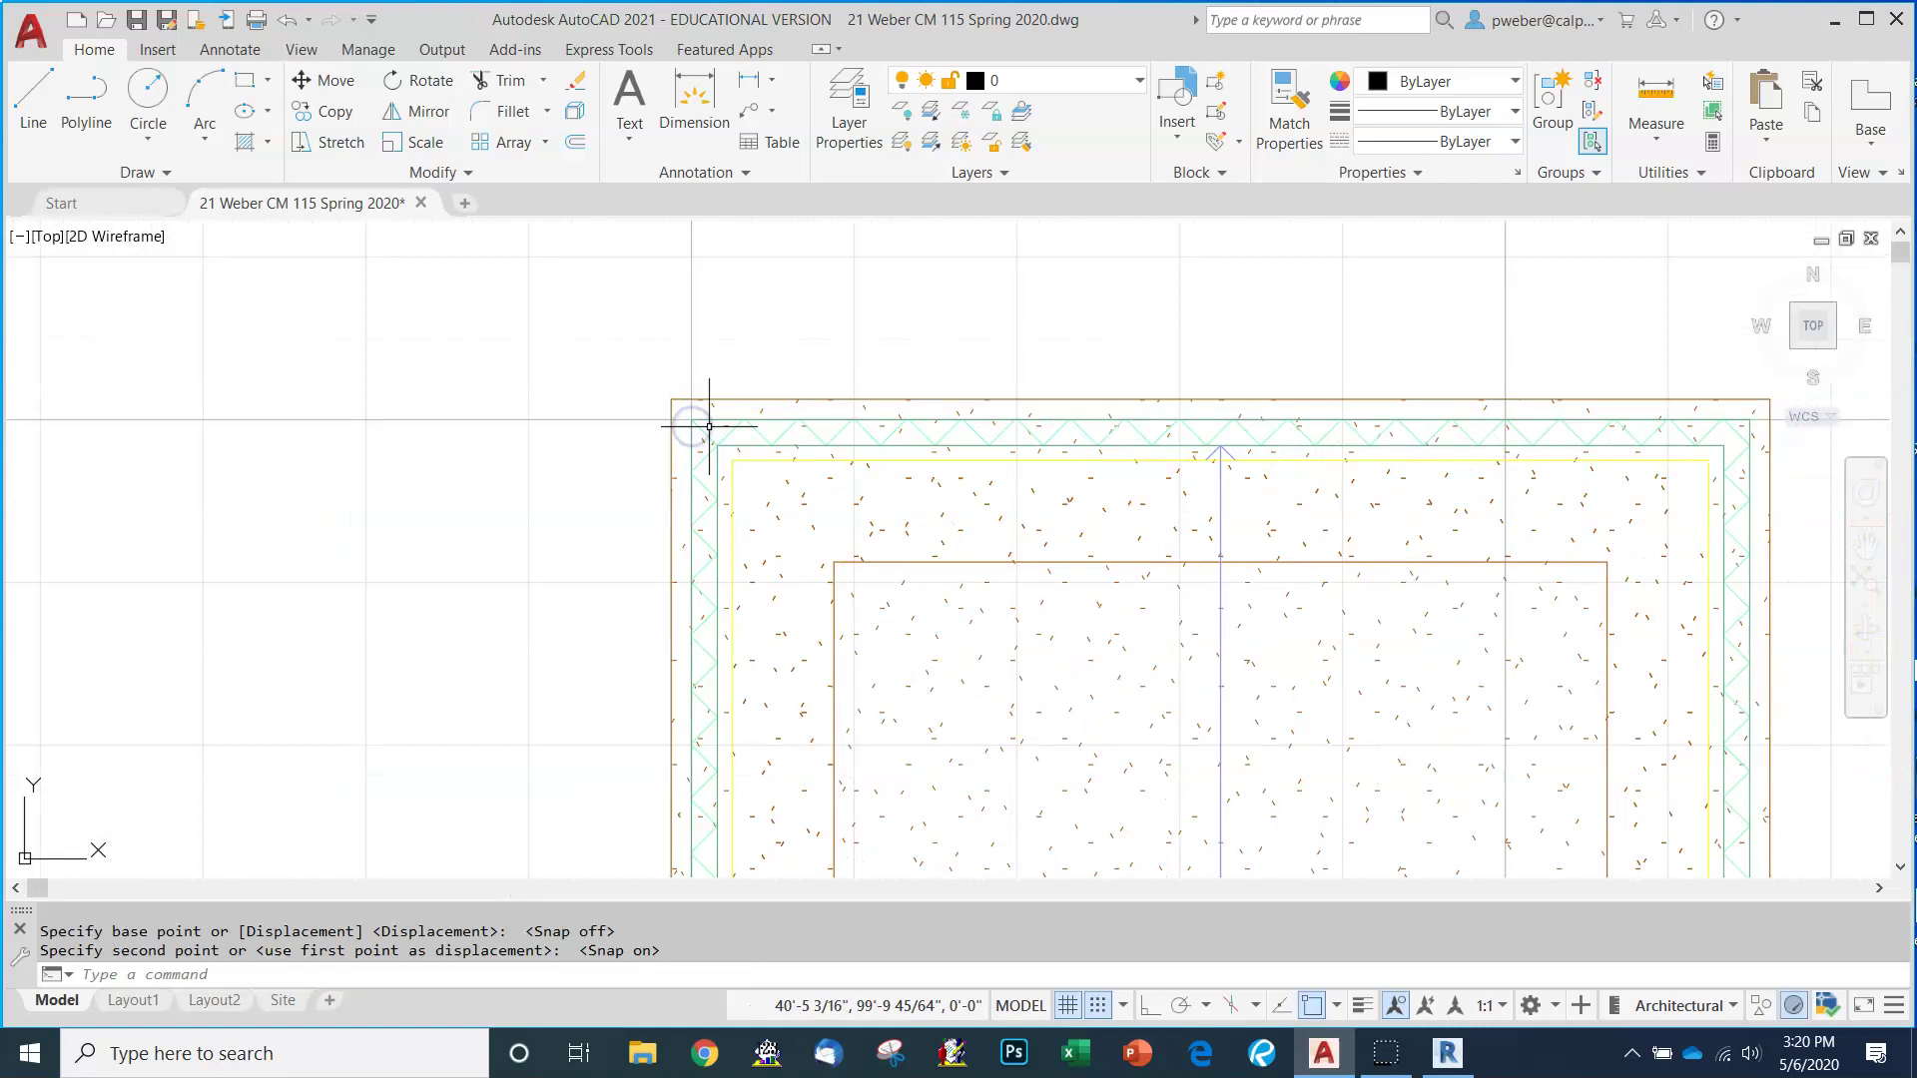
key("Escape")
scroll(678, 430, "down", 8)
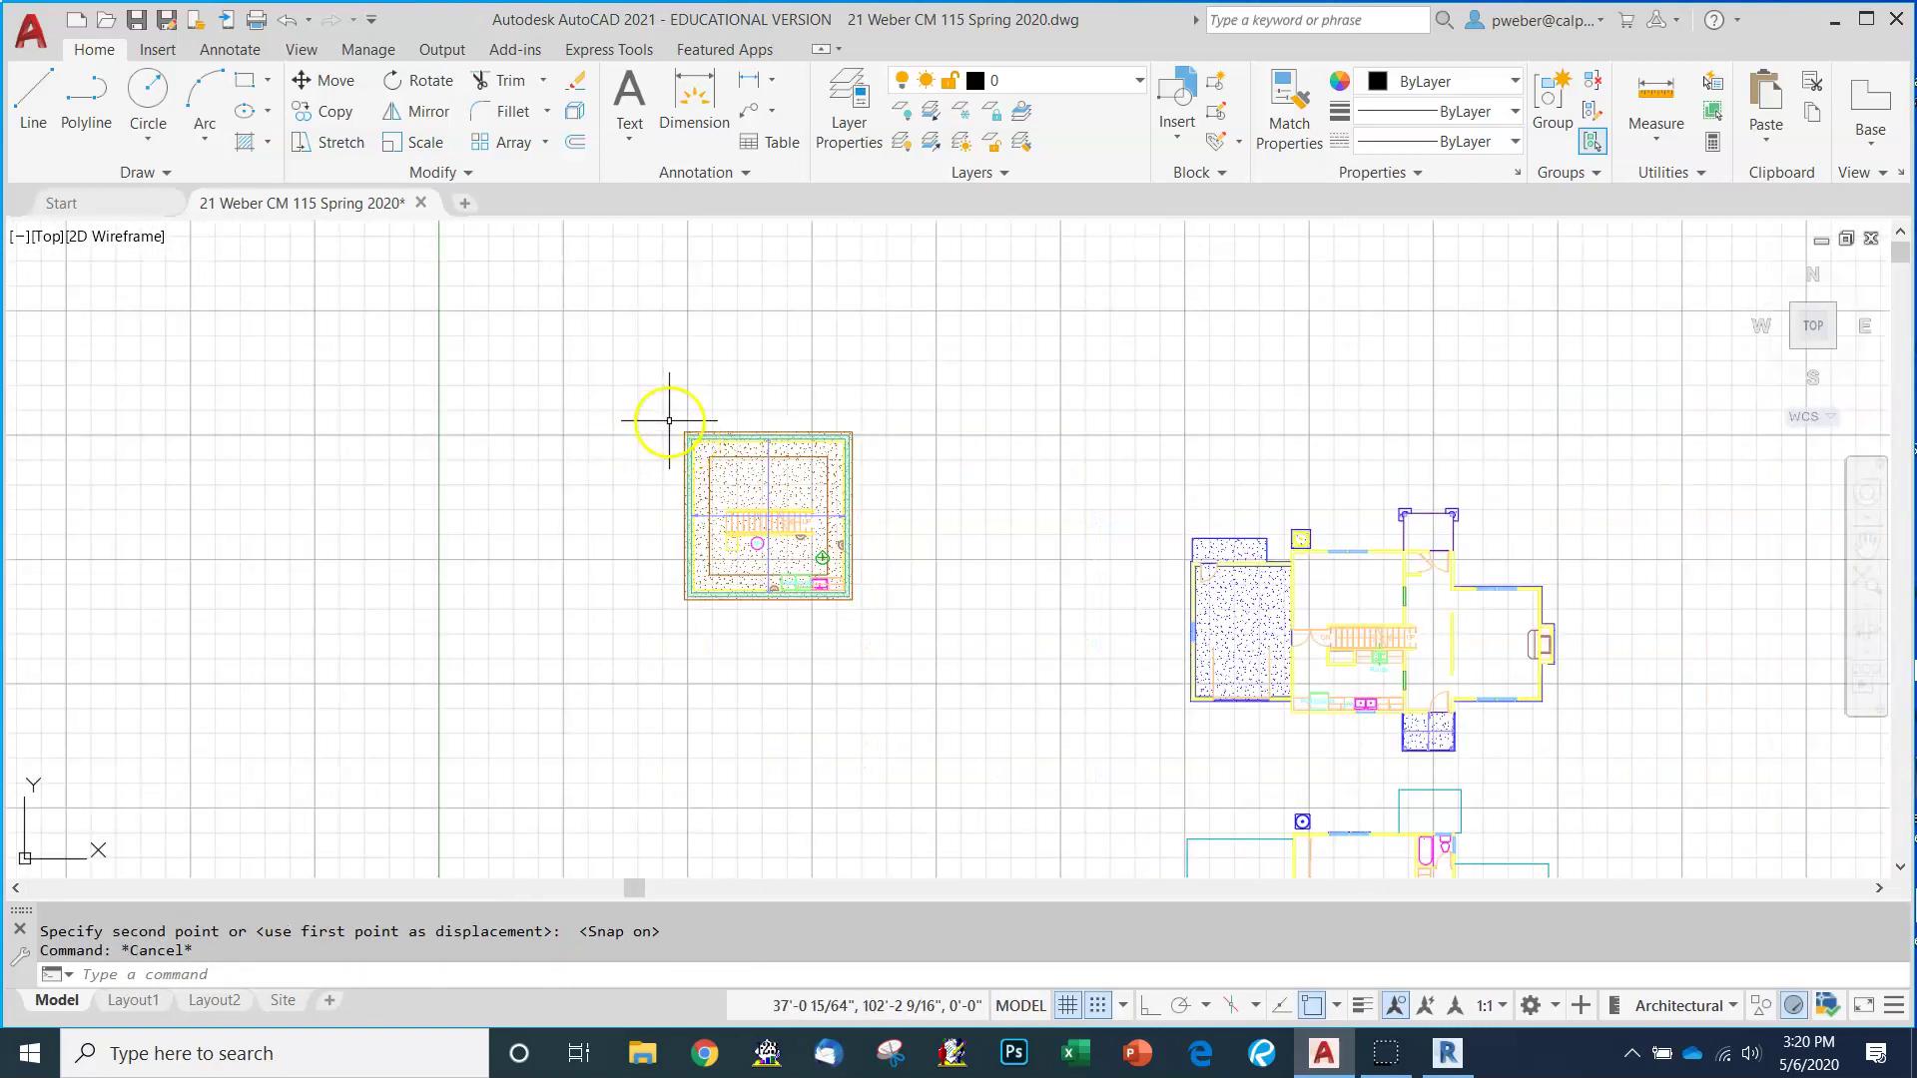
Start moving the Level 4 plan with grid snap off, using the upper-left outer corner of the yellow garage wall as base point.
scroll(669, 420, "up", 2)
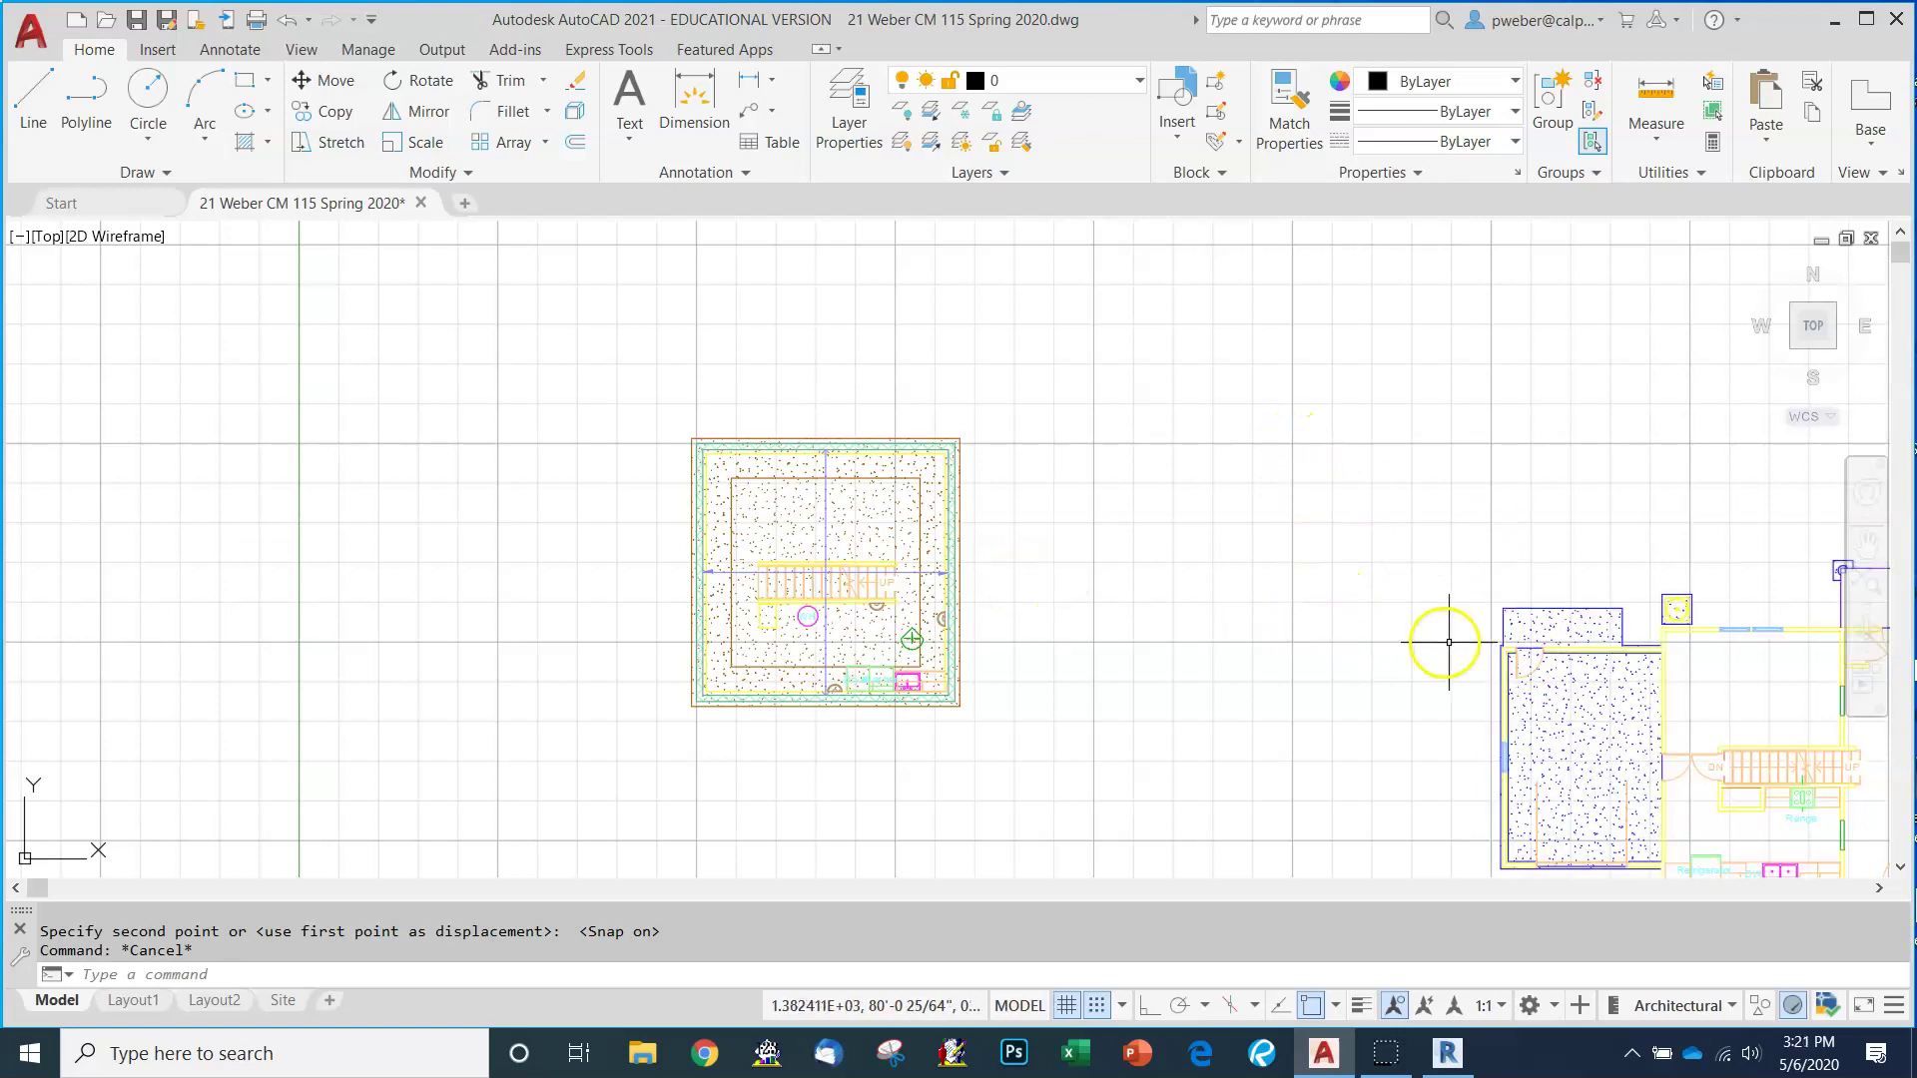
scroll(1517, 667, "up", 8)
scroll(1298, 659, "up", 2)
scroll(1048, 552, "down", 2)
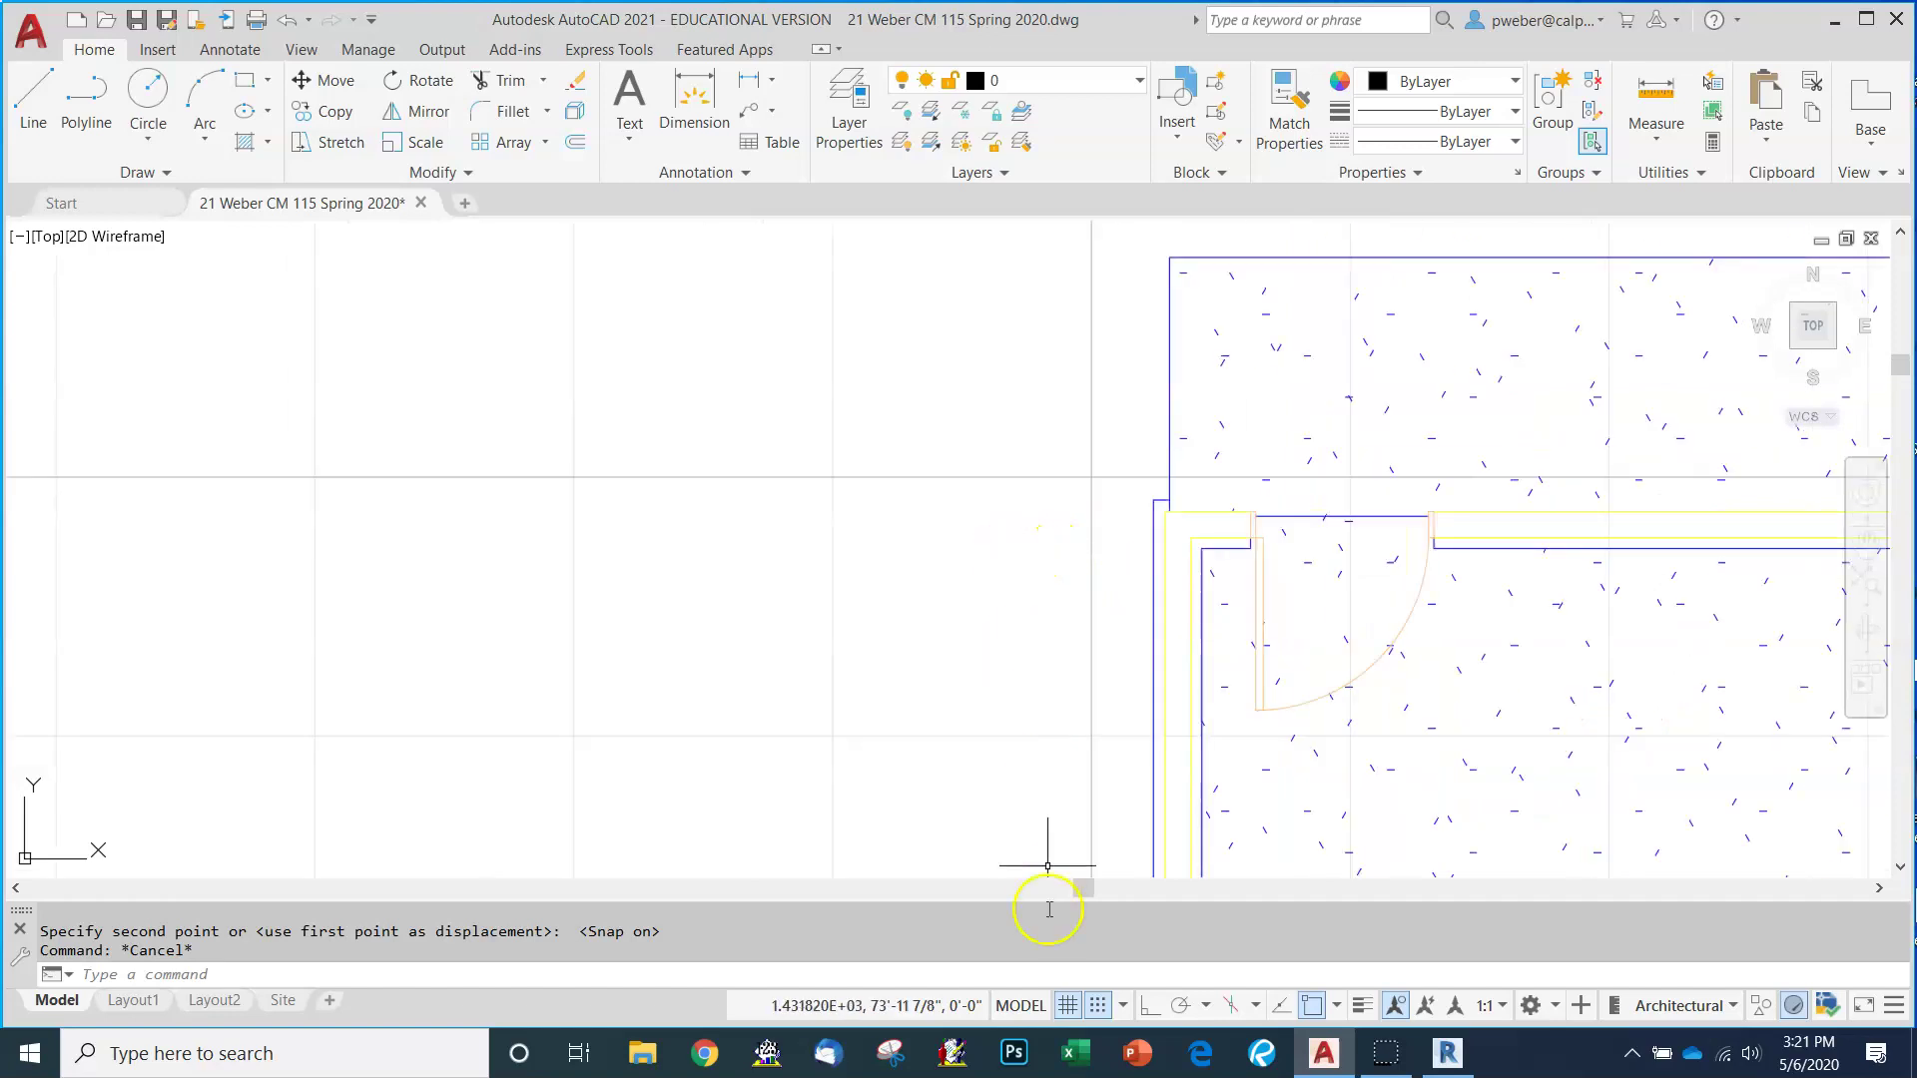
left_click(1098, 1006)
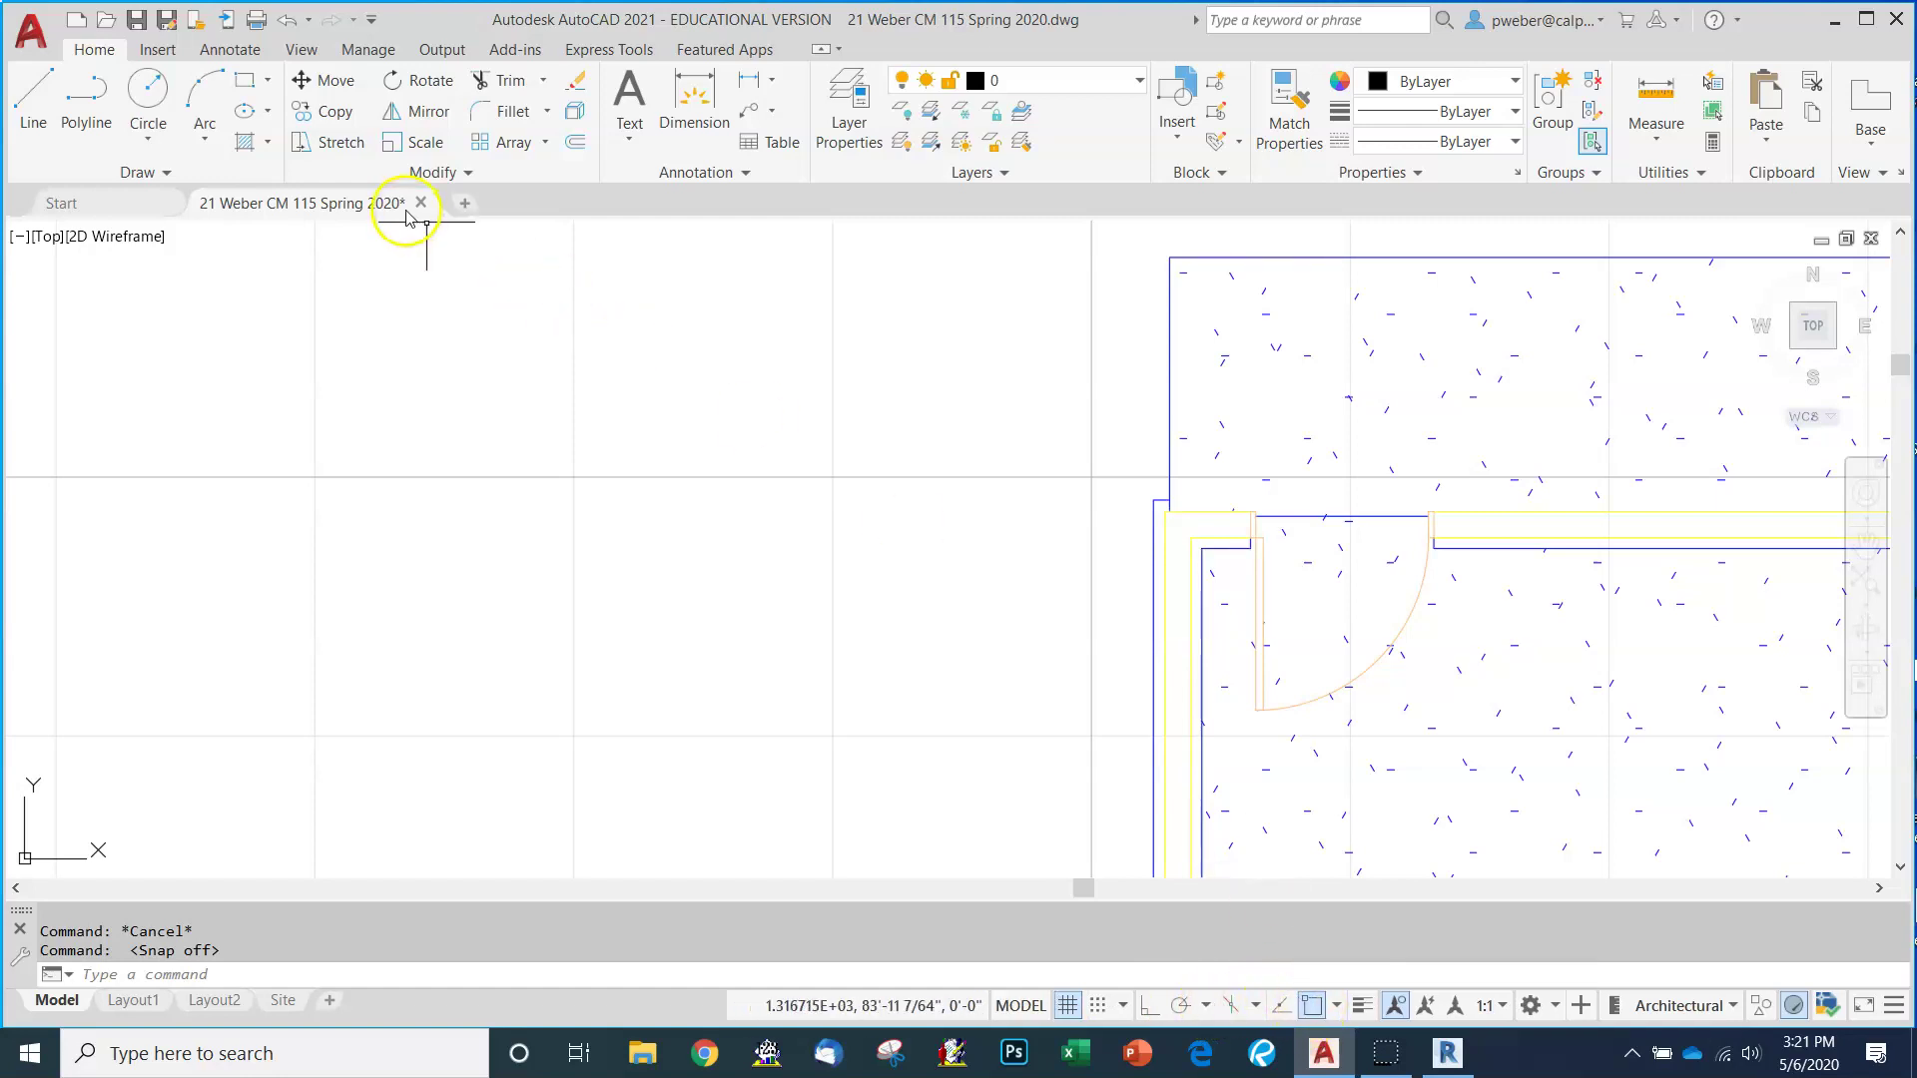
left_click(336, 88)
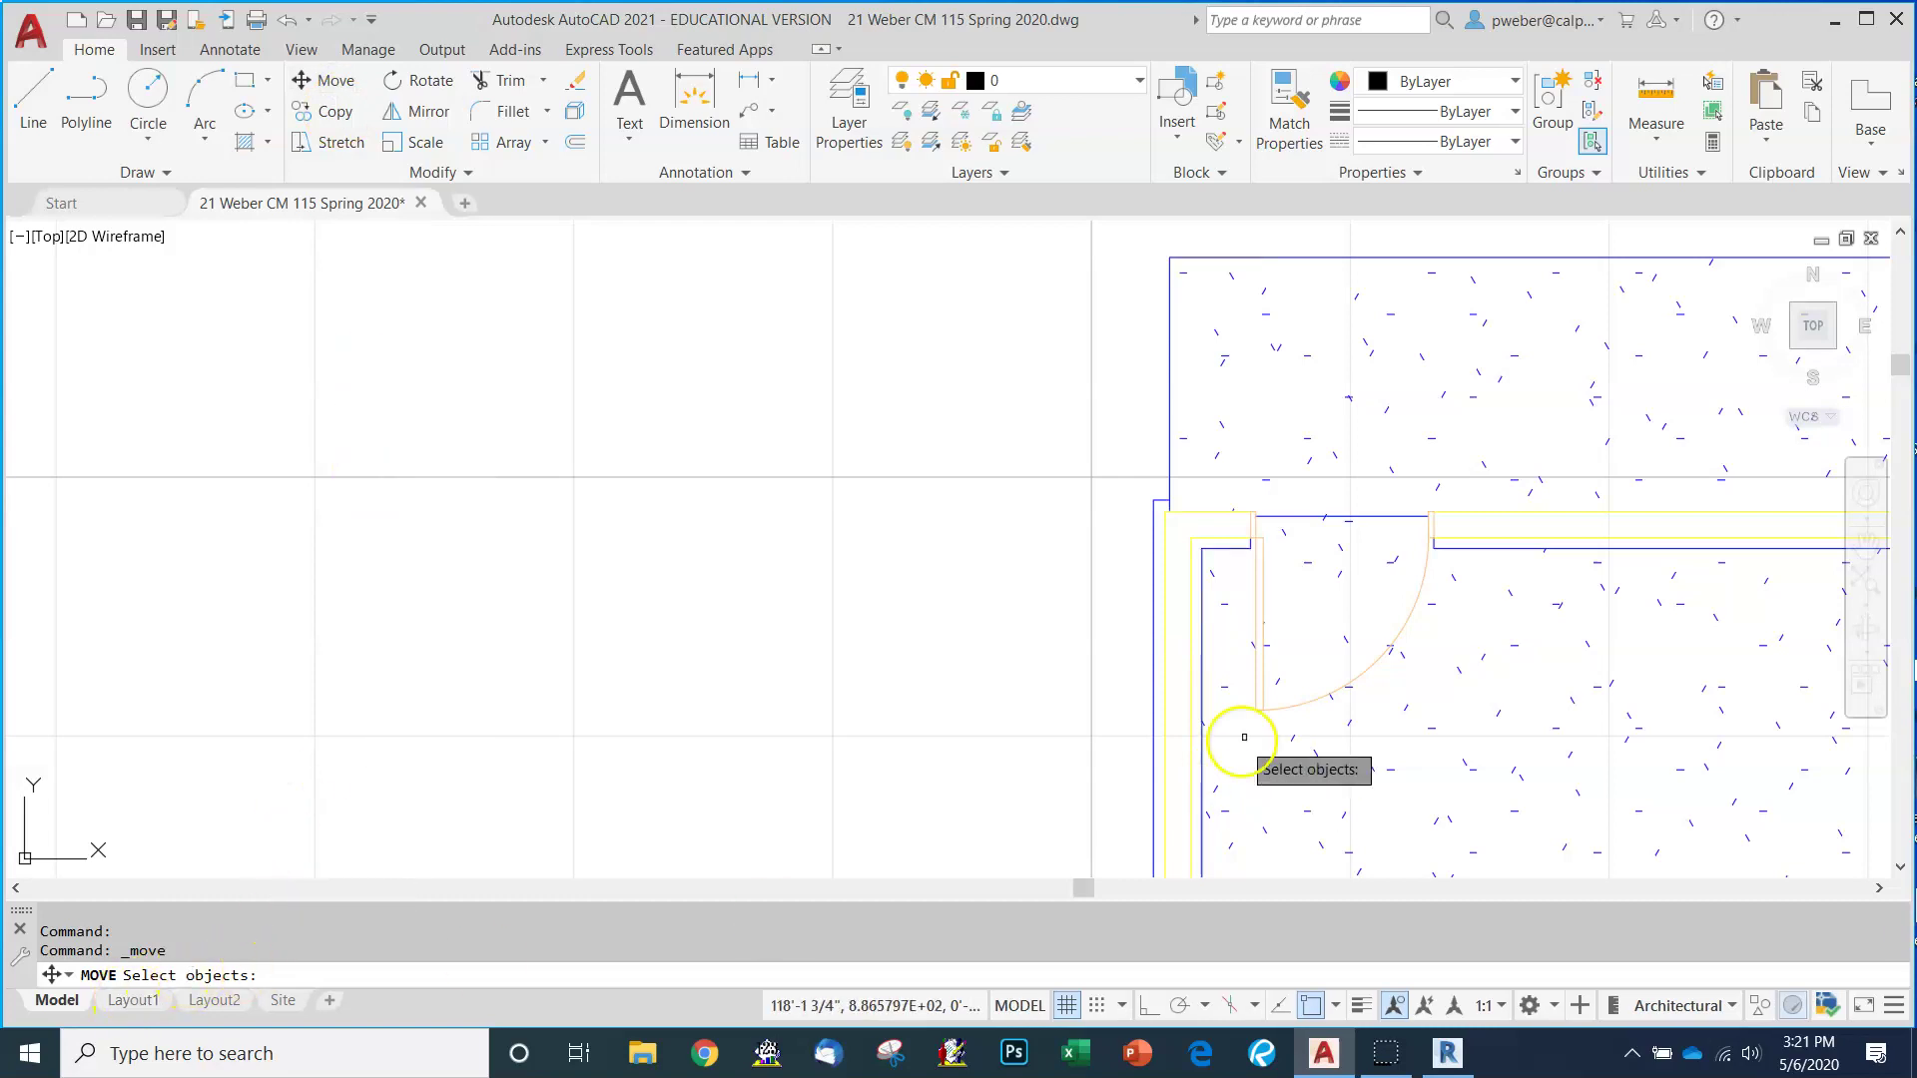
left_click(1203, 672)
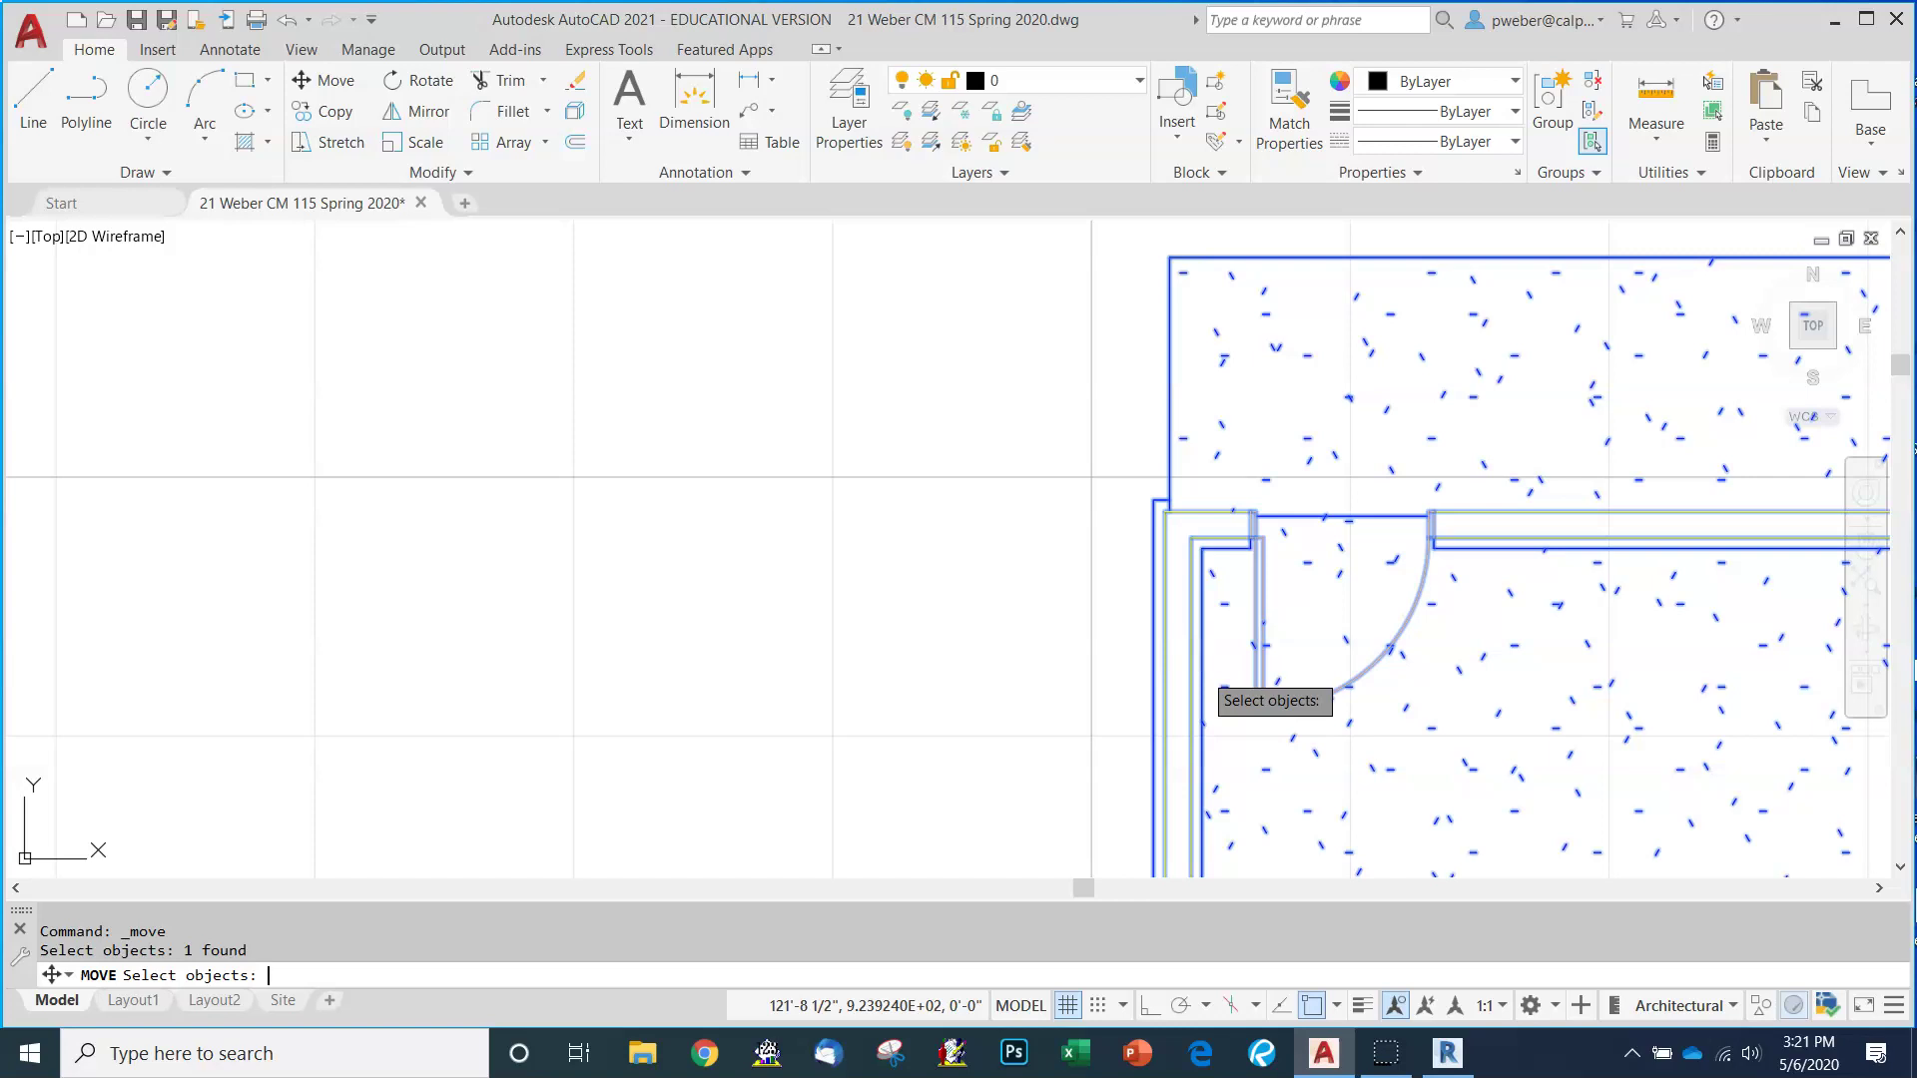
key("Return")
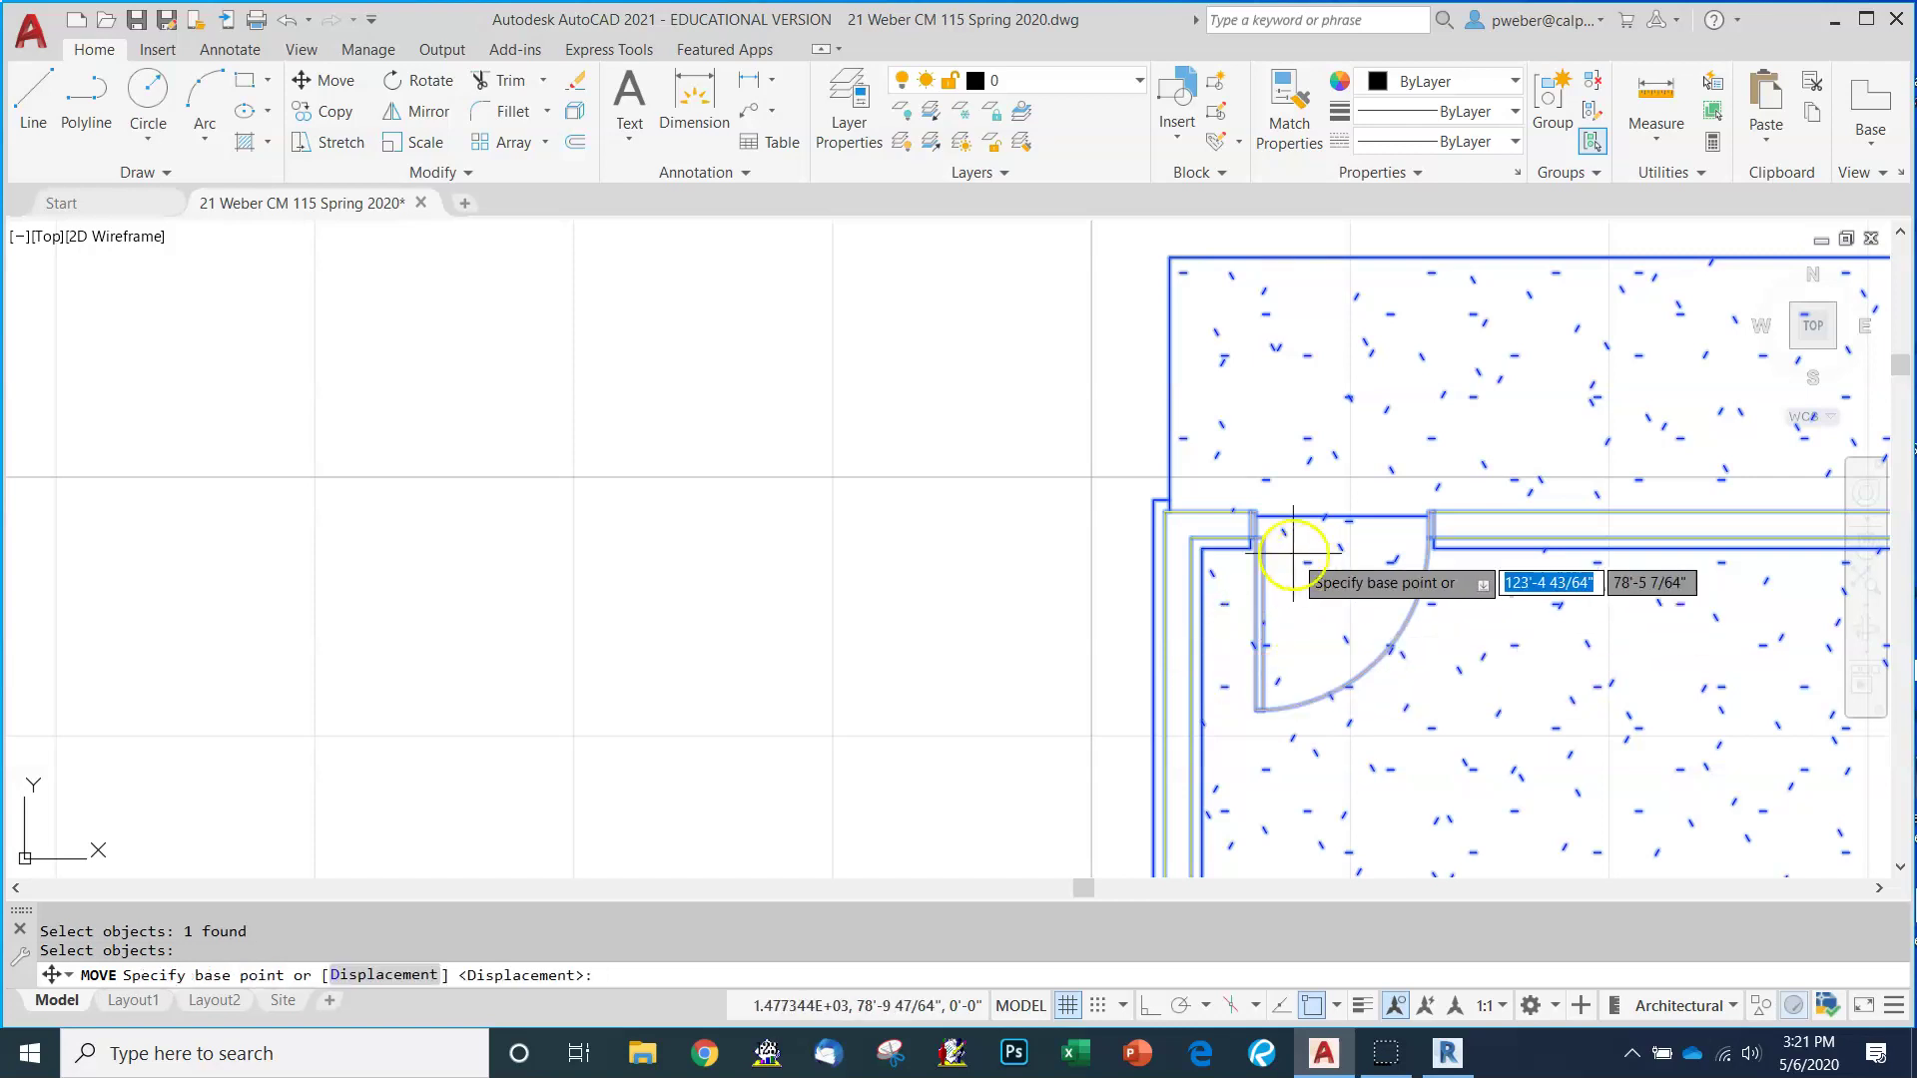
scroll(1178, 514, "up", 2)
scroll(985, 462, "up", 2)
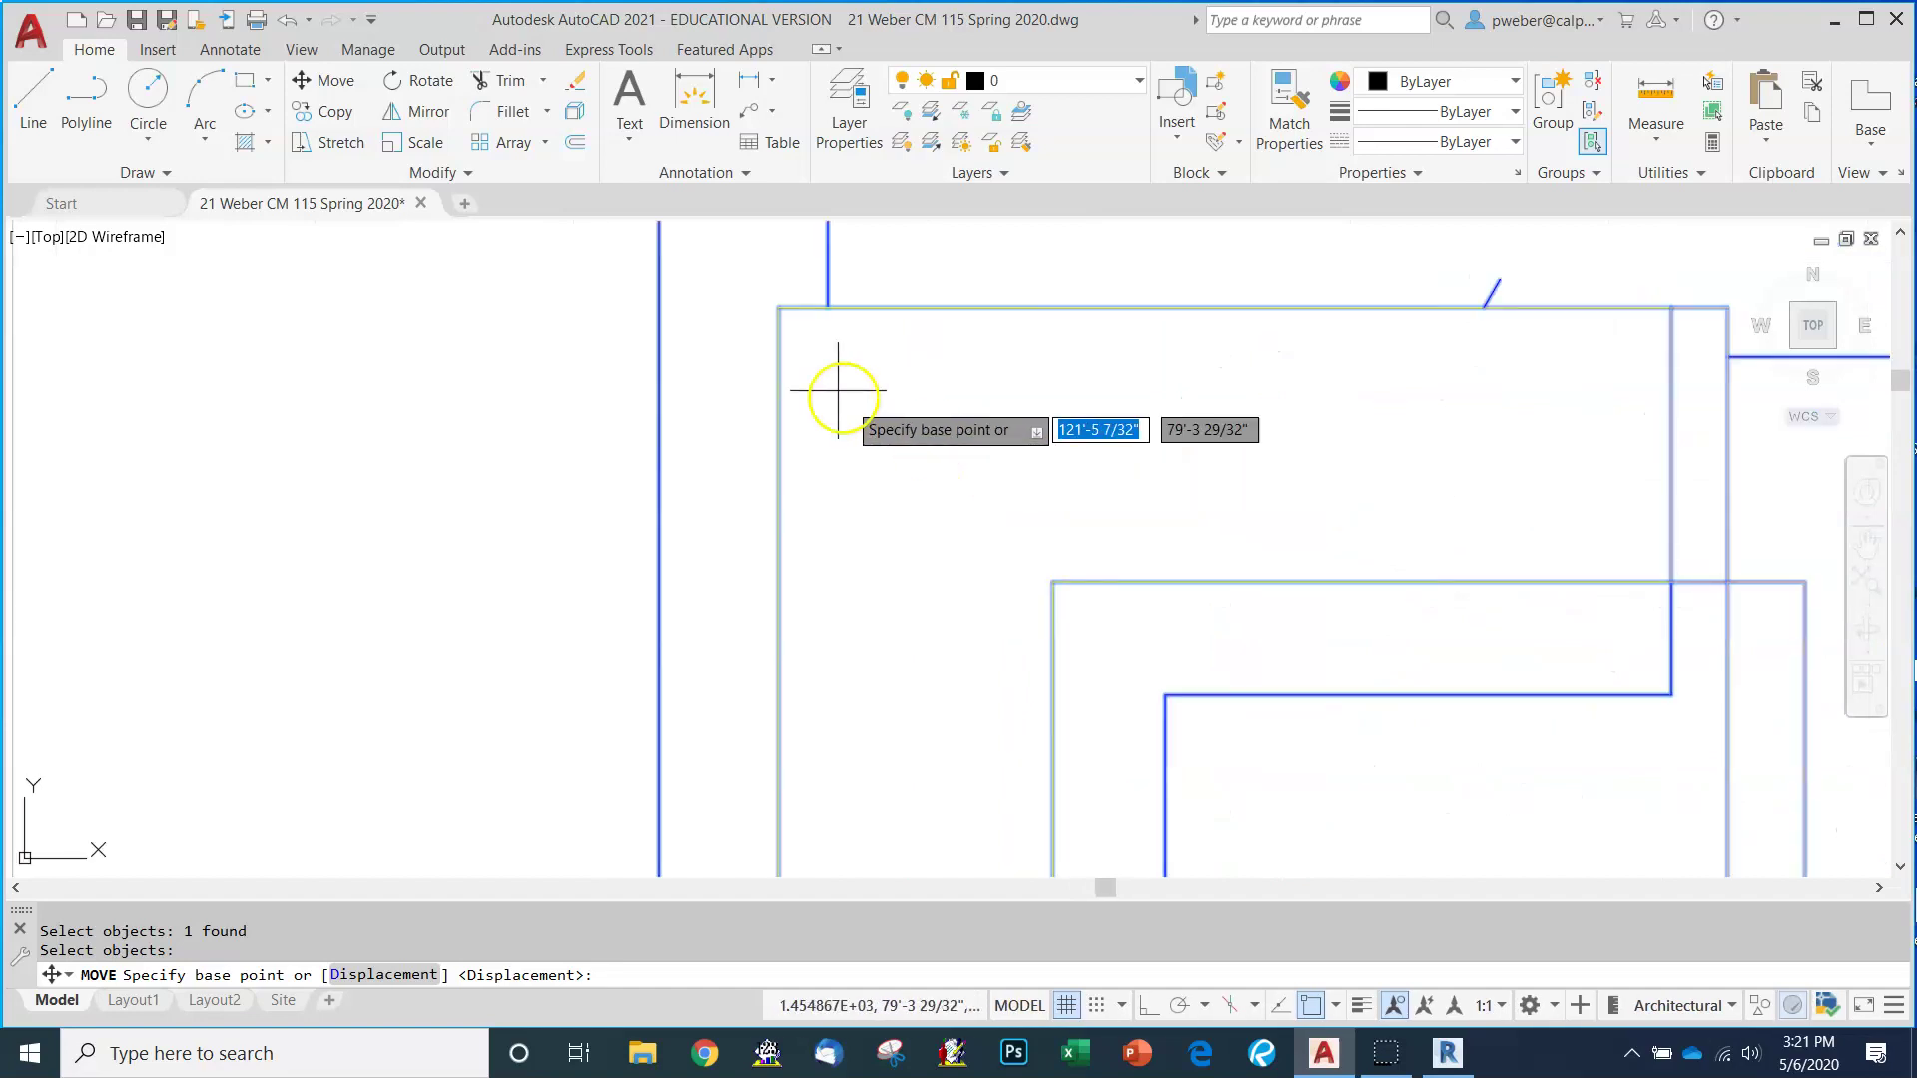
left_click(770, 308)
Turn grid snap on, place the Level 4 plan's base point on the grid intersection at 100', 100', and check its alignment.
scroll(825, 427, "up", 3)
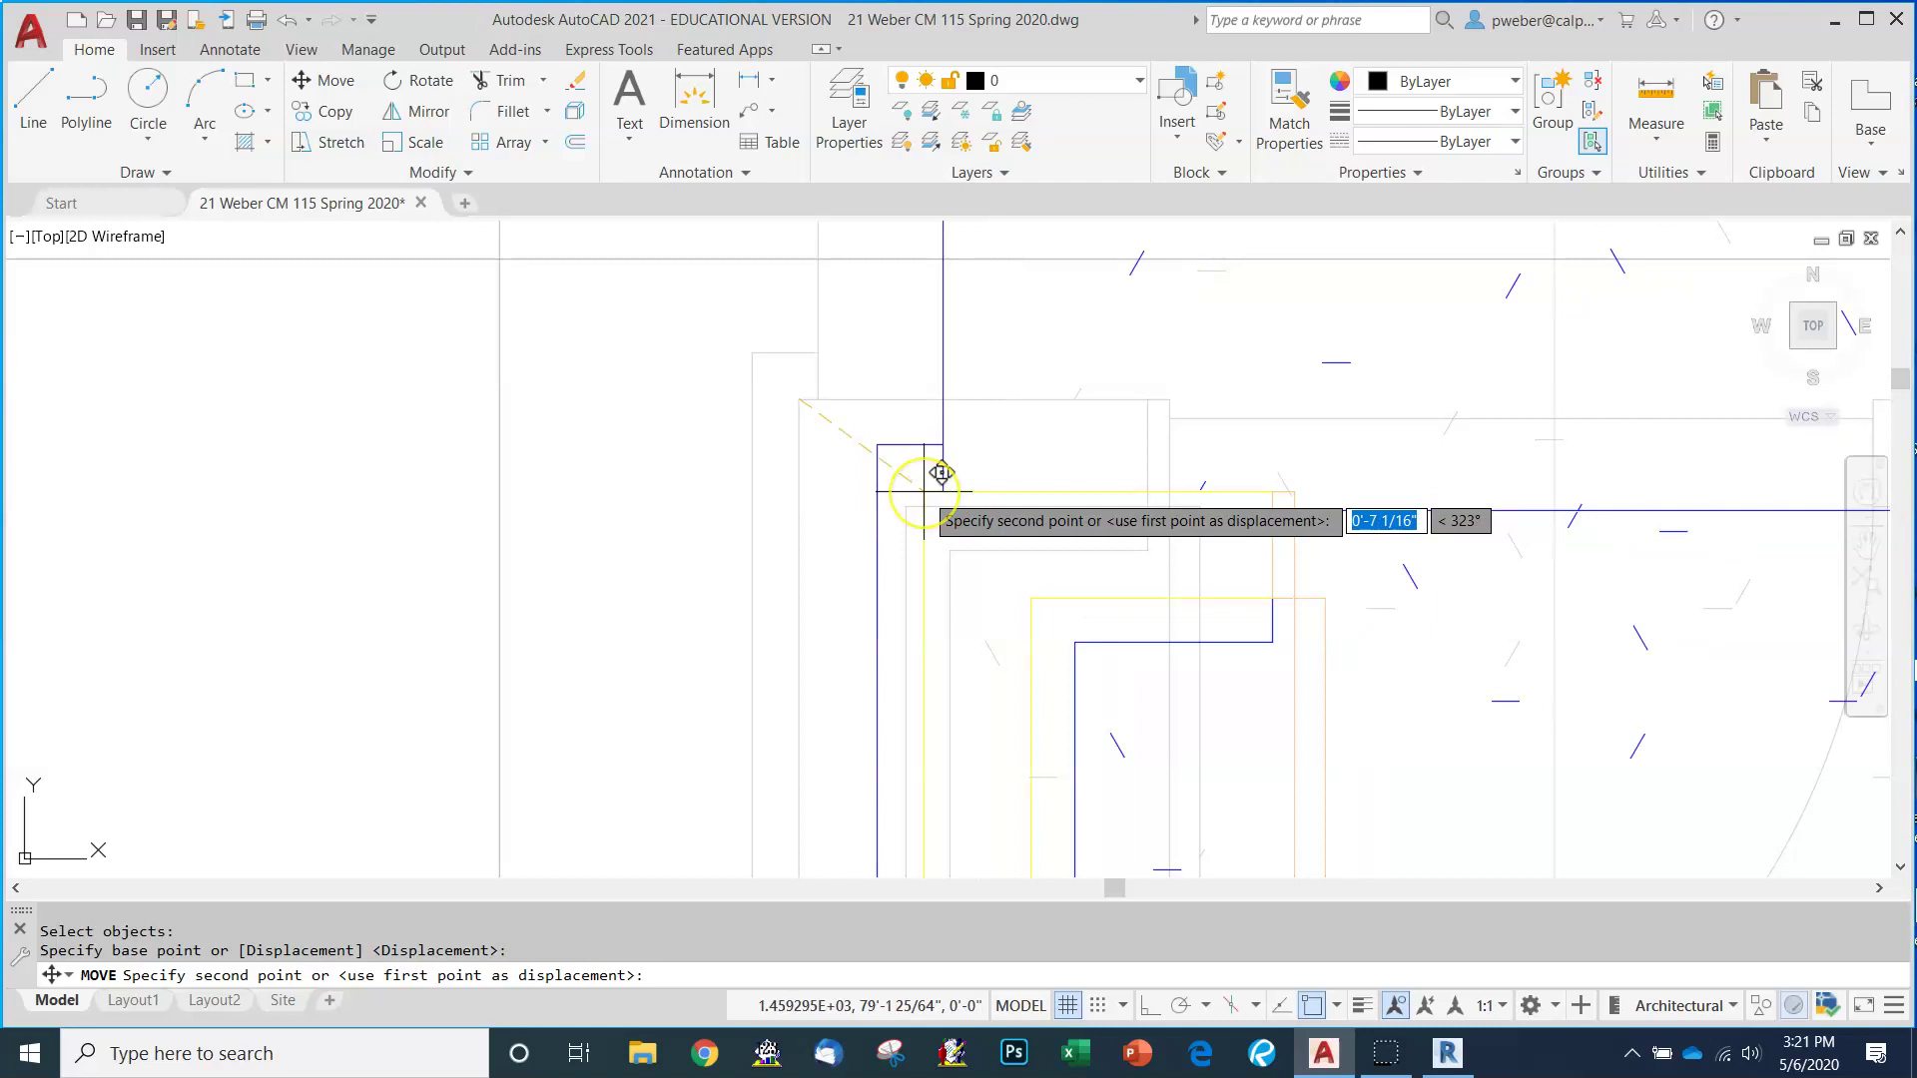
scroll(941, 473, "down", 6)
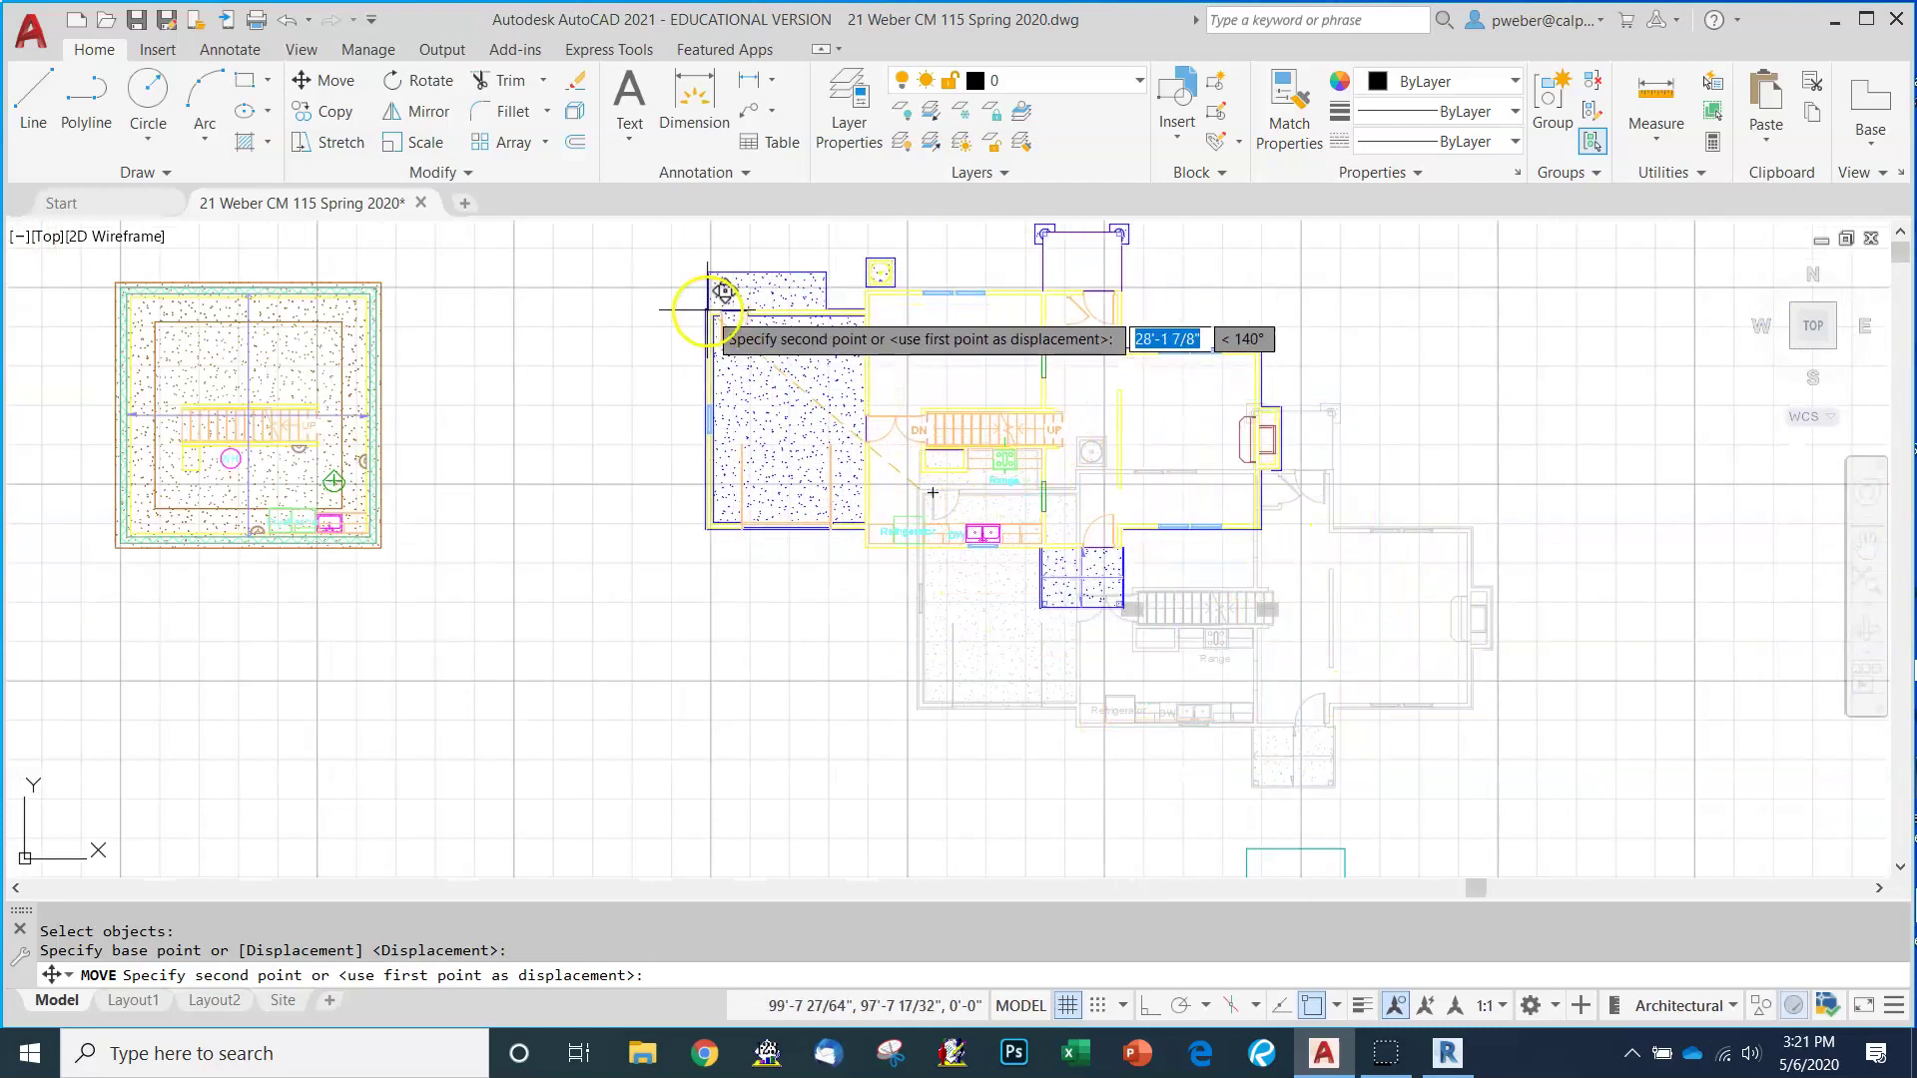
left_click(1097, 1005)
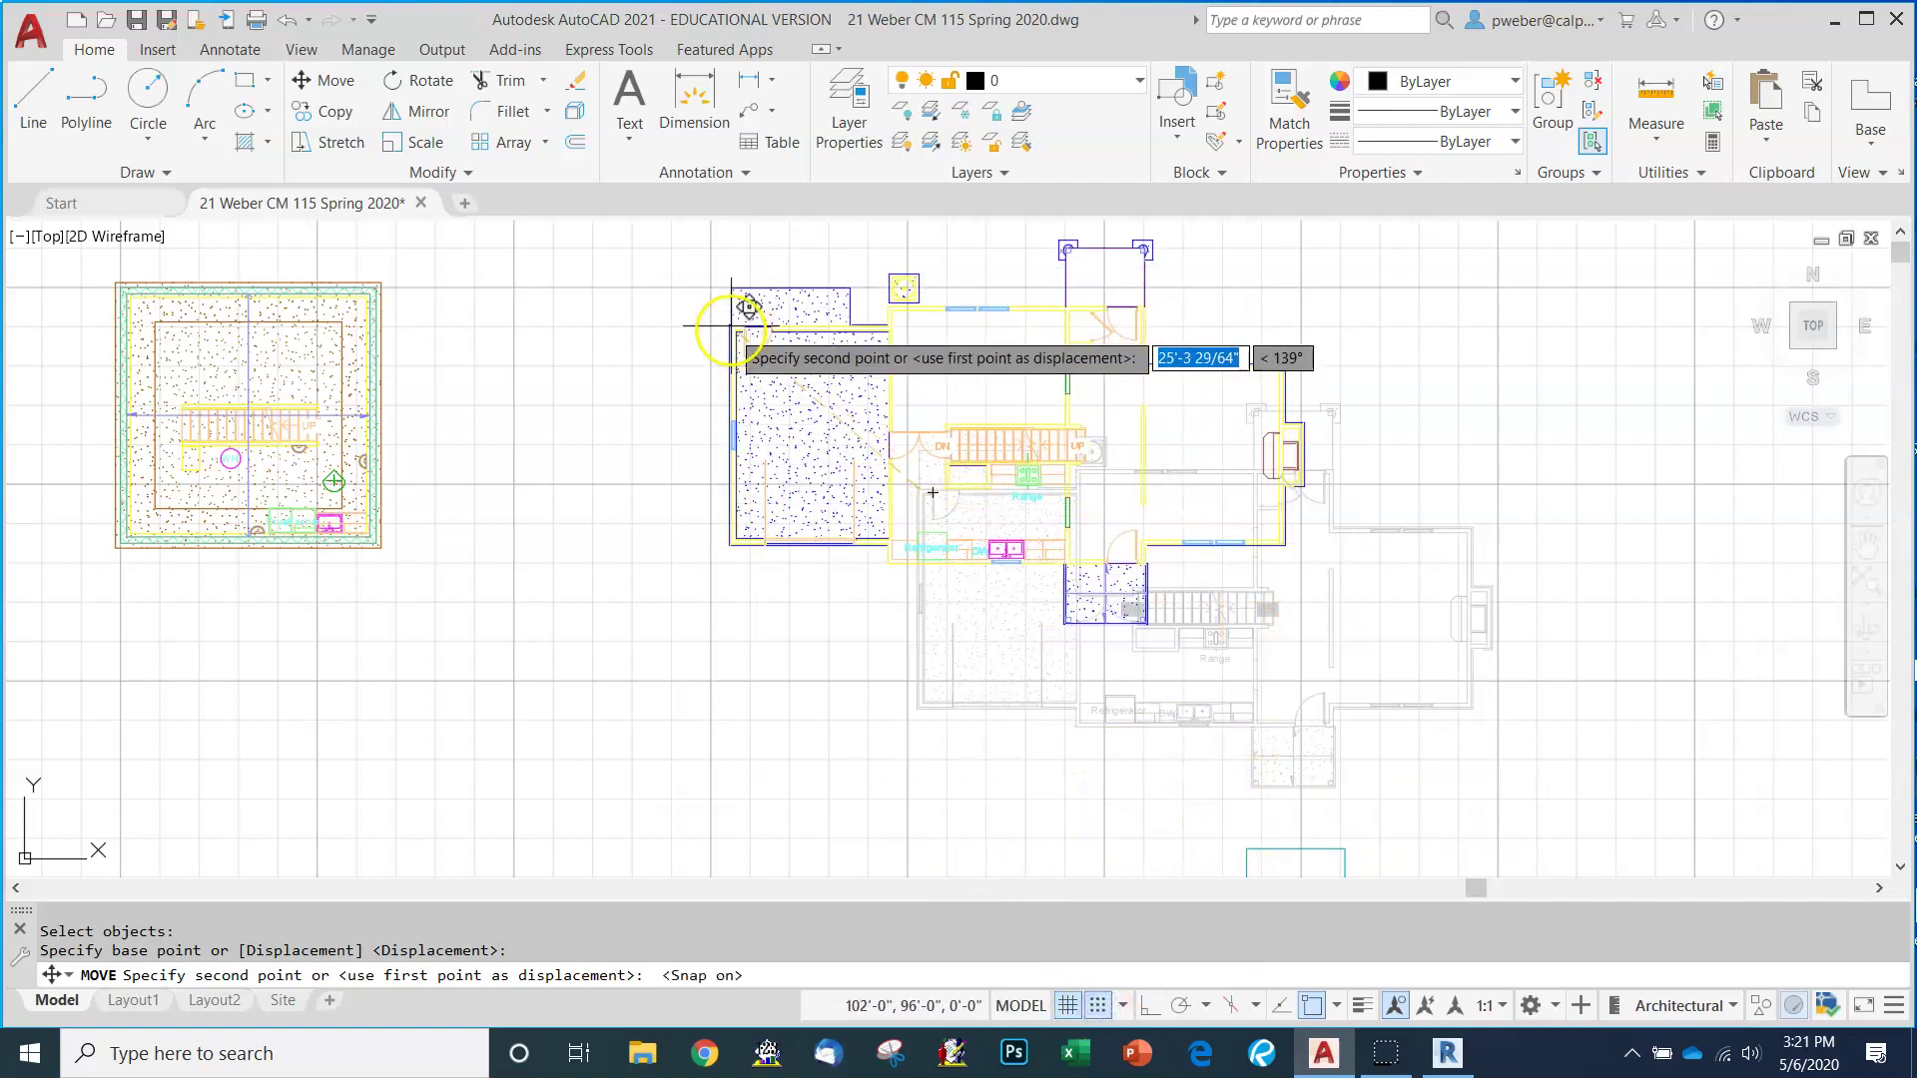
scroll(775, 377, "down", 3)
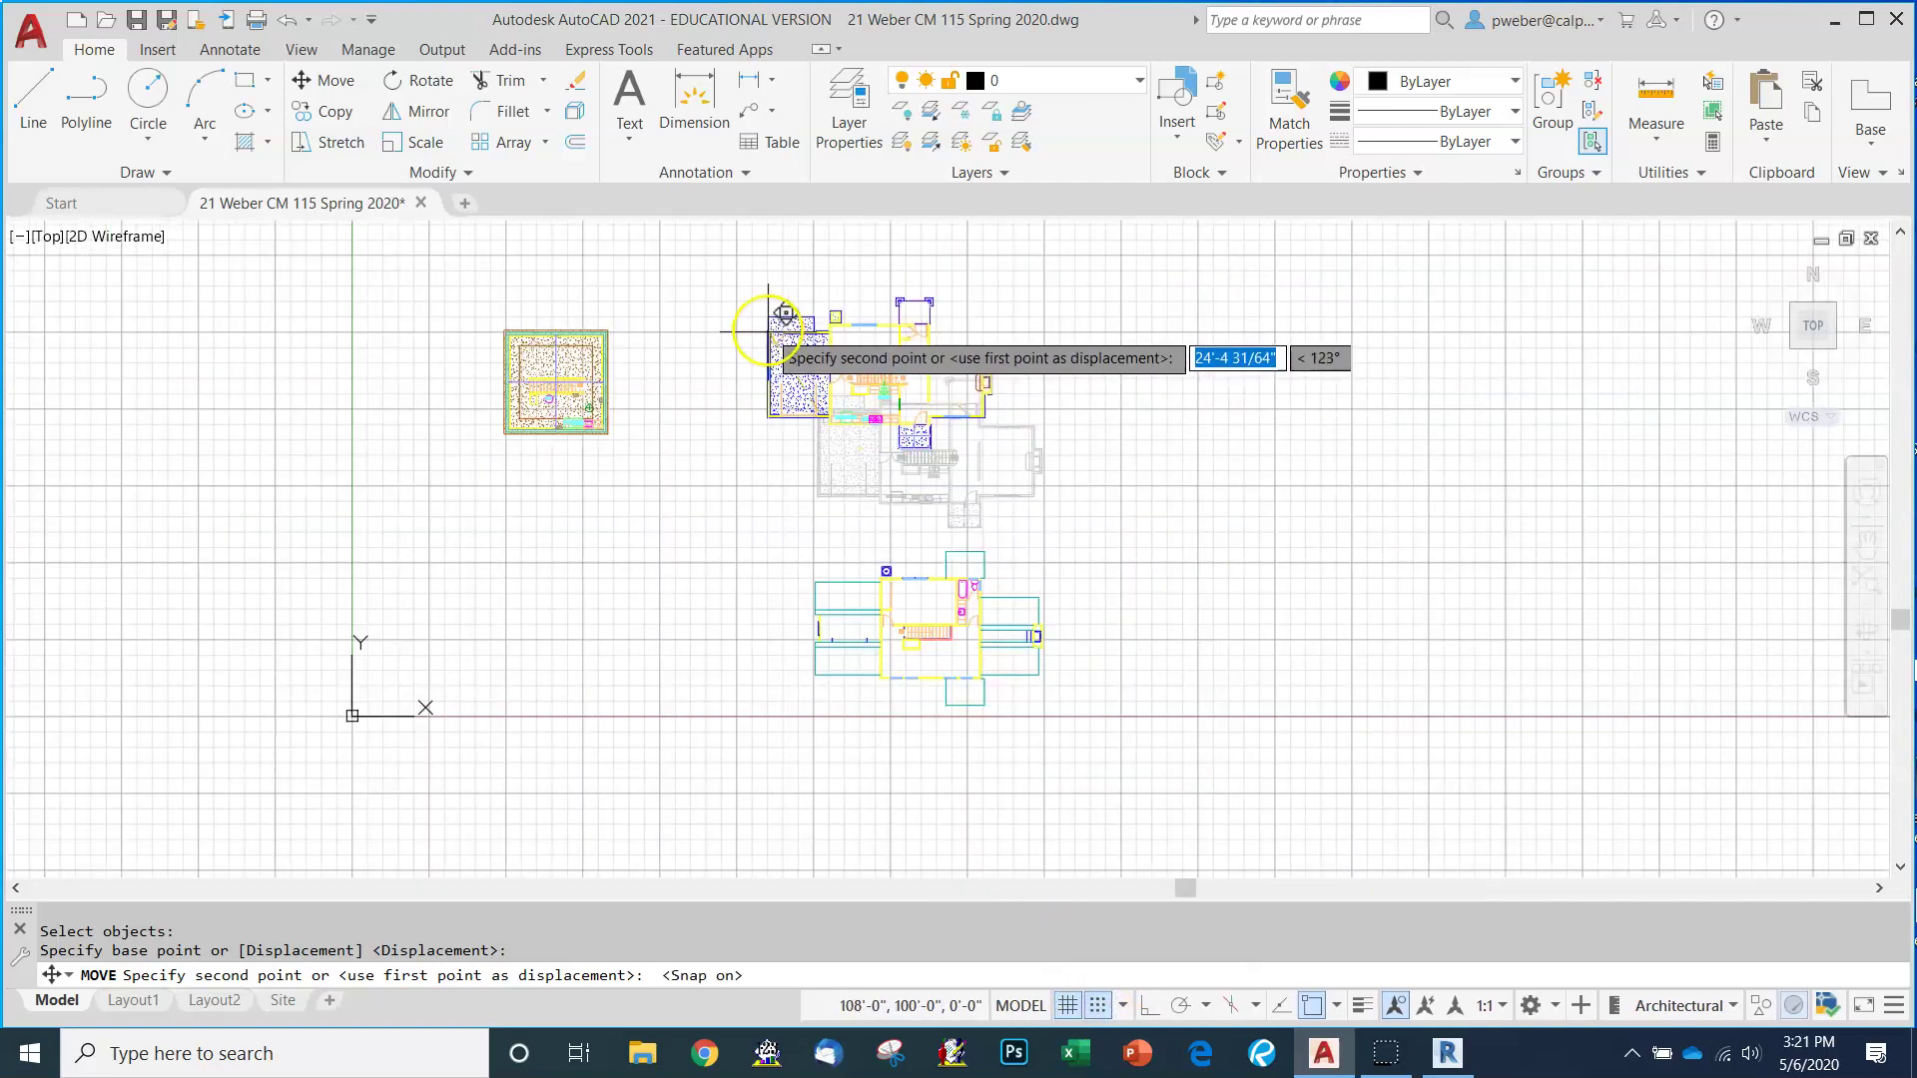
scroll(770, 329, "up", 4)
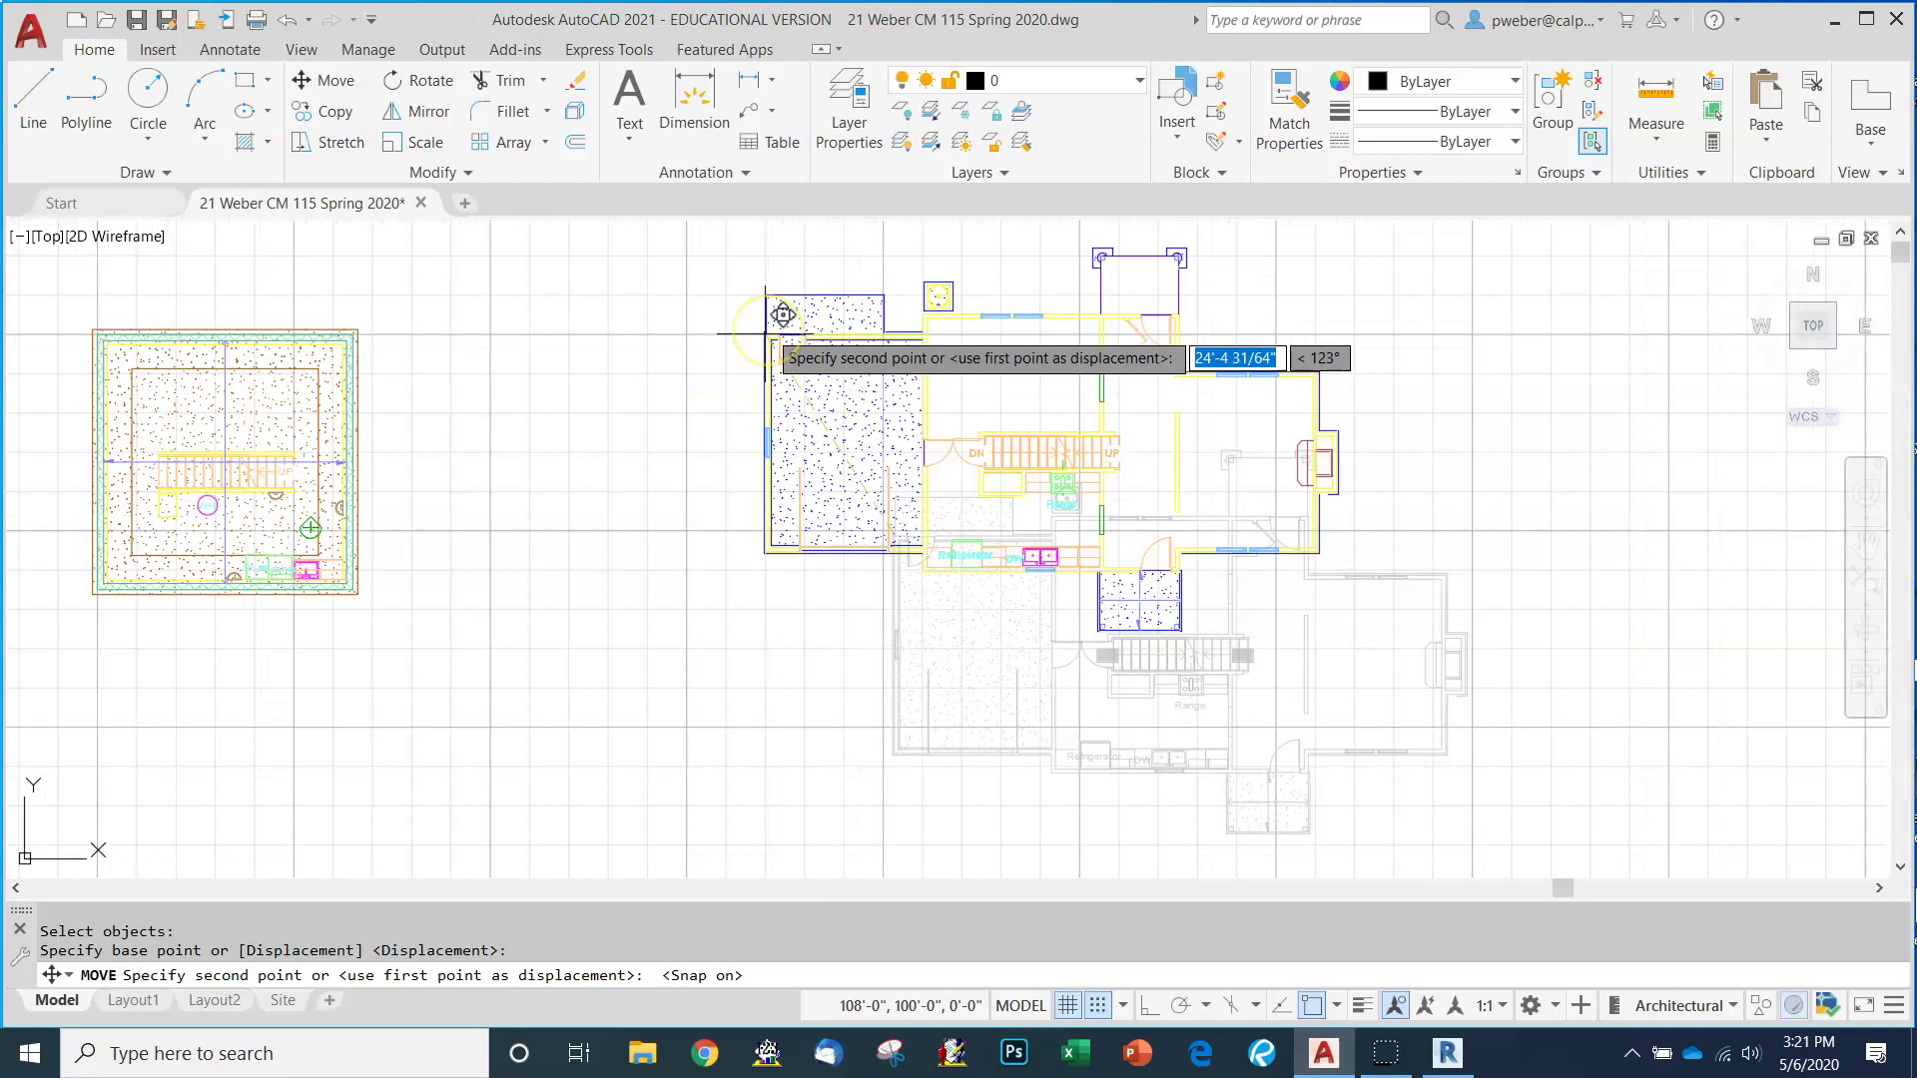
left_click(685, 325)
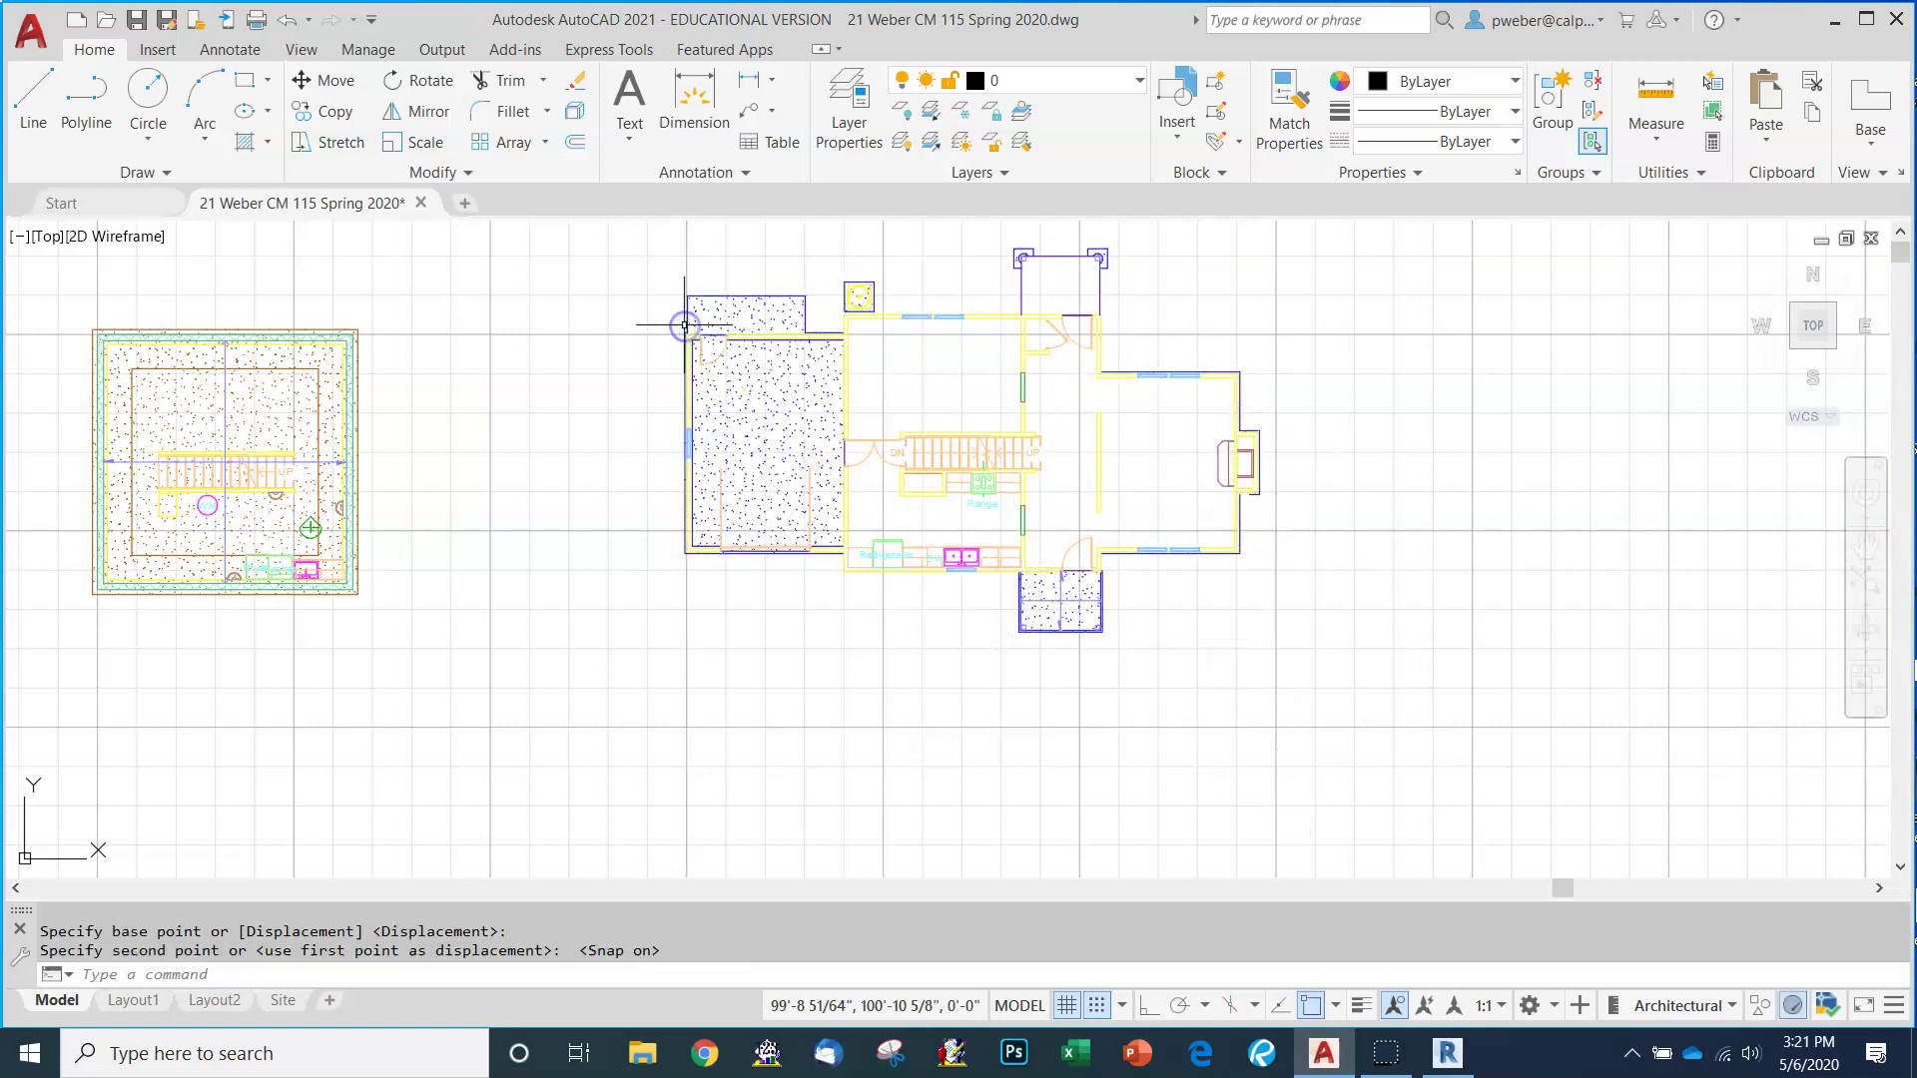
key("Escape")
left_click(784, 327)
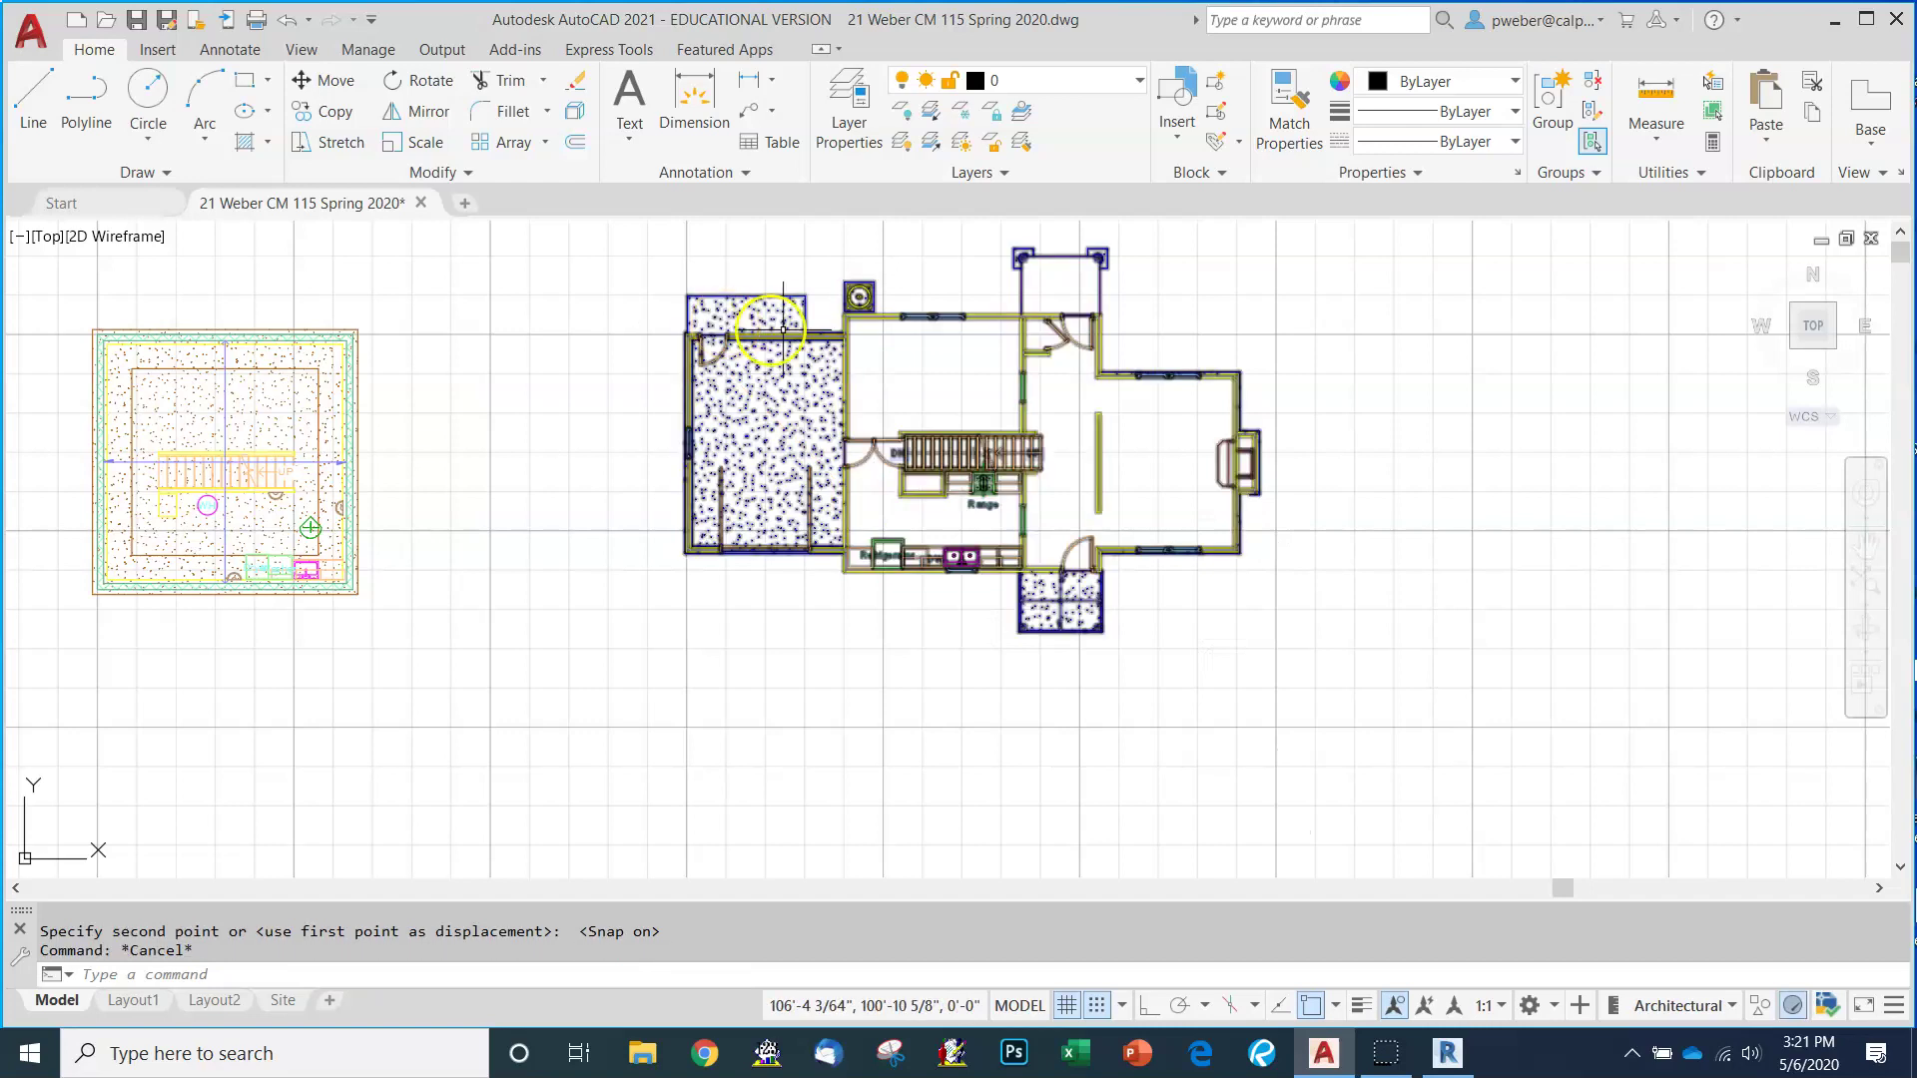
scroll(832, 360, "up", 4)
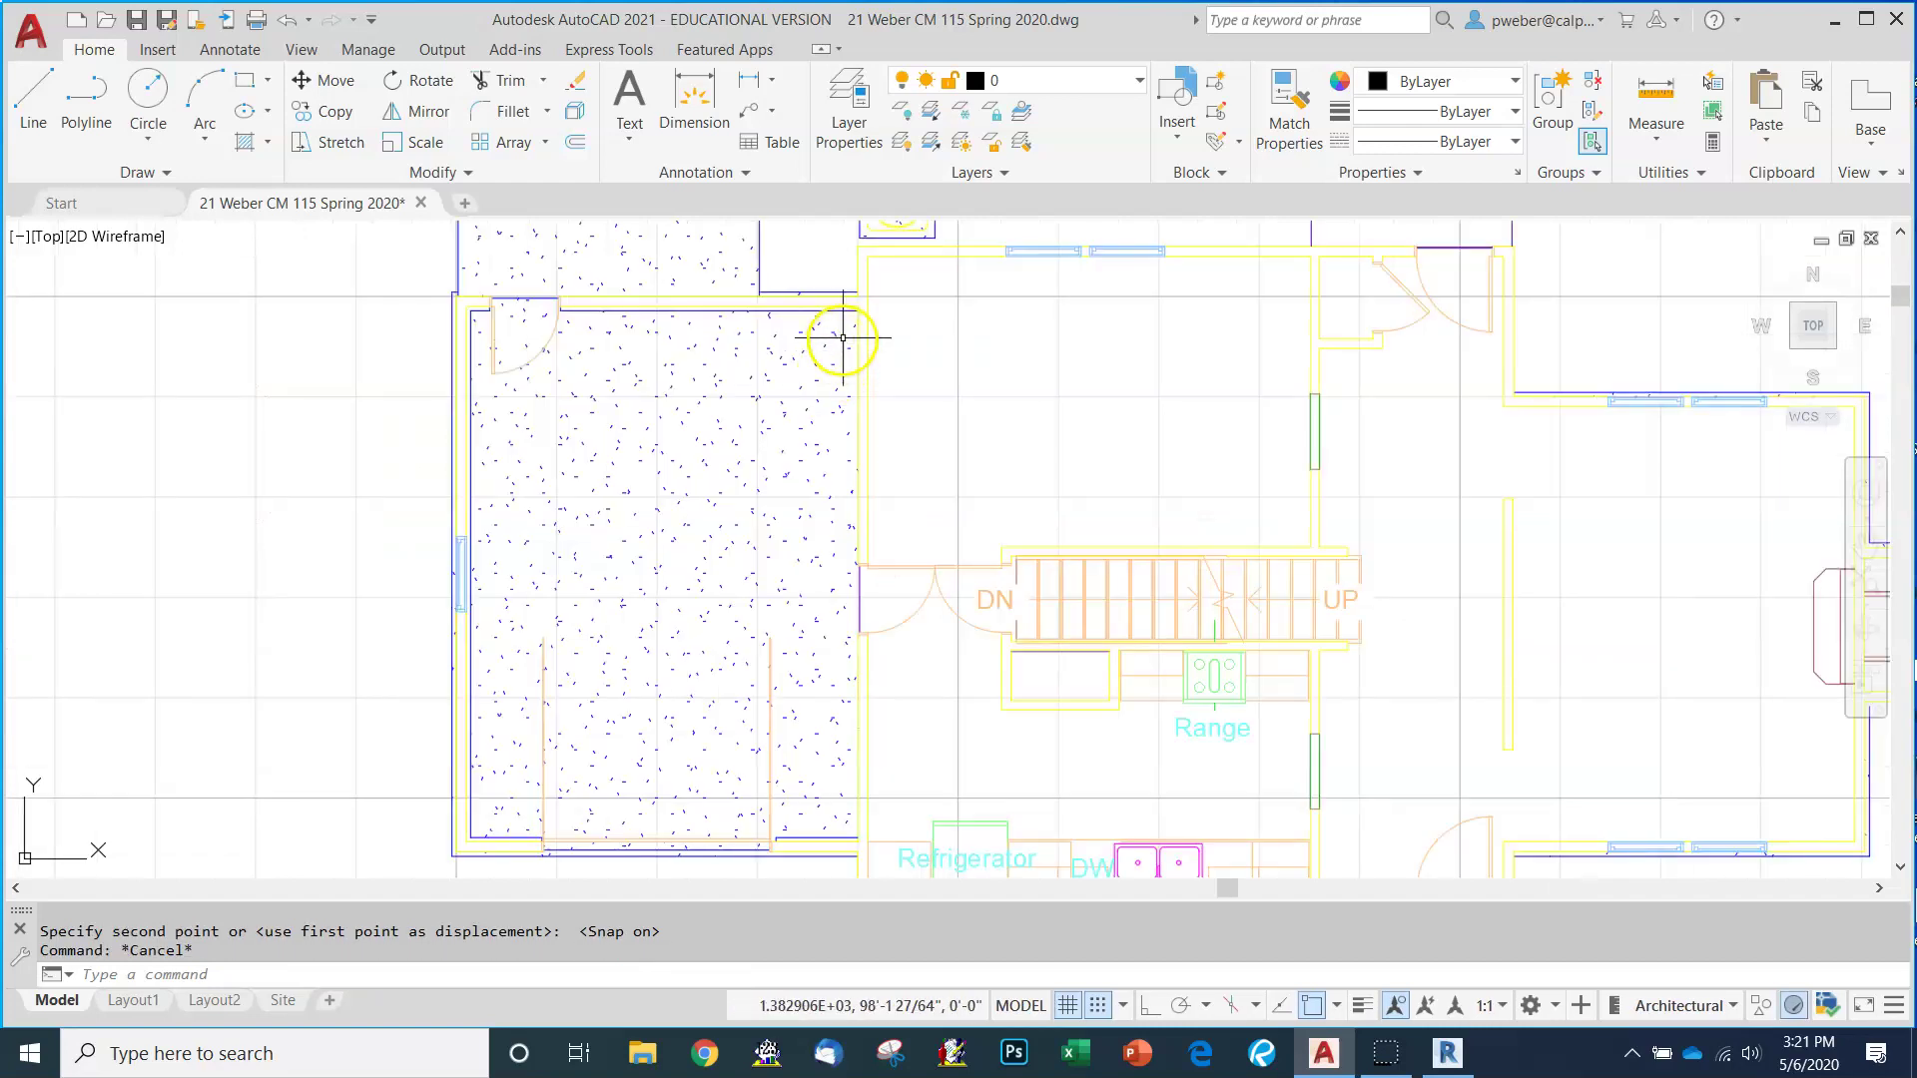
scroll(869, 313, "down", 2)
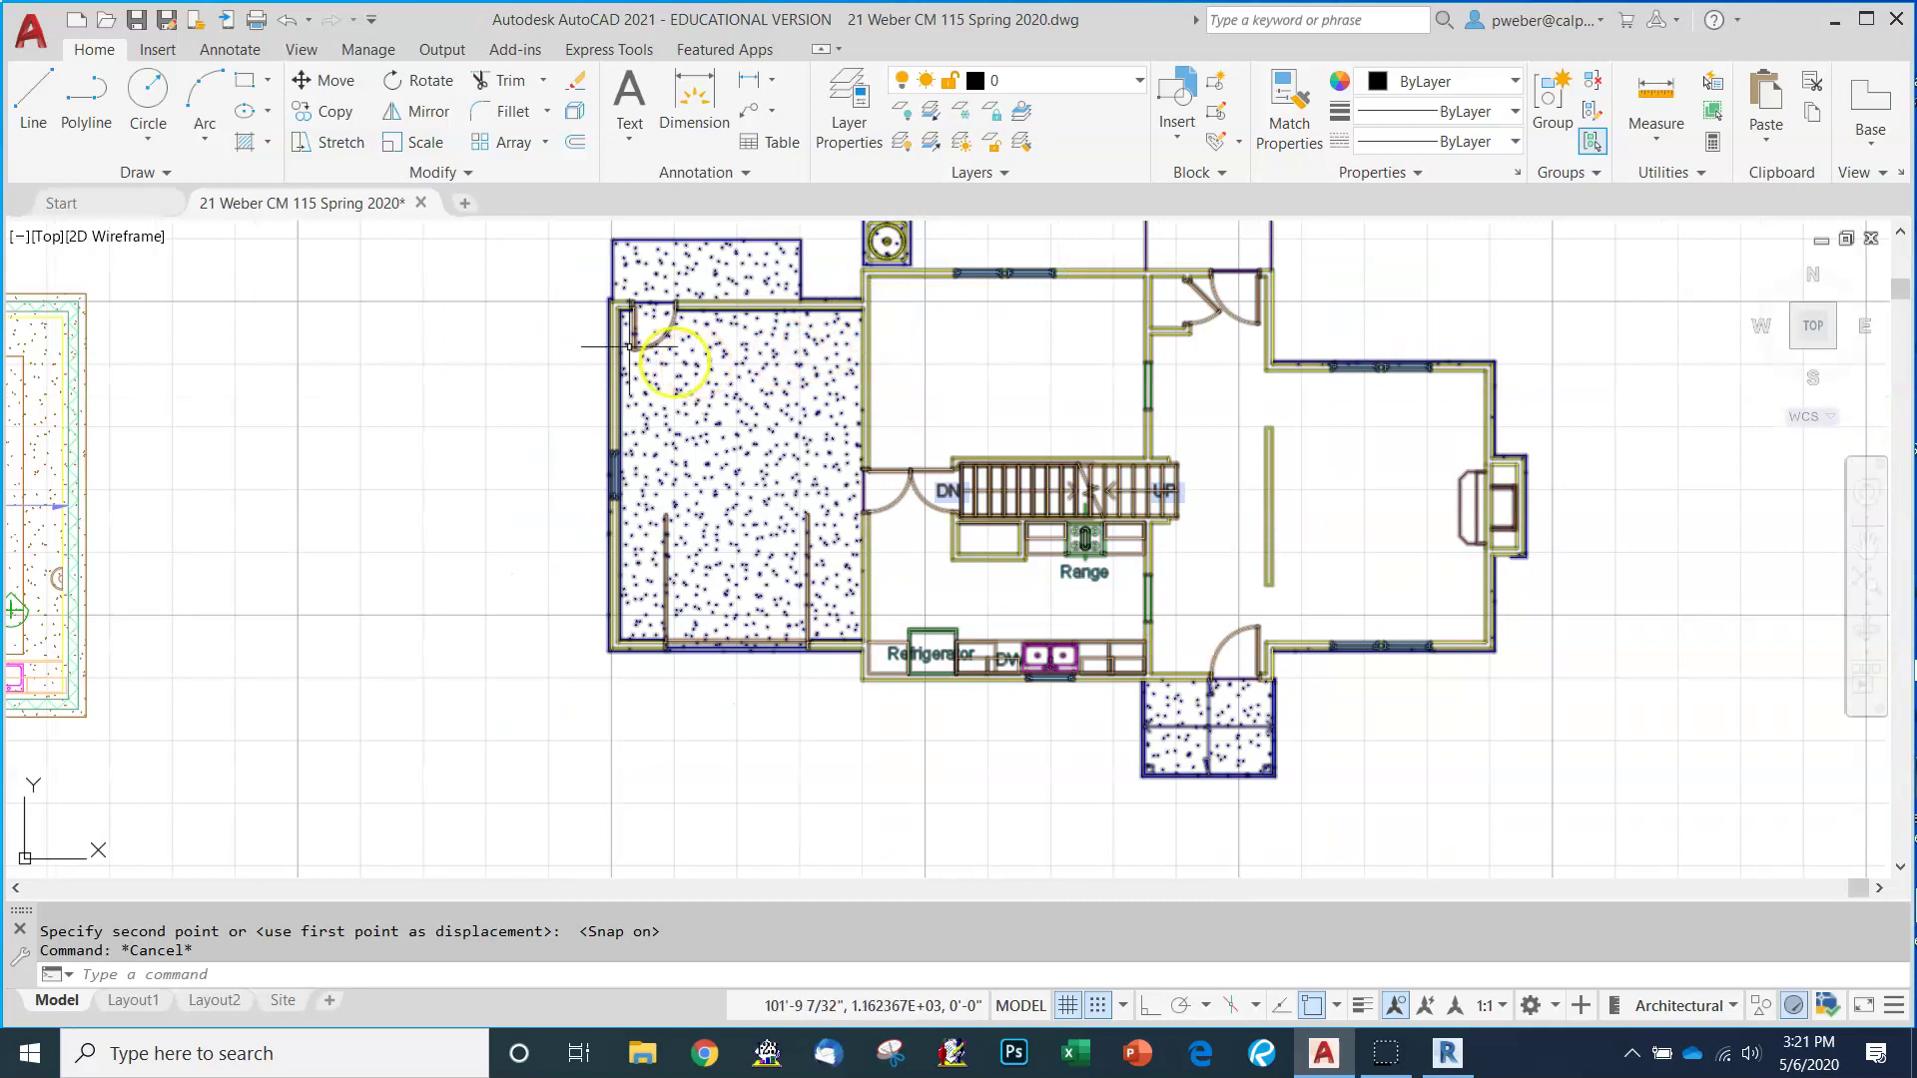
Start moving the Level 6 plan with grid snap off, using the upper-left outer corner of its yellow exterior wall as base point.
scroll(612, 334, "down", 4)
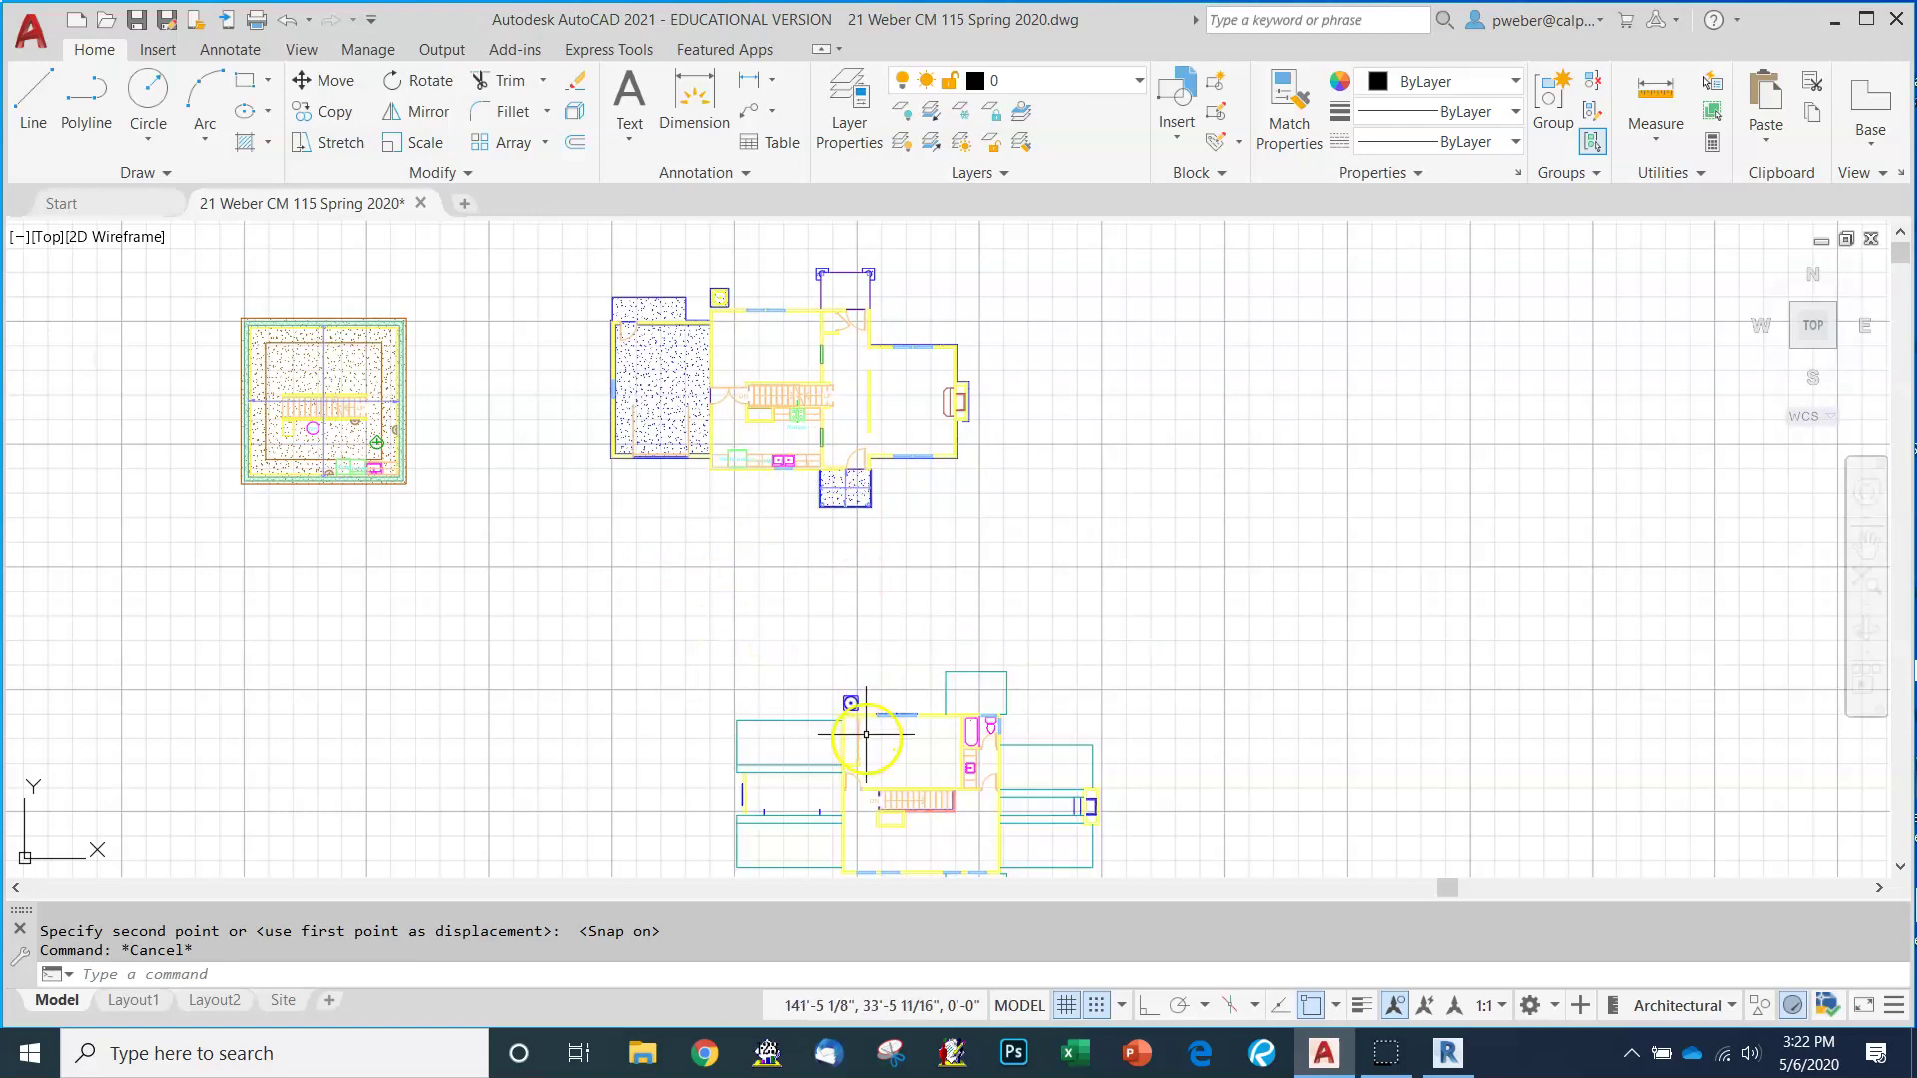
scroll(859, 734, "up", 6)
scroll(765, 591, "down", 5)
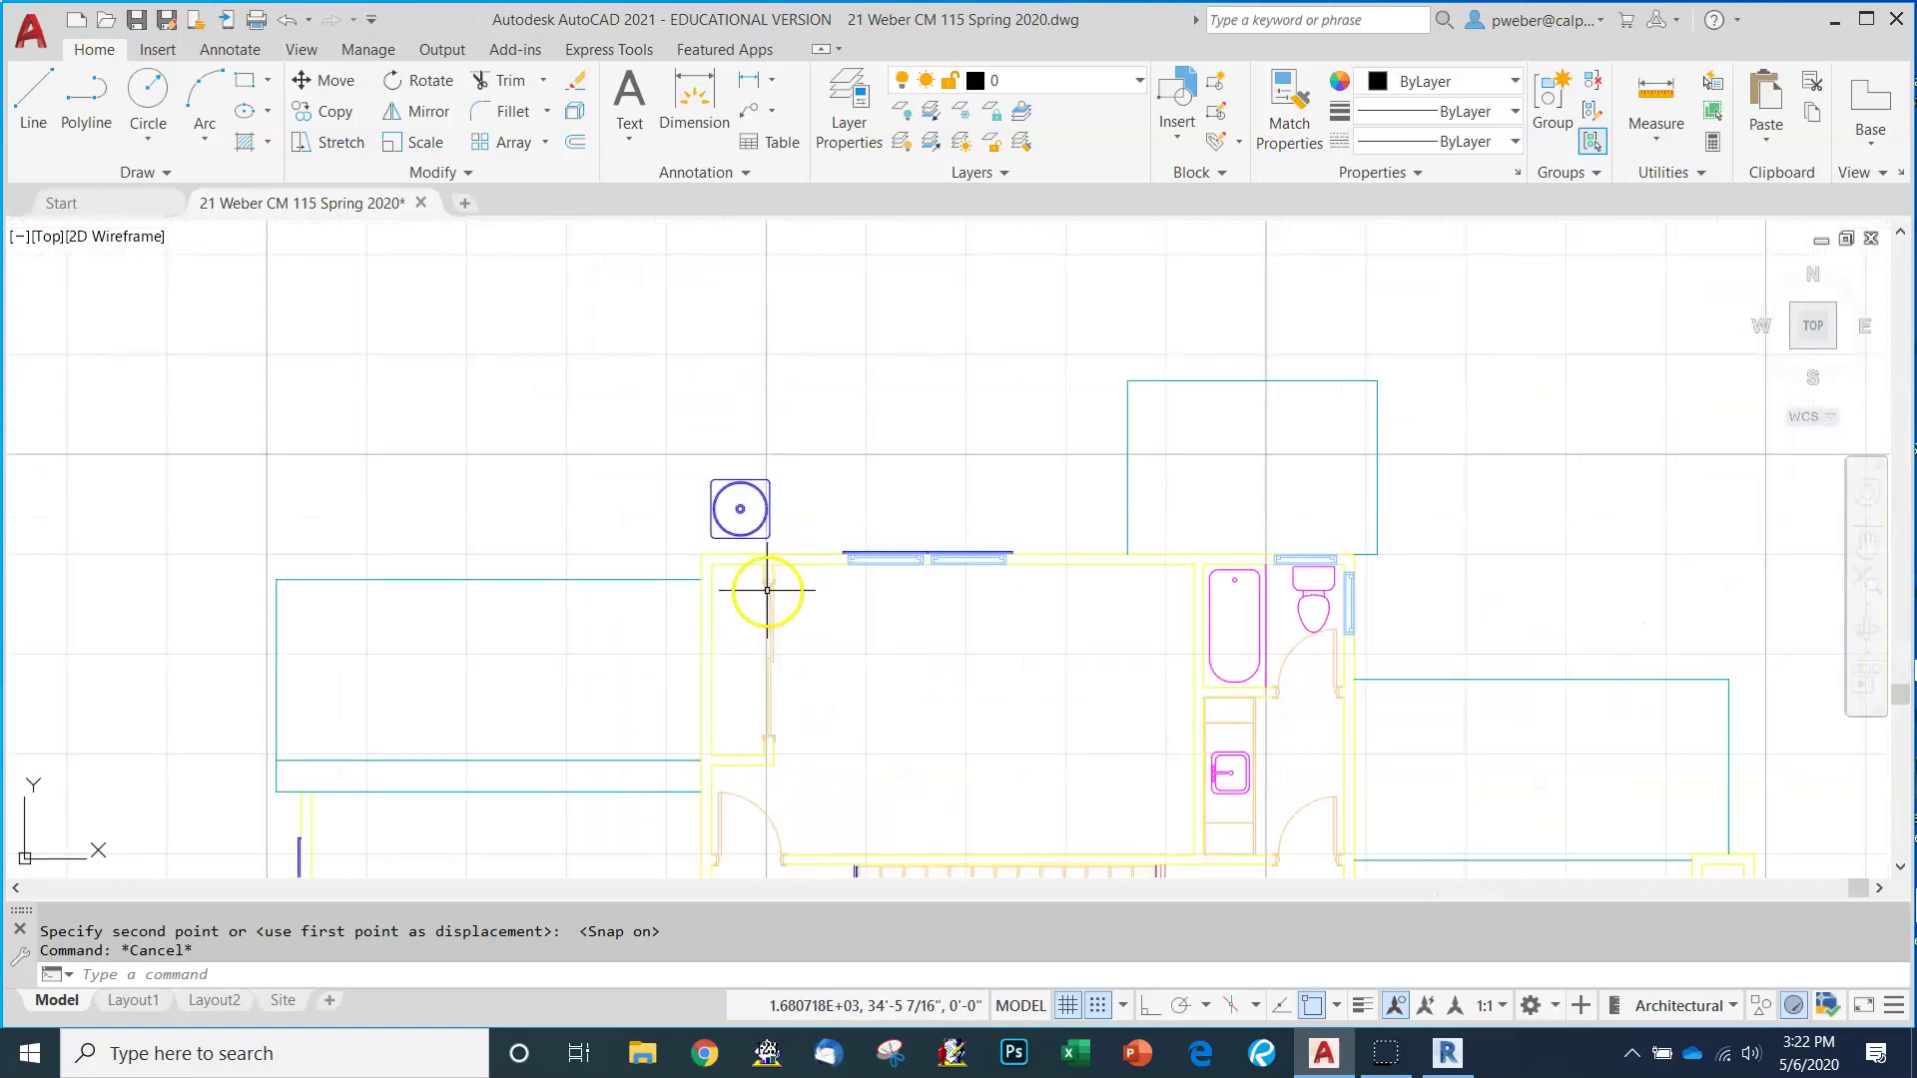
left_click(324, 80)
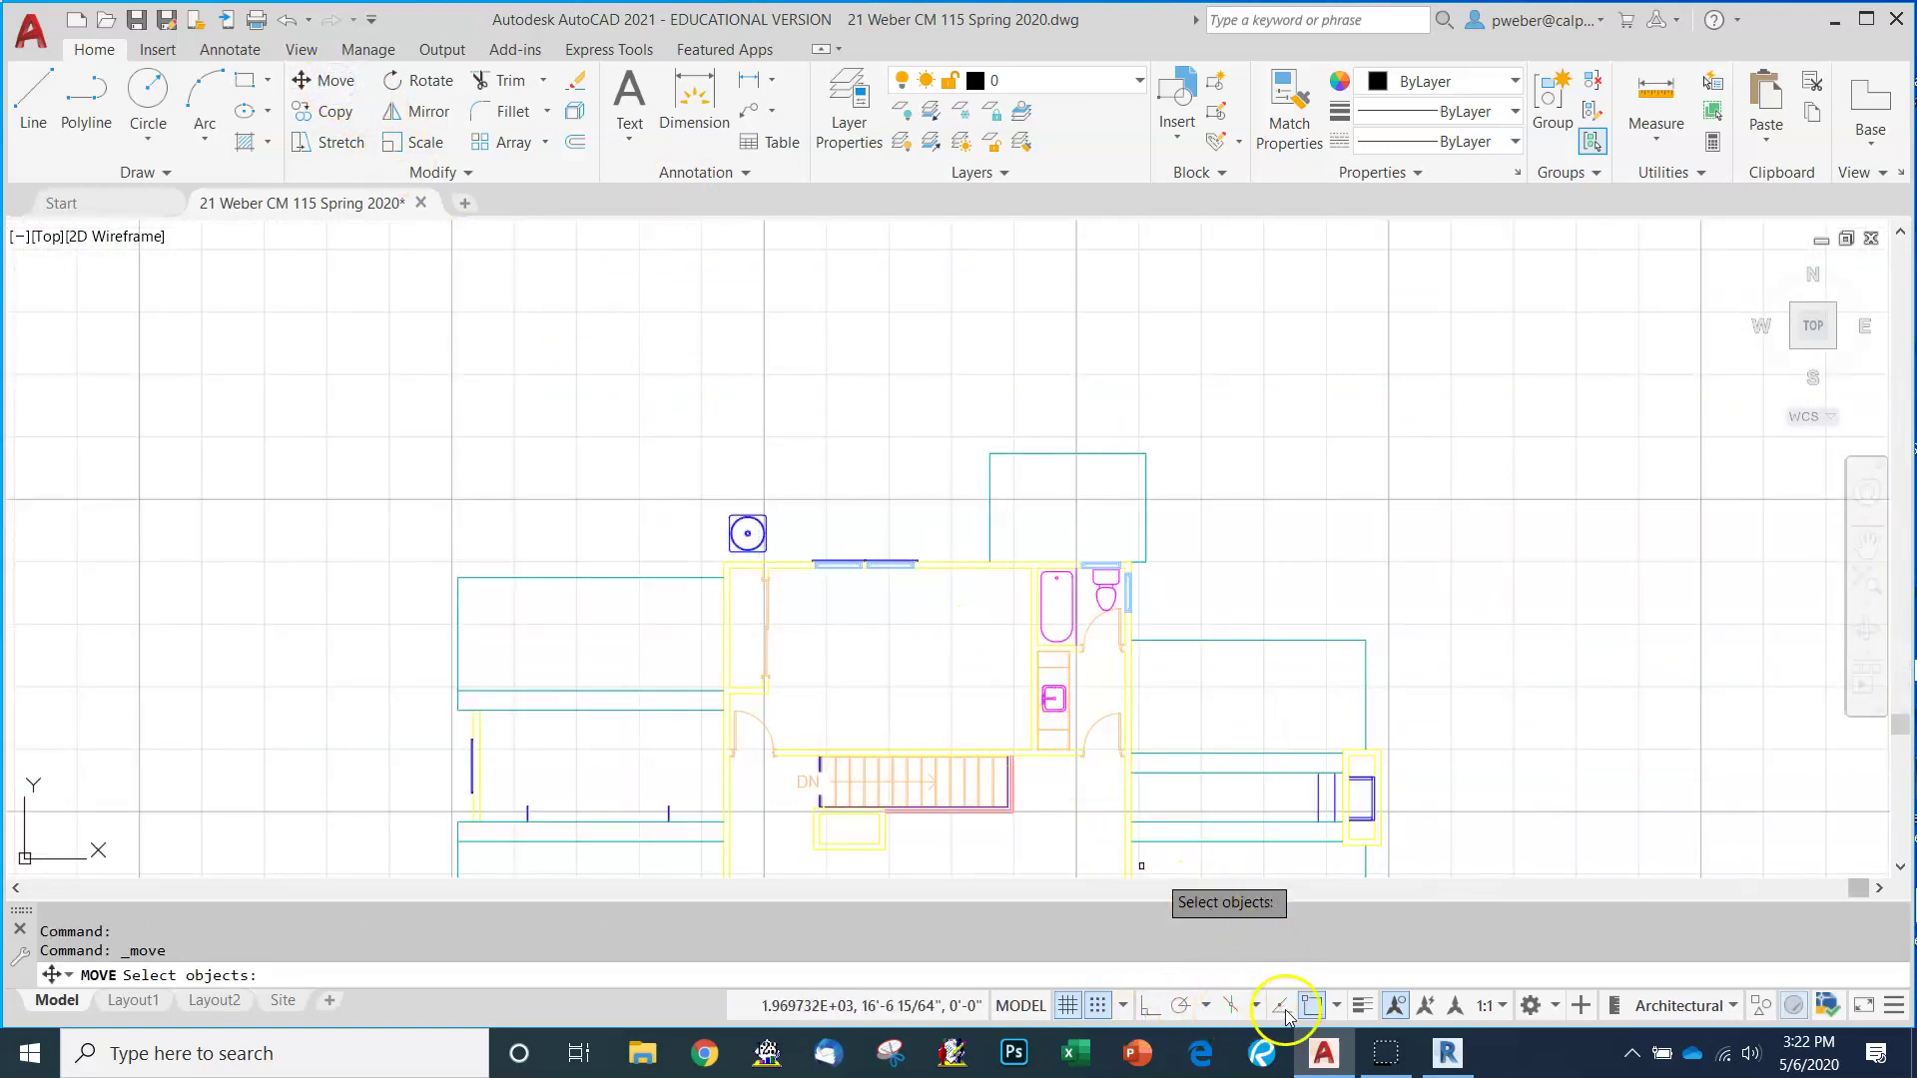
left_click(1100, 1006)
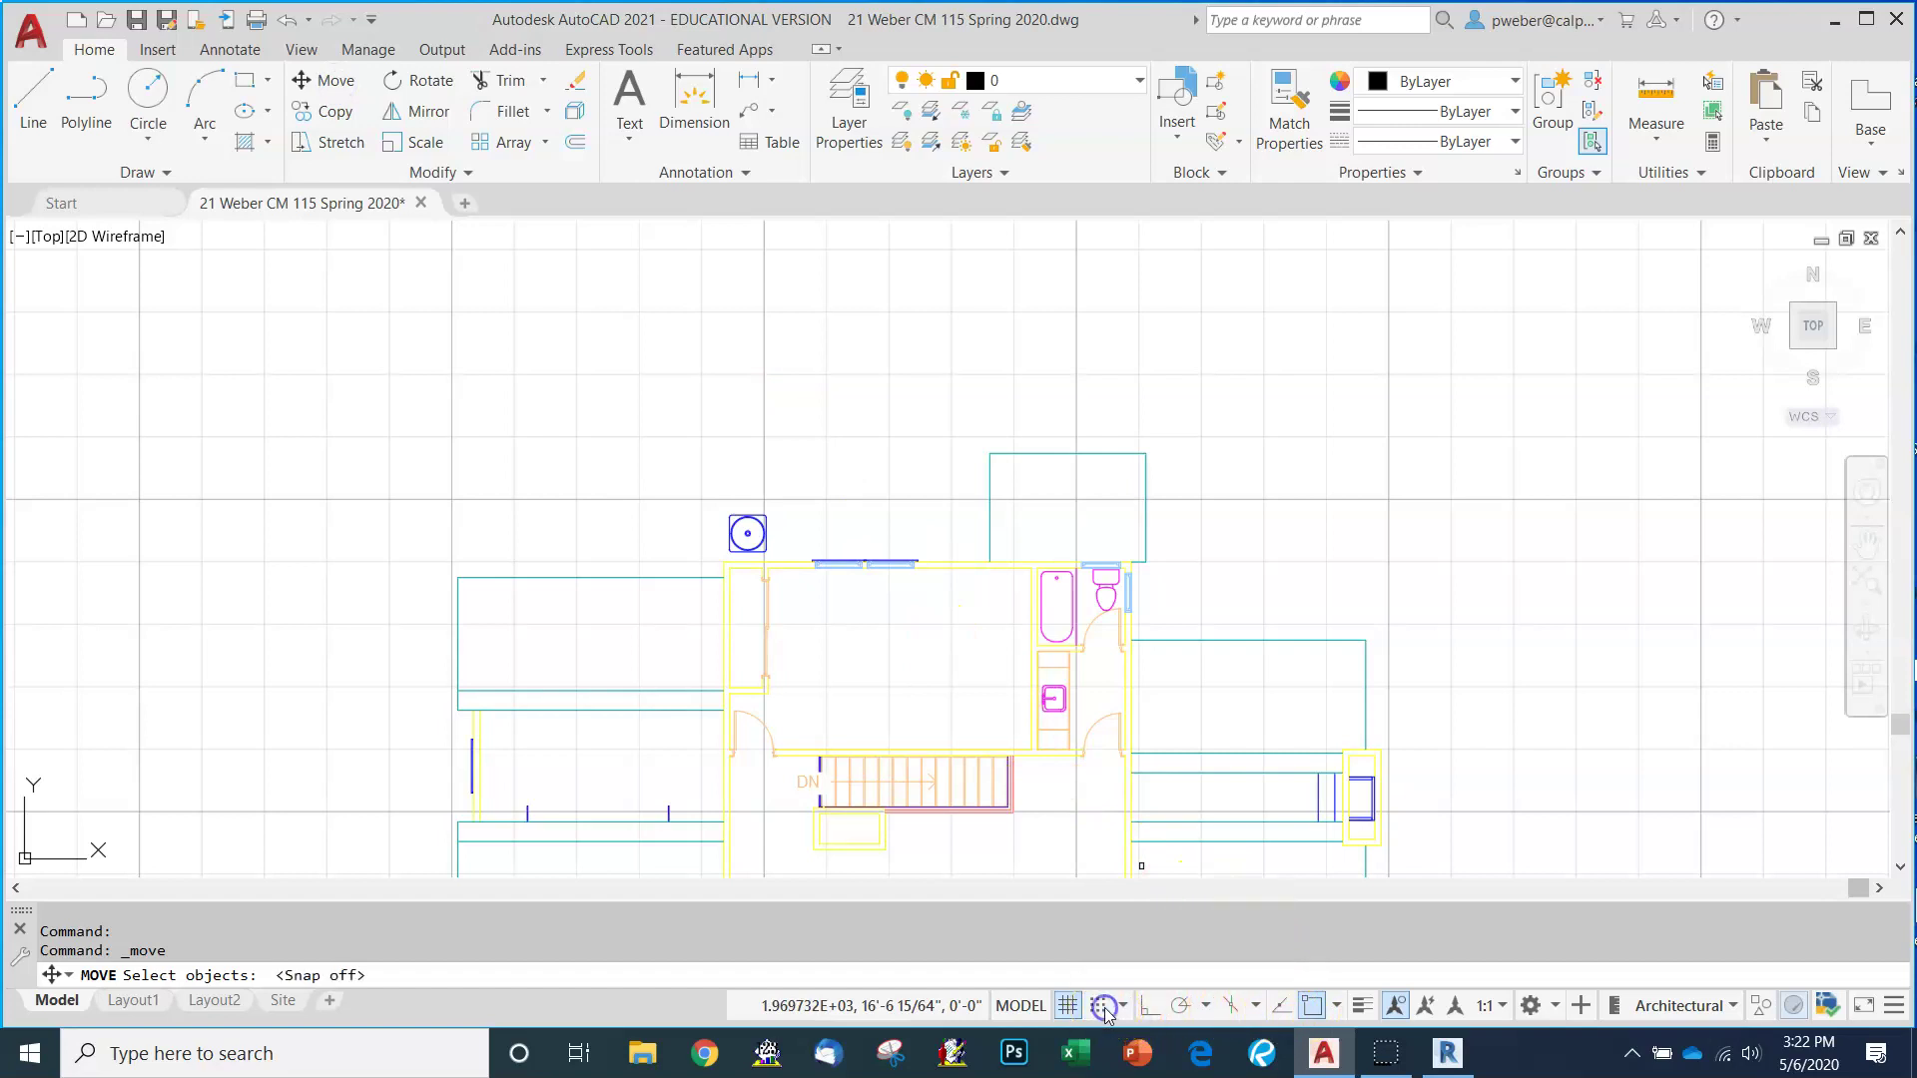
left_click(1310, 1005)
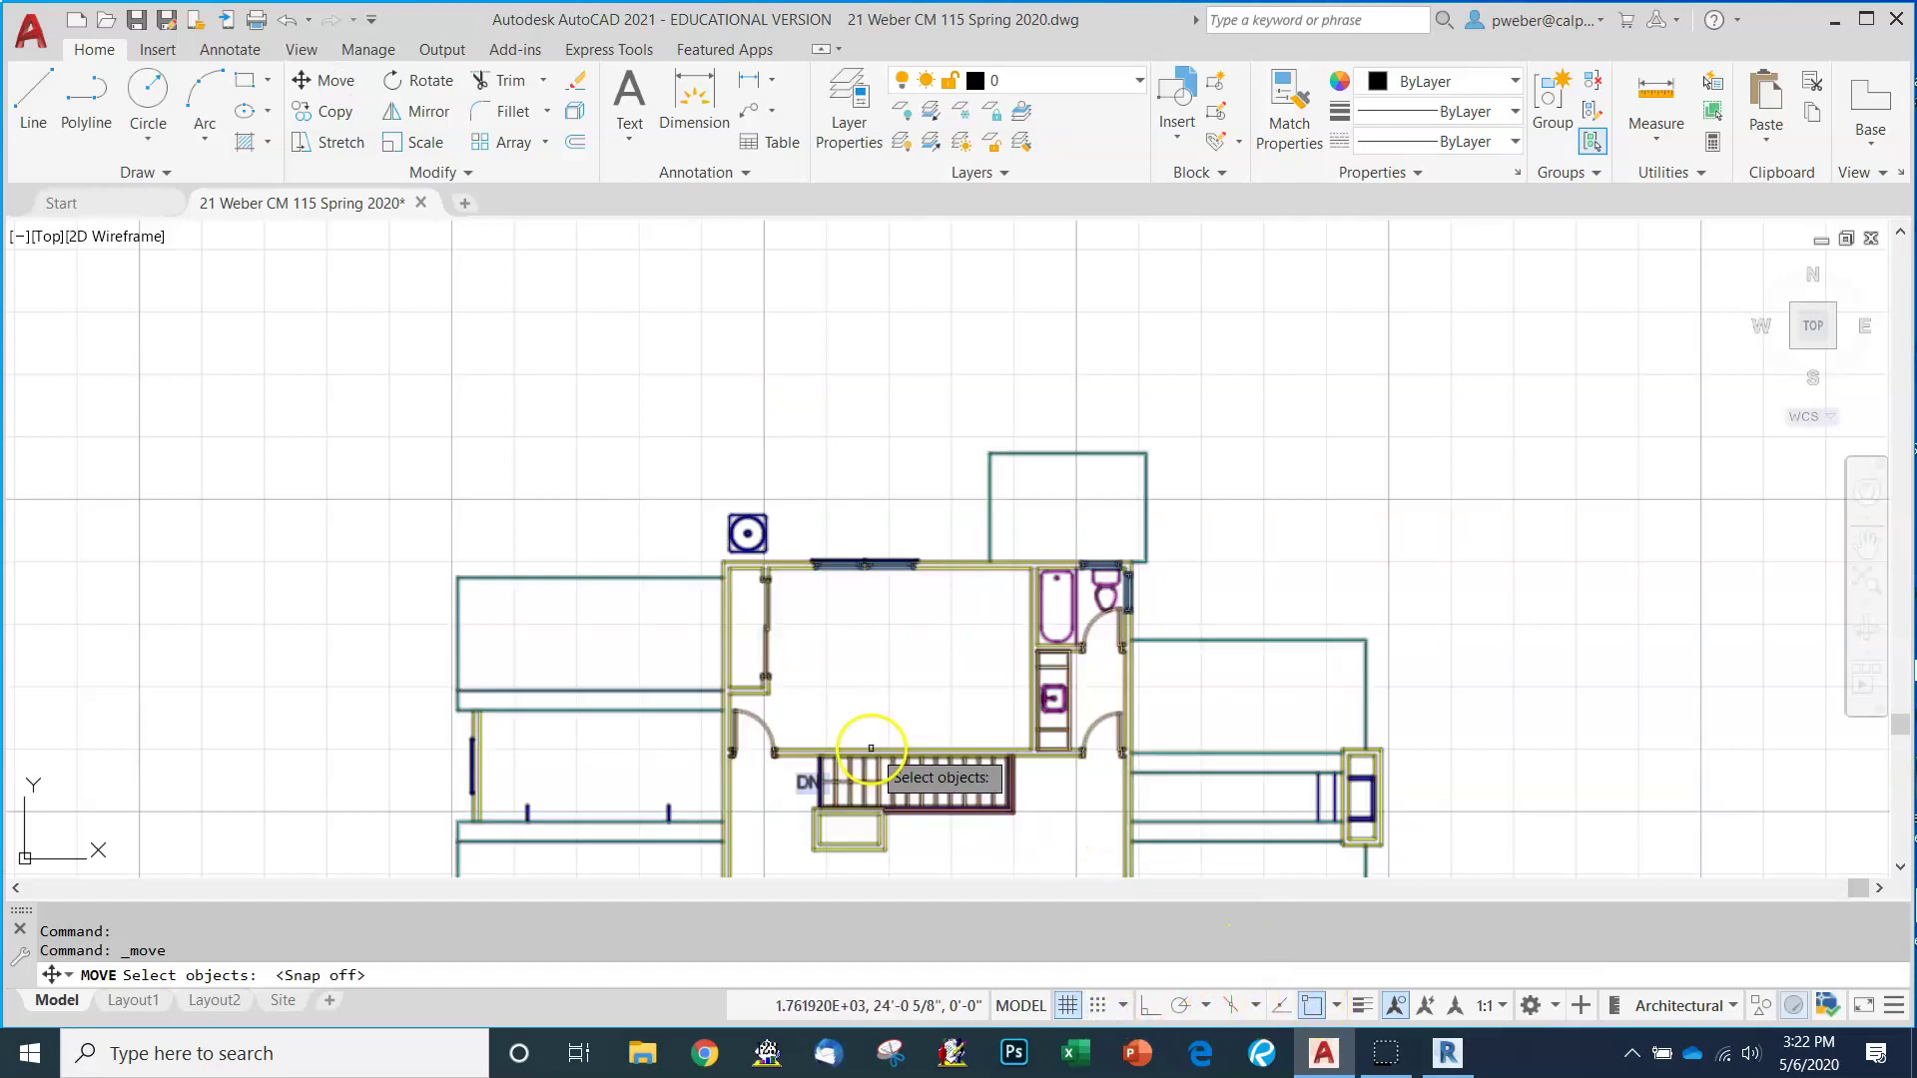
left_click(727, 643)
left_click(306, 979)
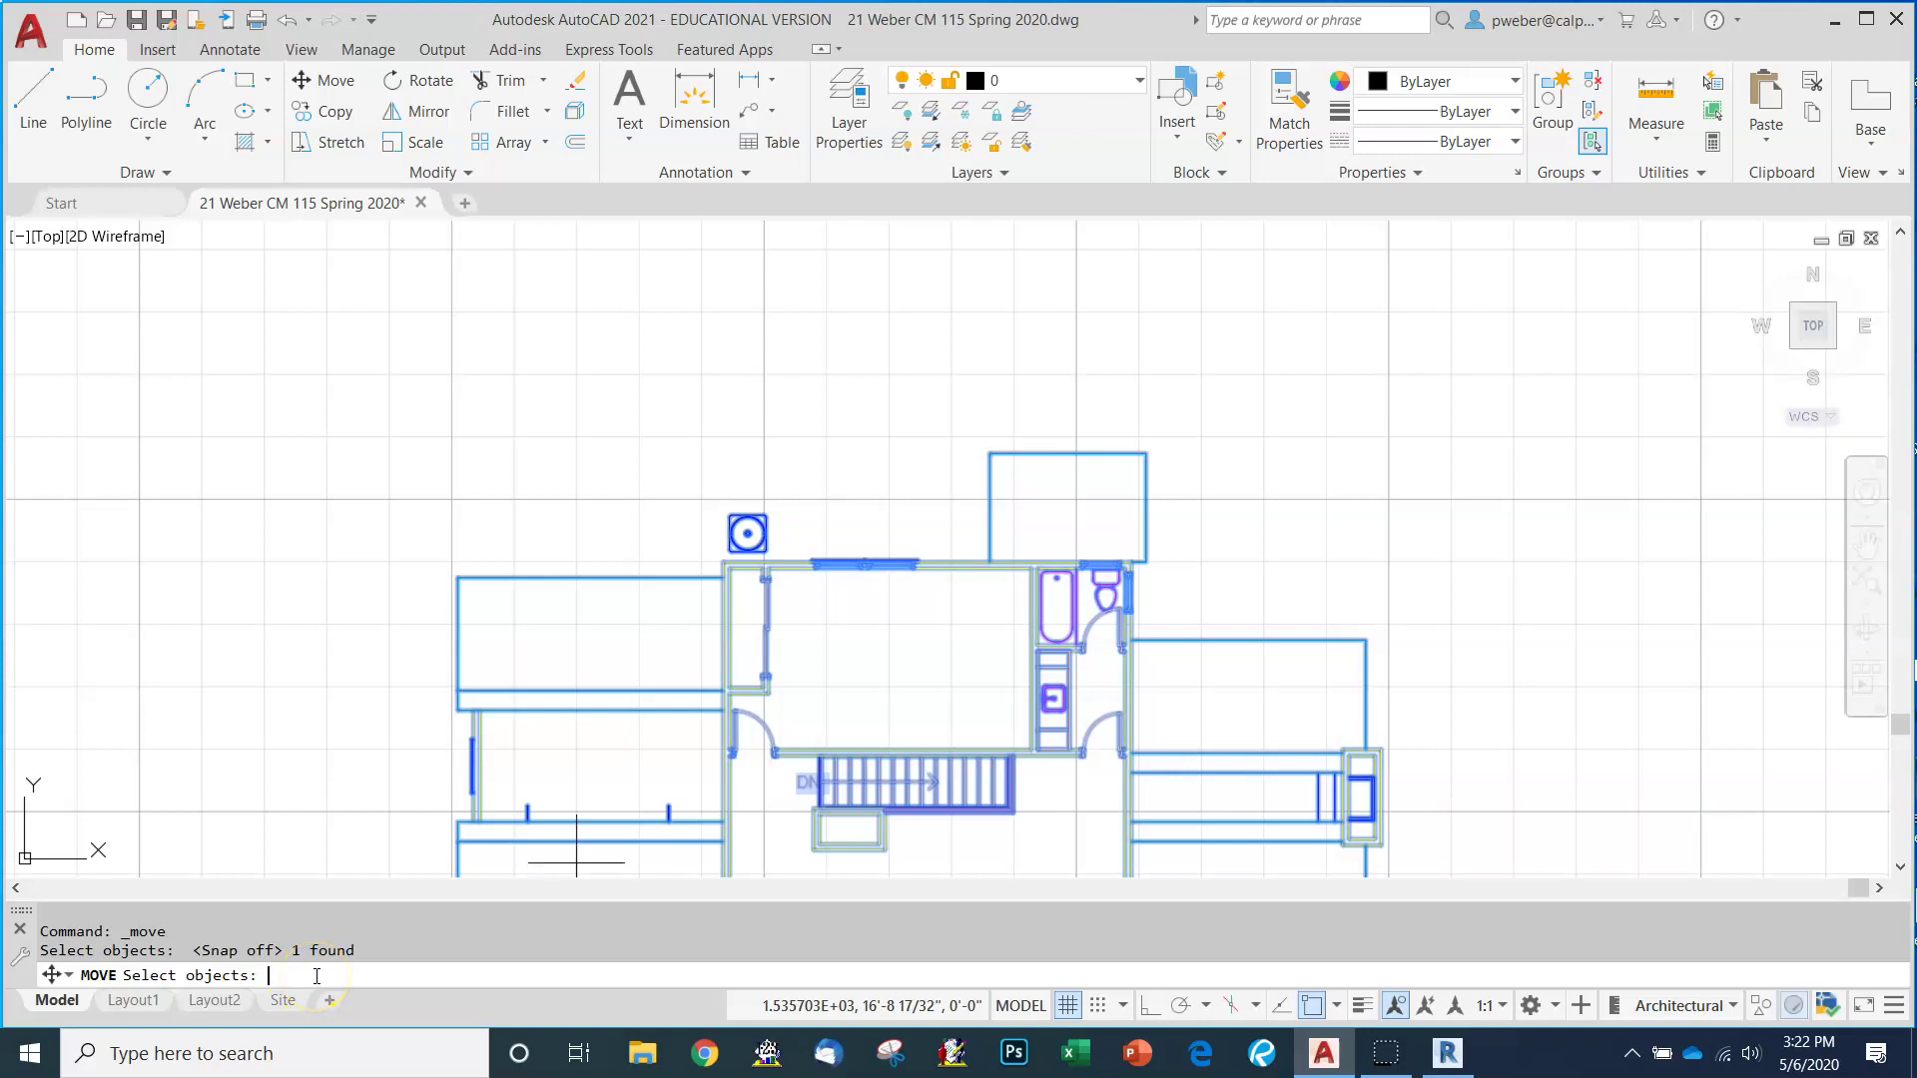
key("Return")
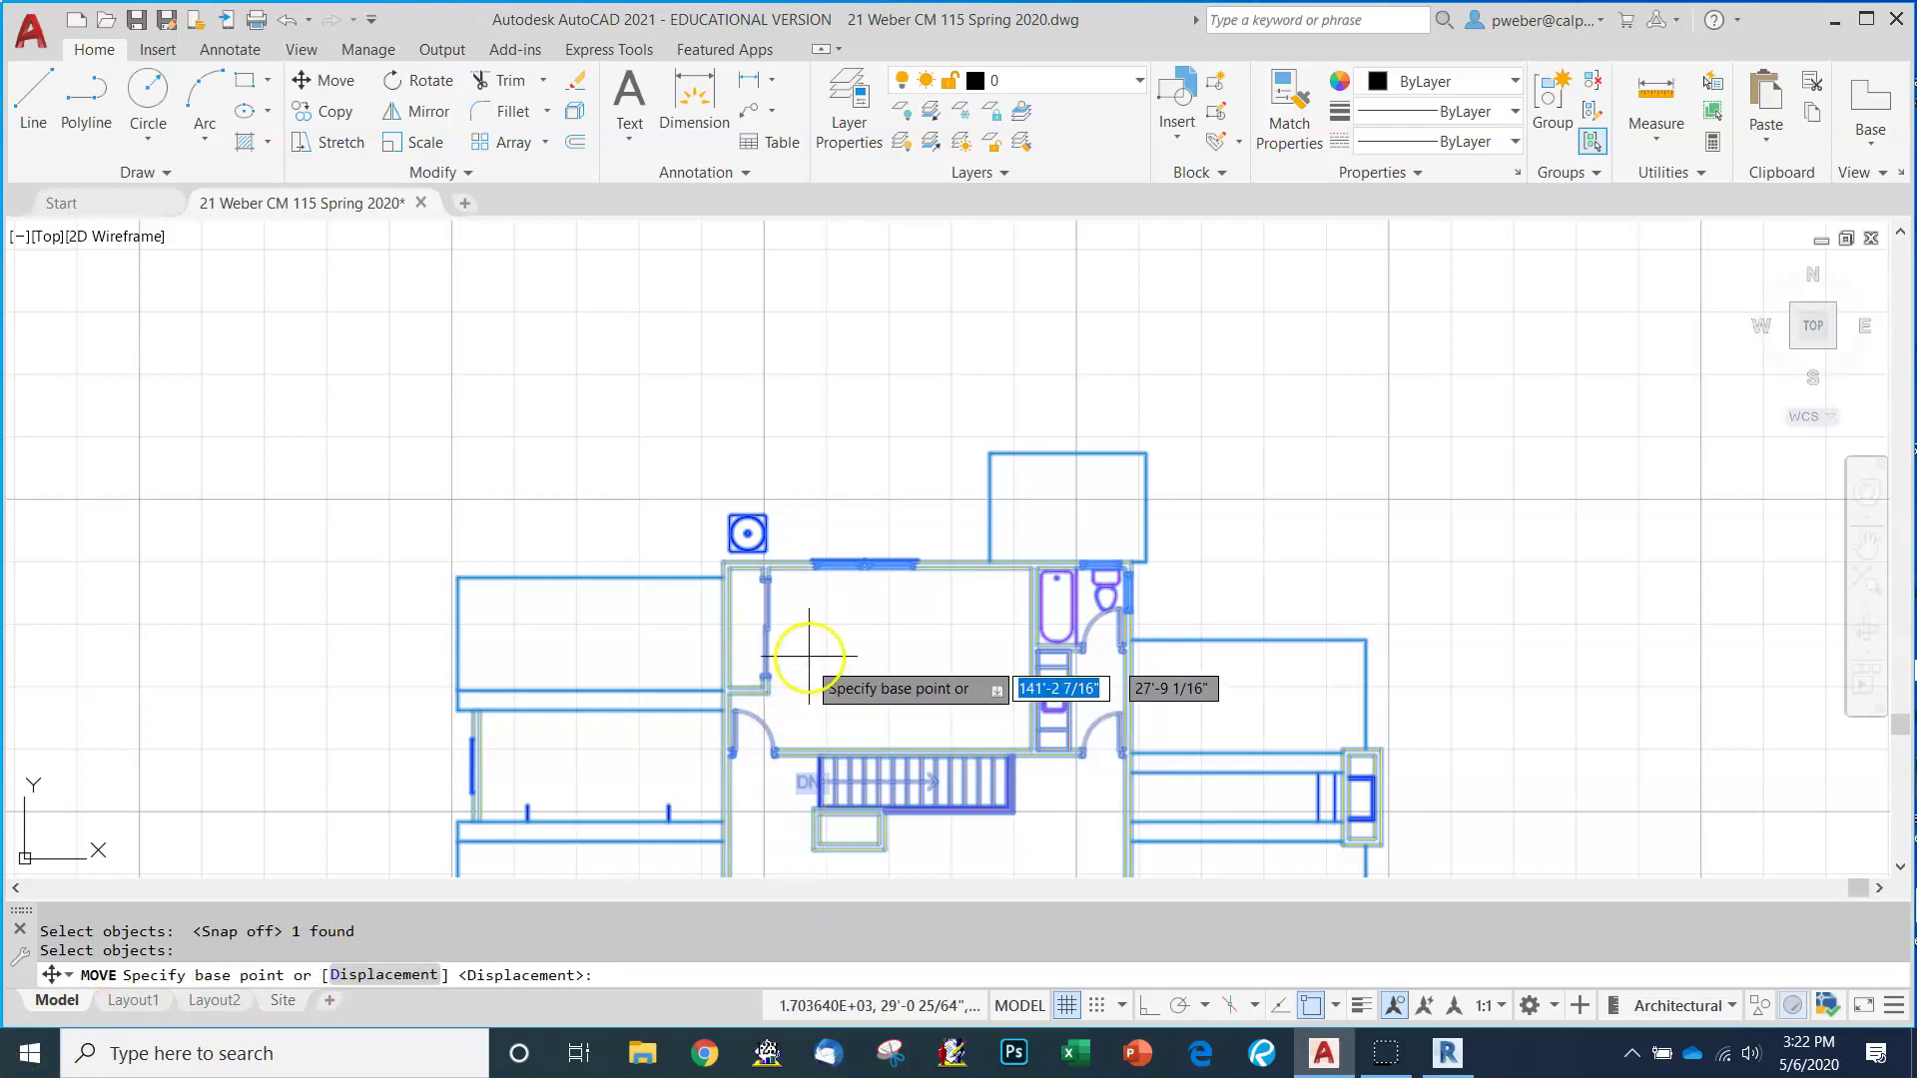
scroll(744, 535, "up", 4)
scroll(635, 535, "up", 2)
scroll(642, 532, "down", 2)
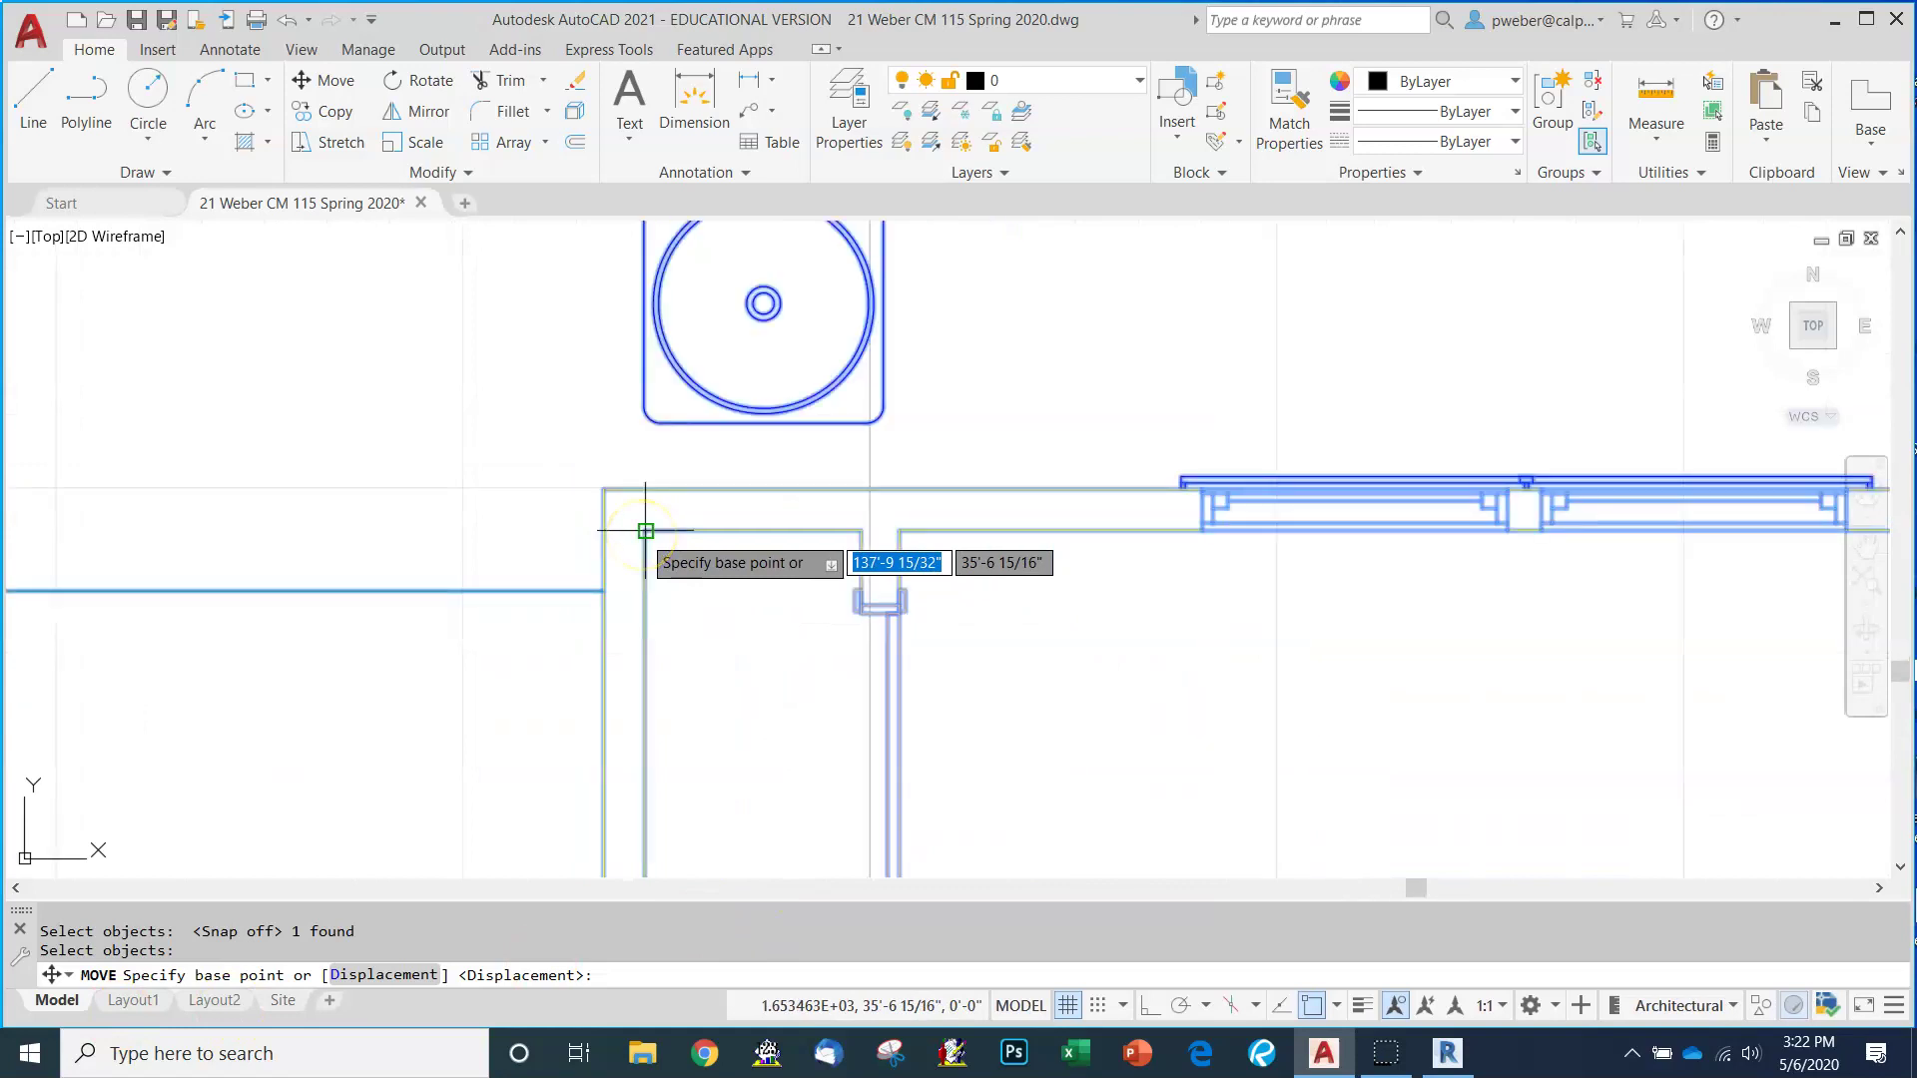
left_click(604, 489)
Turn object snap off and grid snap on, and place the Level 6 plan's base point at 116'-0", 58'-0" below the Level 4 plan.
scroll(698, 579, "down", 3)
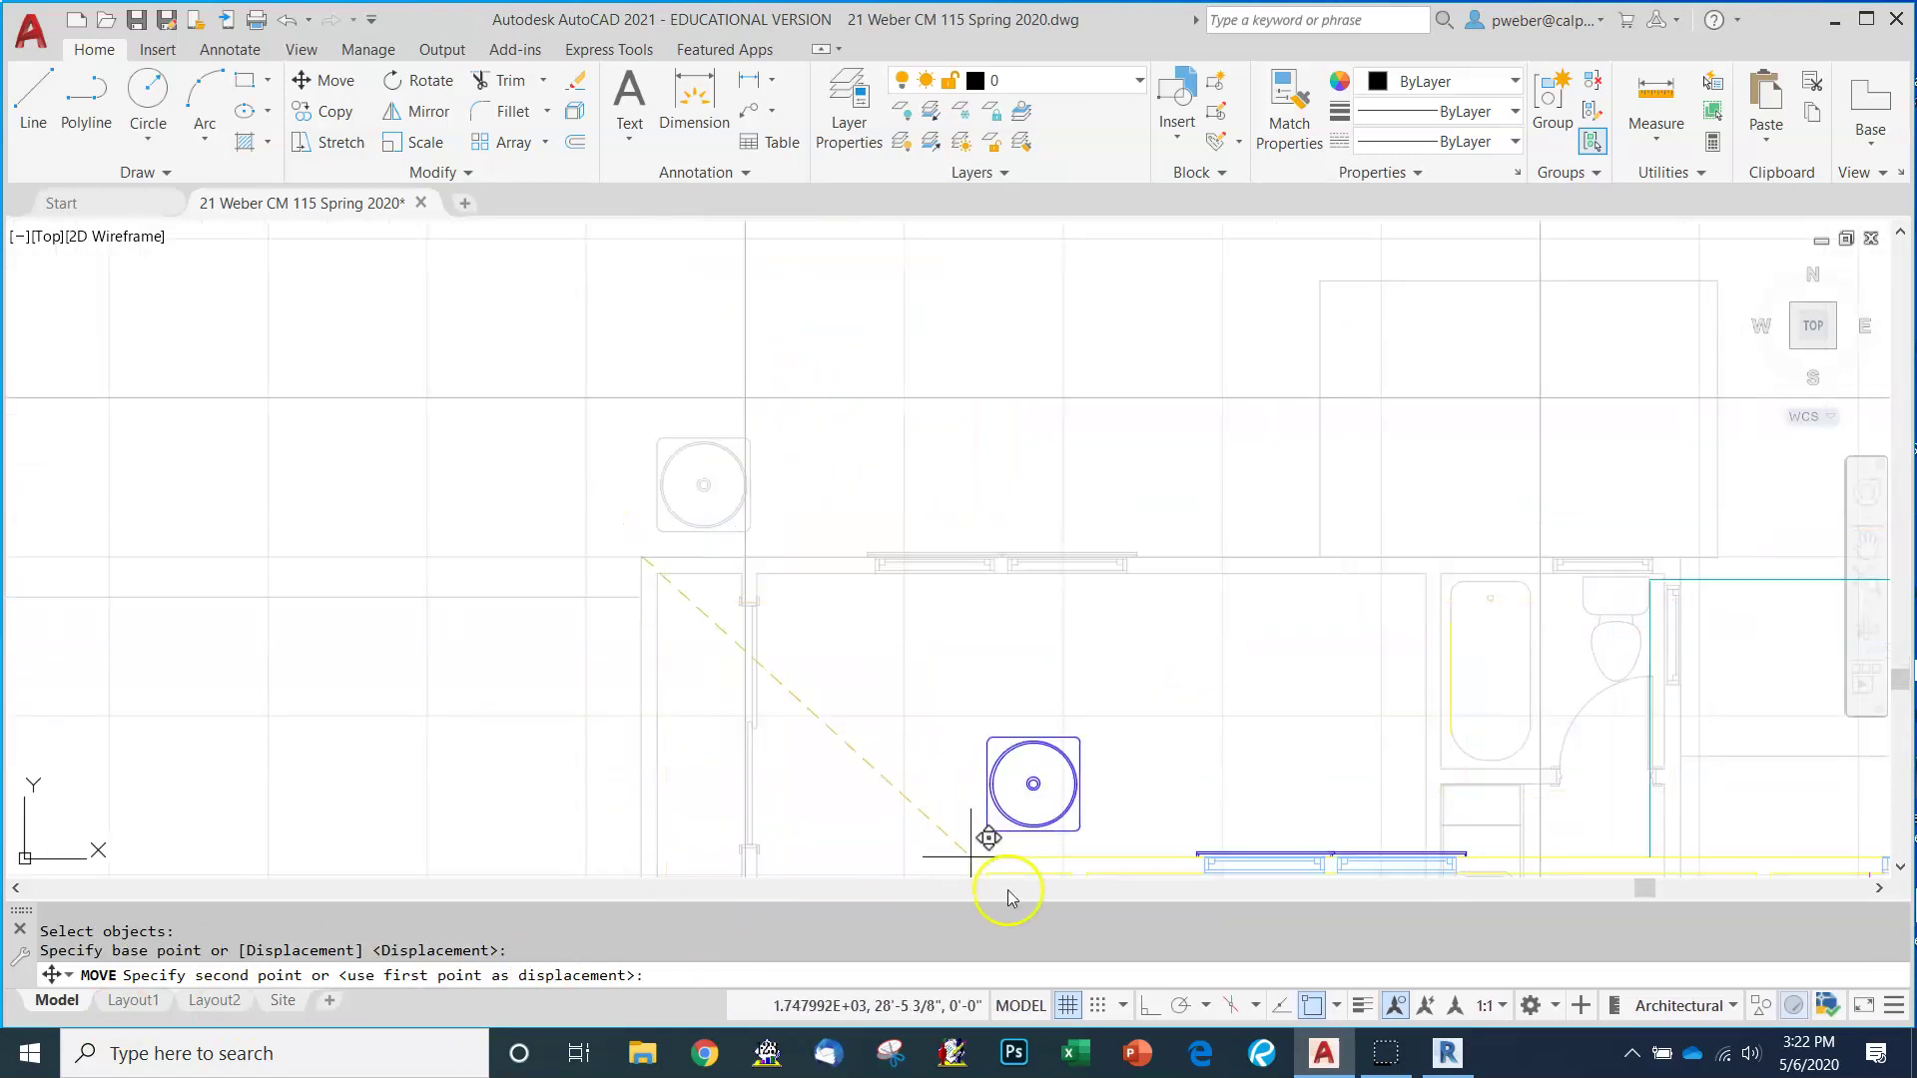
left_click(1310, 1007)
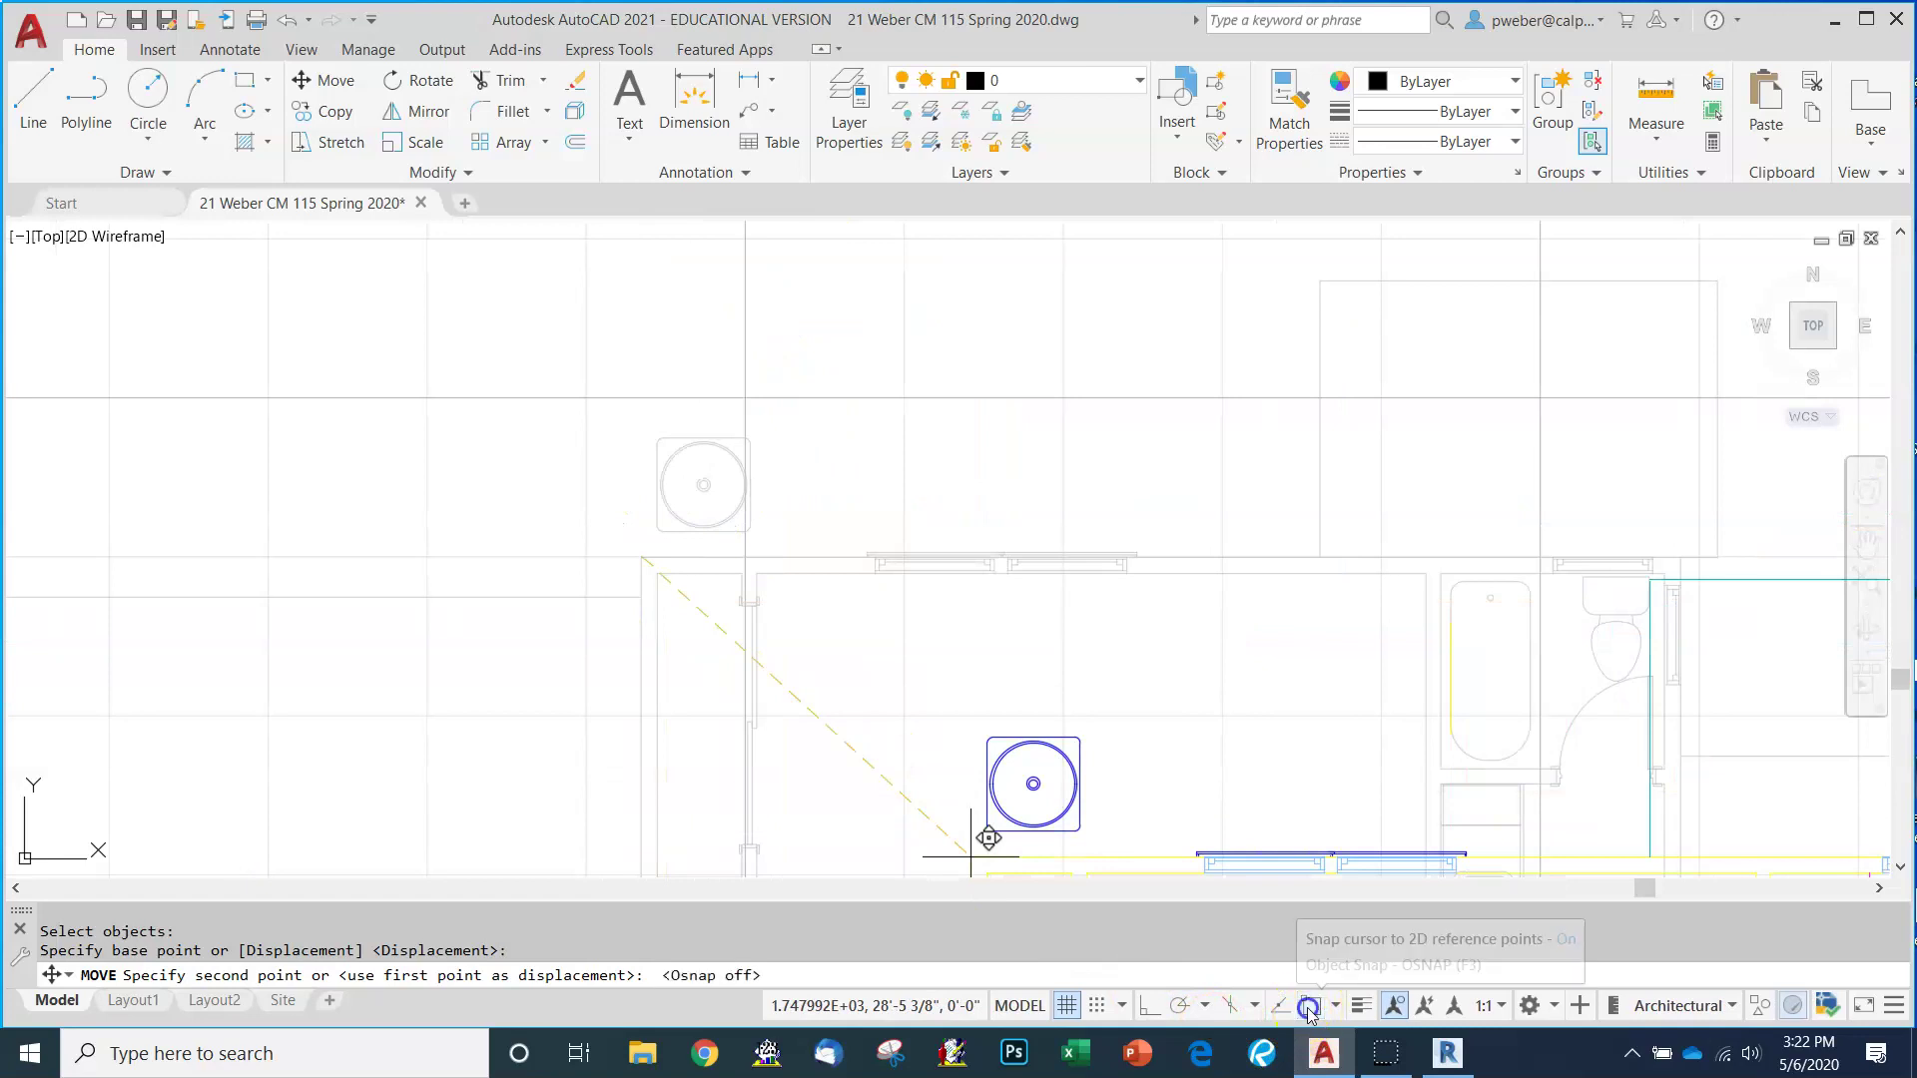
left_click(1098, 1006)
scroll(1019, 839, "down", 5)
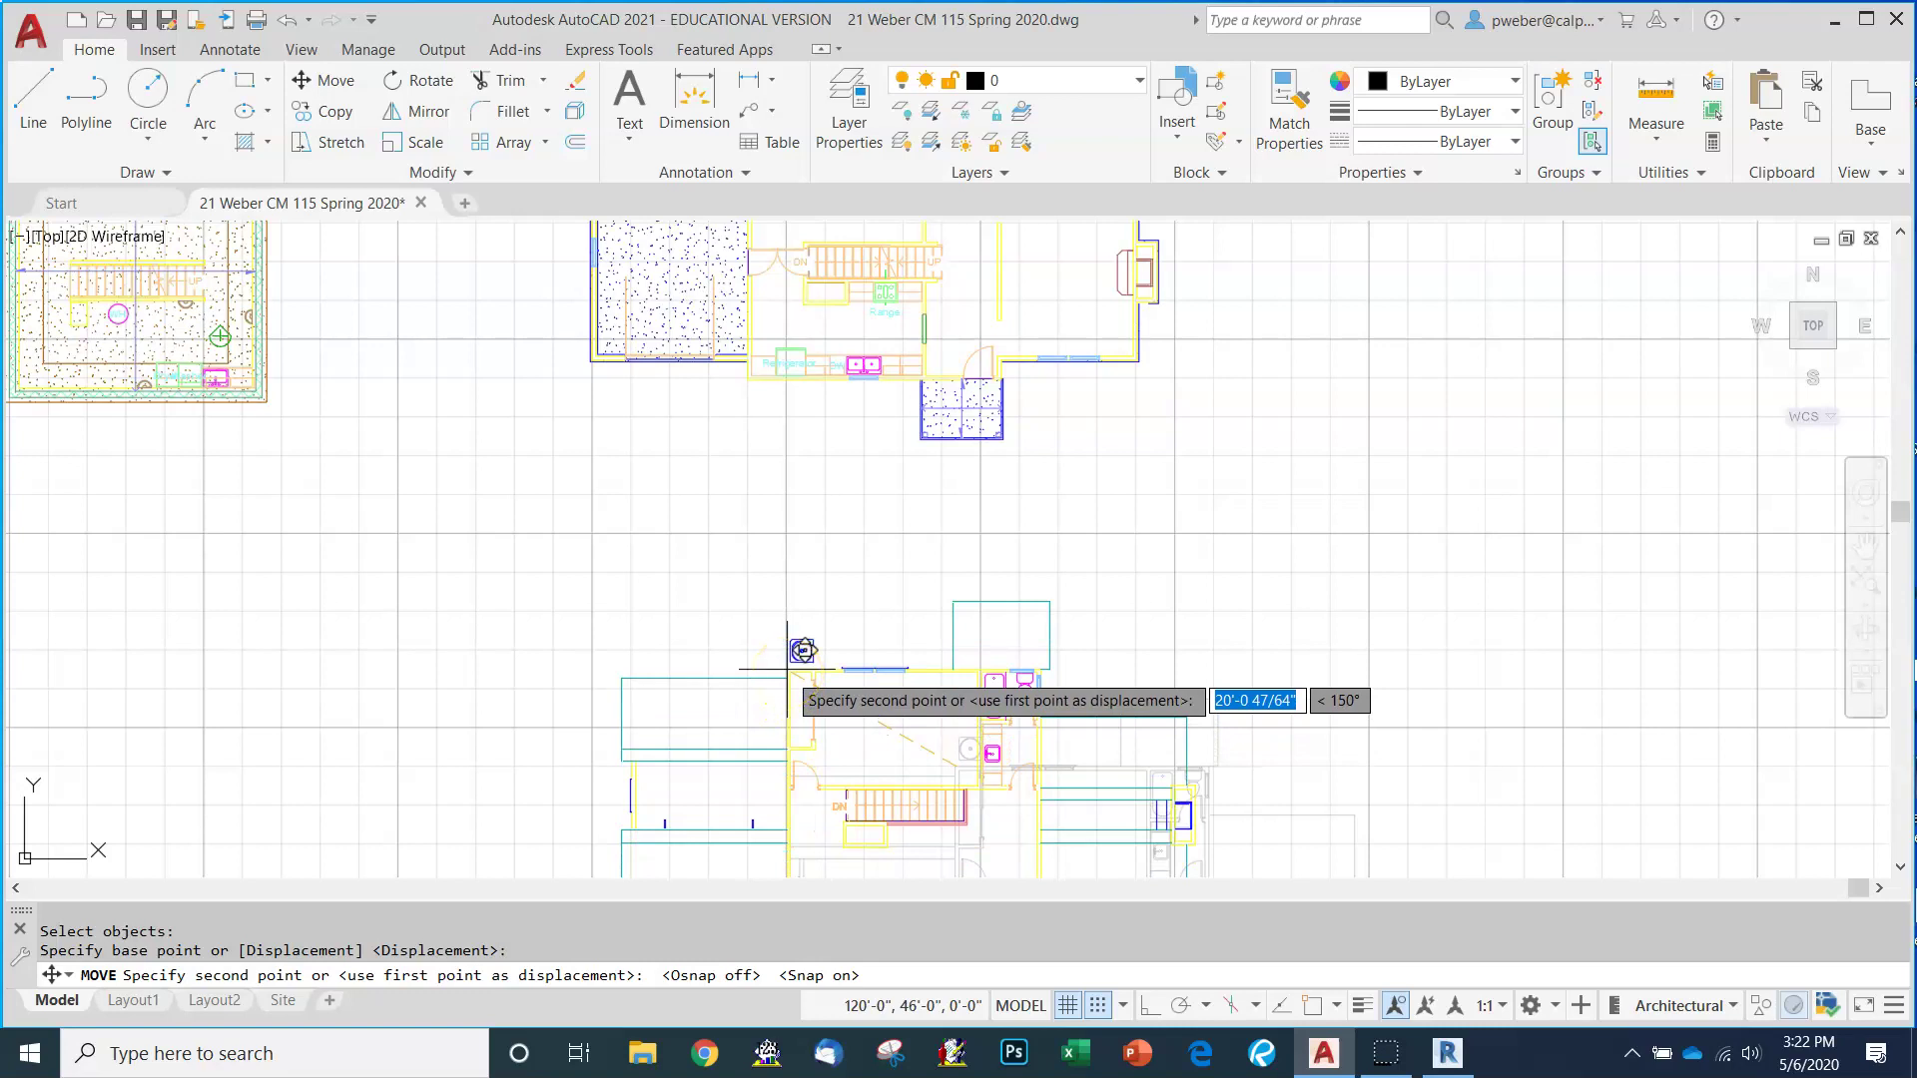
left_click(748, 493)
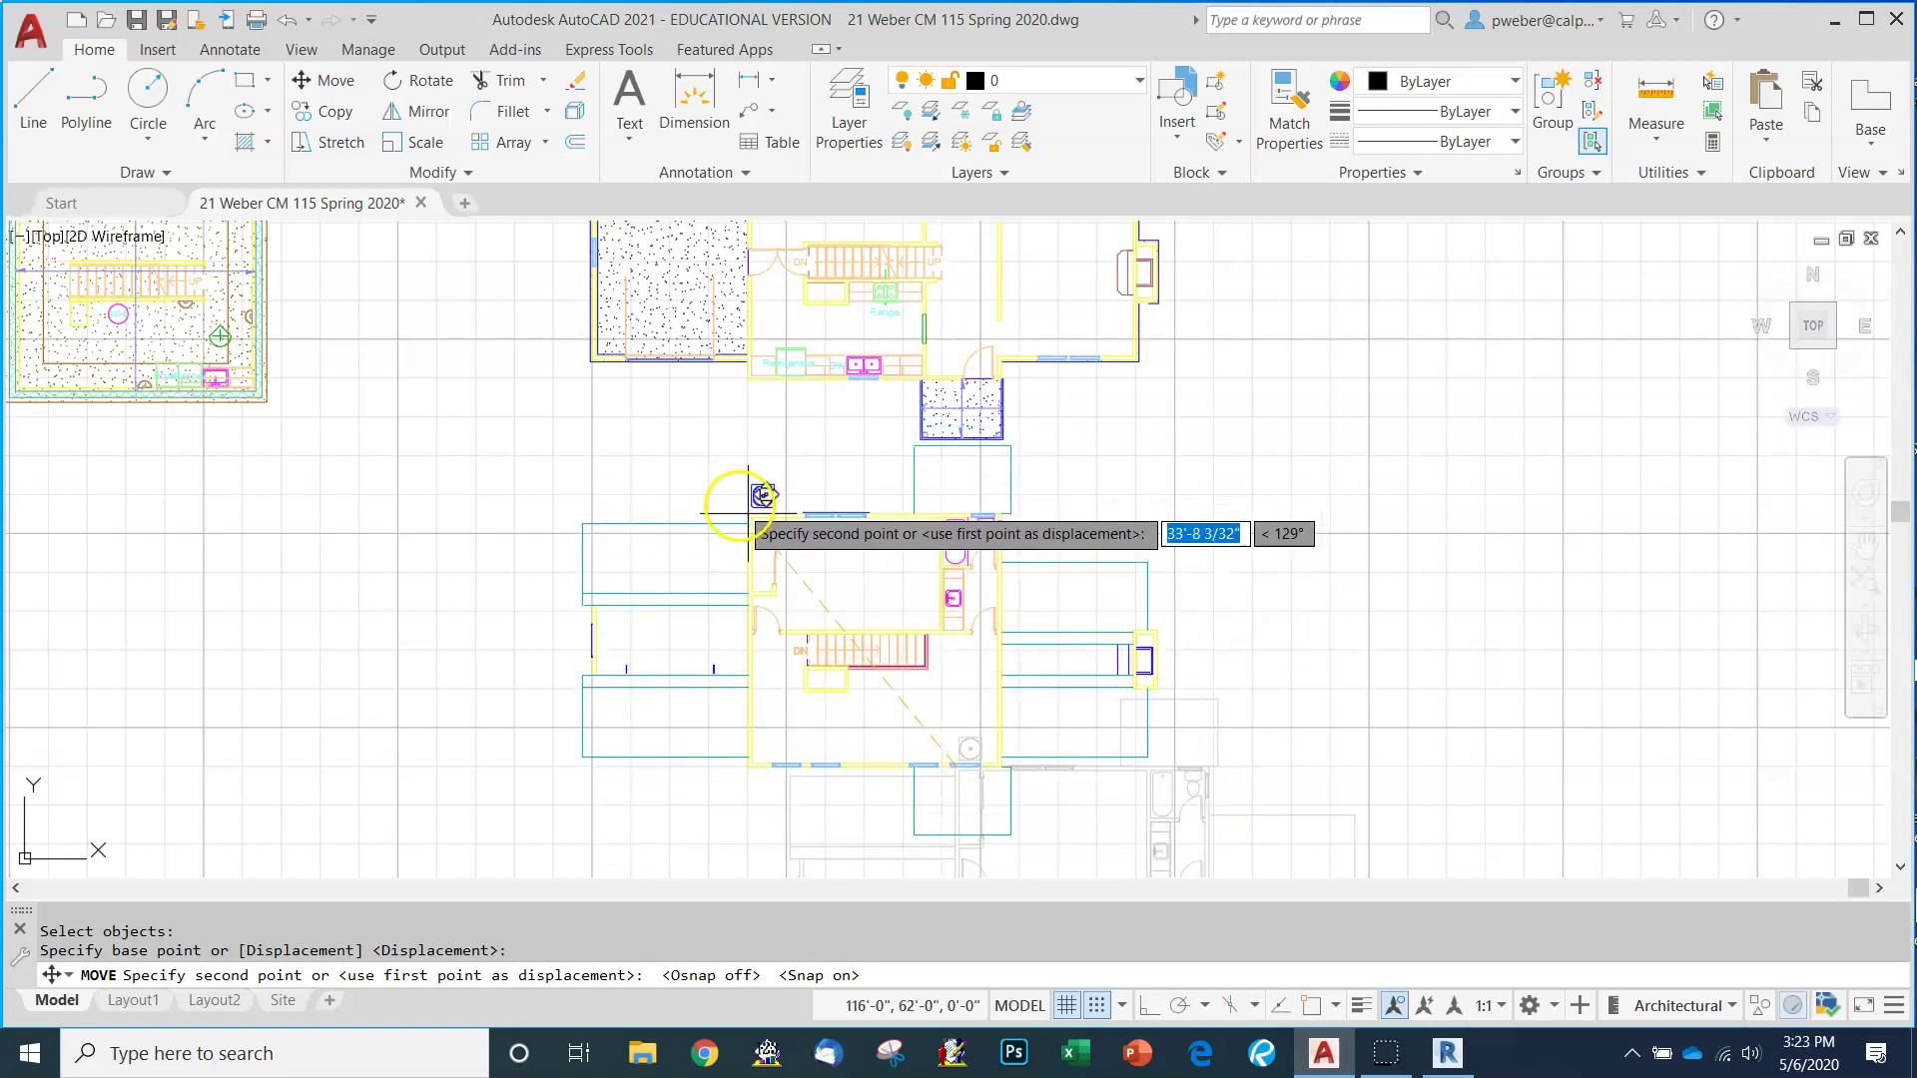
left_click(748, 532)
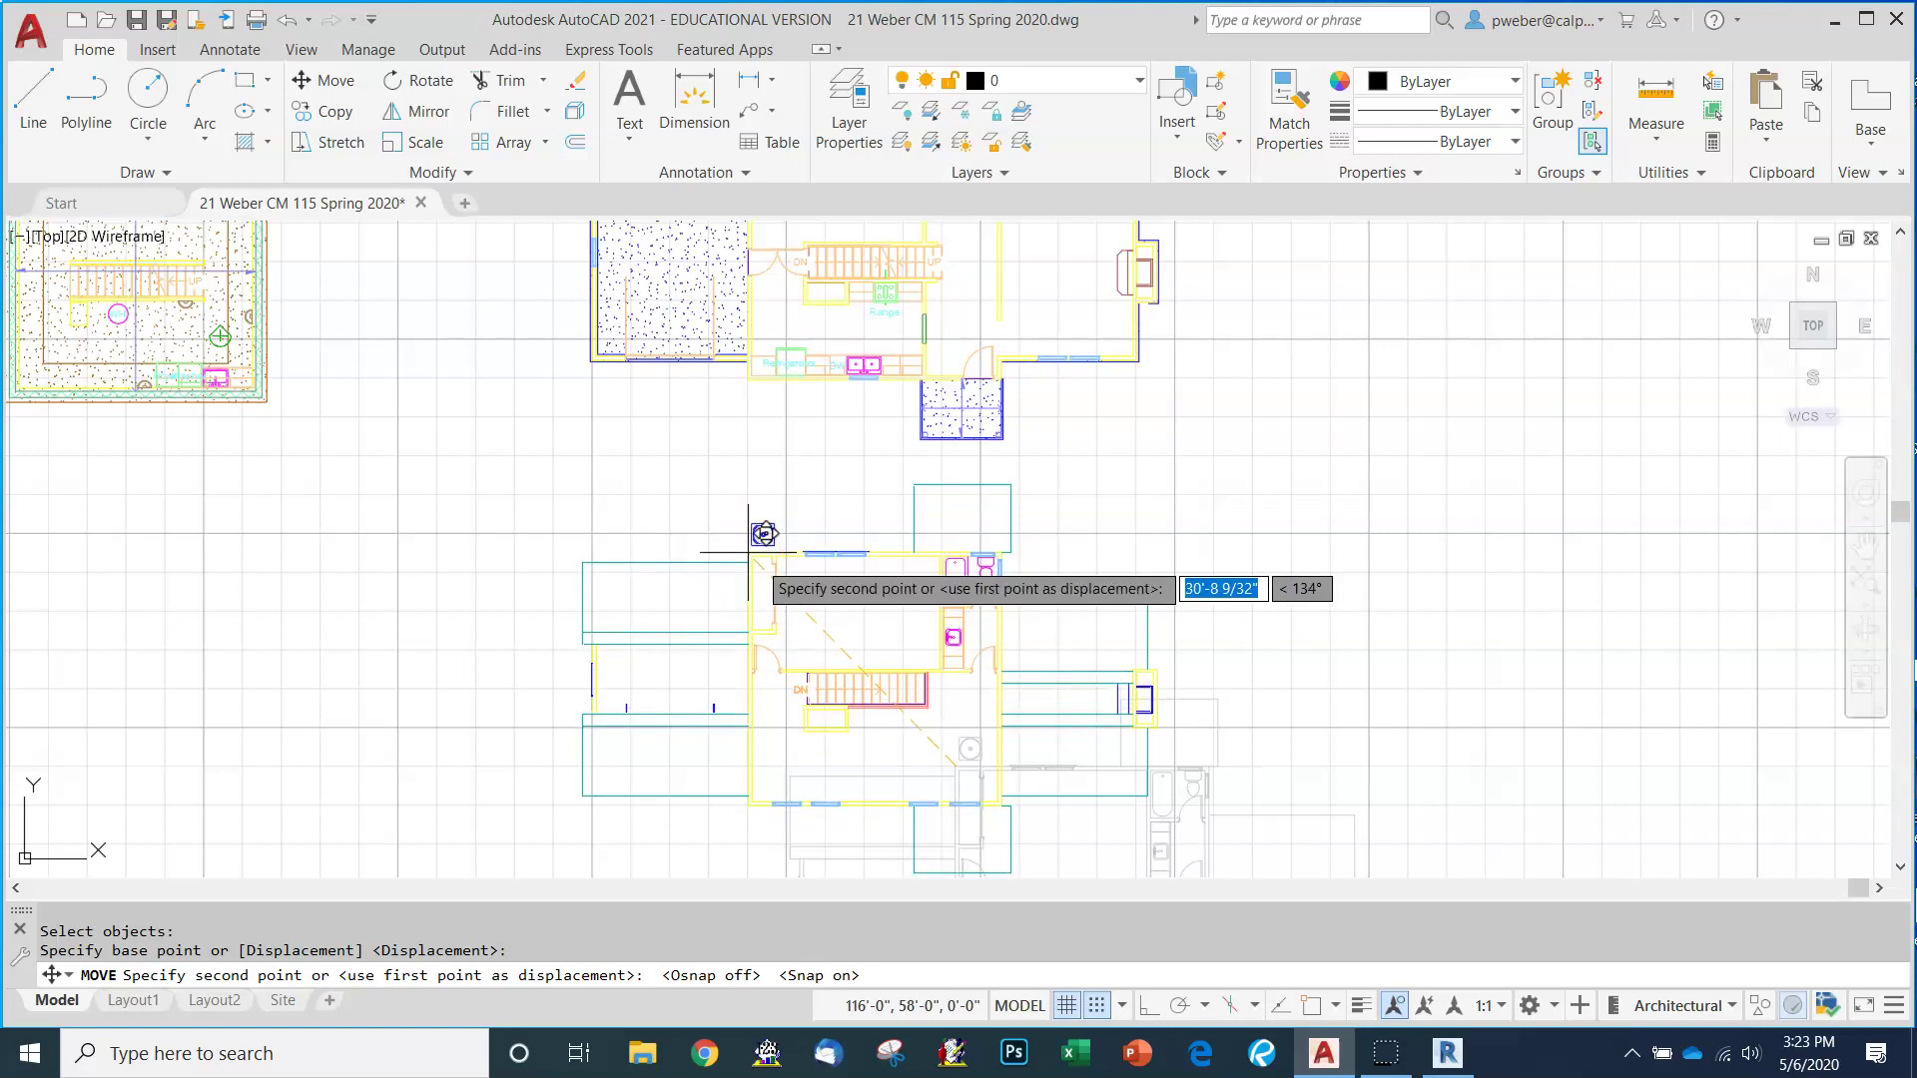
left_click(749, 552)
scroll(805, 618, "down", 4)
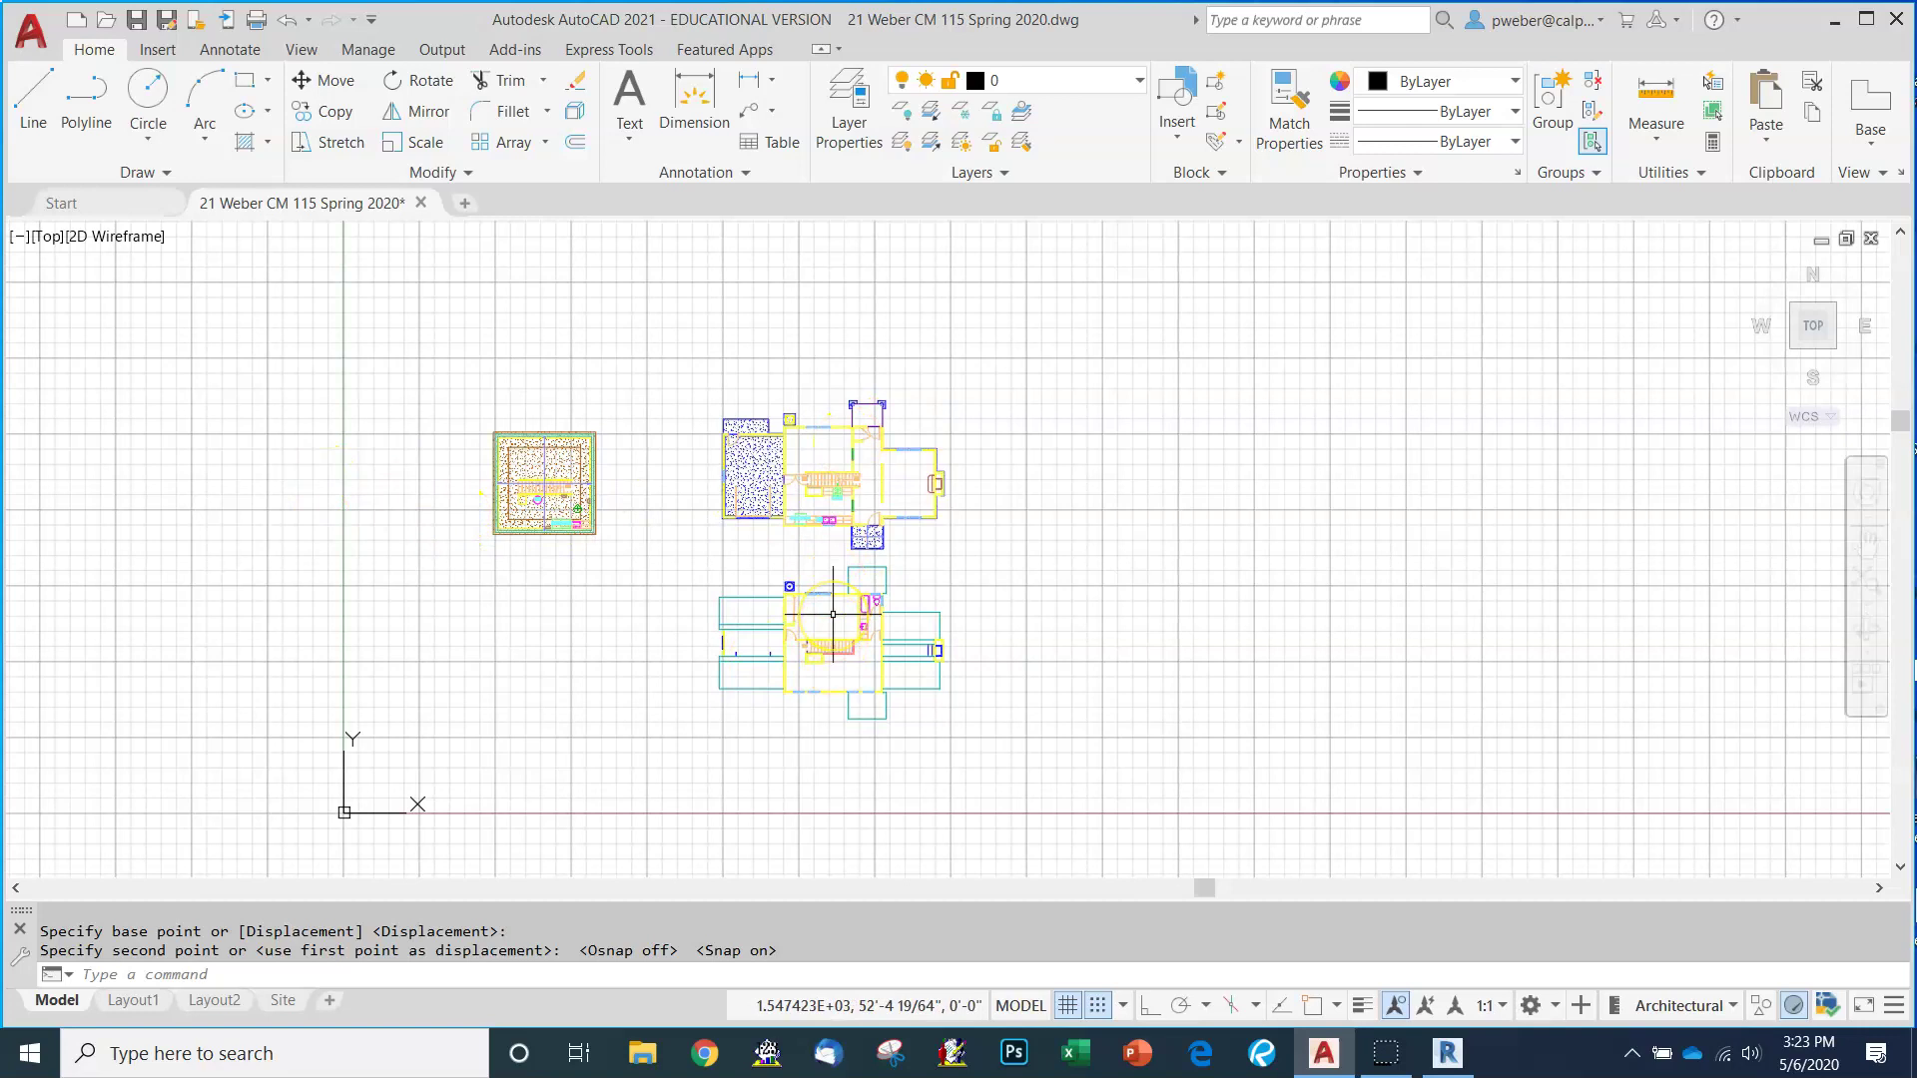
Open the Site layout to view the three floor plans on the title-block sheet.
left_click(283, 1000)
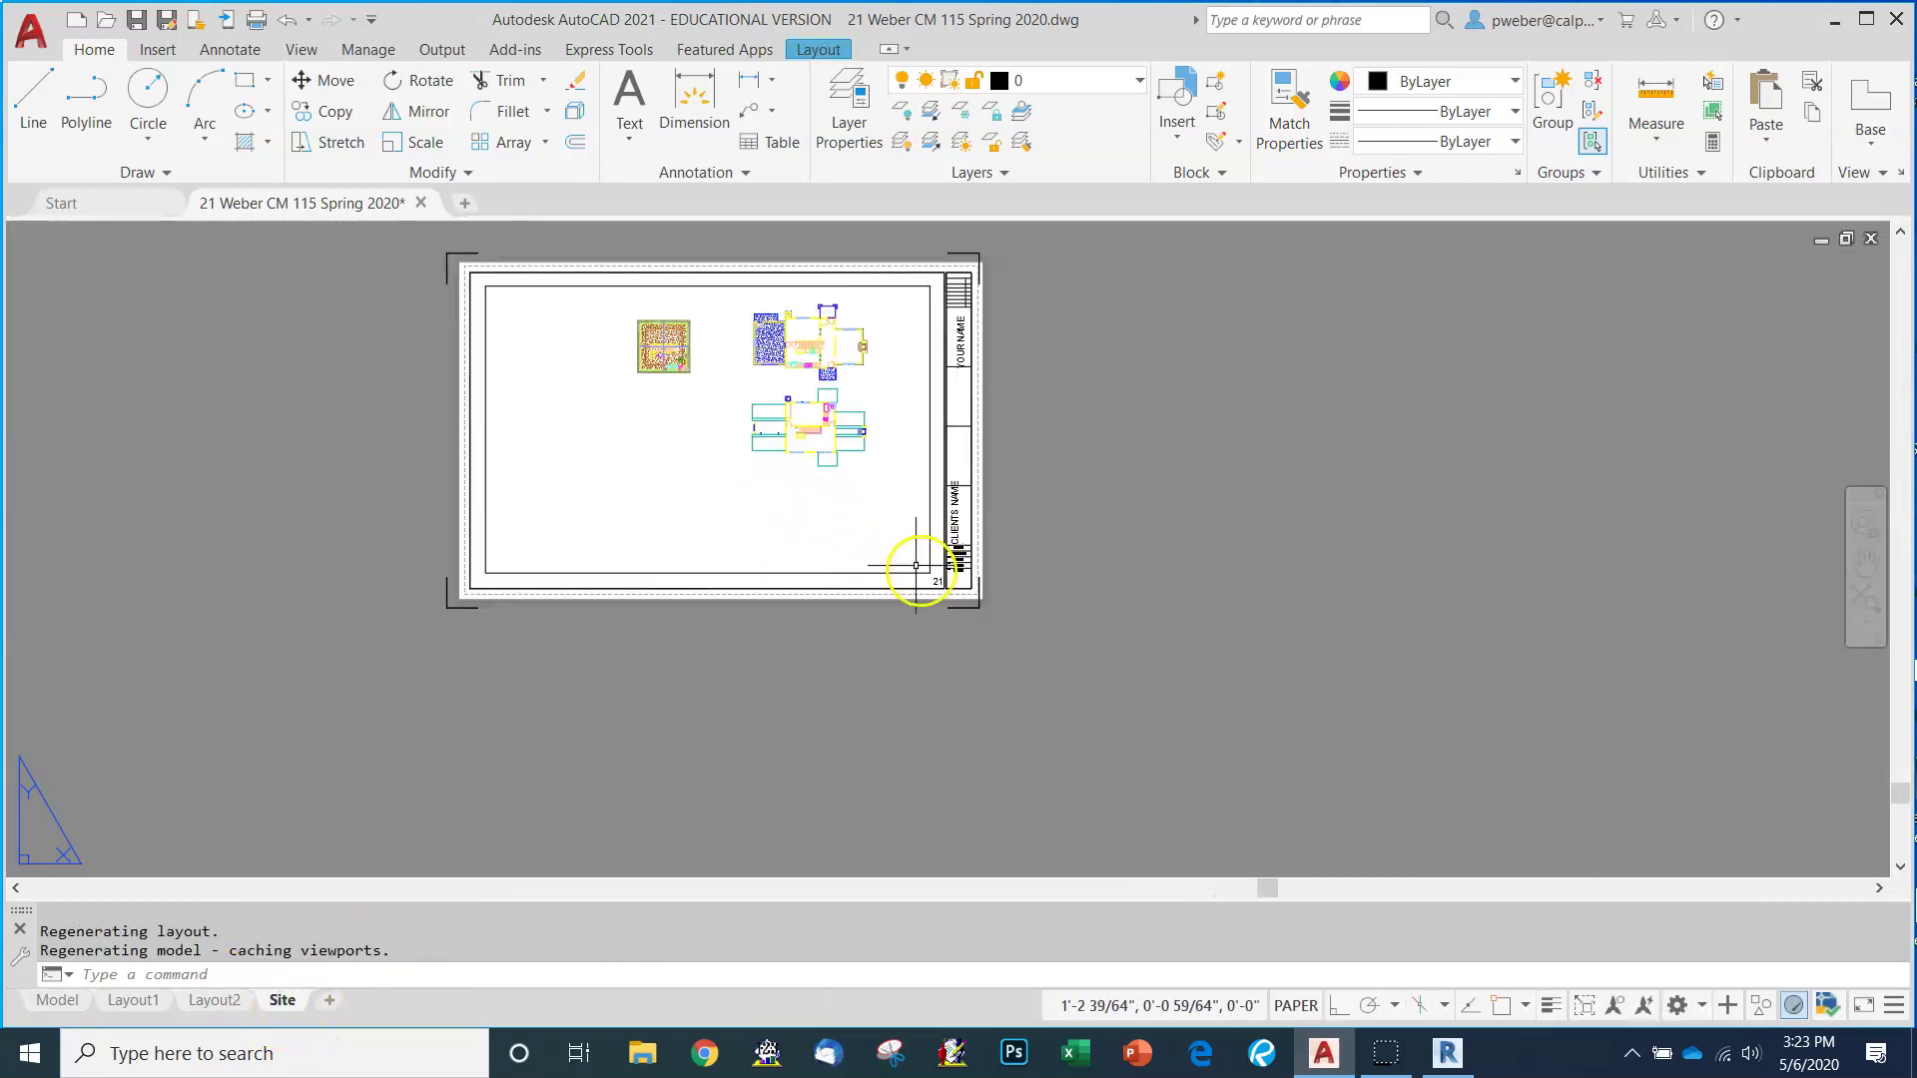
scroll(798, 589, "down", 3)
scroll(801, 561, "up", 5)
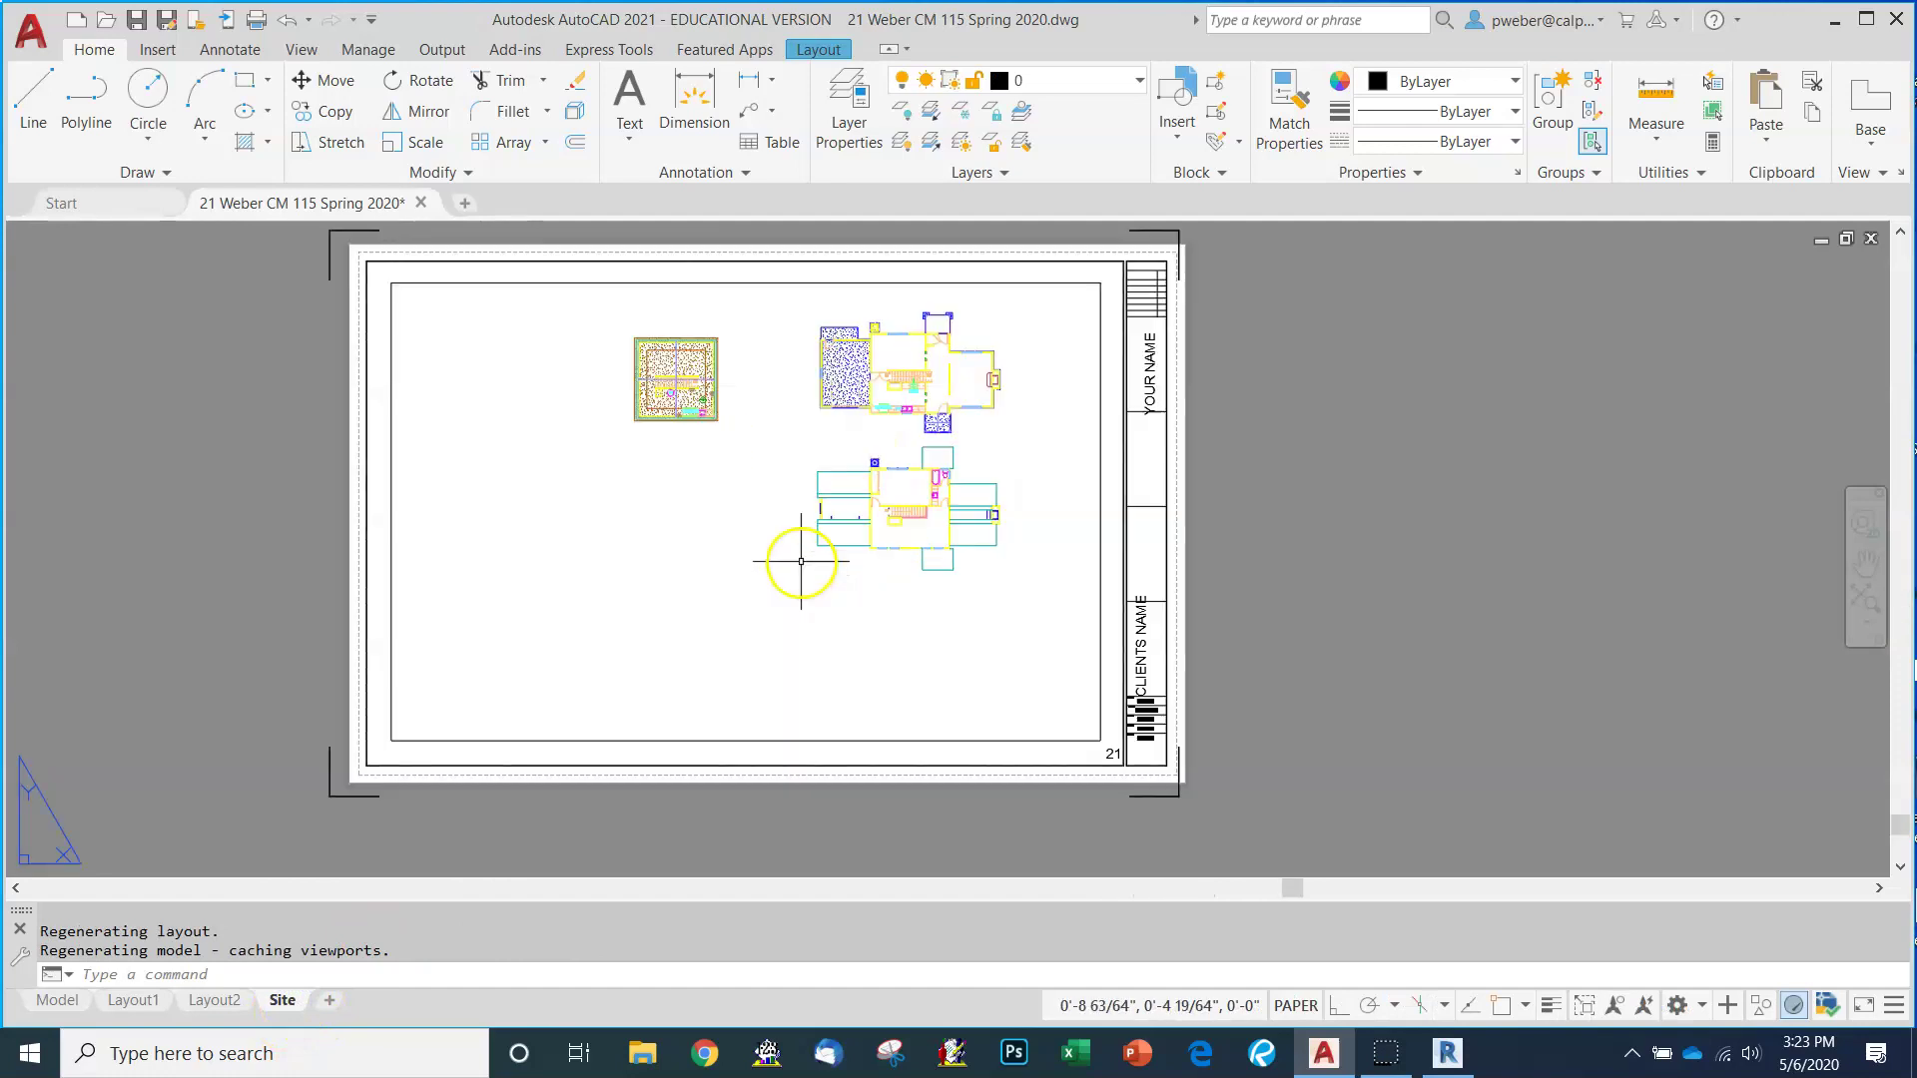
scroll(785, 427, "down", 3)
scroll(789, 396, "up", 3)
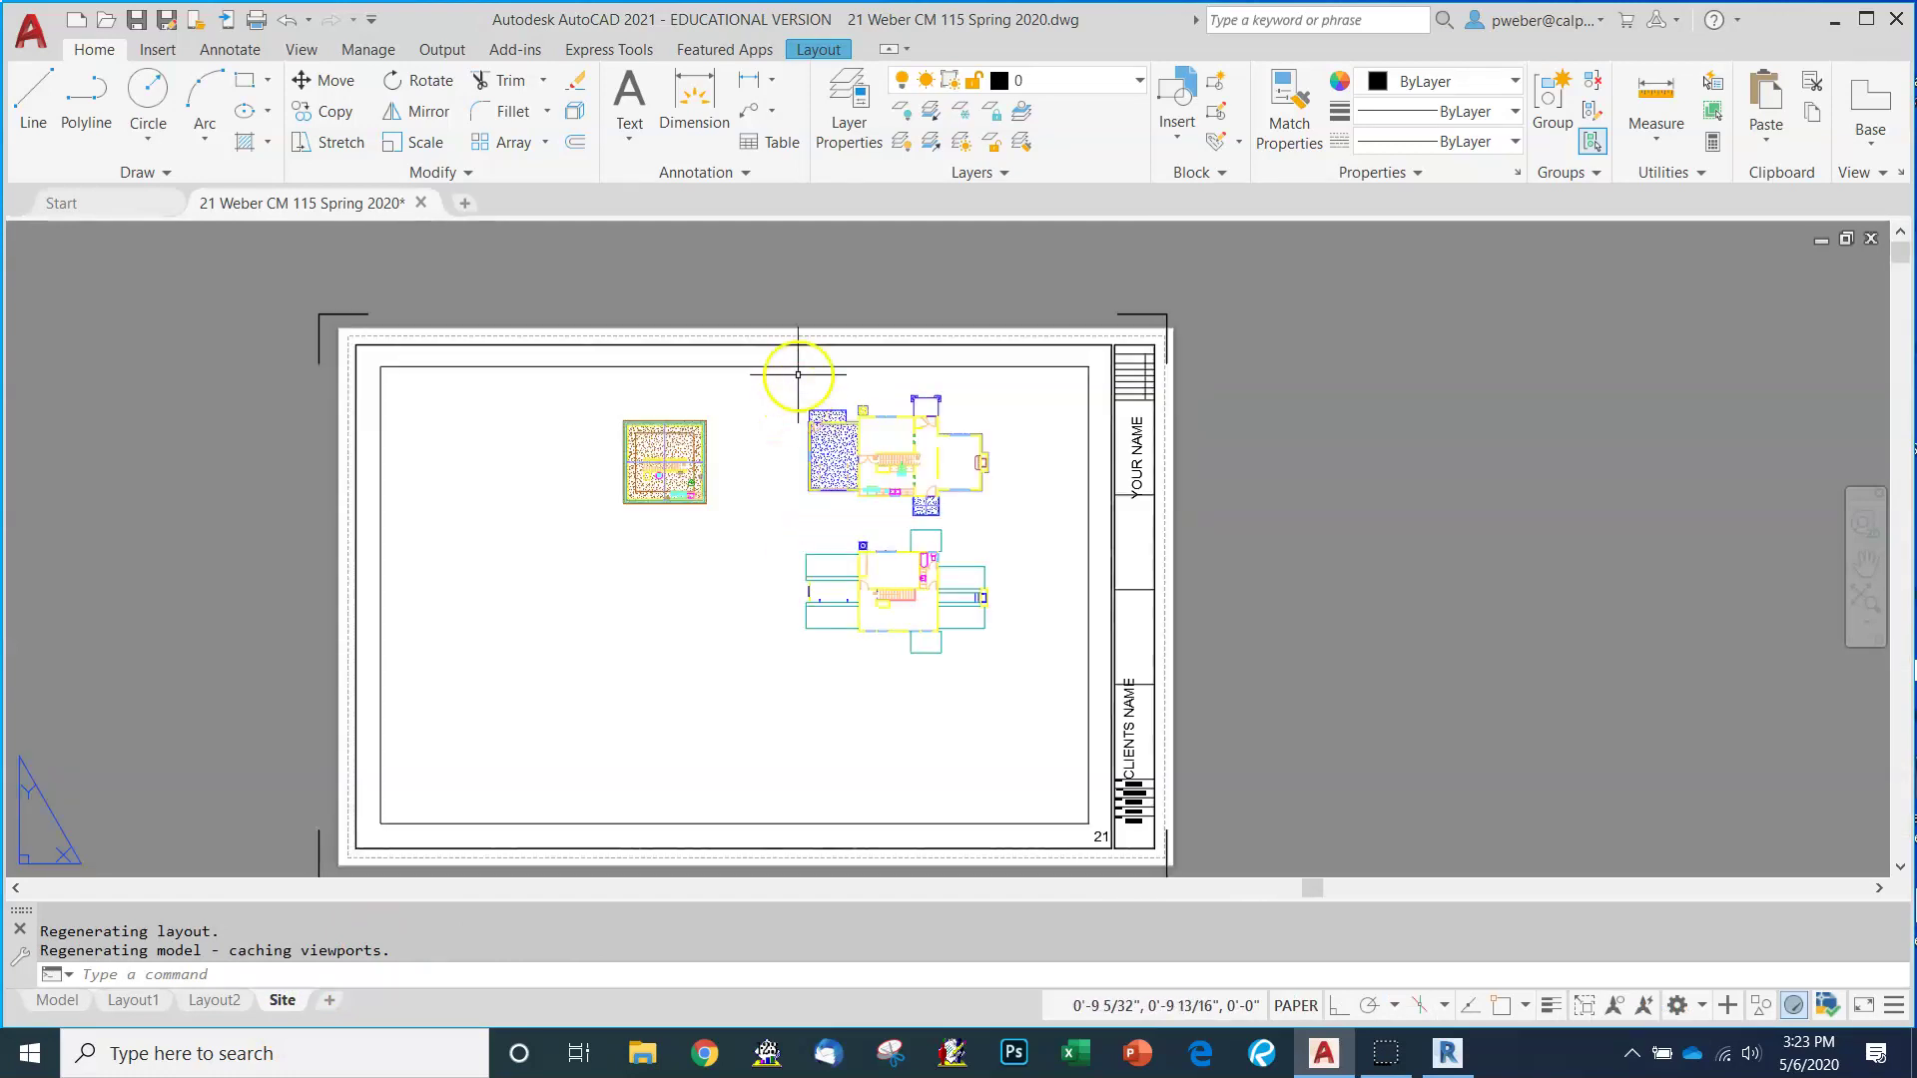
Set the Site layout viewport's scale to 1/8" = 1'-0" and deselect the viewport.
mouse_move(801, 364)
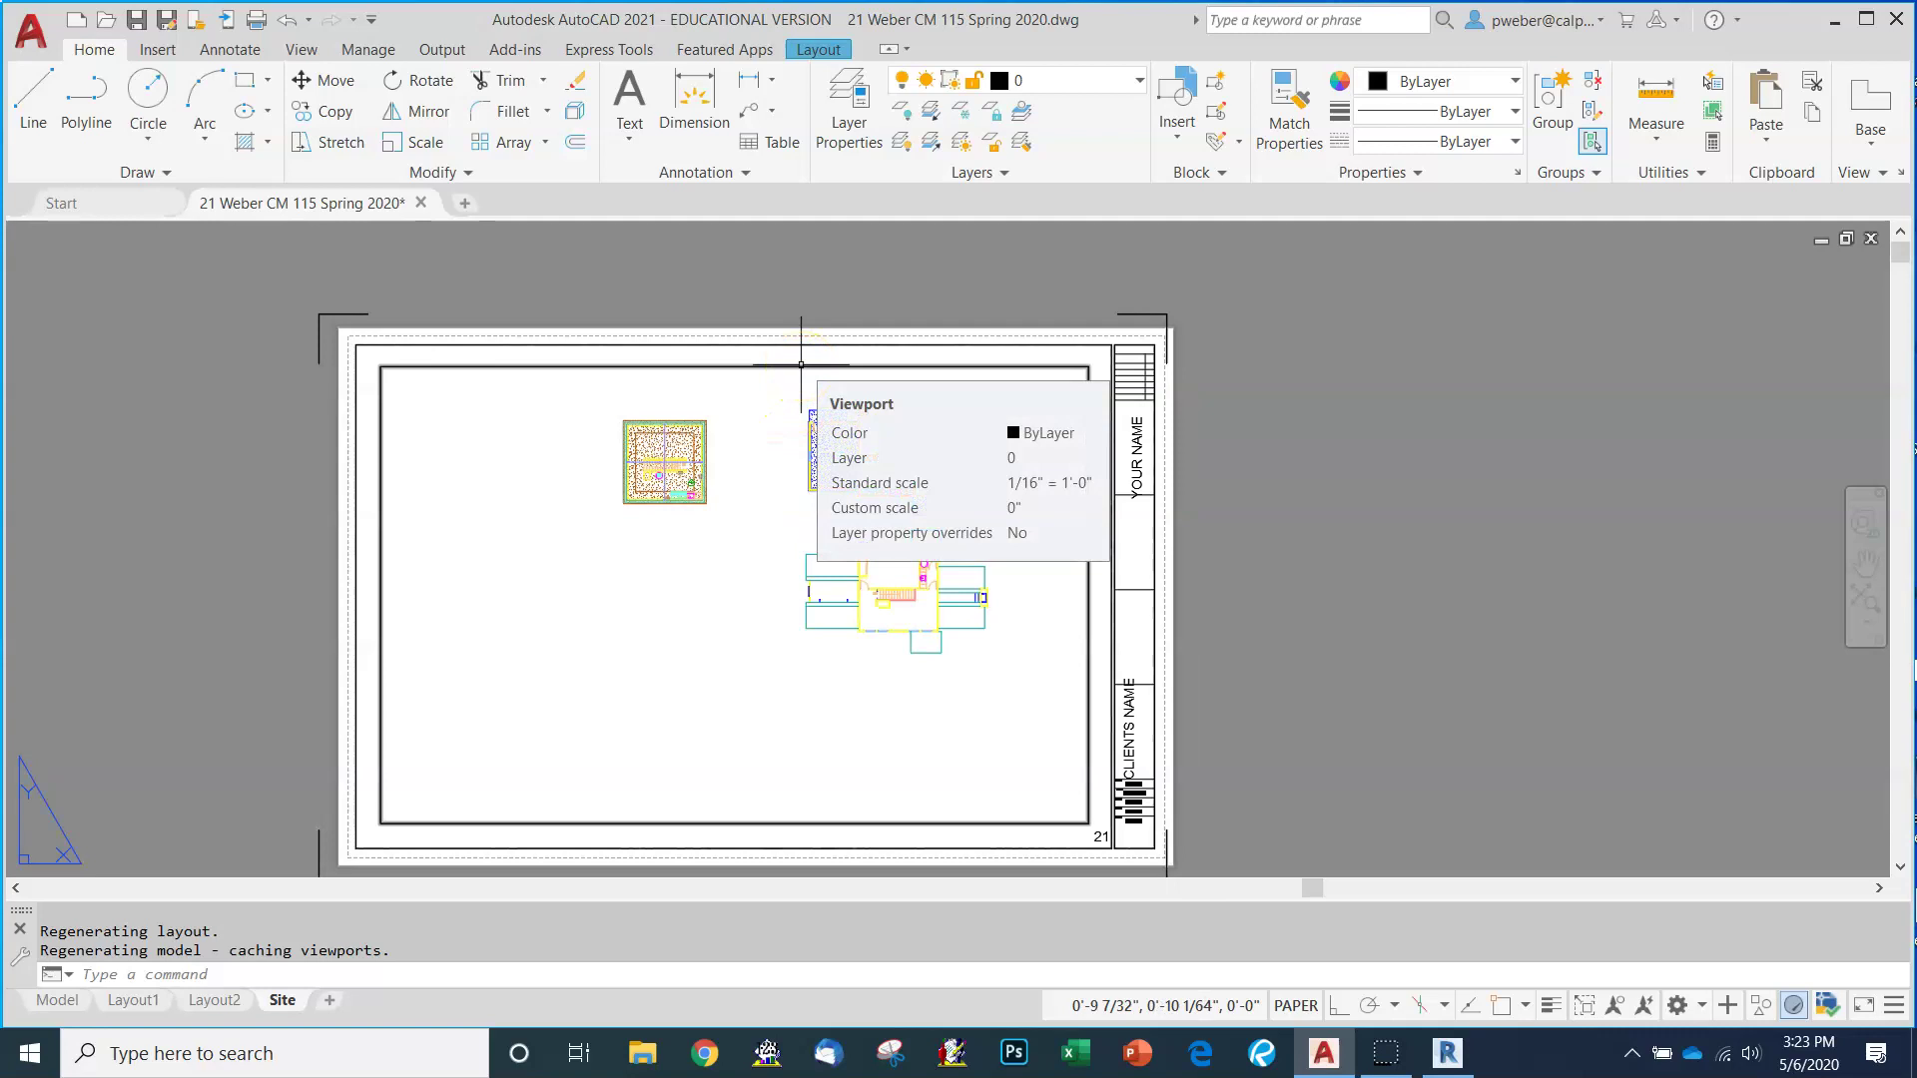
left_click(801, 365)
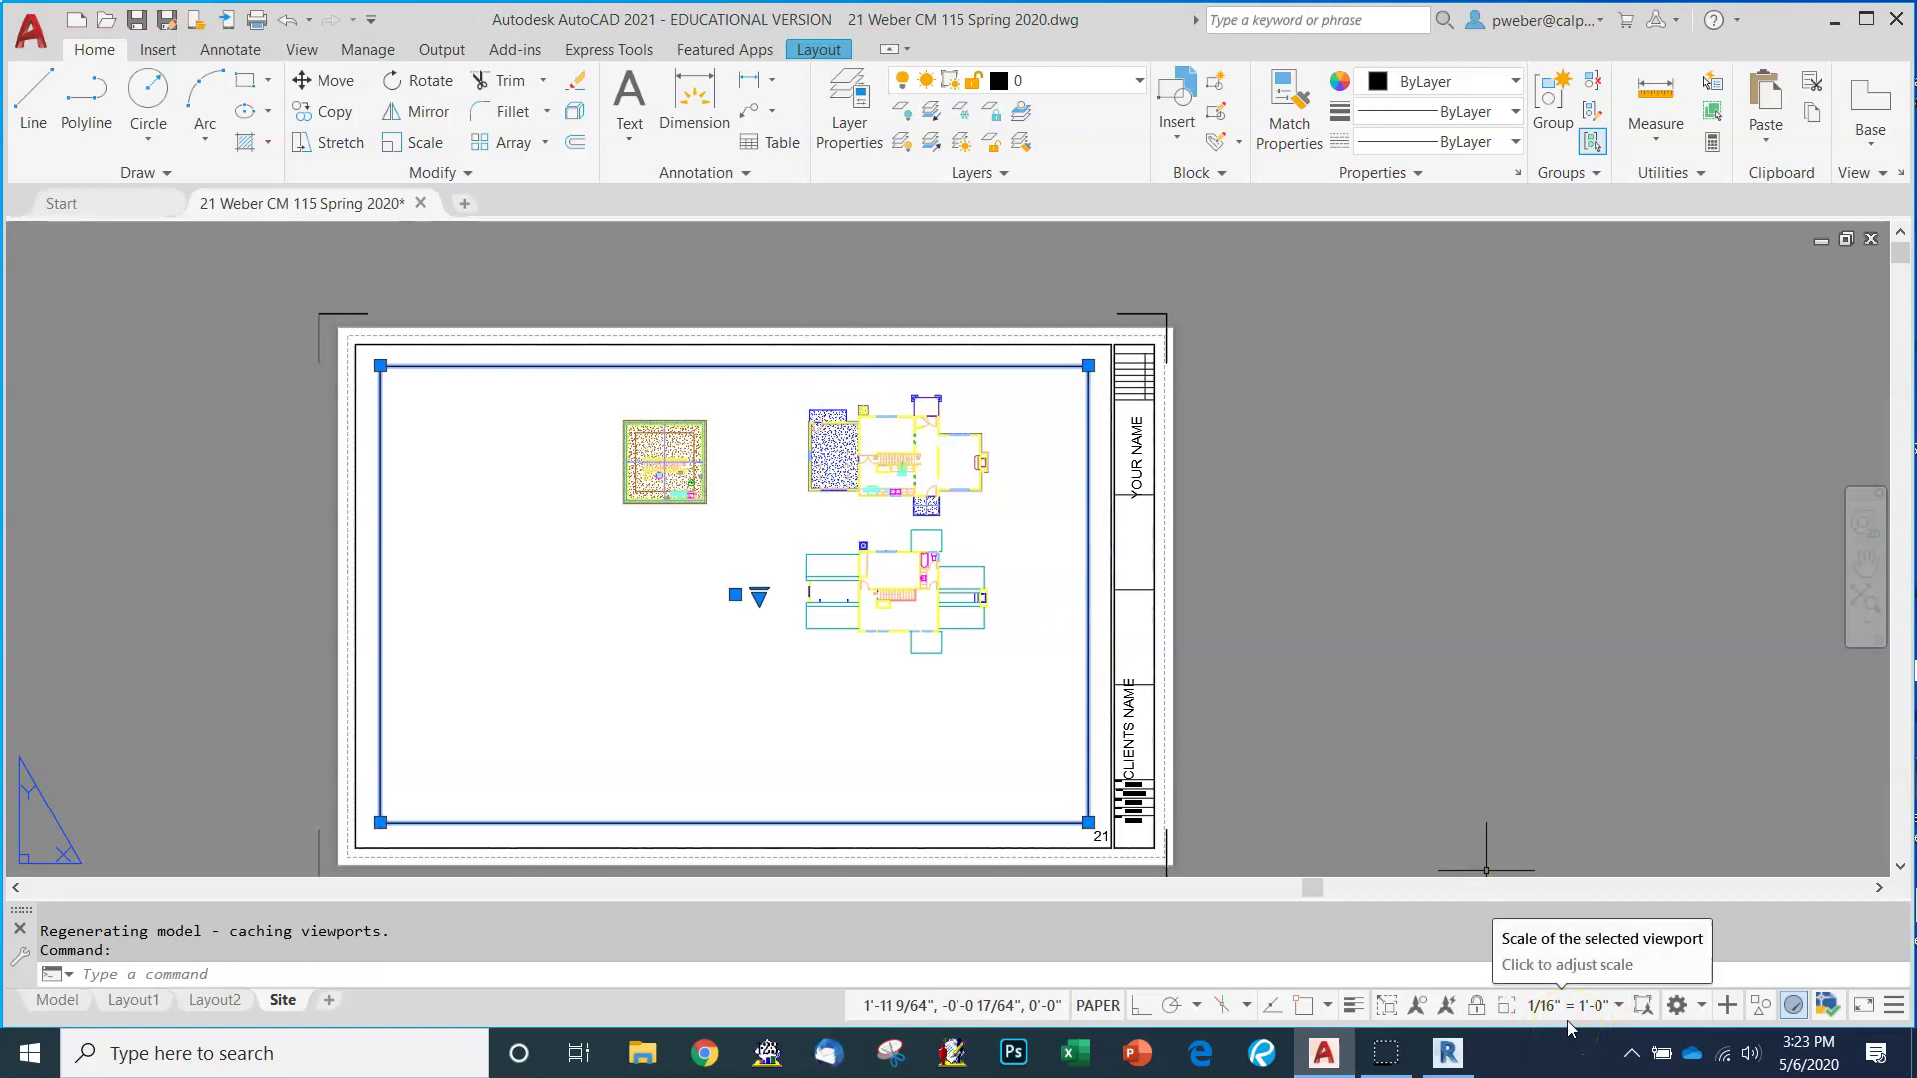
left_click(1618, 1011)
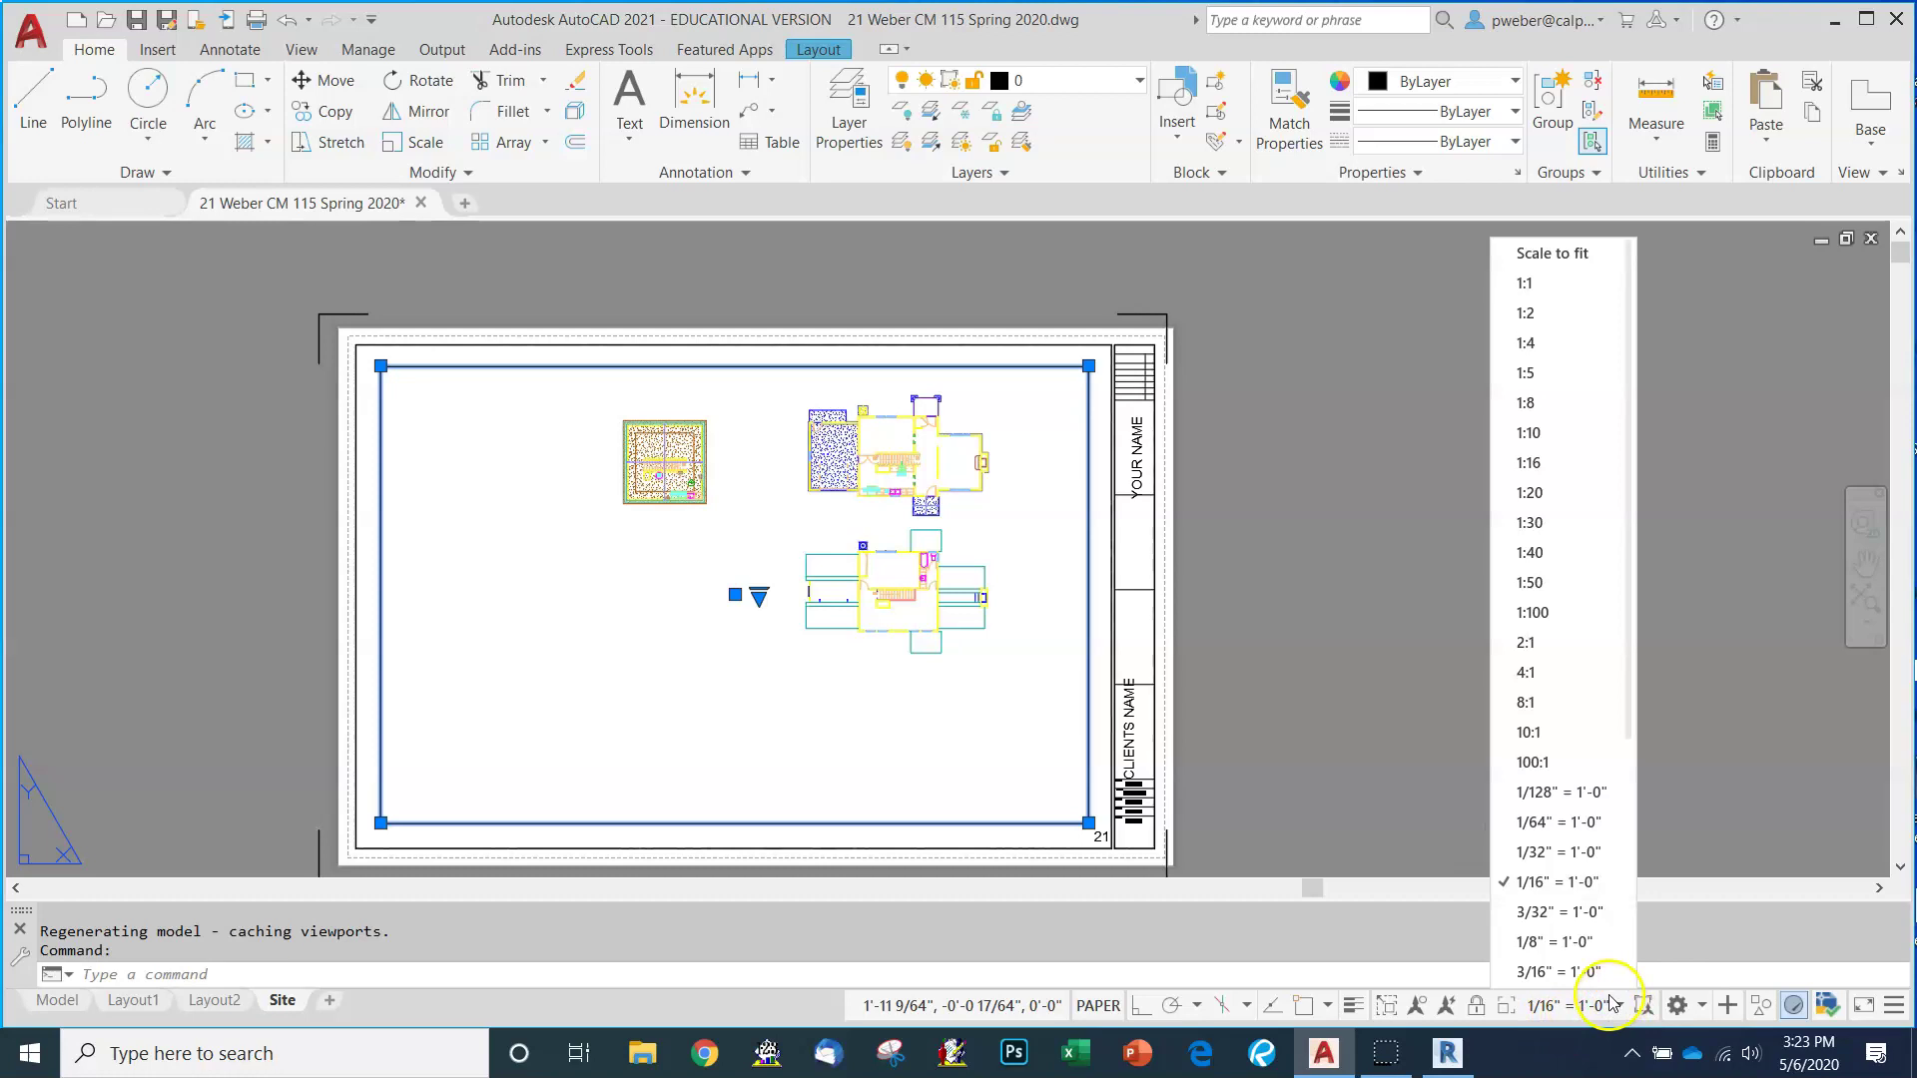
left_click(1544, 942)
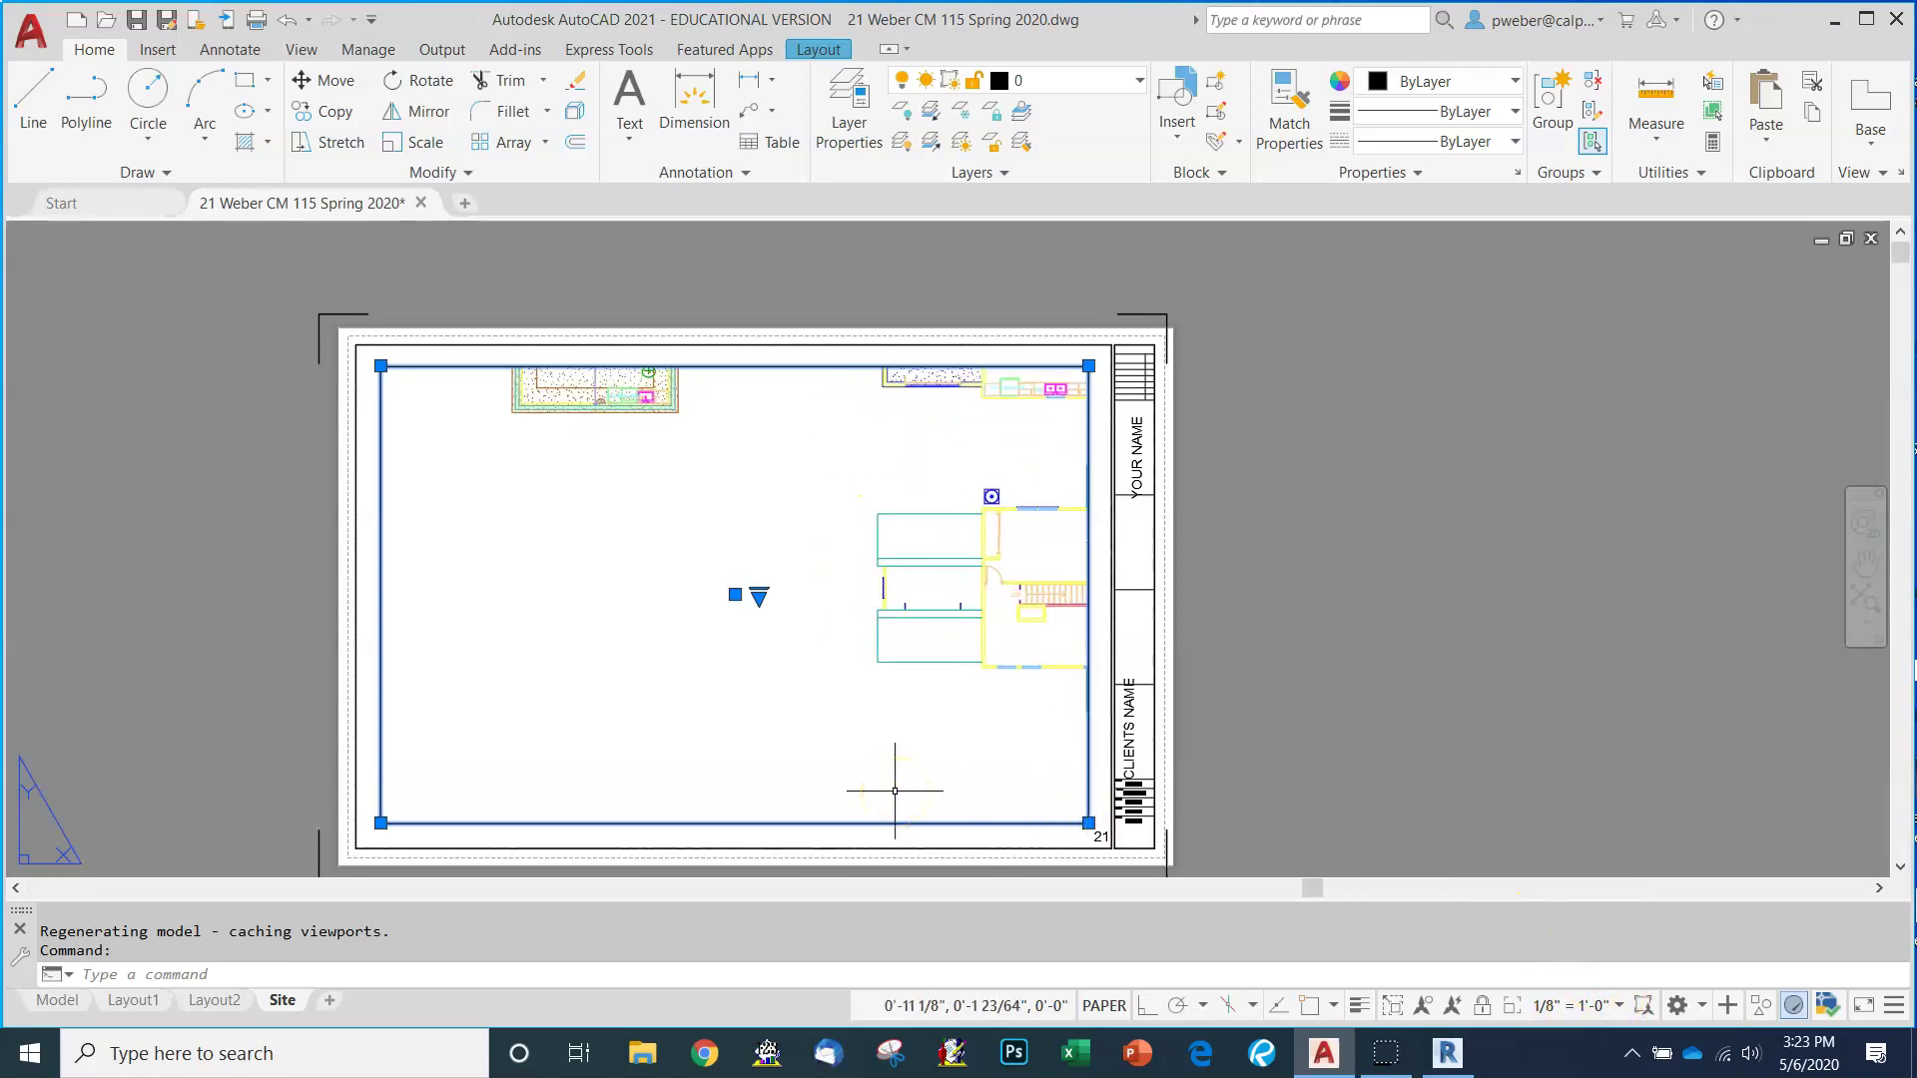
key("Escape")
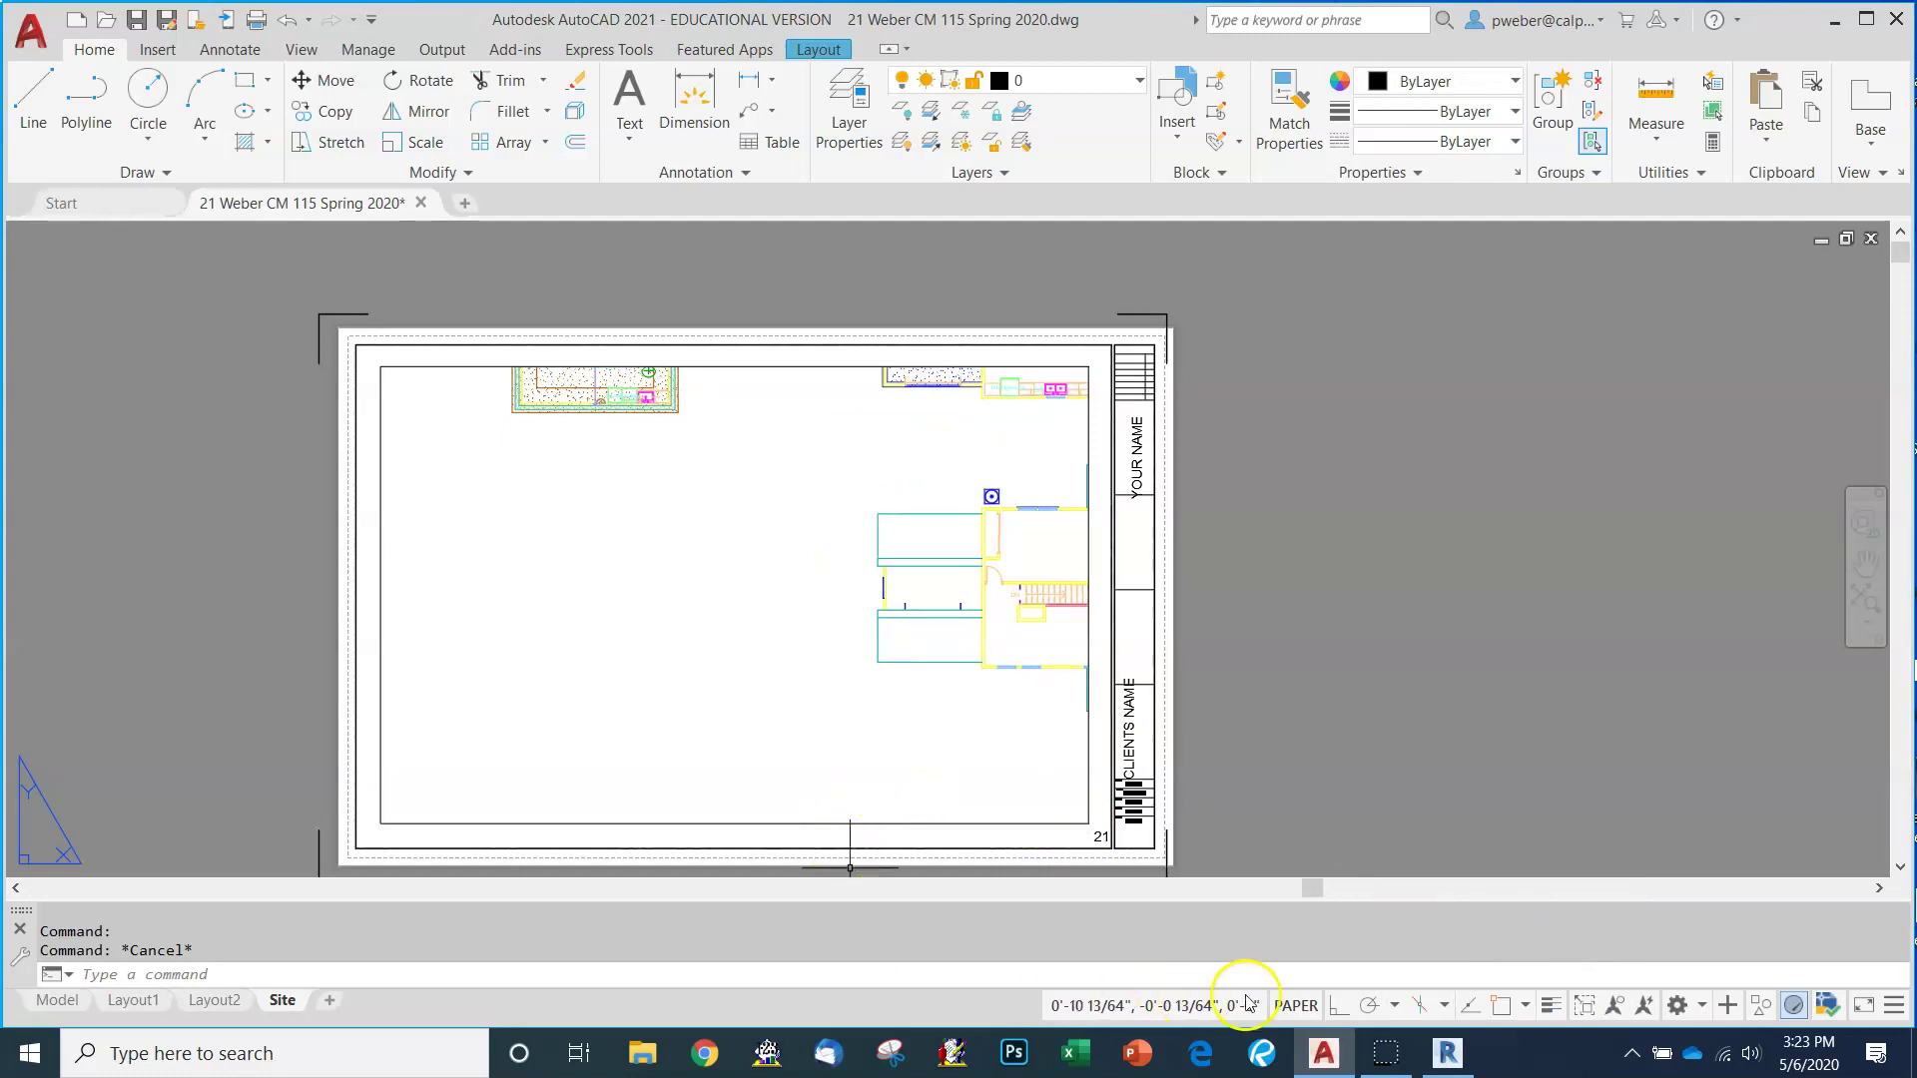
Activate model space in the Site viewport, pan the Level 4 and Level 6 plans further into the frame, and return to paper space.
left_click(1298, 1006)
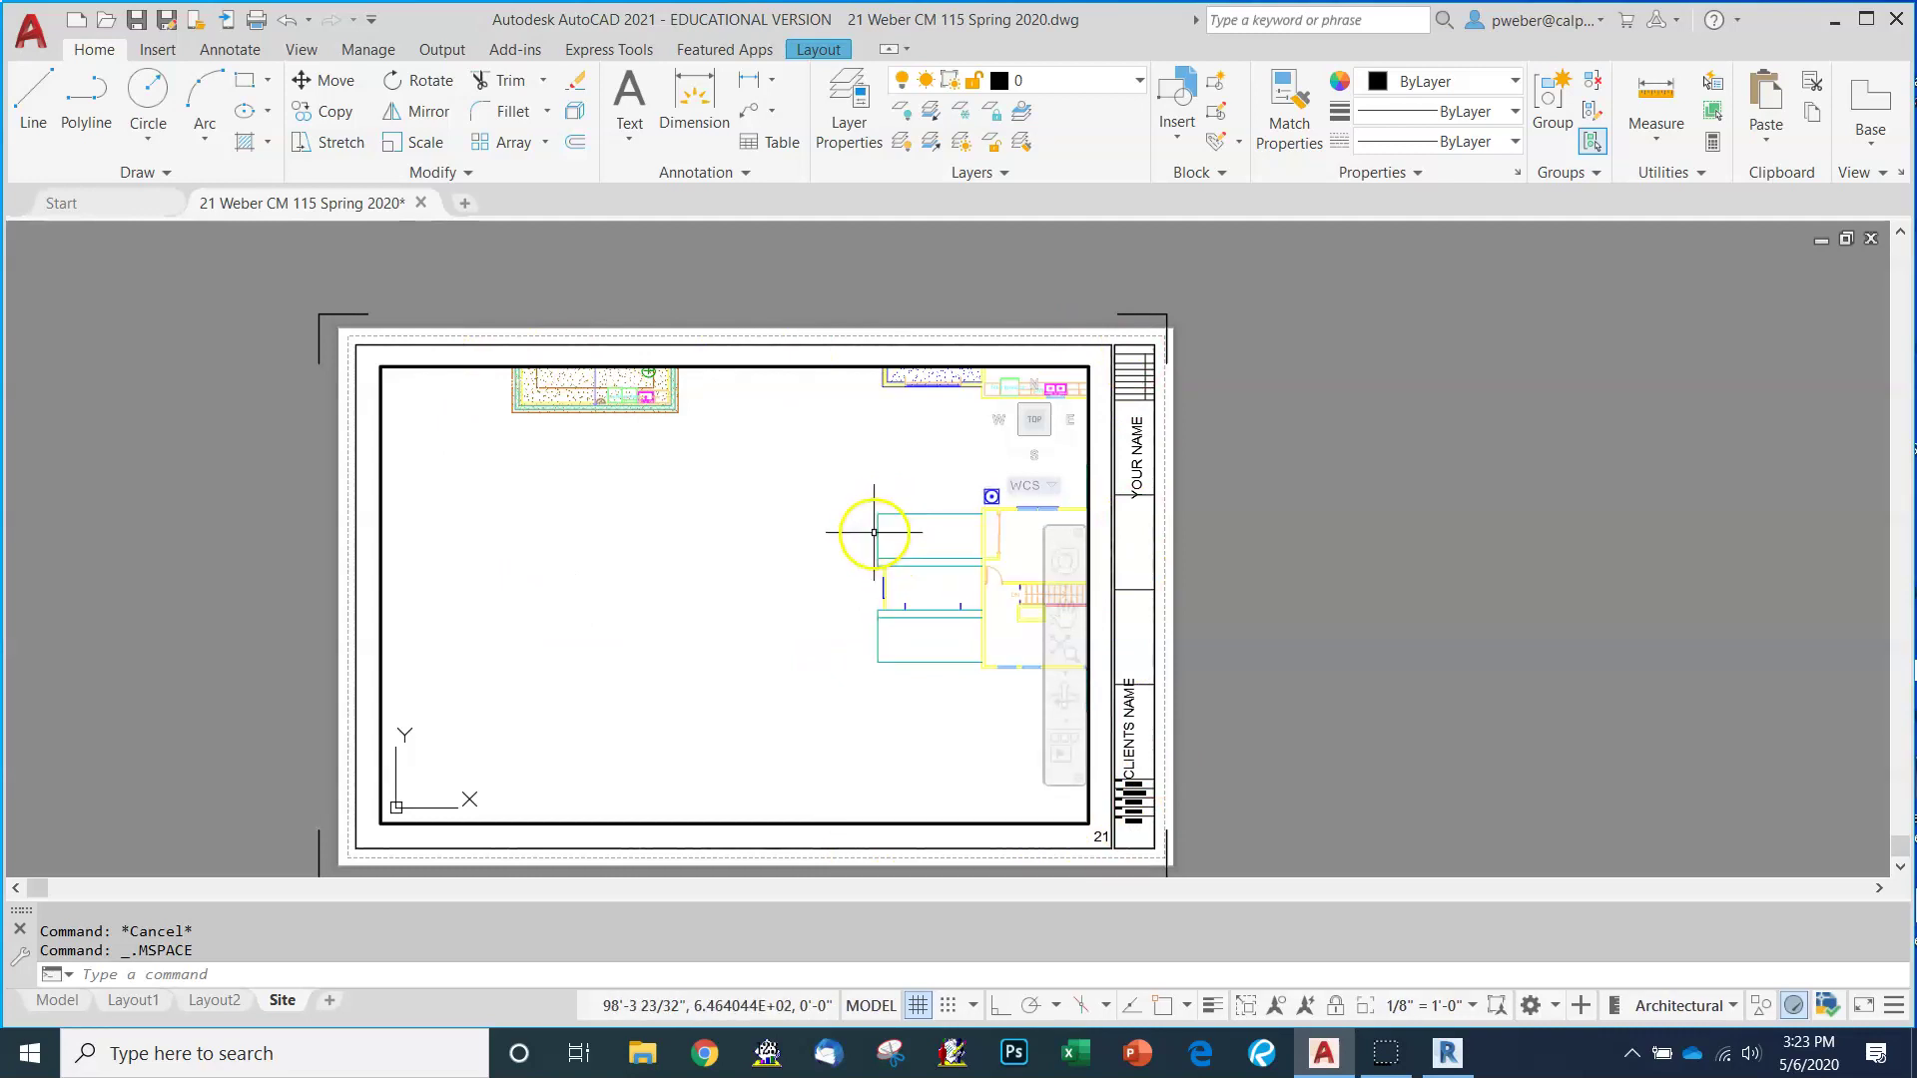
right_click(719, 584)
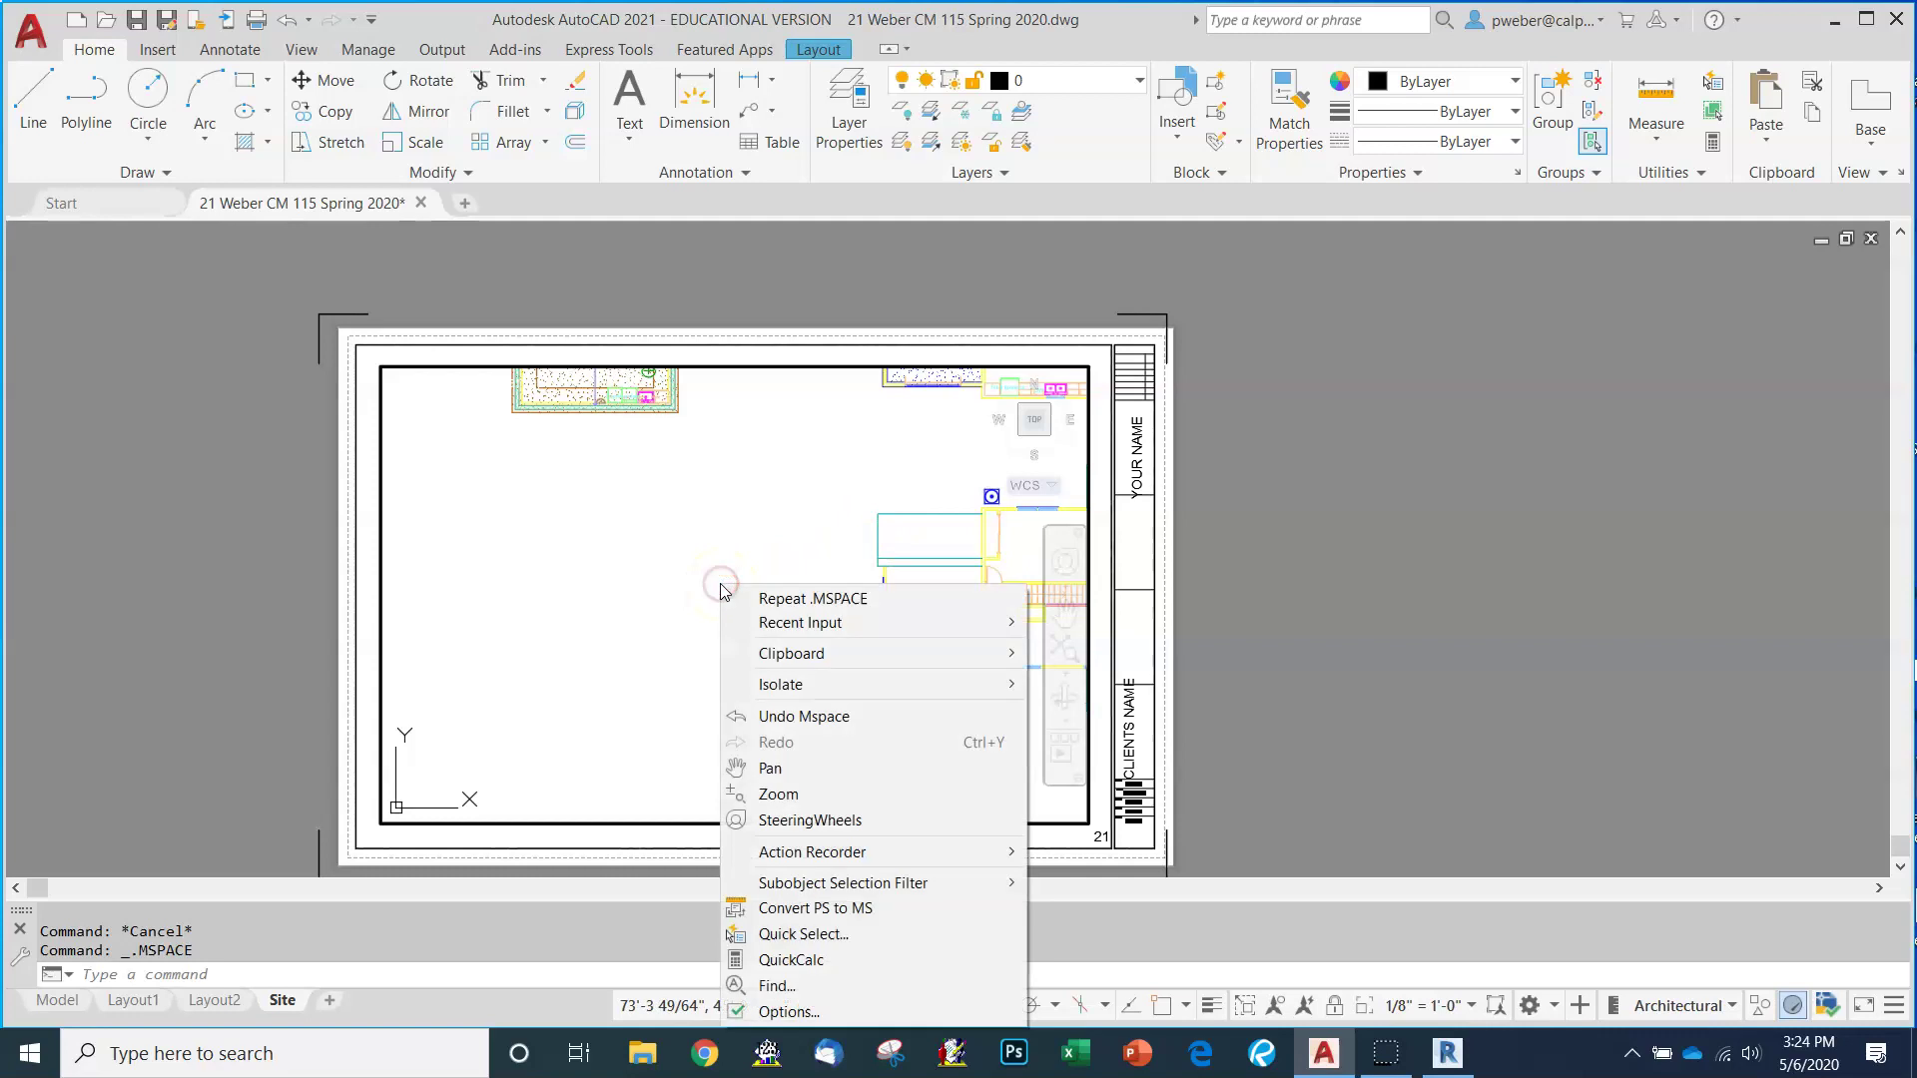
left_click(770, 768)
mouse_move(800, 556)
left_mouse_down()
mouse_move(672, 713)
mouse_move(622, 705)
mouse_move(614, 675)
mouse_move(617, 696)
mouse_move(639, 692)
left_mouse_up()
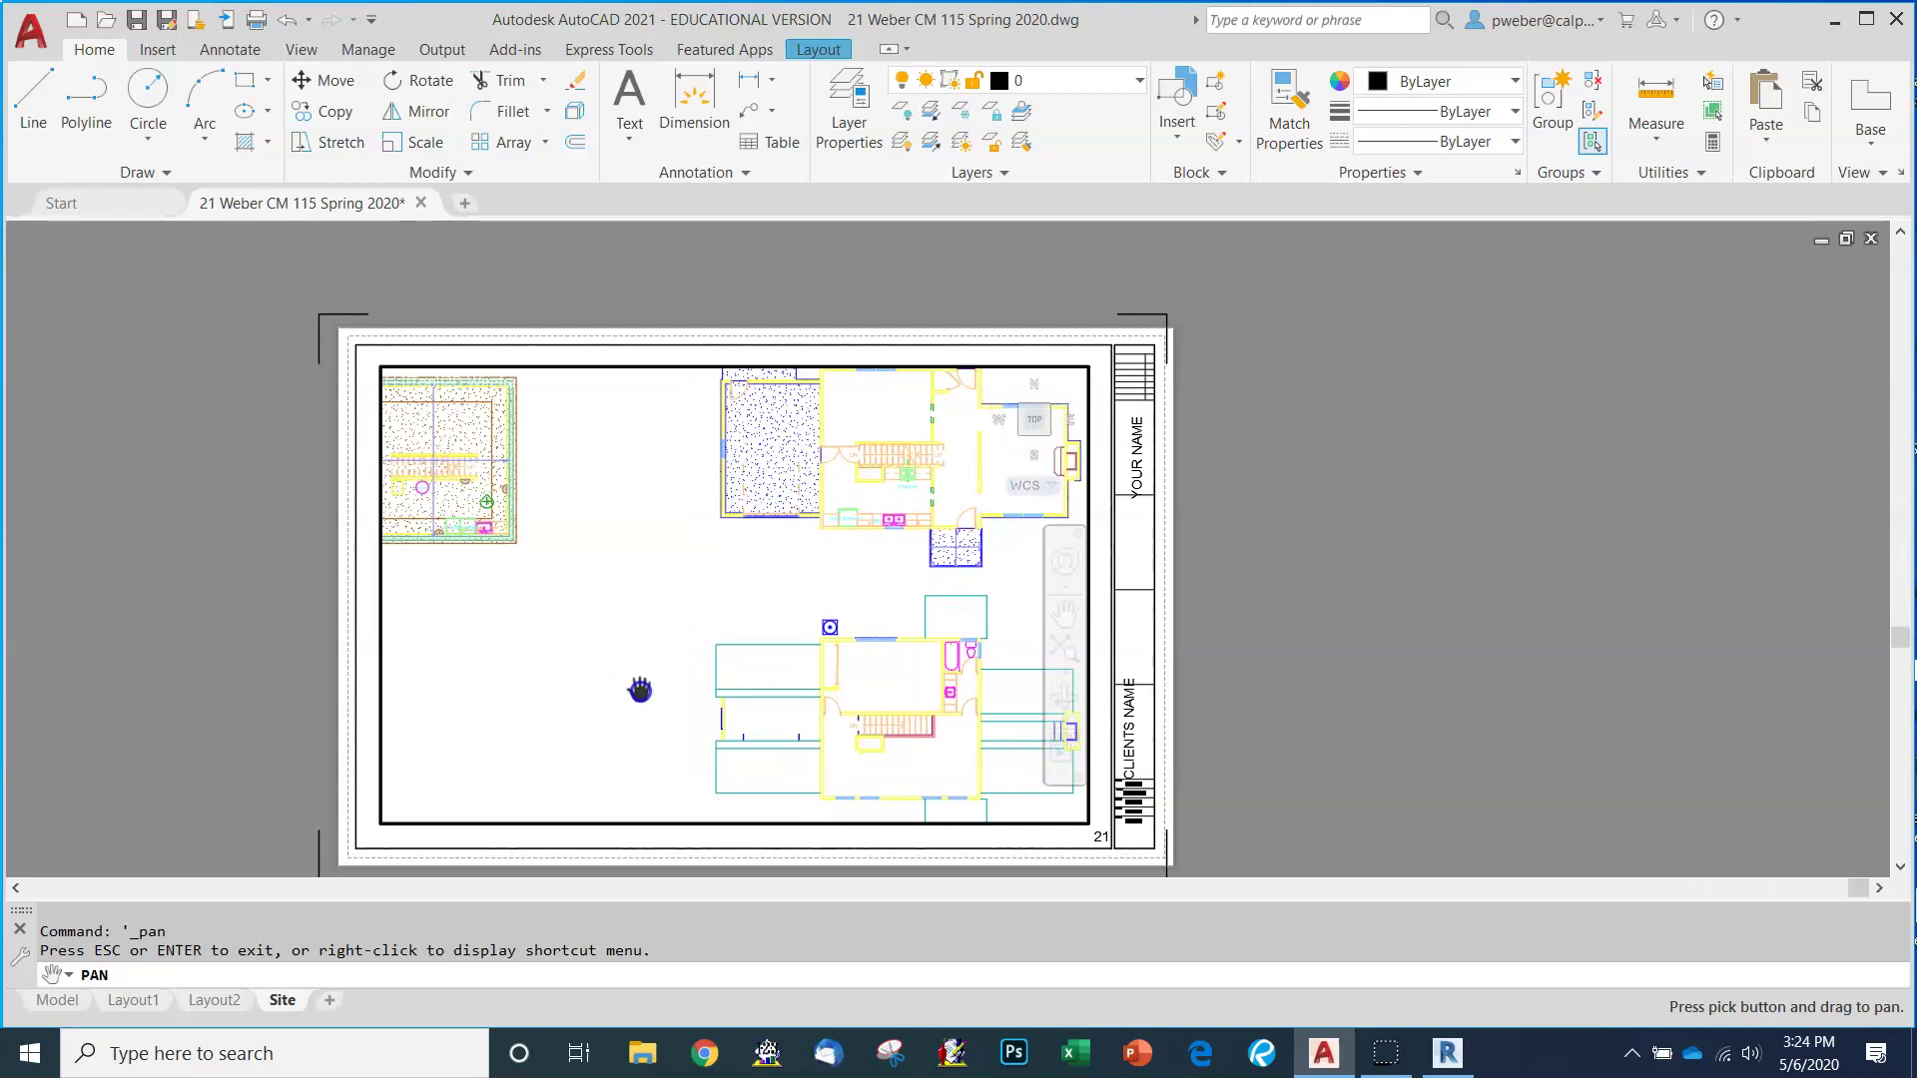
right_click(640, 690)
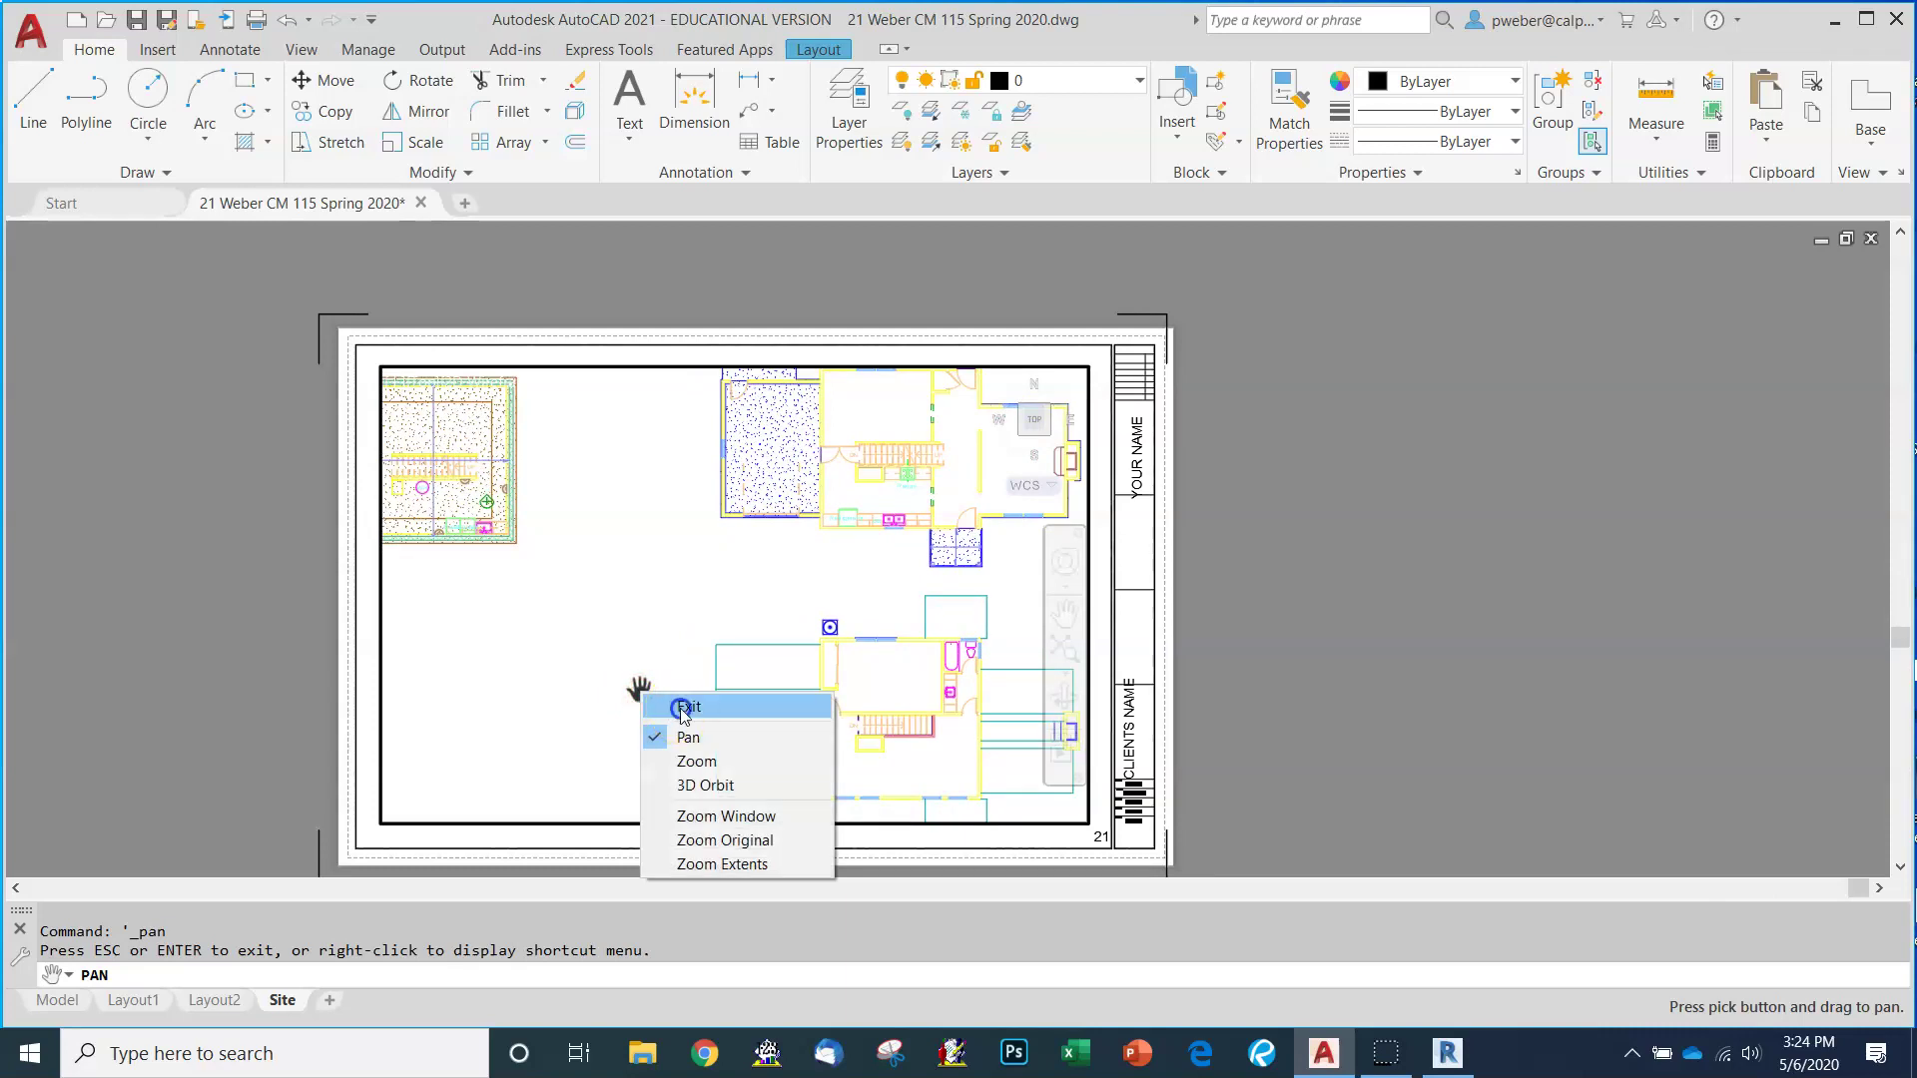
left_click(685, 707)
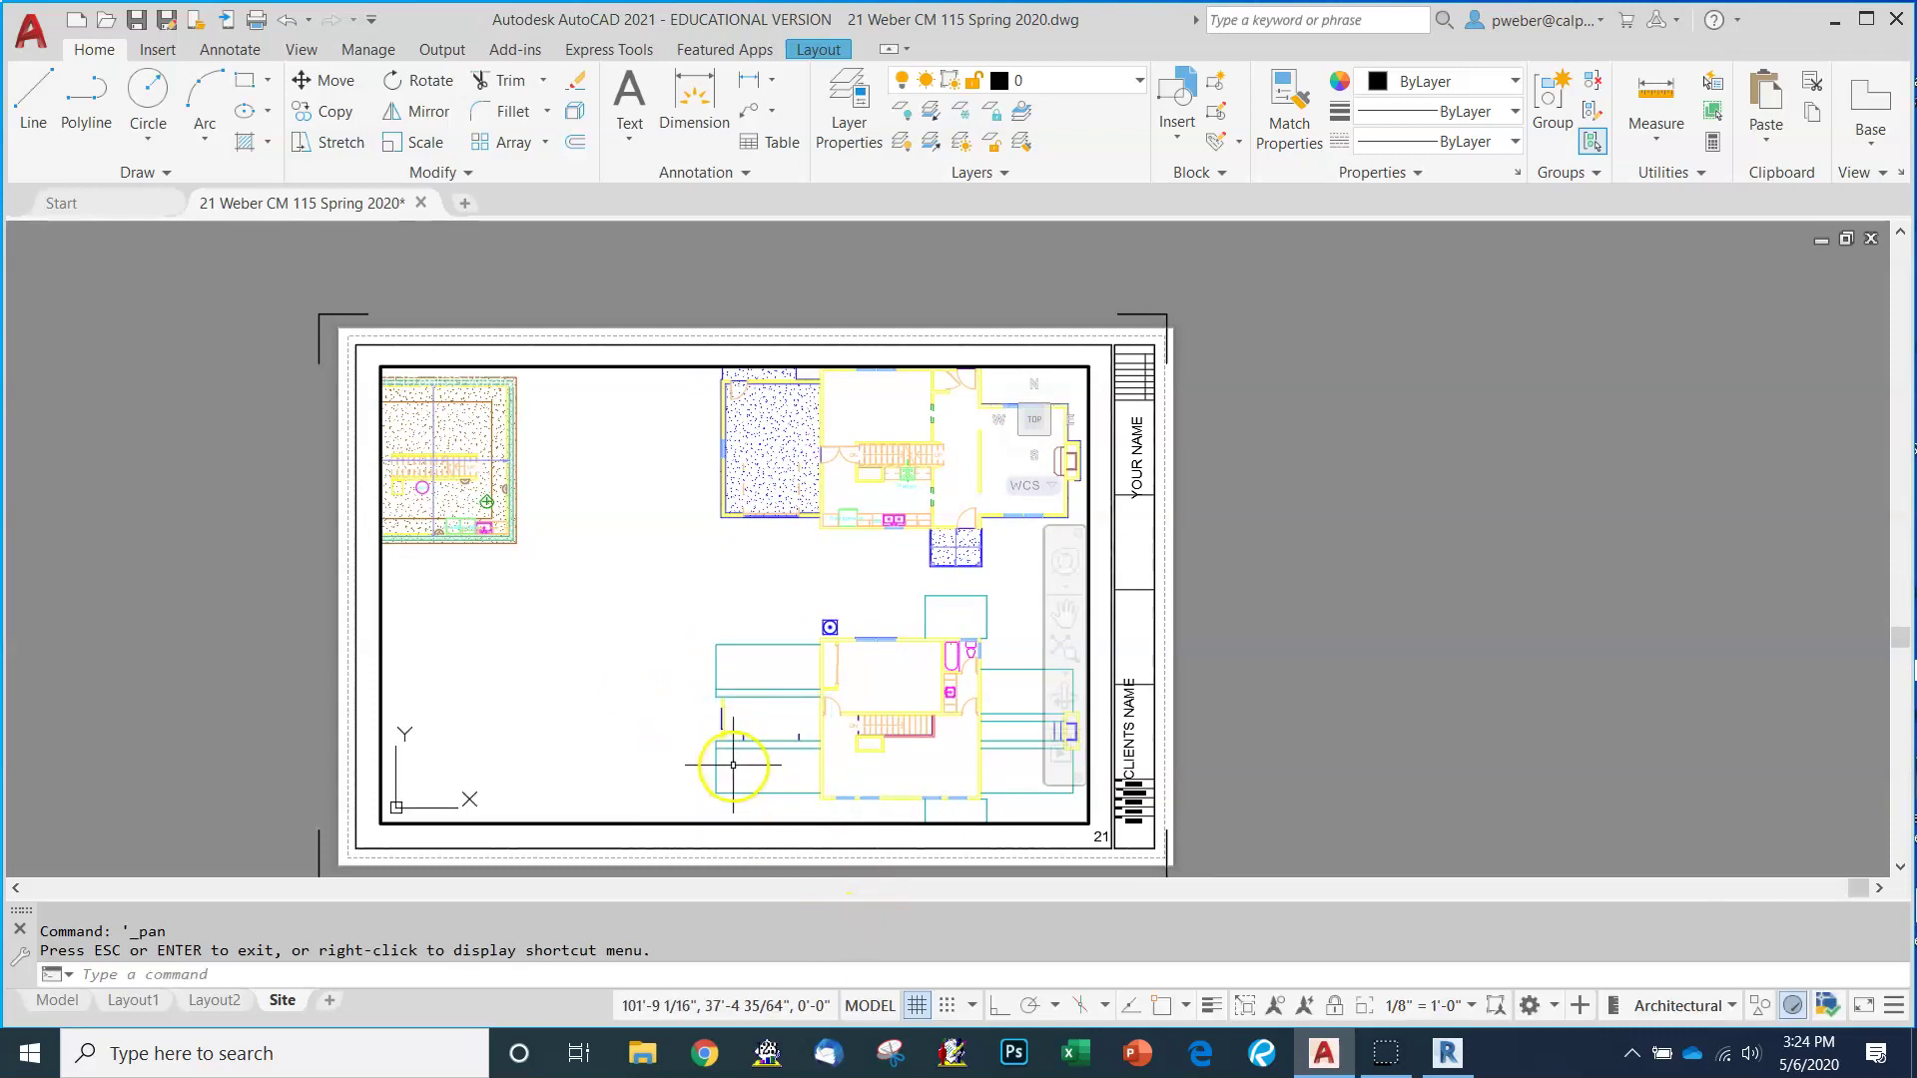
left_click(719, 671)
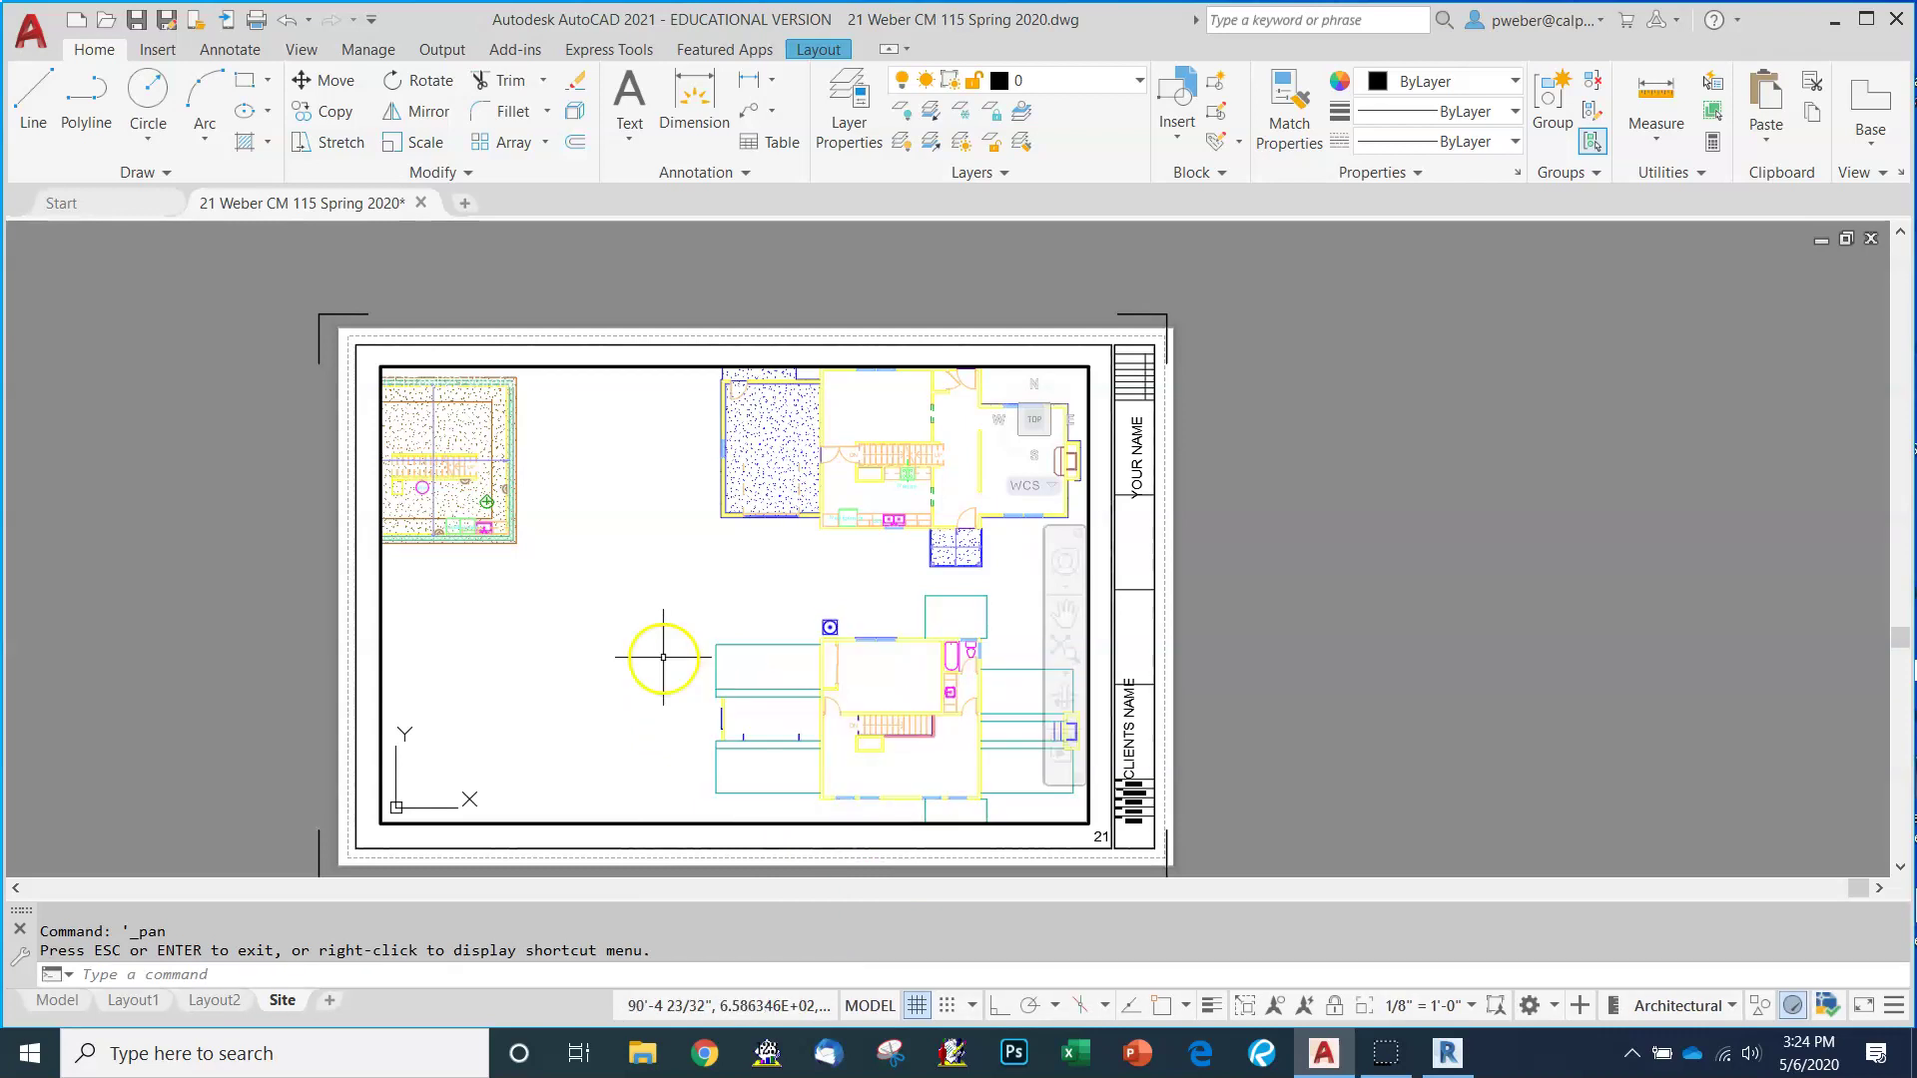
left_click(877, 1003)
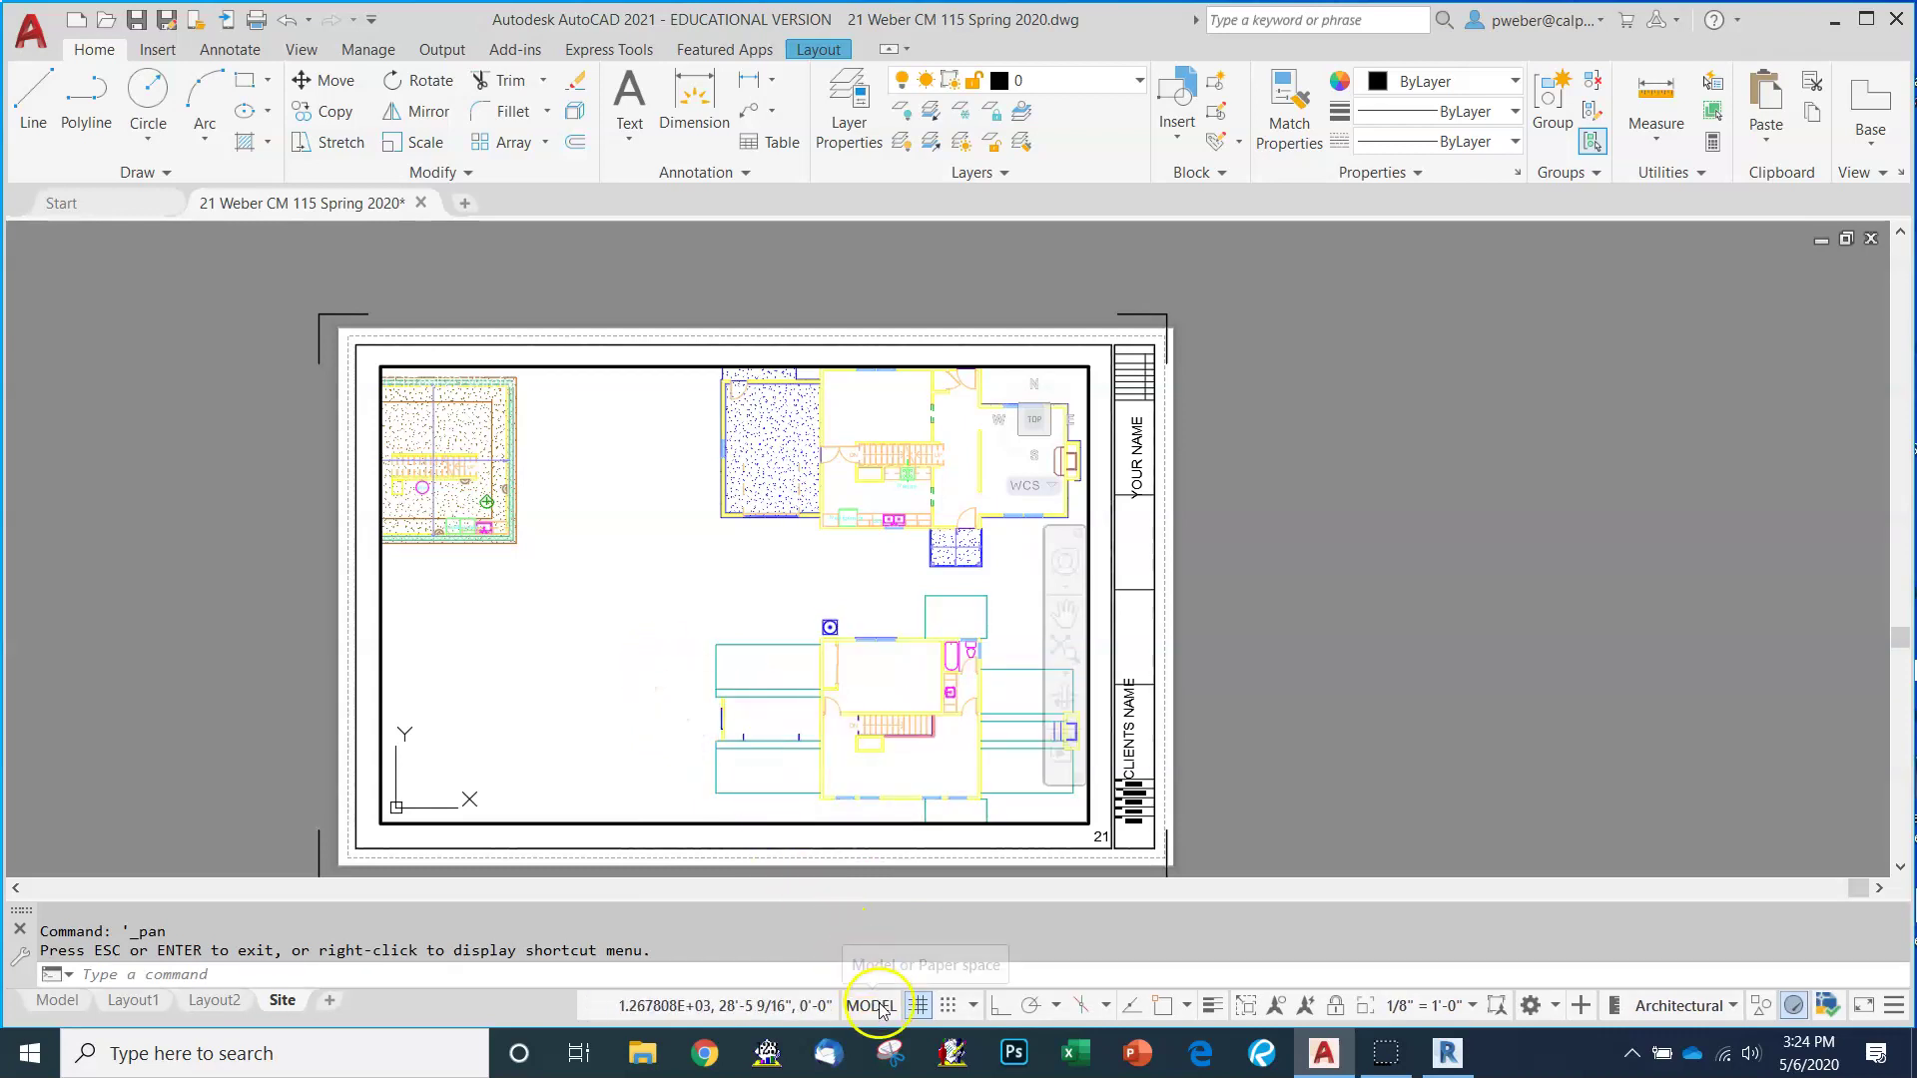
Set the Site layout viewport's scale to 1/16" = 1'-0" and deselect the viewport.
left_click(730, 824)
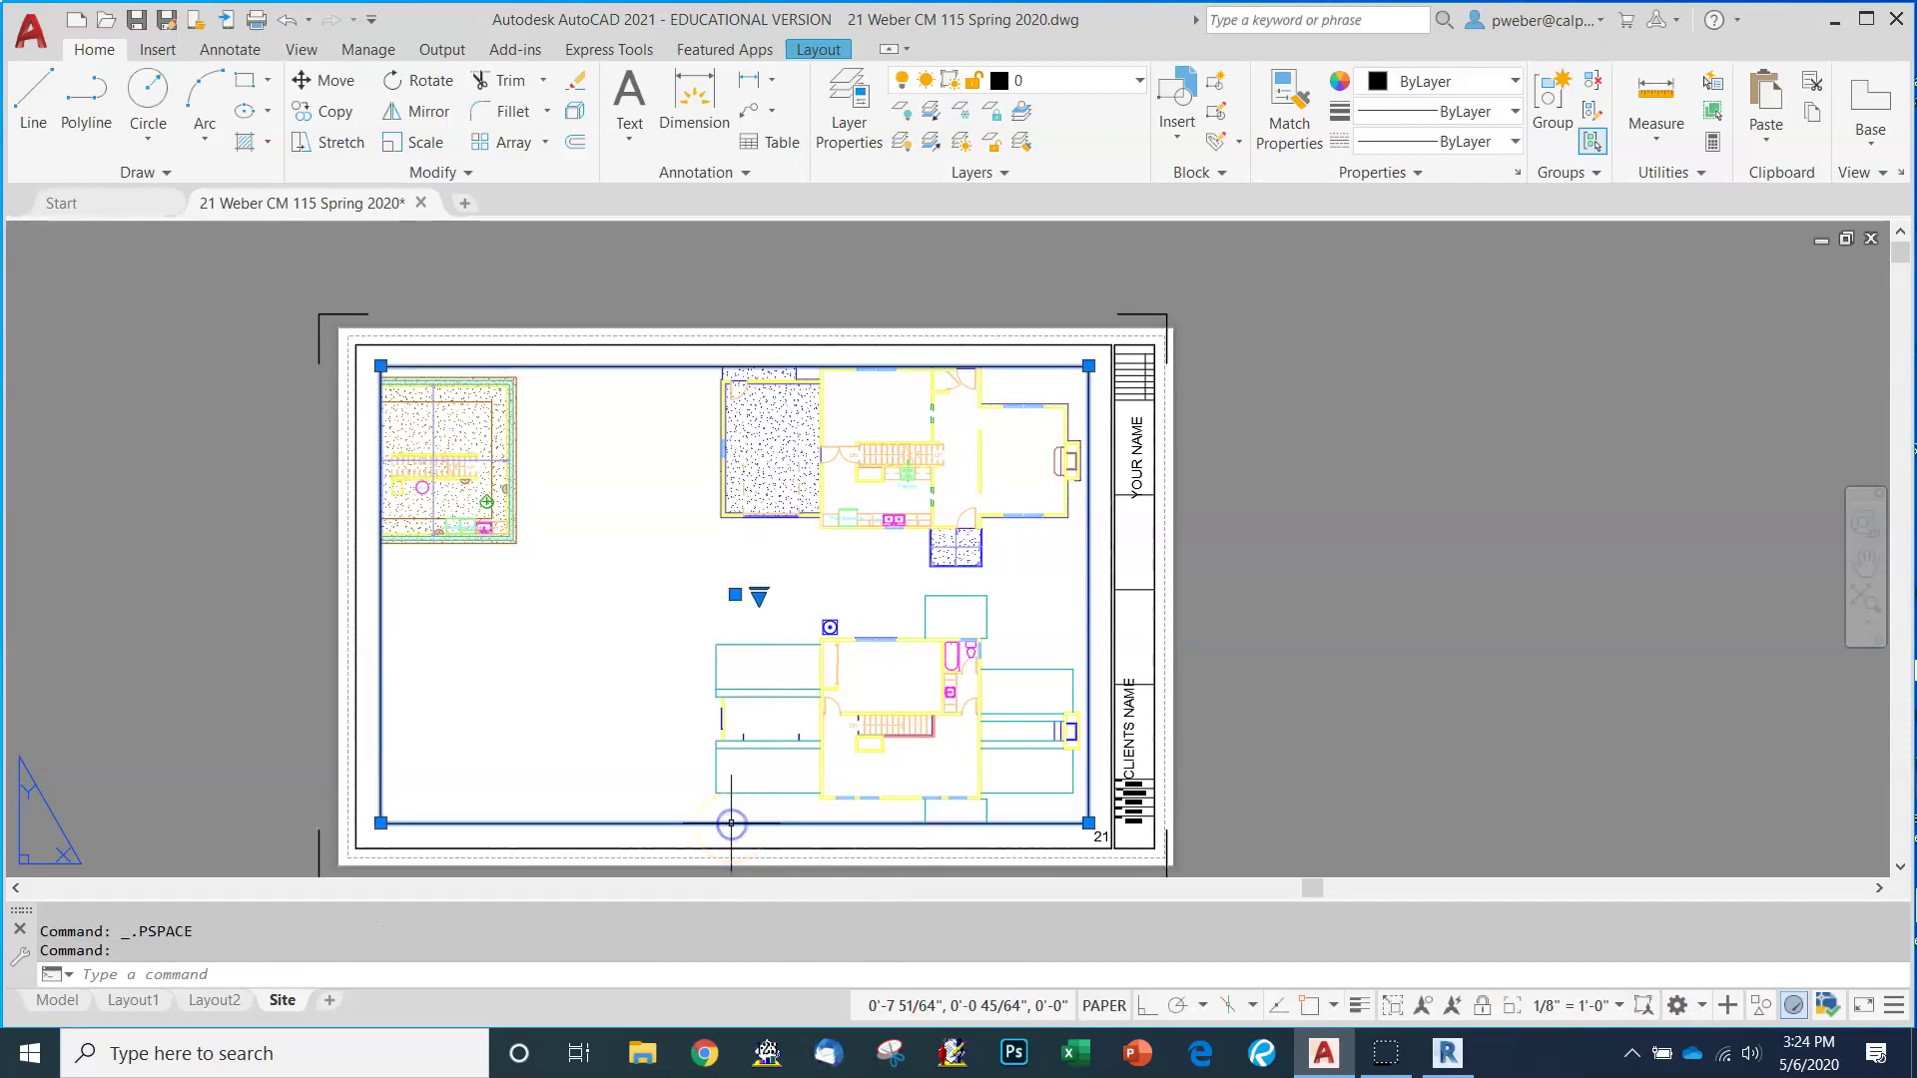
left_click(1617, 1008)
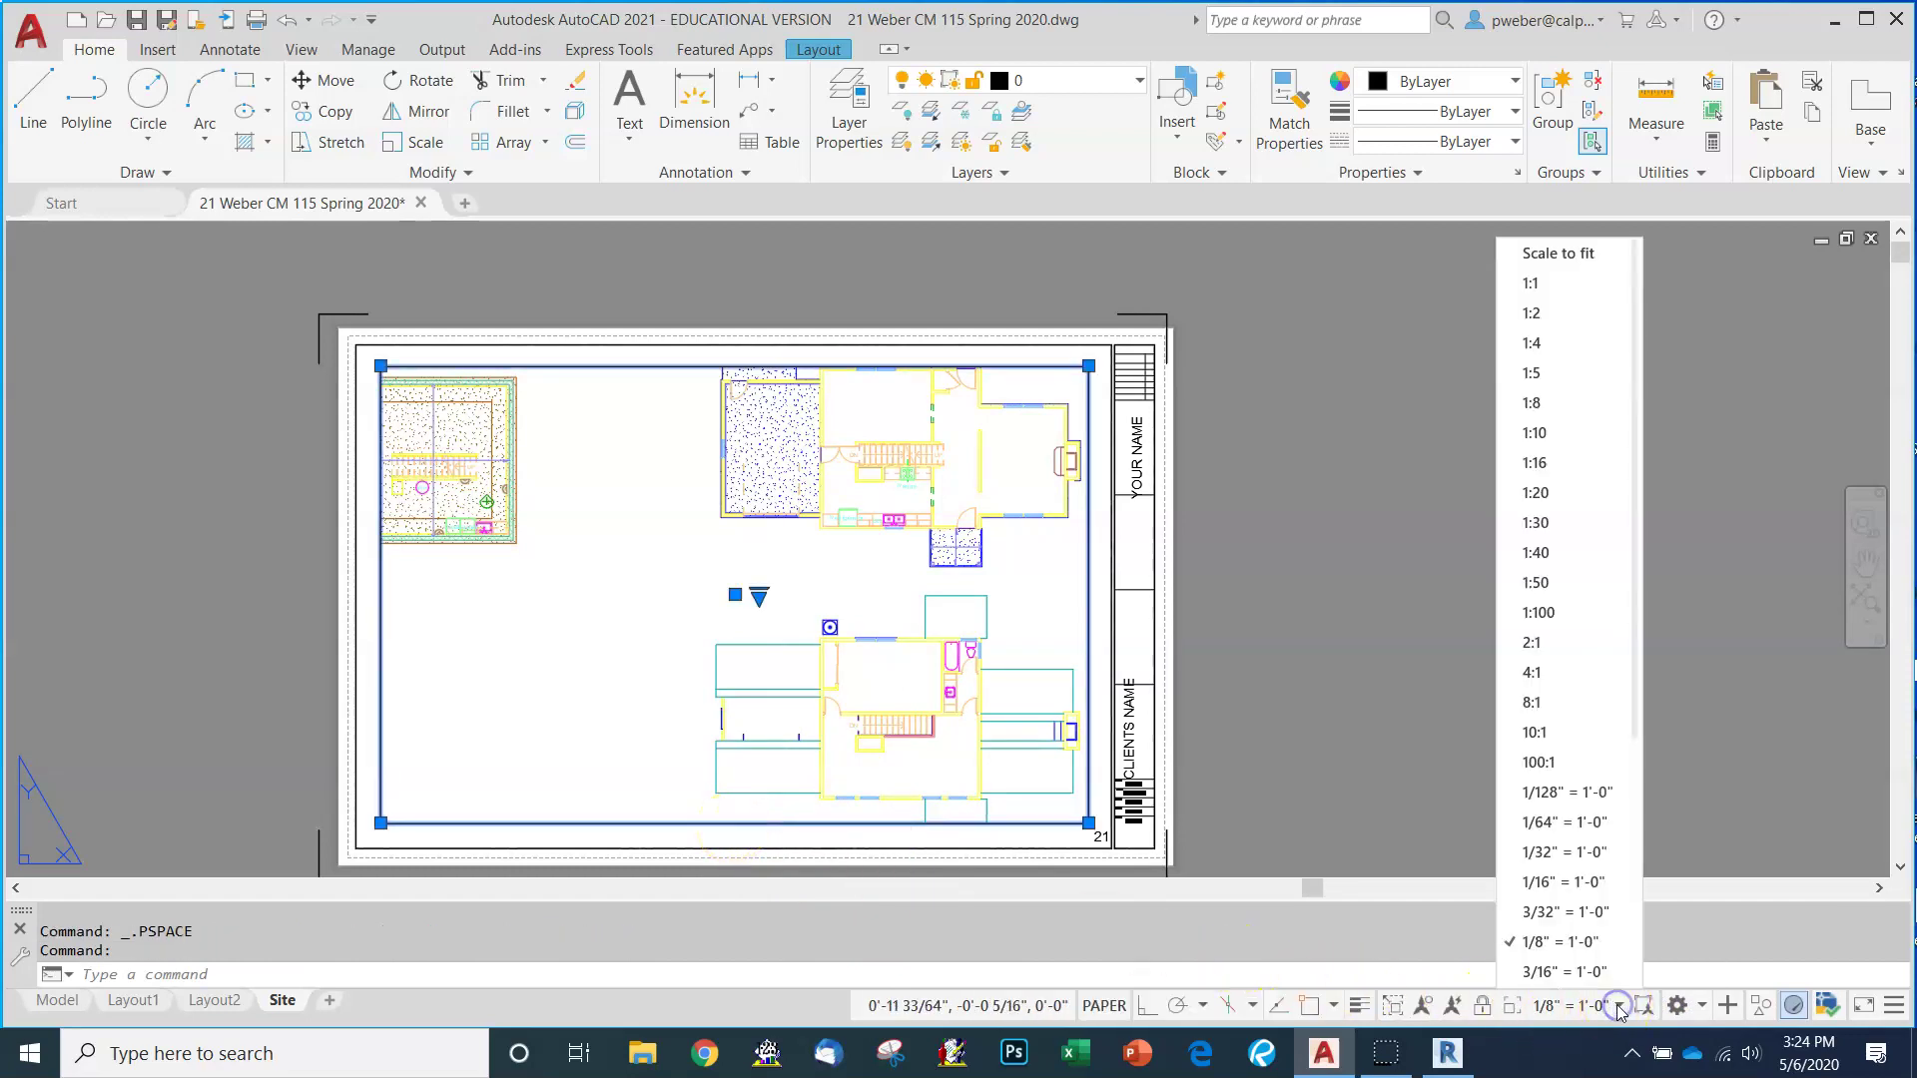
left_click(1552, 885)
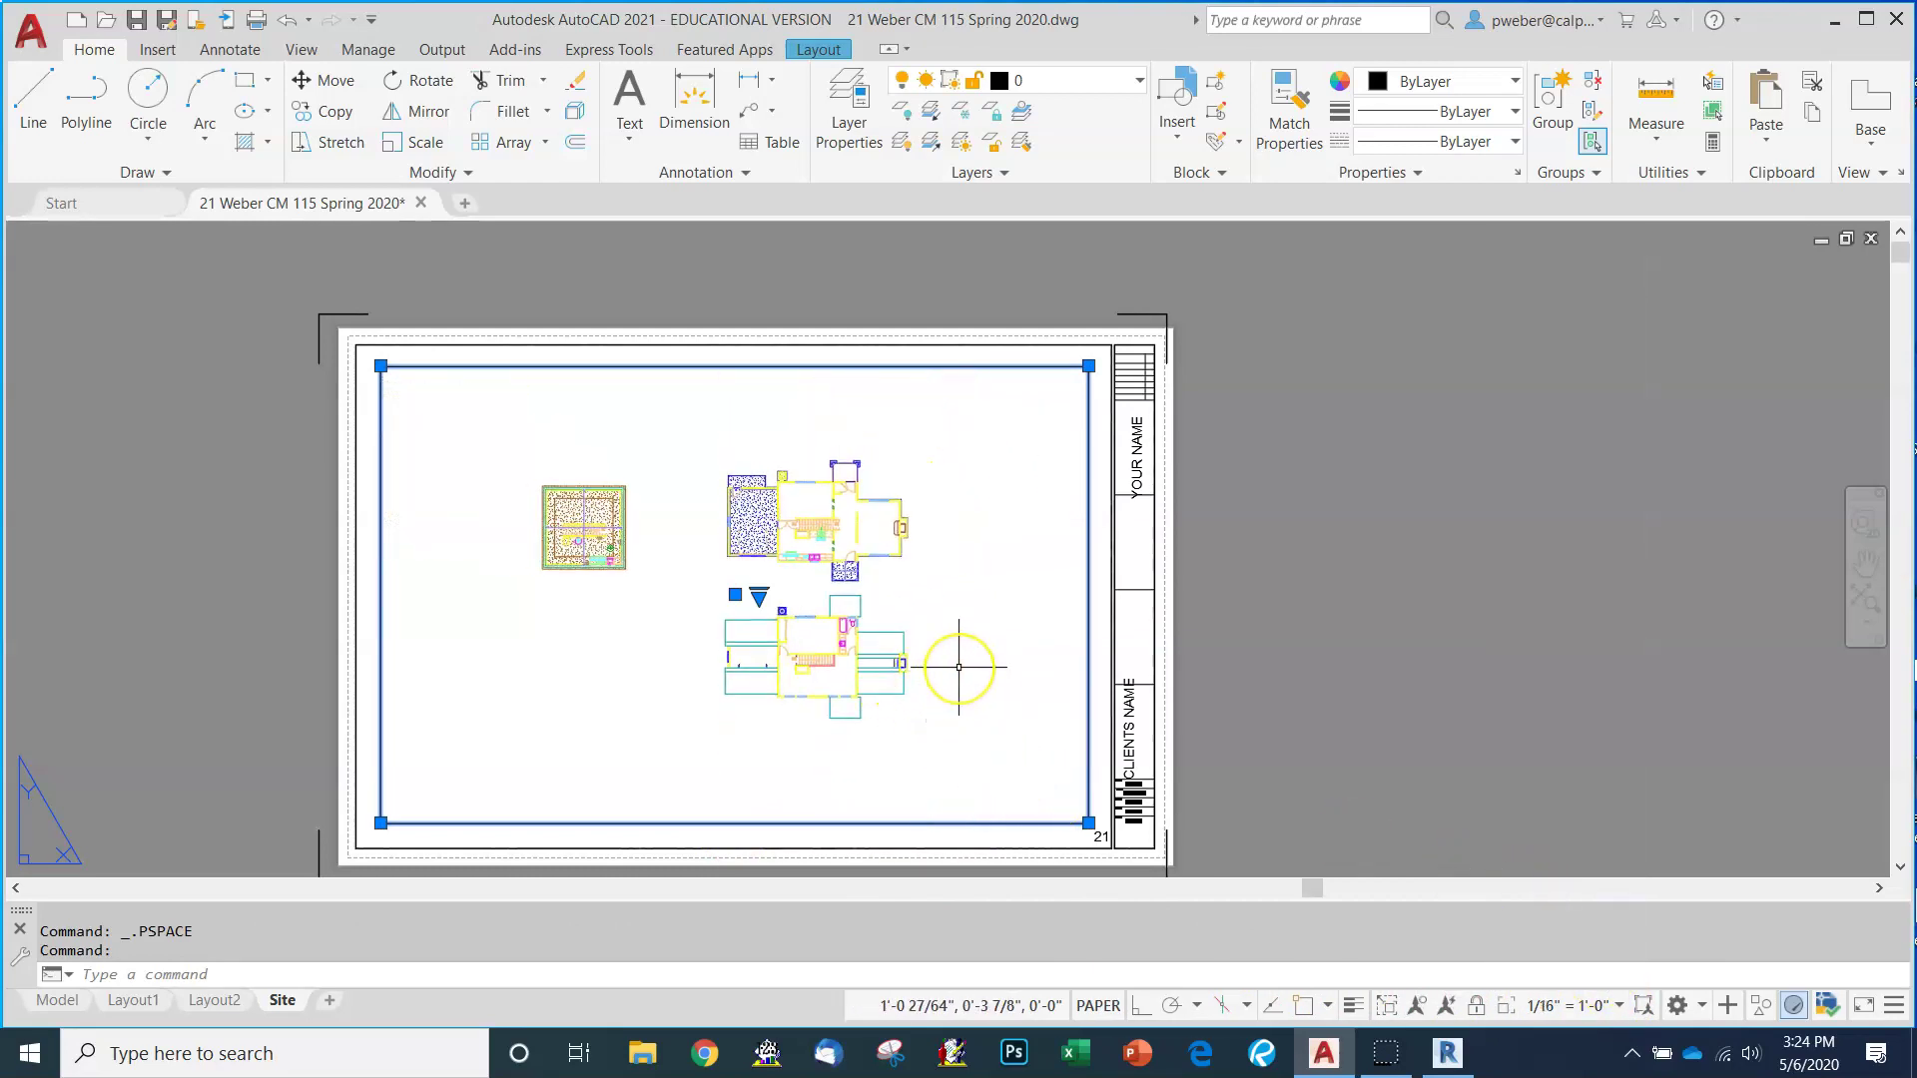
key("Escape")
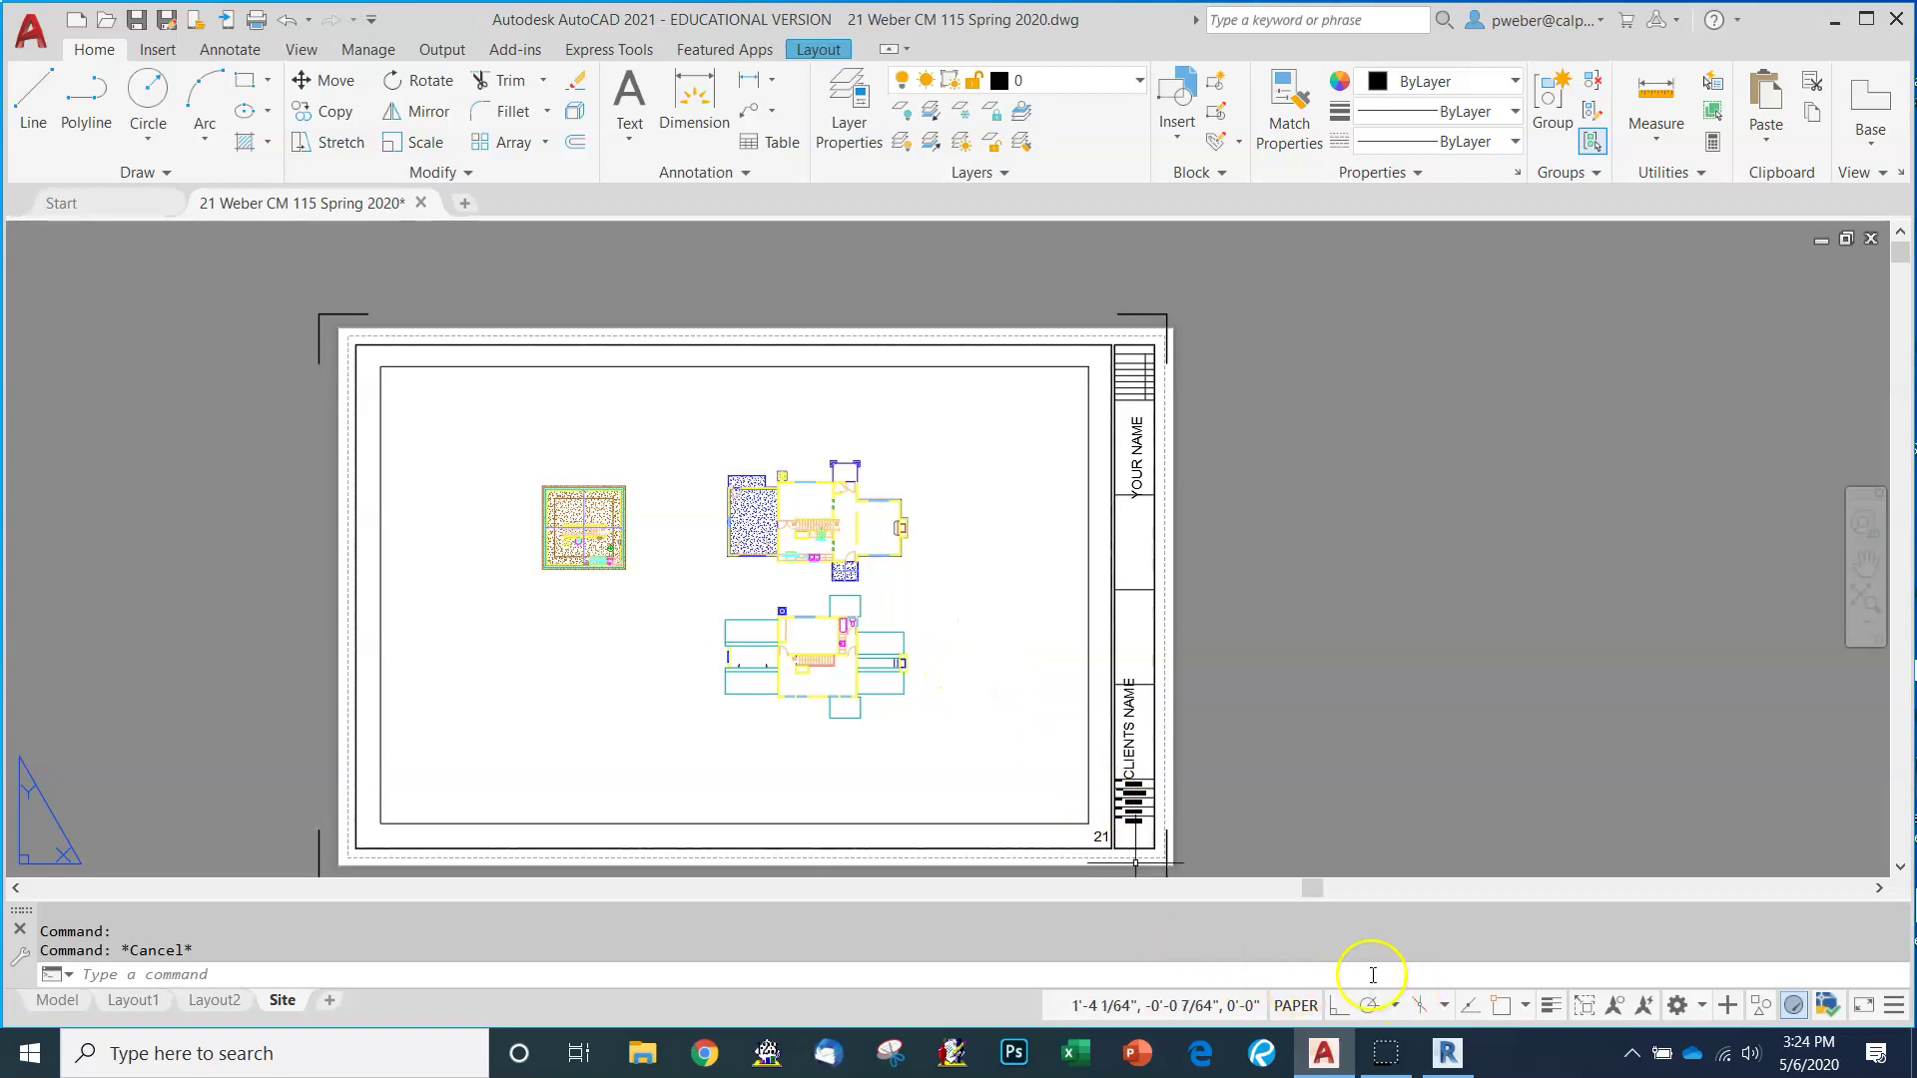
scroll(848, 599, "up", 3)
scroll(850, 602, "down", 6)
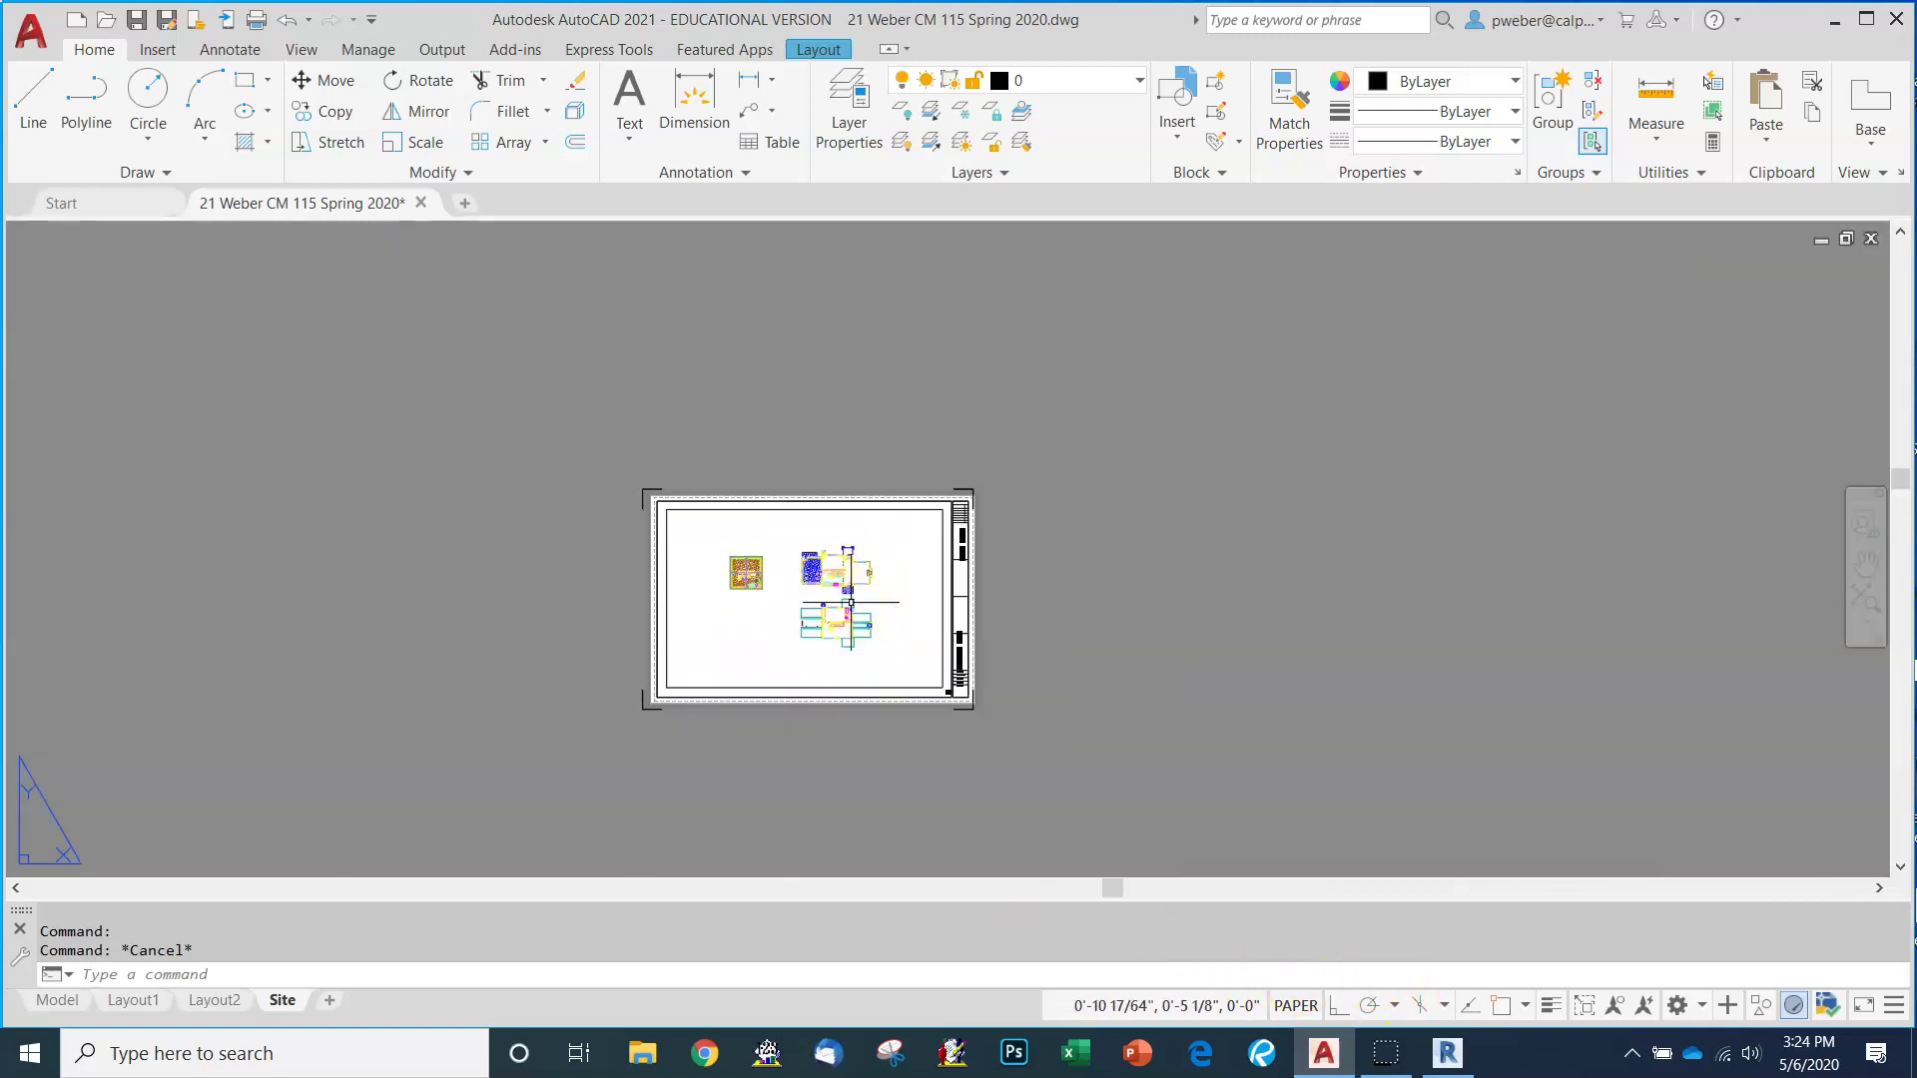
scroll(850, 602, "up", 8)
scroll(851, 601, "down", 8)
scroll(850, 602, "up", 5)
scroll(851, 602, "down", 3)
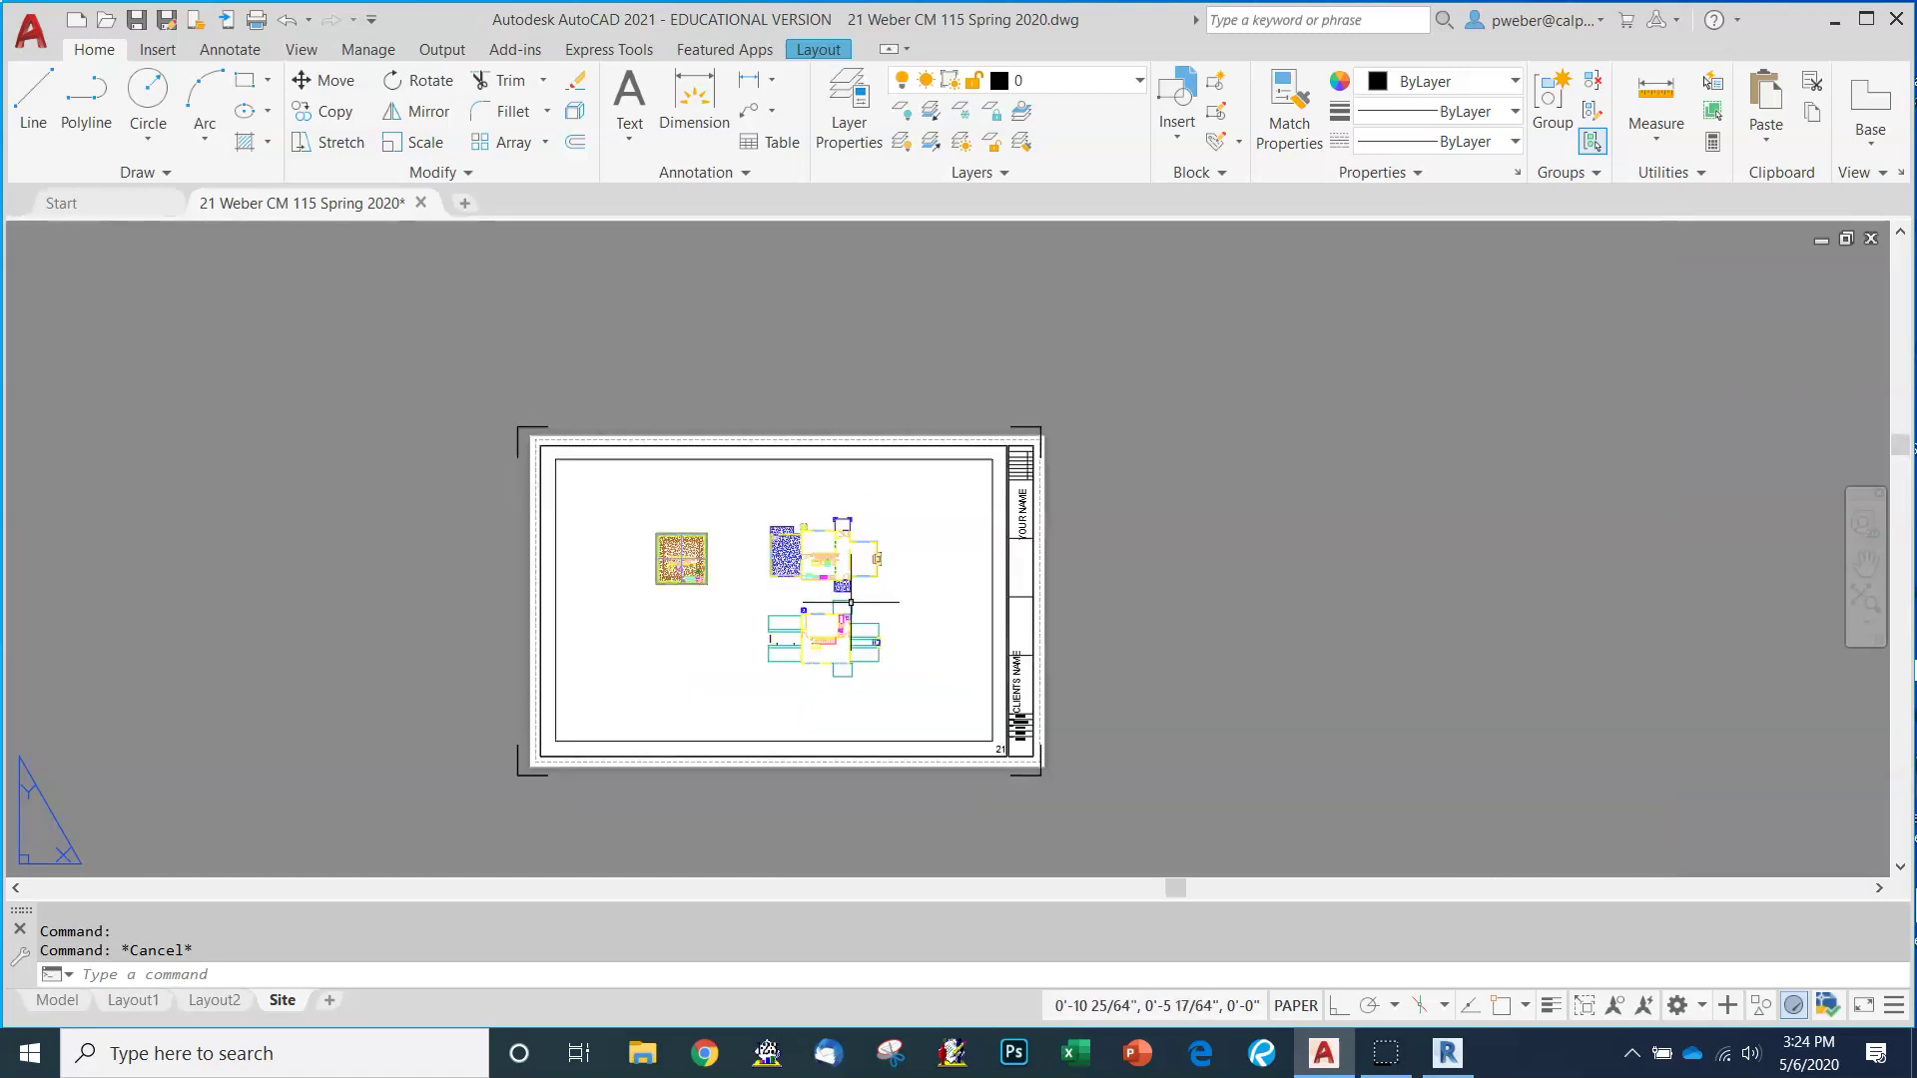
Inspect the kitchen area of the Level 4 plan on the Site layout sheet.
scroll(851, 602, "up", 8)
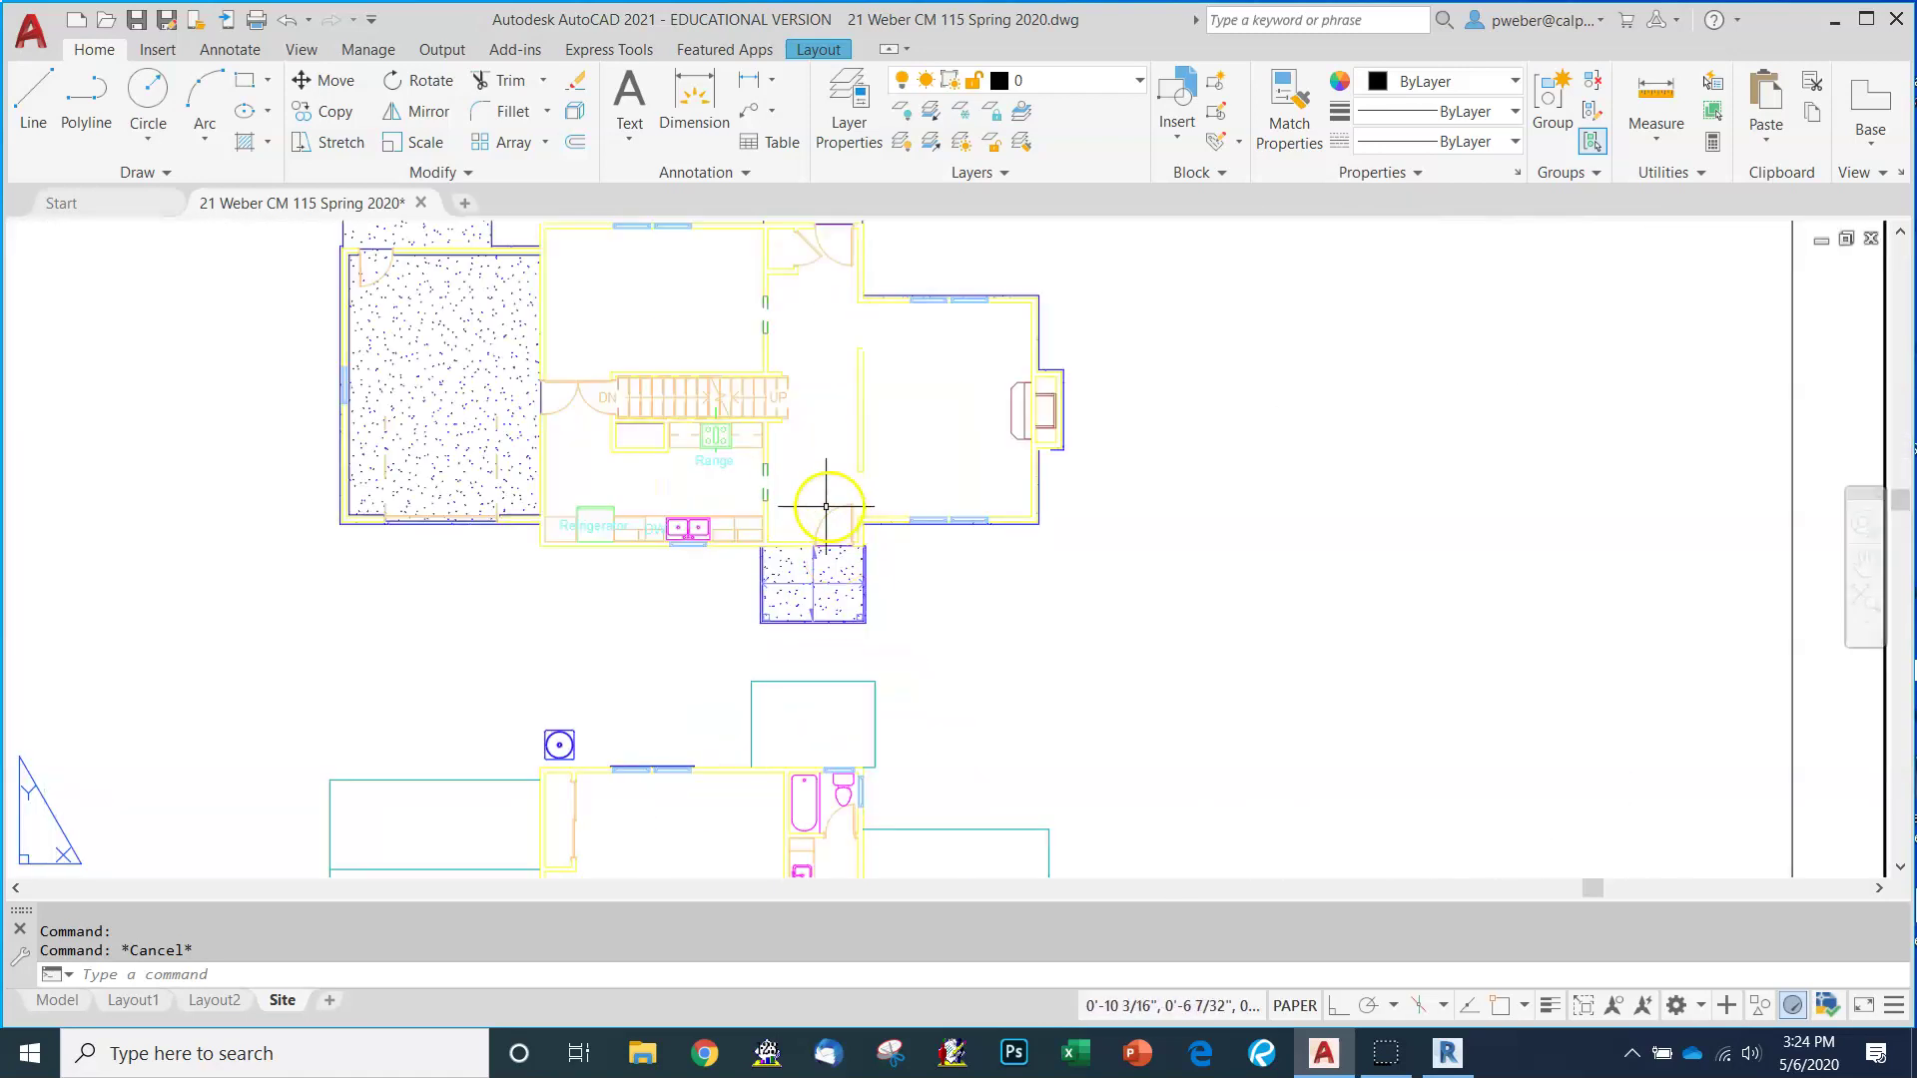
scroll(645, 509, "up", 6)
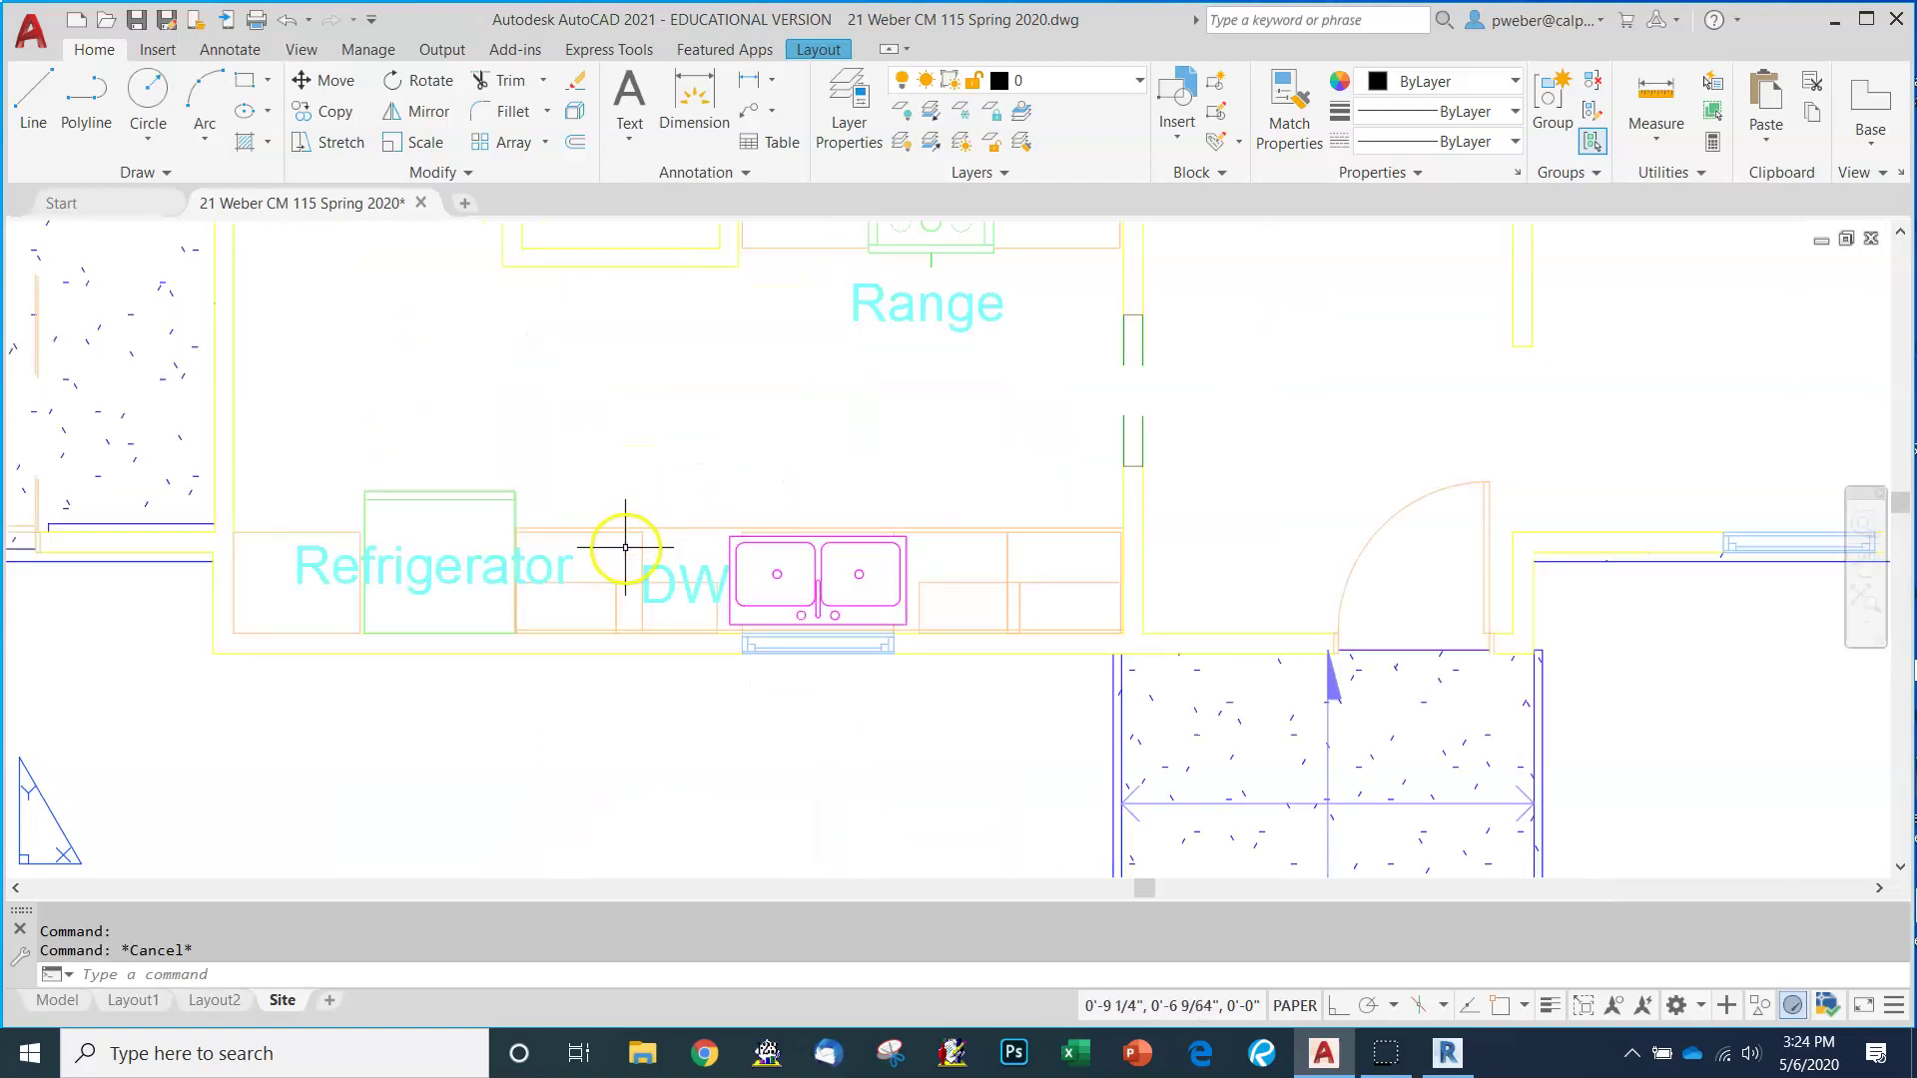
scroll(775, 584, "down", 10)
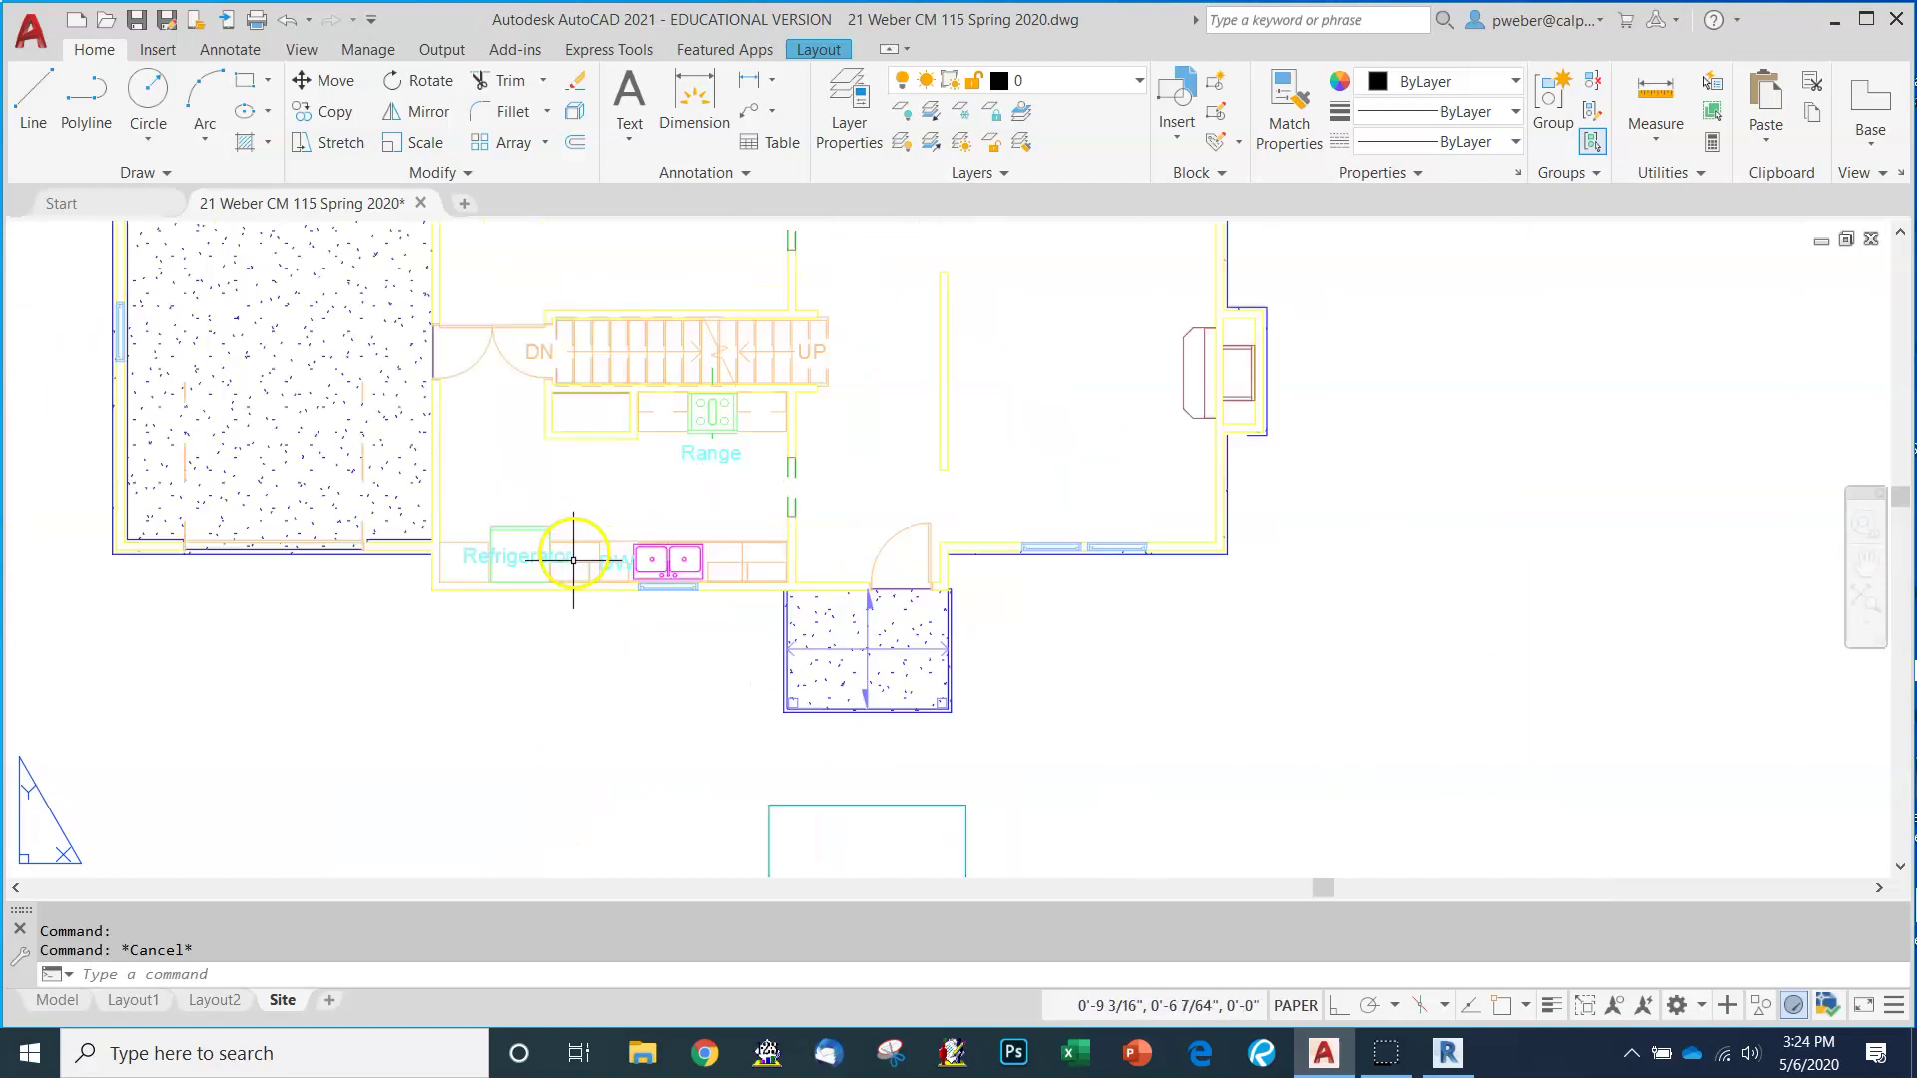
scroll(776, 584, "down", 6)
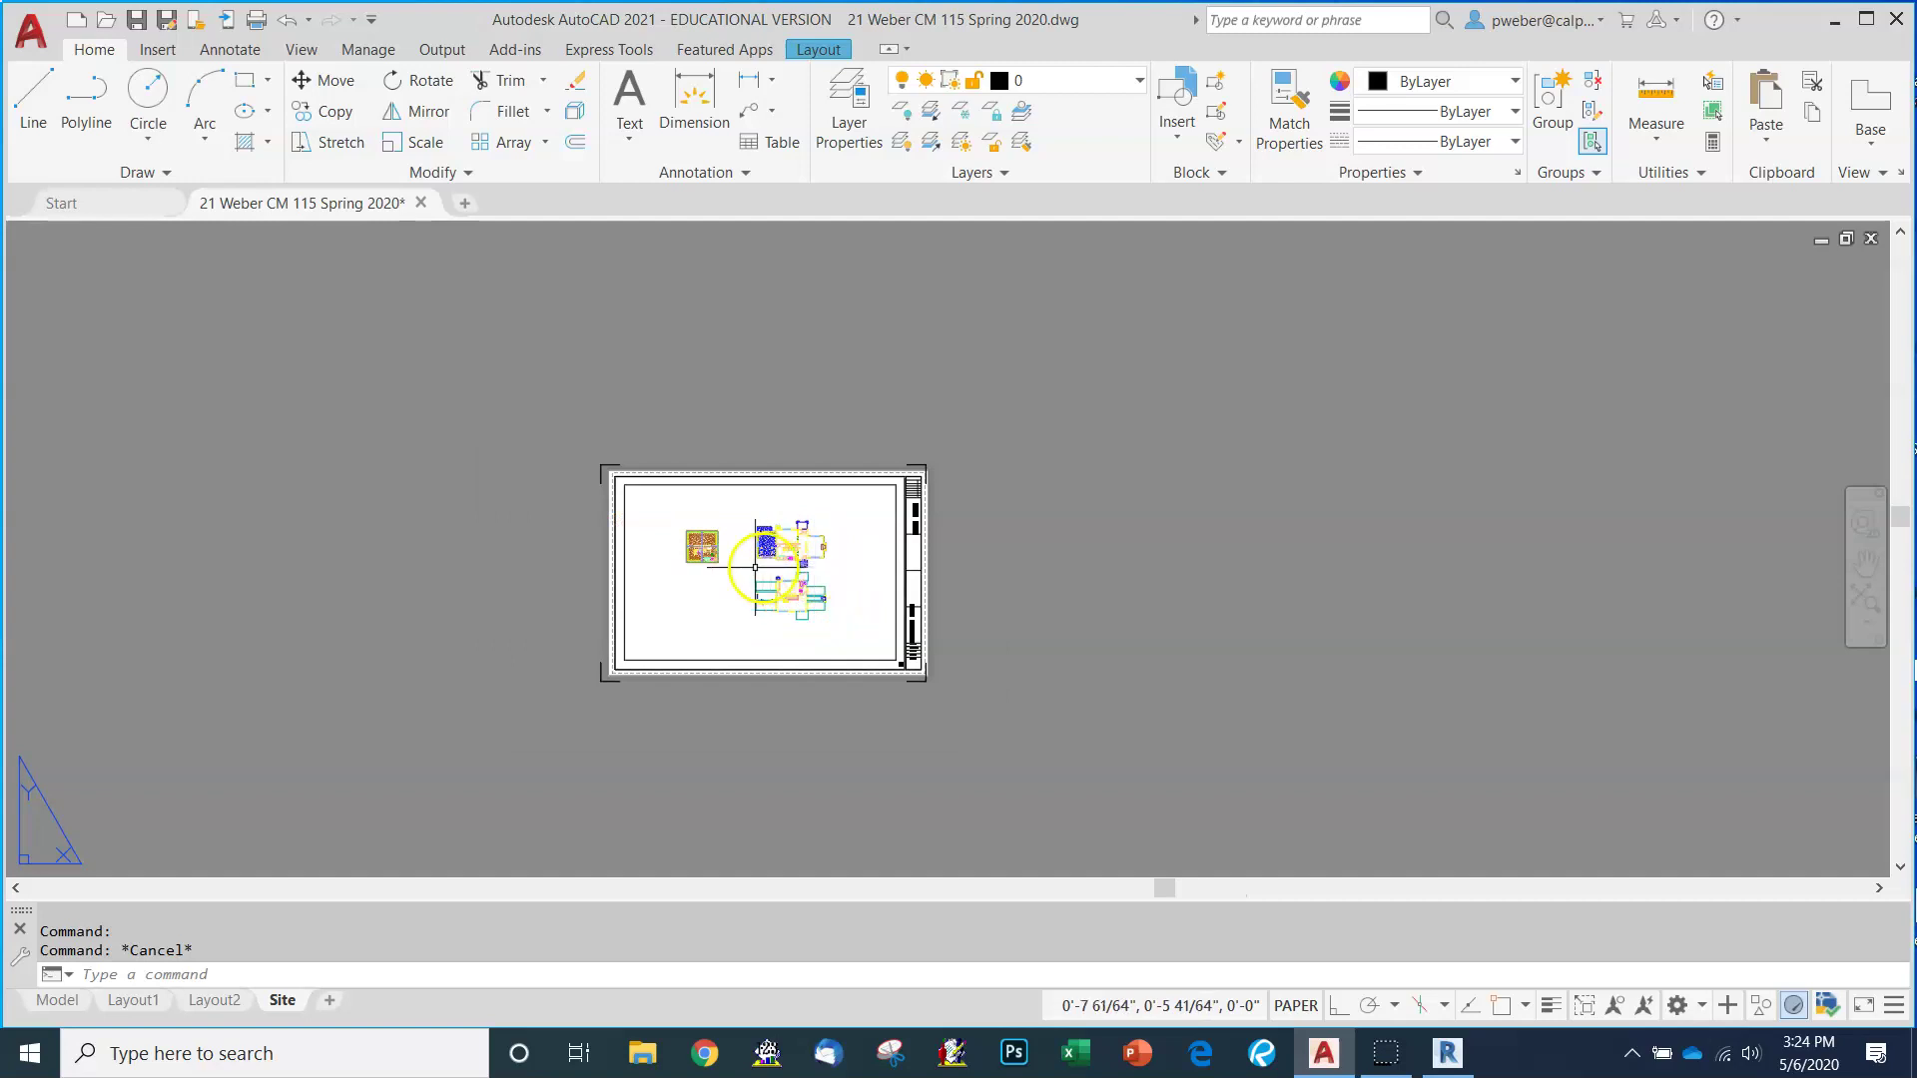
scroll(758, 564, "up", 2)
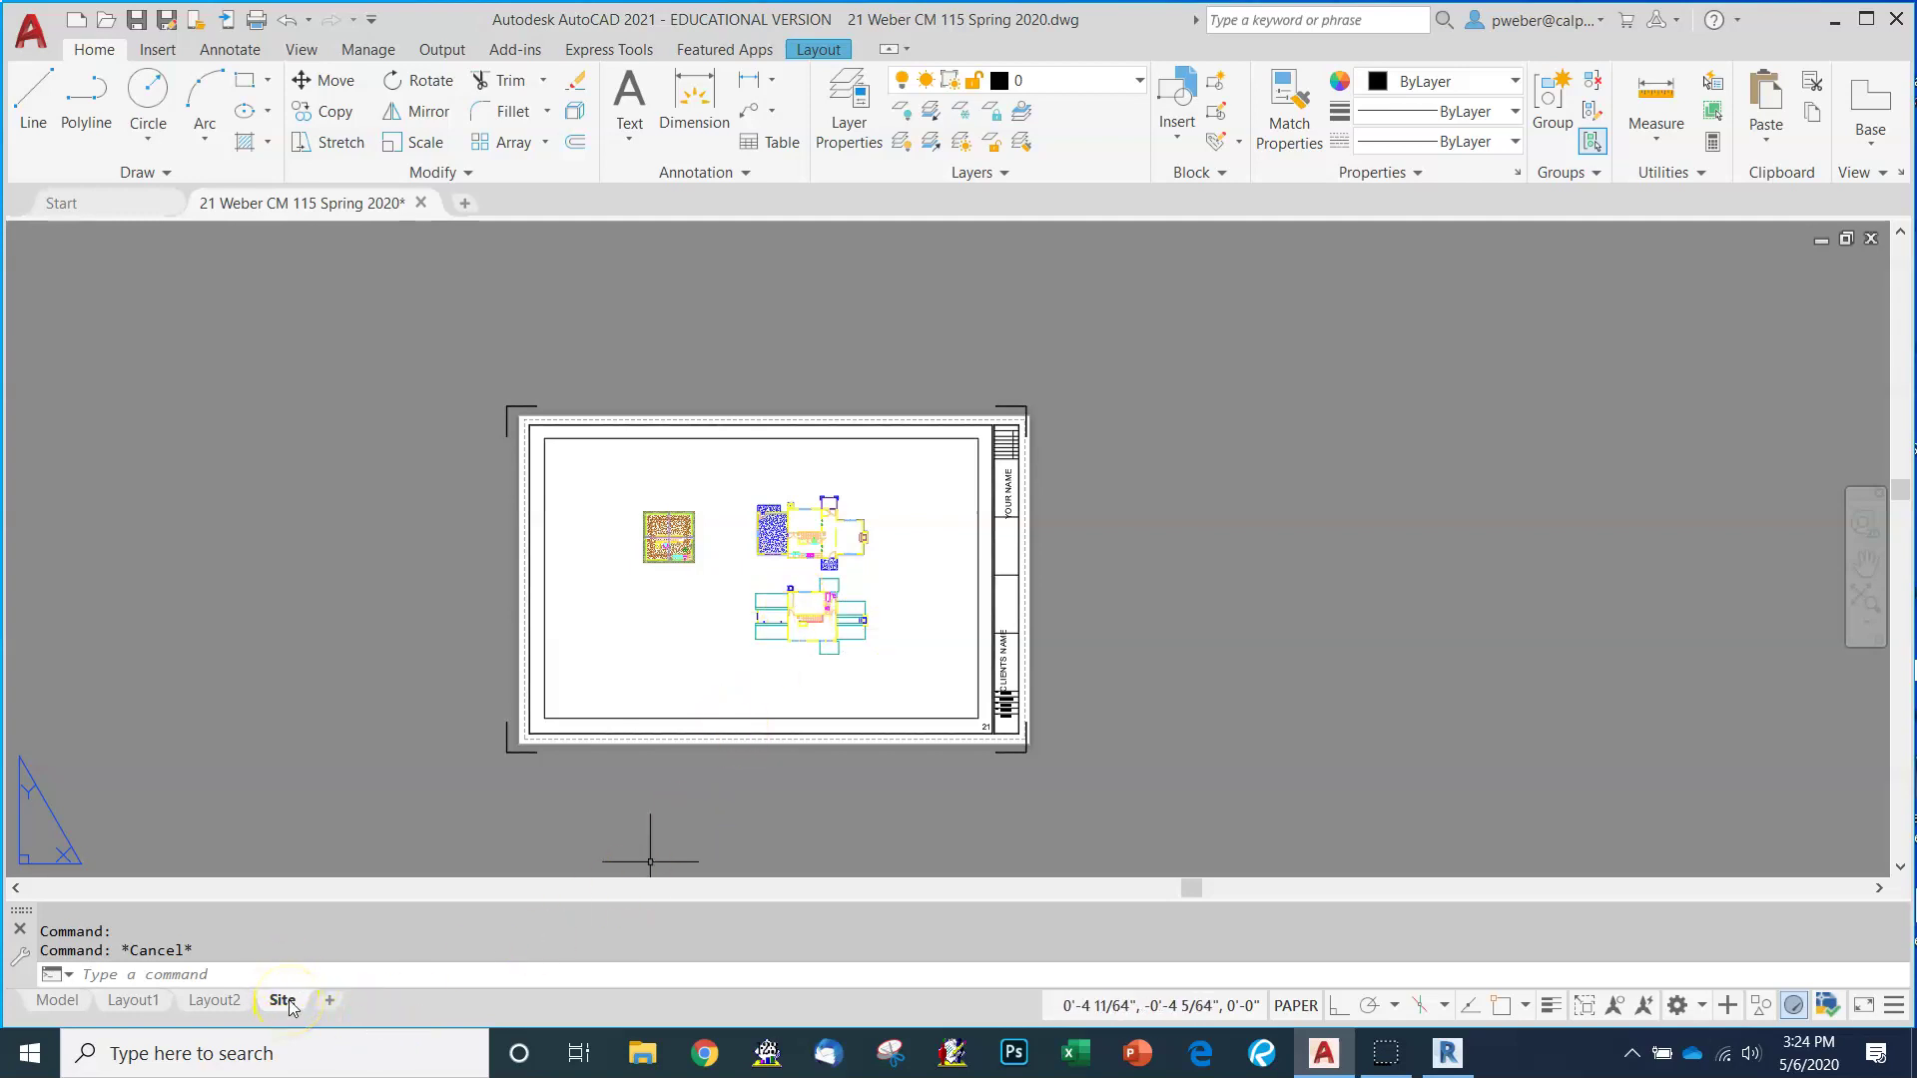
Switch to model space and explode the three inserted floor plan blocks together.
left_click(55, 999)
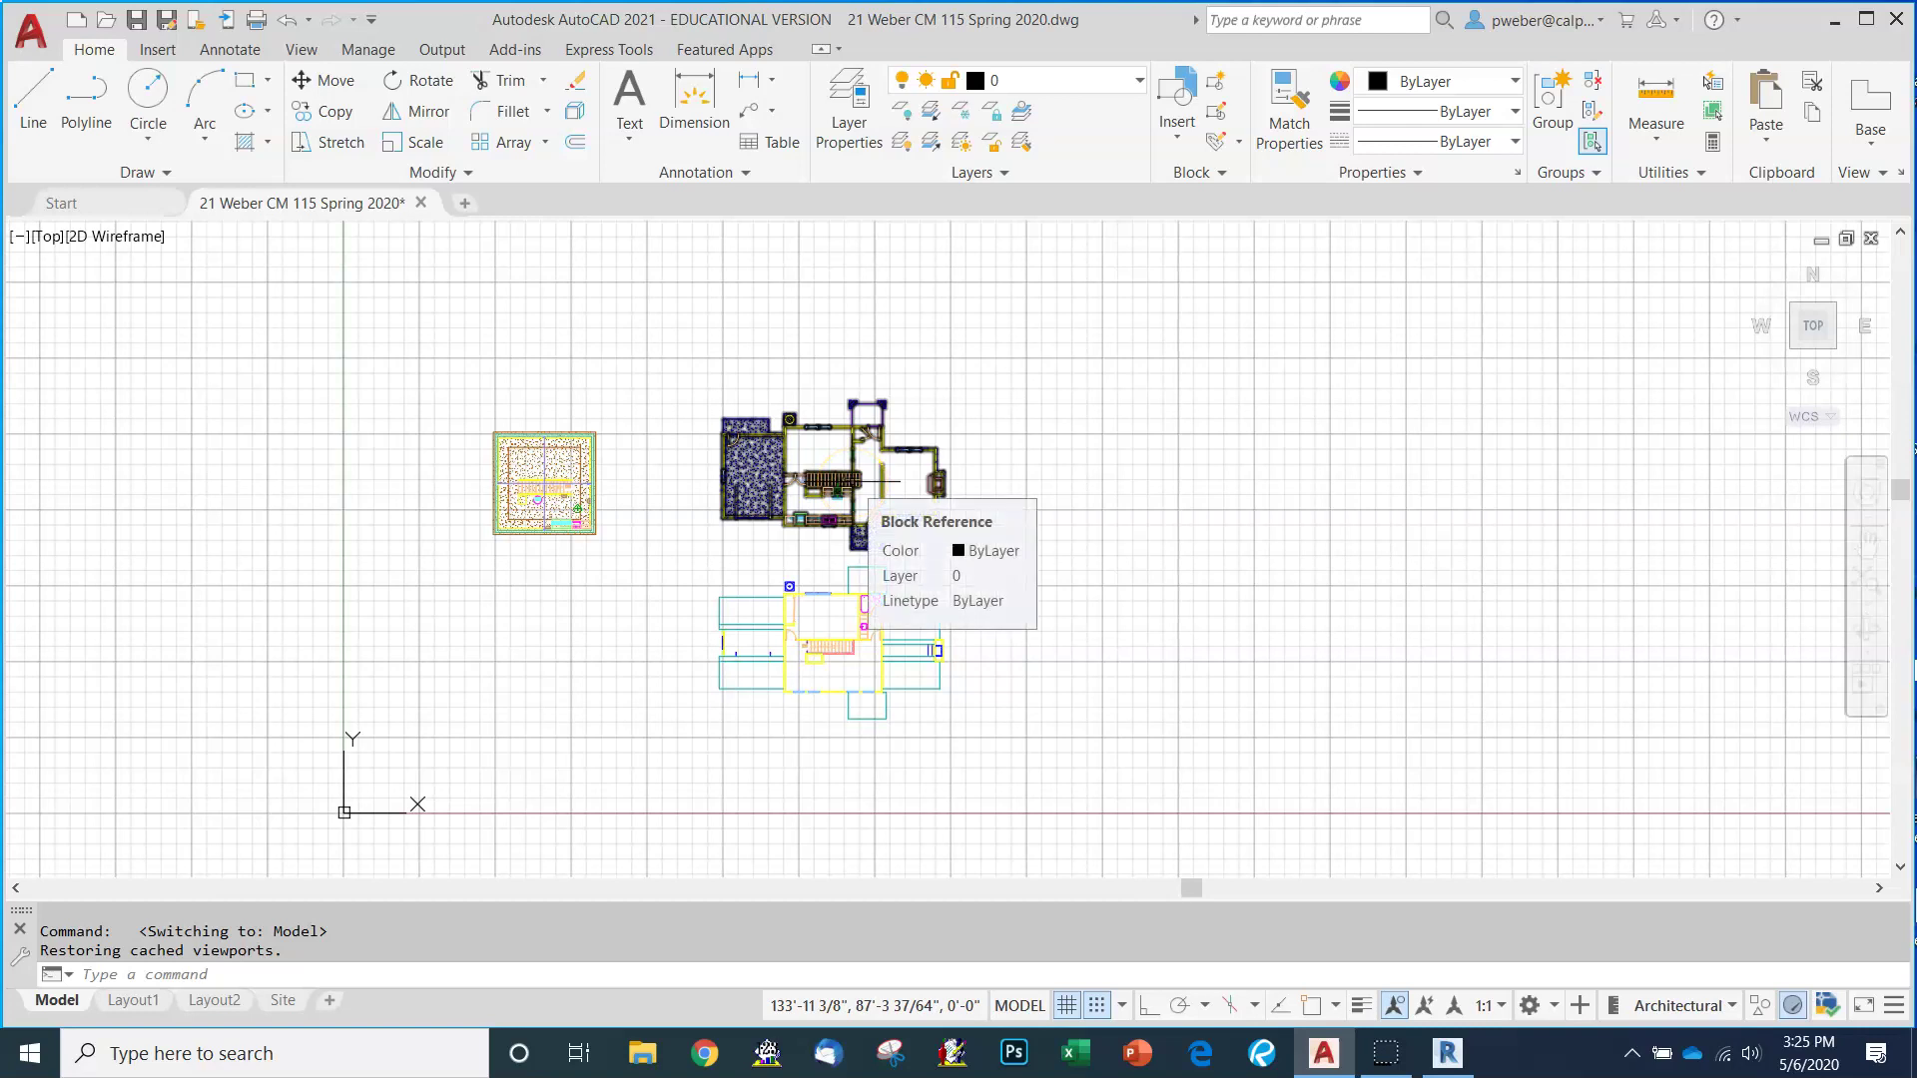
left_click(593, 471)
key("Escape")
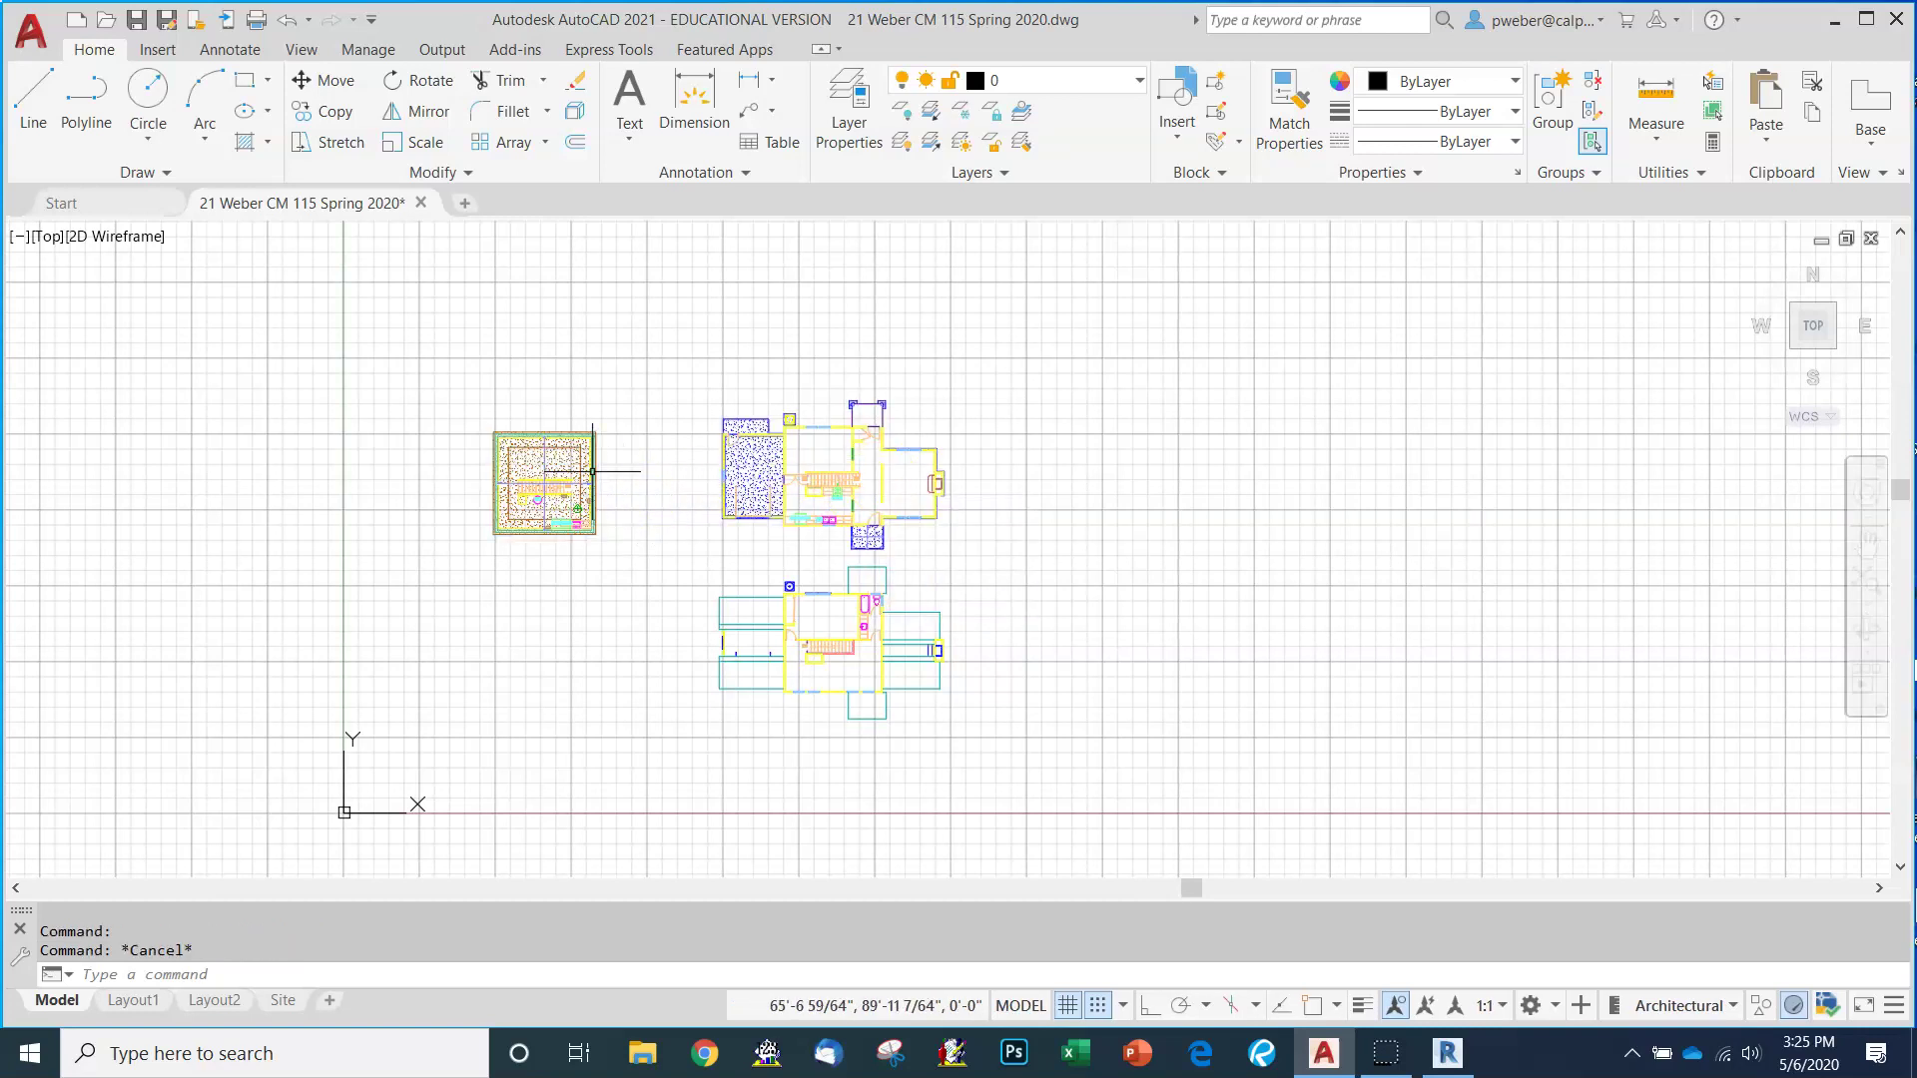
left_click(737, 466)
key("Escape")
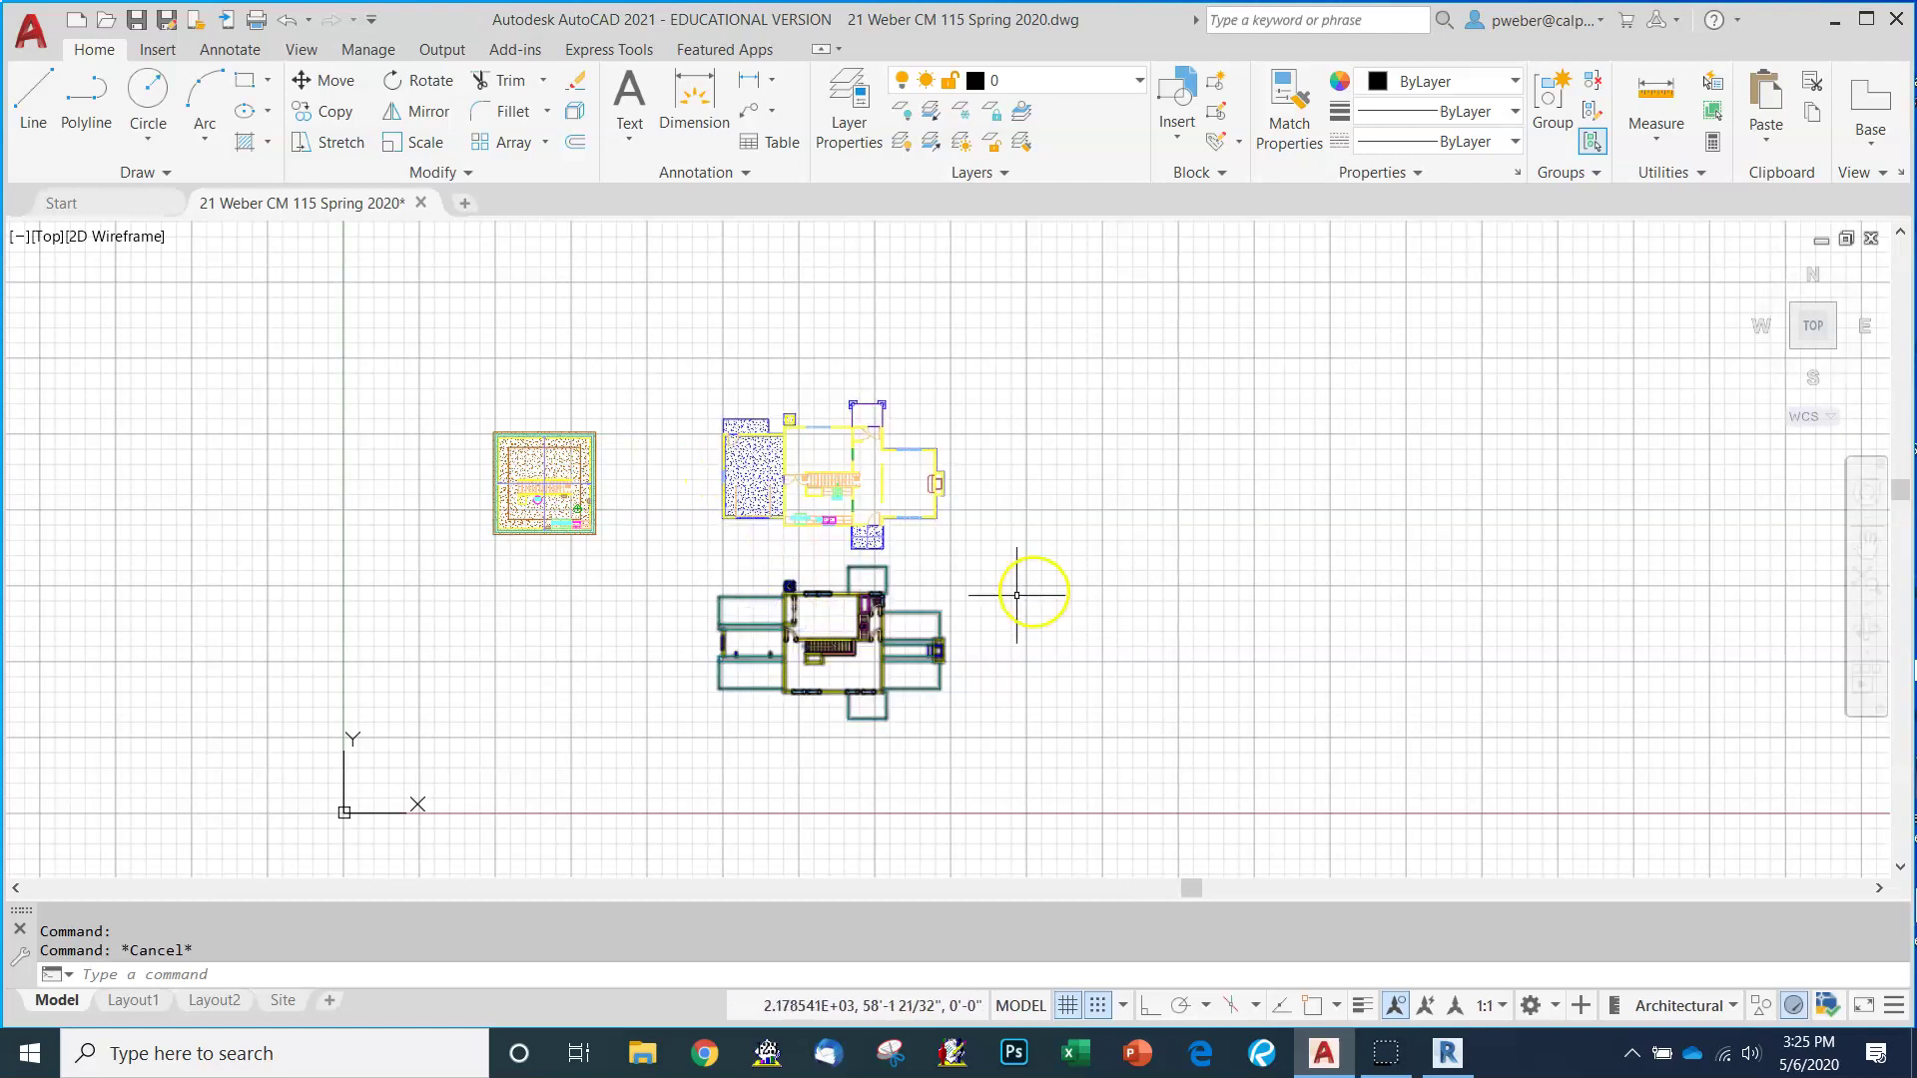
left_click(575, 112)
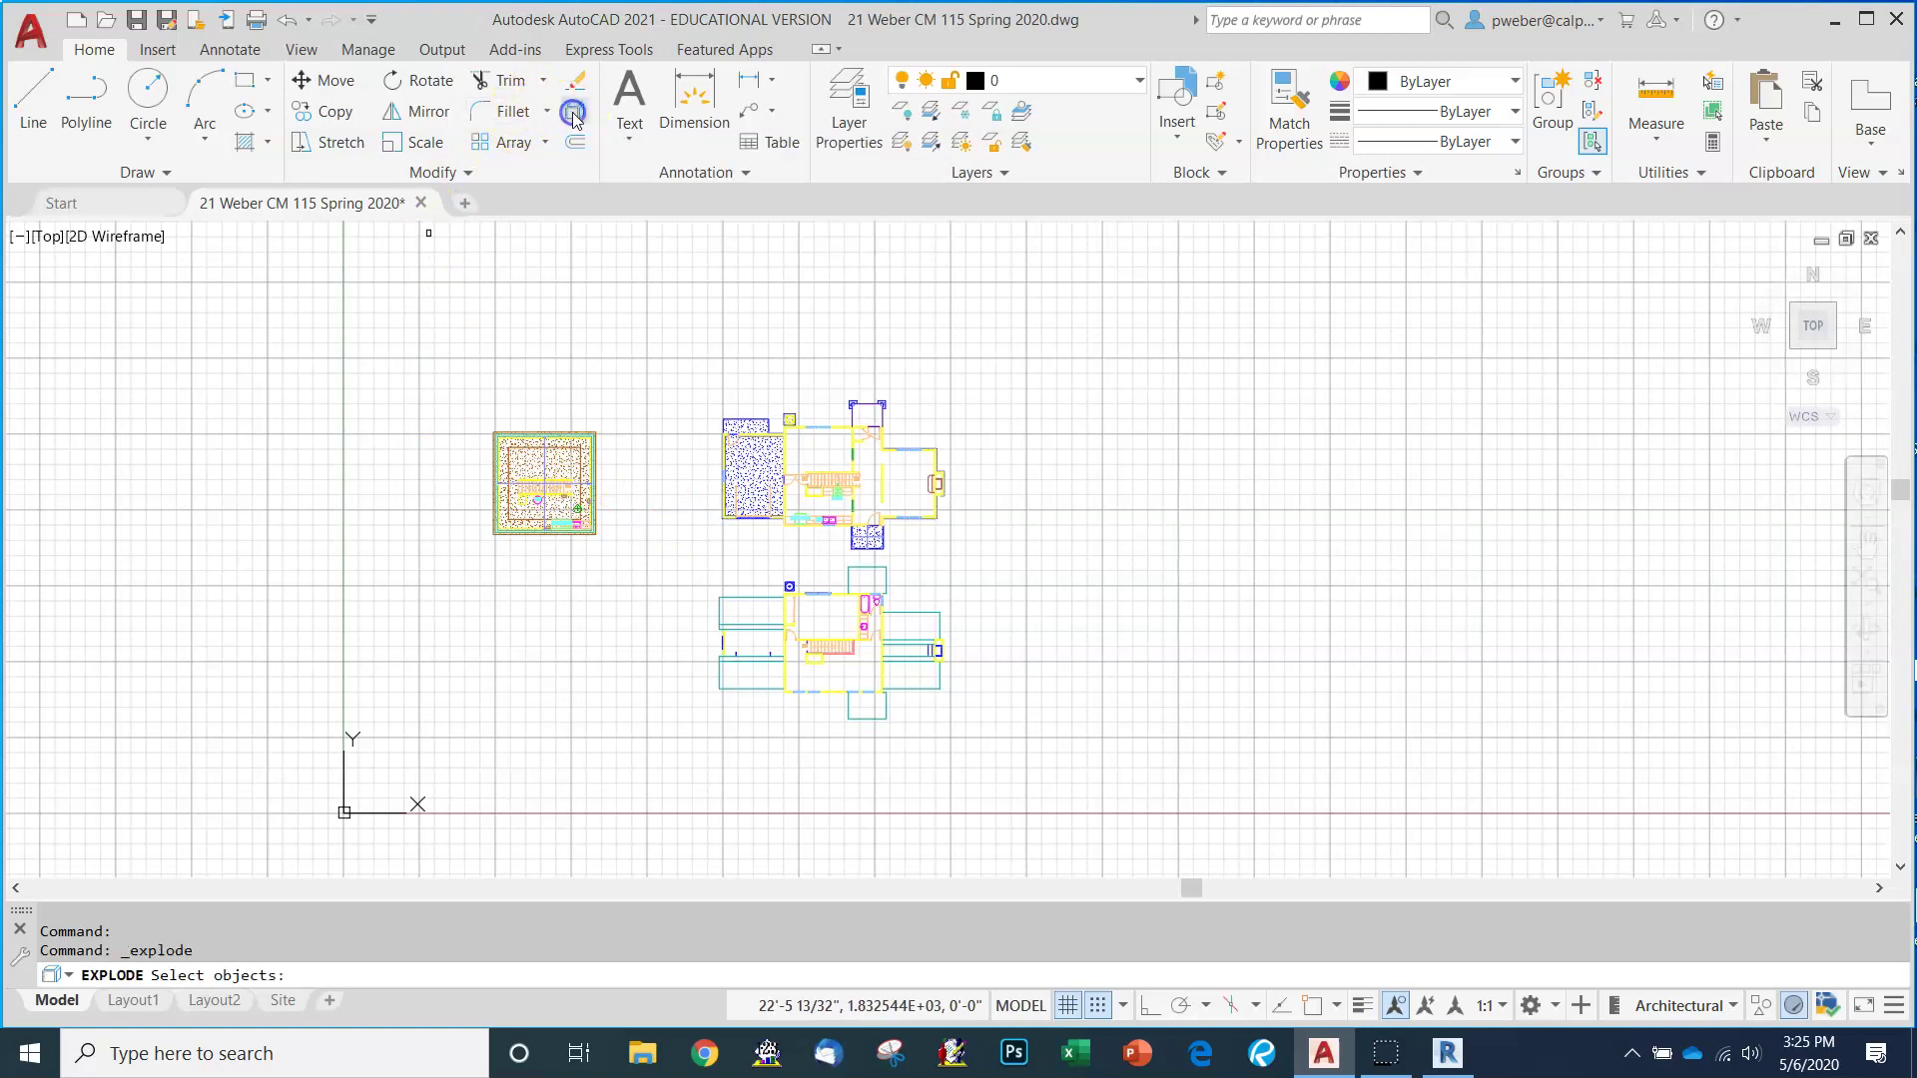
left_click(445, 348)
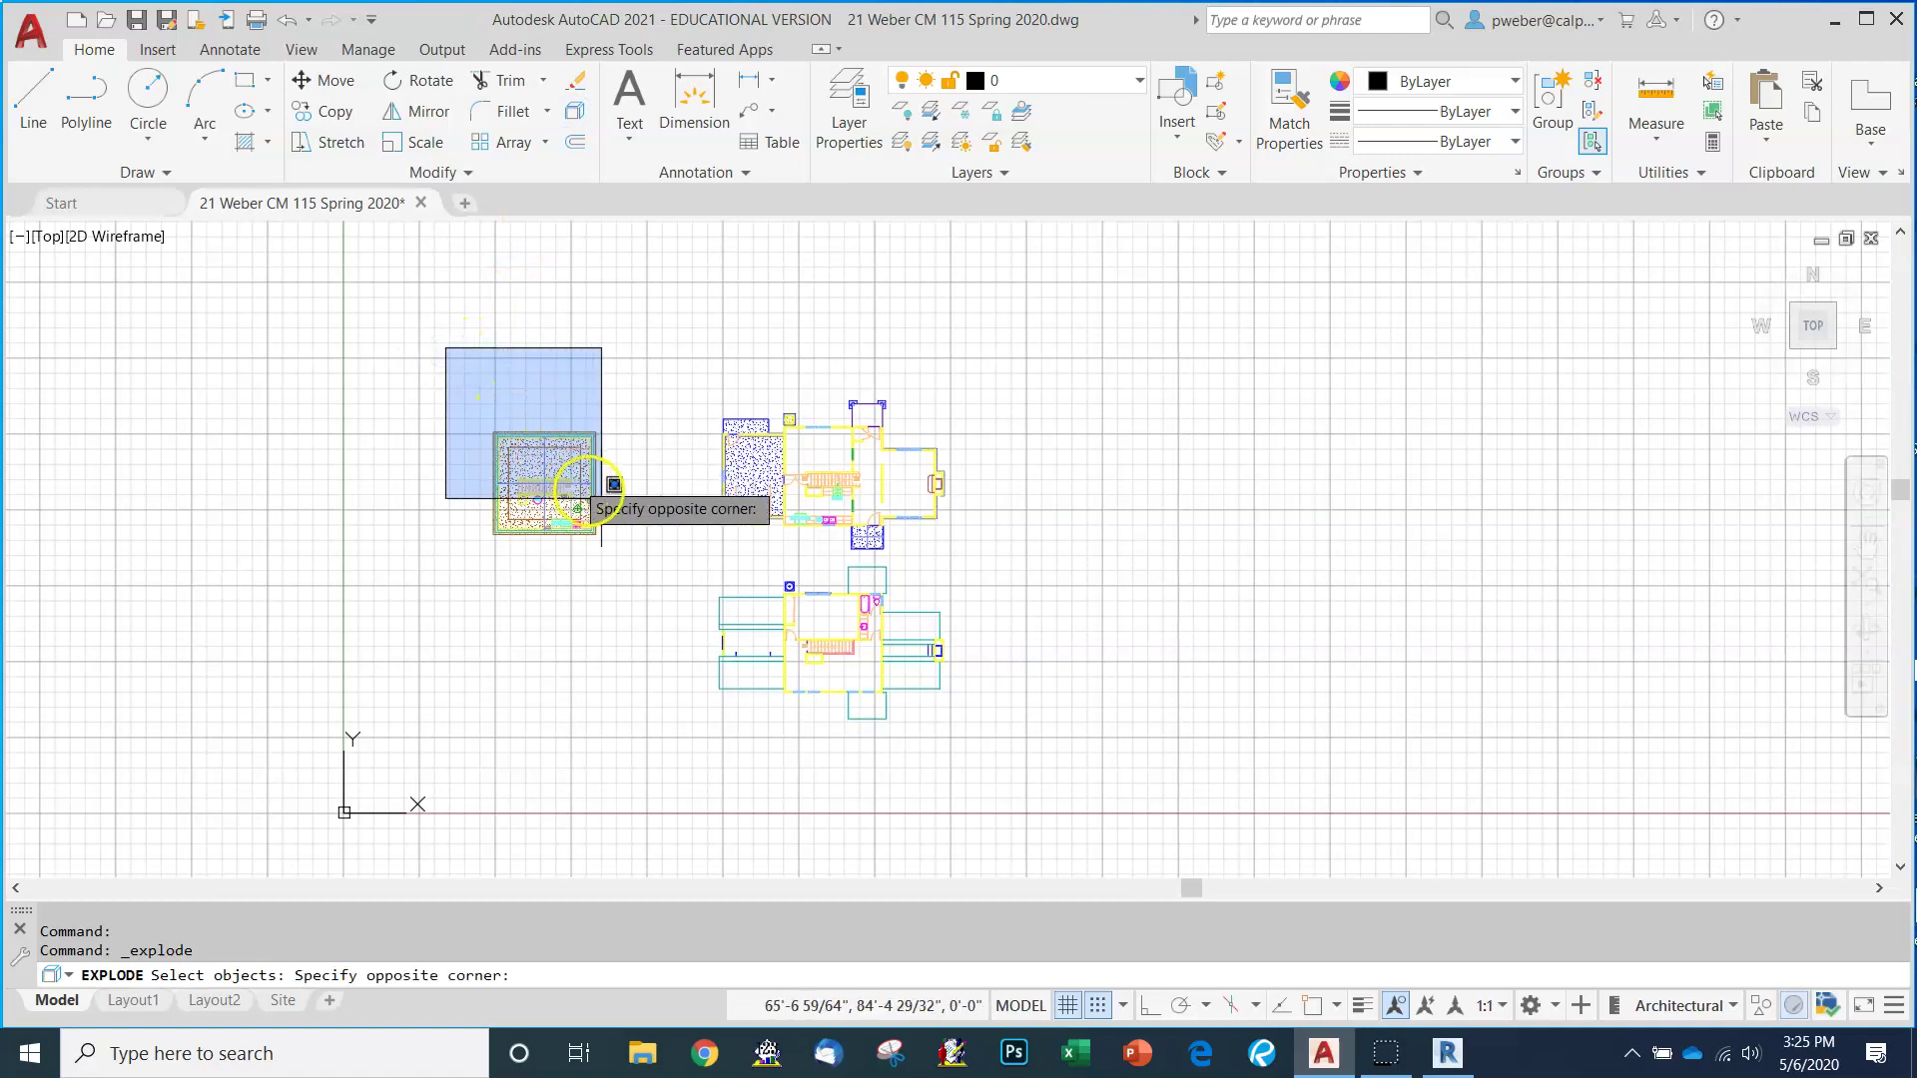
left_click(991, 730)
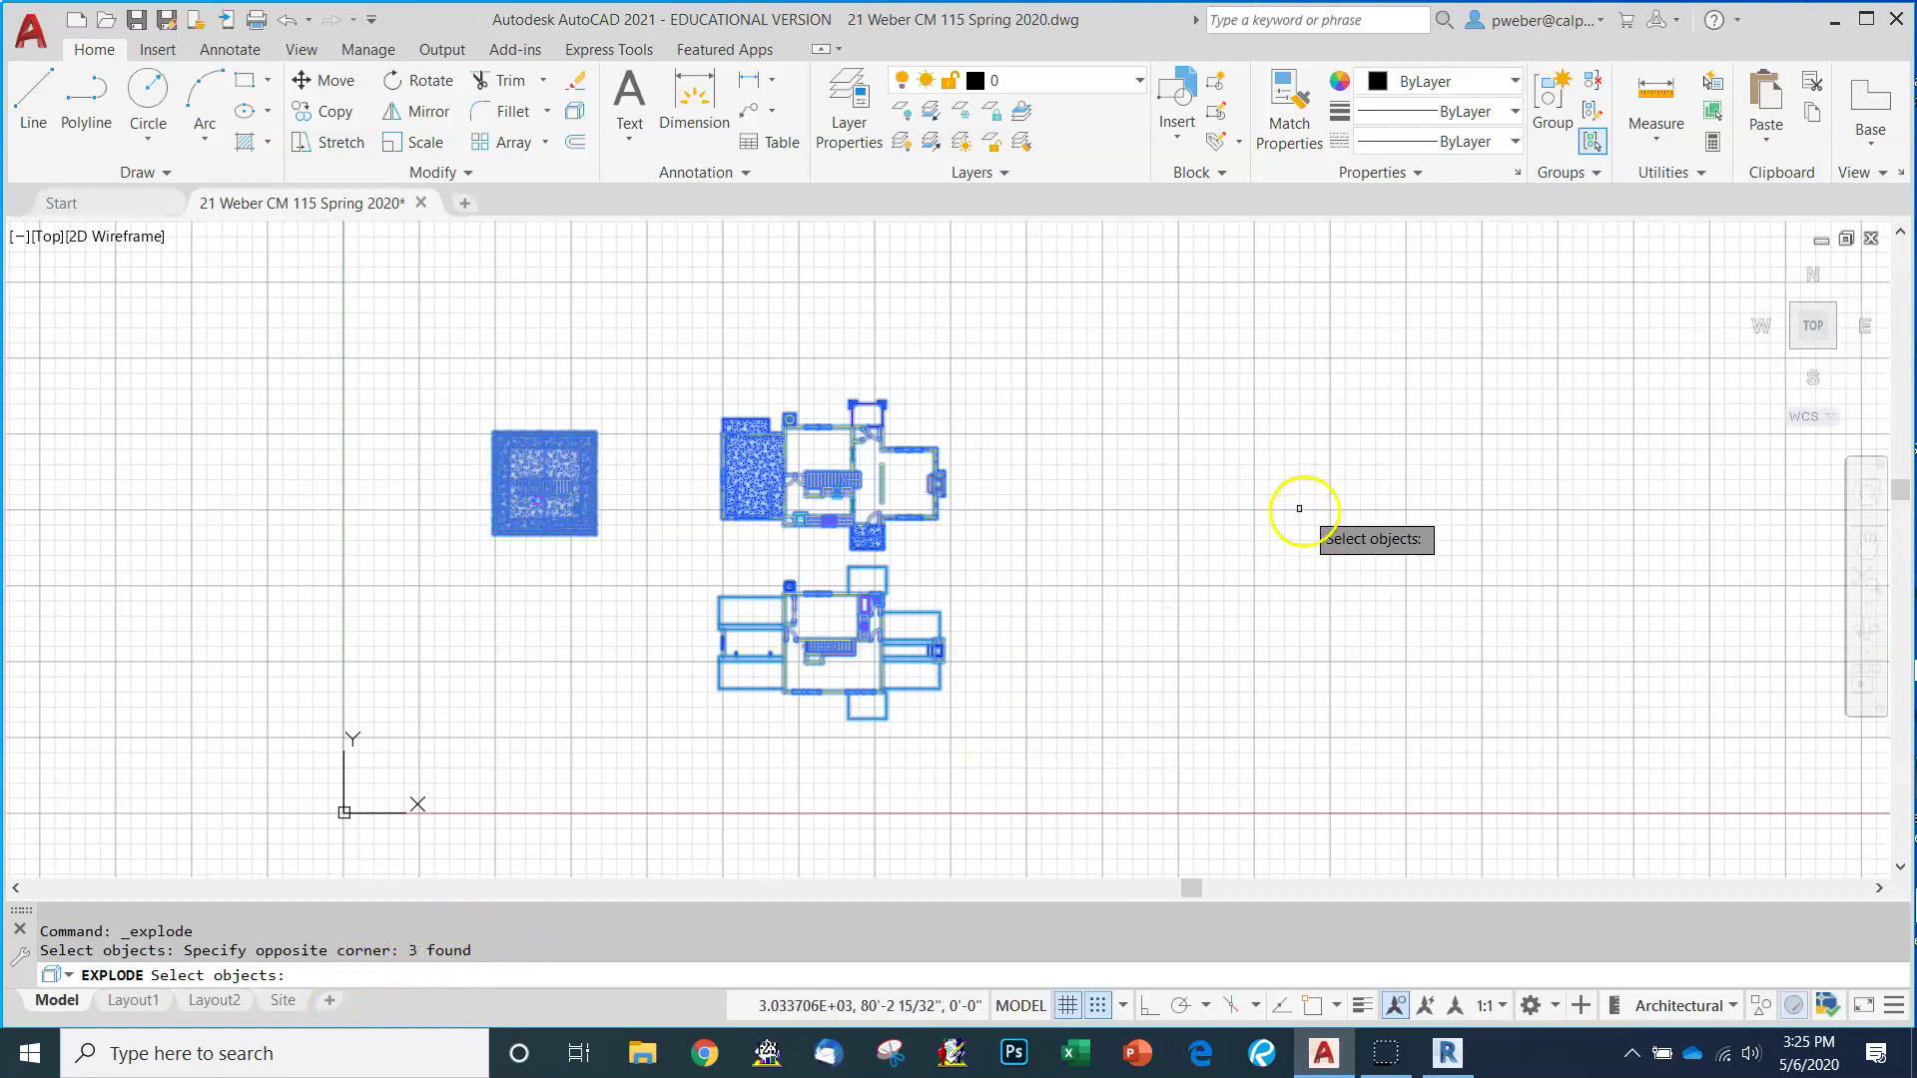
key("Return")
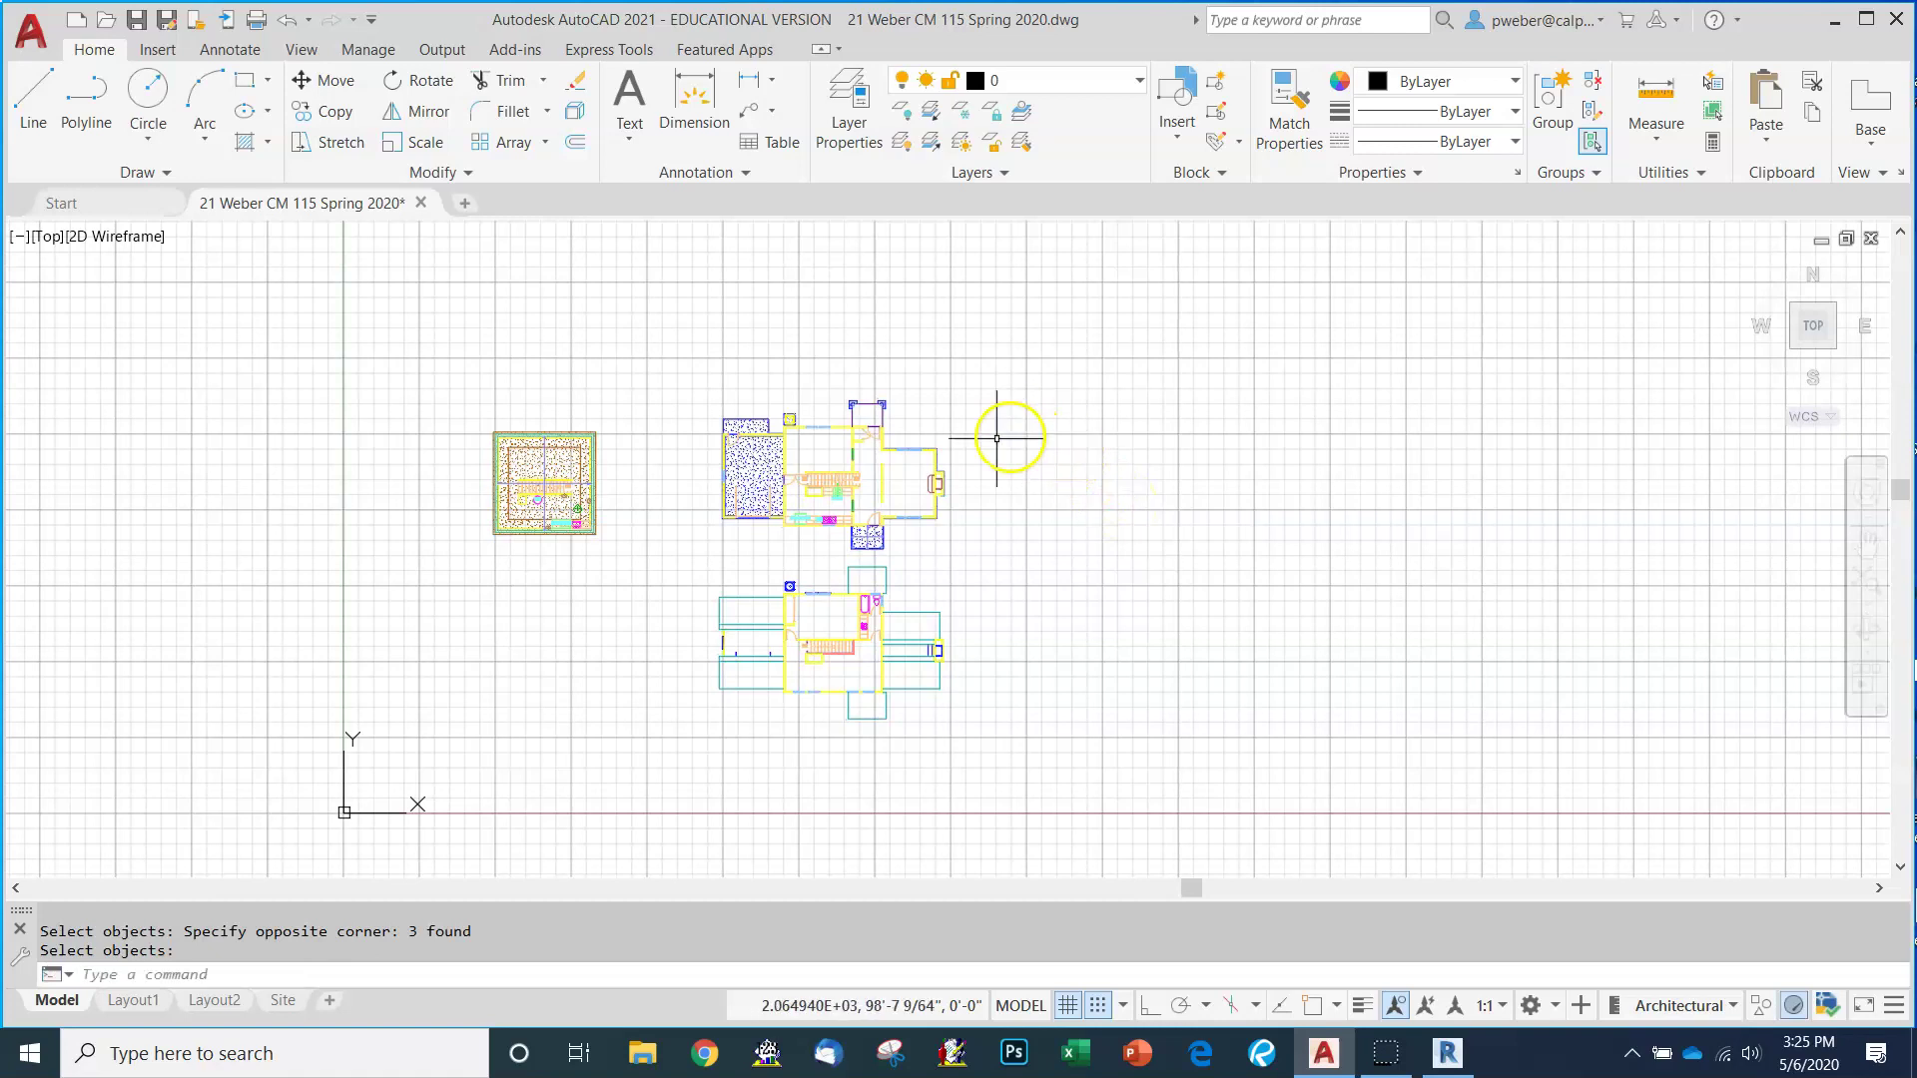
Check the layers of a wall line and a window along the upper wall of the exploded Level 4 plan's east wing.
scroll(996, 439, "up", 4)
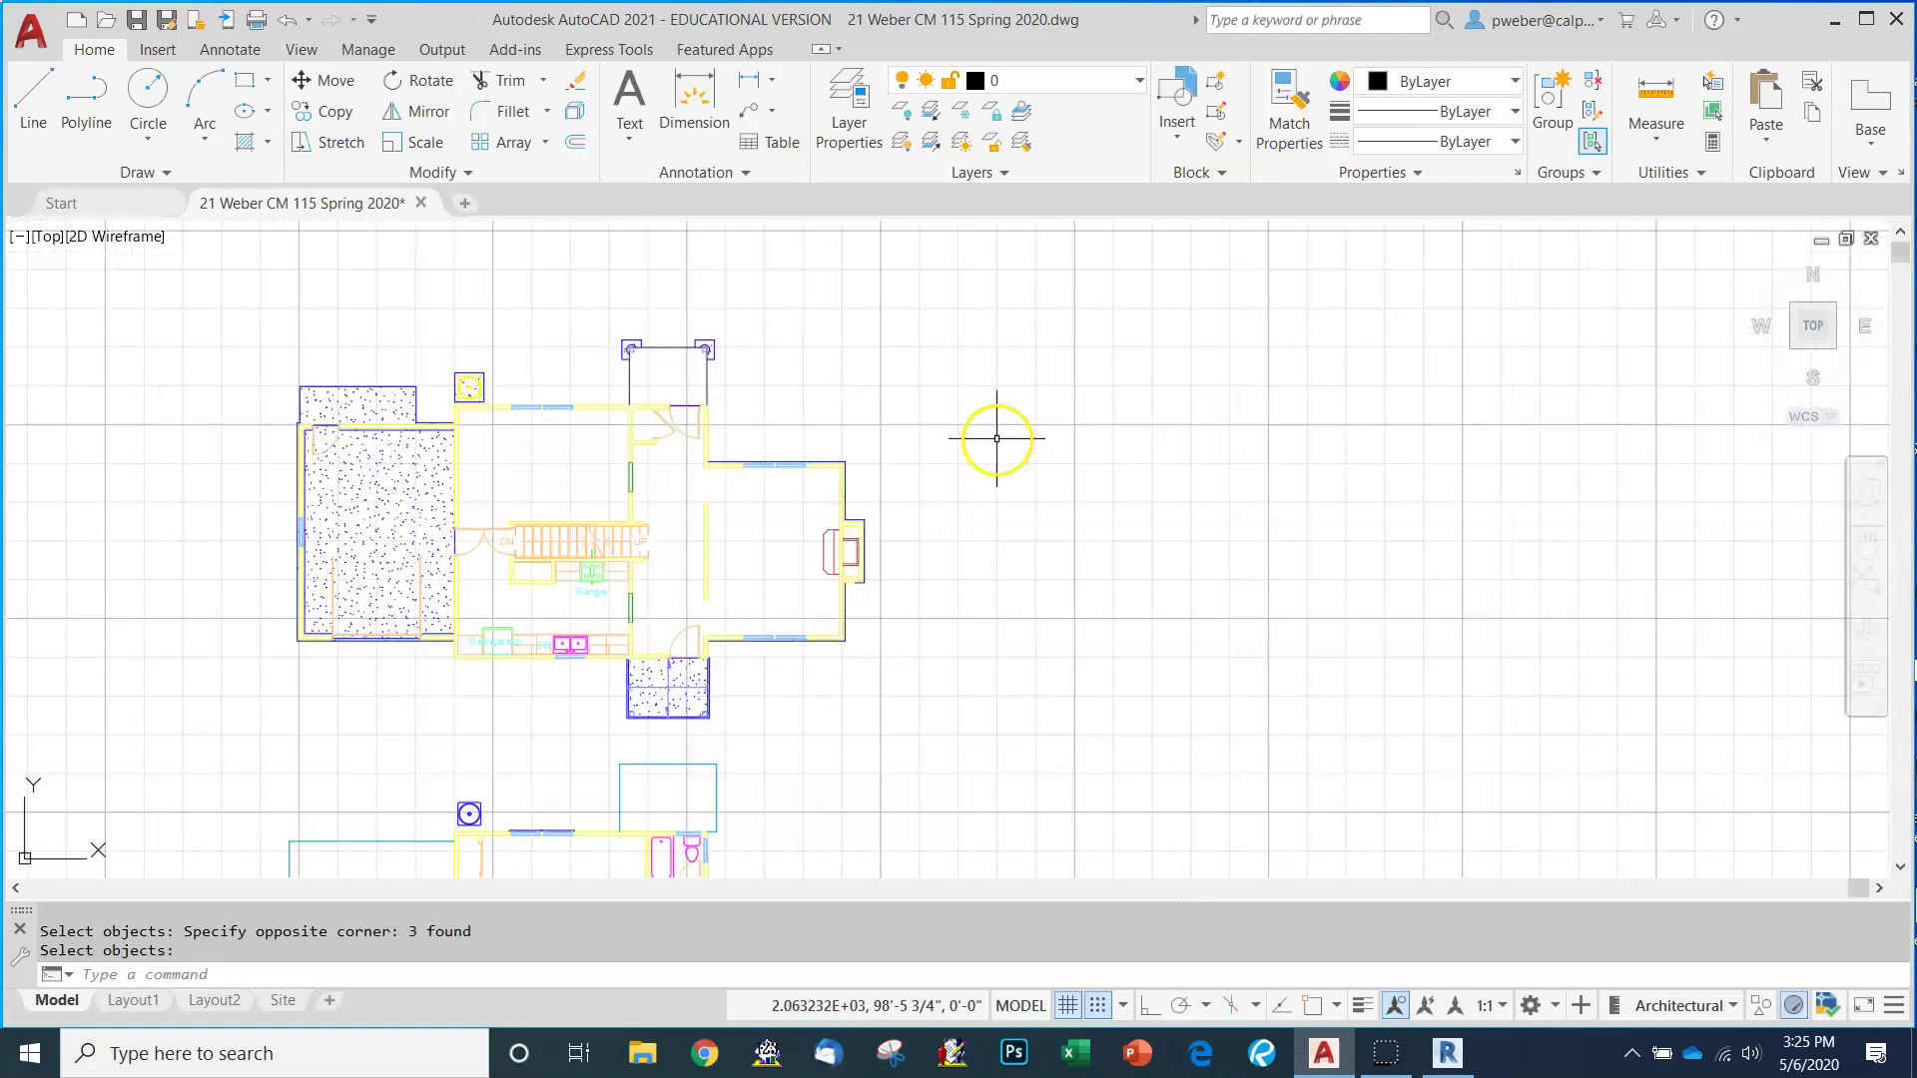
left_click(823, 466)
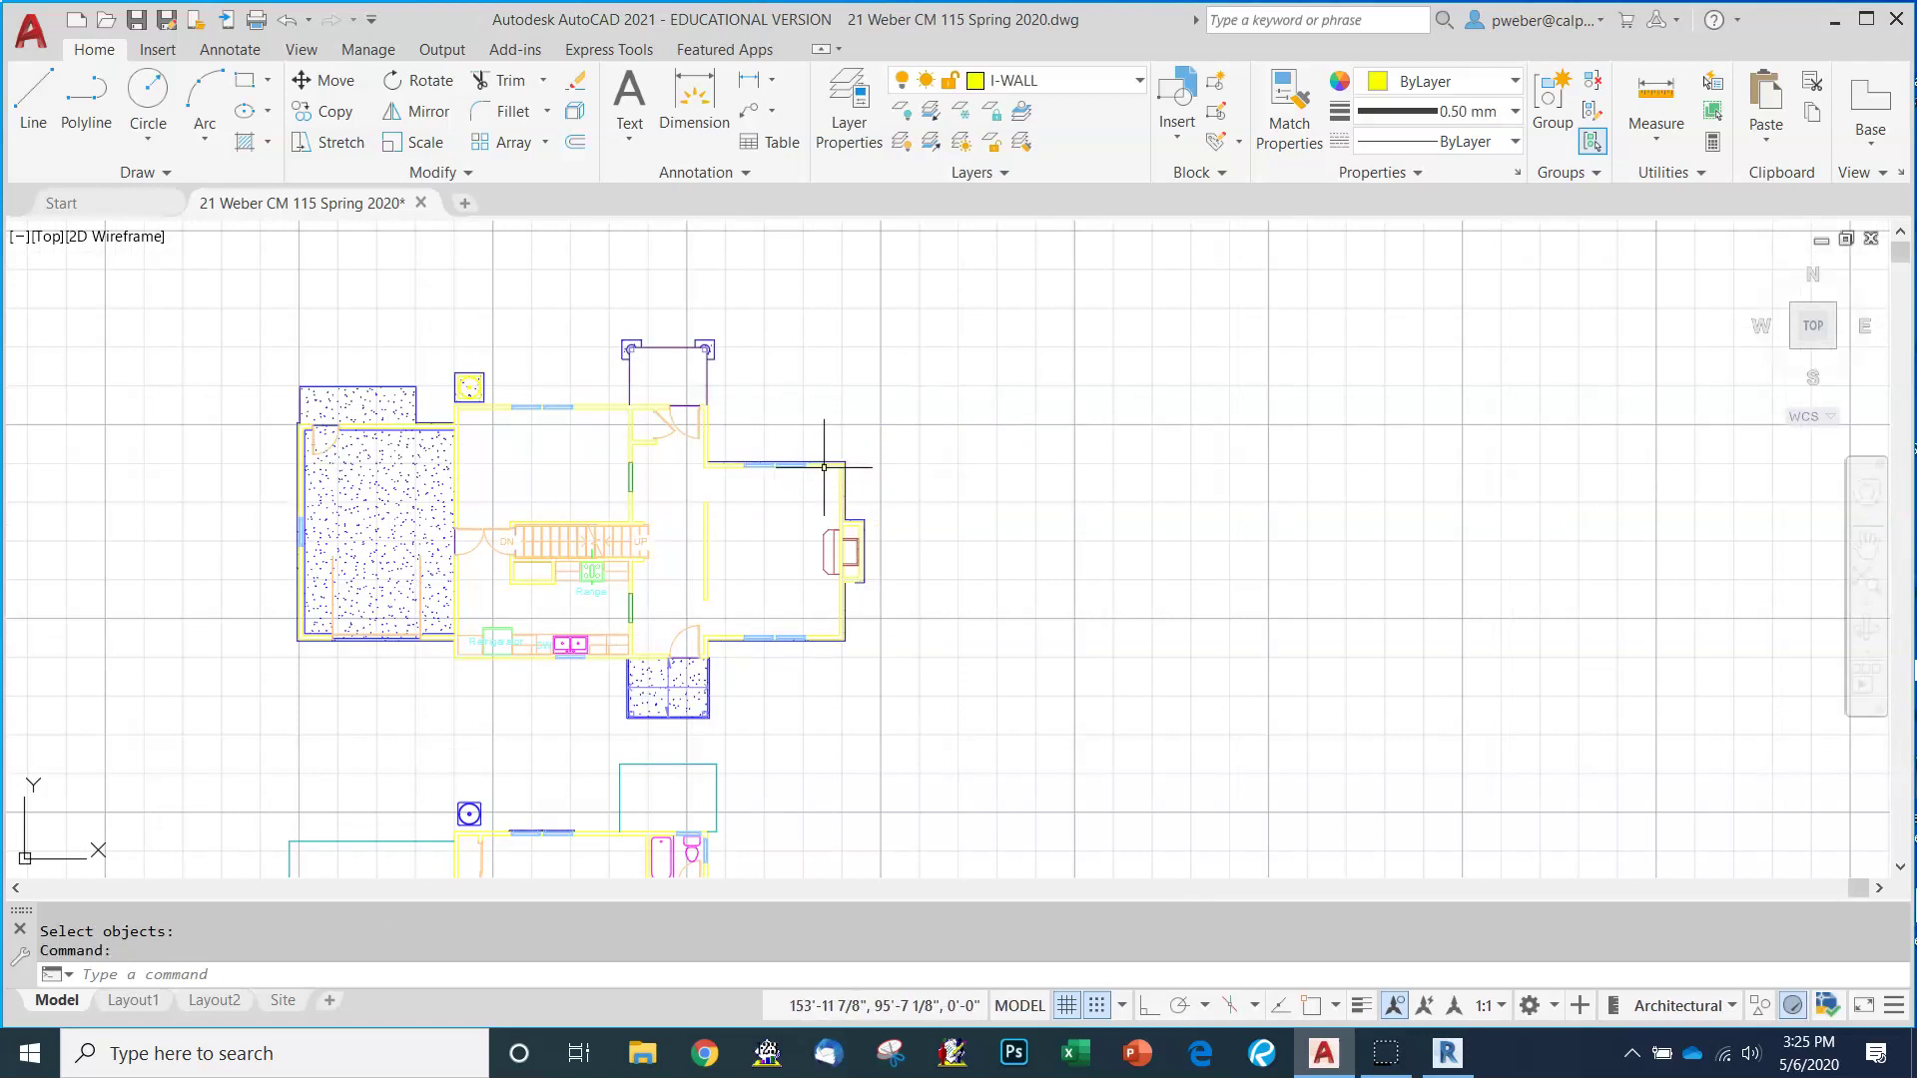
key("Escape")
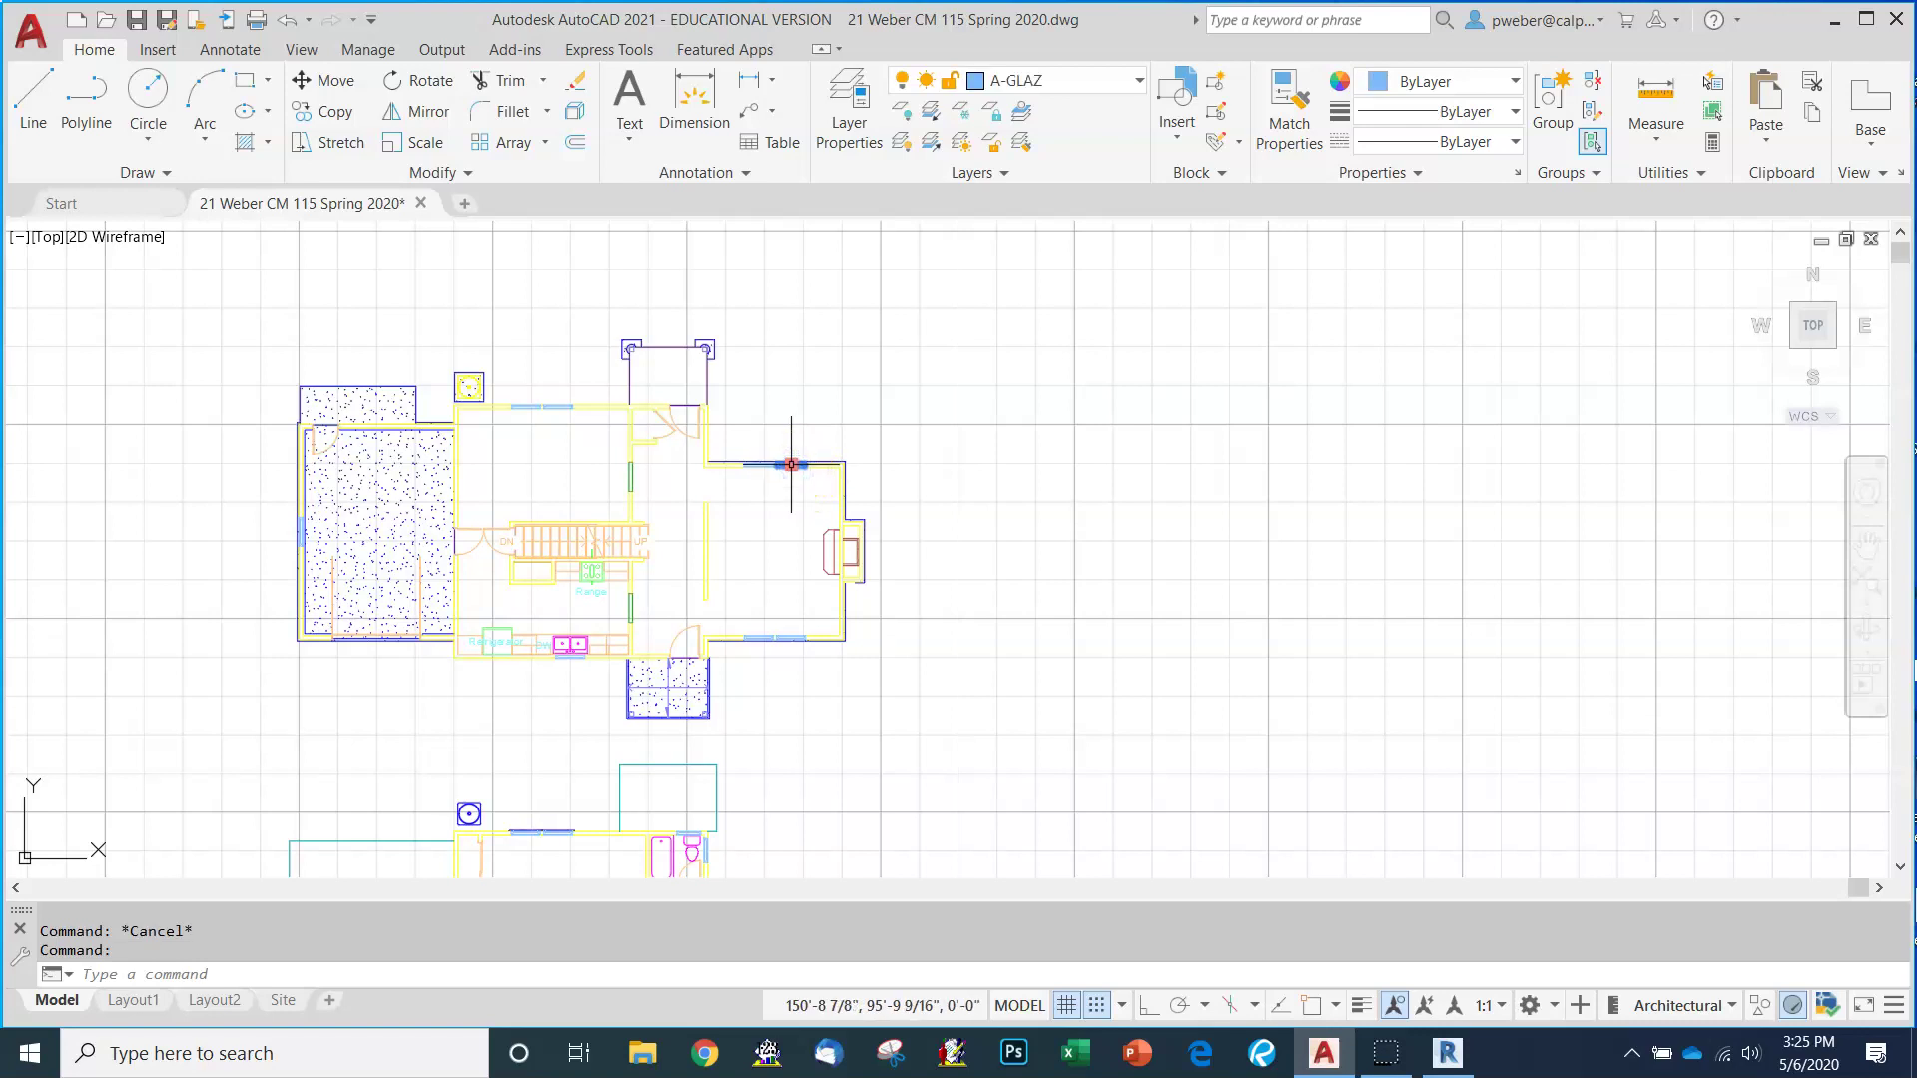
scroll(791, 464, "up", 8)
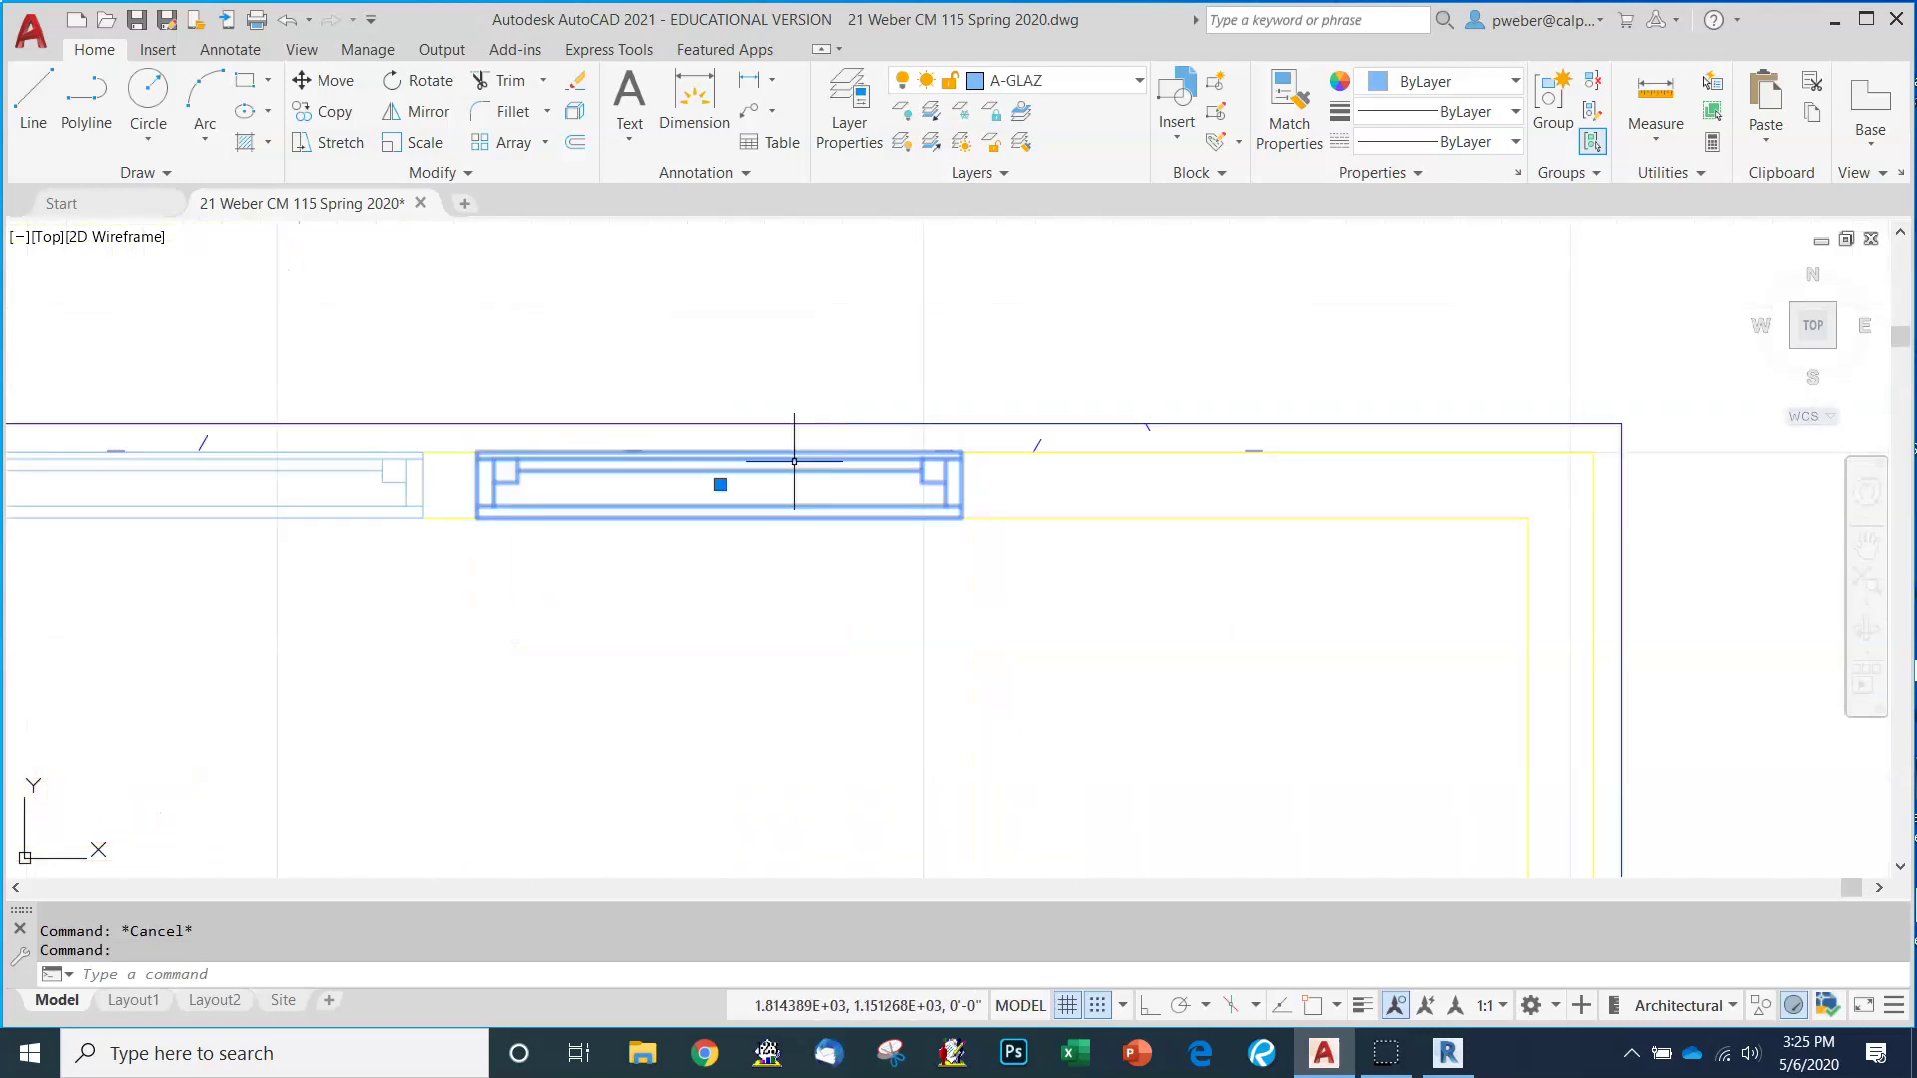
scroll(793, 461, "down", 12)
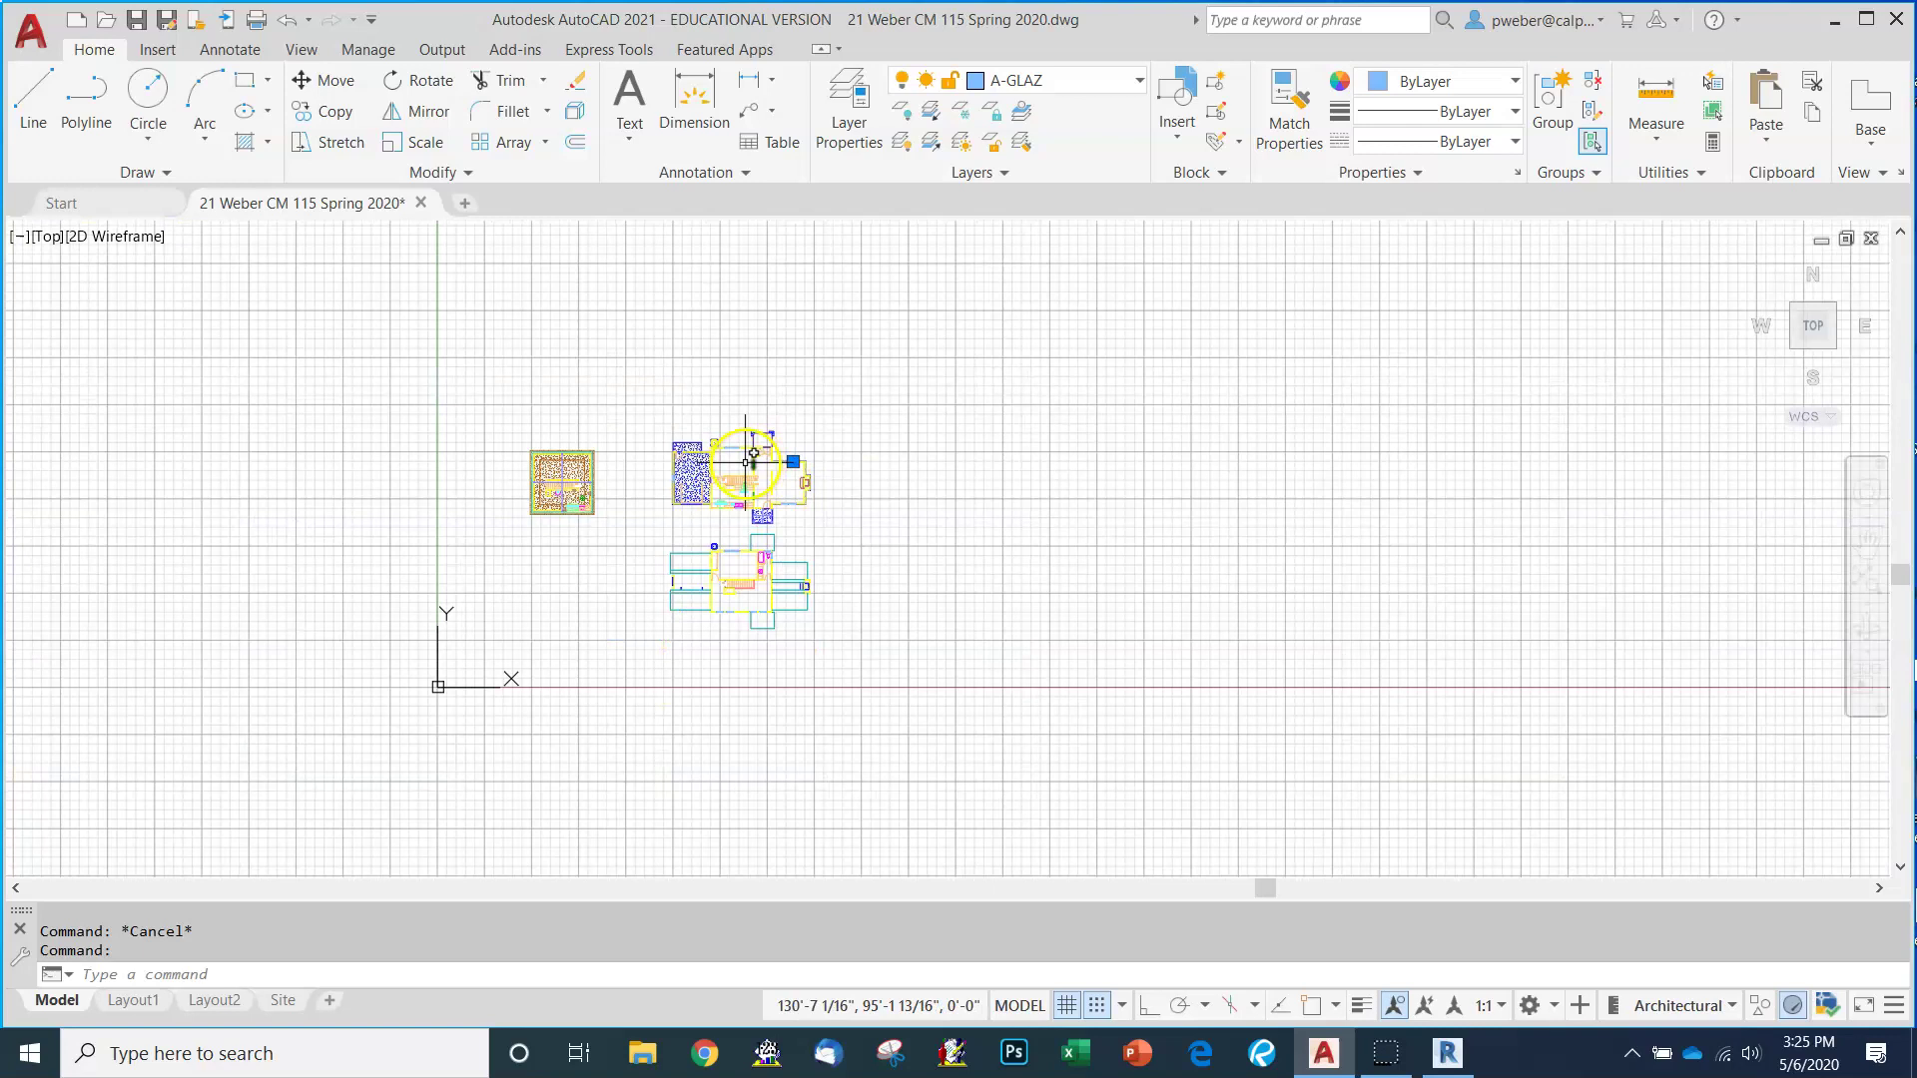
scroll(722, 446, "up", 4)
key("Escape")
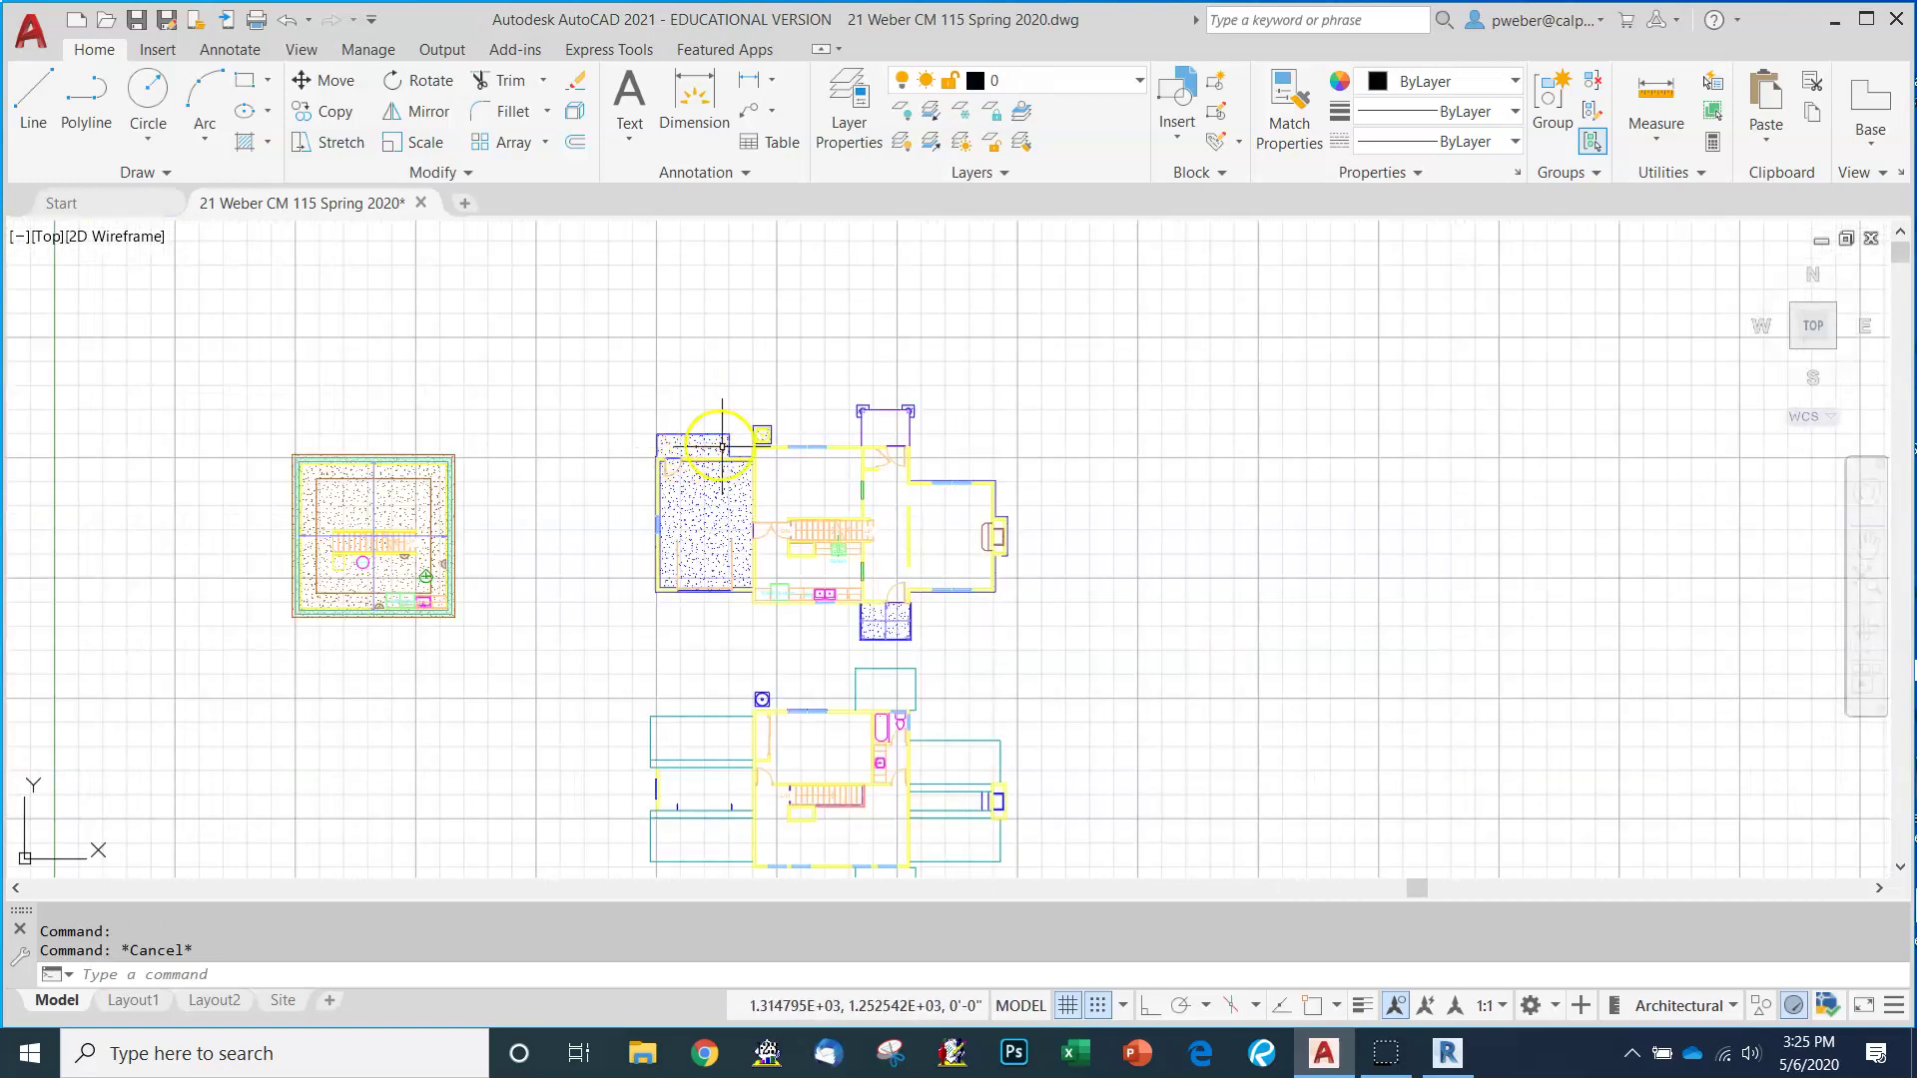
Delete the dotted hatches from the Level 4 plan's garage floor and the small slab above it.
left_click(711, 483)
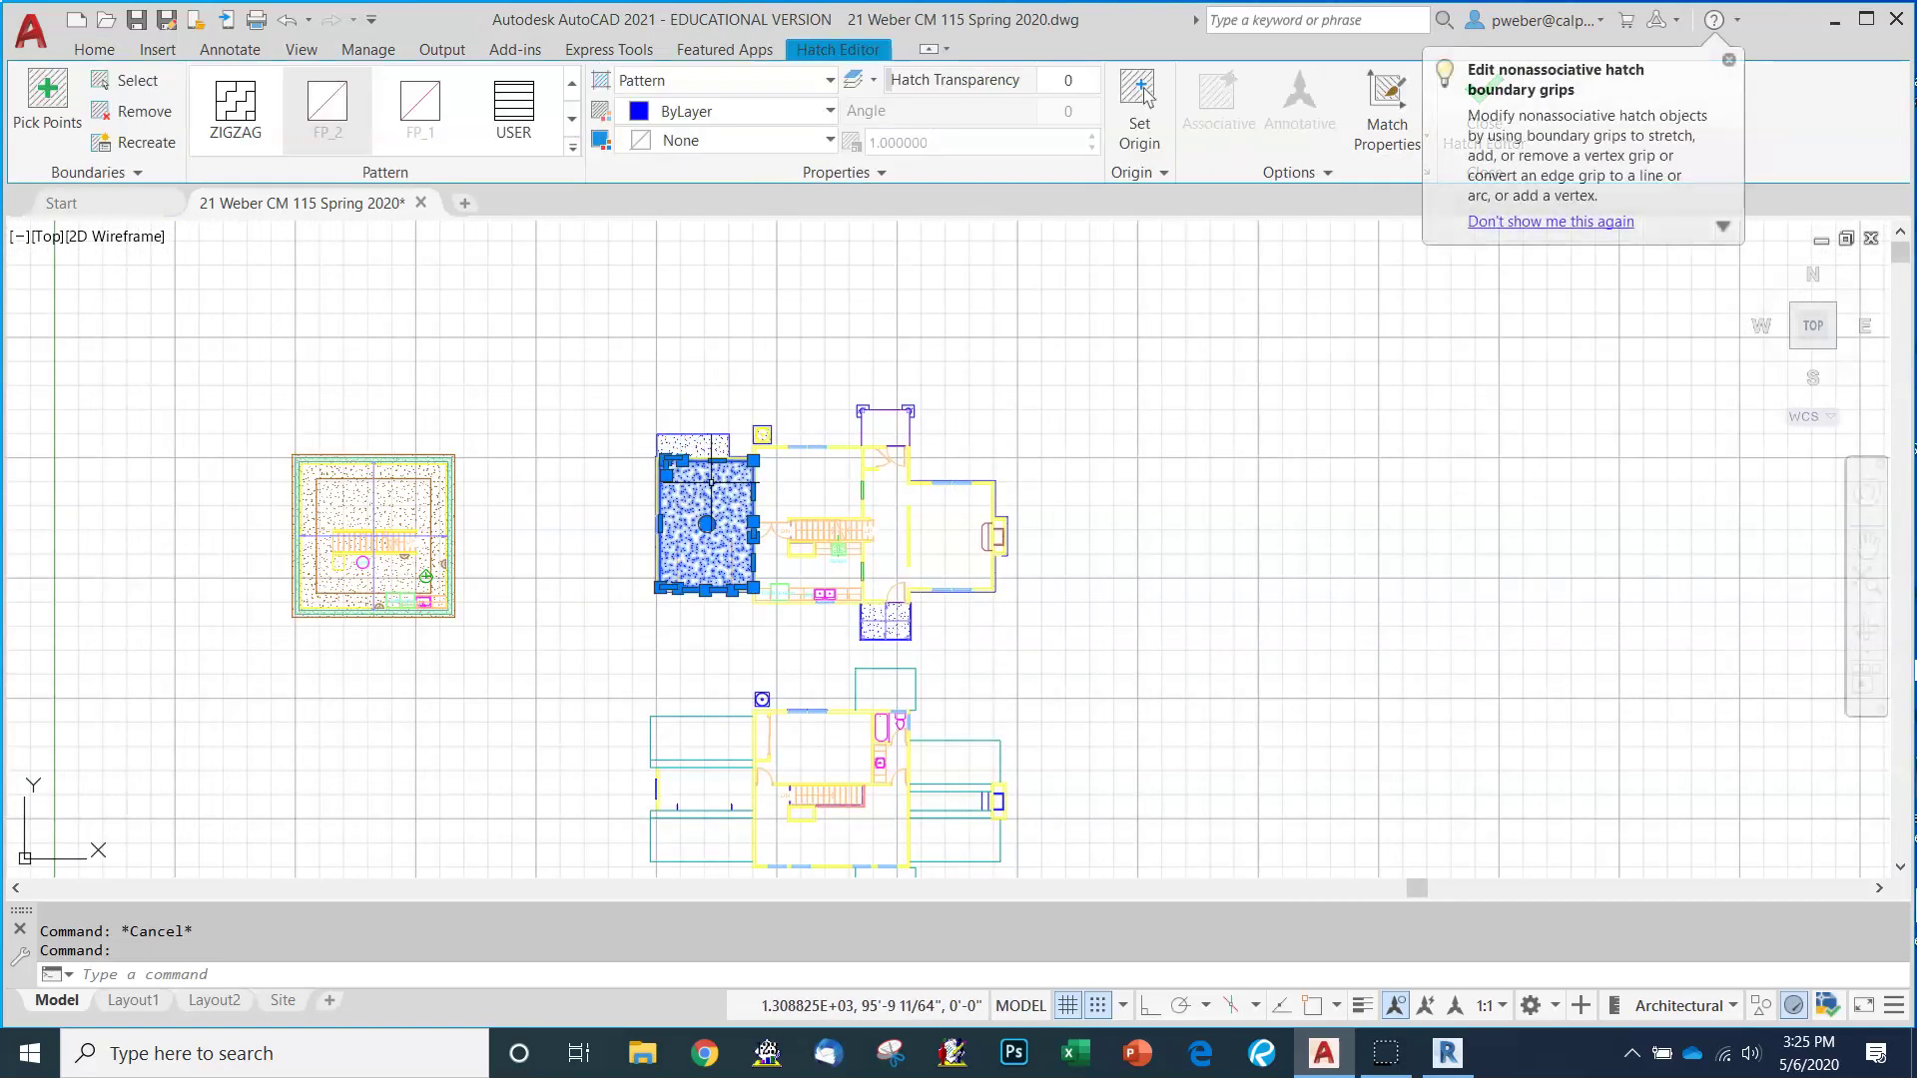
key("Delete")
left_click(711, 452)
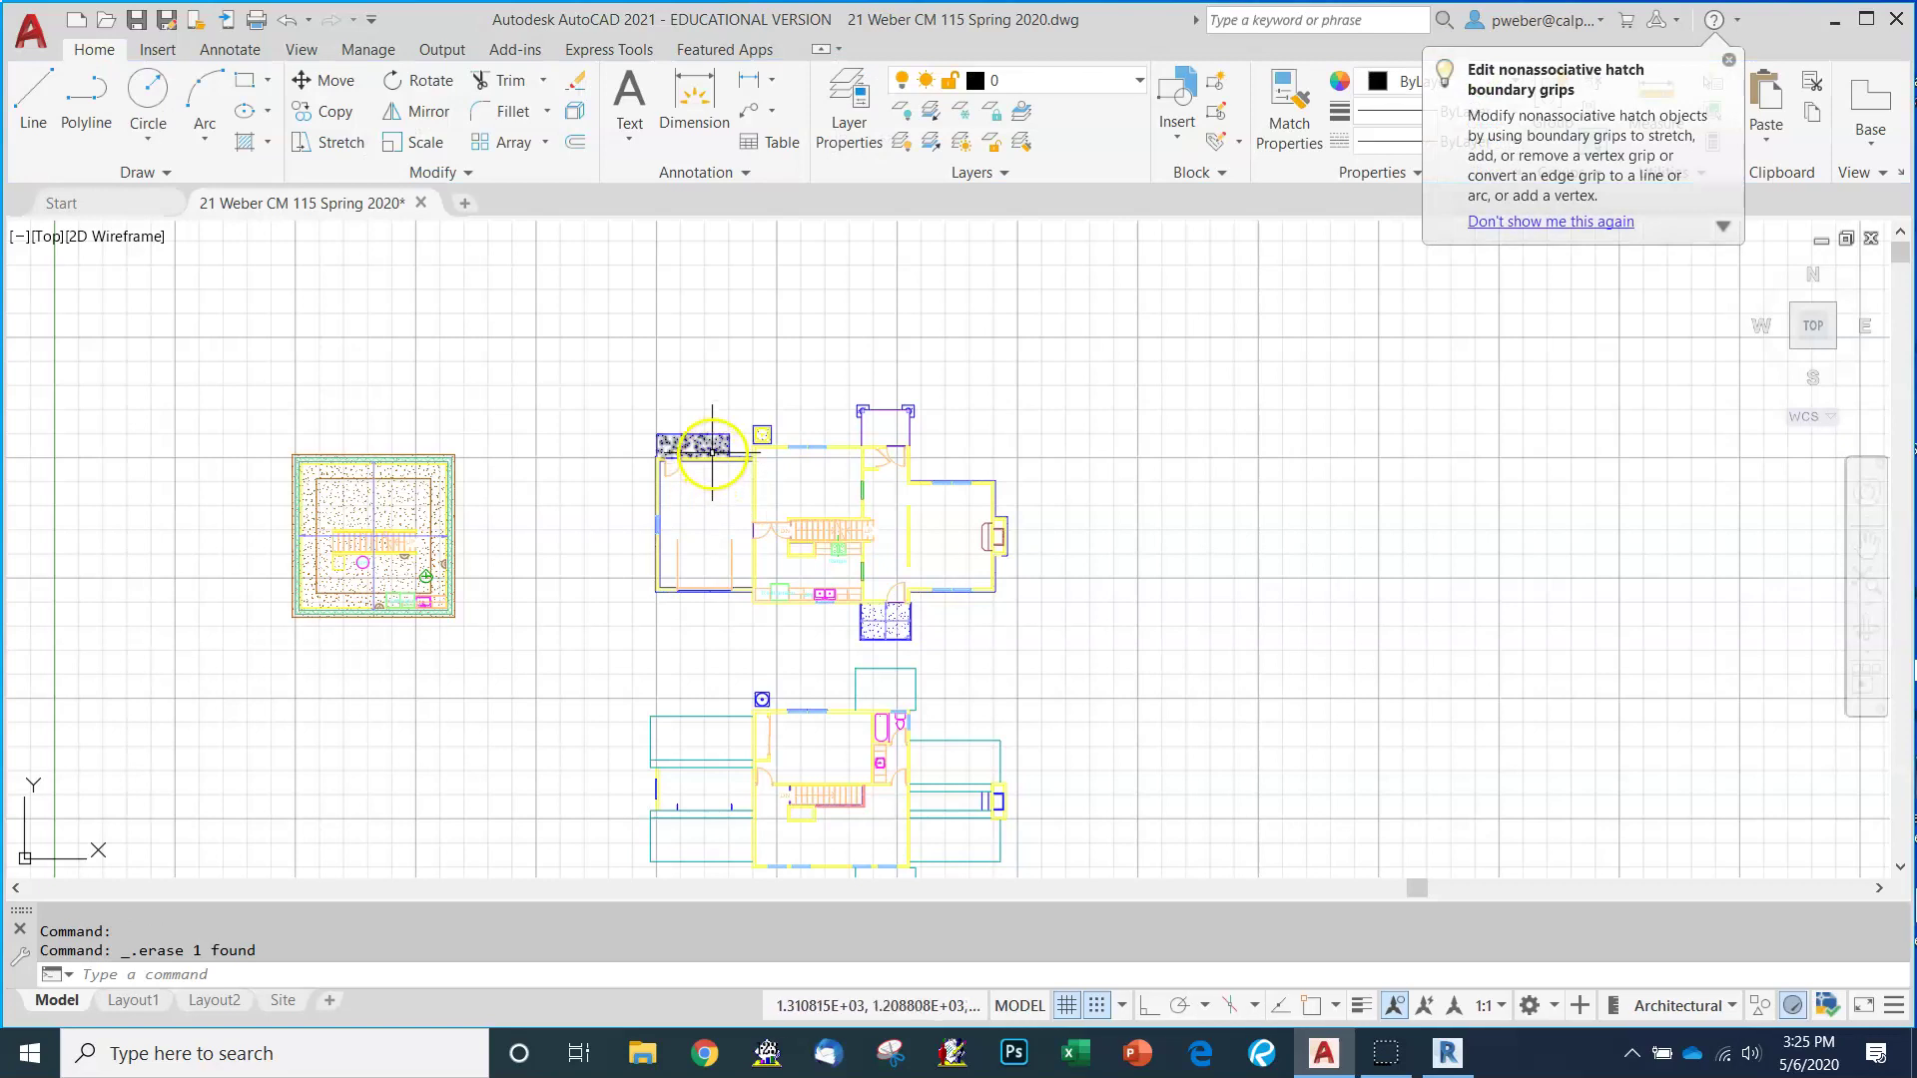
key("Escape")
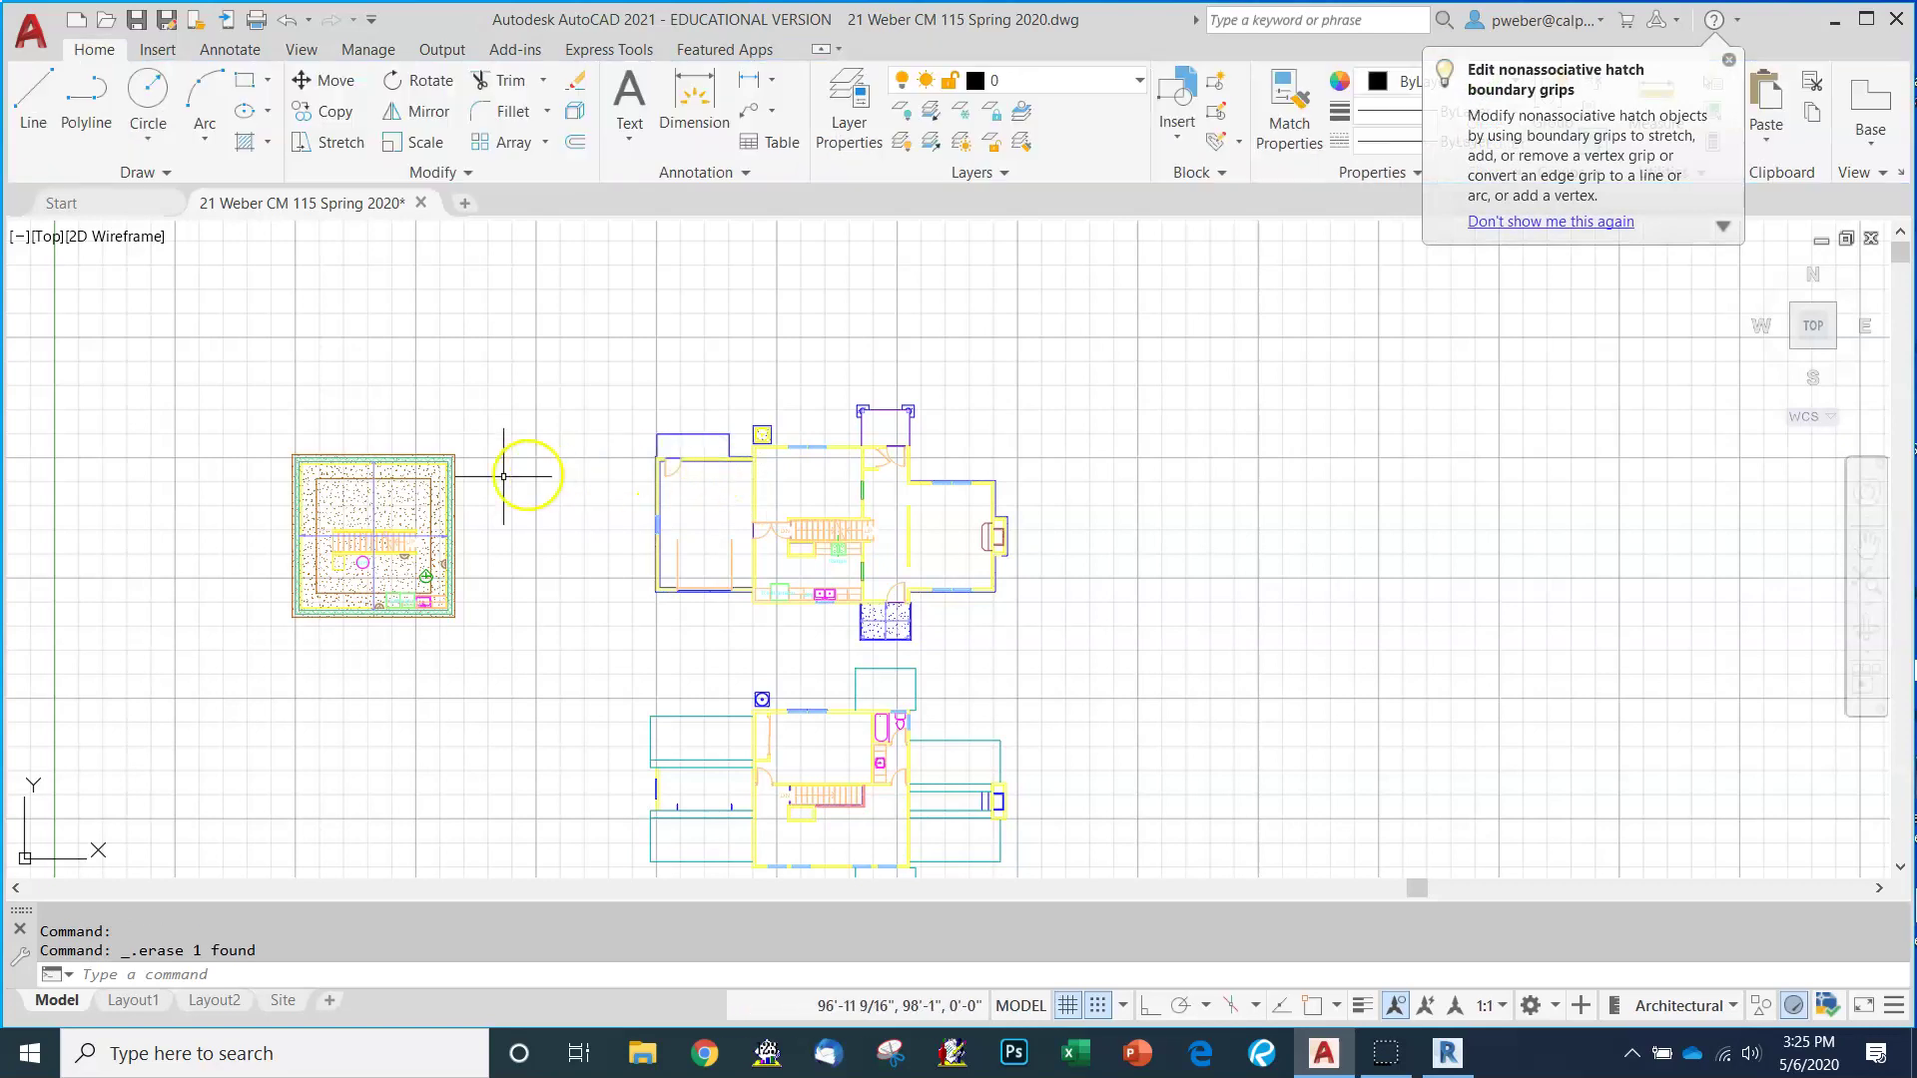
Delete the dotted floor hatch inside the inner rectangle of the Level 2 plan.
left_click(401, 496)
key("Delete")
scroll(474, 431, "down", 2)
left_click(764, 681)
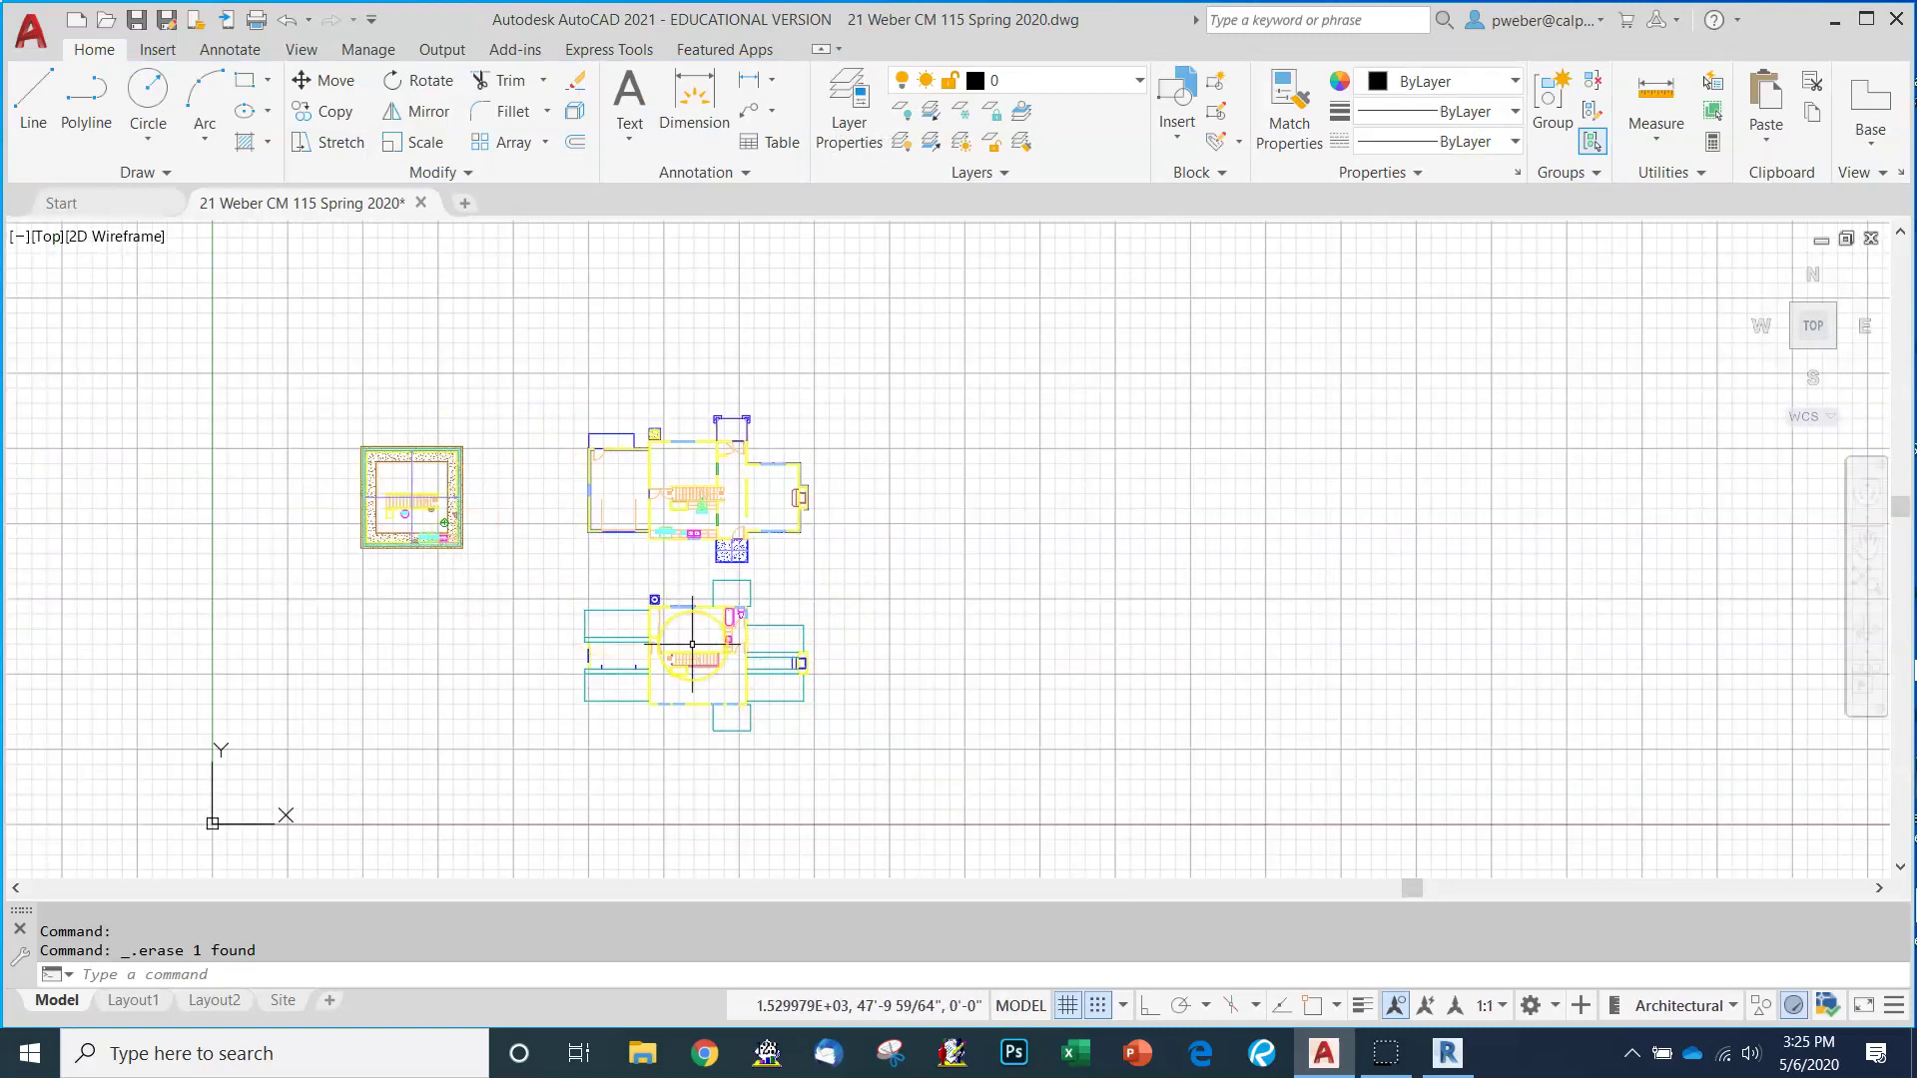
Delete the four dotted hatch strips around the Level 2 plan's inner rectangle and save the drawing.
scroll(343, 407, "up", 1)
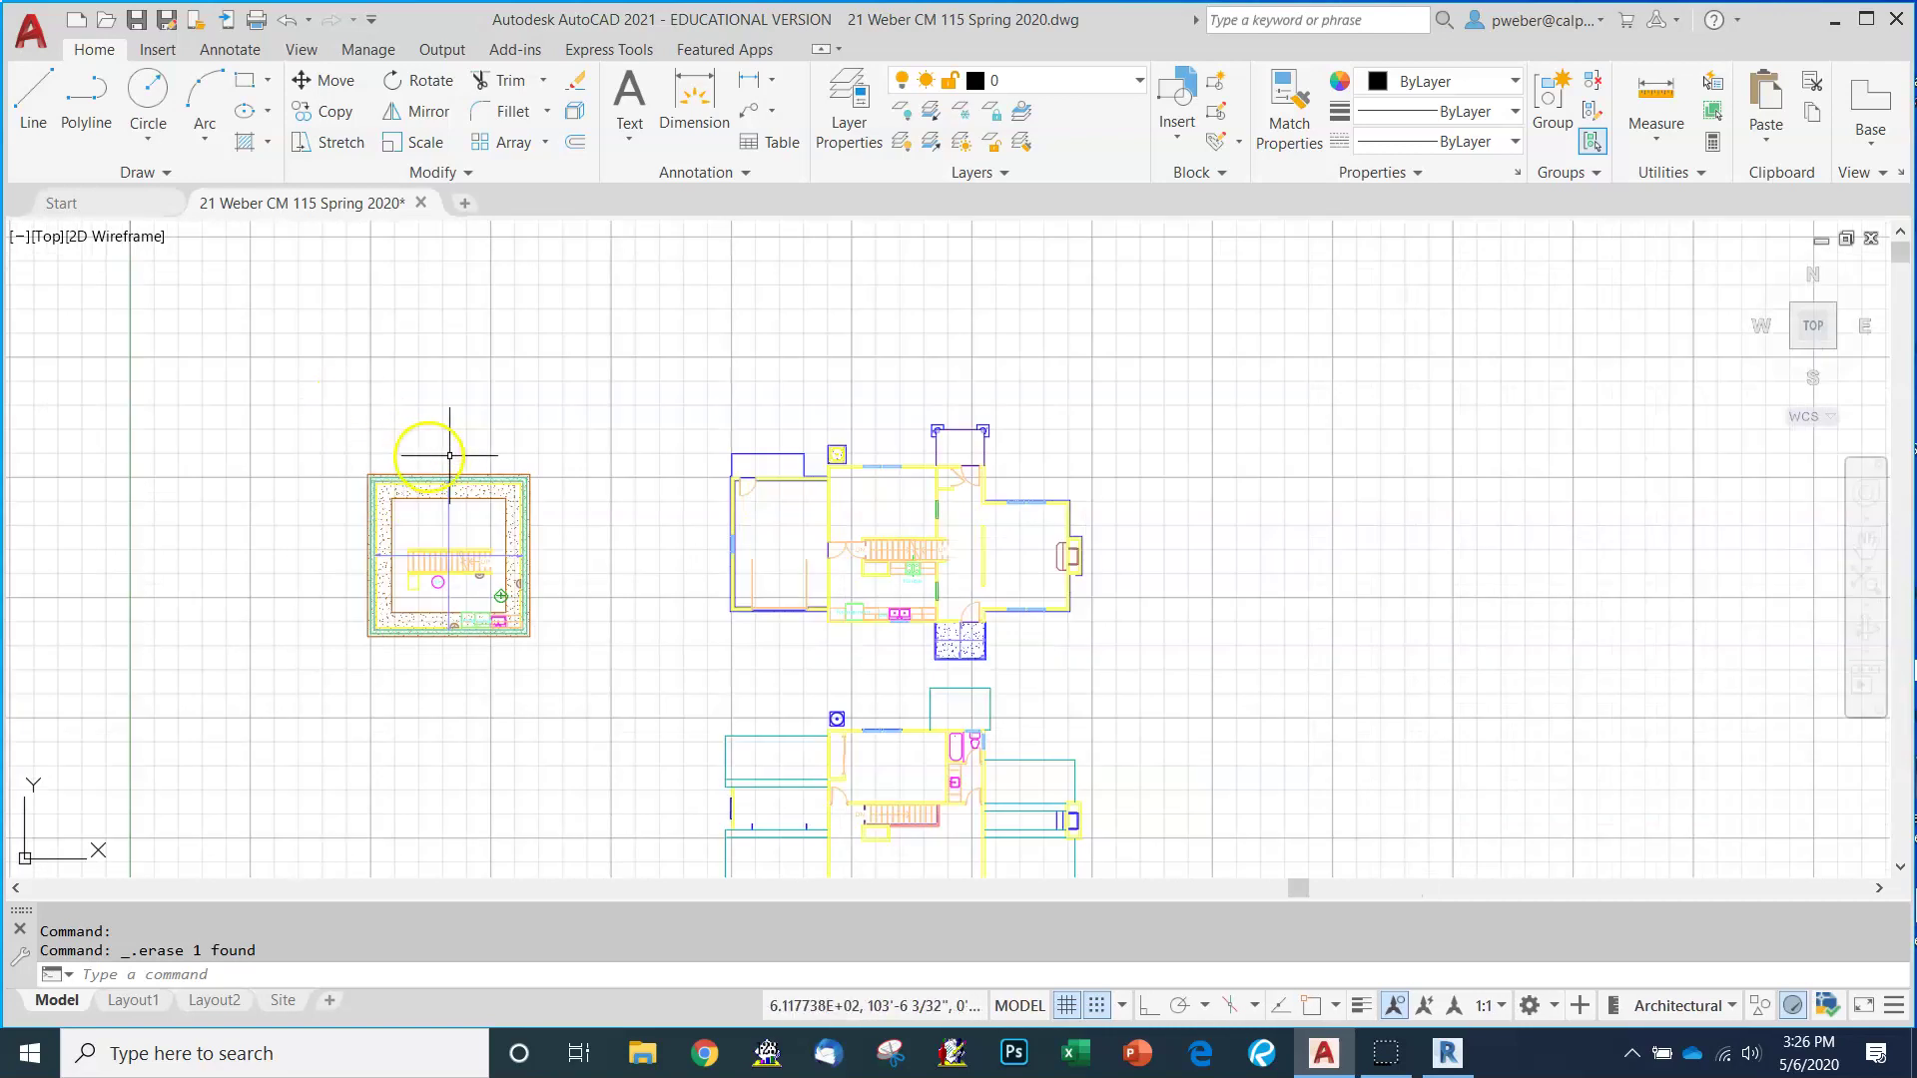
scroll(596, 476, "up", 2)
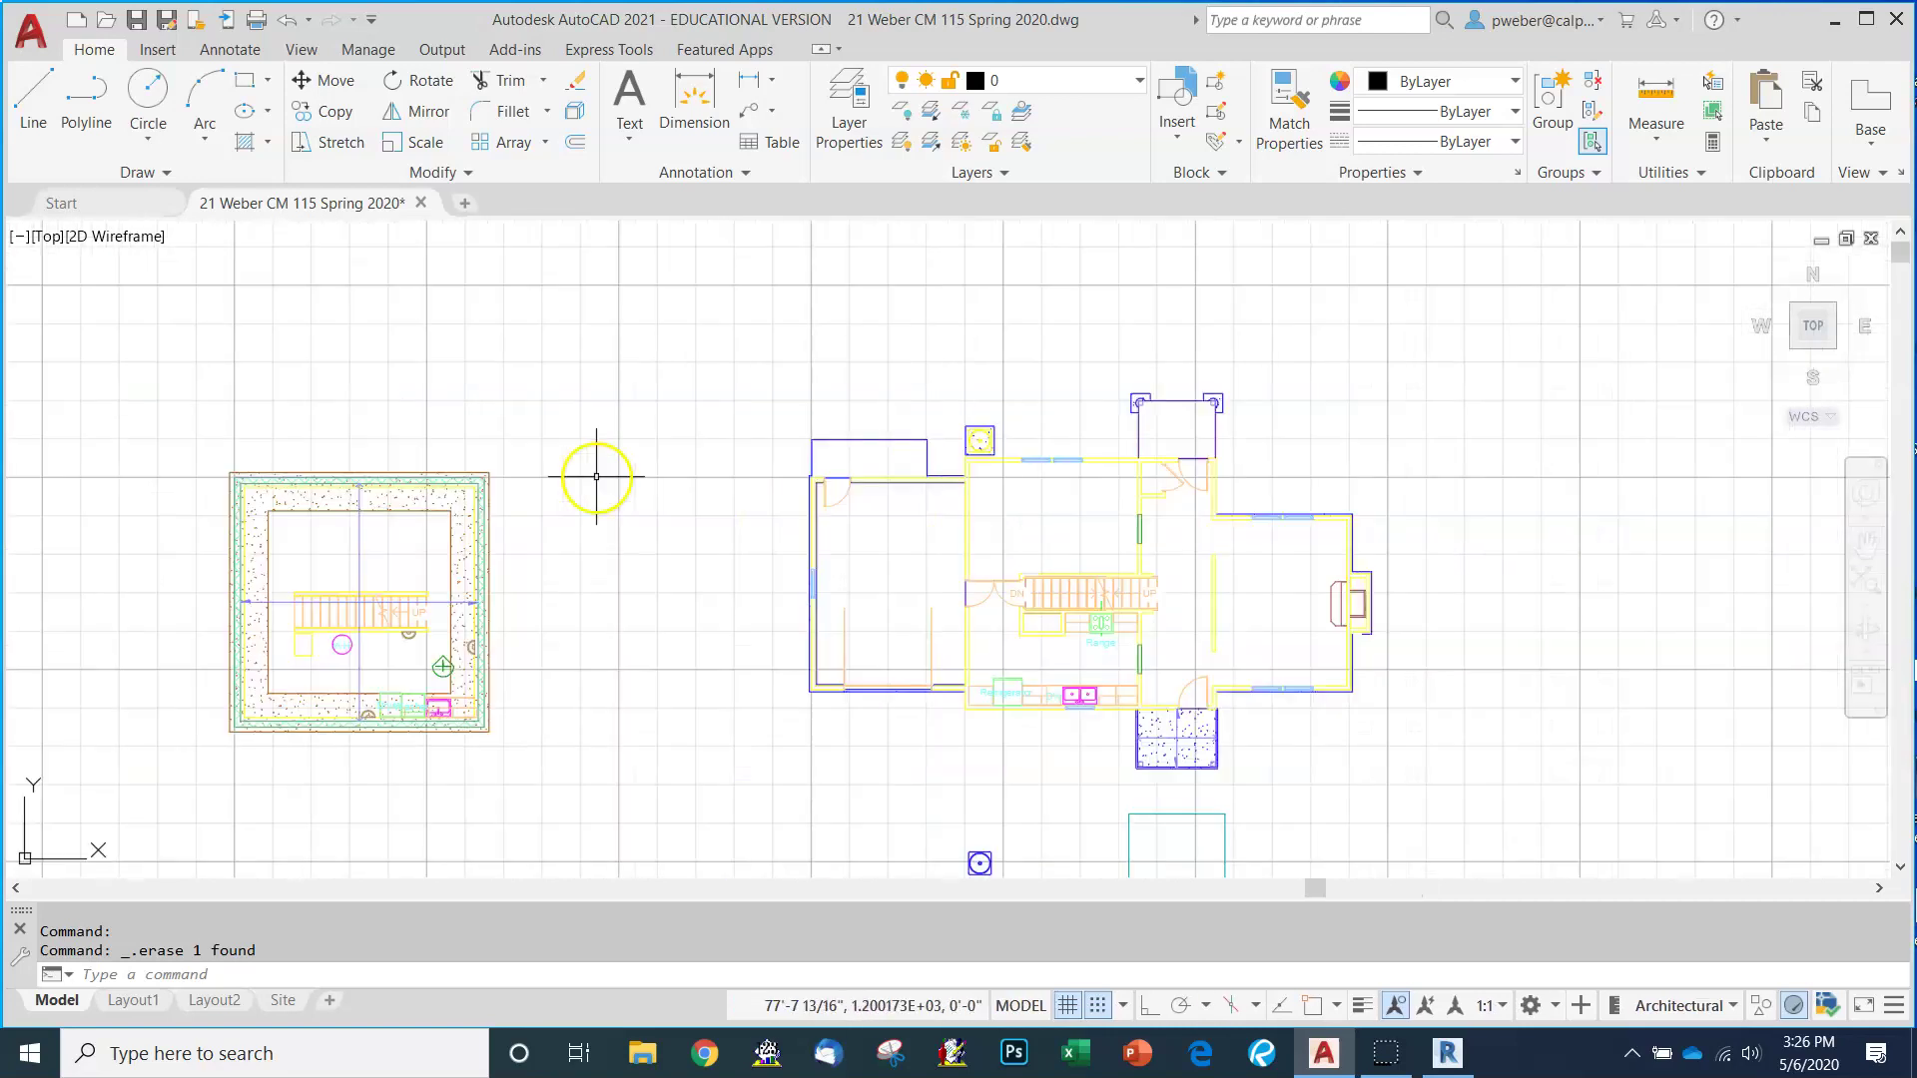
left_click(448, 500)
key("Delete")
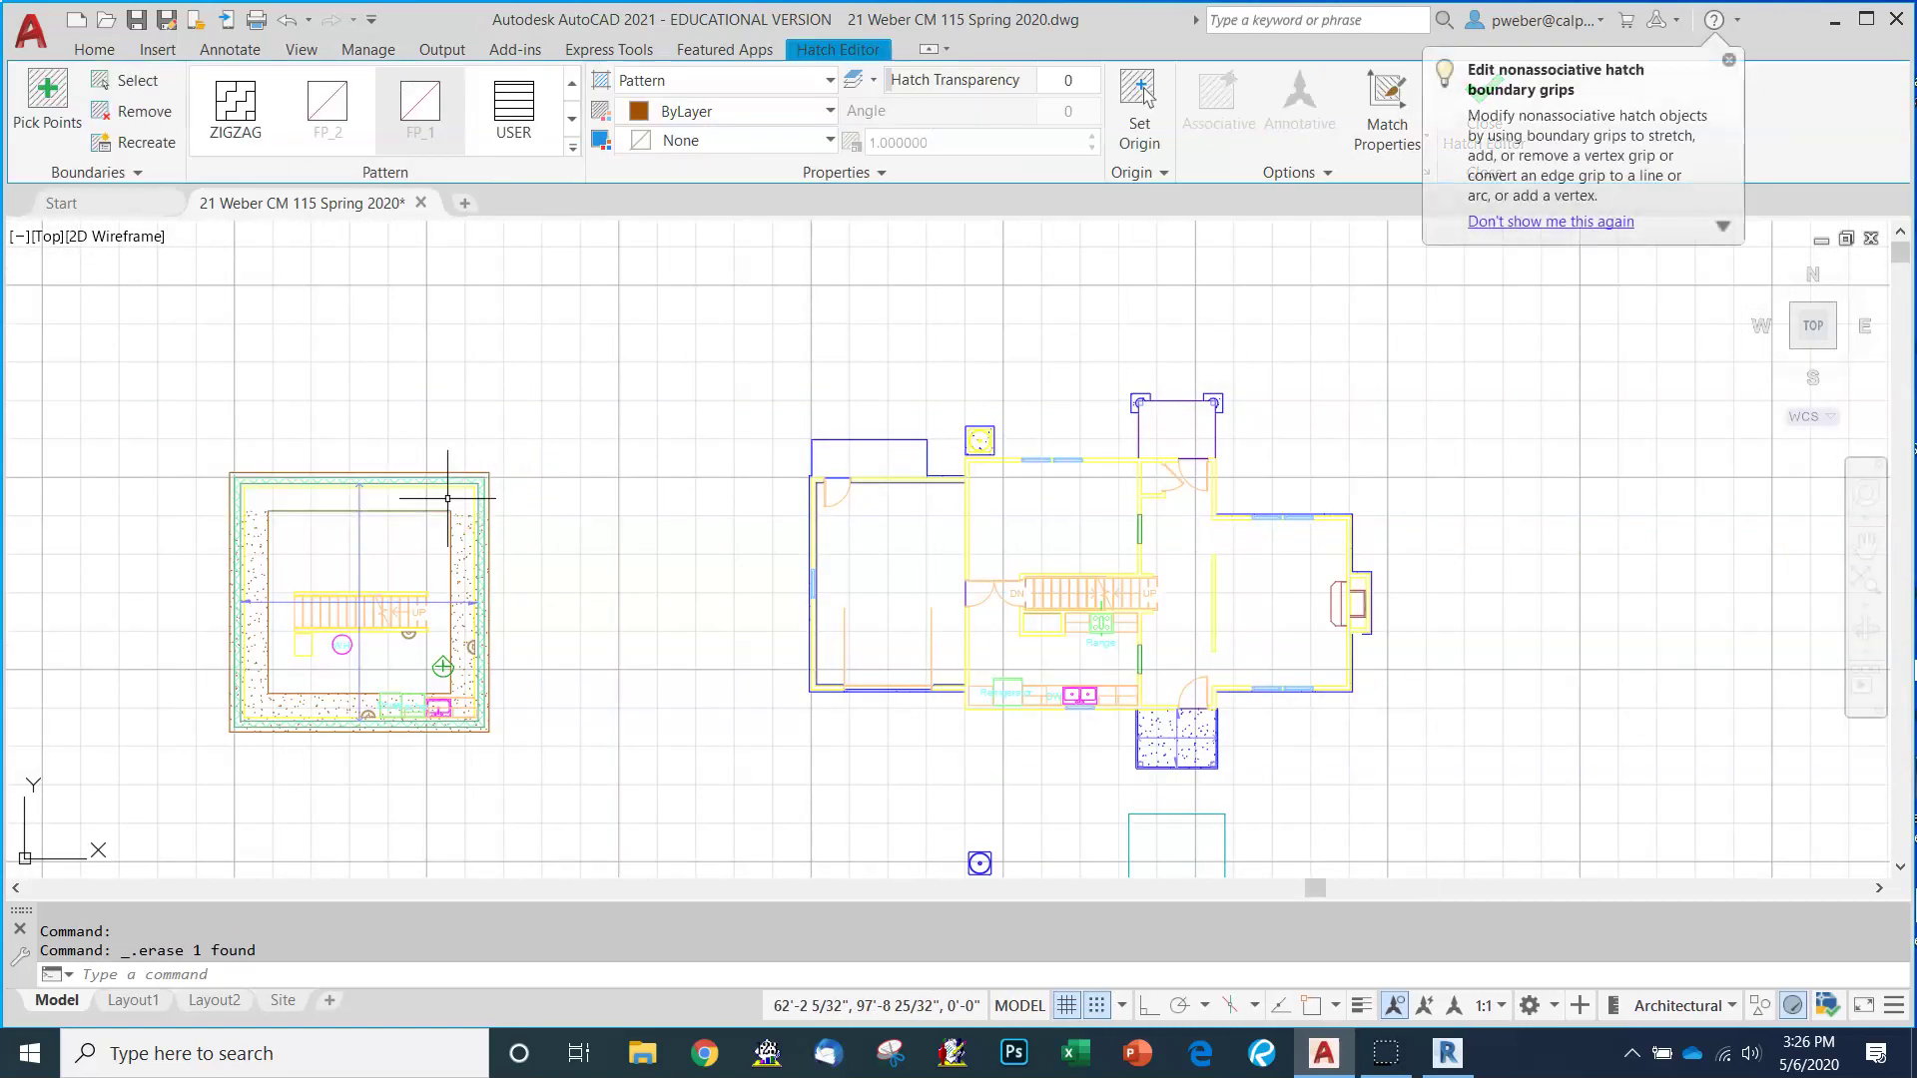
left_click(460, 521)
left_click(459, 522)
key("Delete")
left_click(291, 711)
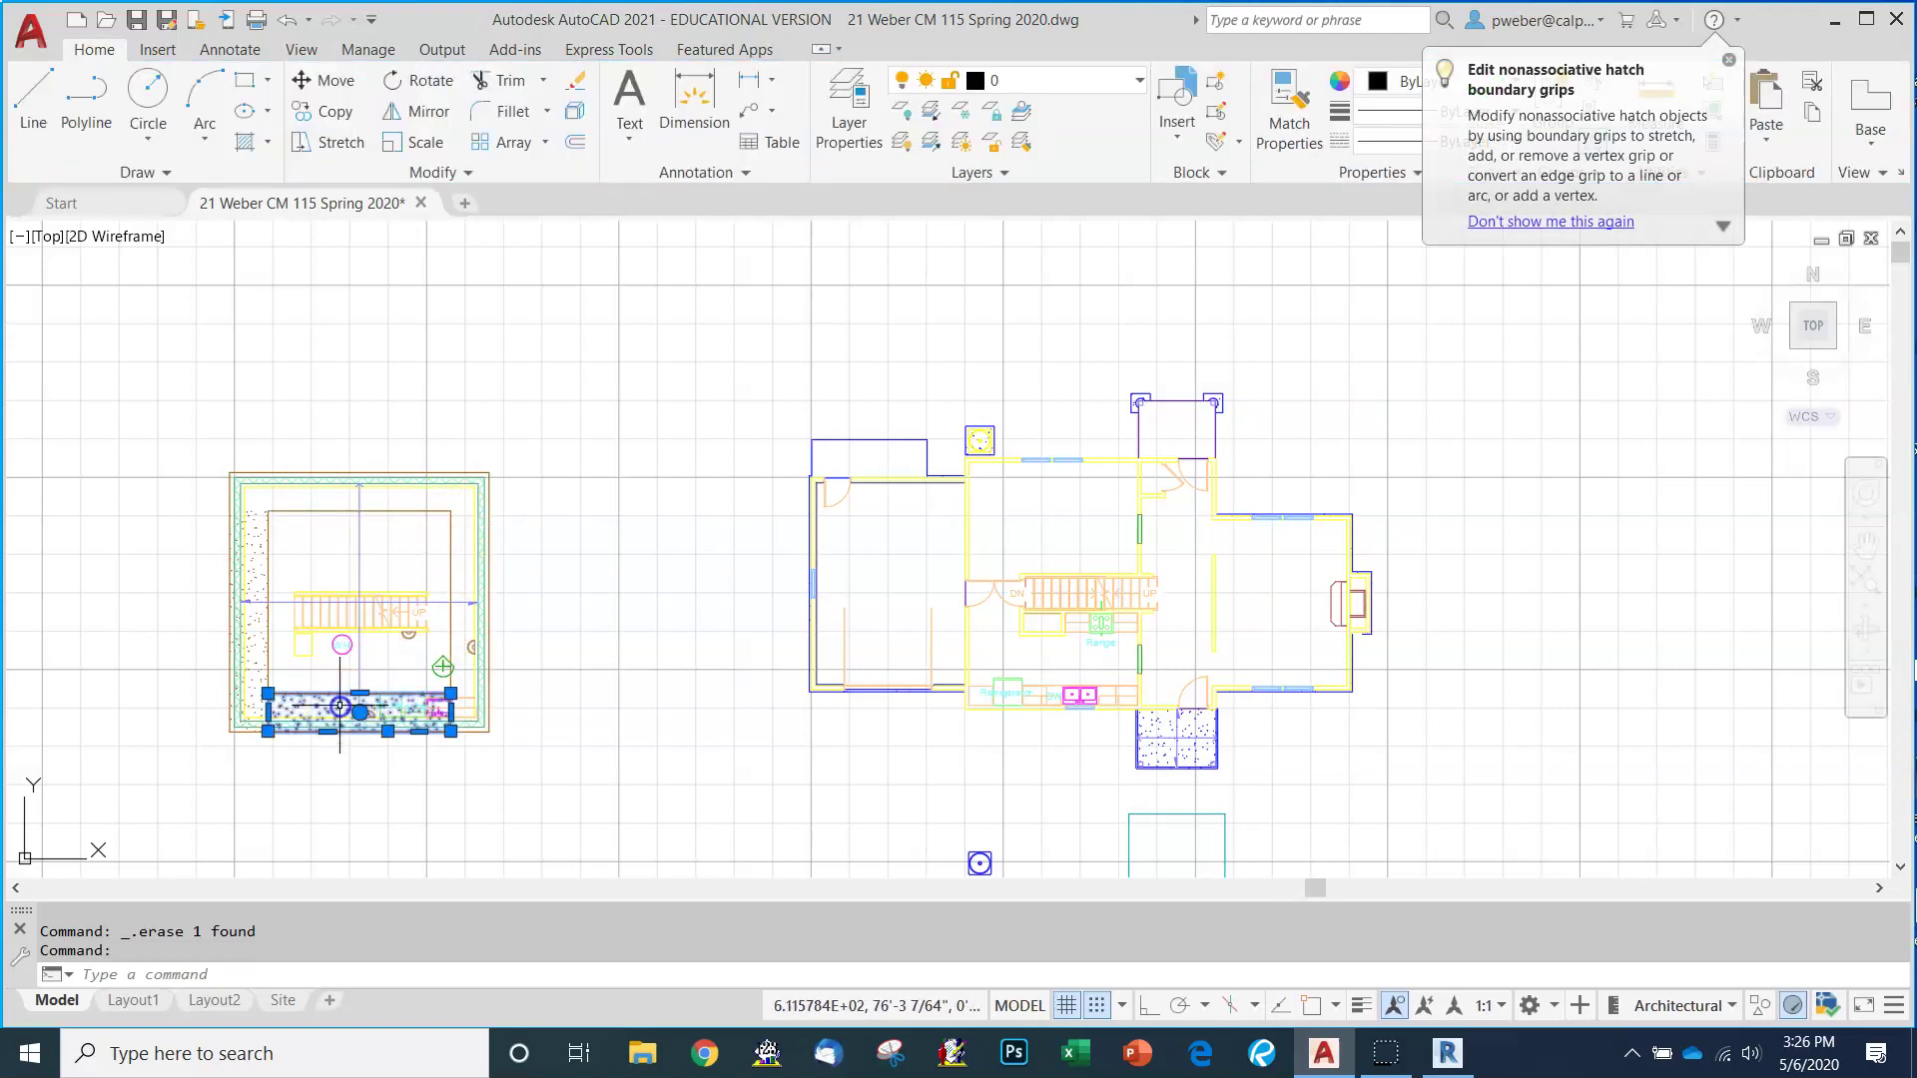
key("Delete")
left_click(259, 671)
key("Delete")
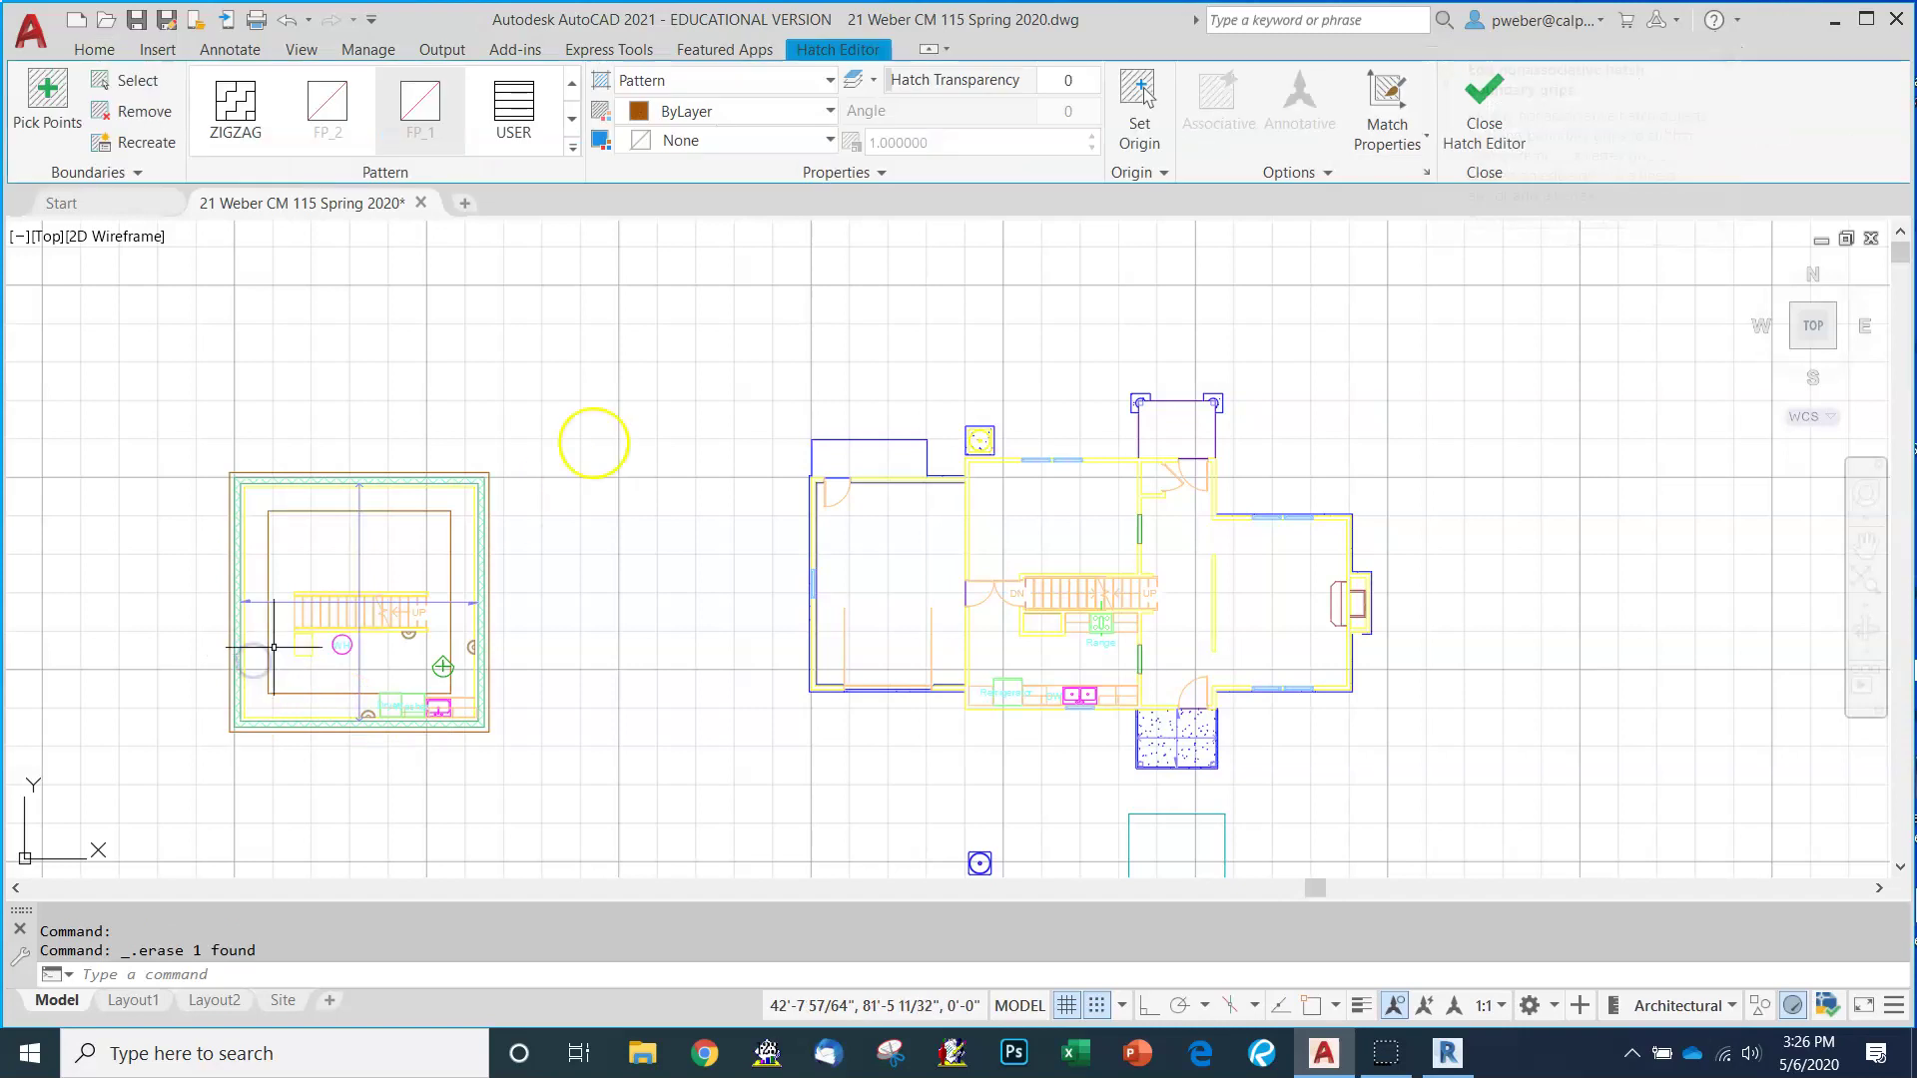
left_click(136, 19)
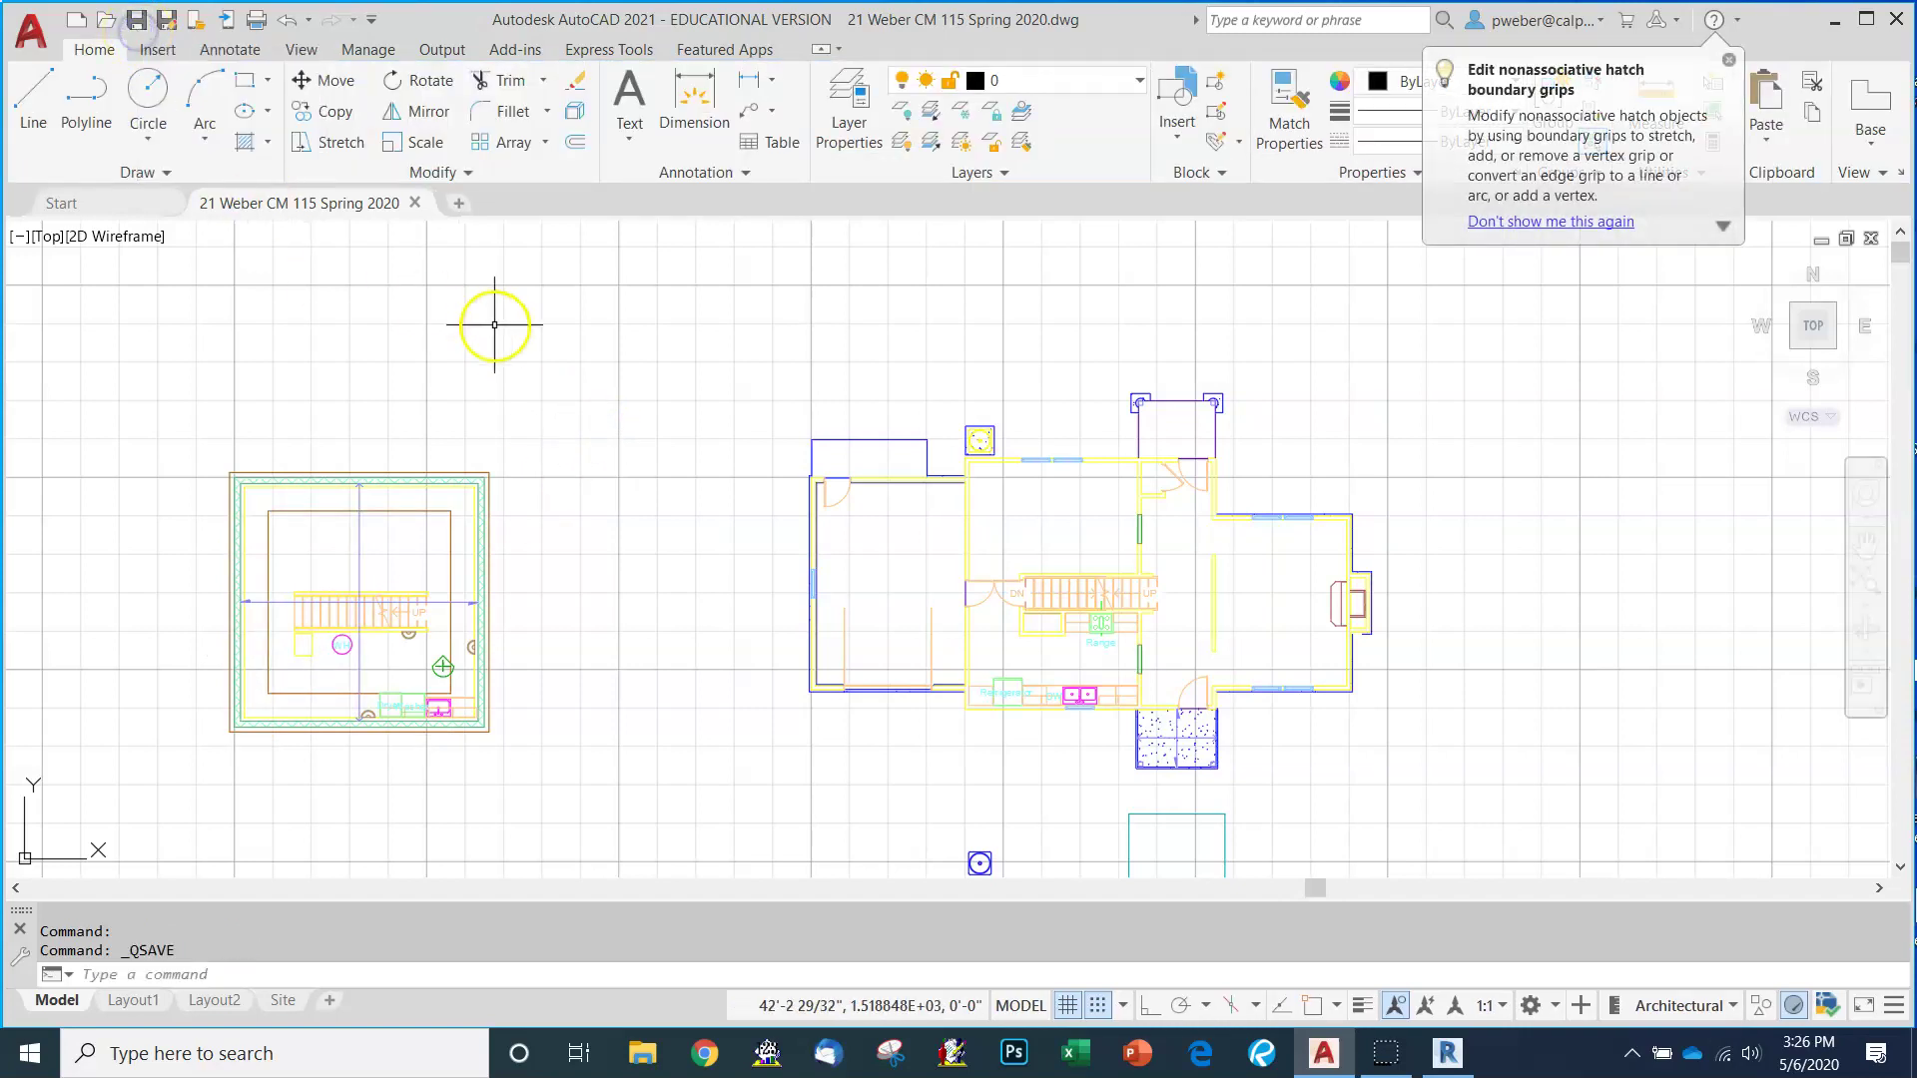
Open the layer properties and review the drawing's full layer list with its colors, linetypes and lineweights.
scroll(494, 325, "down", 2)
scroll(494, 325, "down", 2)
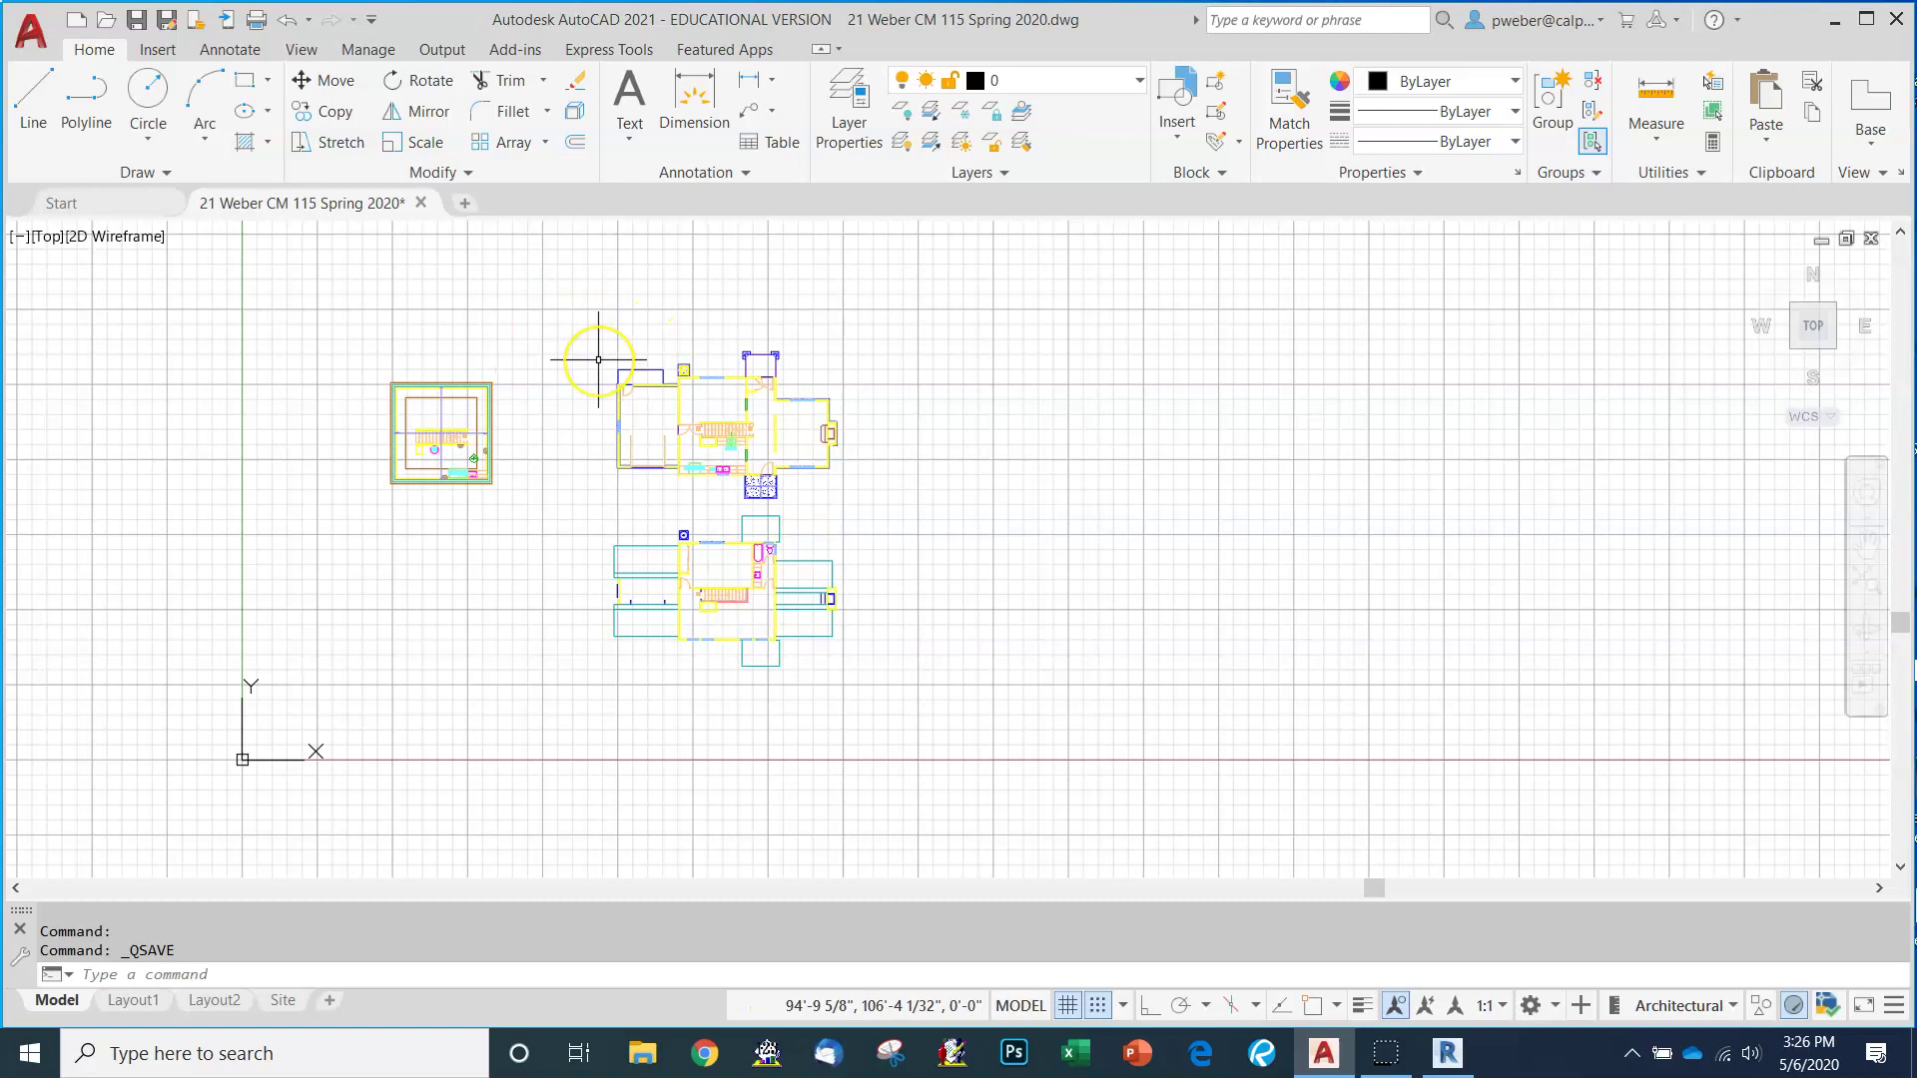
scroll(598, 360, "up", 2)
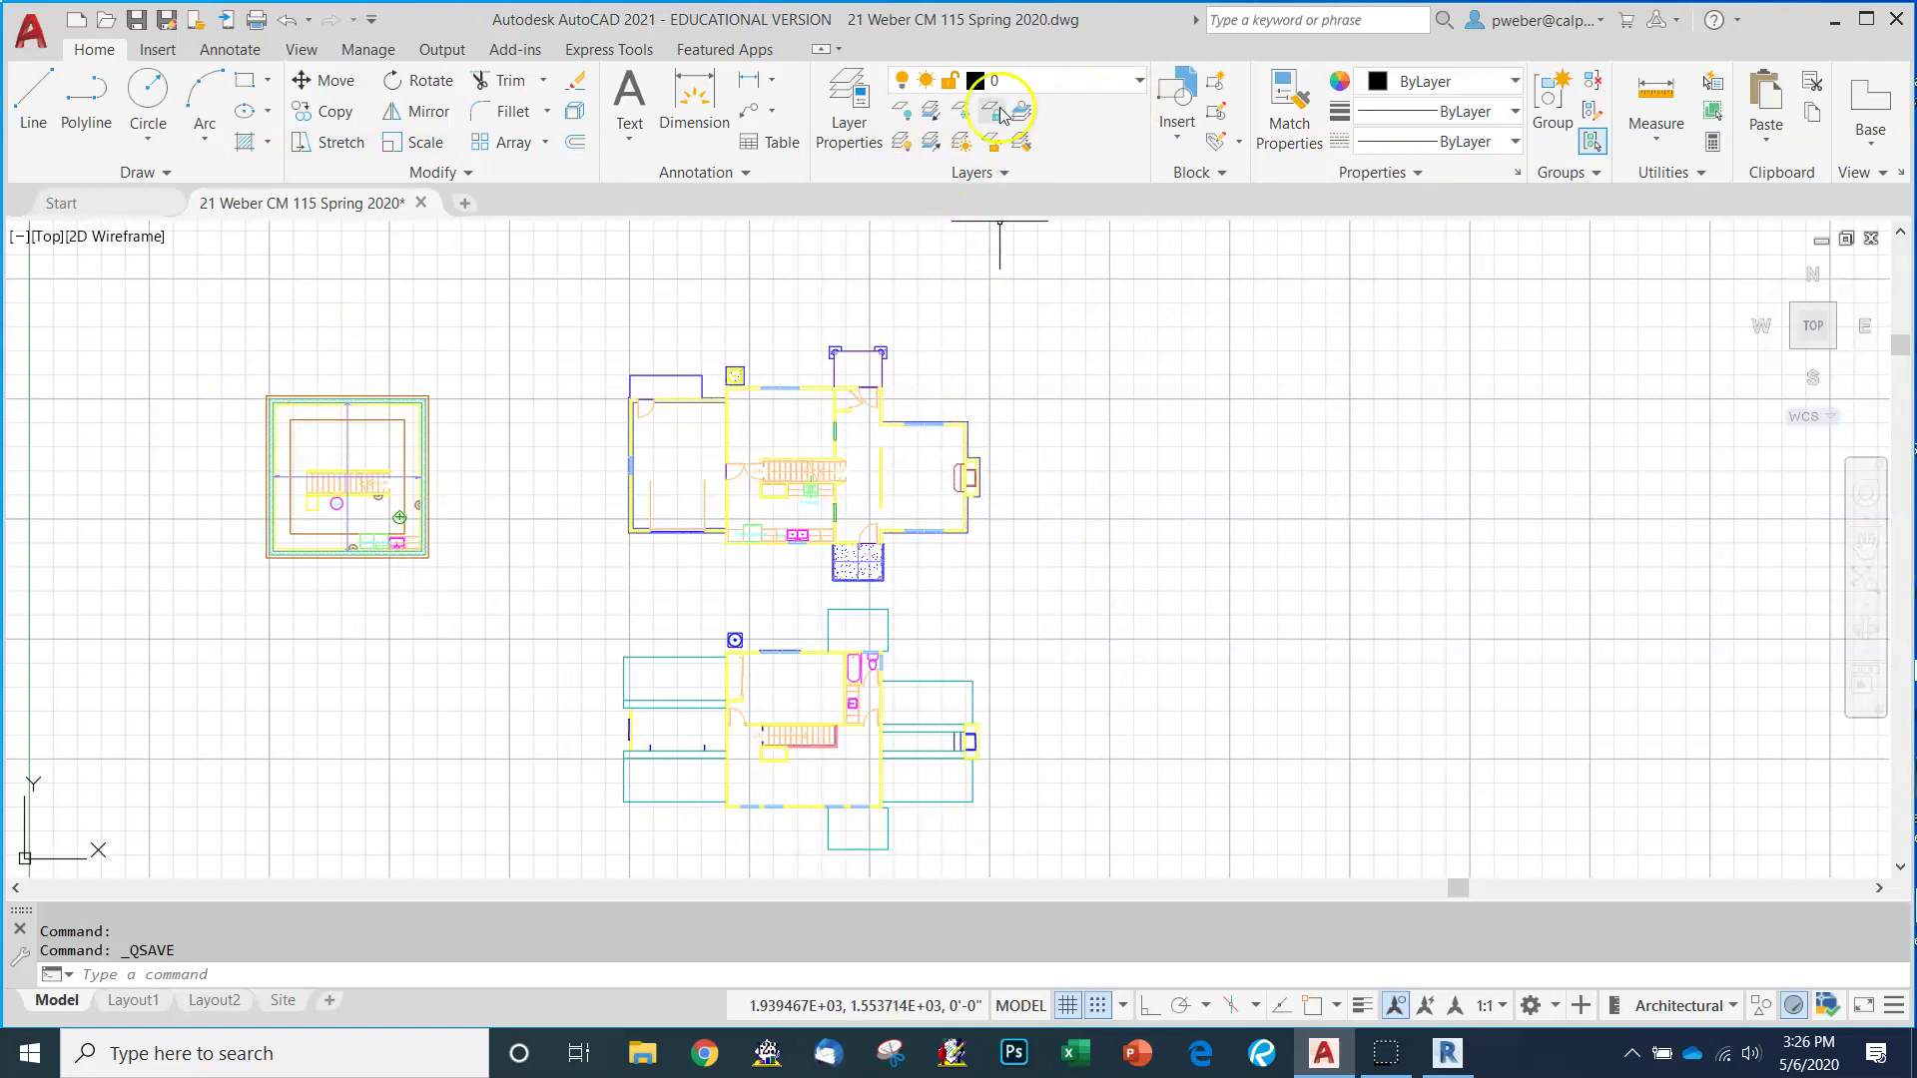
left_click(865, 110)
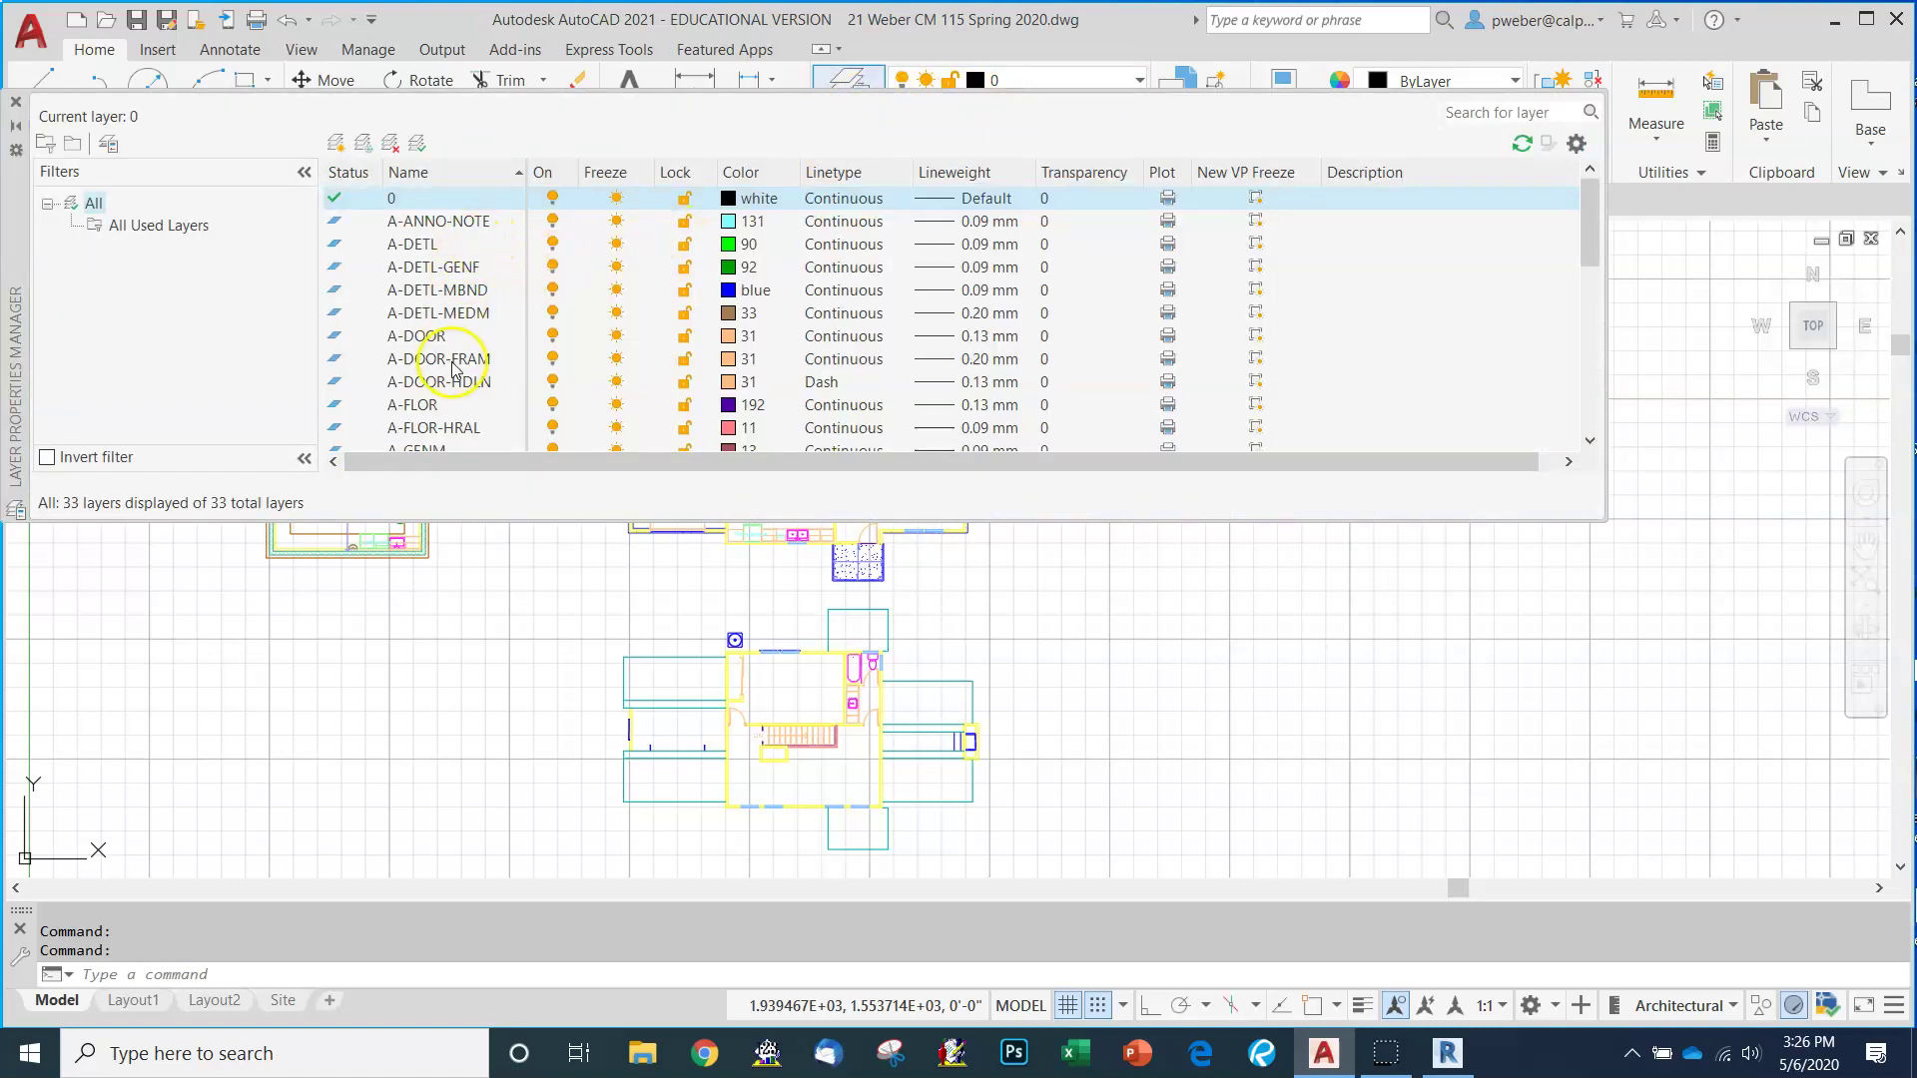
scroll(452, 369, "down", 6)
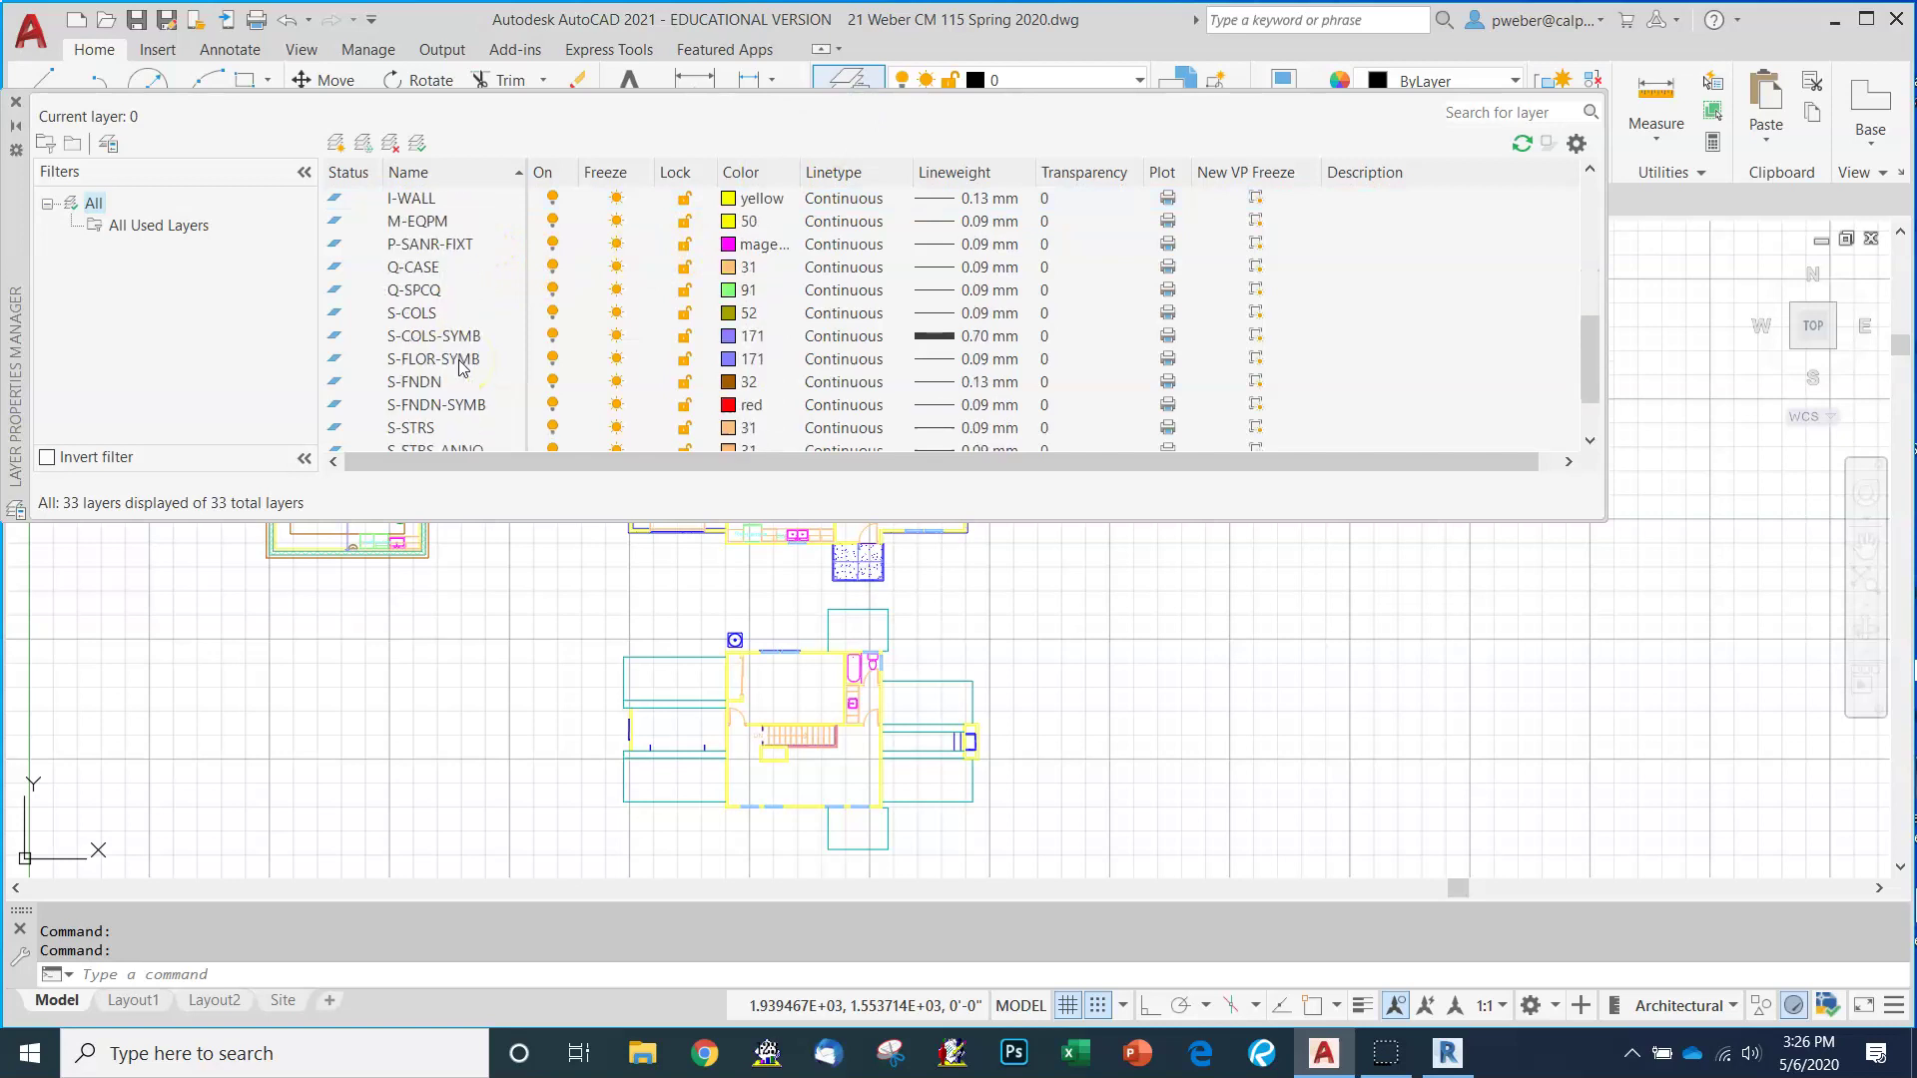
scroll(462, 368, "down", 2)
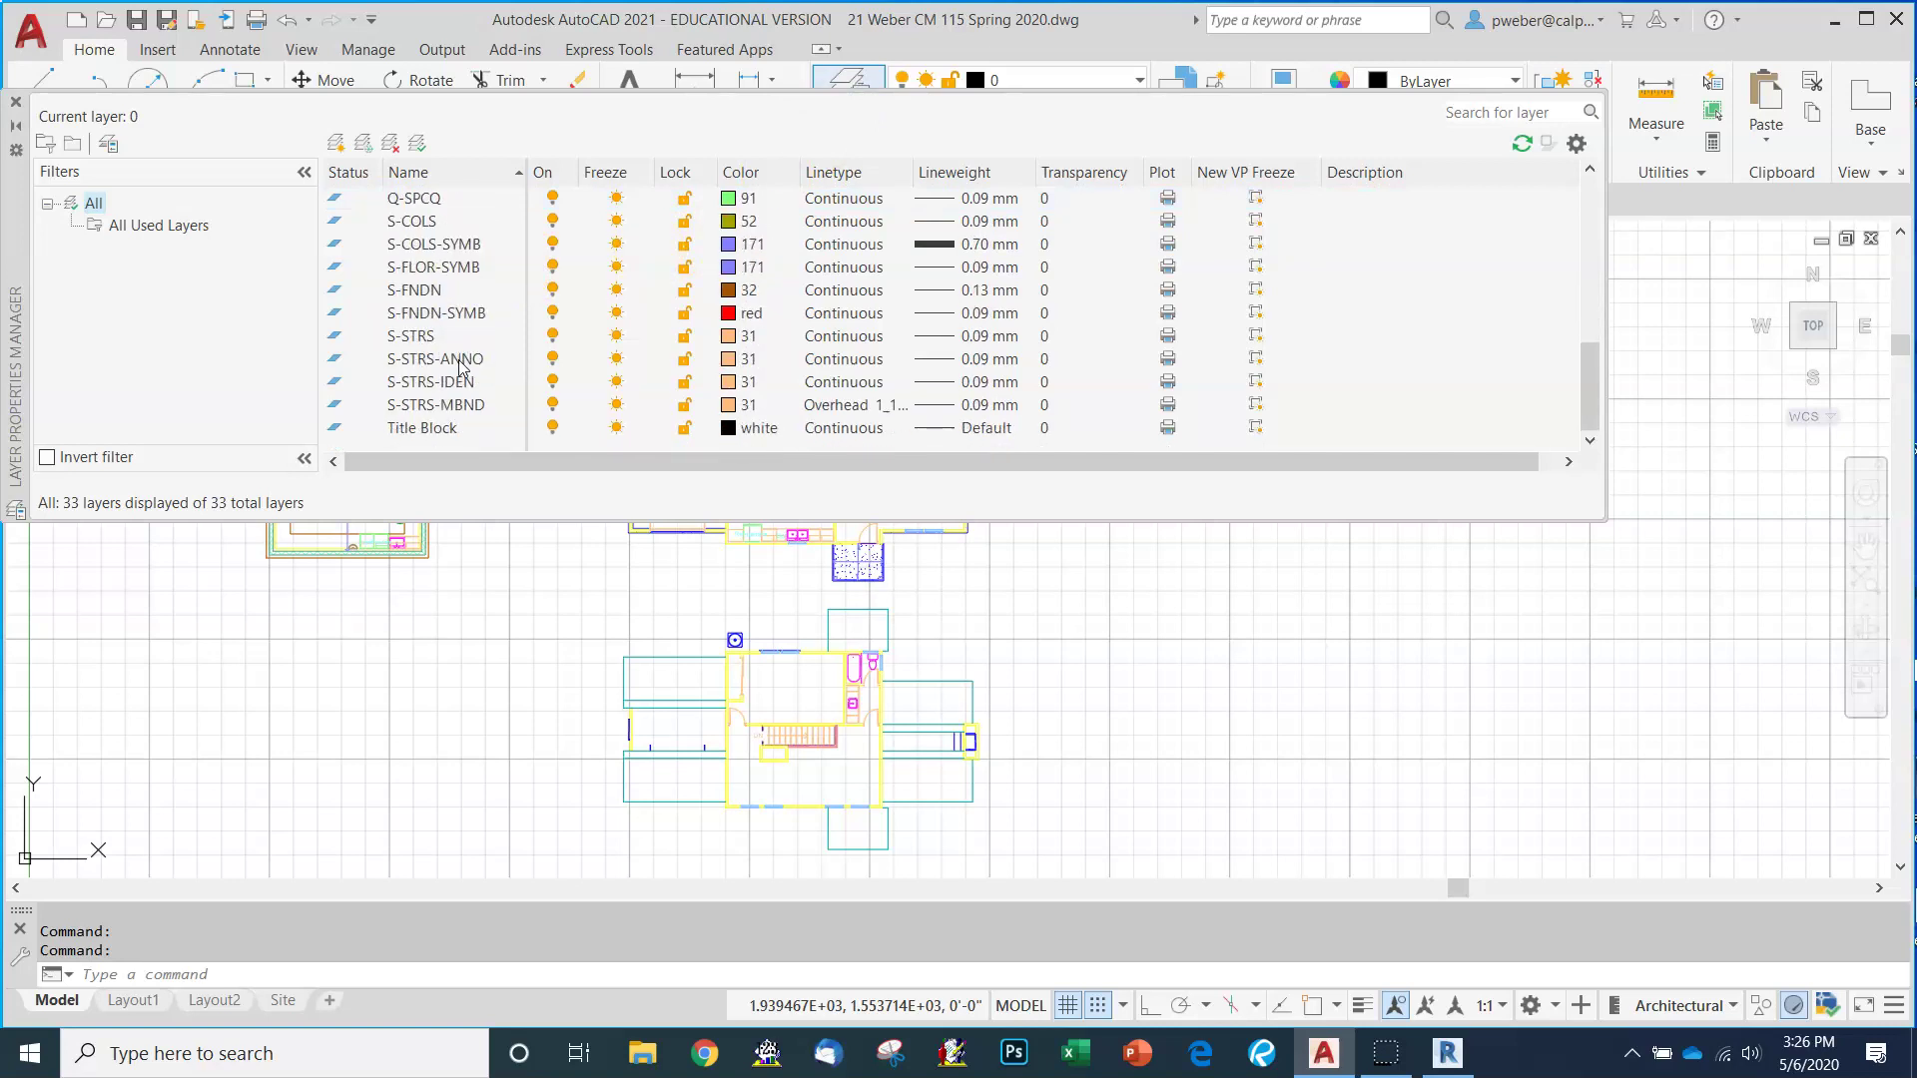
scroll(430, 380, "up", 2)
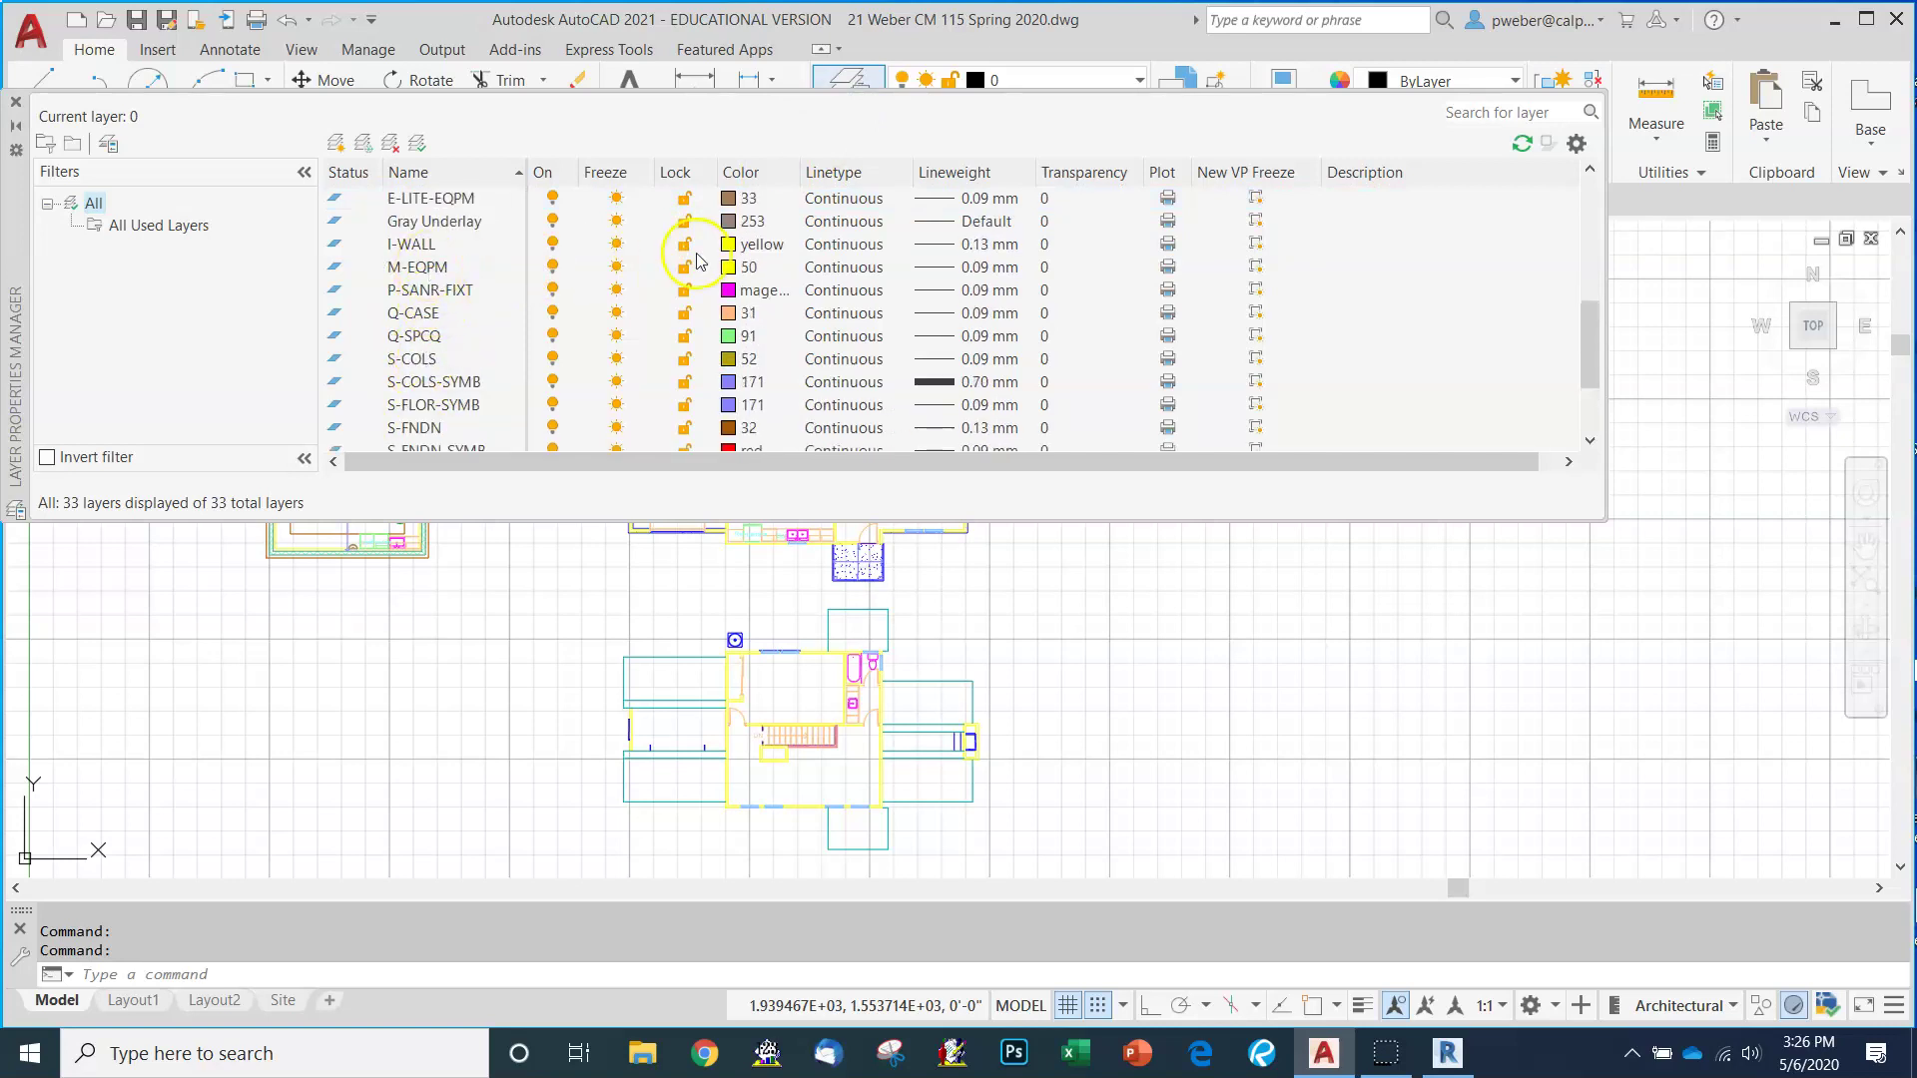
scroll(499, 354, "down", 2)
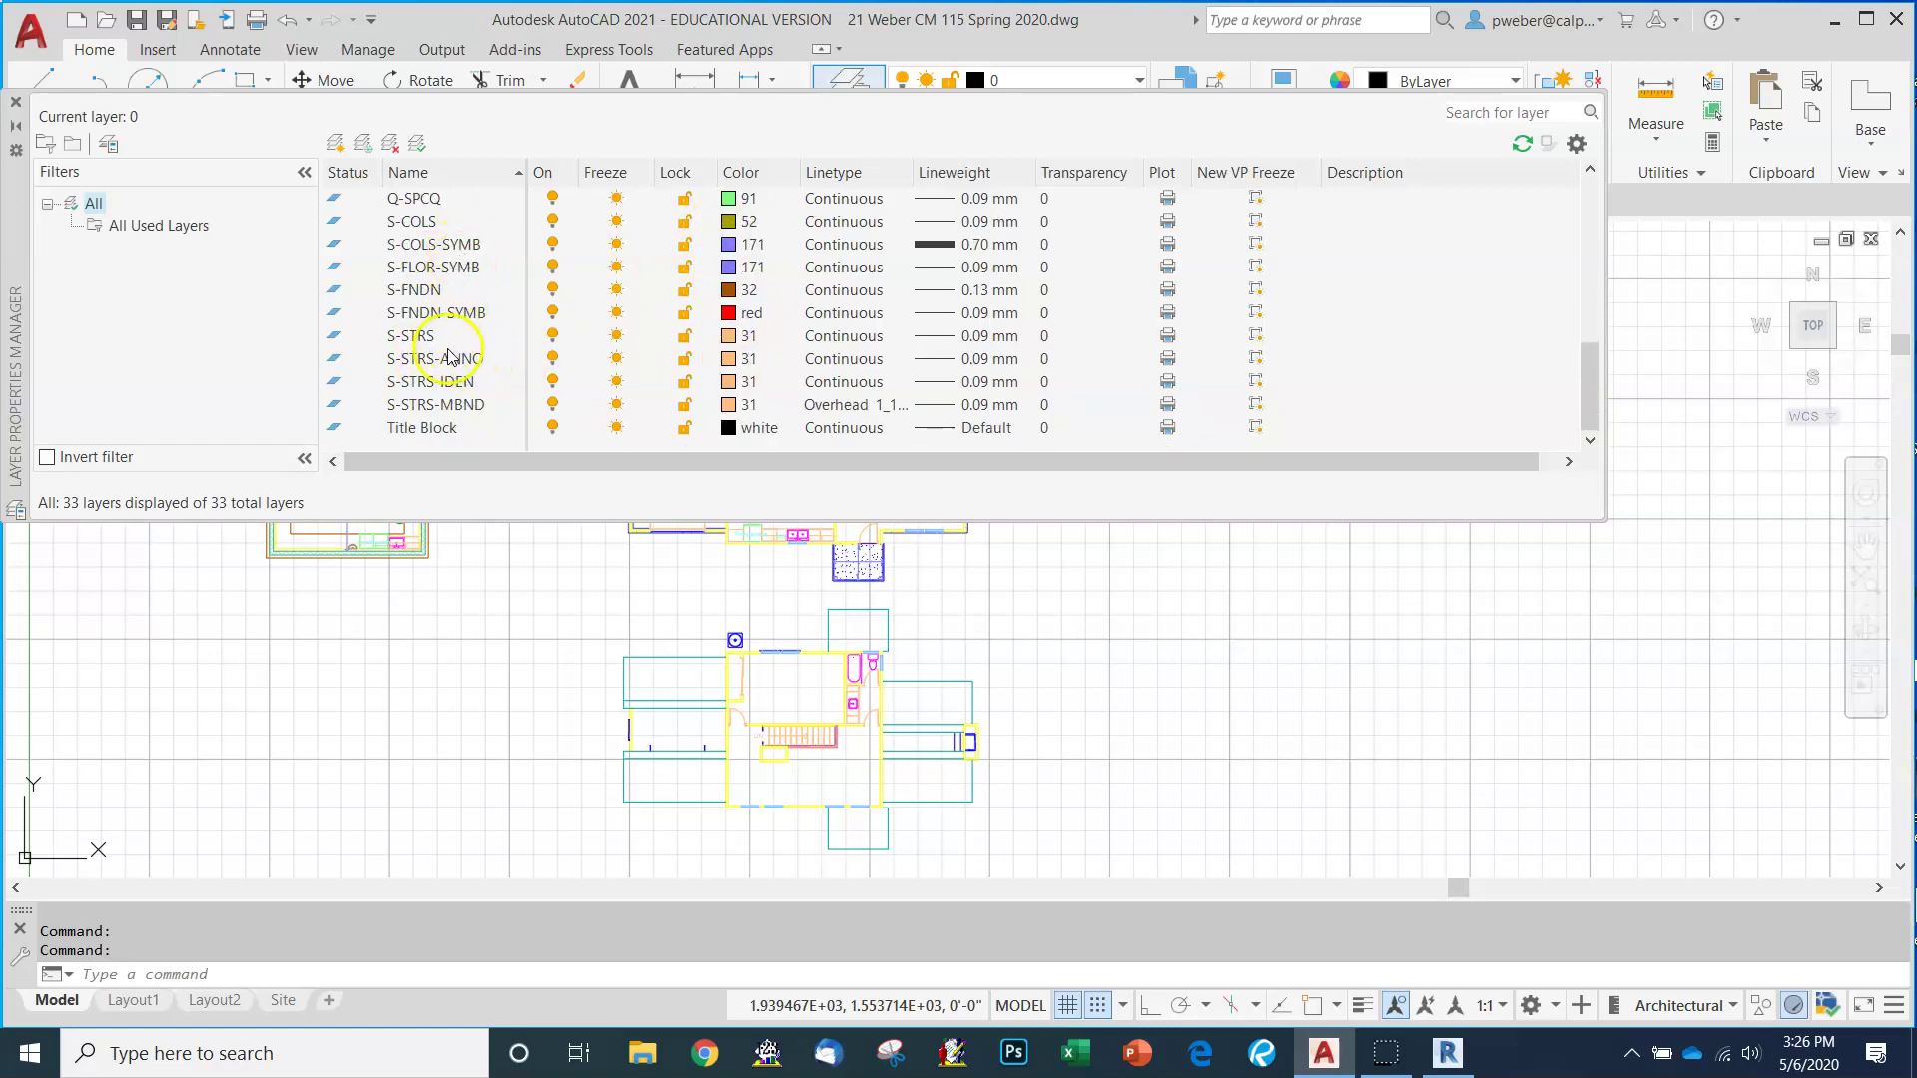
scroll(453, 353, "up", 2)
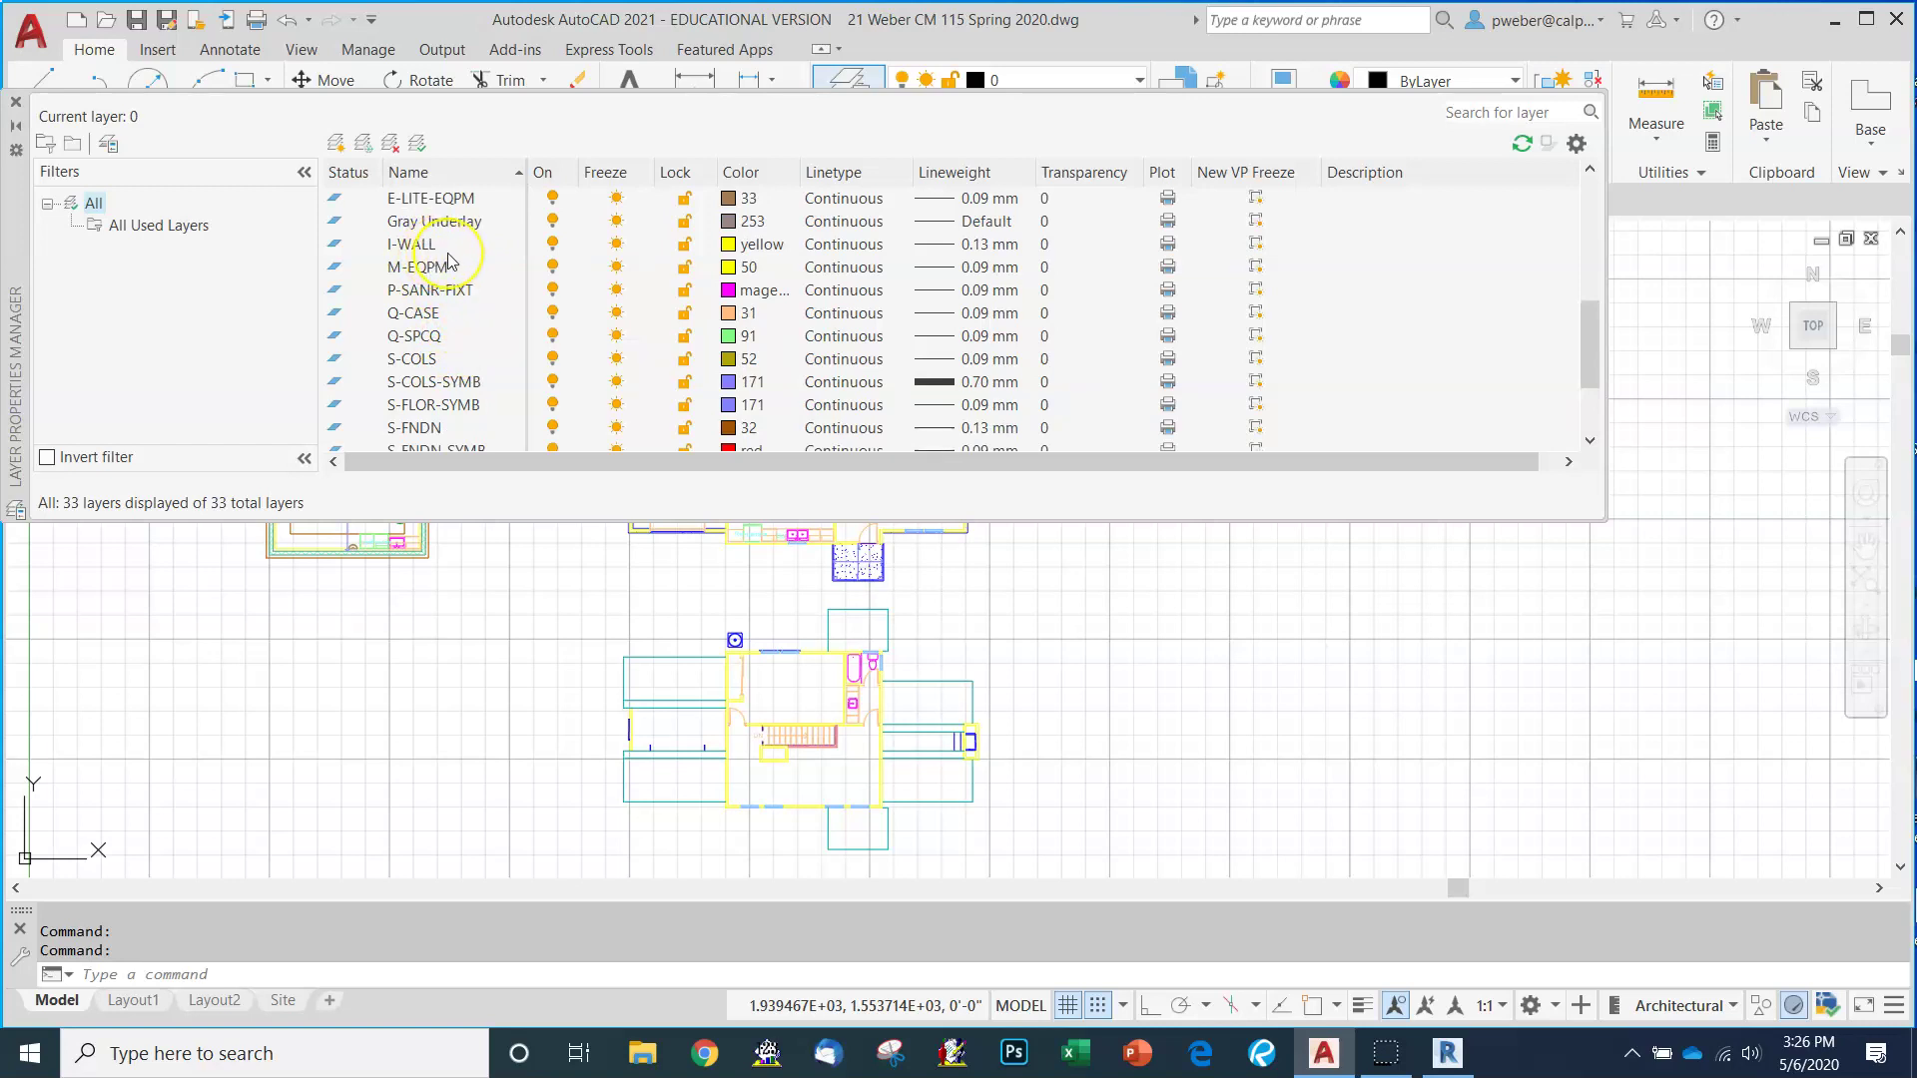
scroll(451, 262, "up", 2)
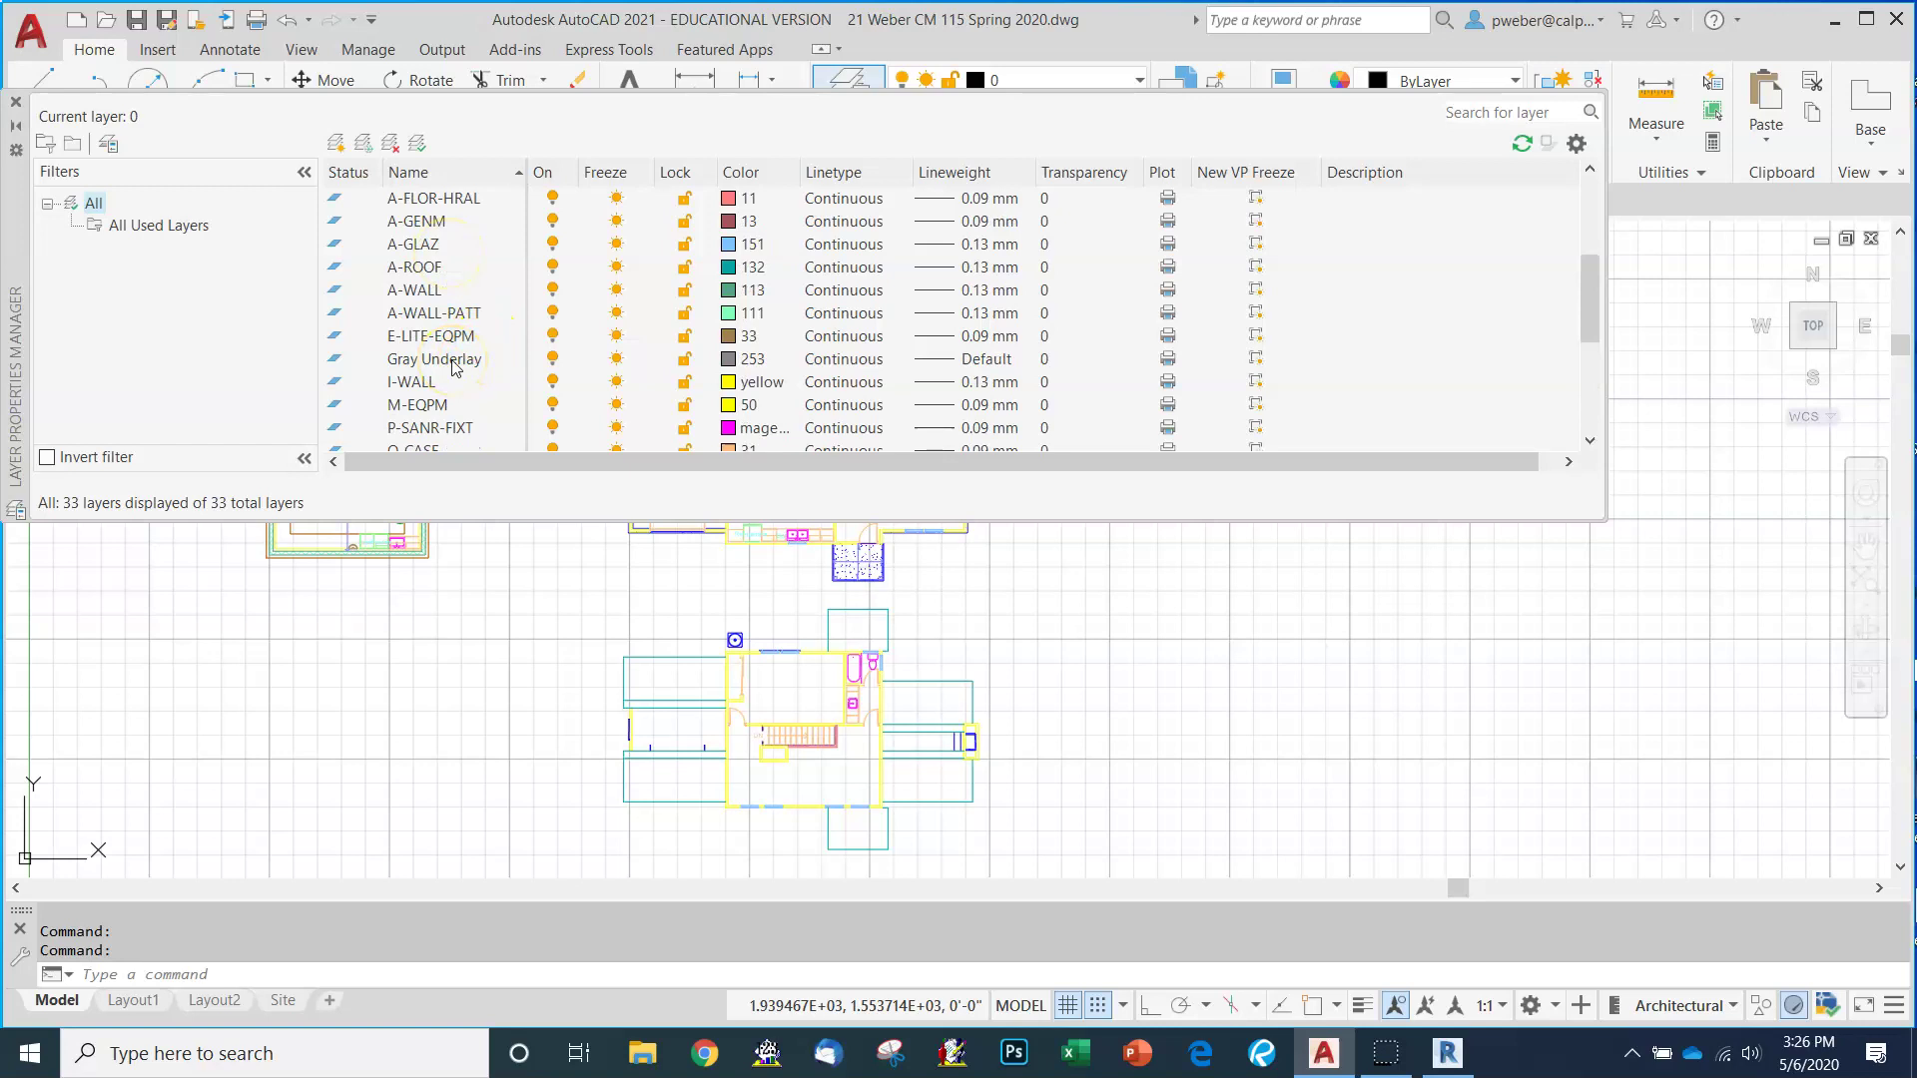
left_click(337, 146)
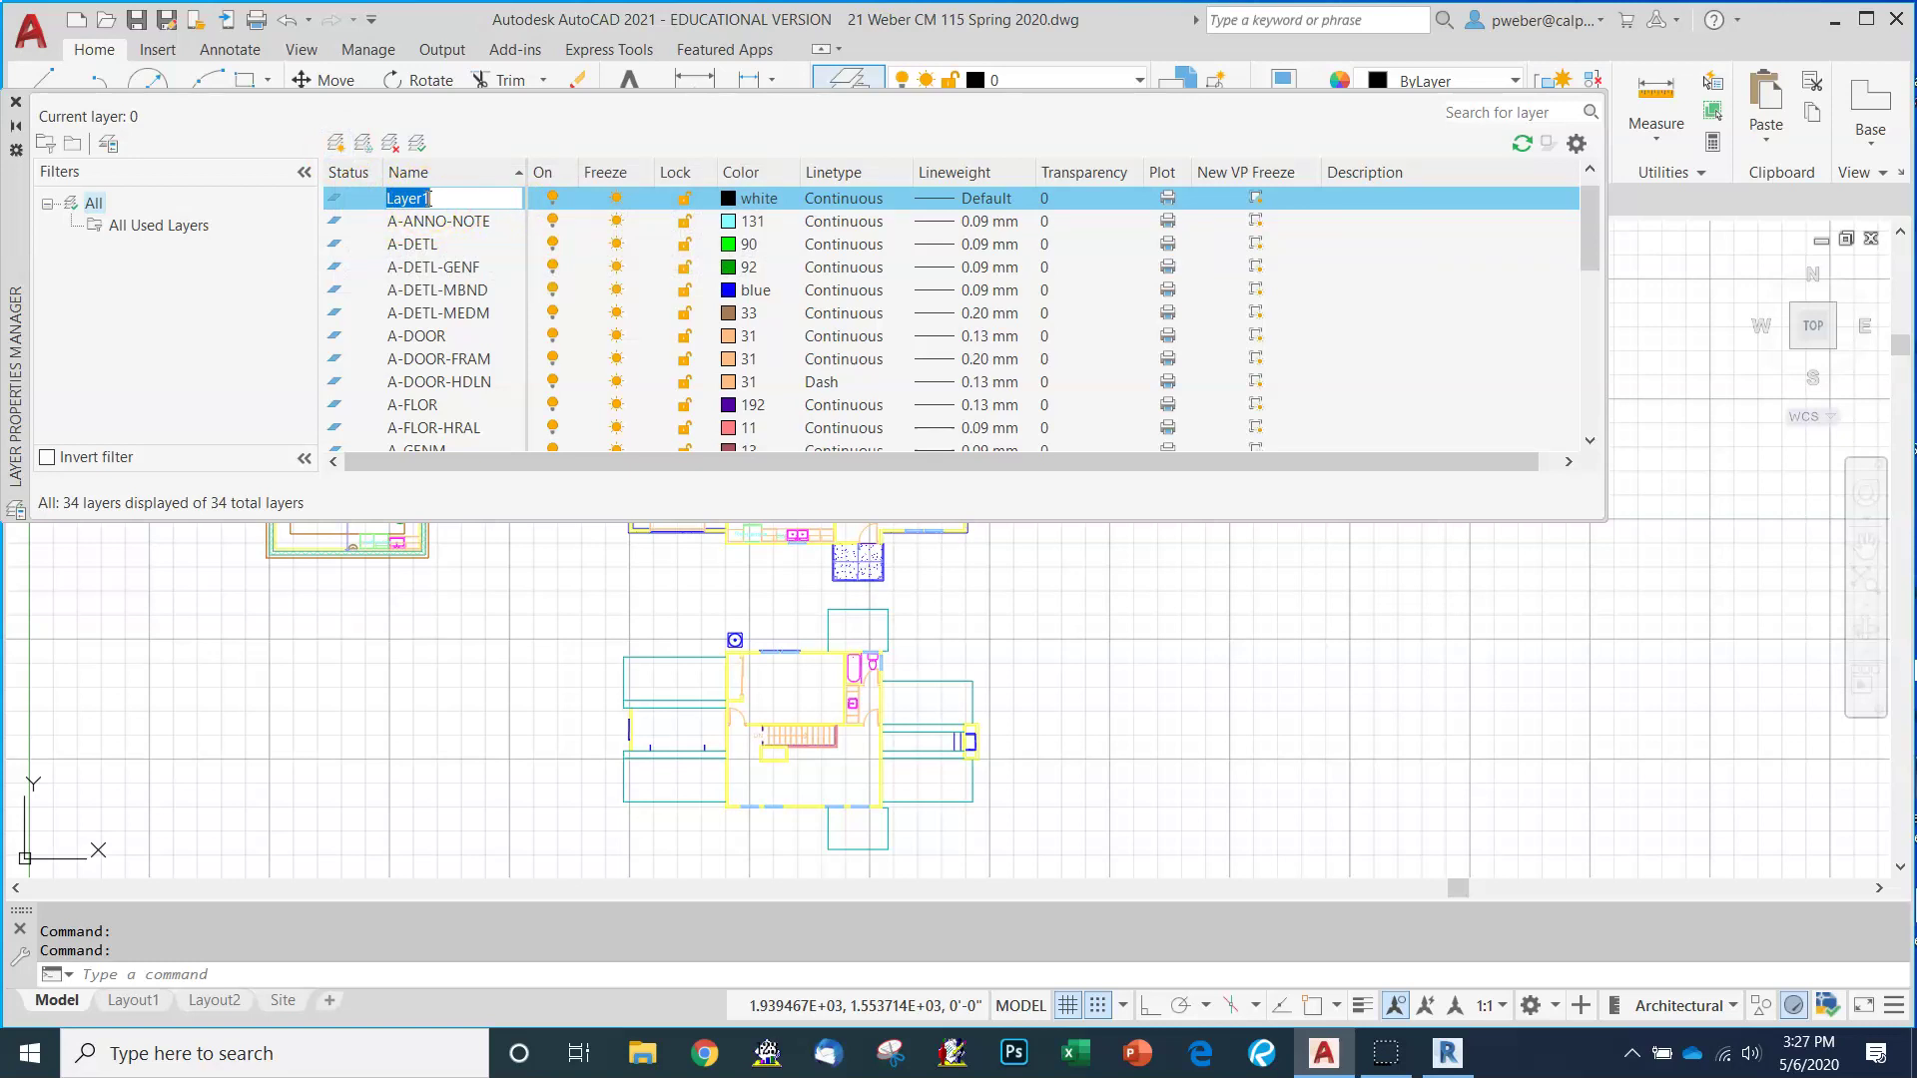
left_click(392, 144)
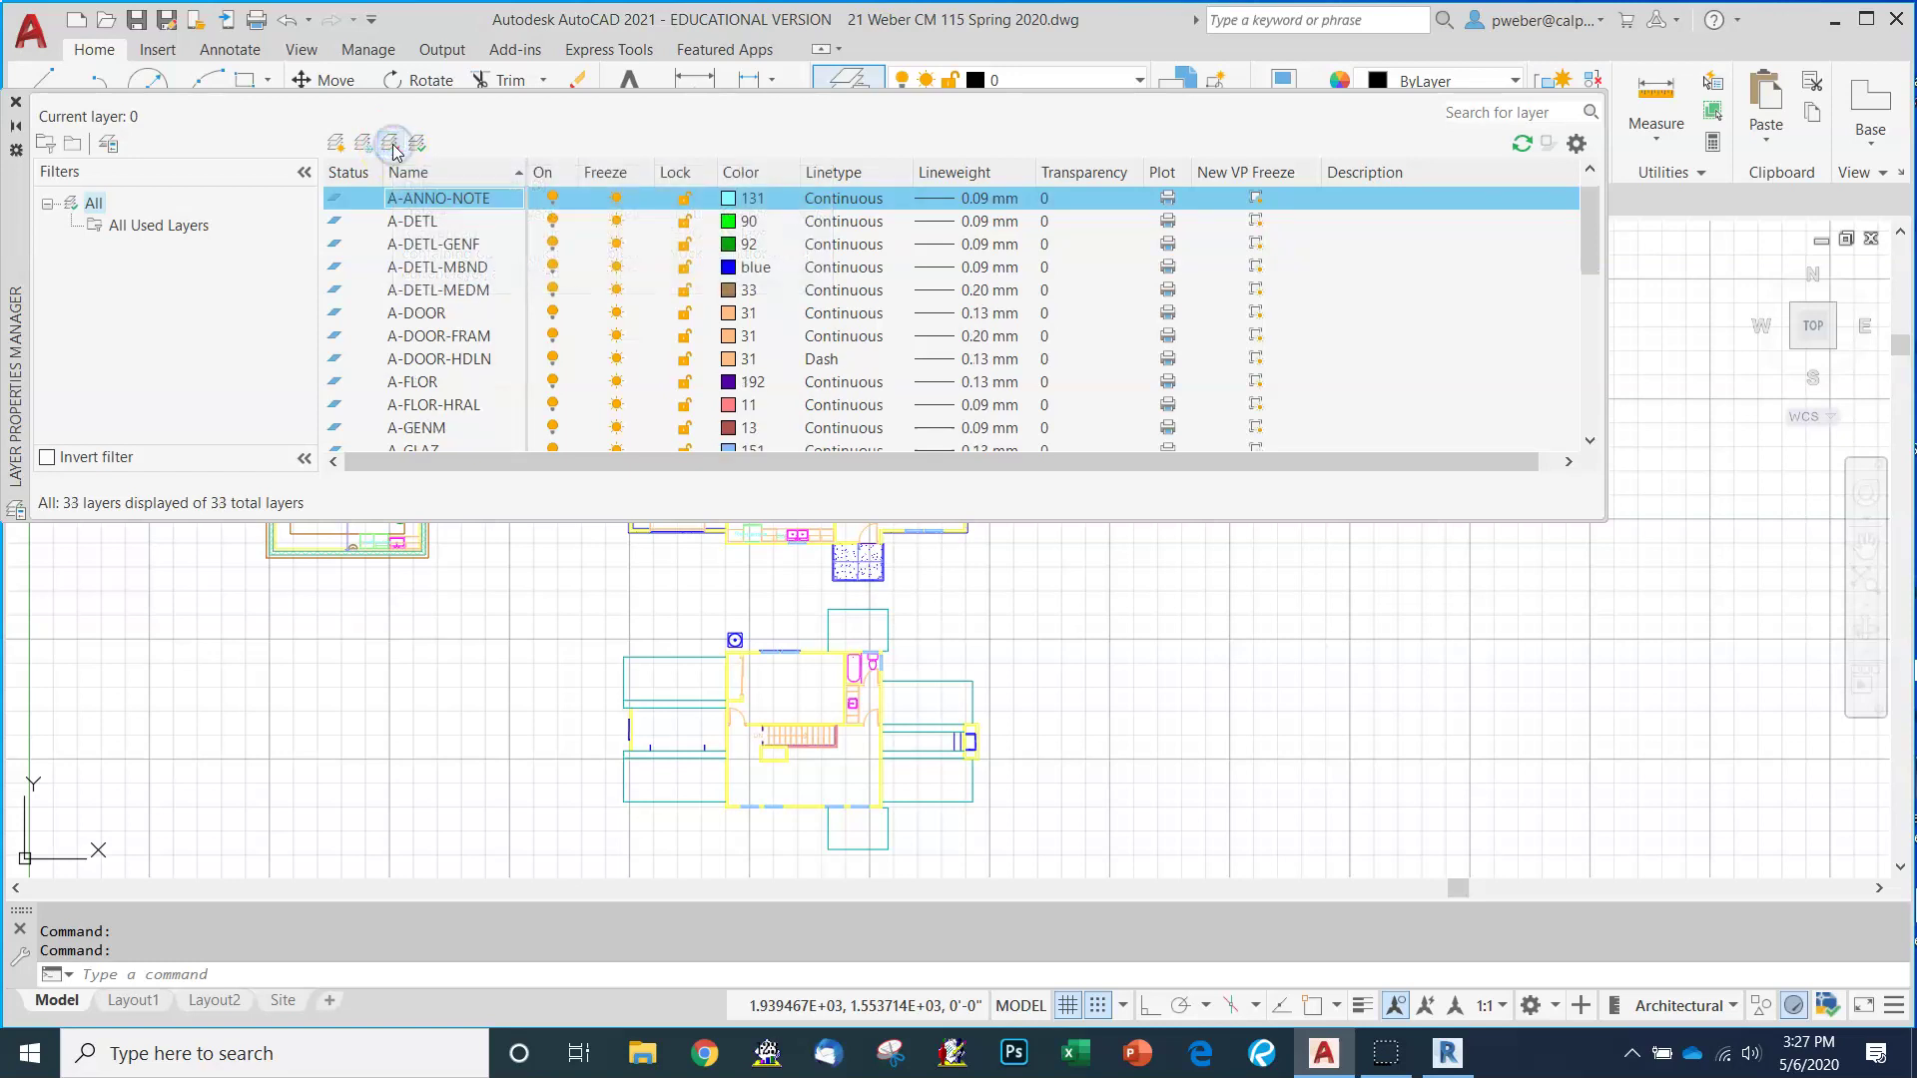
Find the Gray Underlay layer in the layer list, sorting the list by status and back by name.
scroll(479, 314, "down", 3)
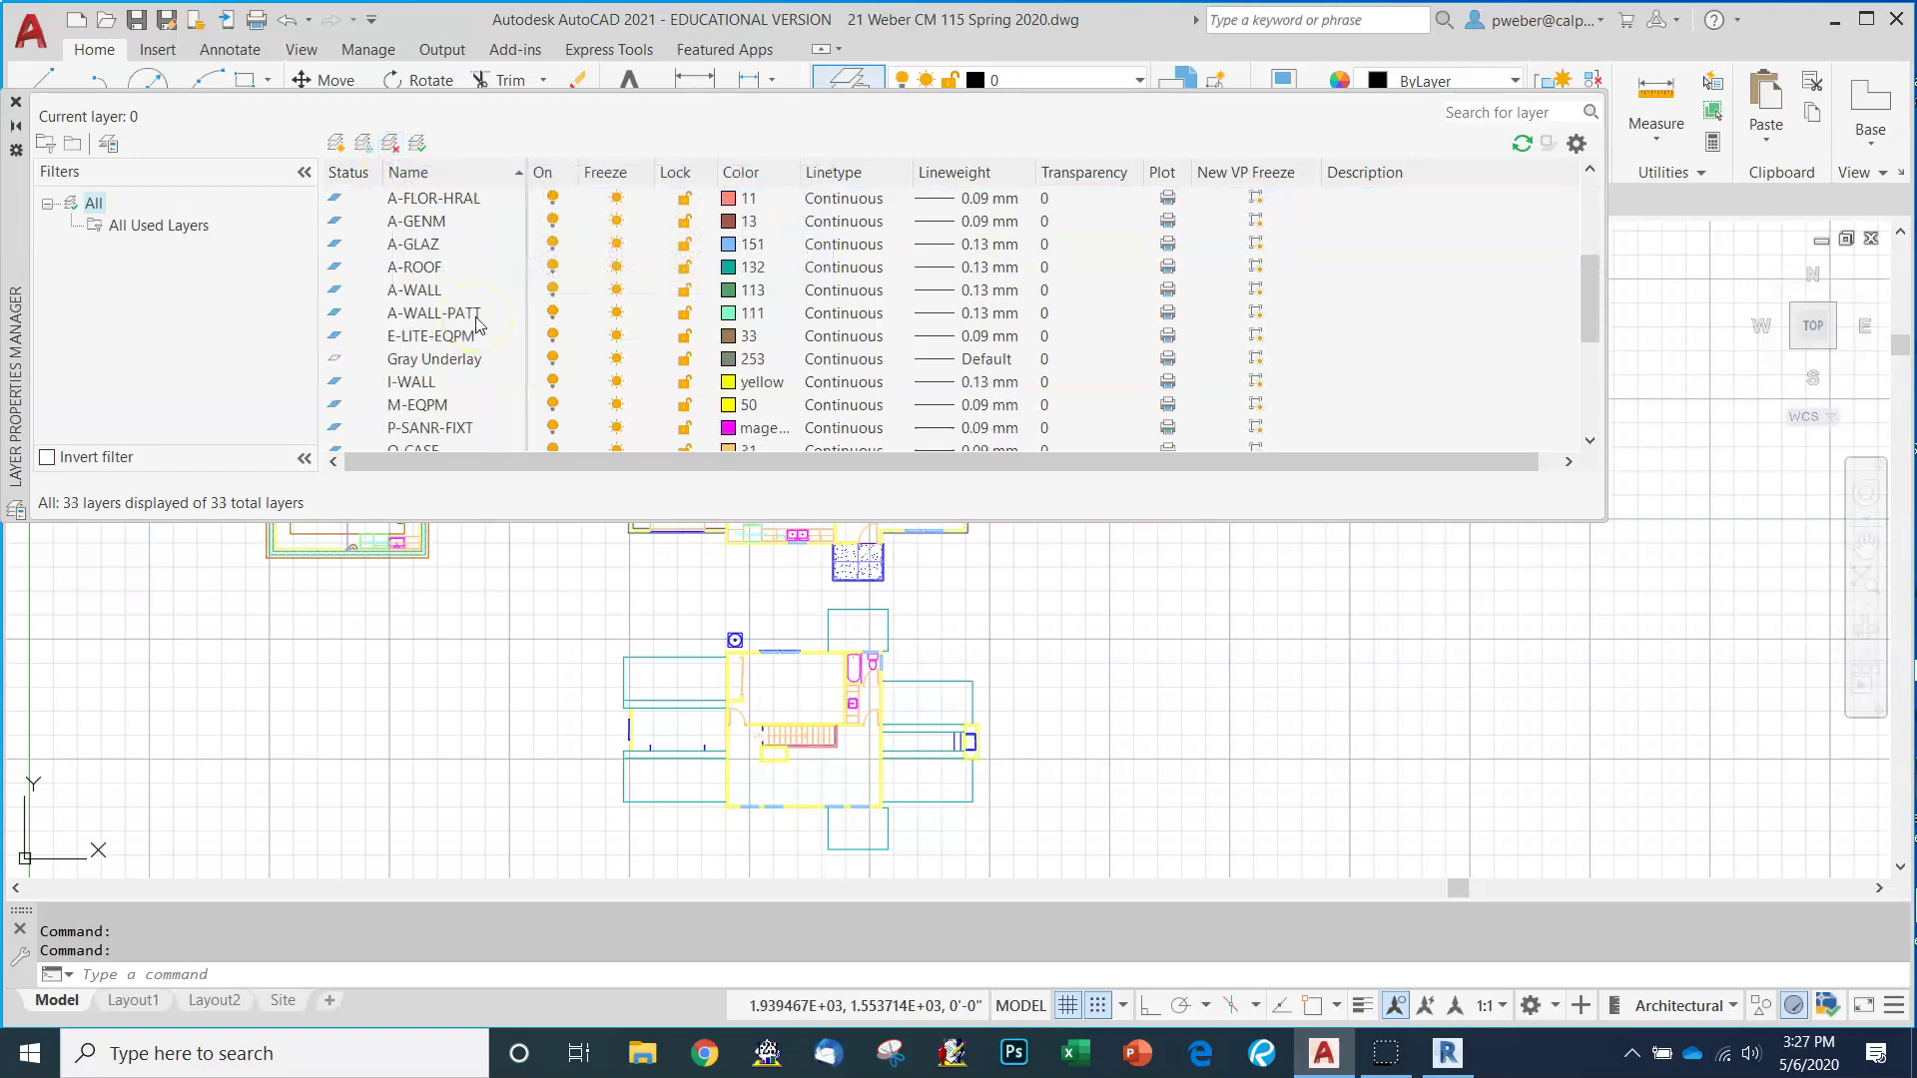
left_click(466, 361)
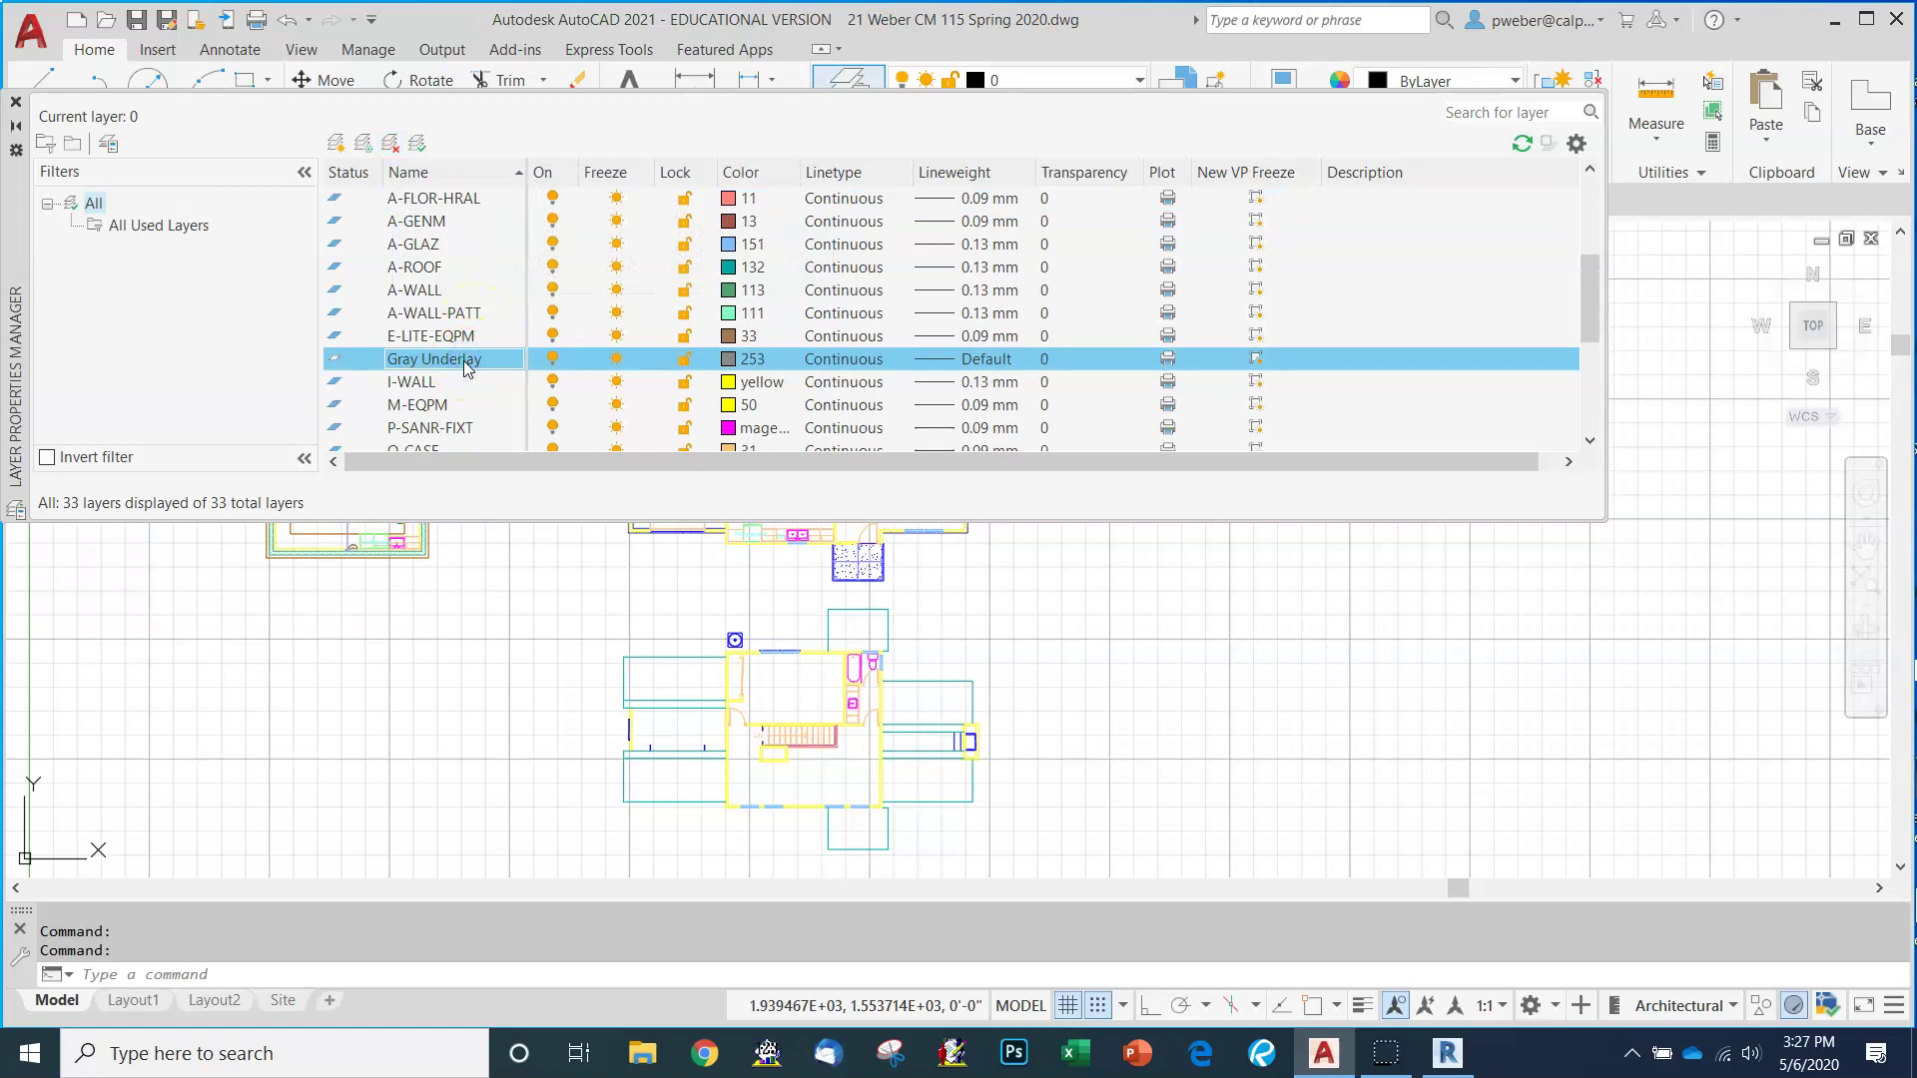
left_click(467, 315)
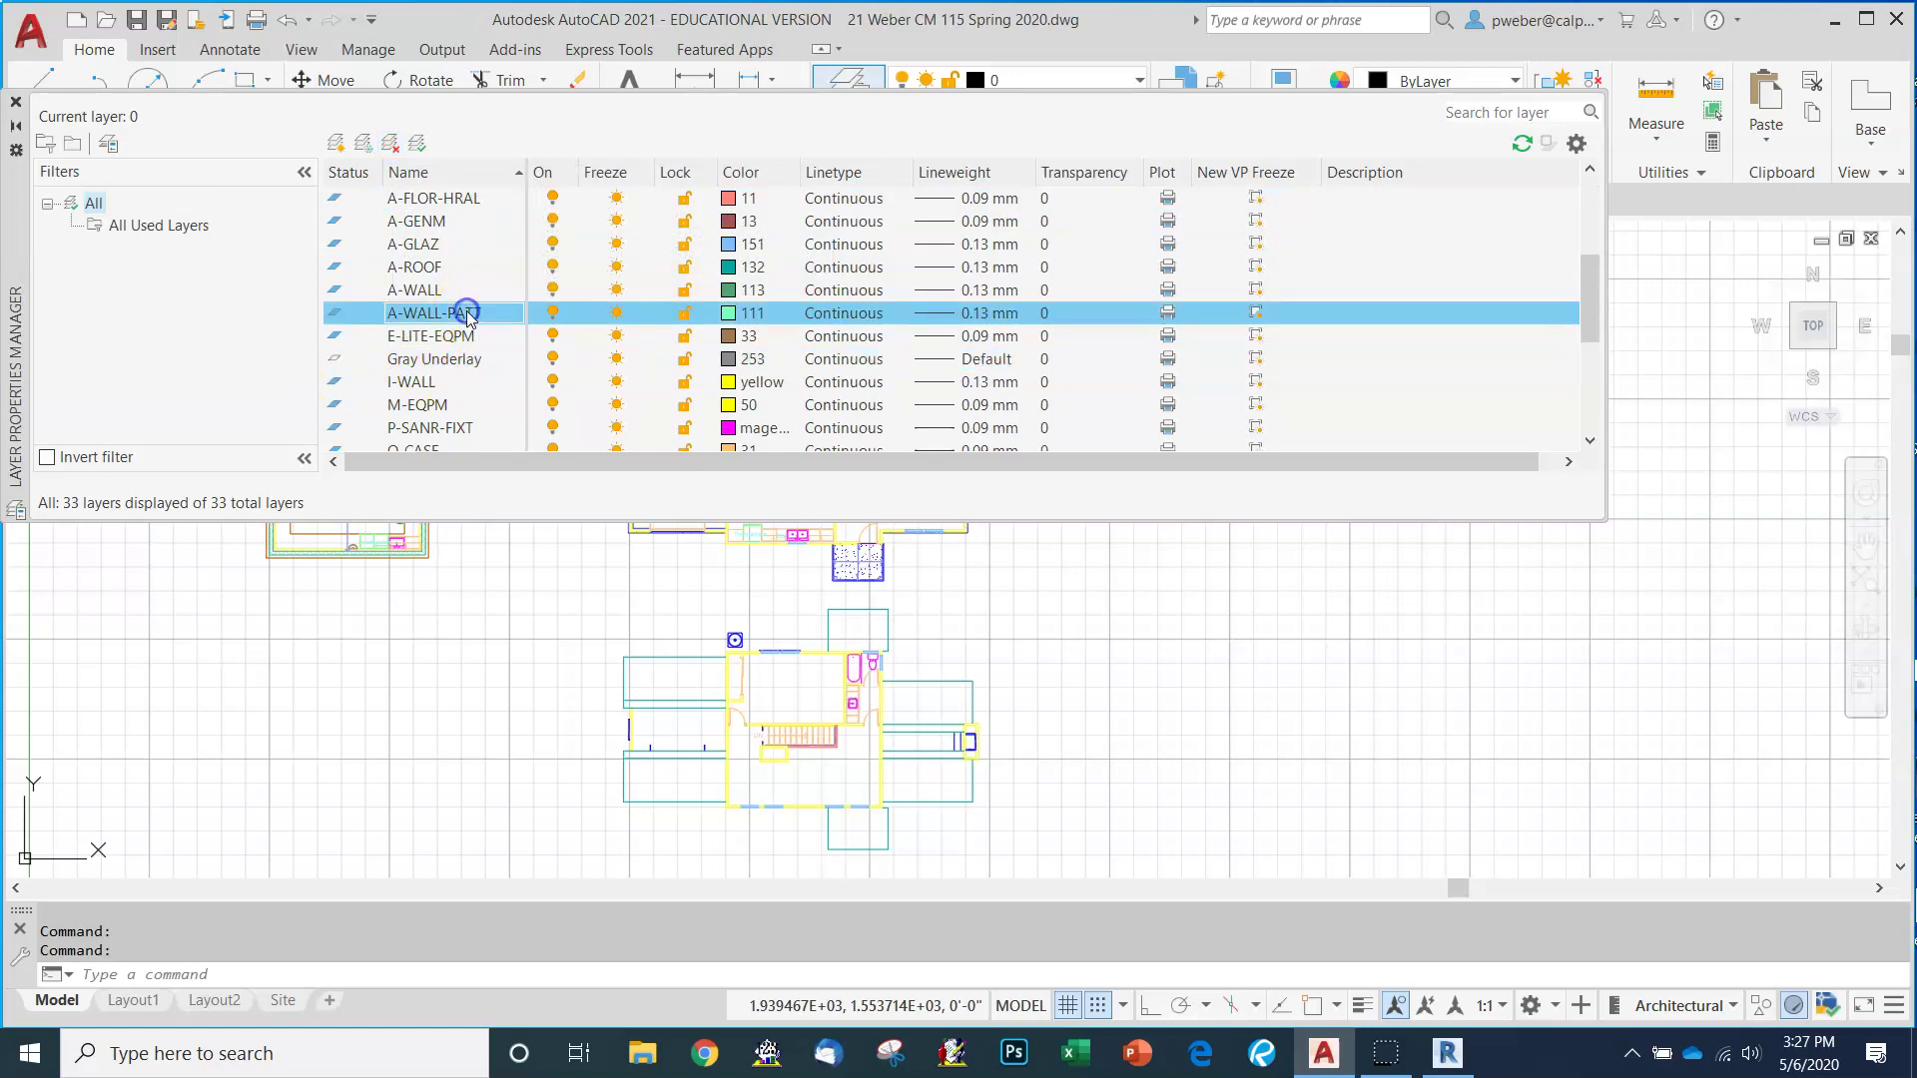
left_click(436, 361)
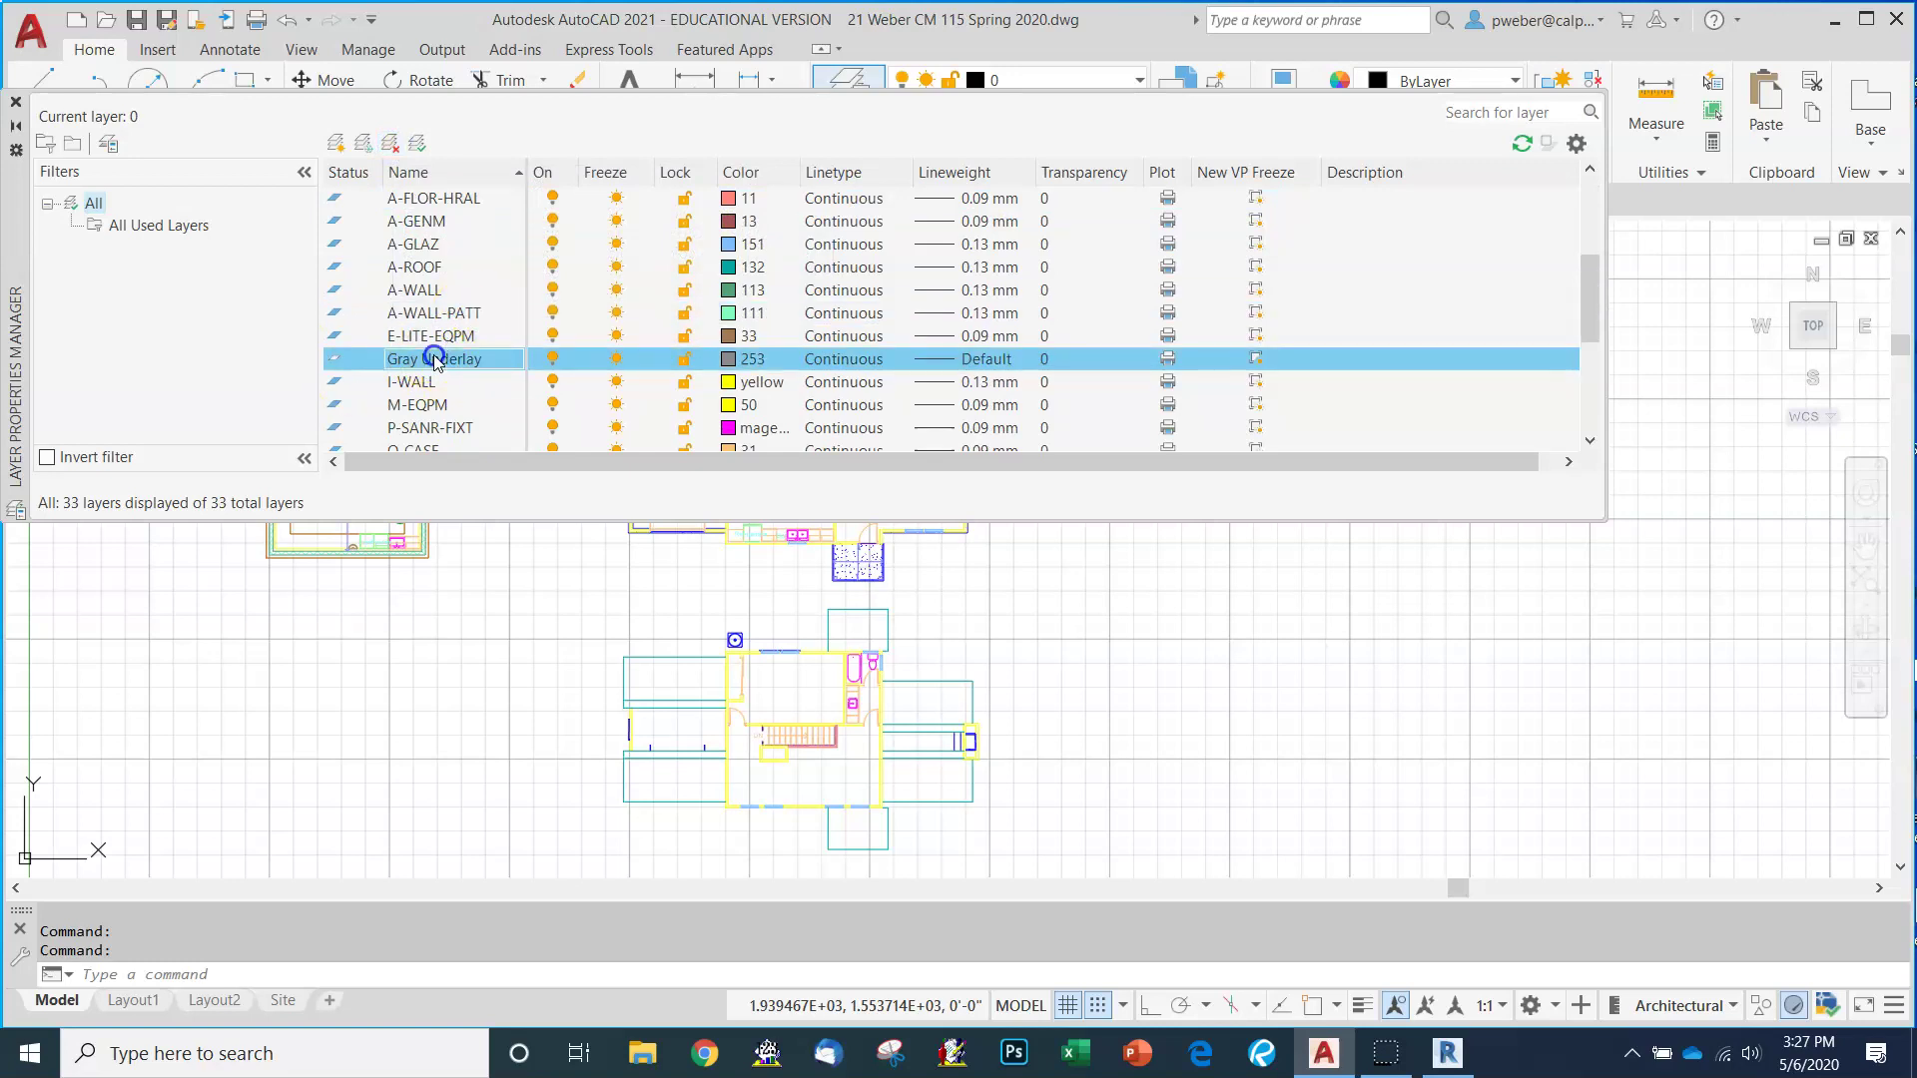
left_click(348, 174)
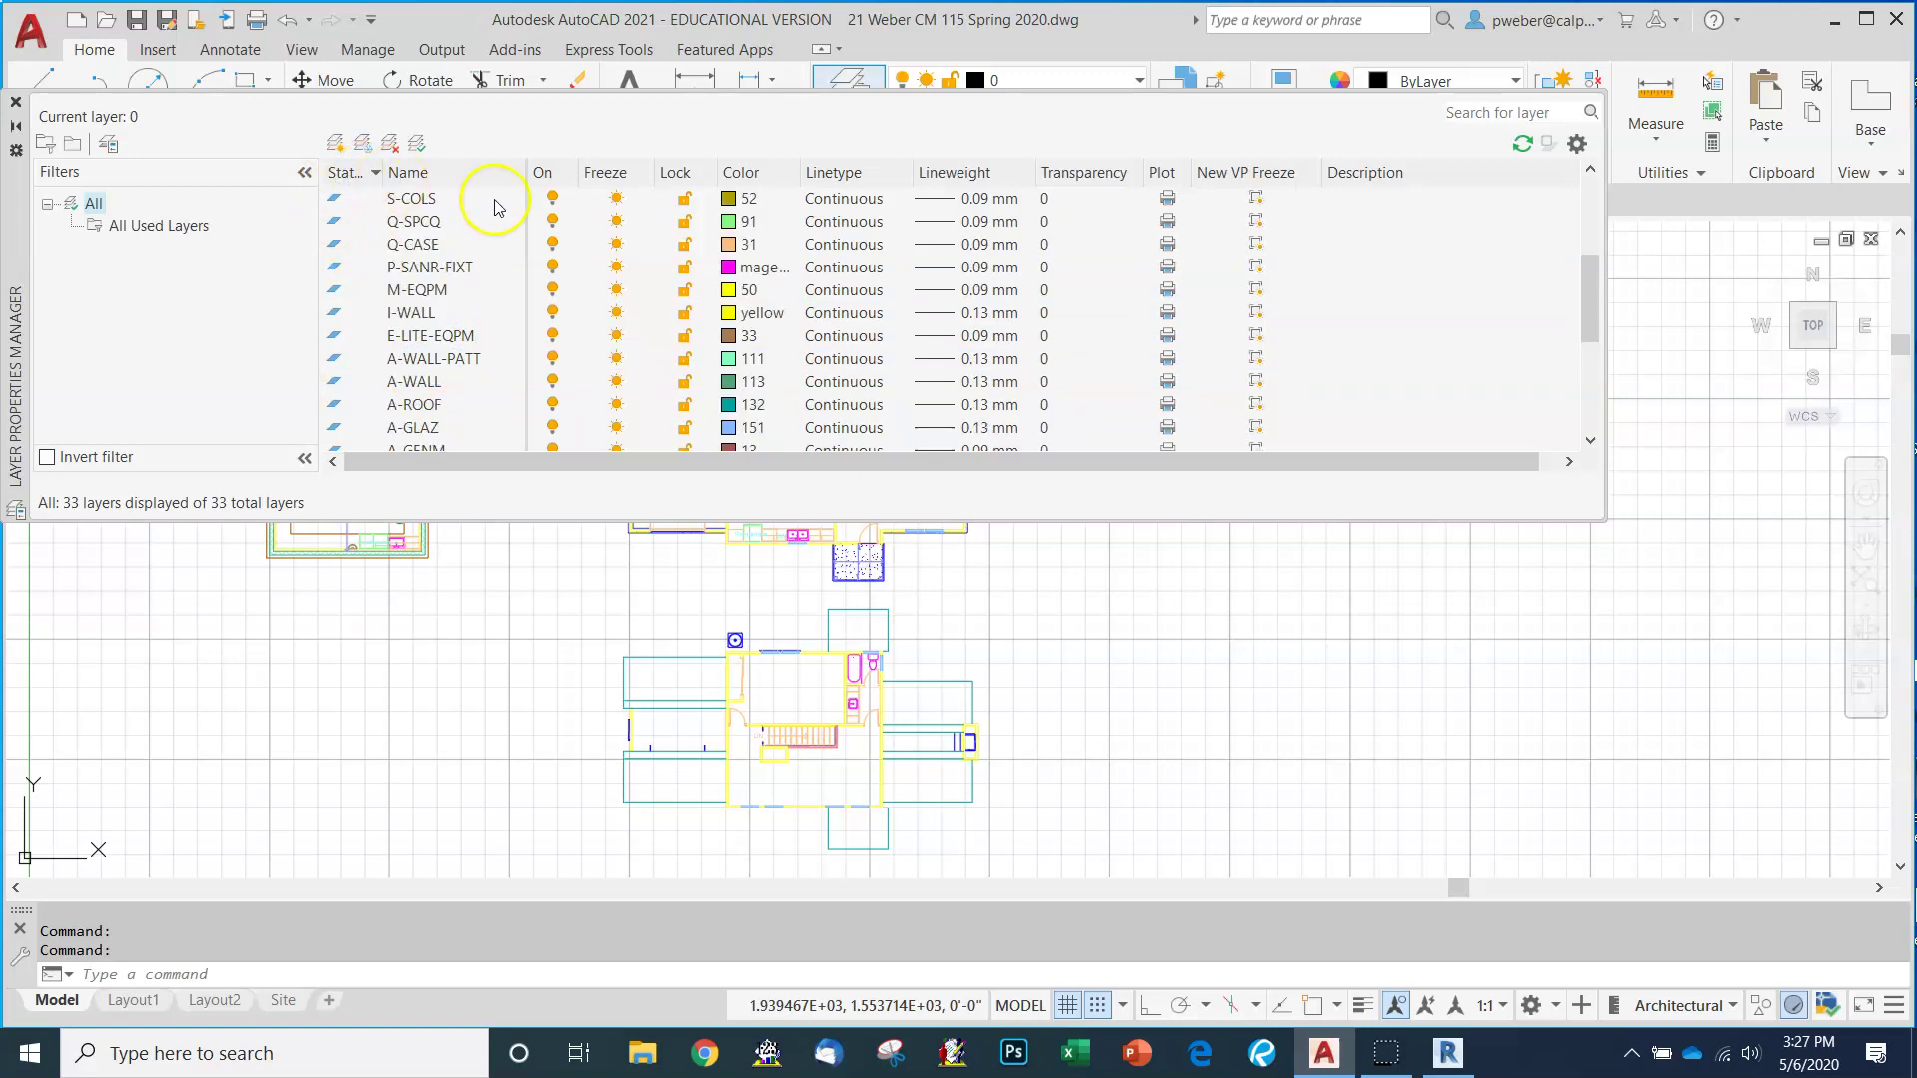
scroll(494, 207, "up", 4)
scroll(497, 209, "down", 4)
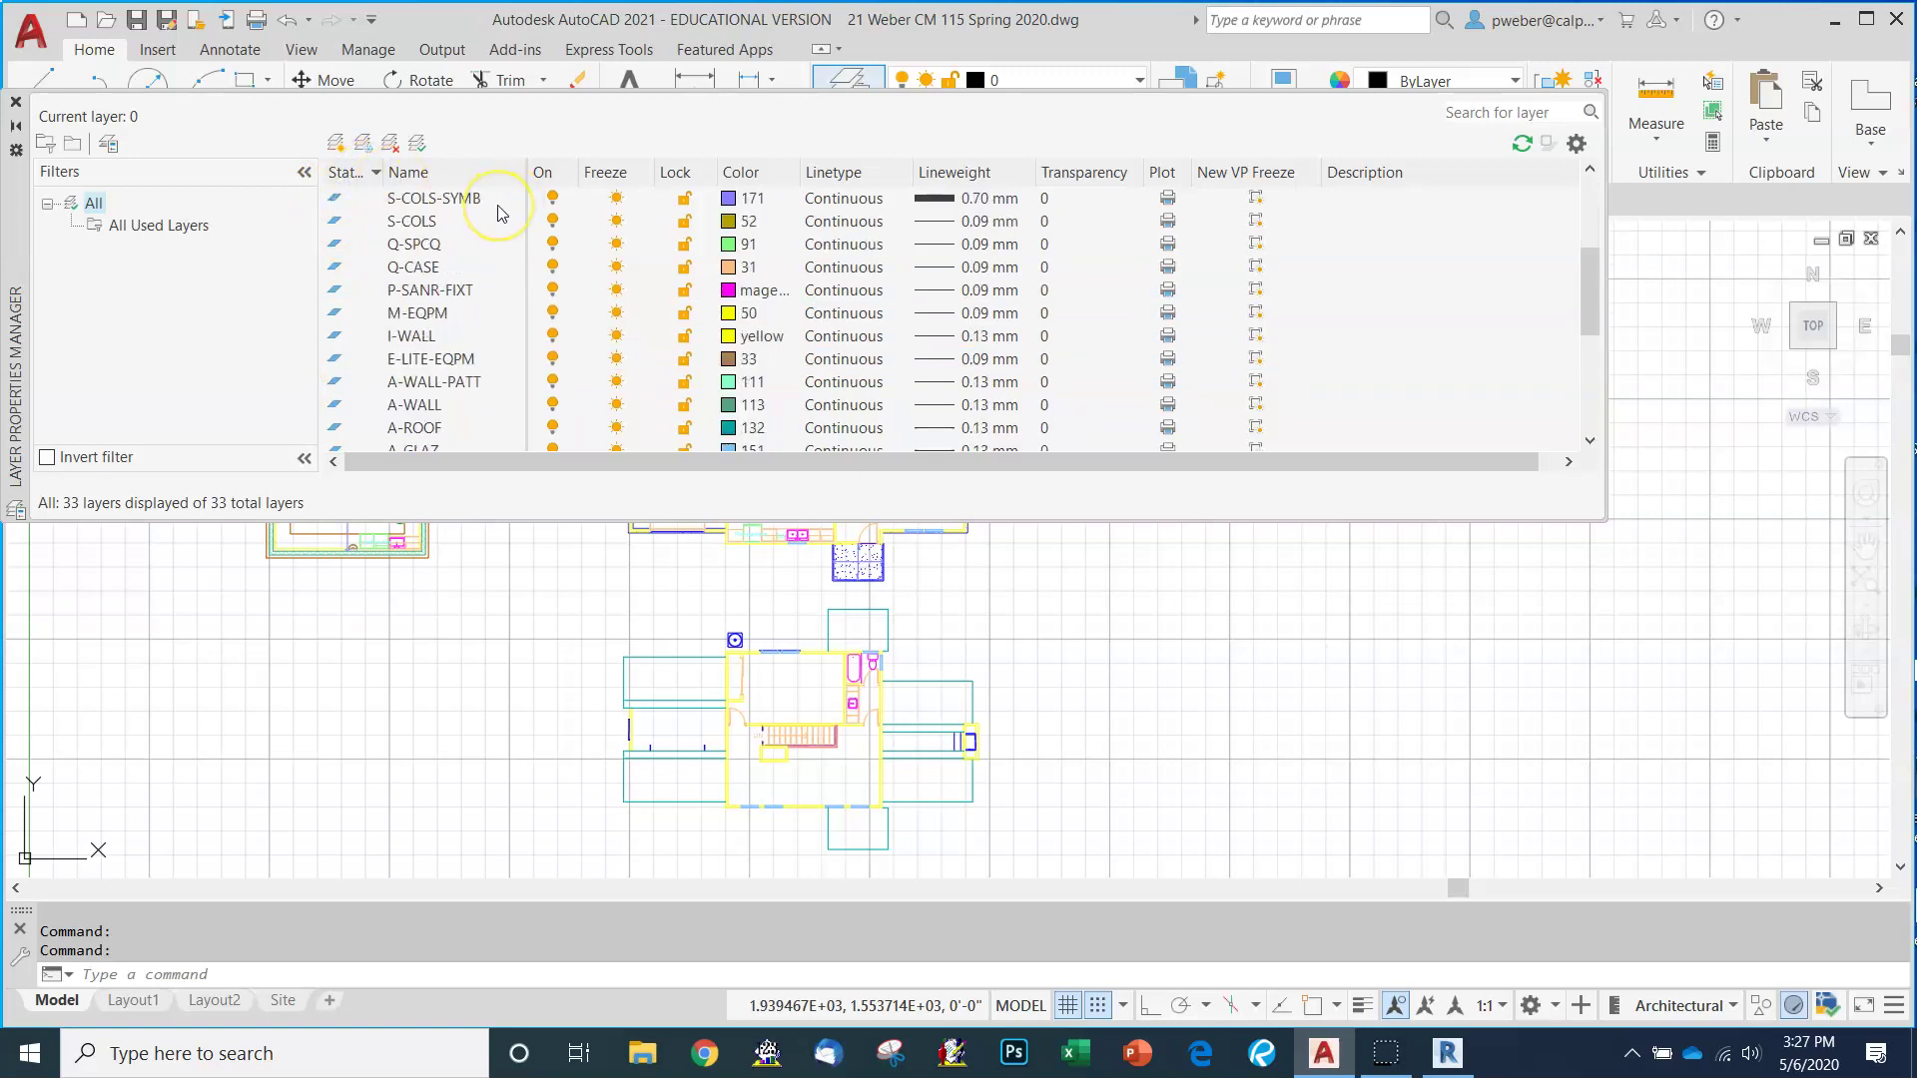
scroll(499, 211, "down", 3)
scroll(459, 209, "up", 3)
left_click(422, 175)
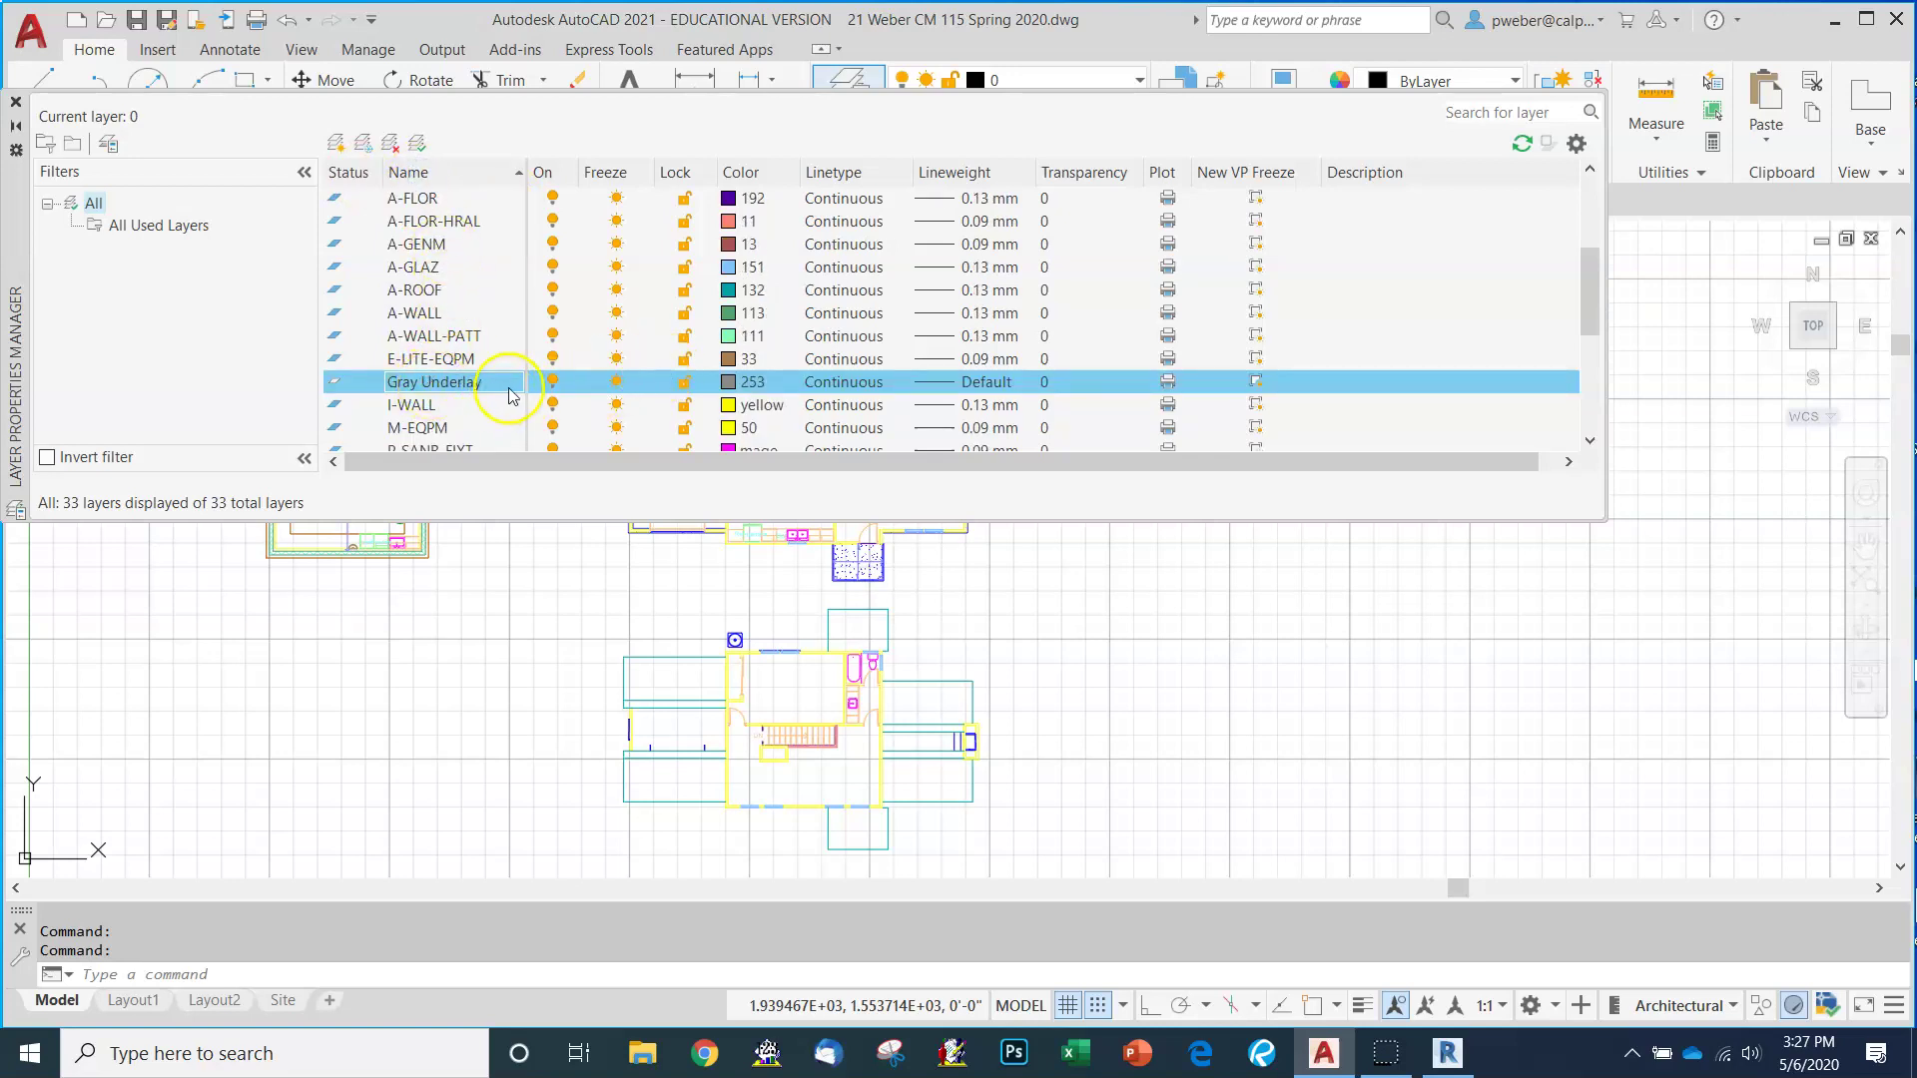
Check the Gray Underlay layer's color, keep index color 253, and close the layer properties.
left_click(751, 387)
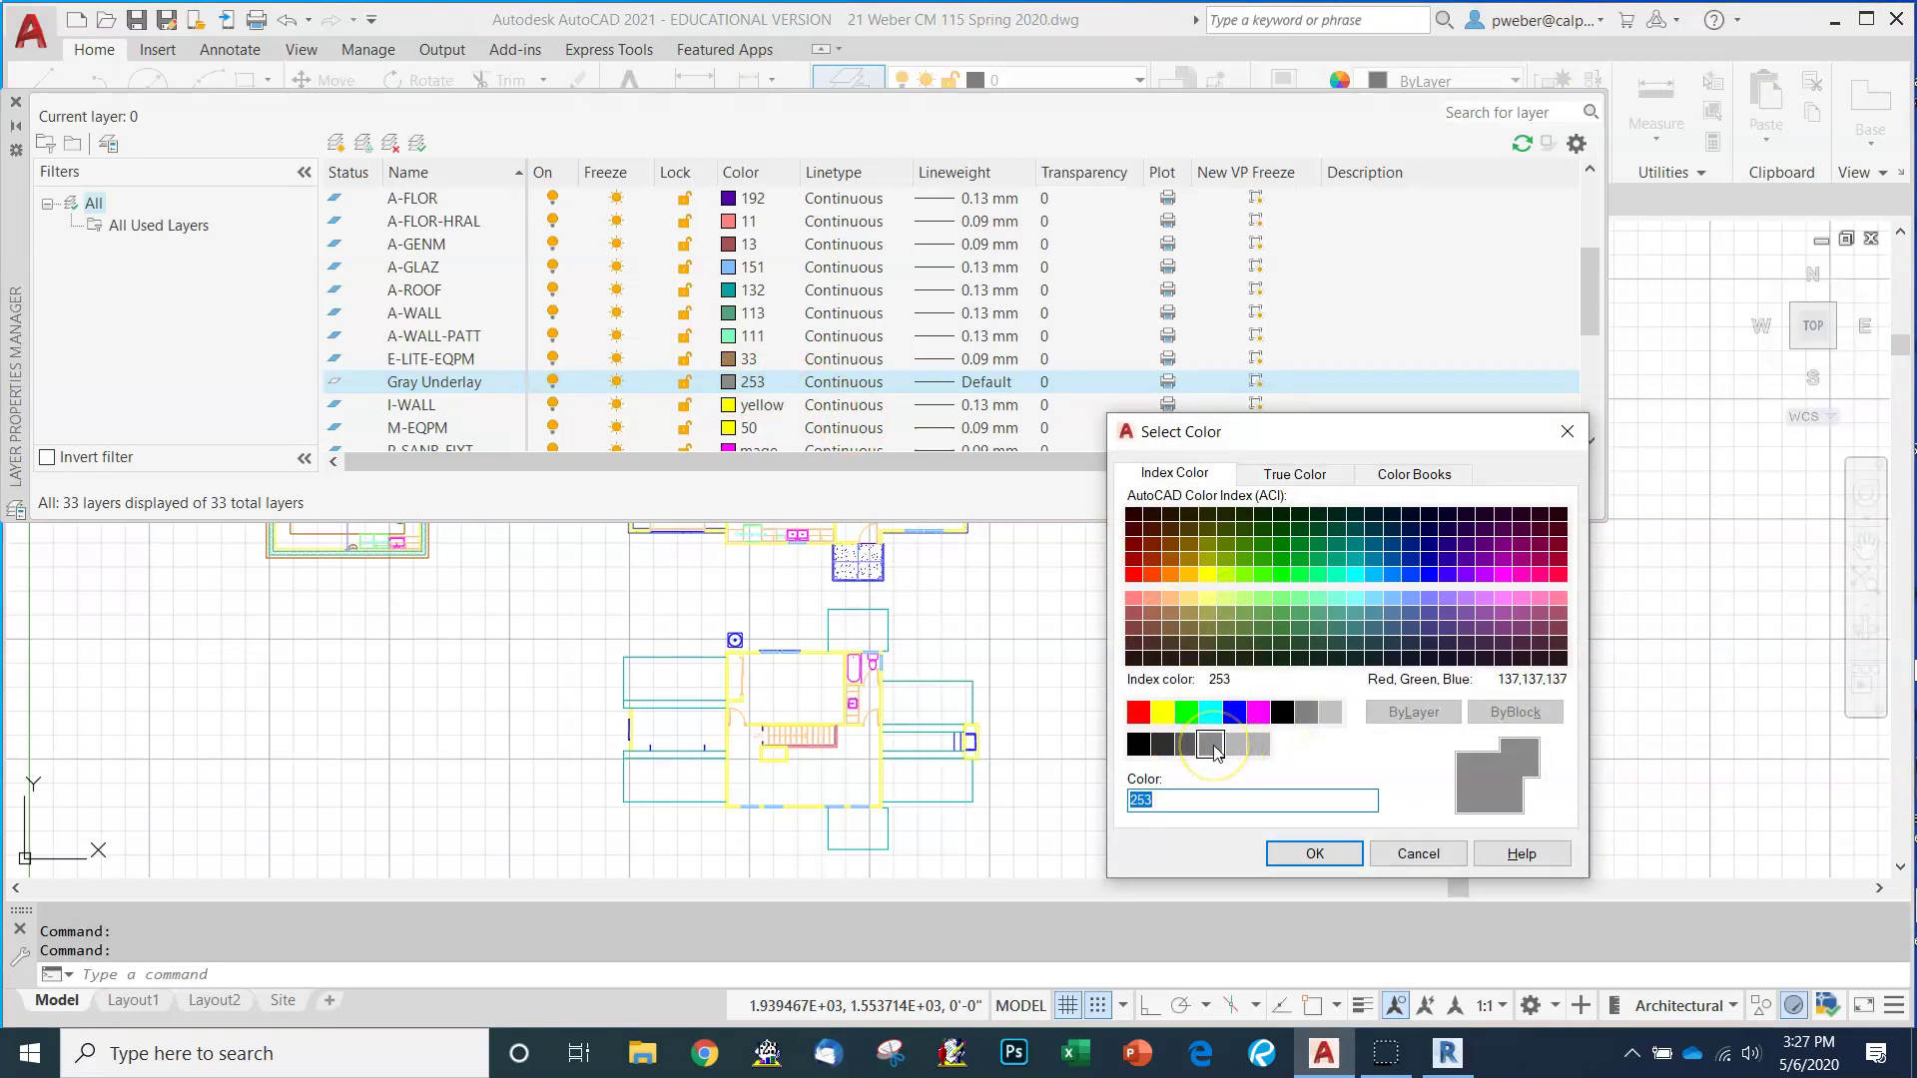
left_click(1302, 855)
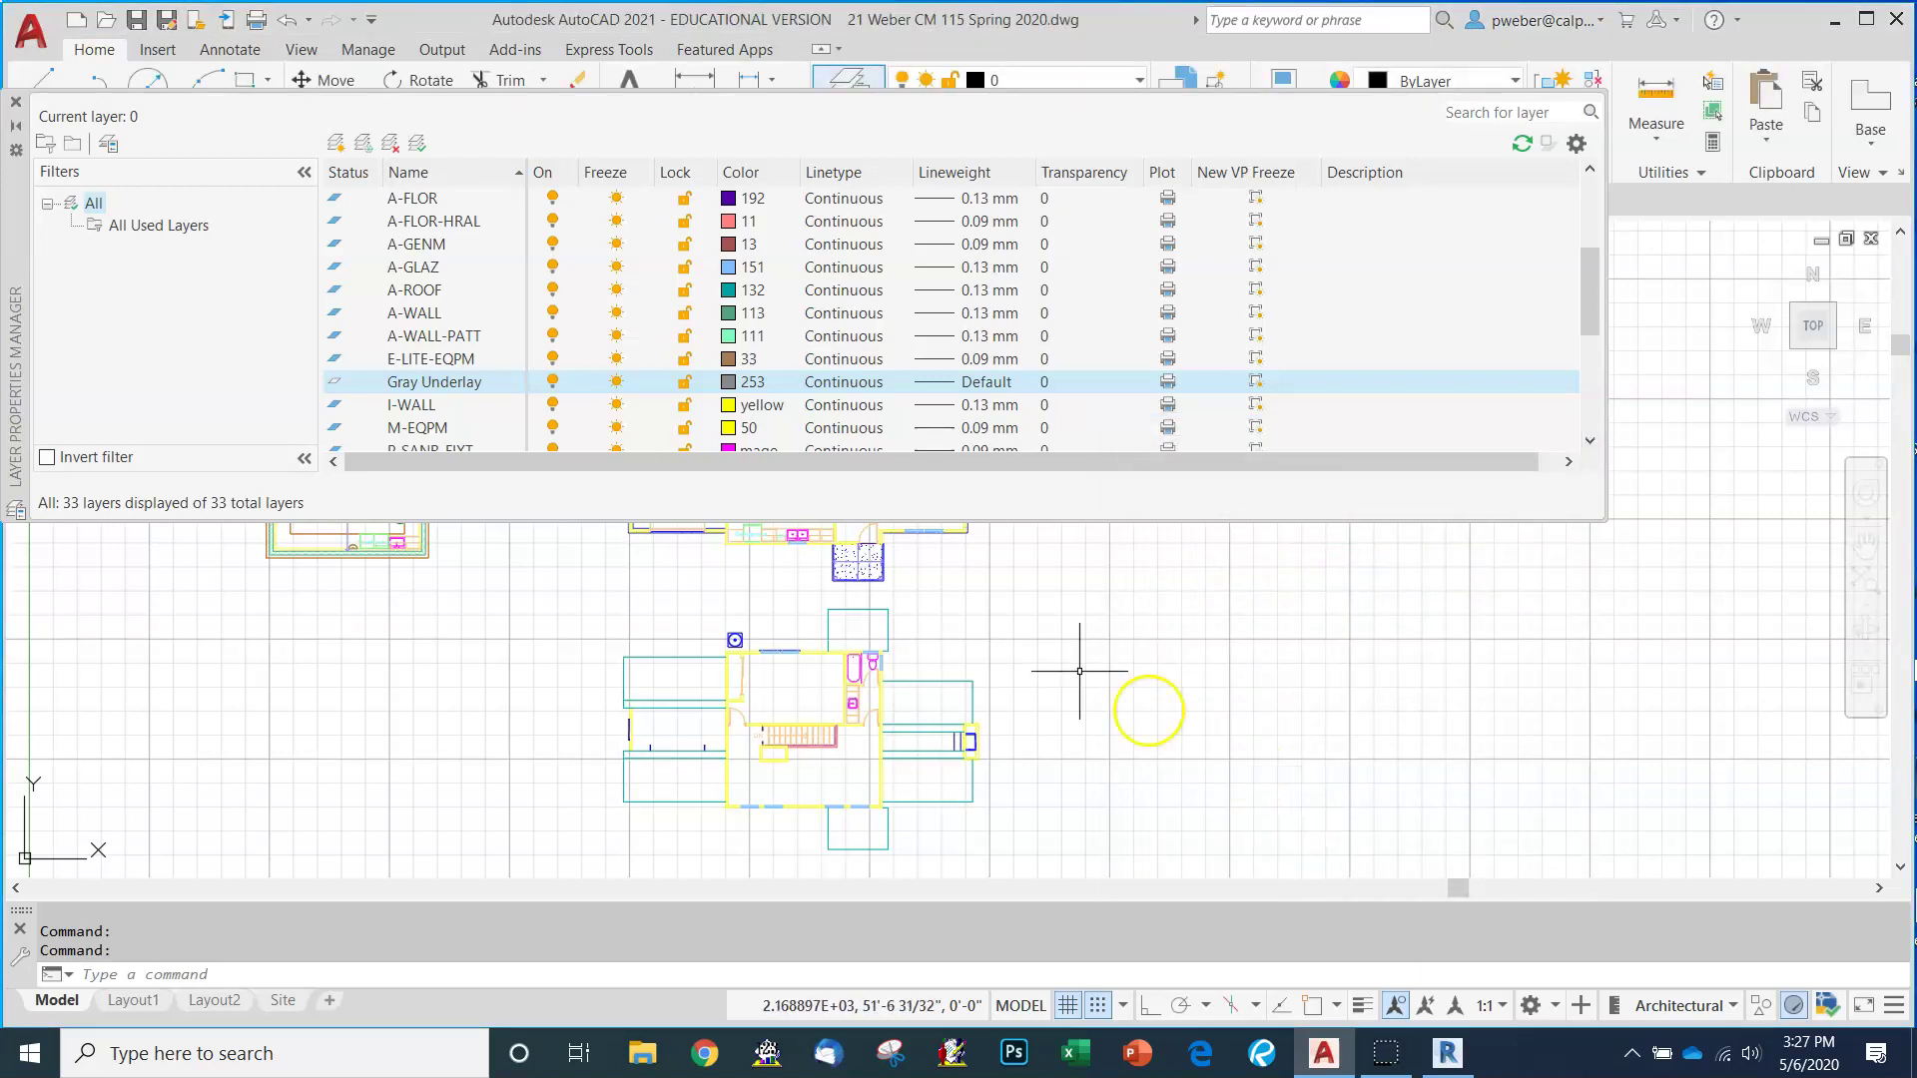
left_click(549, 654)
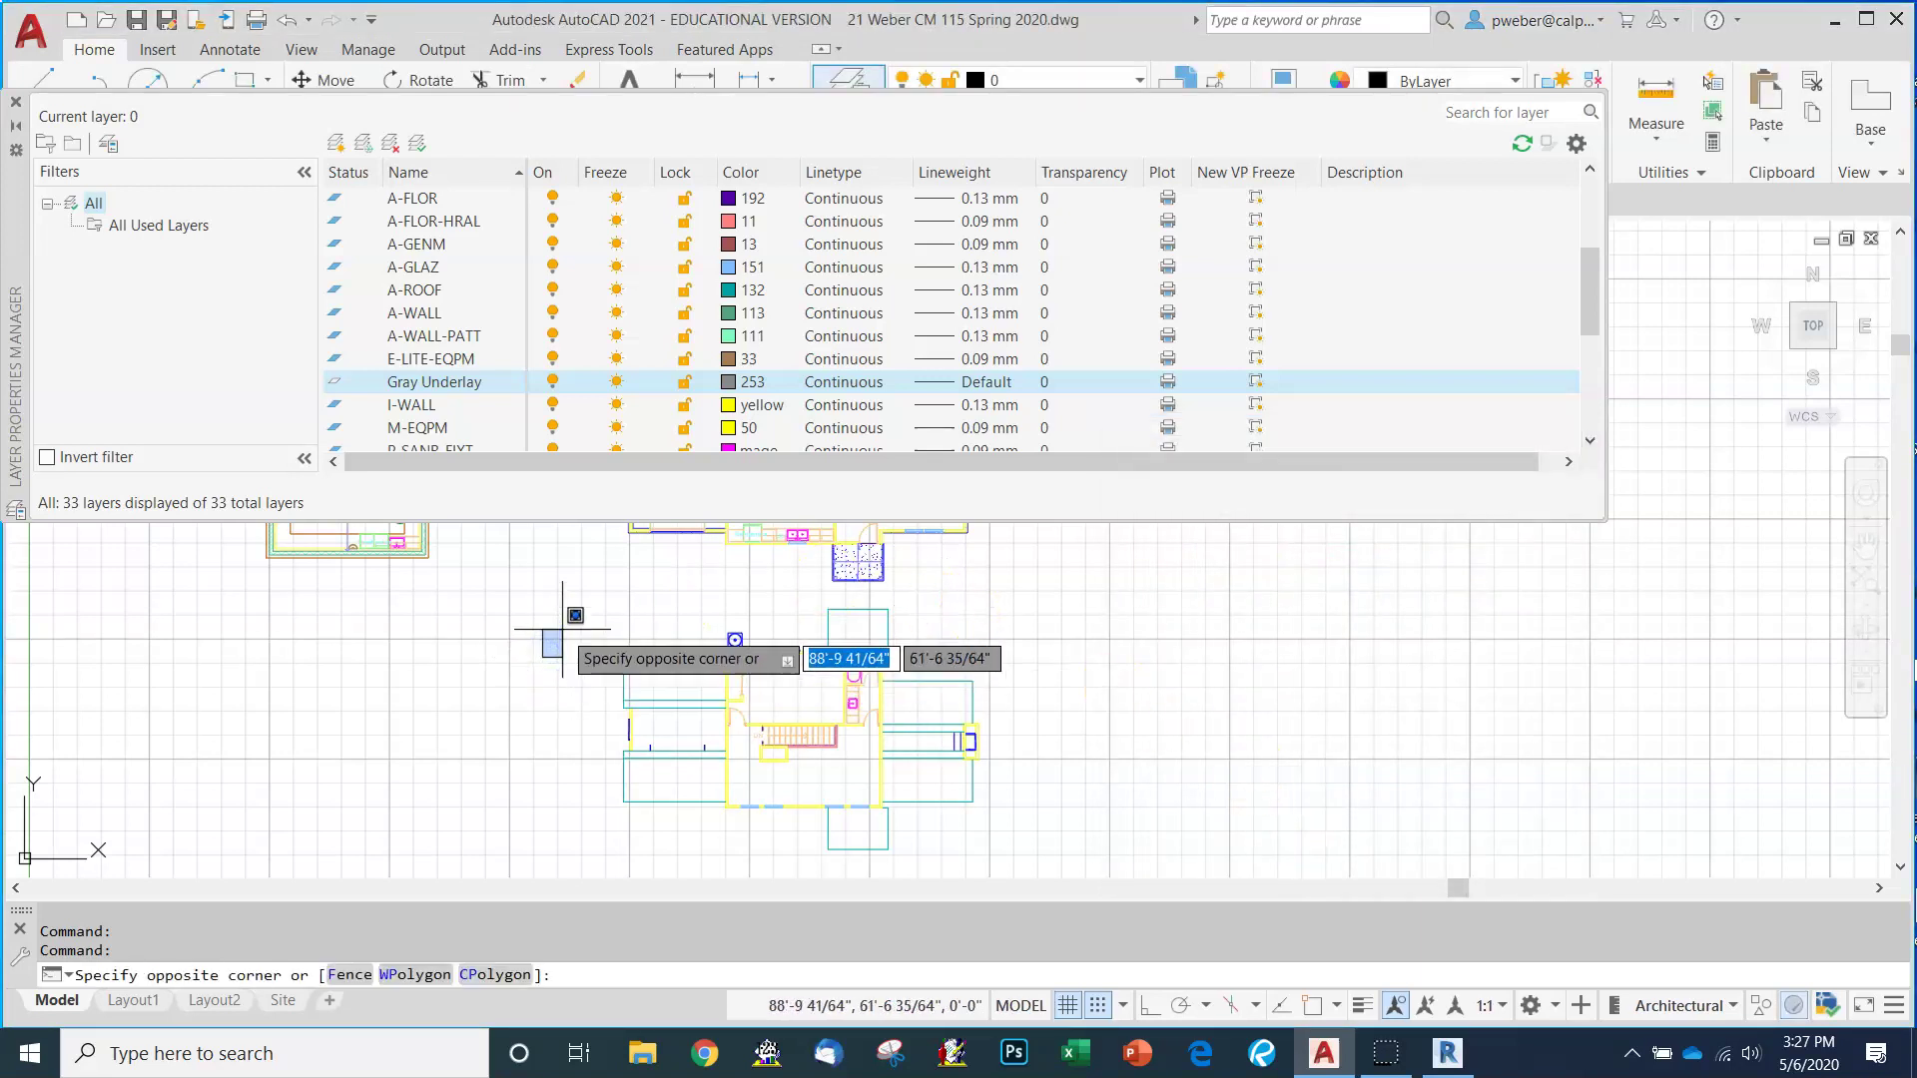
key("Escape")
scroll(562, 628, "down", 4)
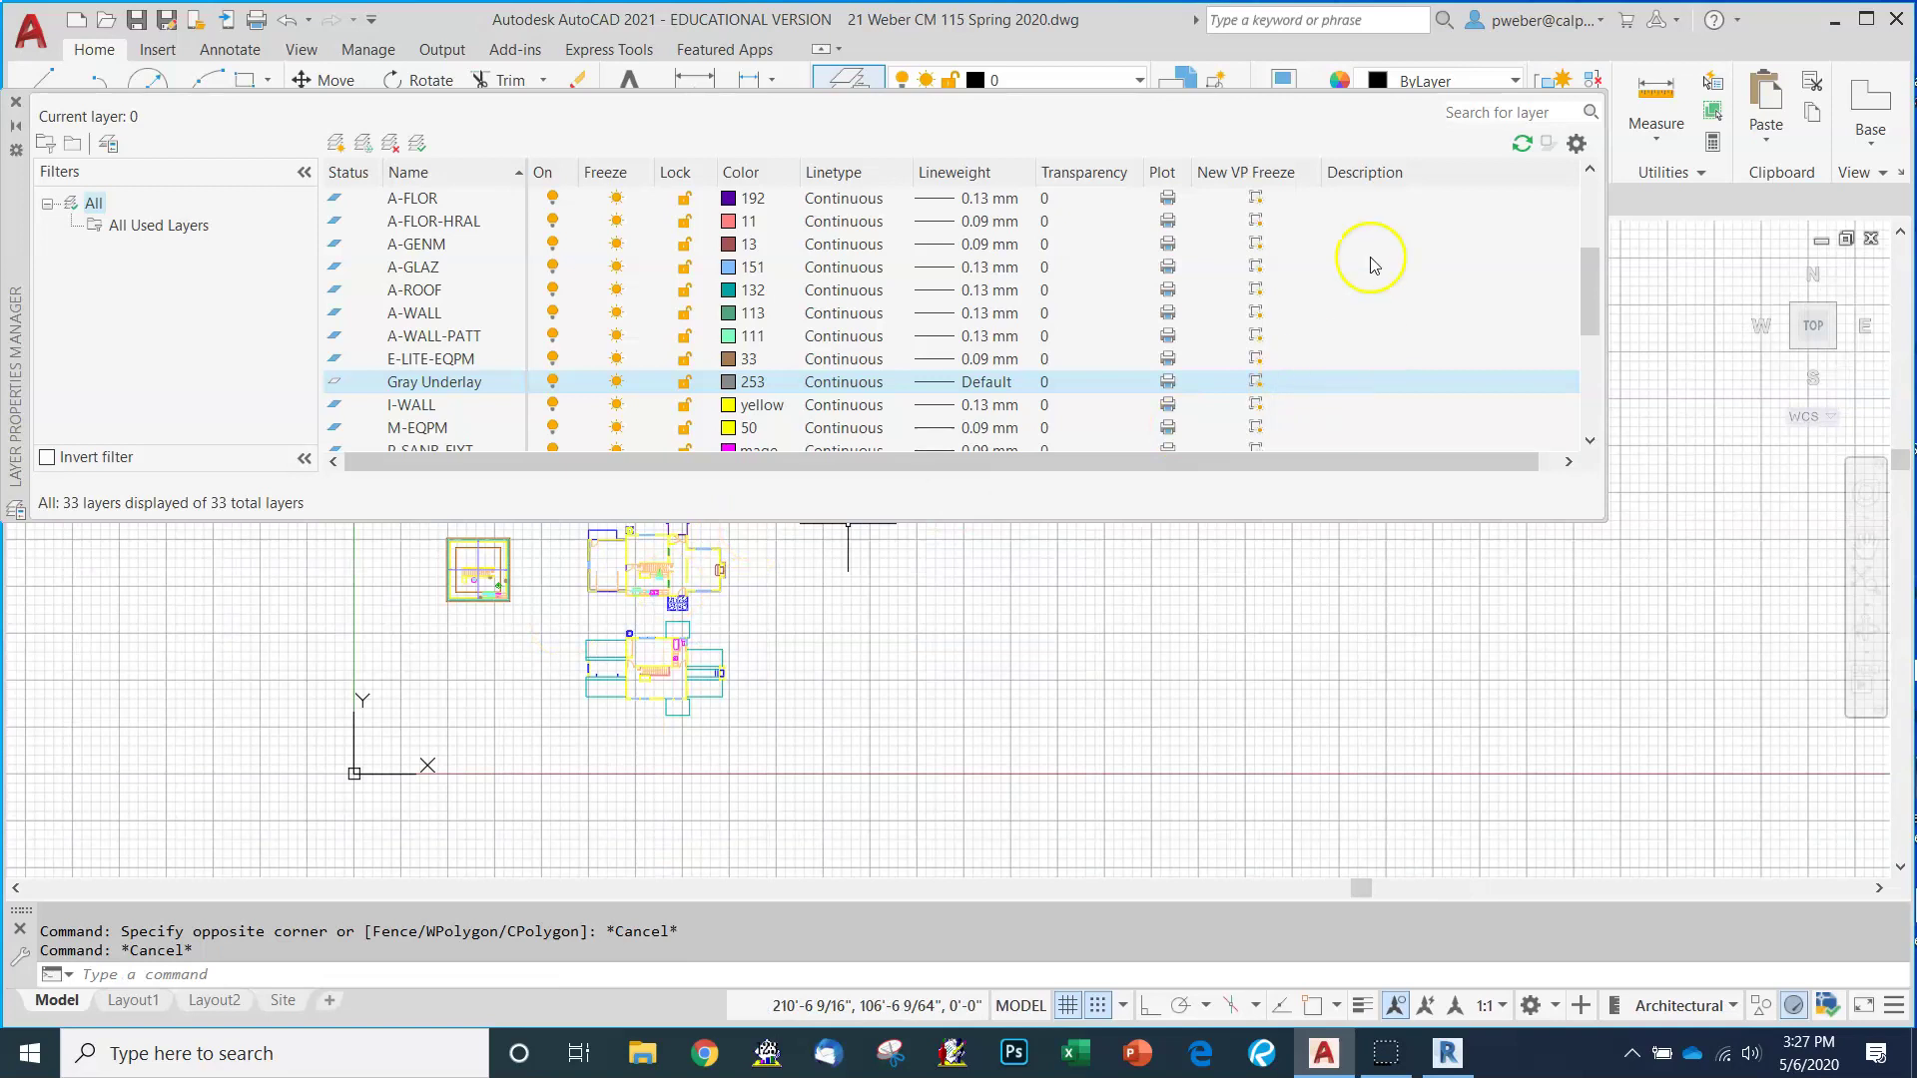
left_click(16, 103)
Select all objects of the three floor plans, assign them to the Gray Underlay layer, and clear the selection.
scroll(527, 506, "up", 2)
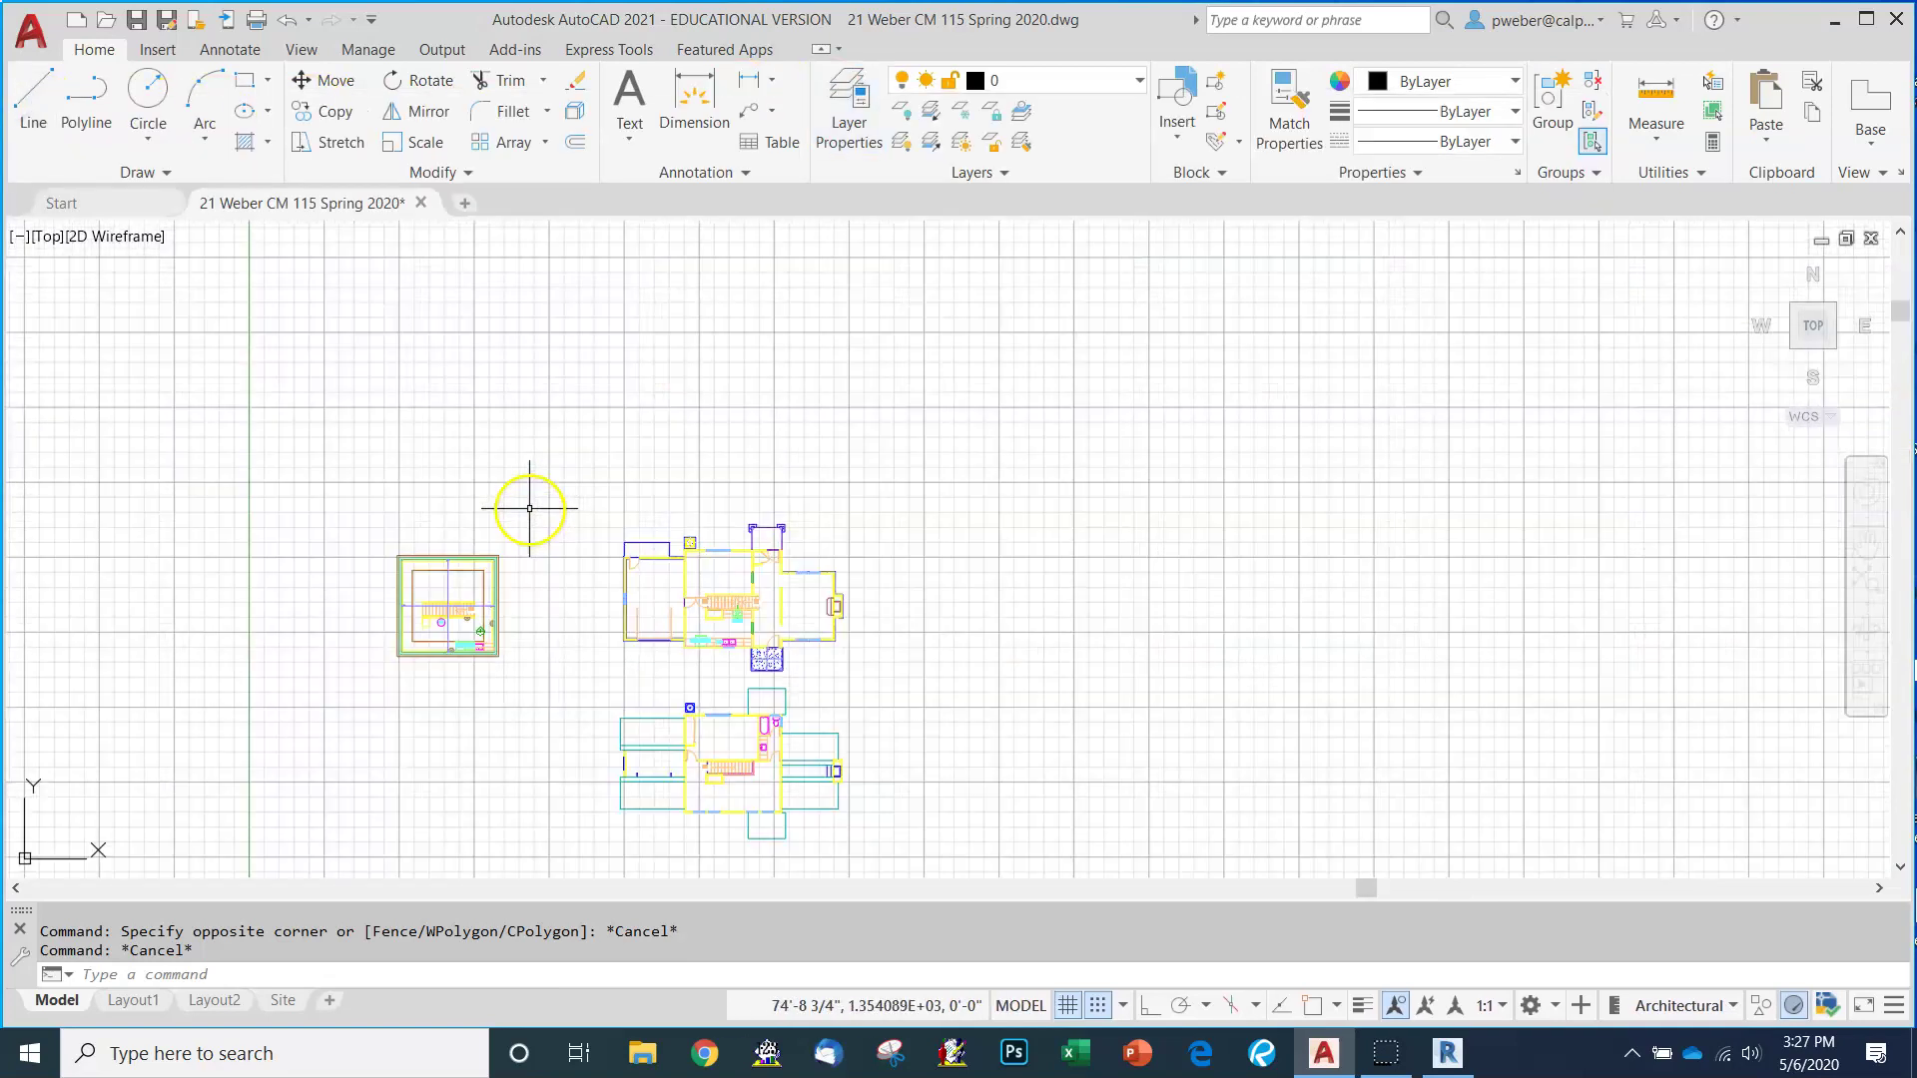
left_click(373, 469)
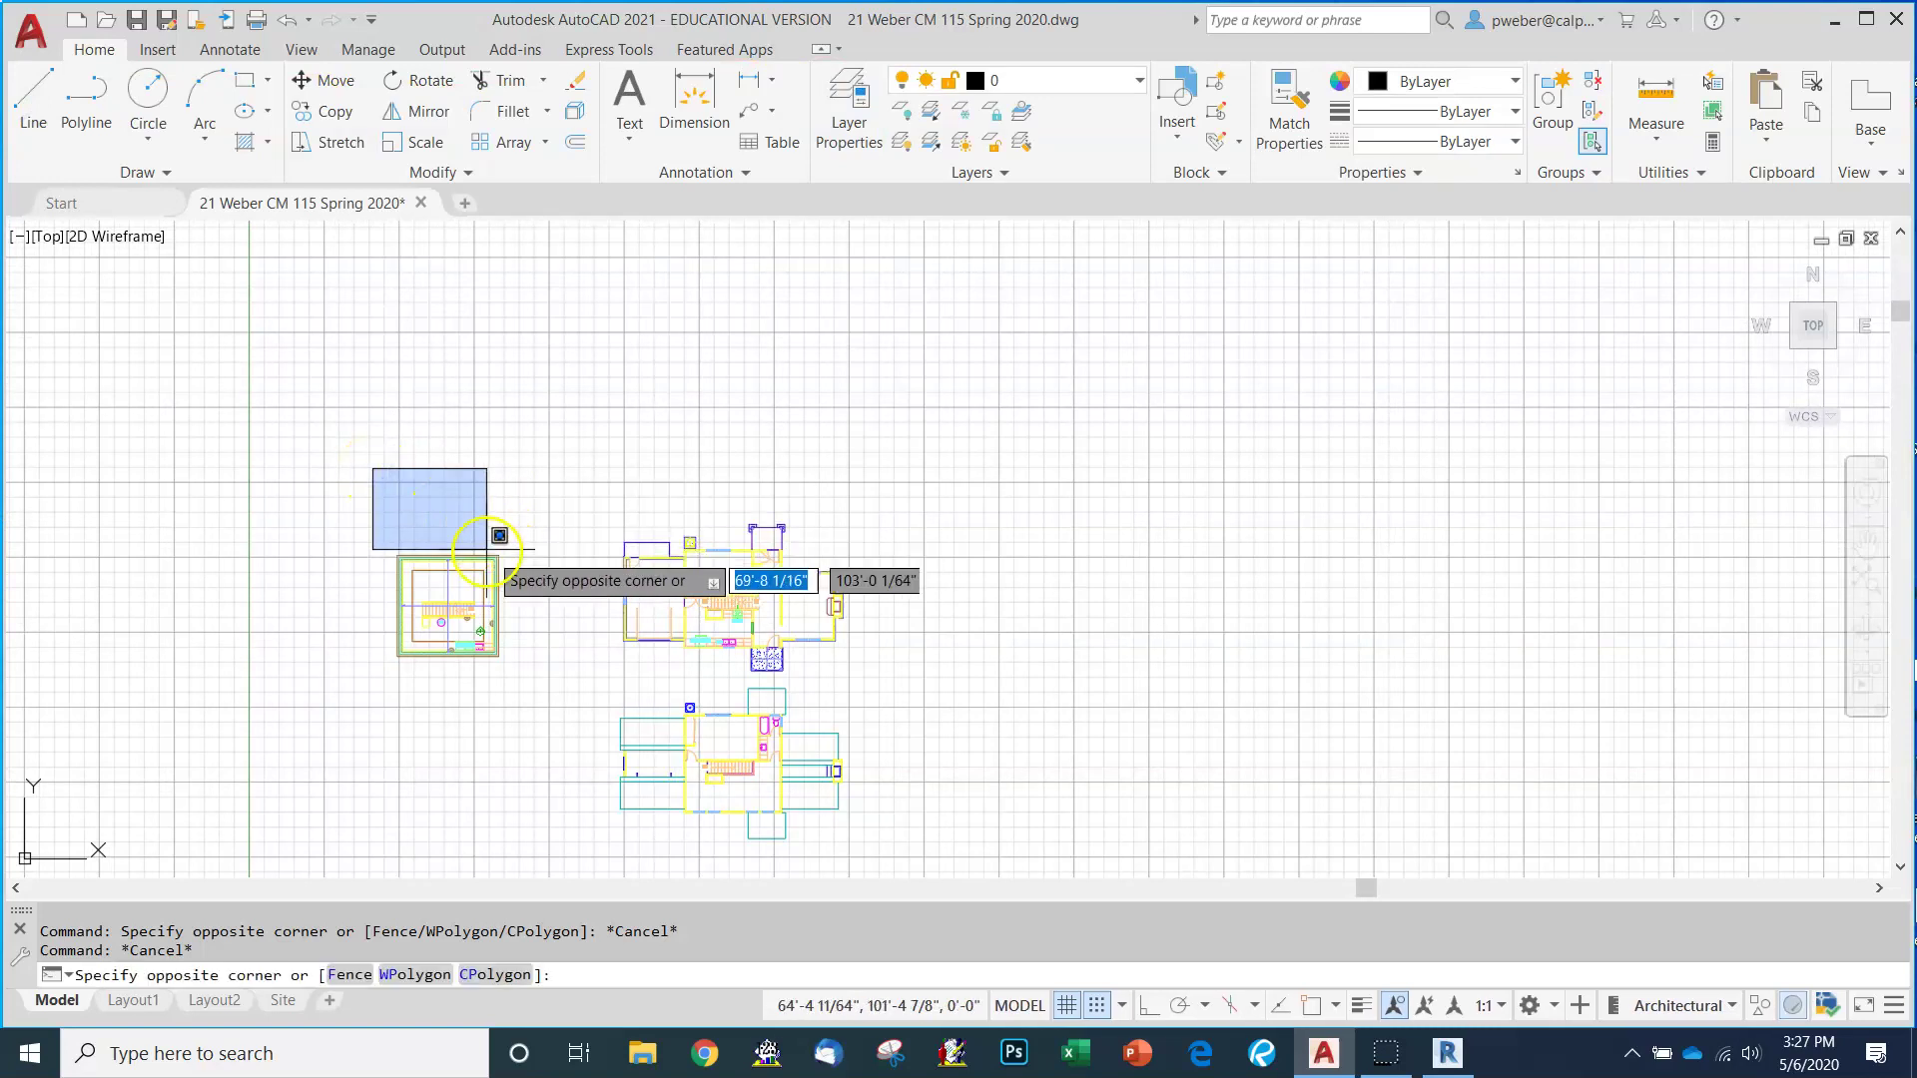
left_click(882, 846)
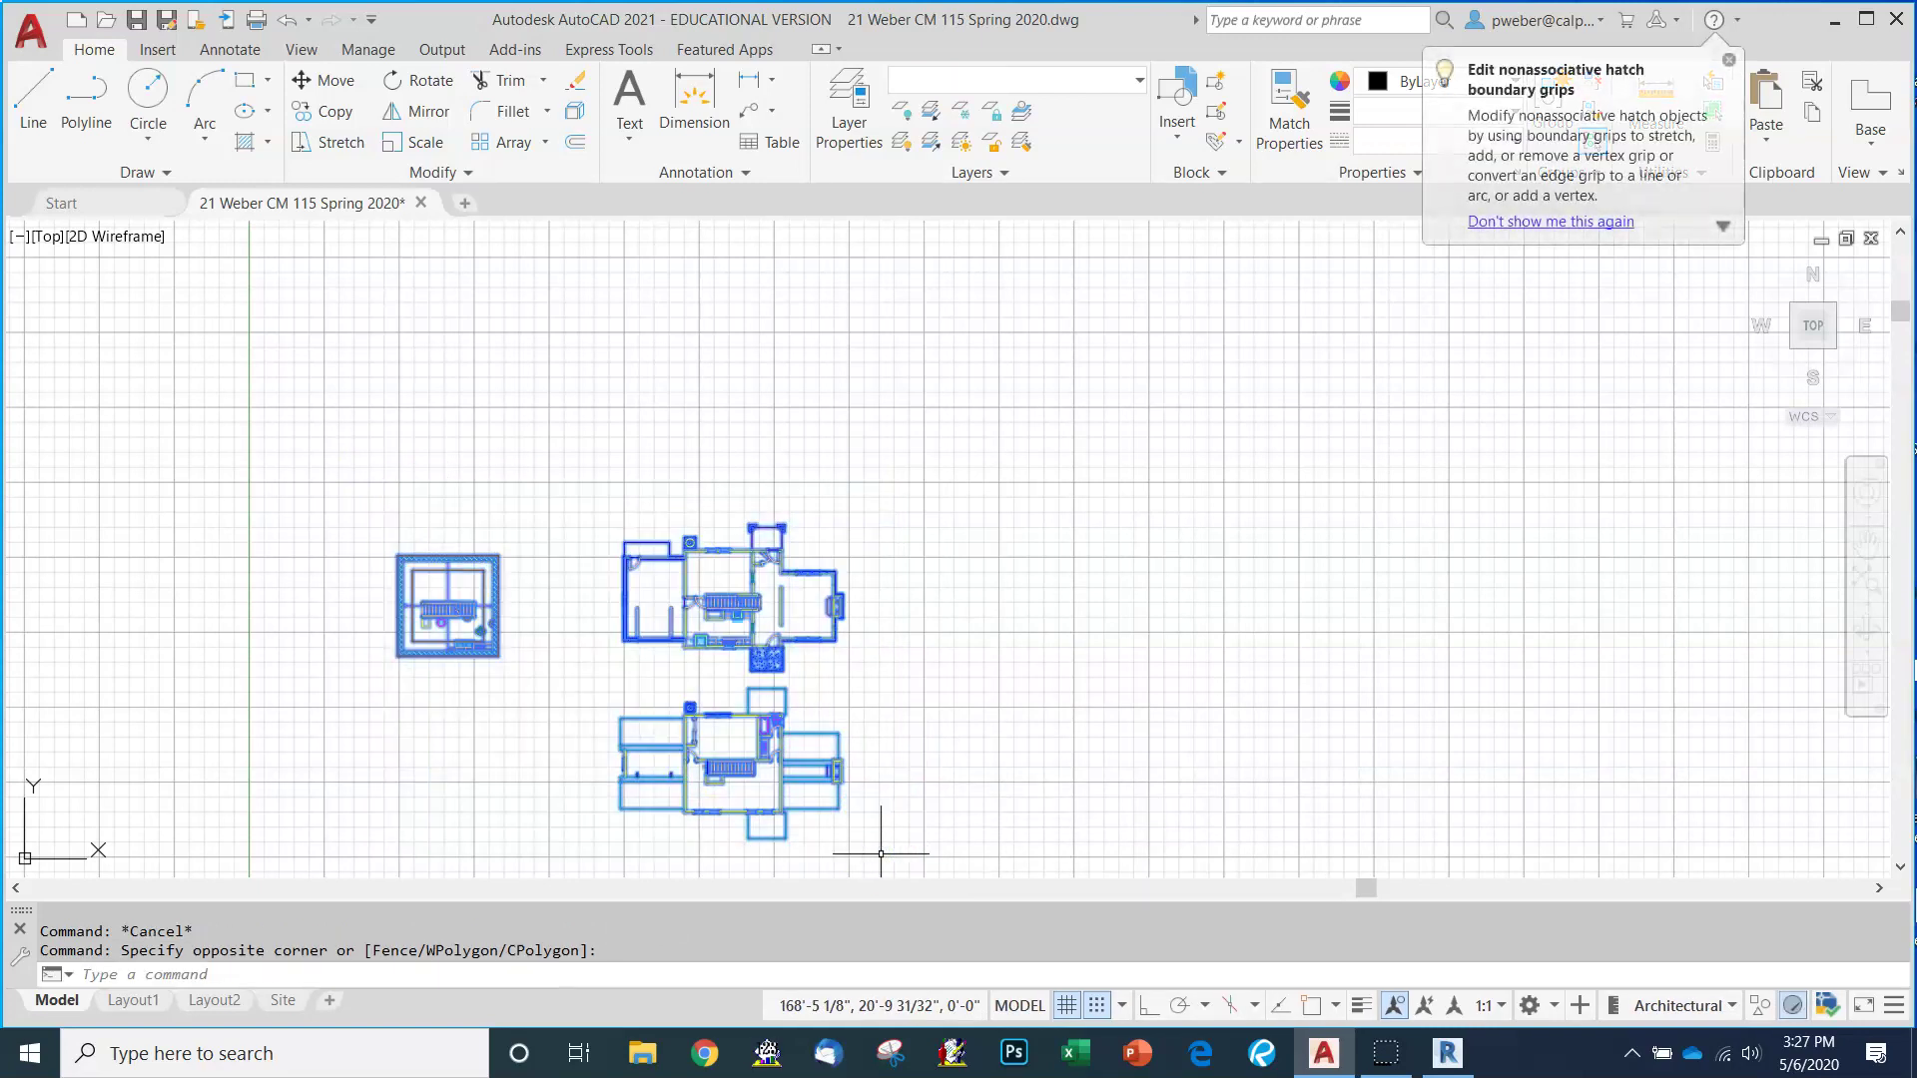
right_click(850, 597)
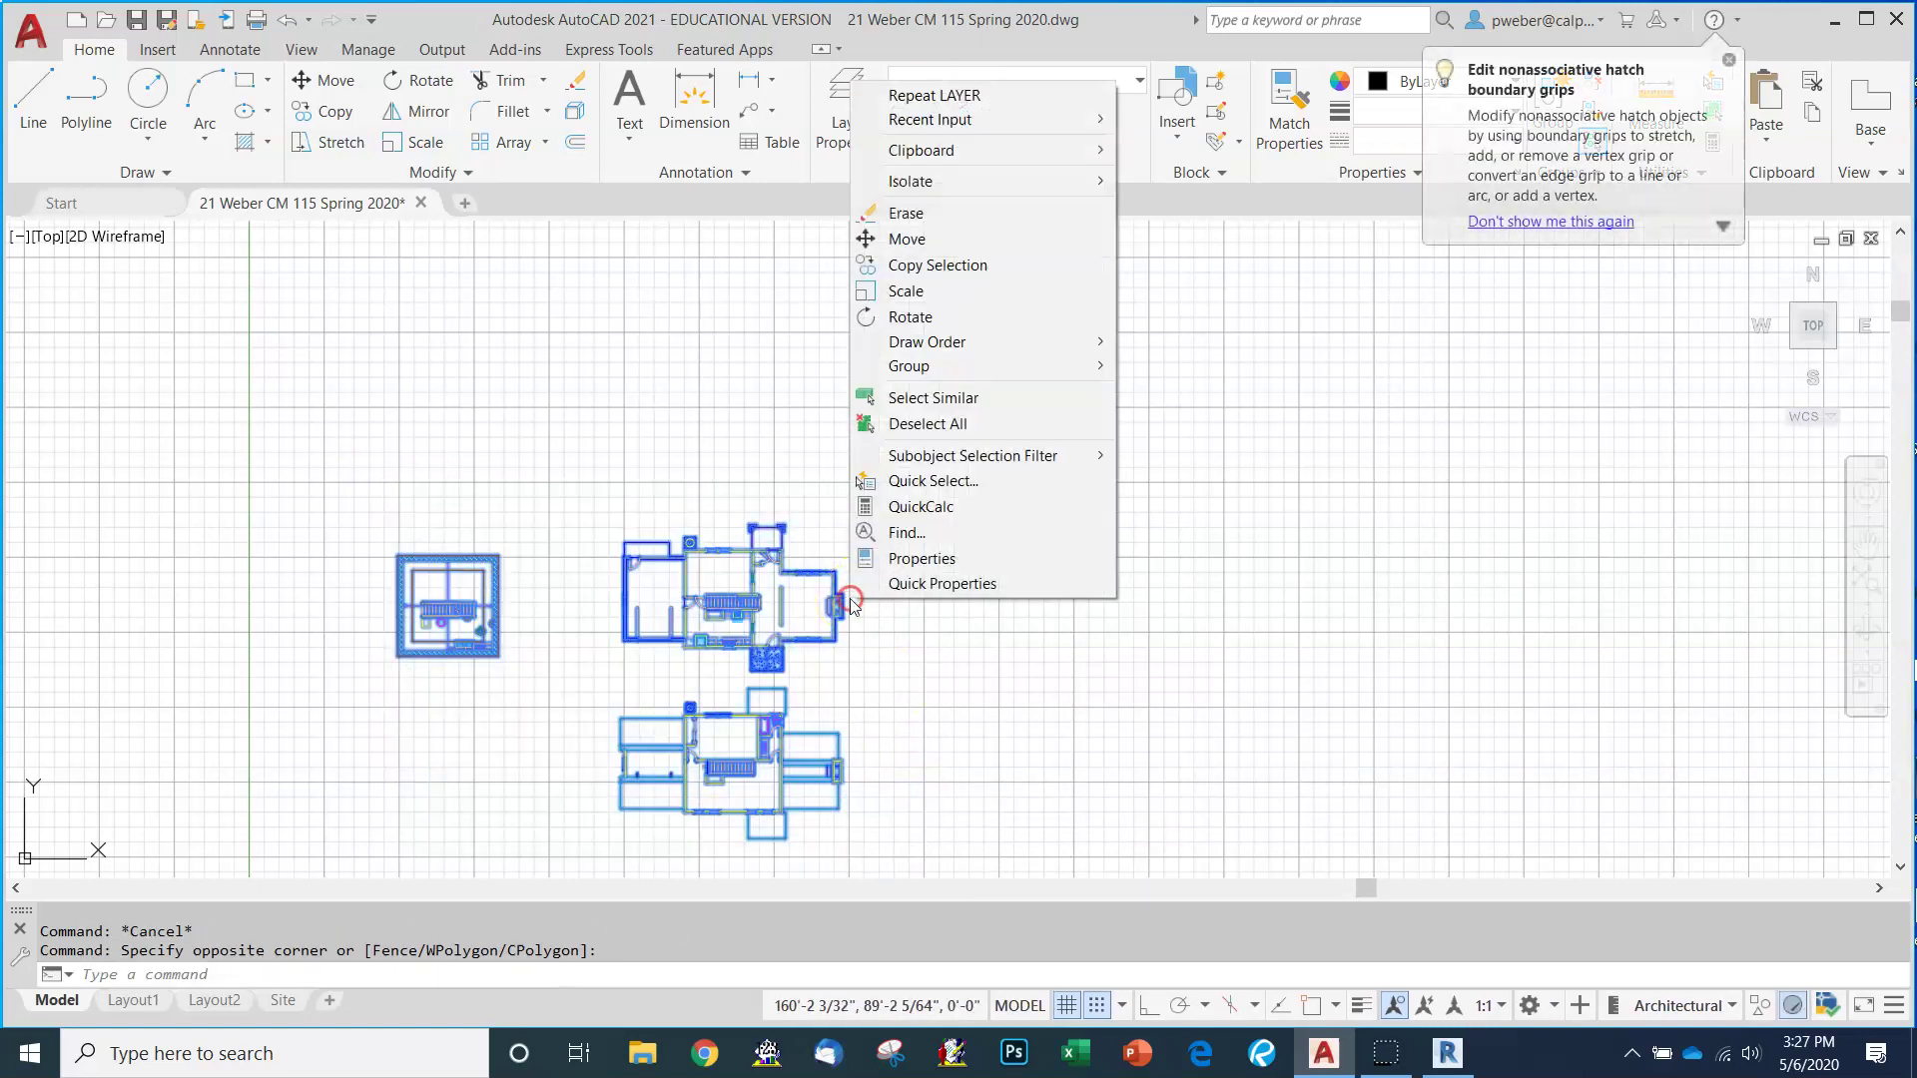
left_click(914, 558)
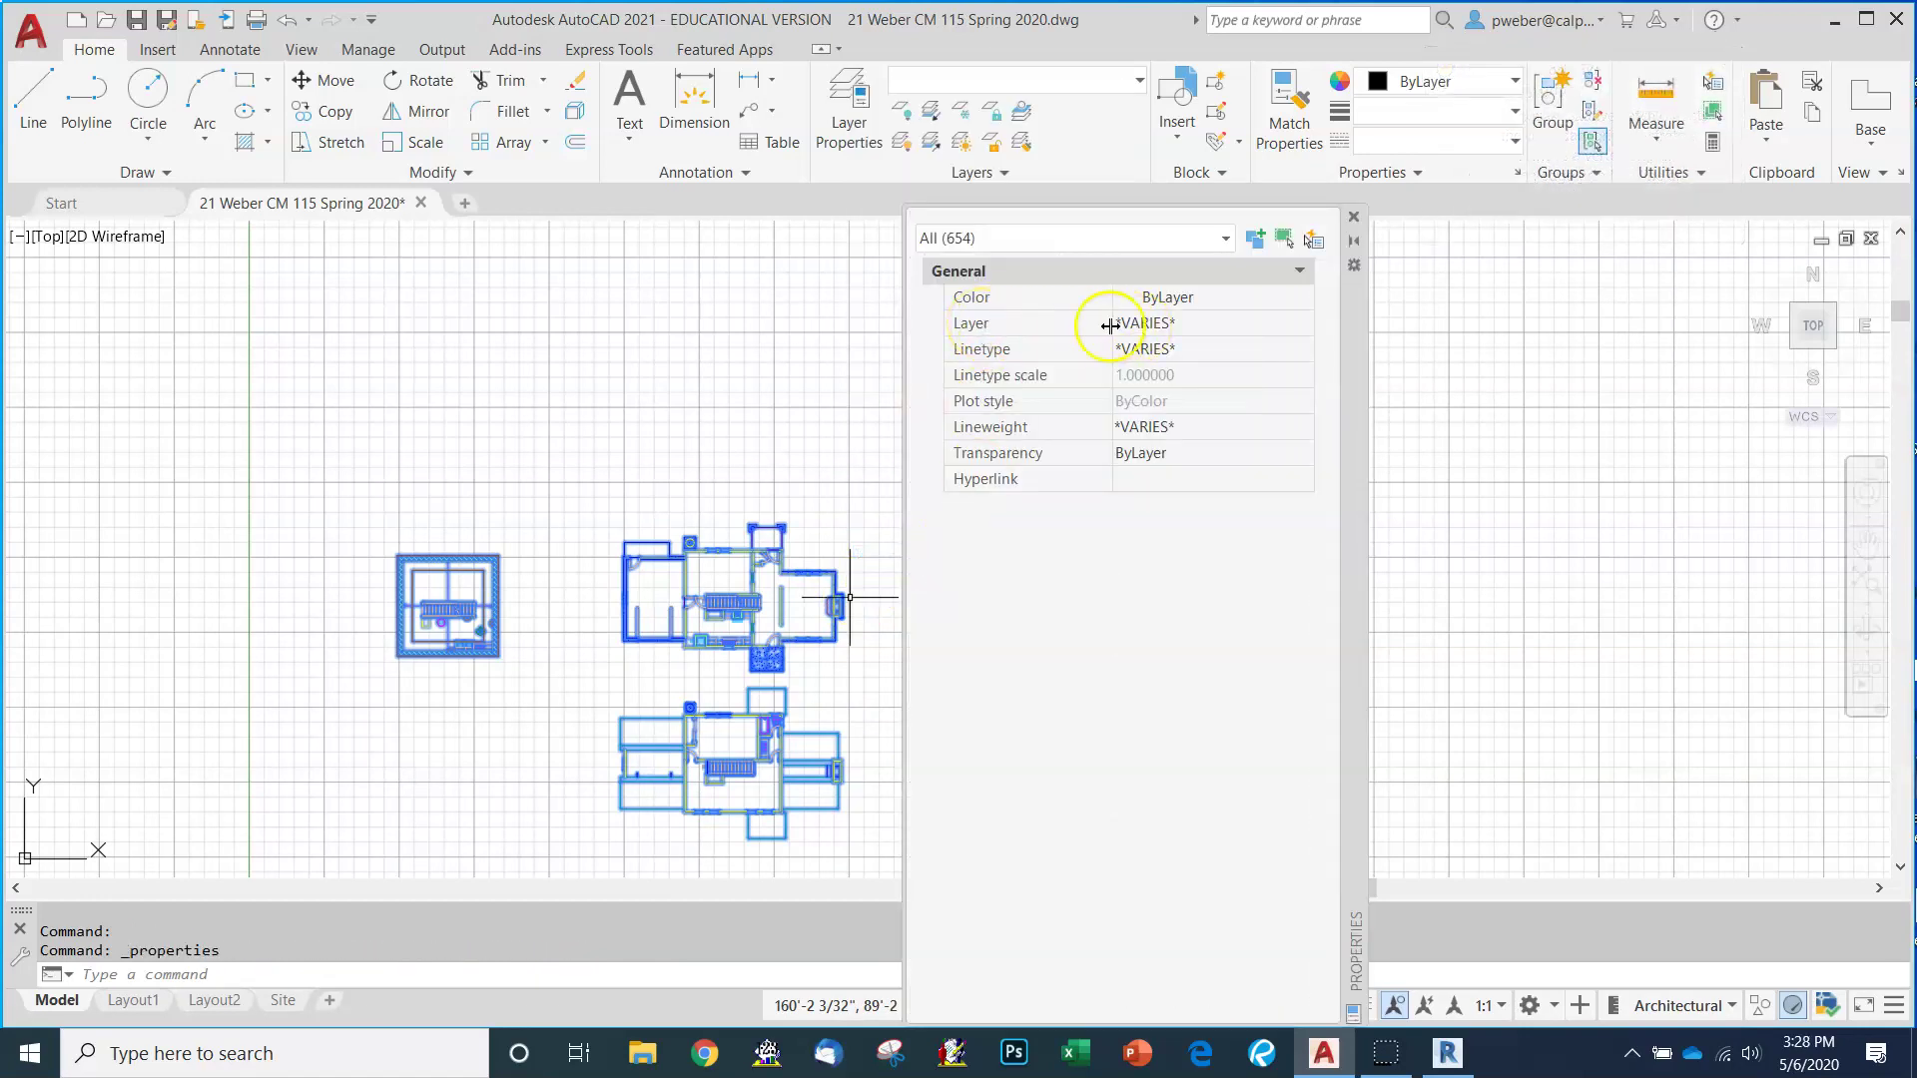
left_click(1187, 328)
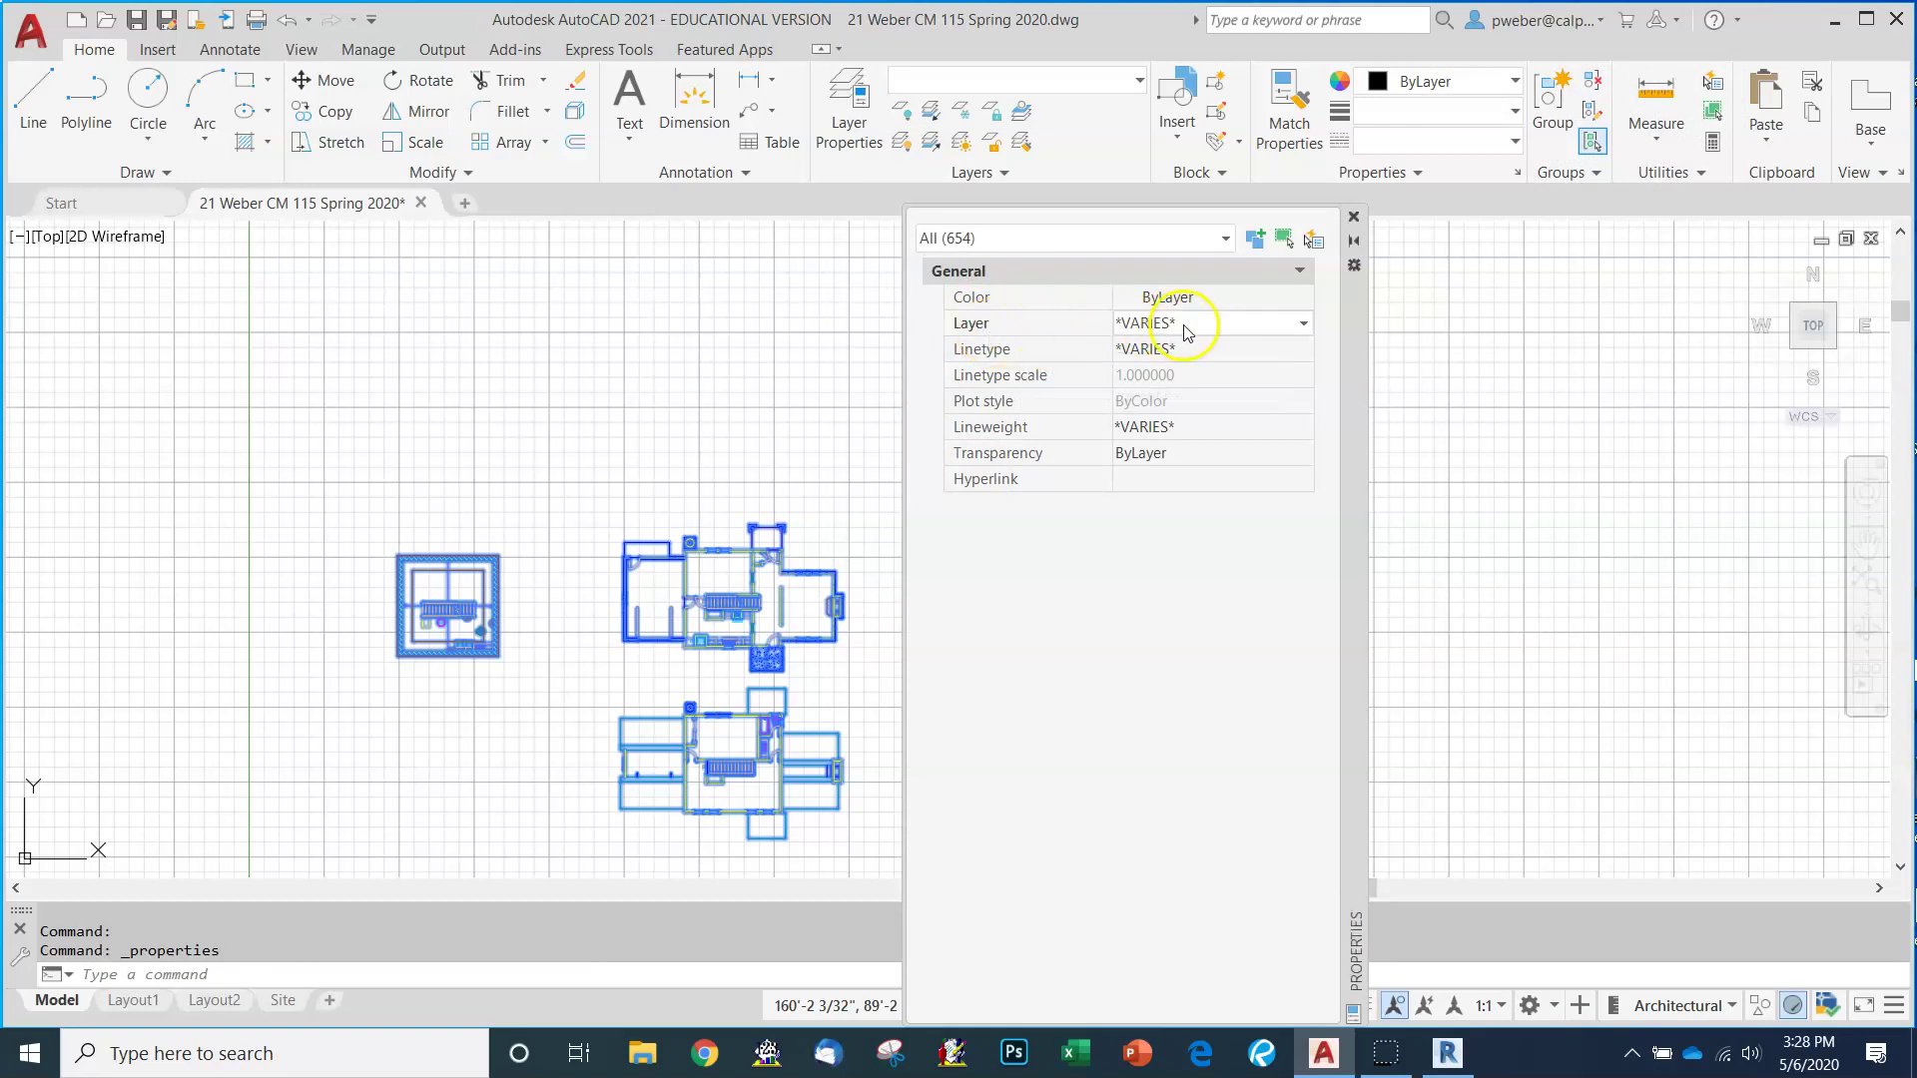
left_click(1304, 325)
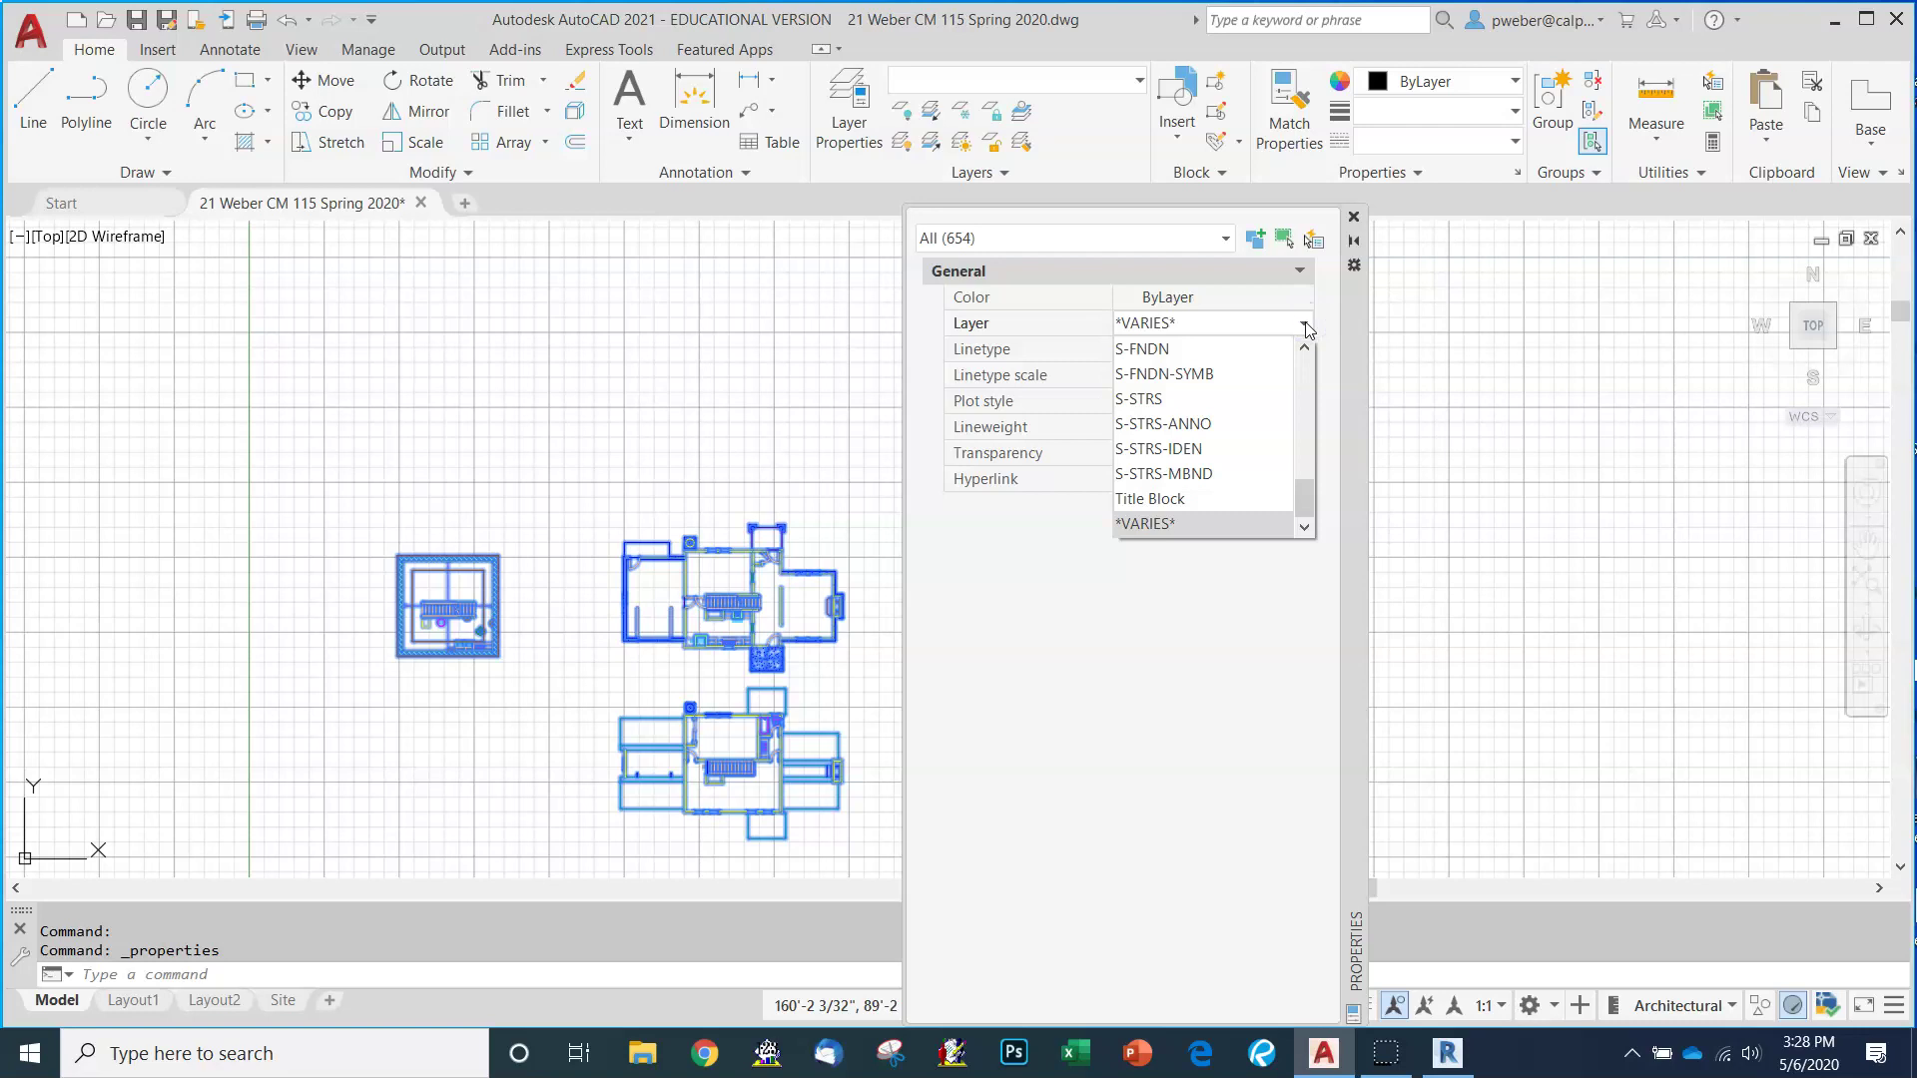
left_click_drag(1305, 496, 1304, 427)
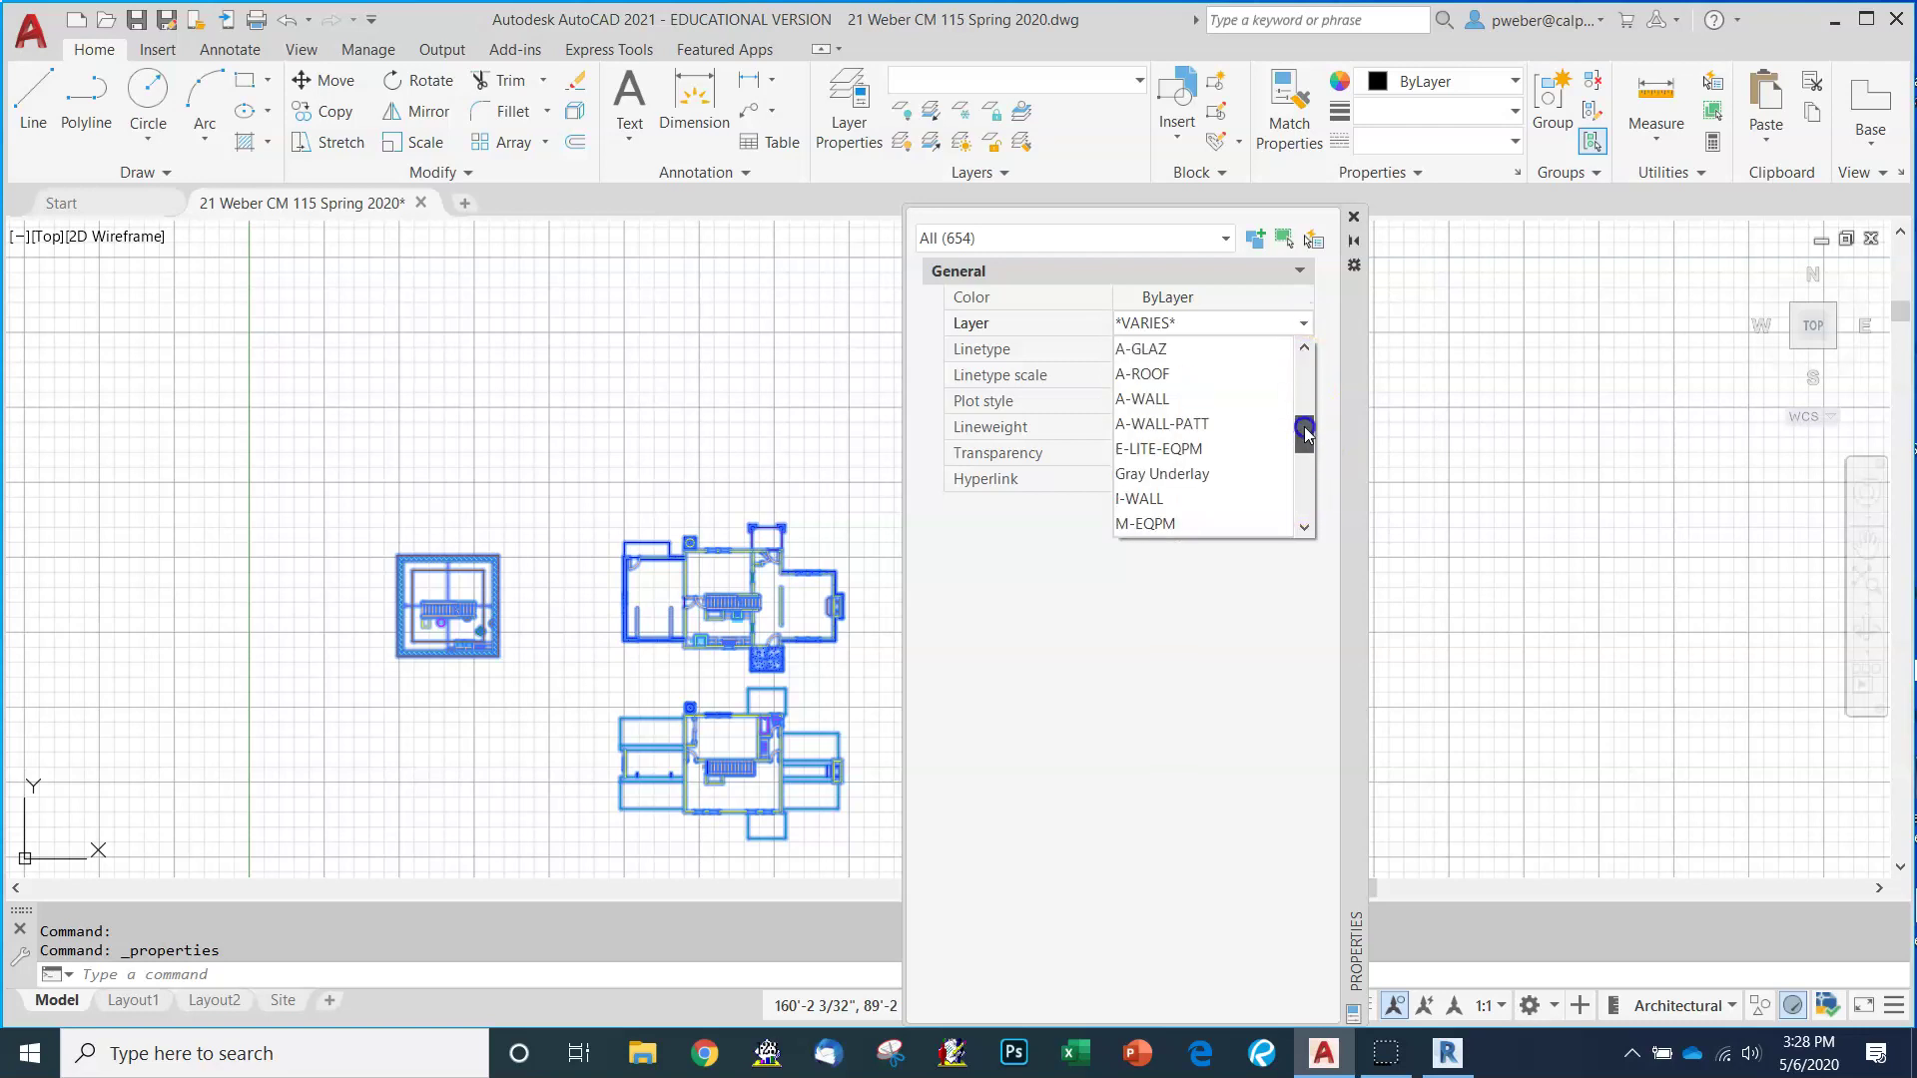
left_click(1203, 450)
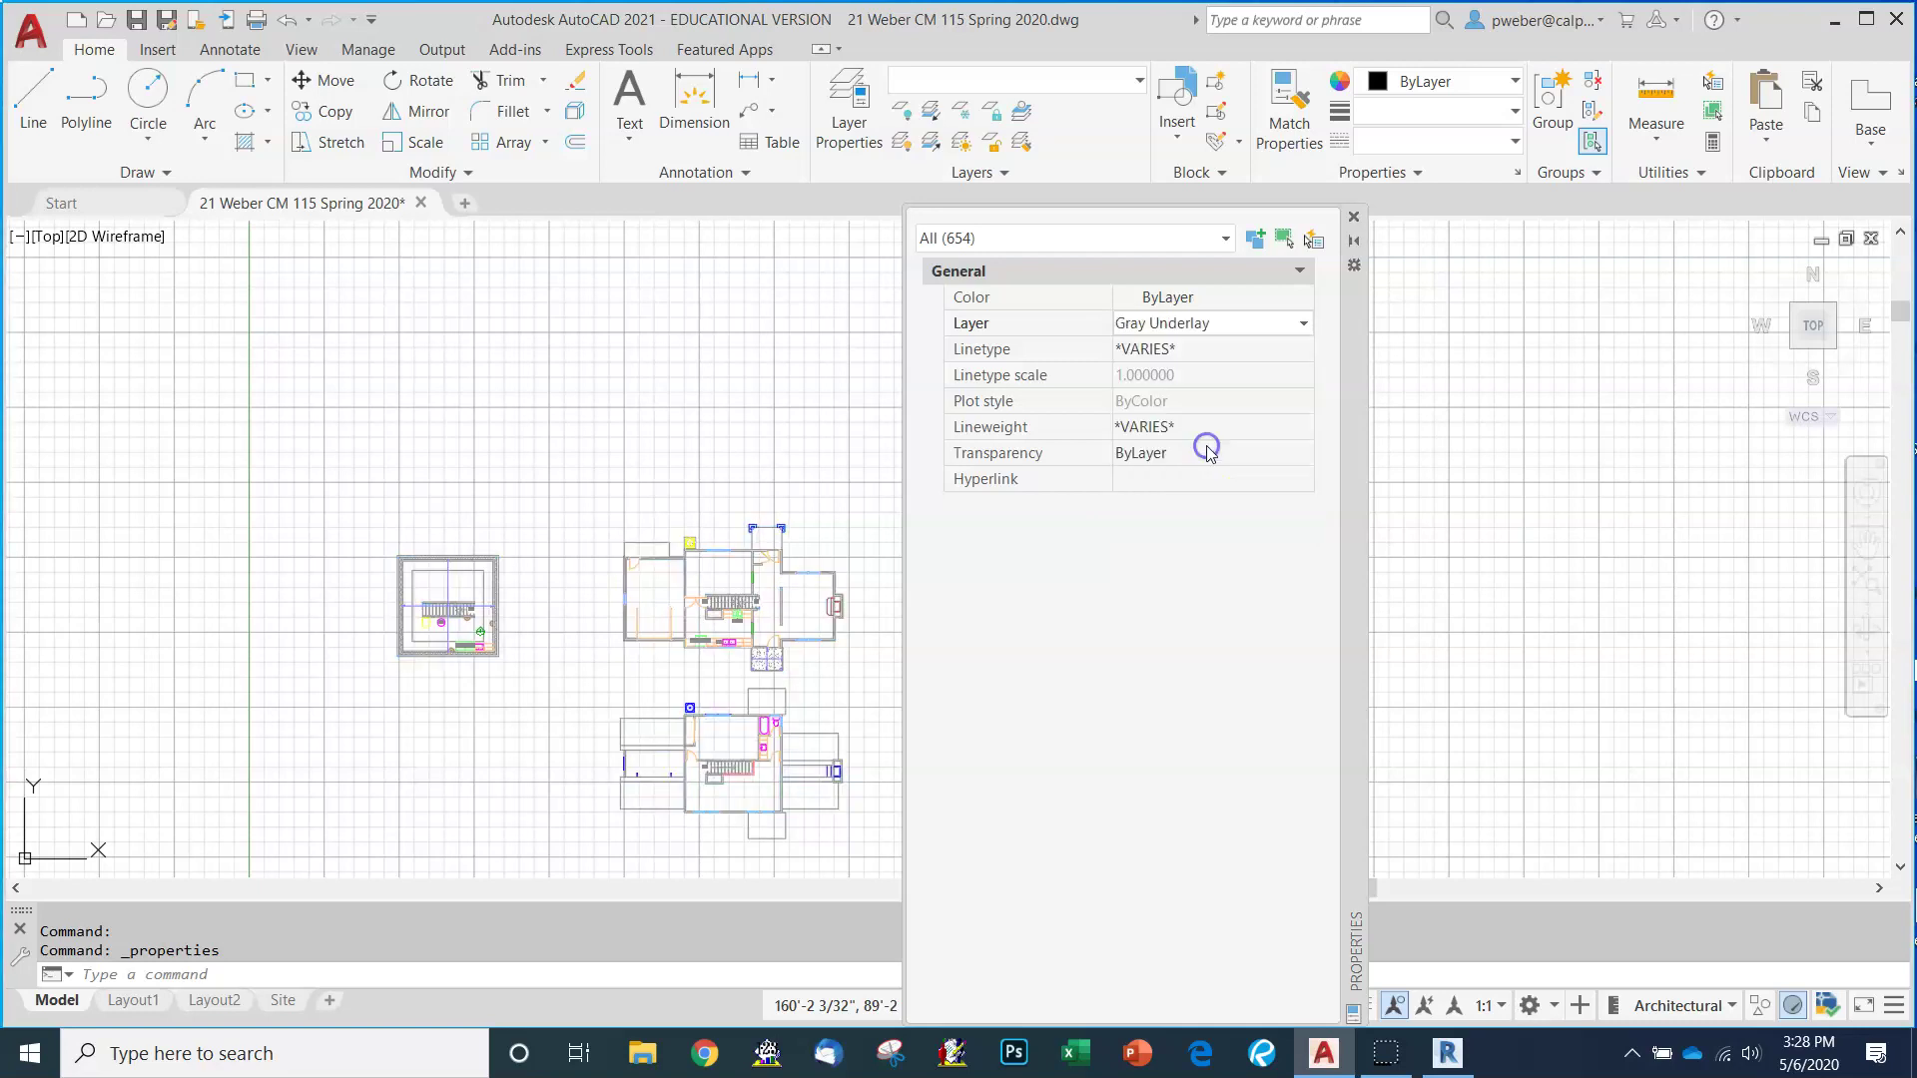
left_click(1353, 217)
left_click(910, 429)
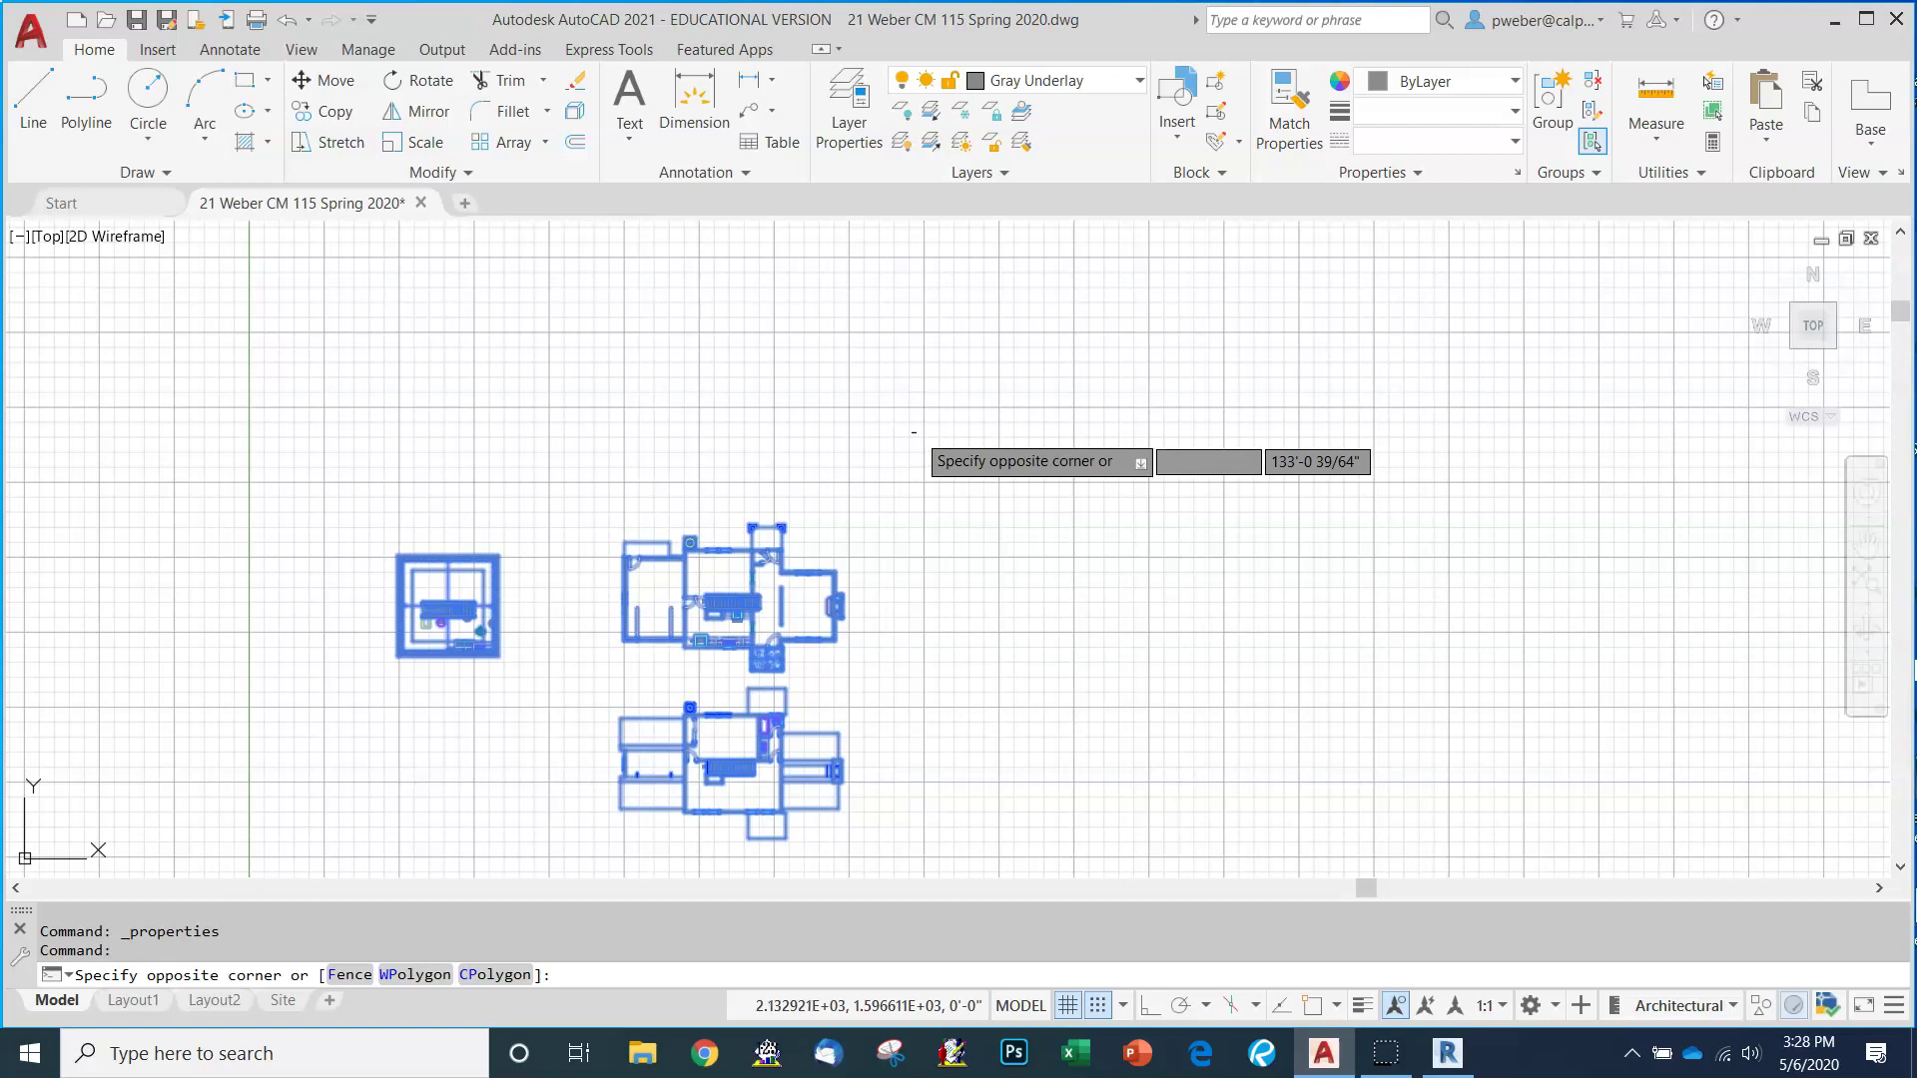
key("Escape")
key("Escape")
Examine the Level 4 plan up close and check which layer and color its wall lines use.
scroll(763, 469, "down", 2)
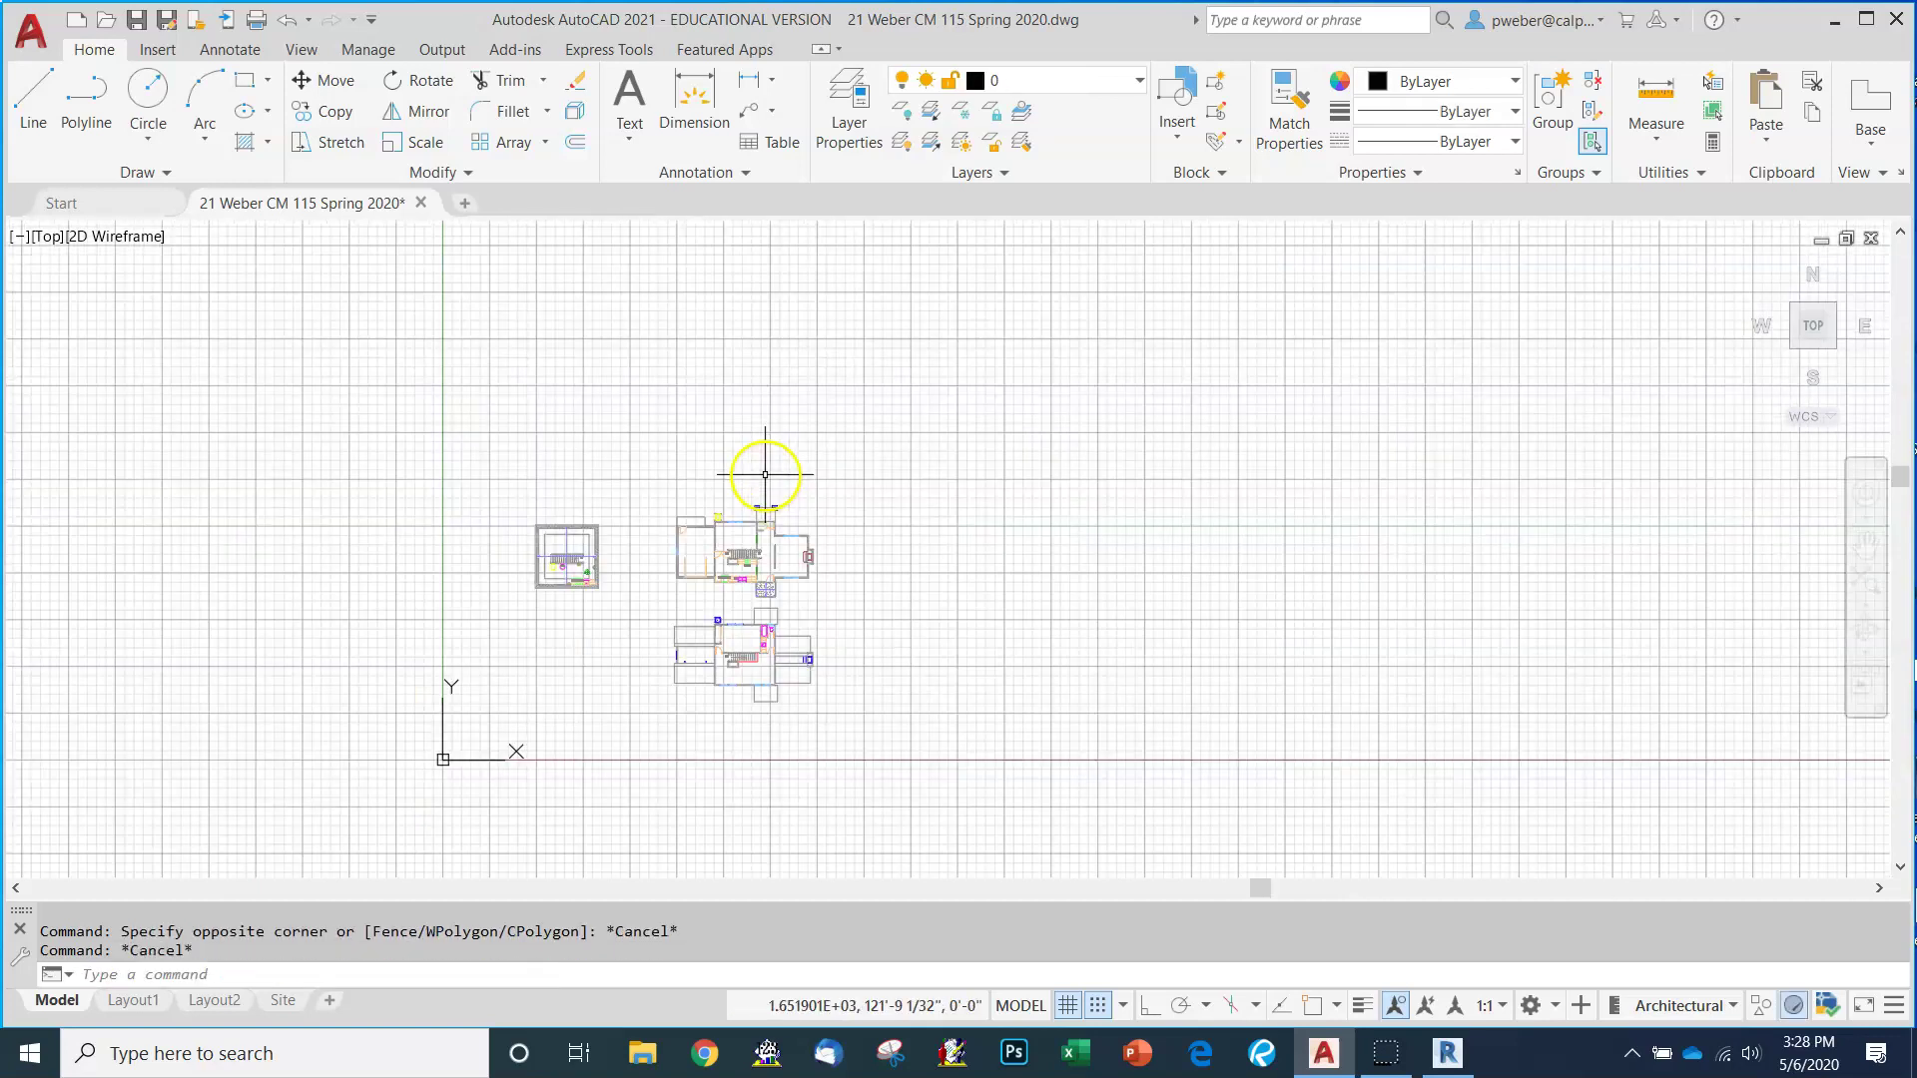
scroll(641, 565, "up", 4)
scroll(642, 565, "up", 2)
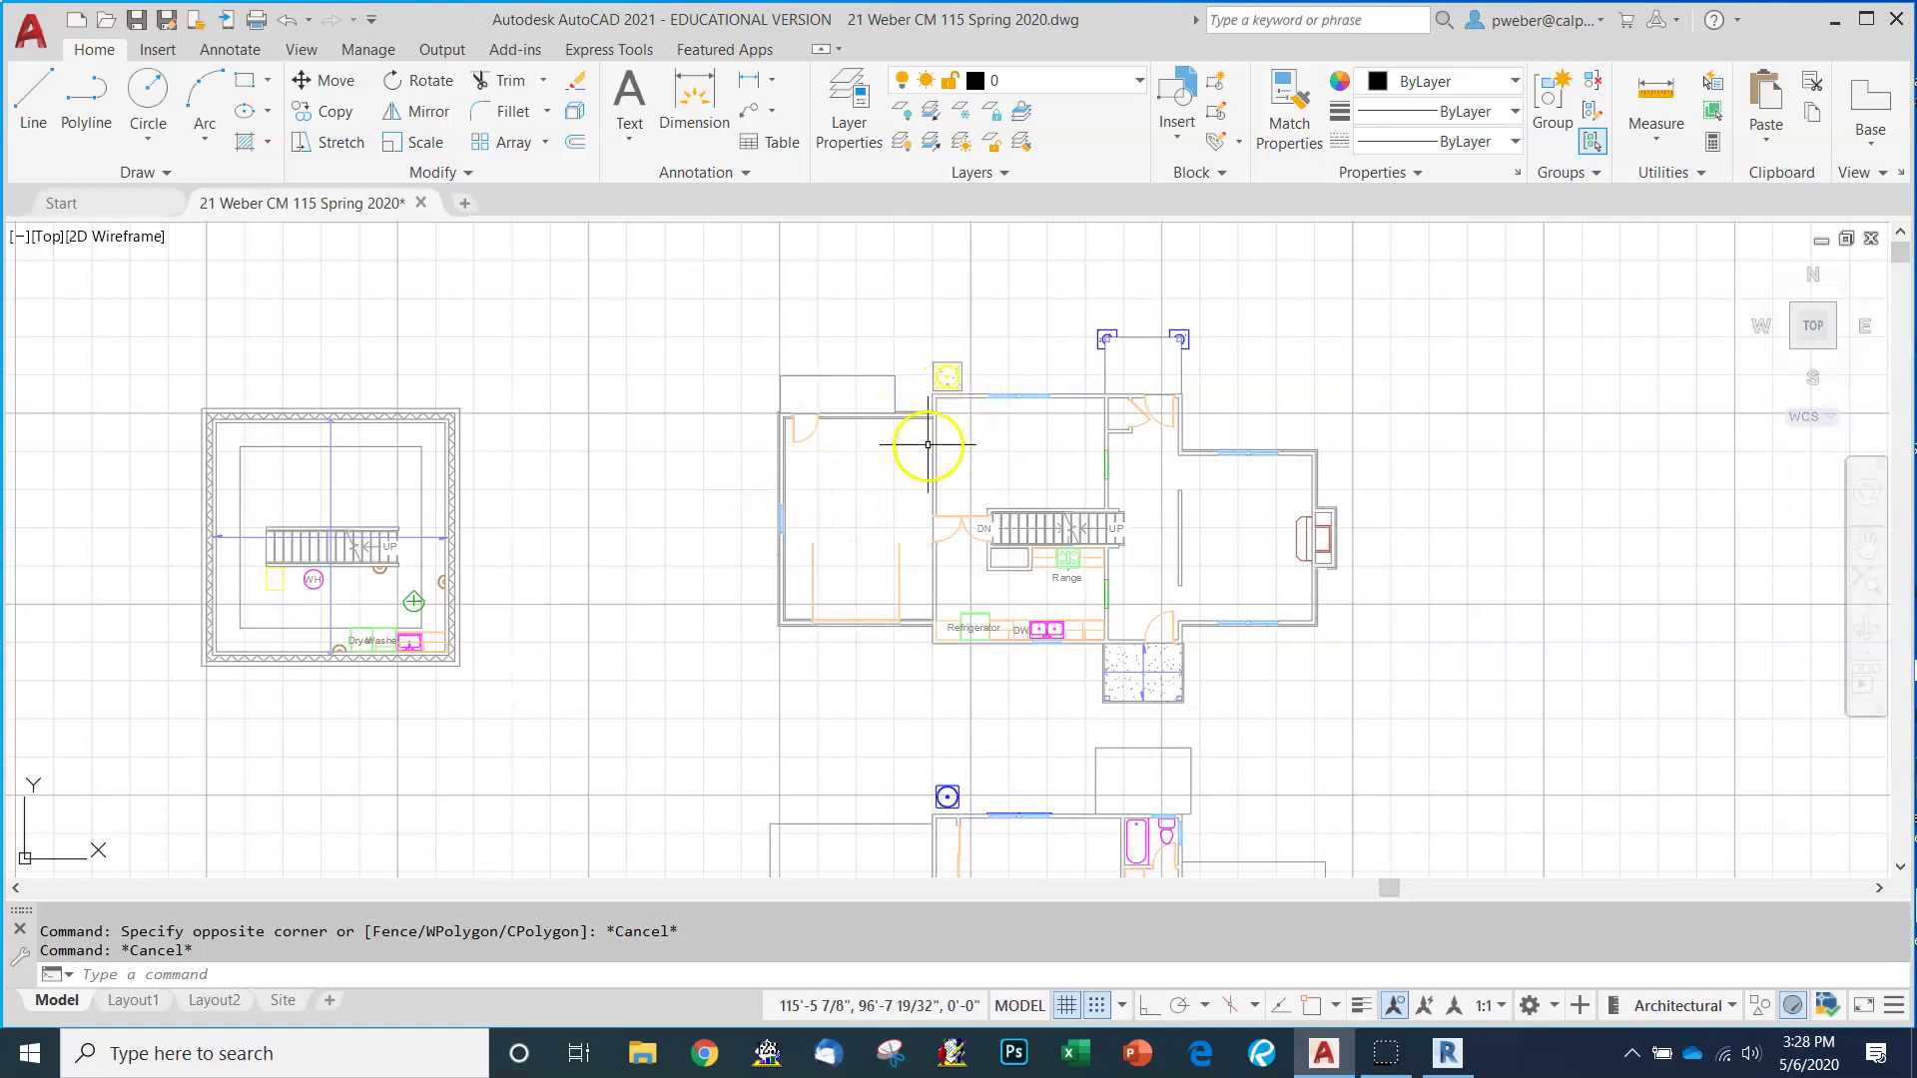
mouse_move(933, 443)
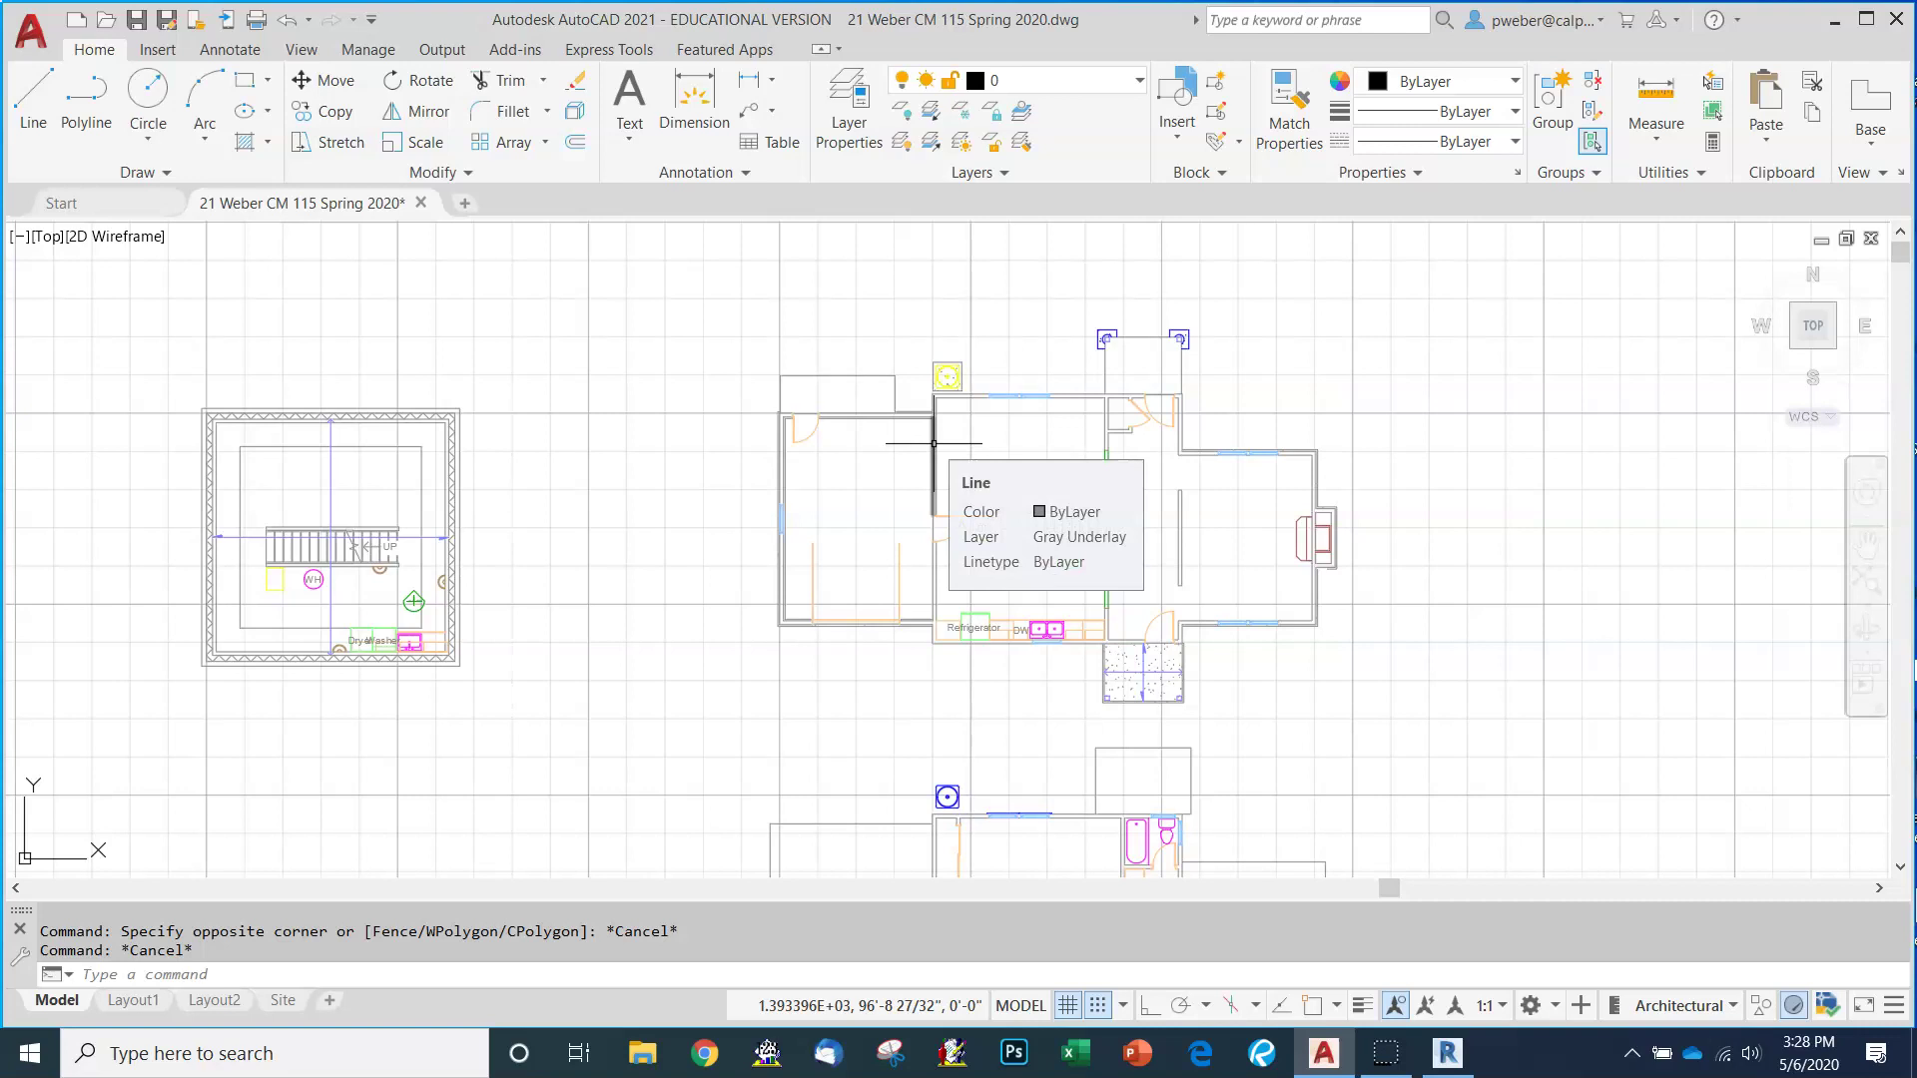
key("Escape")
left_click(887, 385)
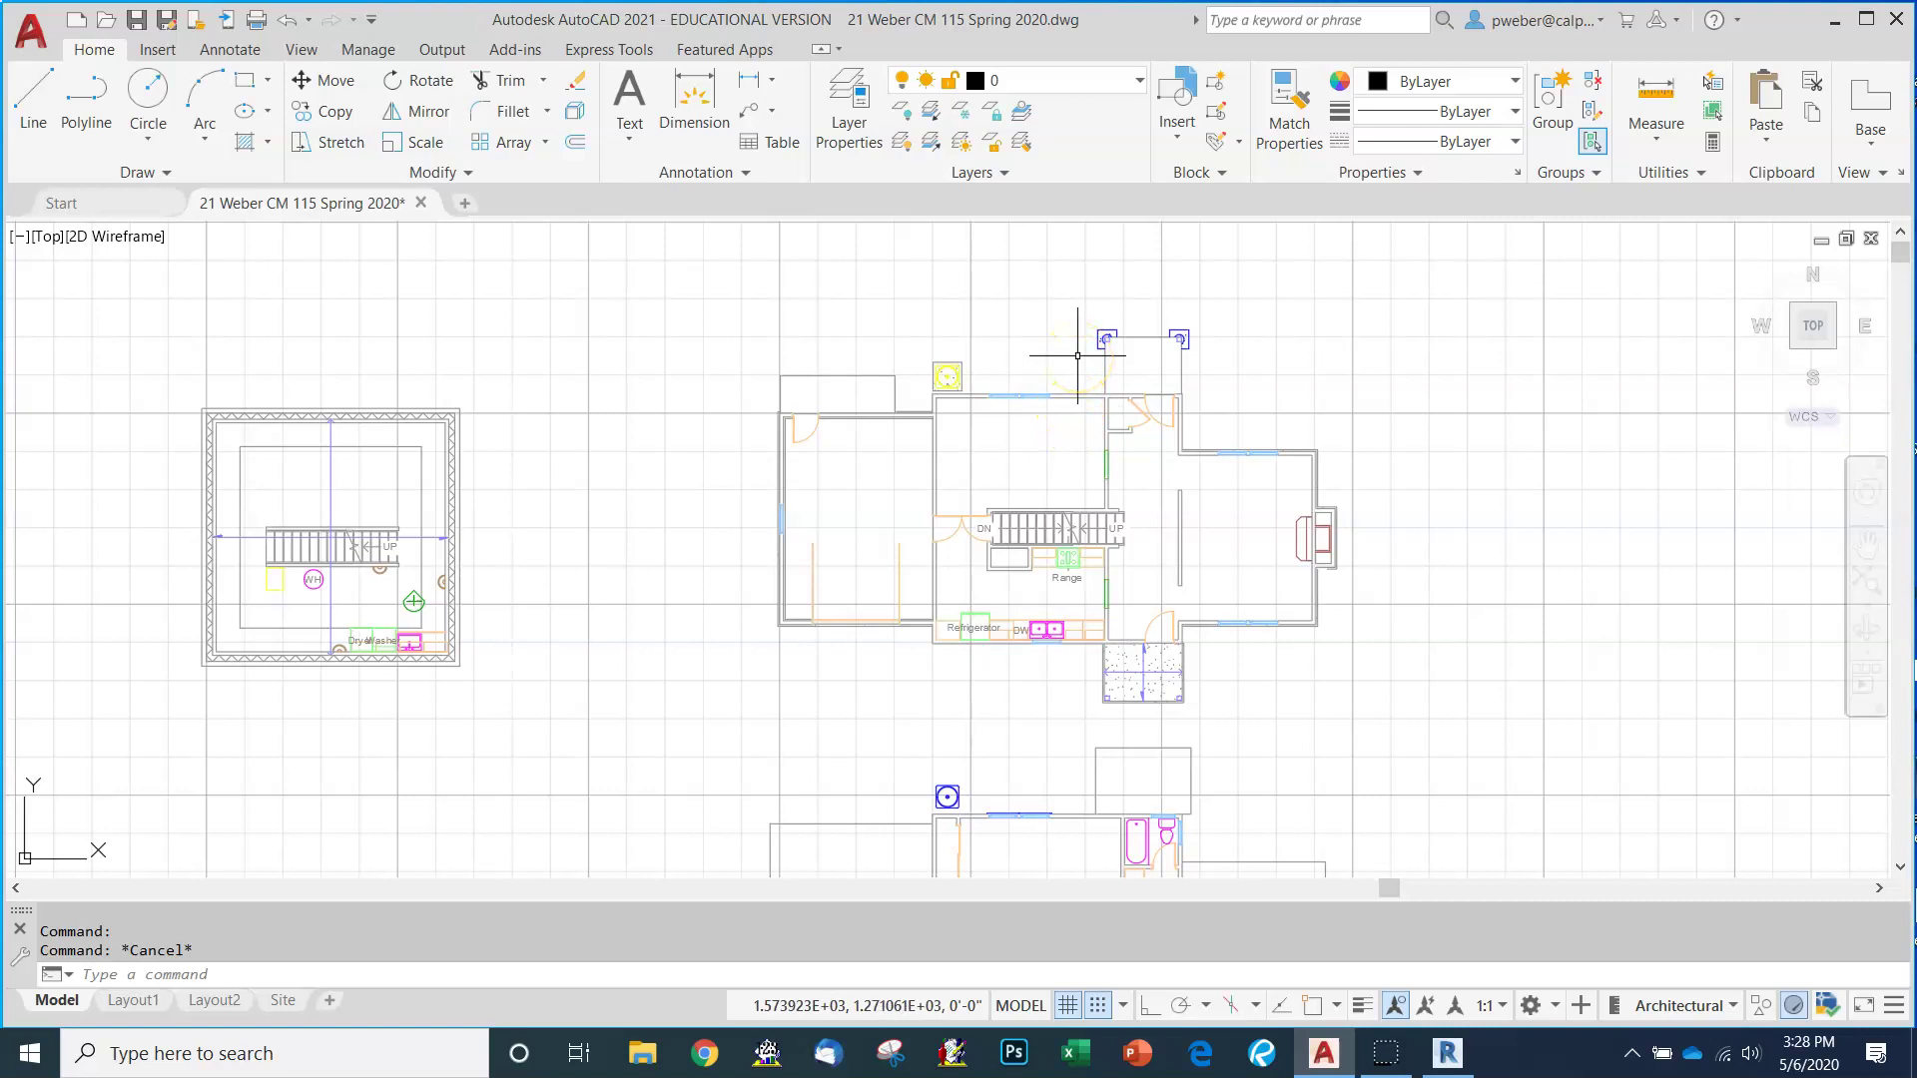
Explode all the objects of the three floor plans to break up their remaining blocks.
scroll(1077, 356, "down", 6)
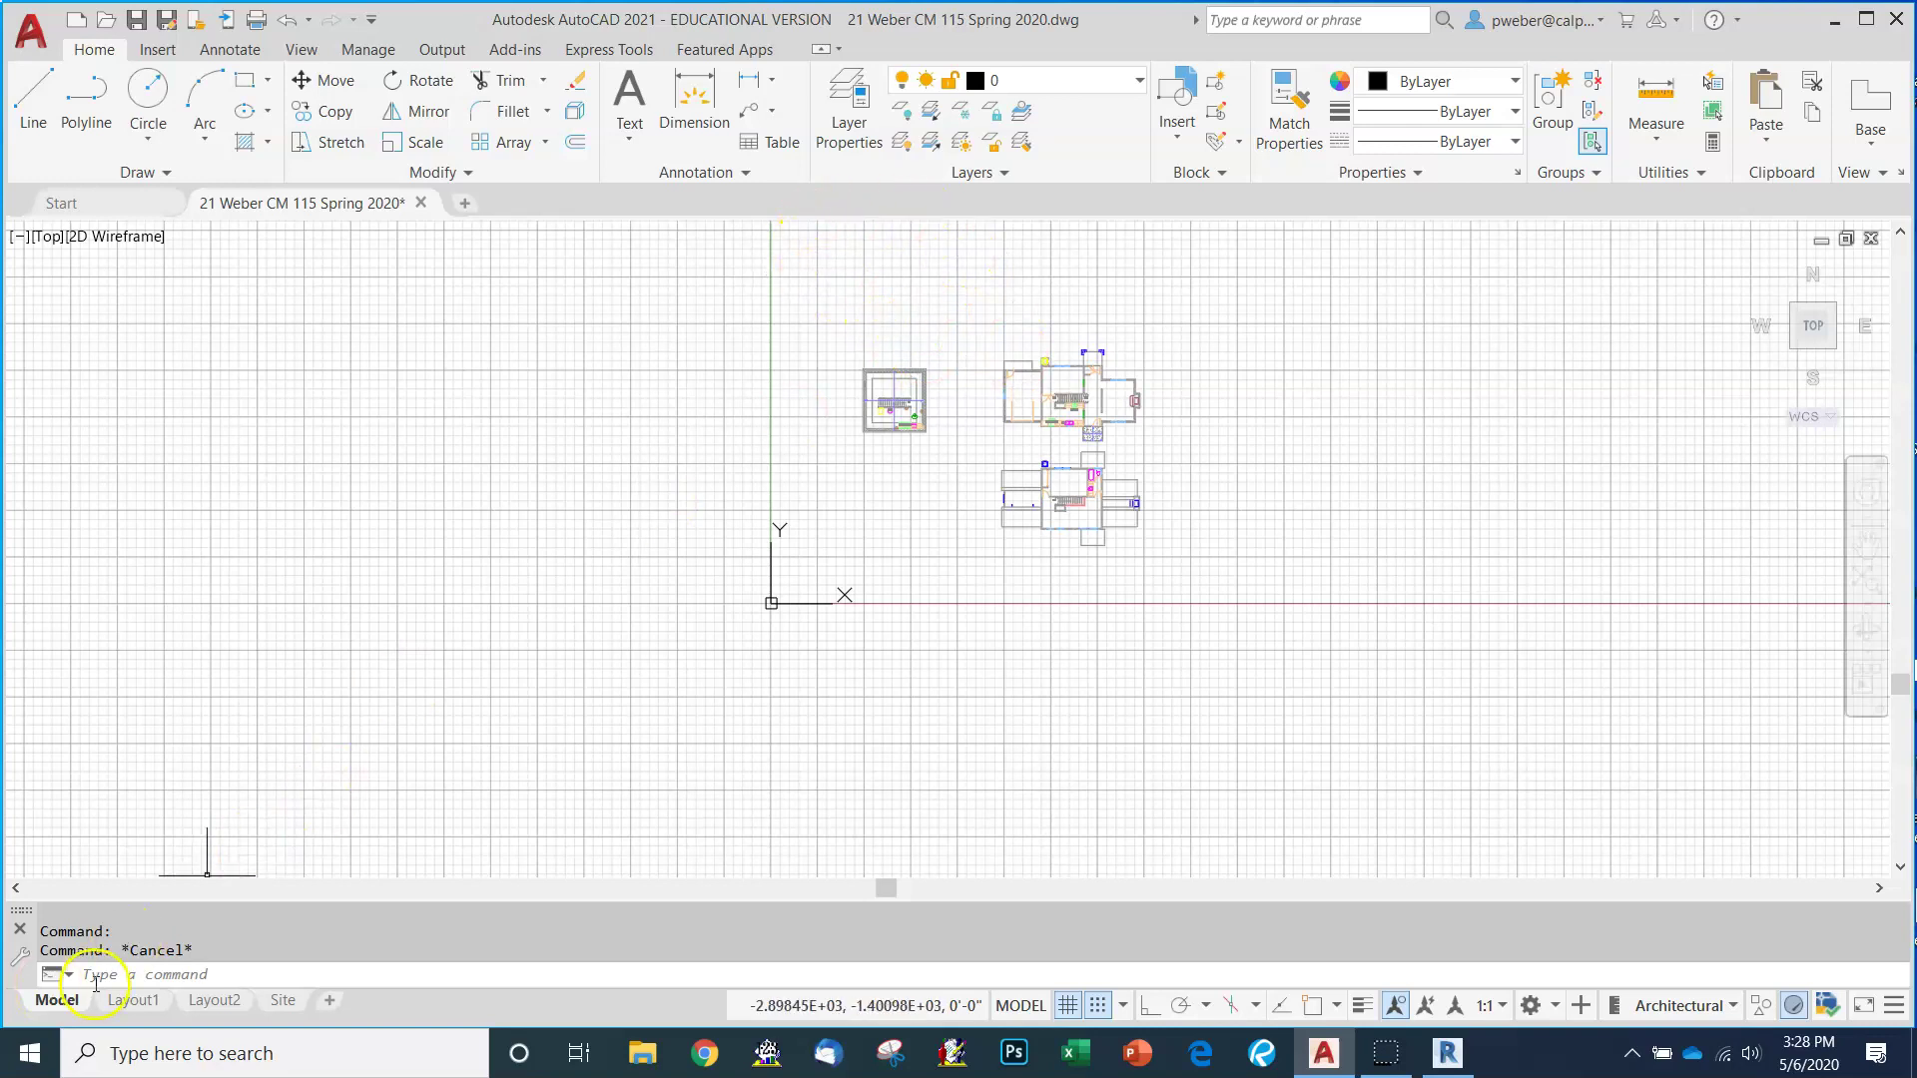
left_click(846, 312)
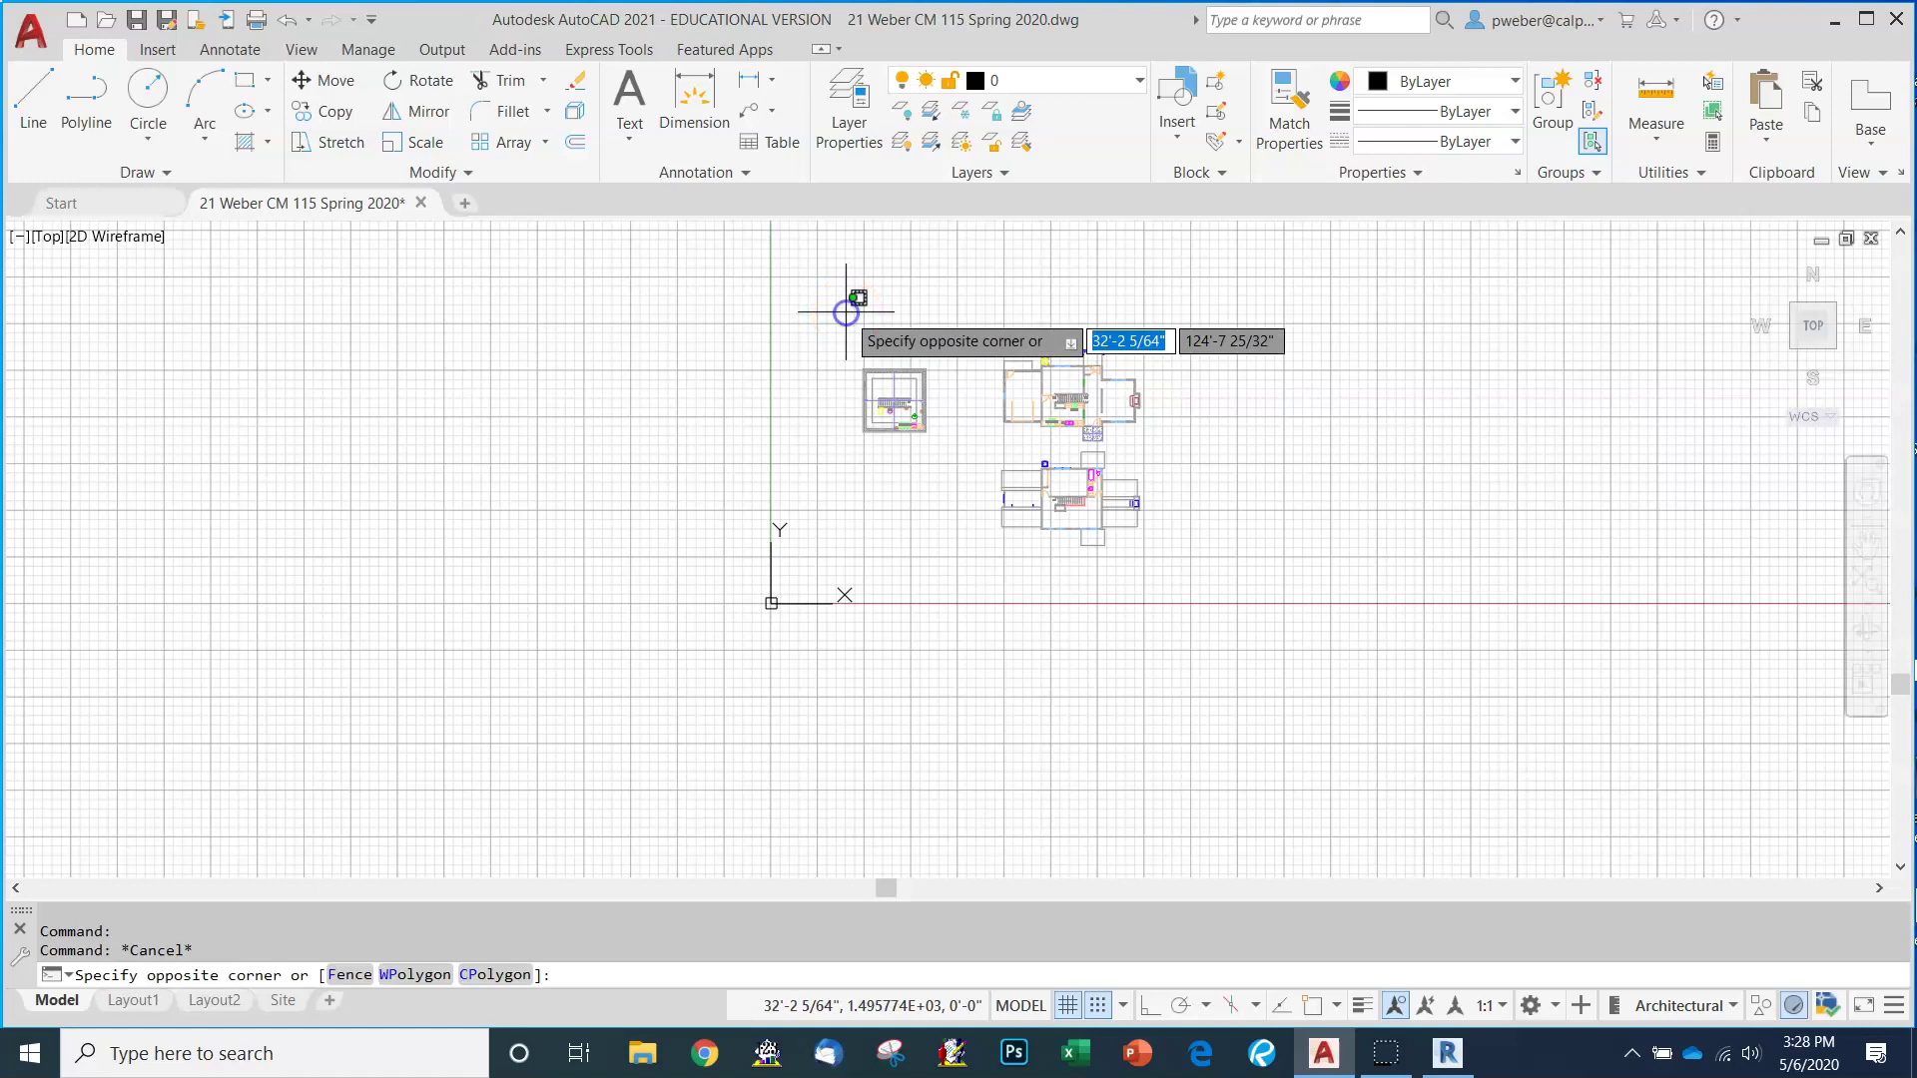
left_click(1171, 568)
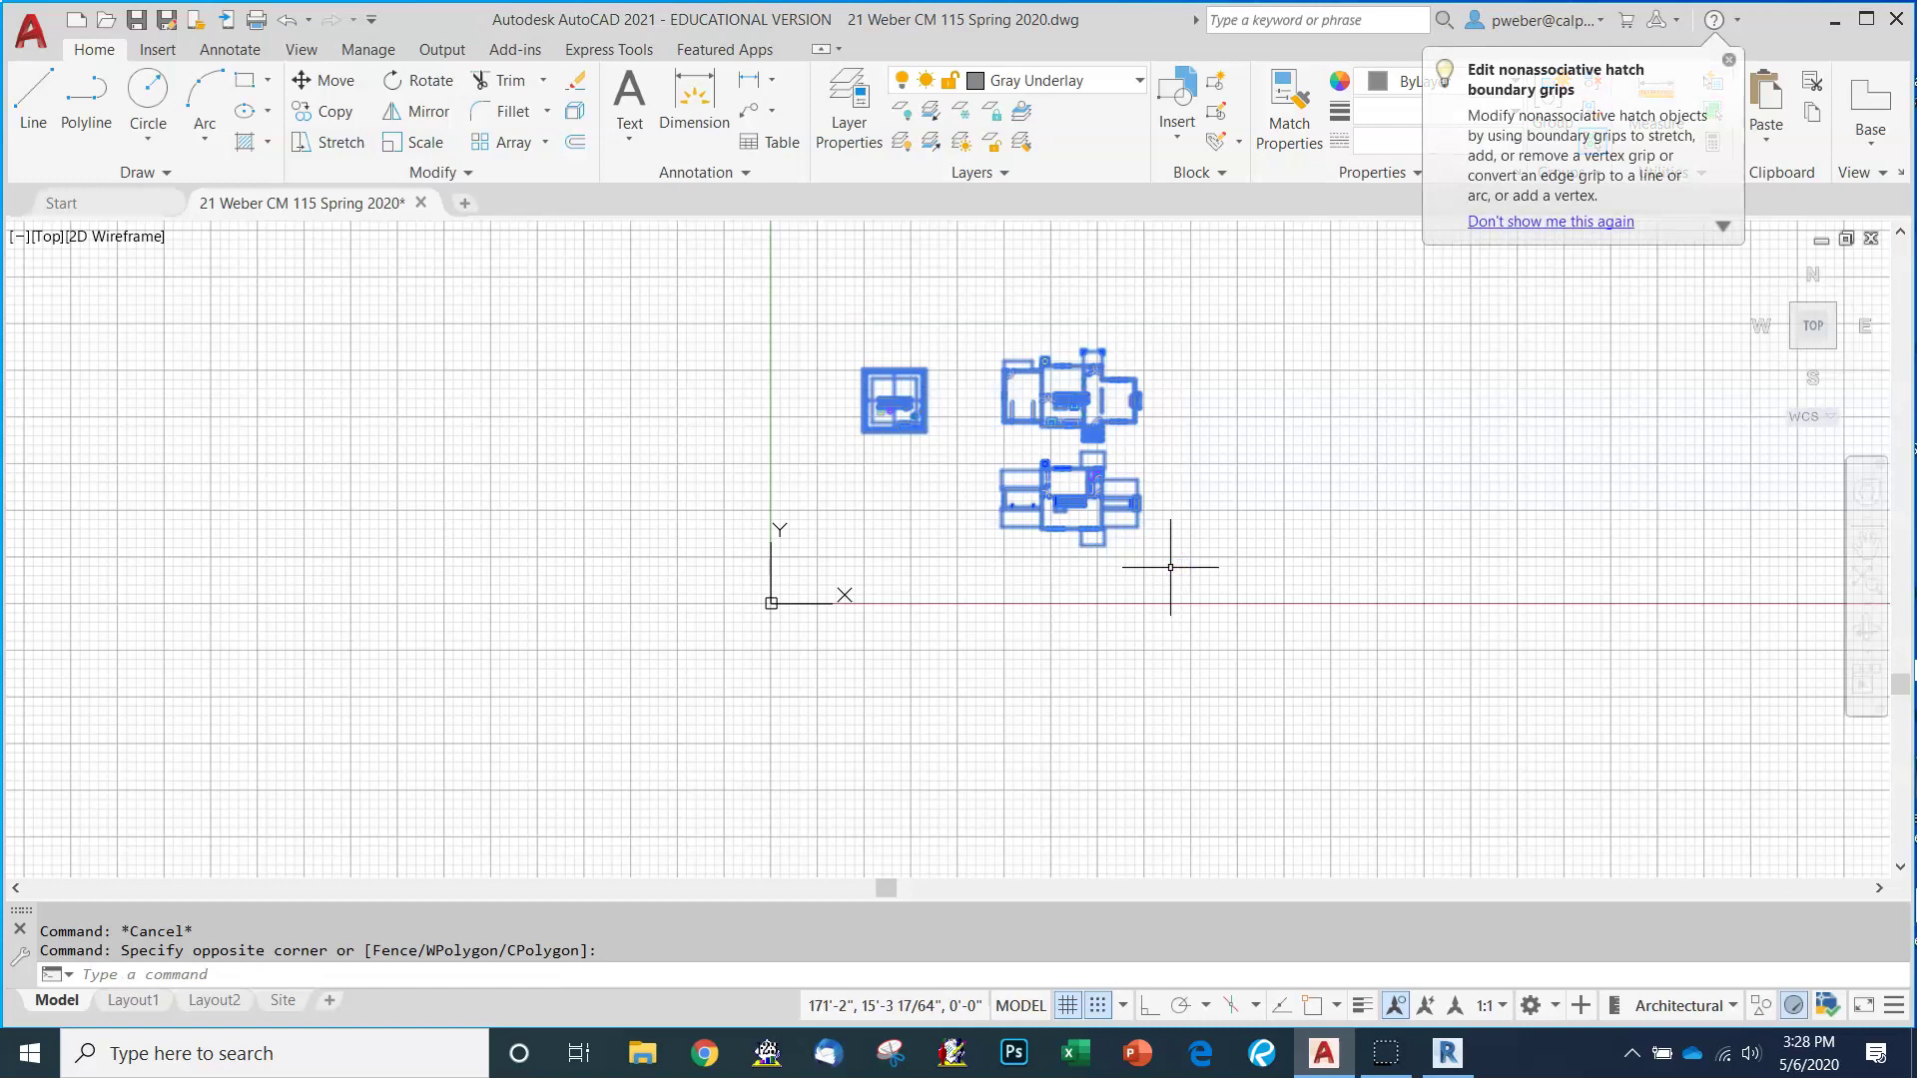
left_click(571, 115)
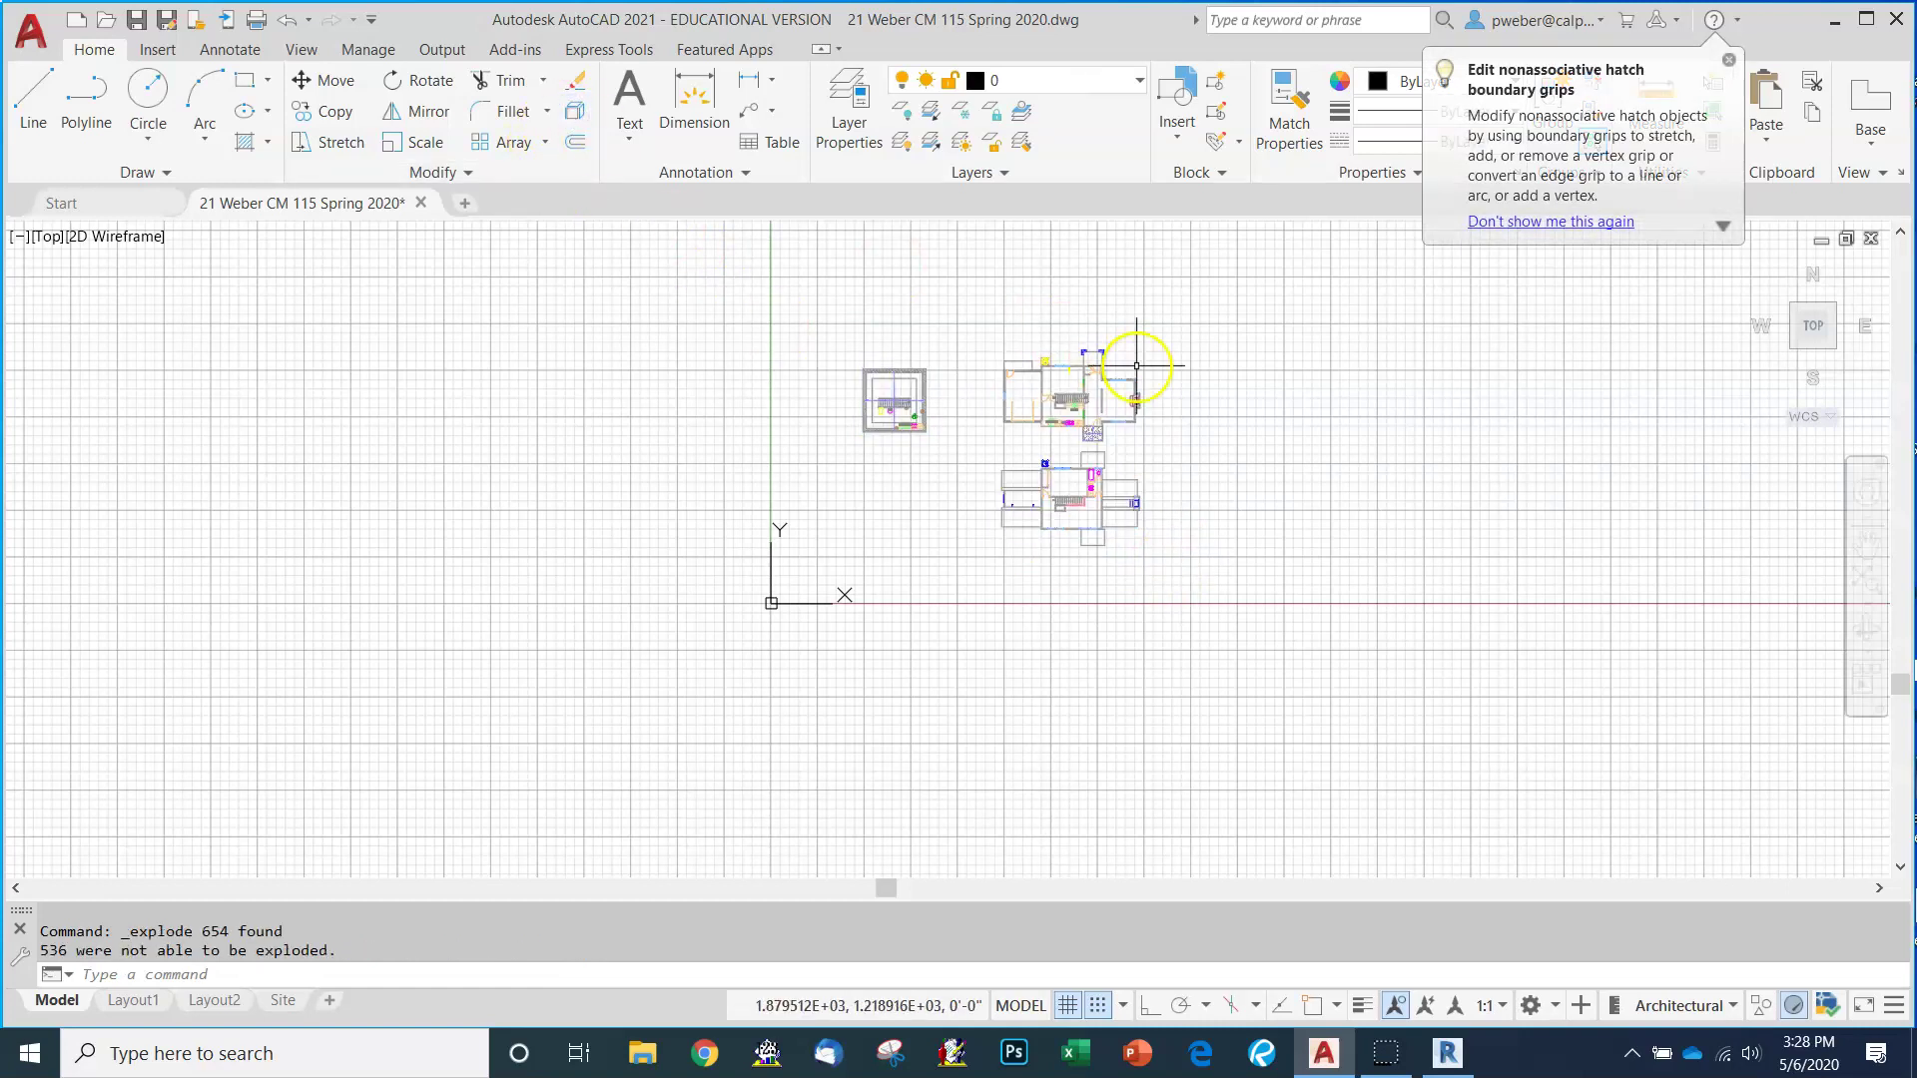
key("Escape")
key("Escape")
scroll(1113, 365, "up", 6)
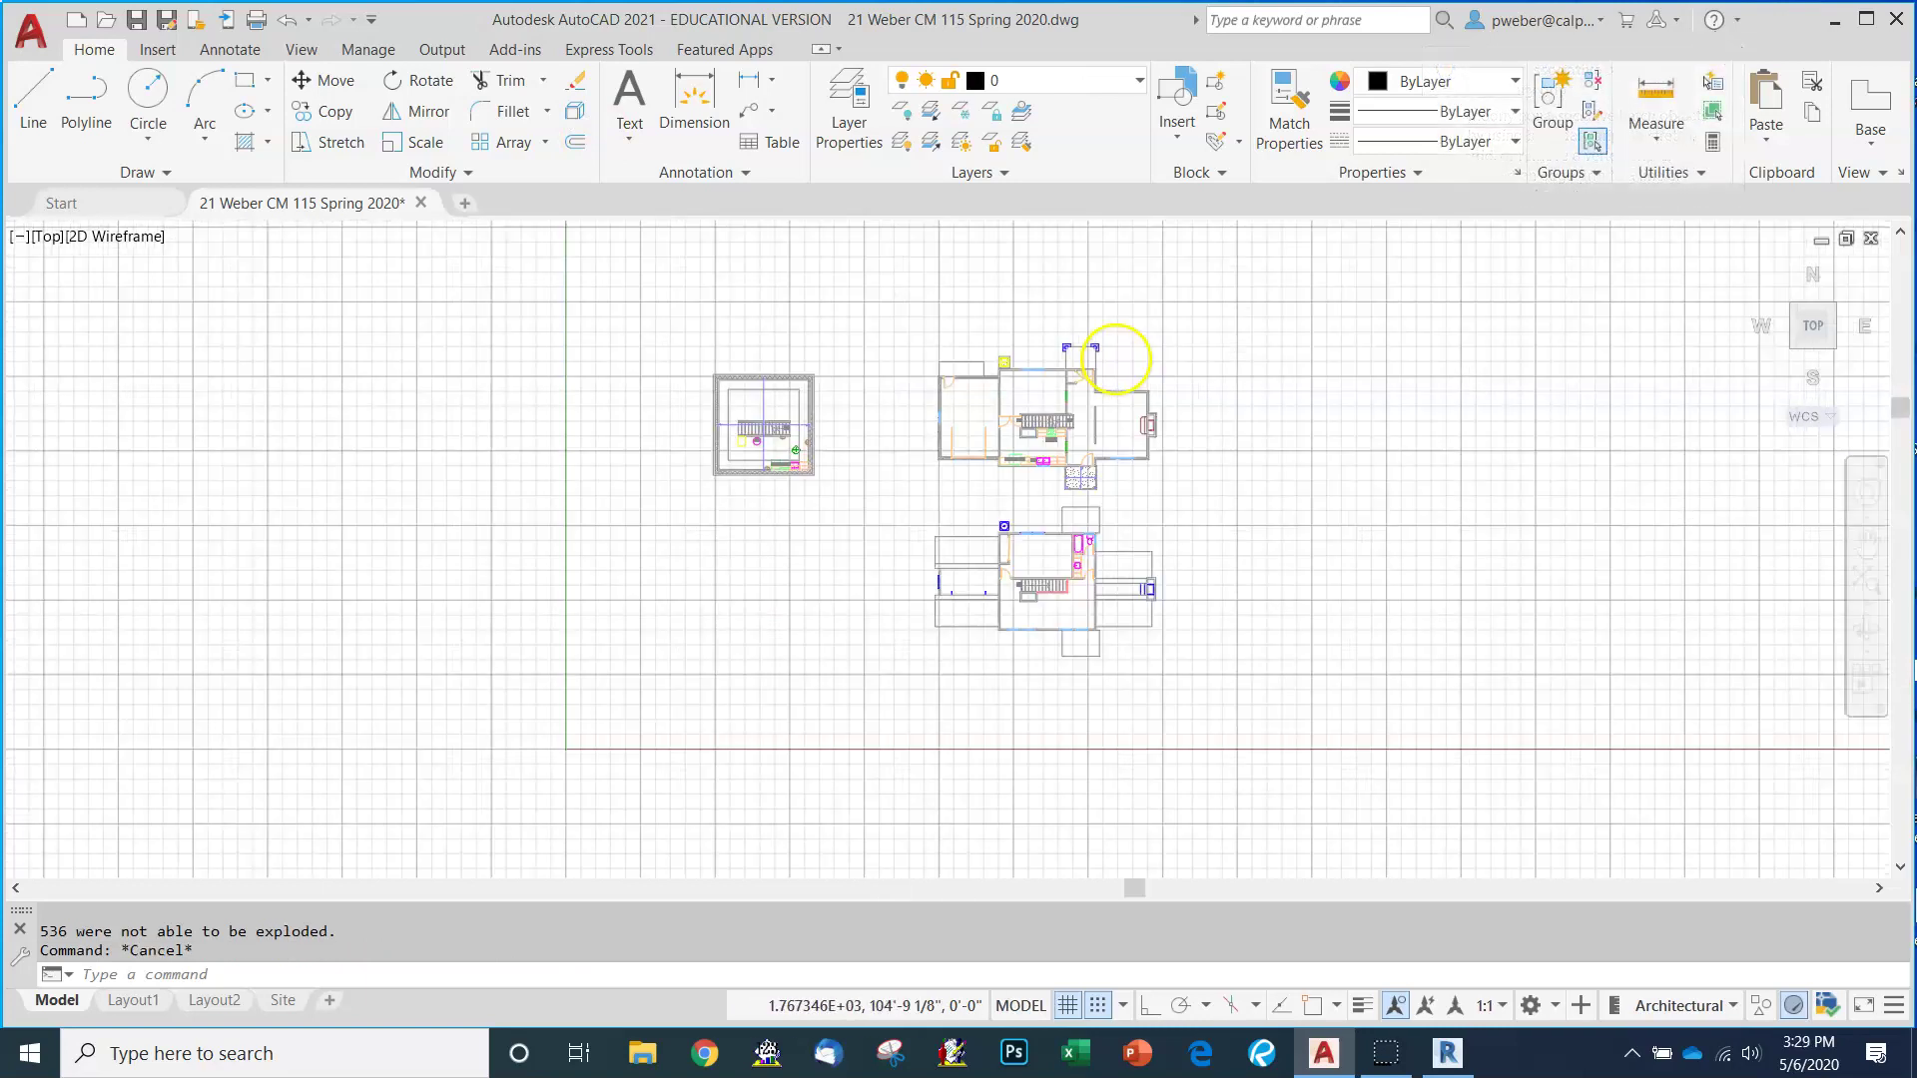
scroll(1006, 302, "up", 5)
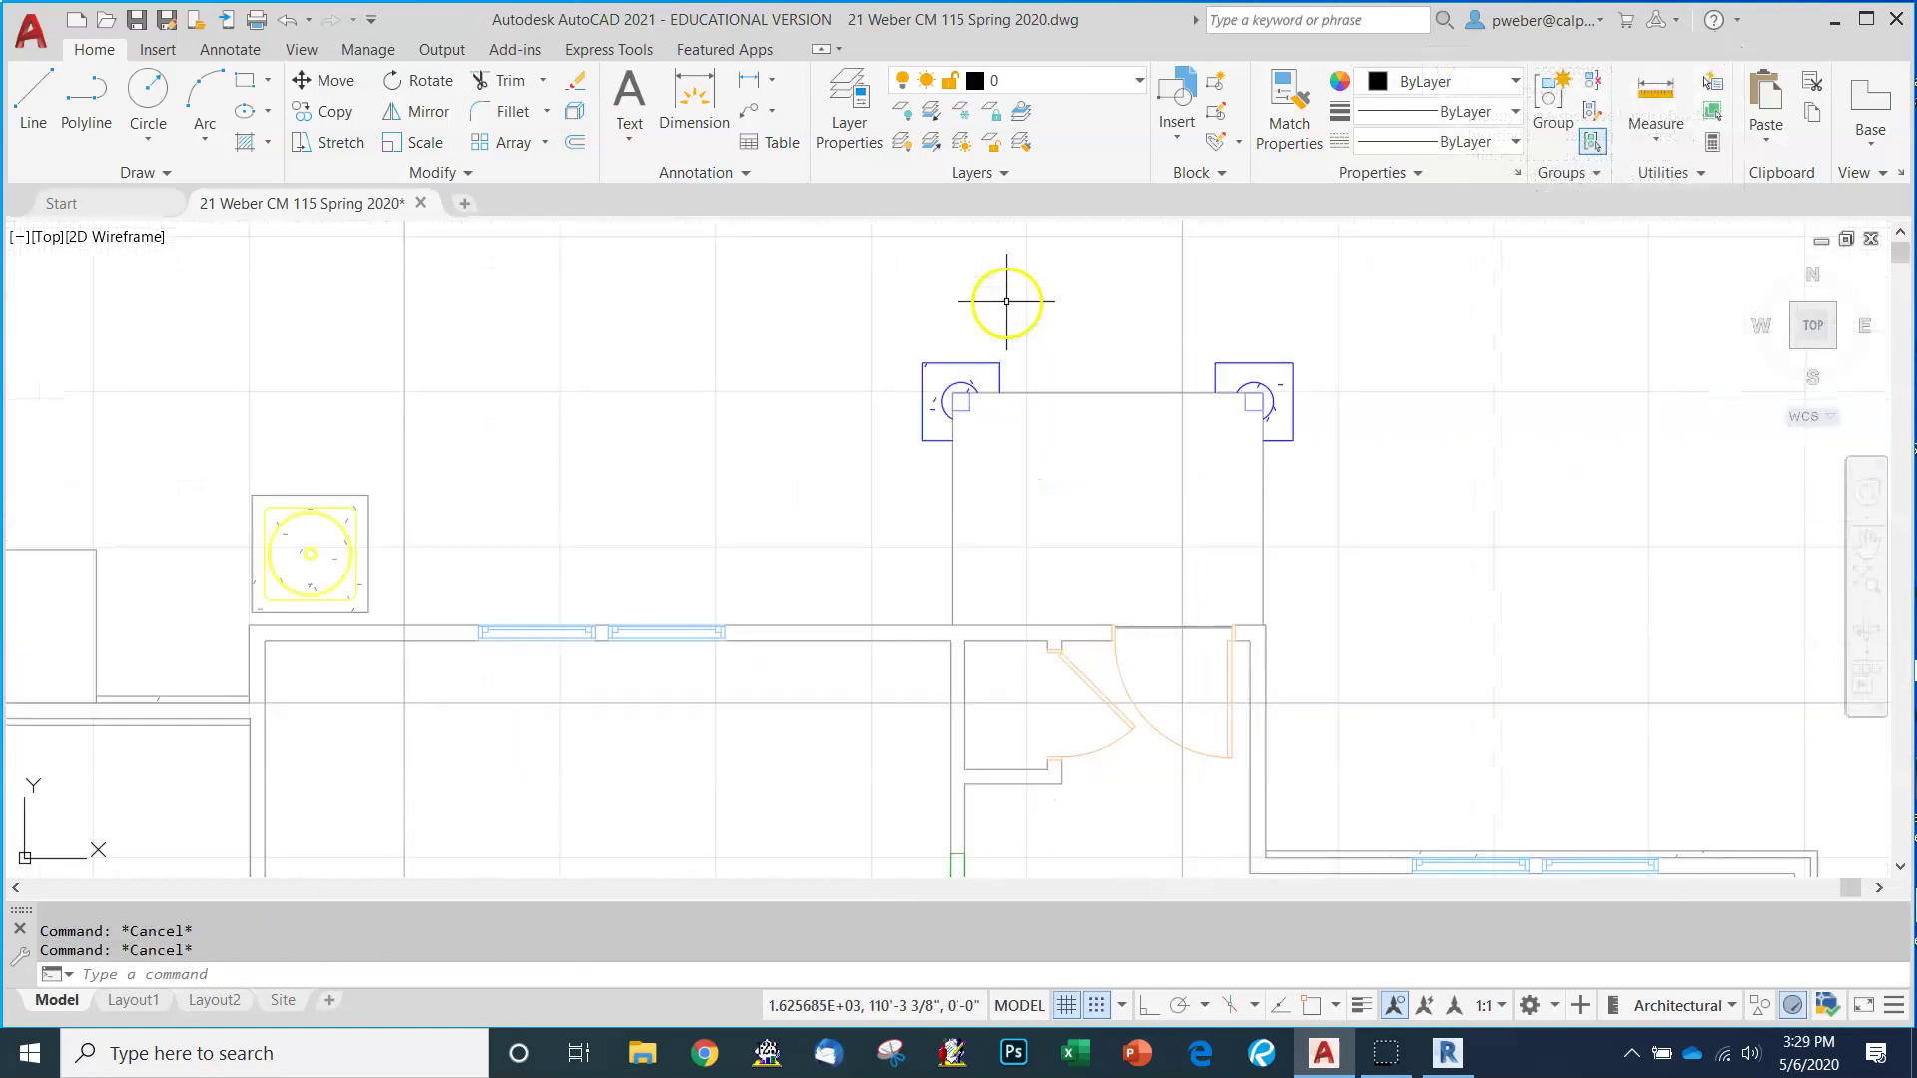
Check which layer and color the square outline around the porch column uses, clearing each selection.
left_click(970, 362)
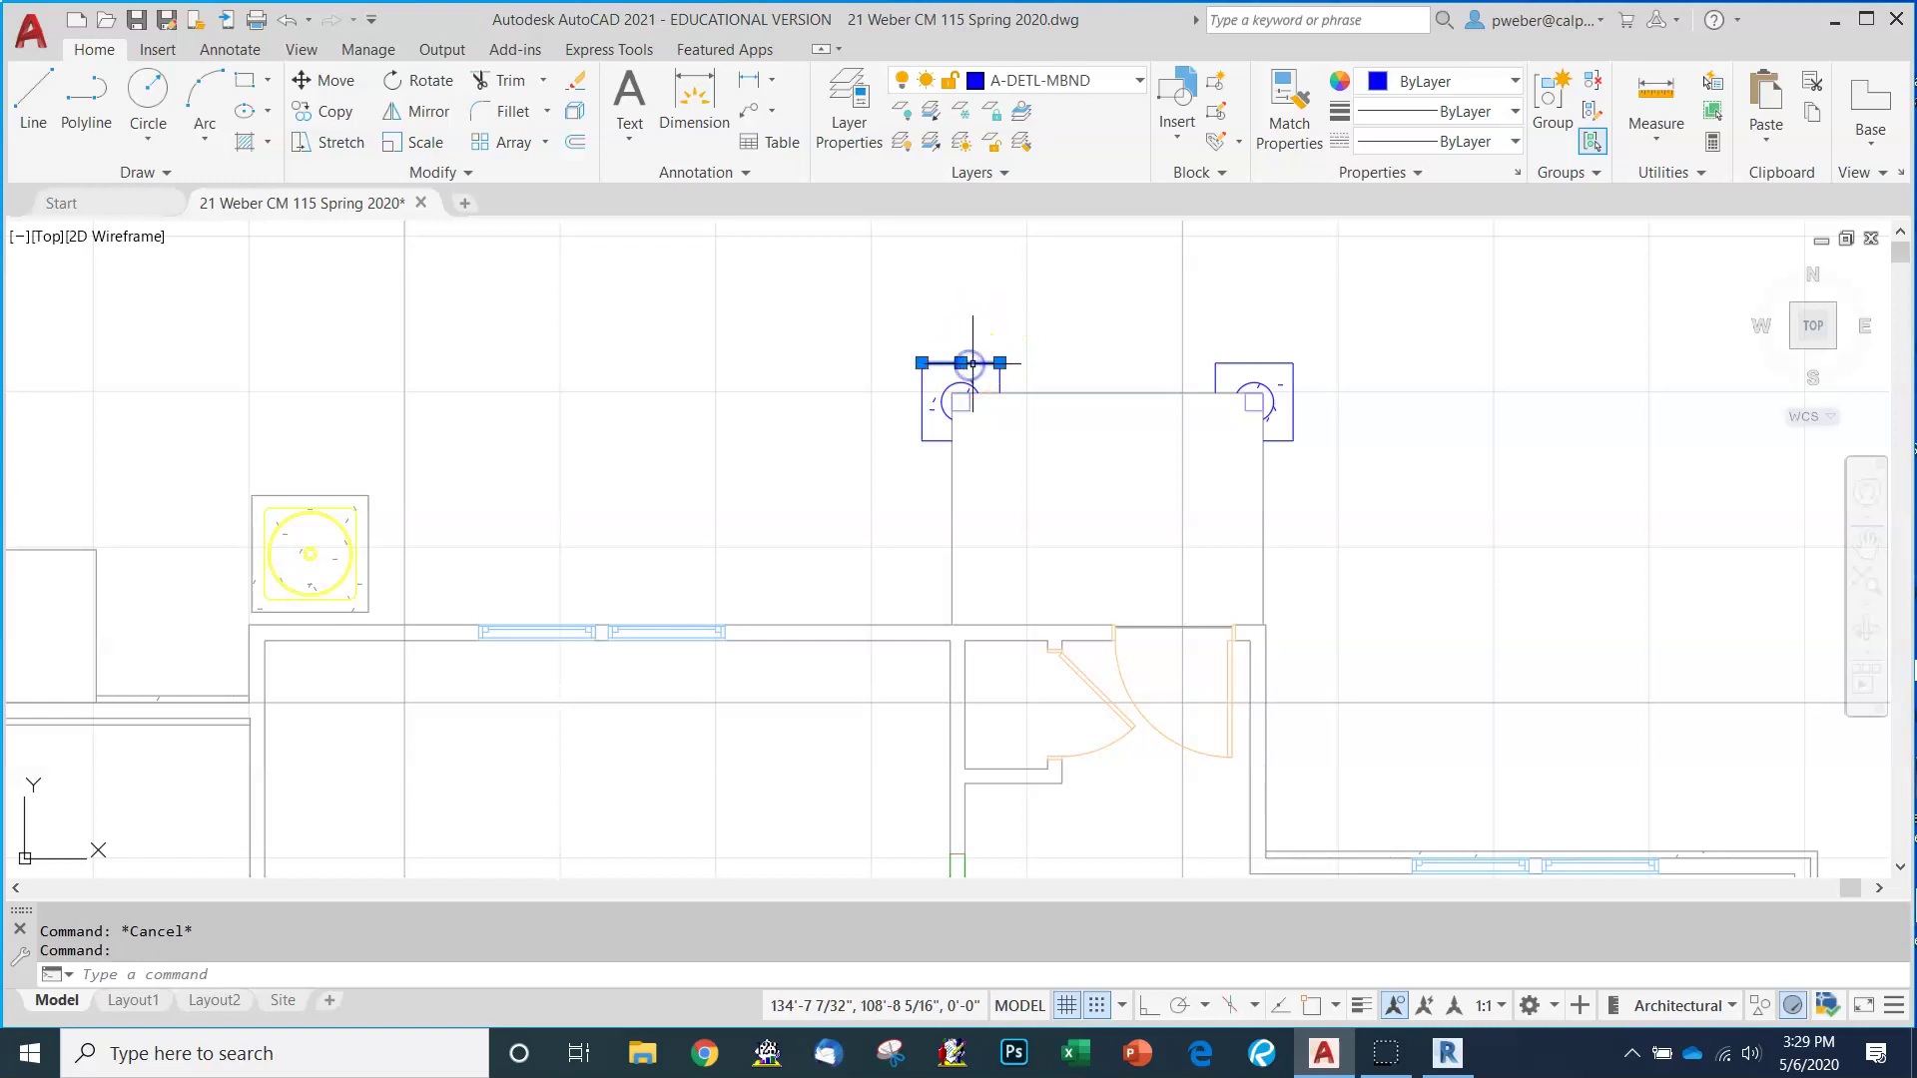
key("Escape")
left_click(920, 378)
key("Escape")
key("Escape")
left_click(972, 363)
key("Escape")
key("Escape")
Erase stray short tick marks inside the circle of the square equipment symbol outside the house wall.
scroll(361, 587, "up", 3)
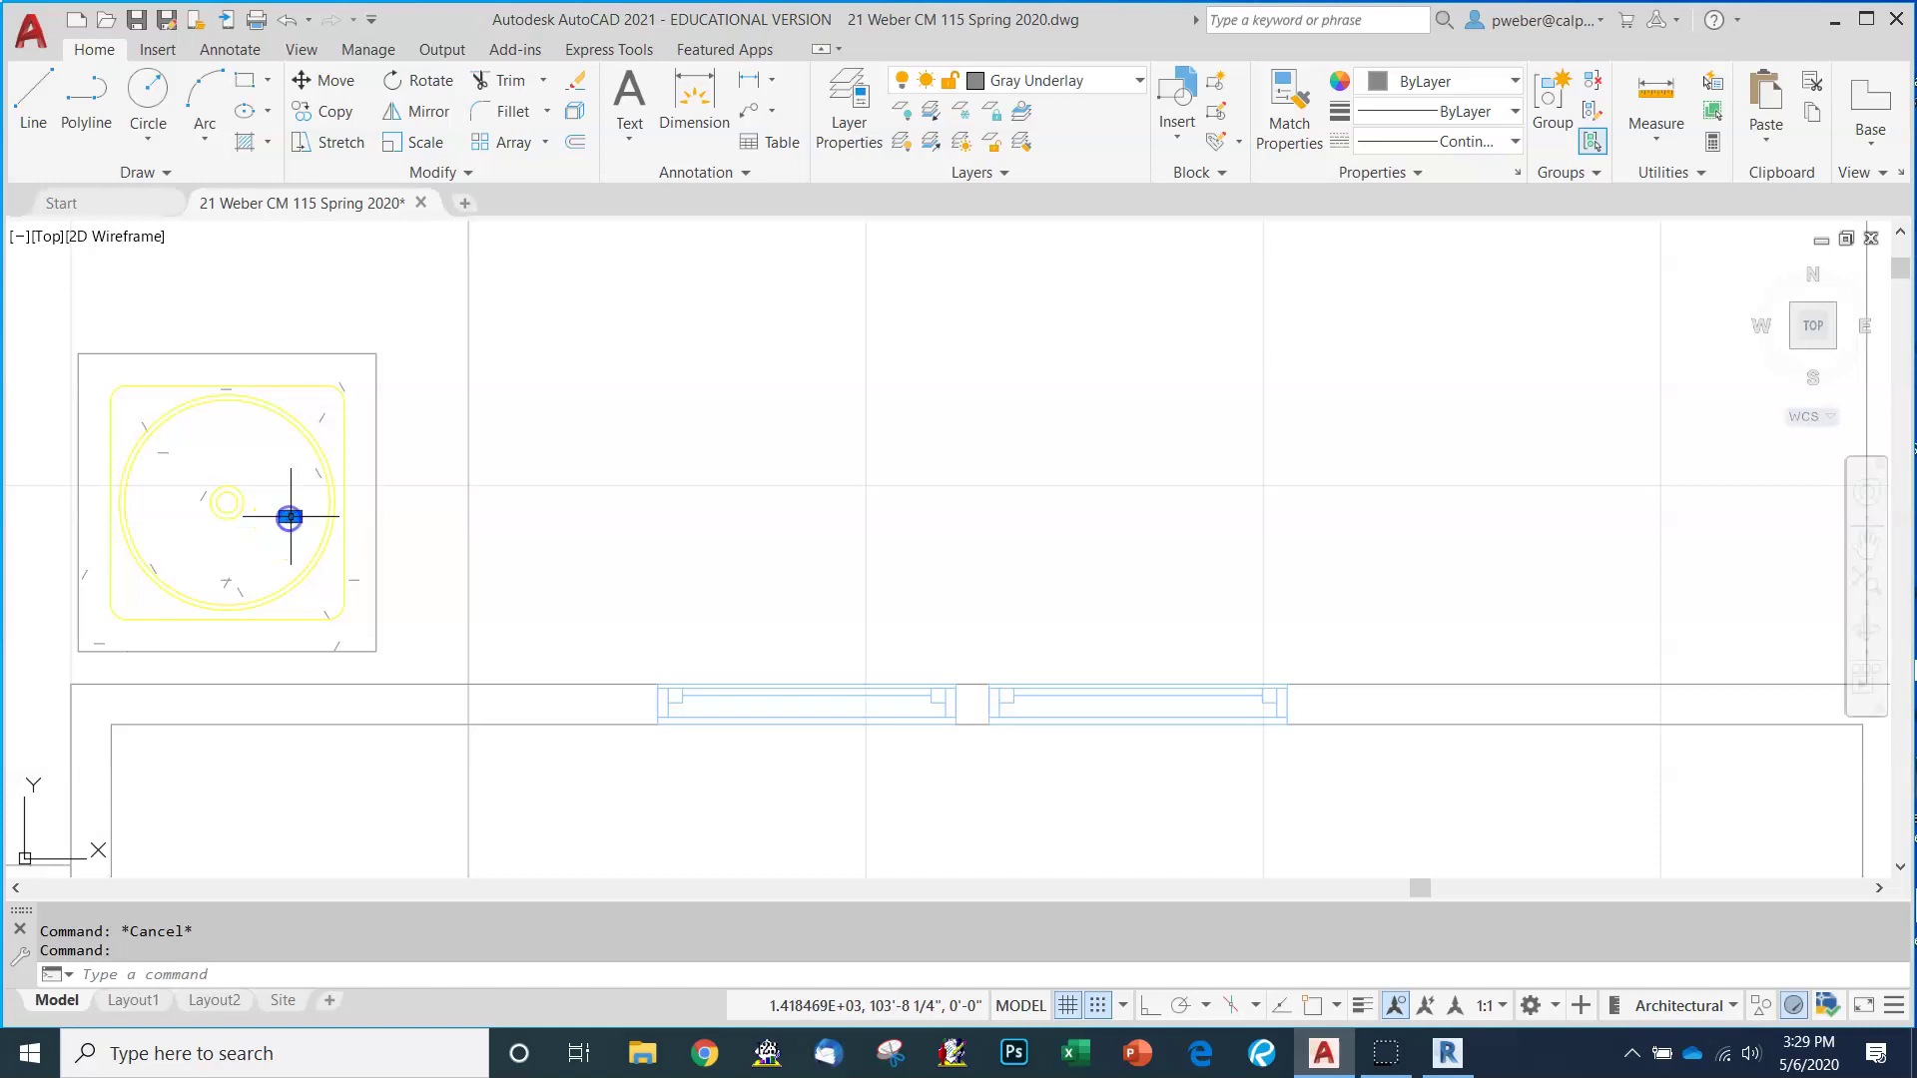
key("Delete")
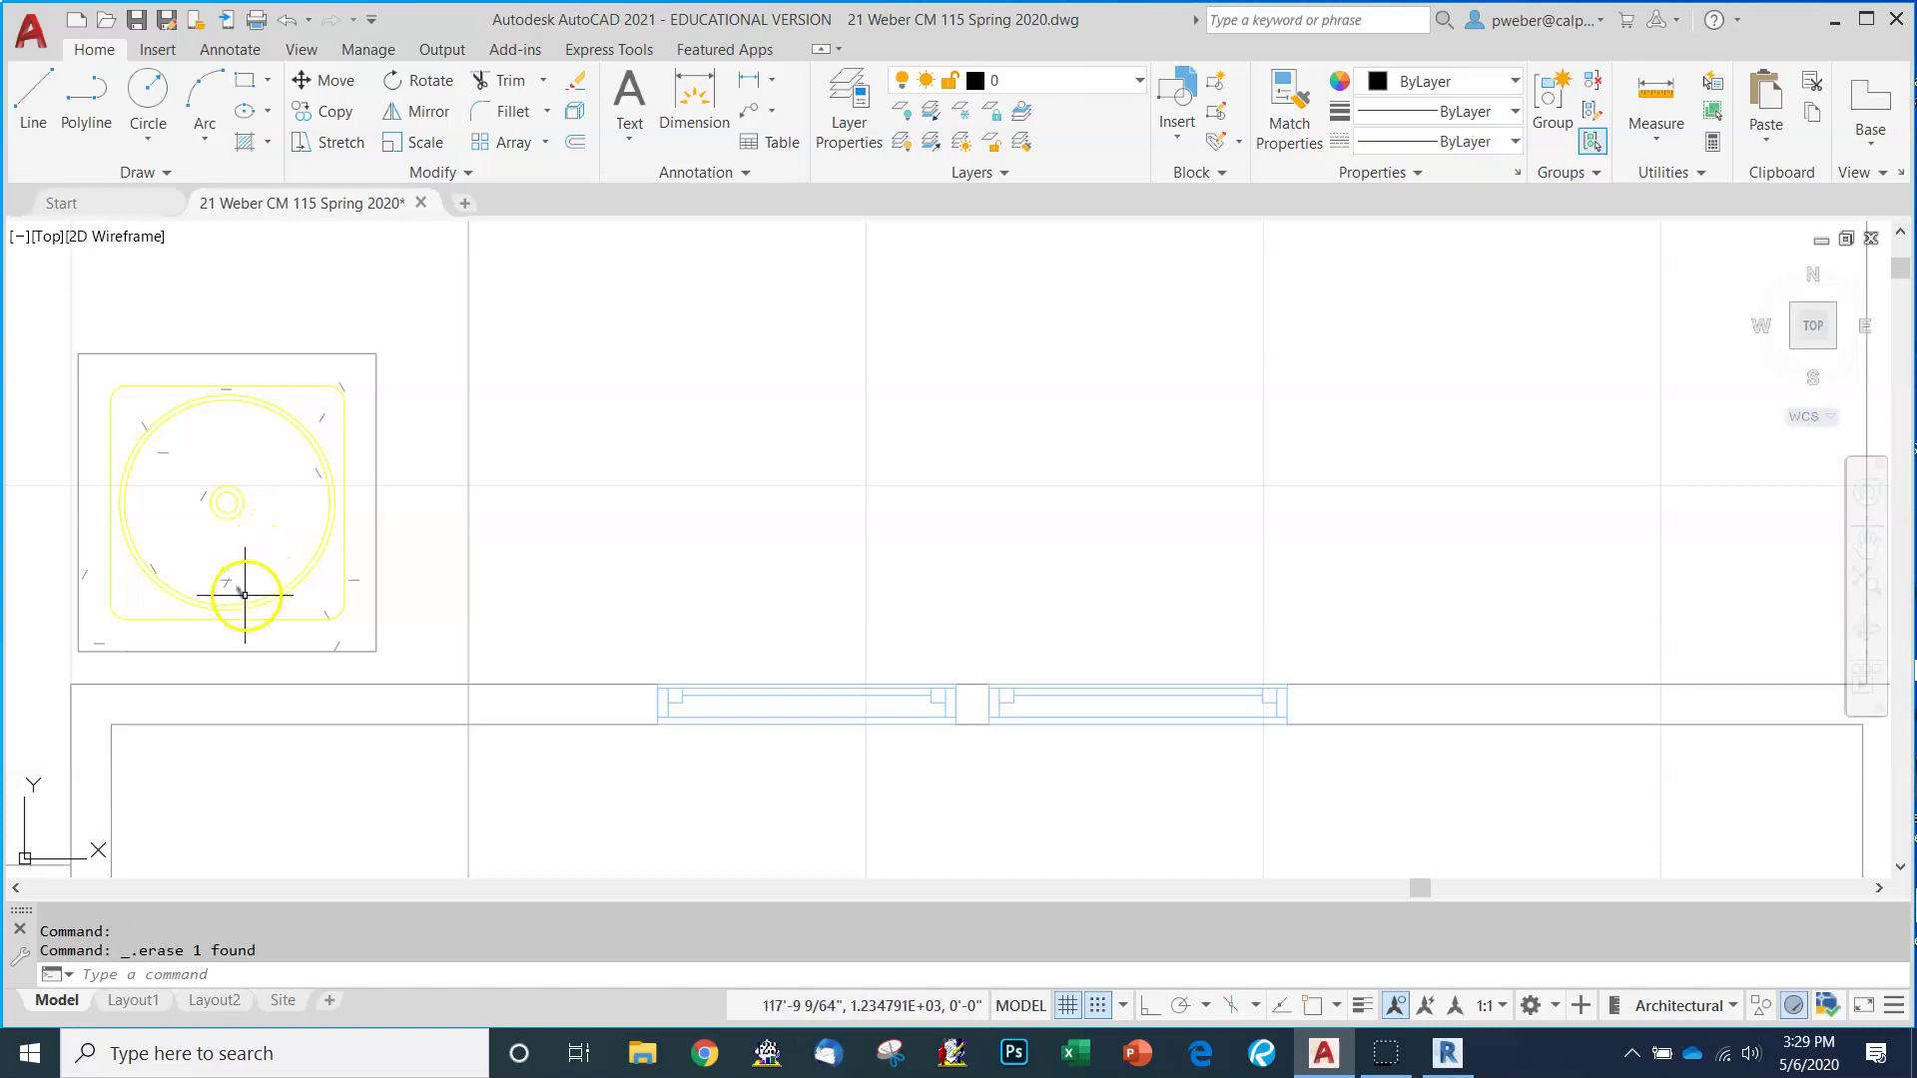
left_click(244, 595)
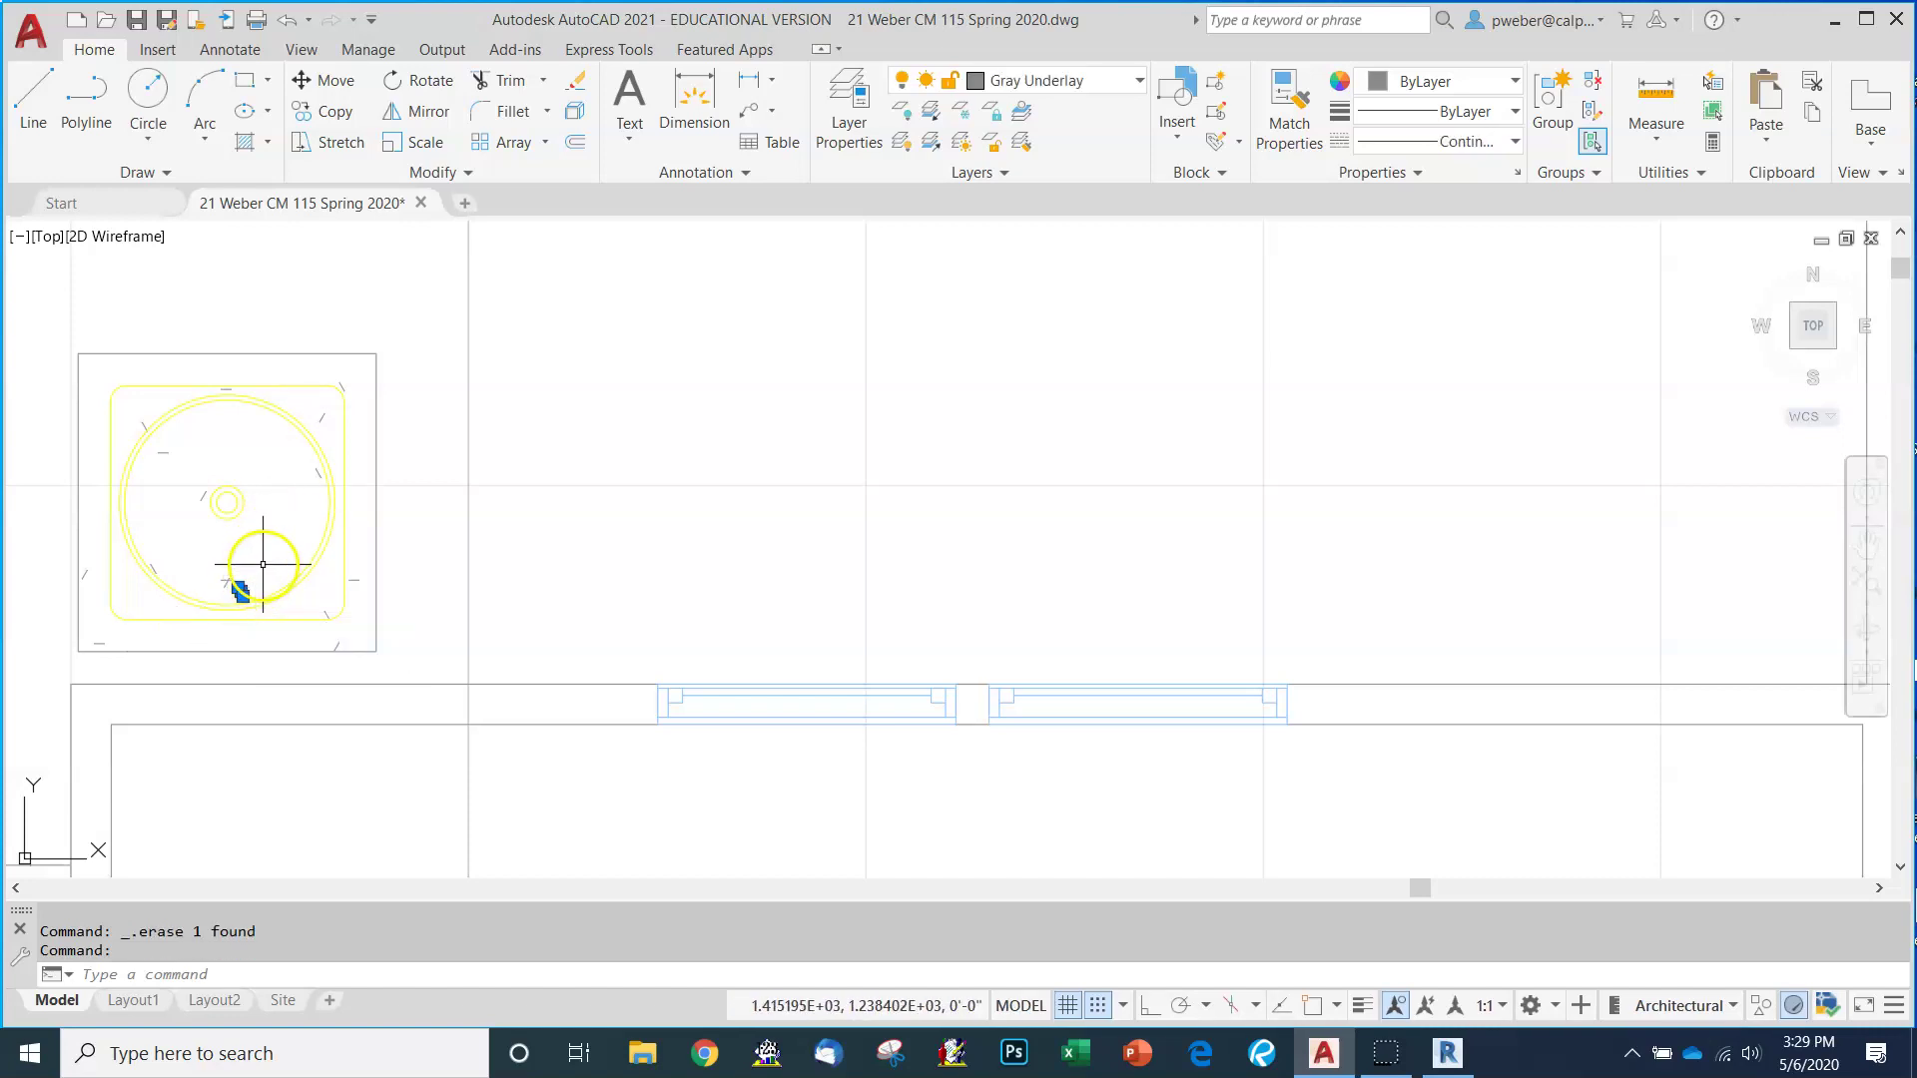
left_click(227, 582)
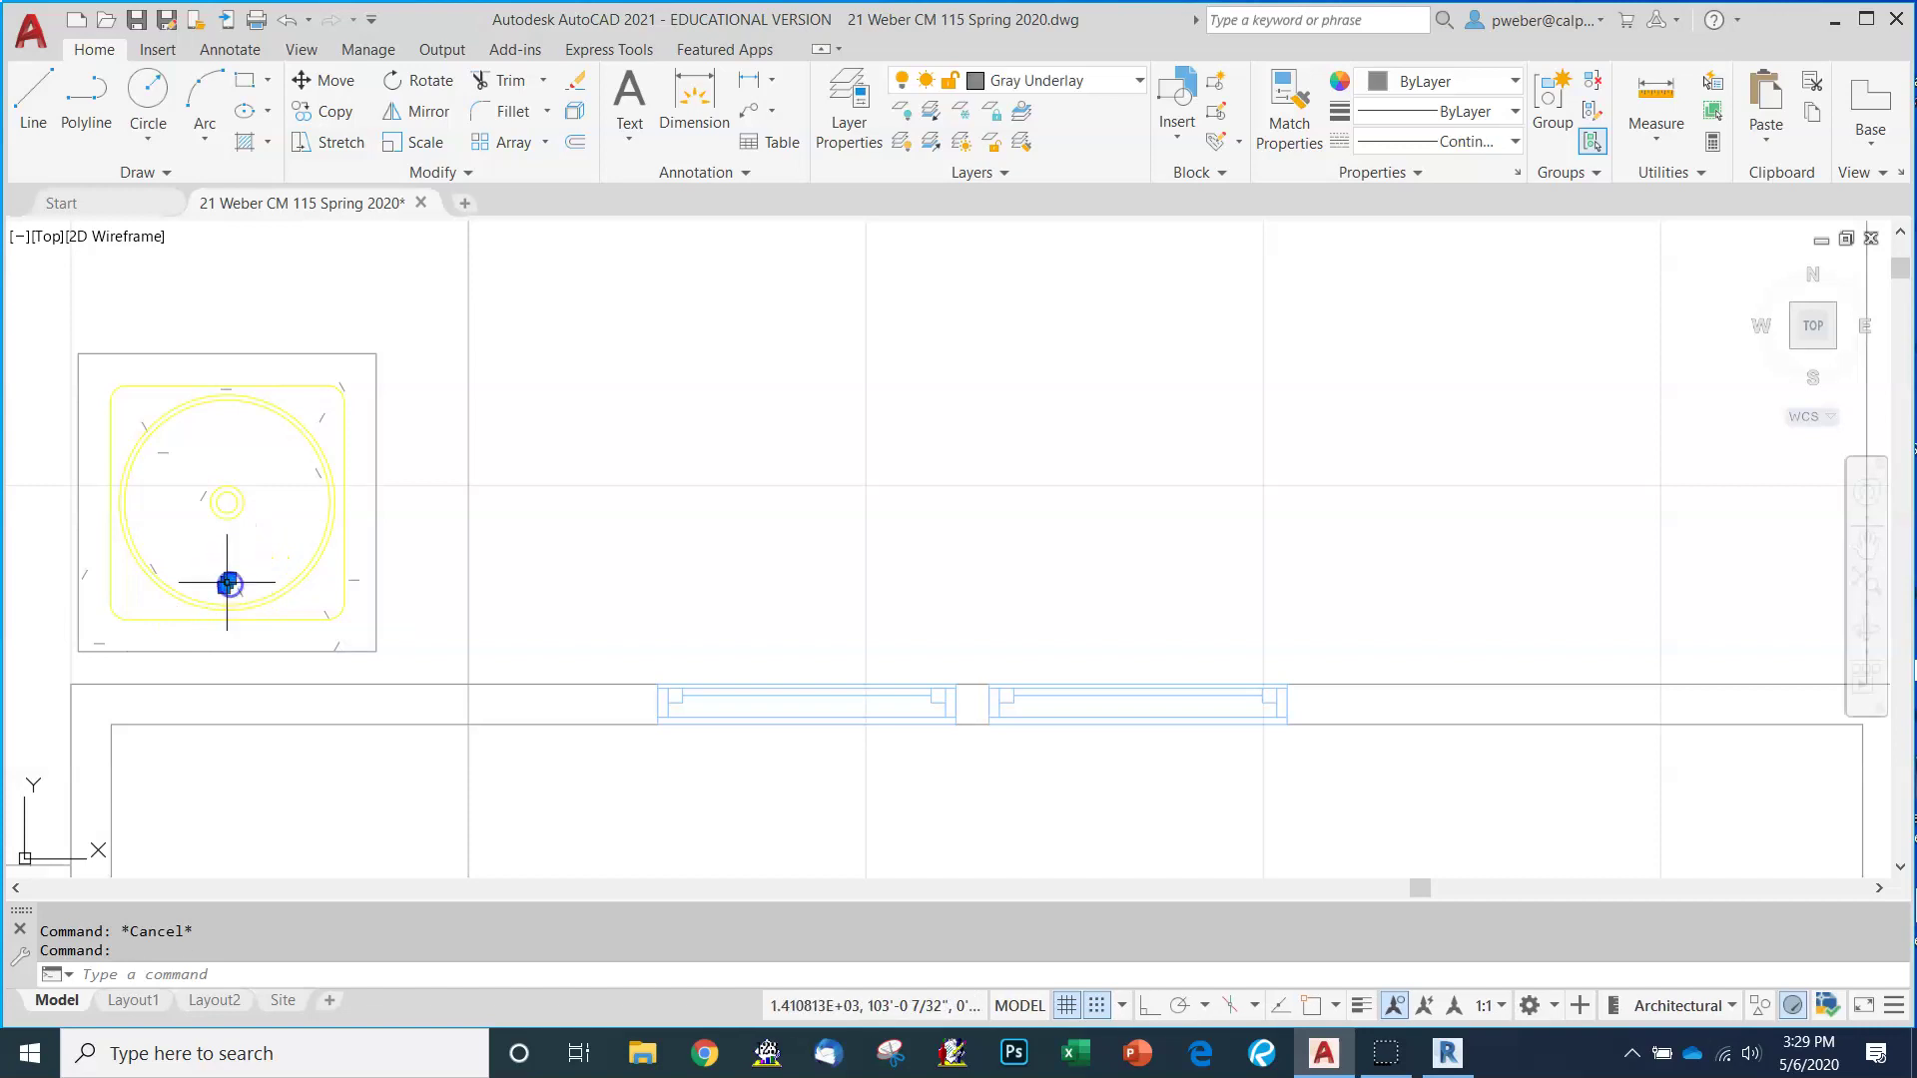
key("Delete")
left_click(243, 589)
key("Delete")
Check the layer of the remaining tick marks in the equipment symbol and look over the surrounding floor plan.
left_click(322, 417)
mouse_move(325, 415)
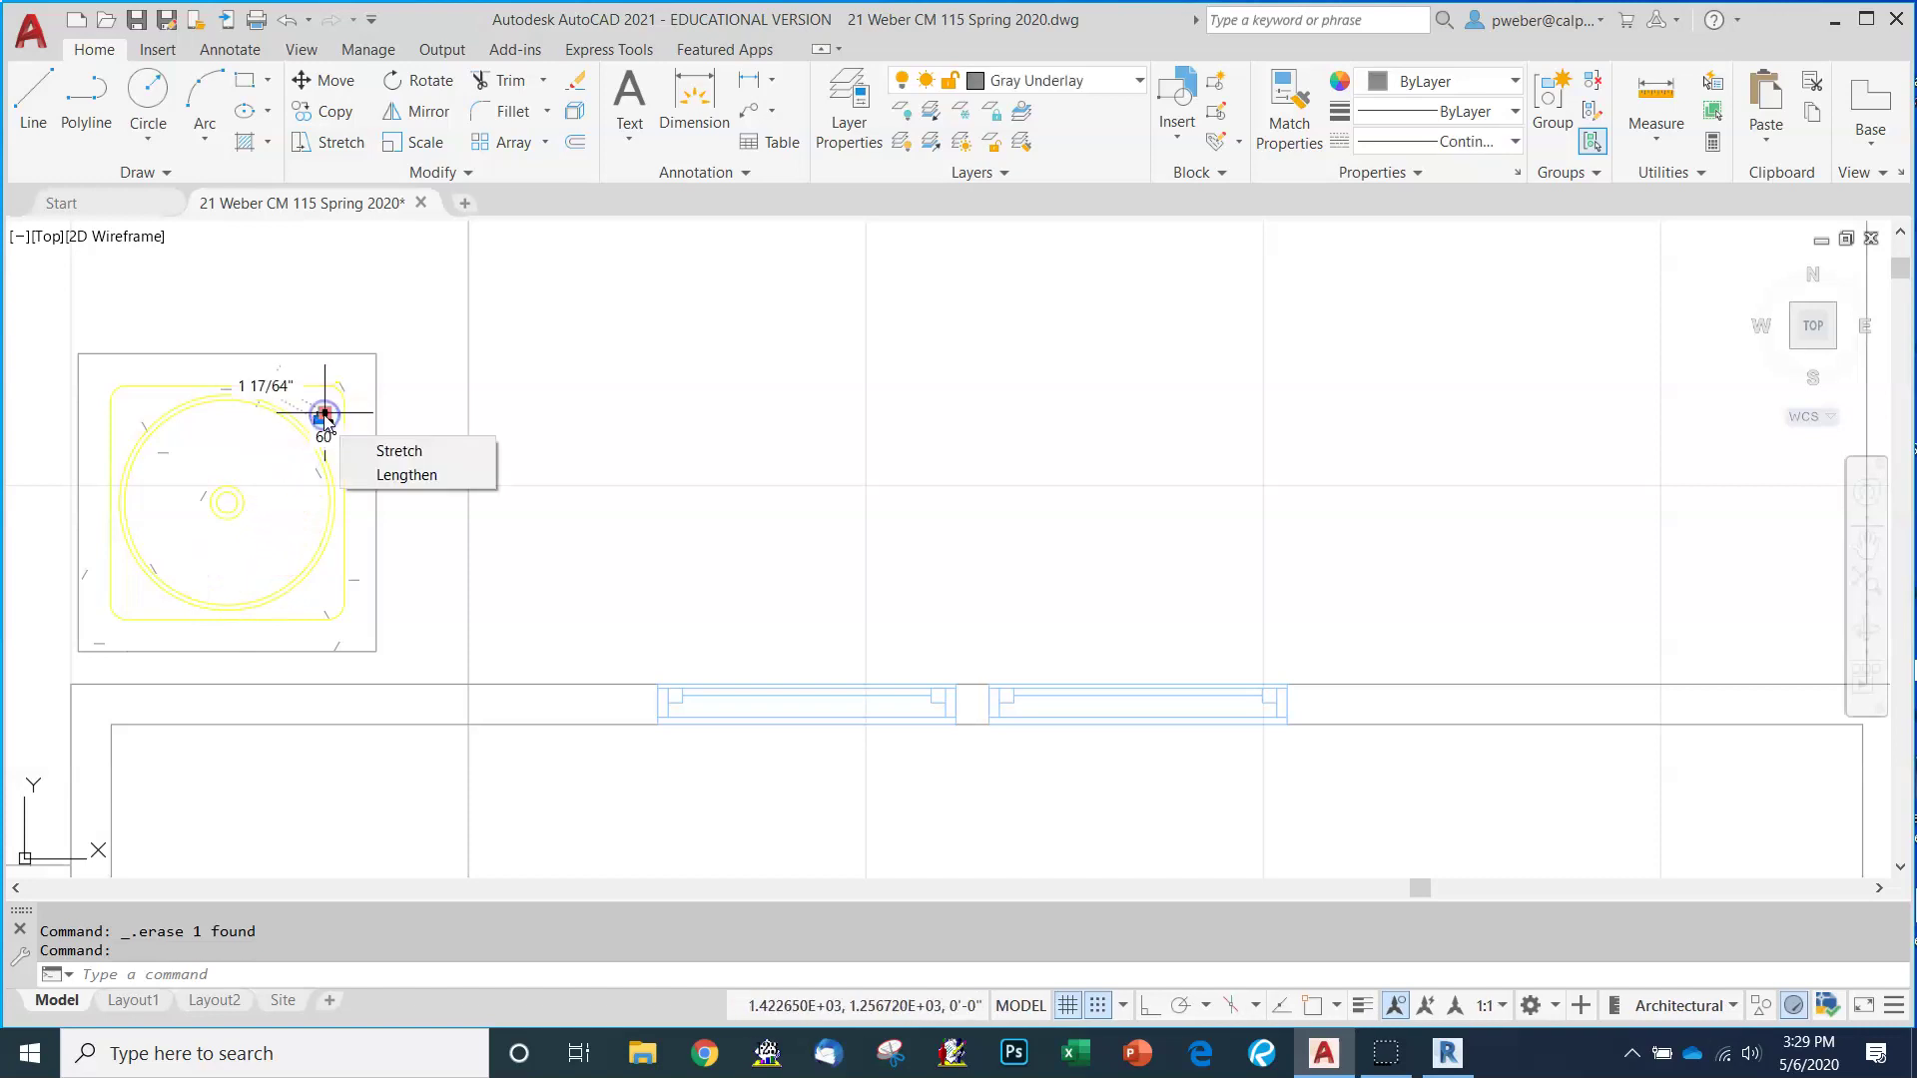
left_click(209, 489)
mouse_move(203, 498)
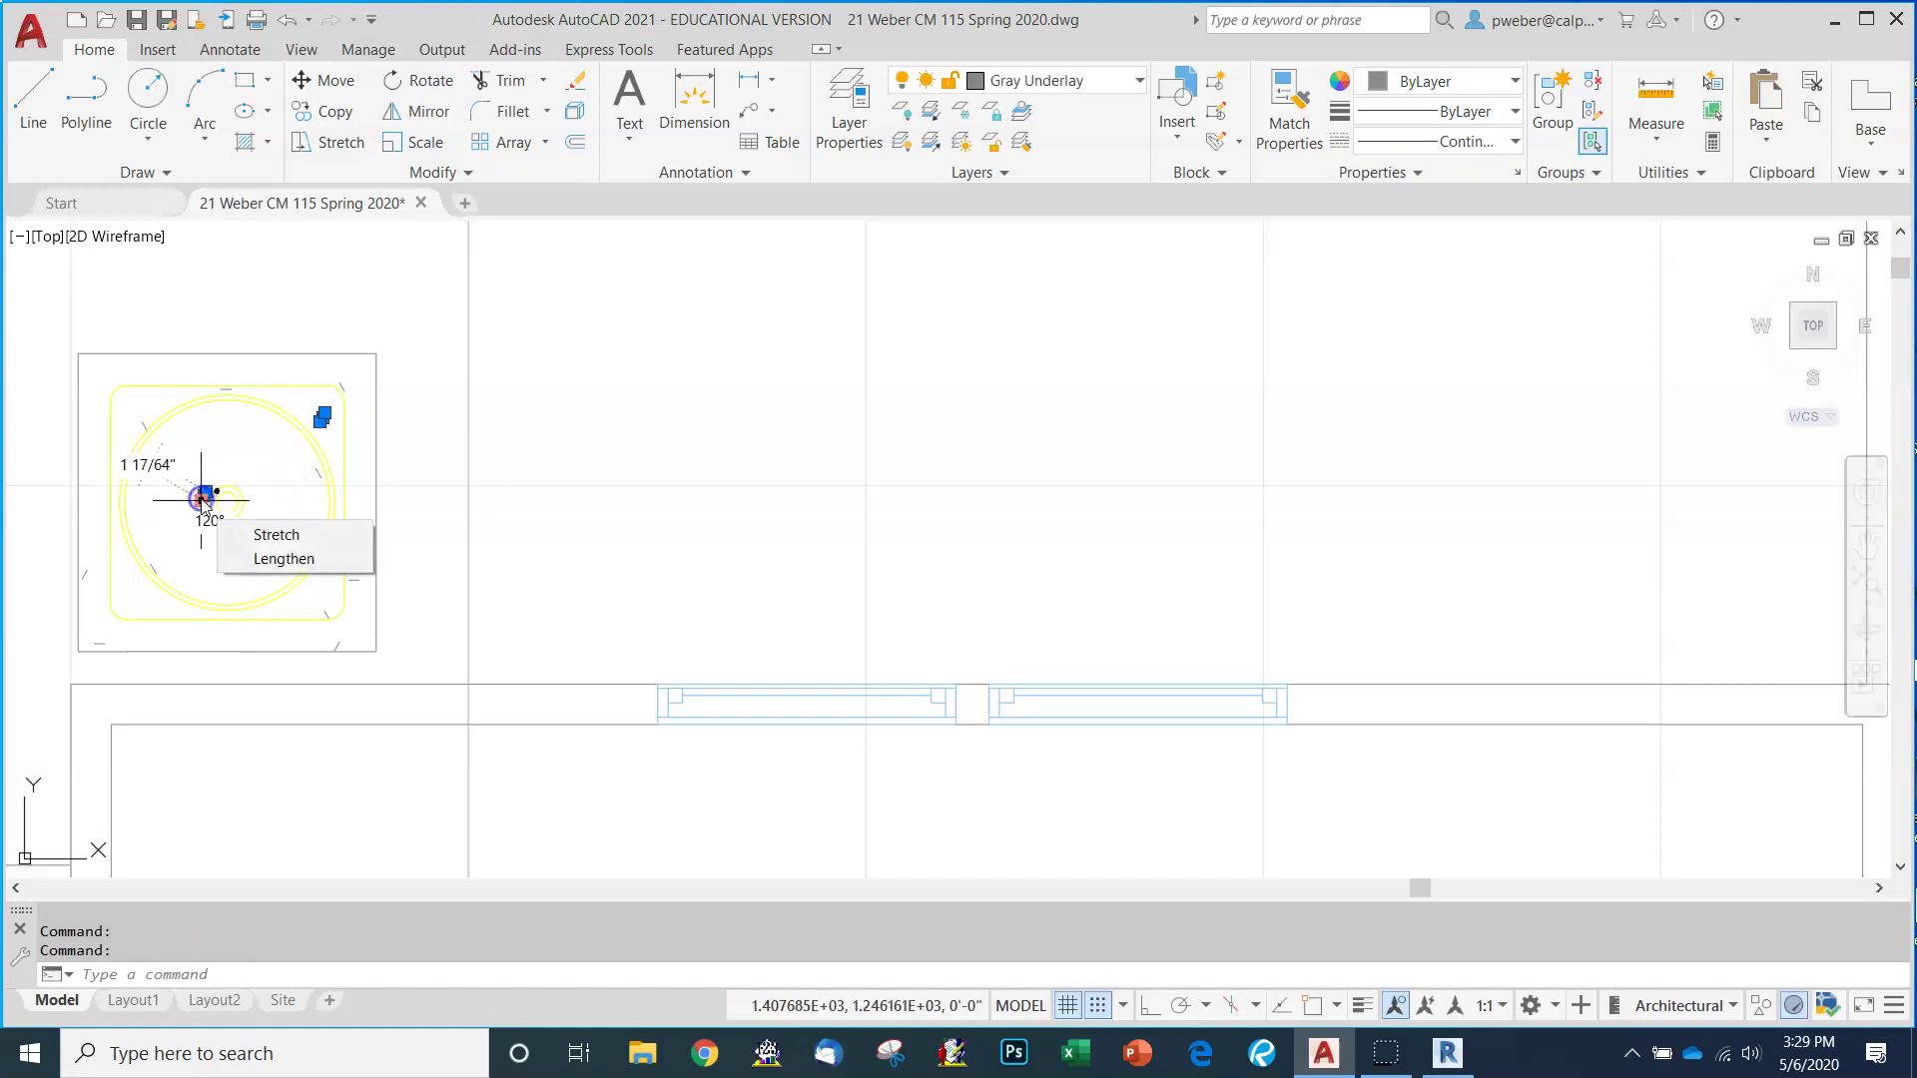
scroll(312, 480, "down", 6)
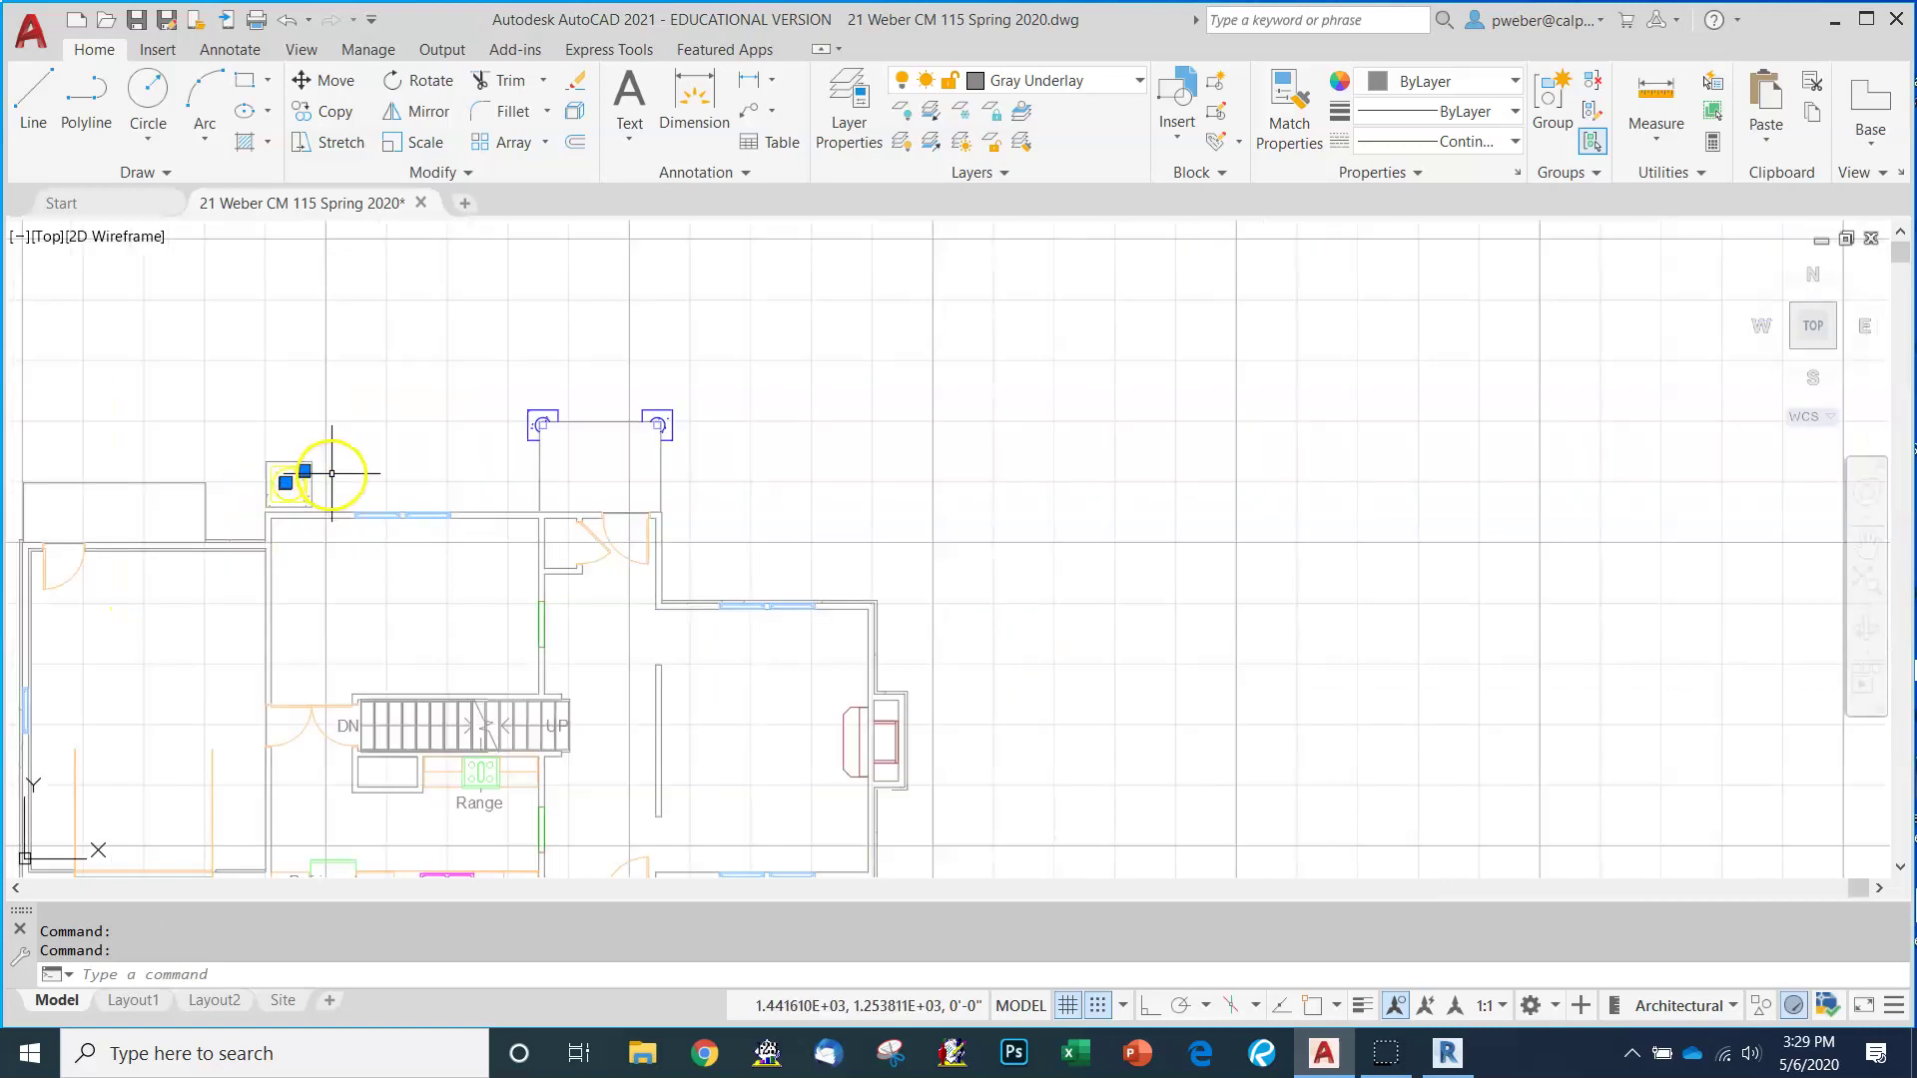
scroll(463, 658, "up", 4)
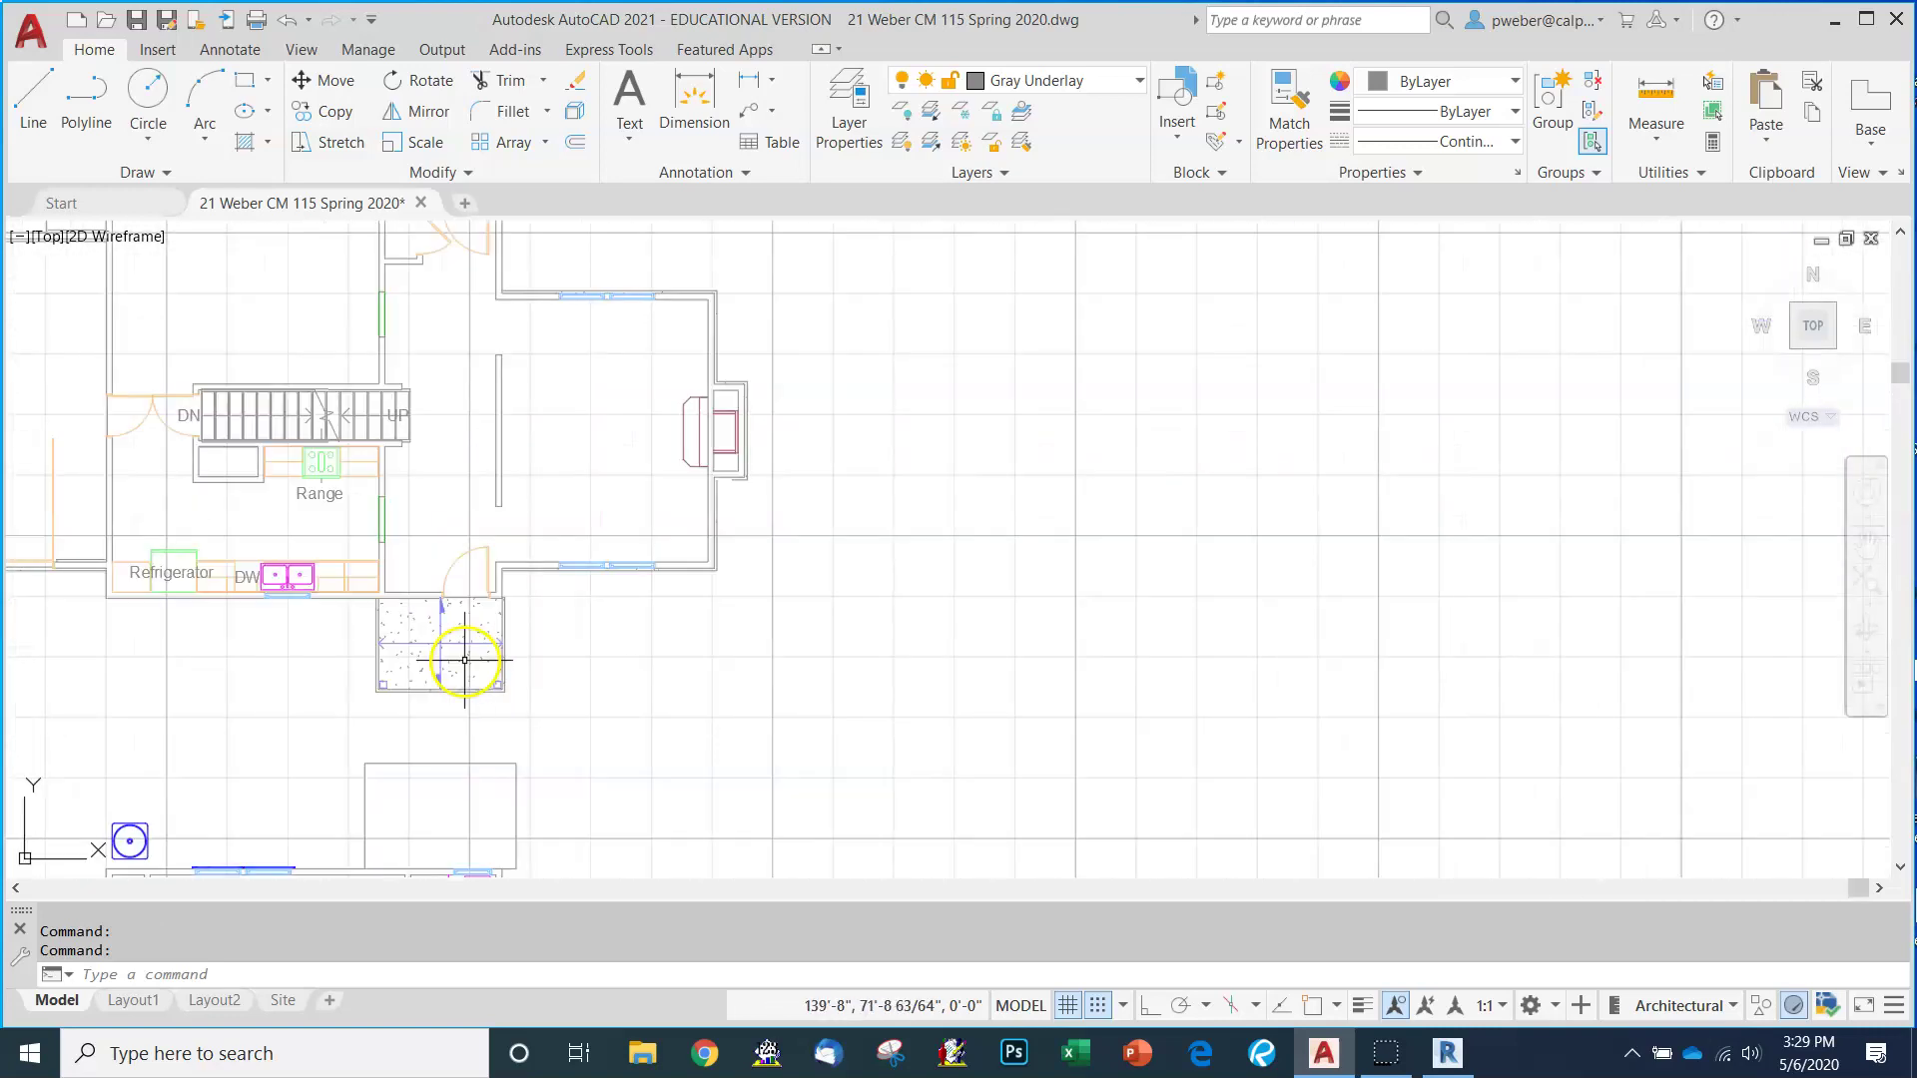
scroll(676, 589, "down", 6)
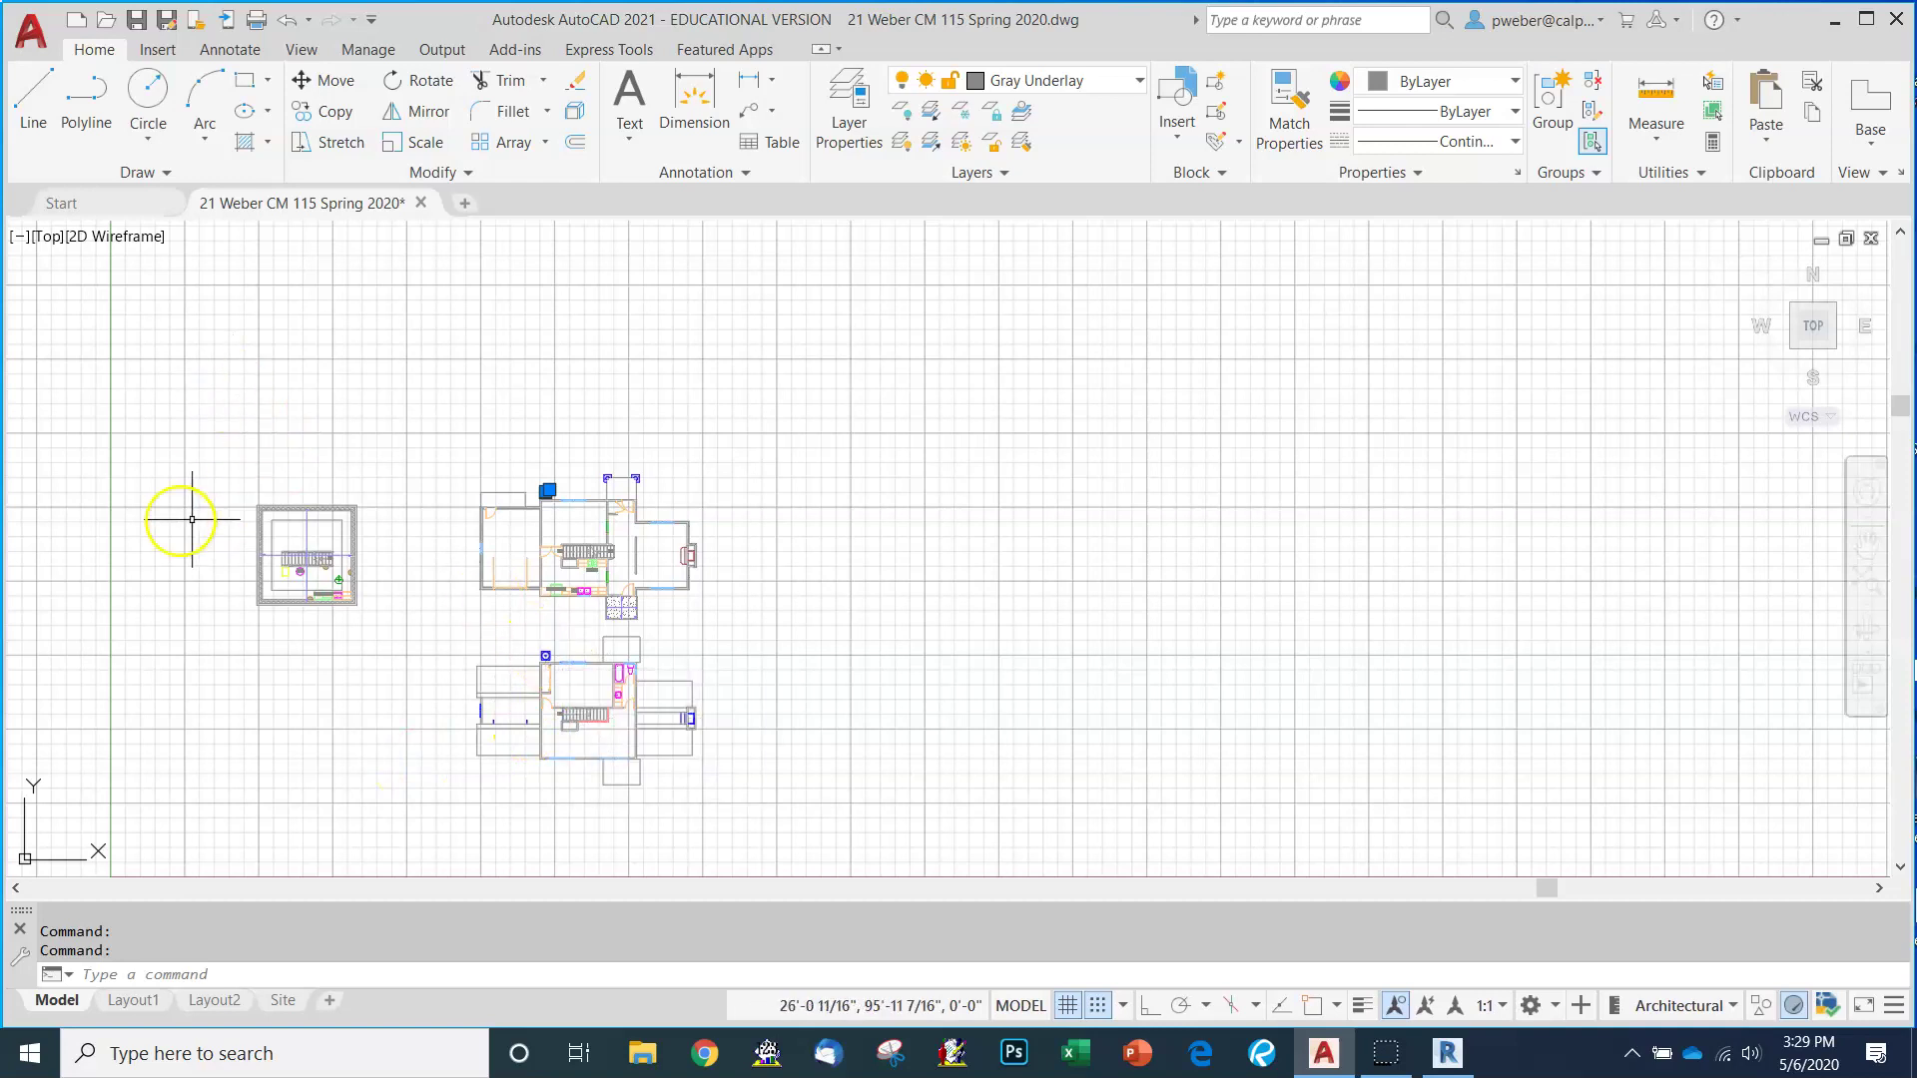
Select all exploded objects of the three floor plans, assign them to the Gray Underlay layer in Properties, and clear the selection.
left_click(218, 401)
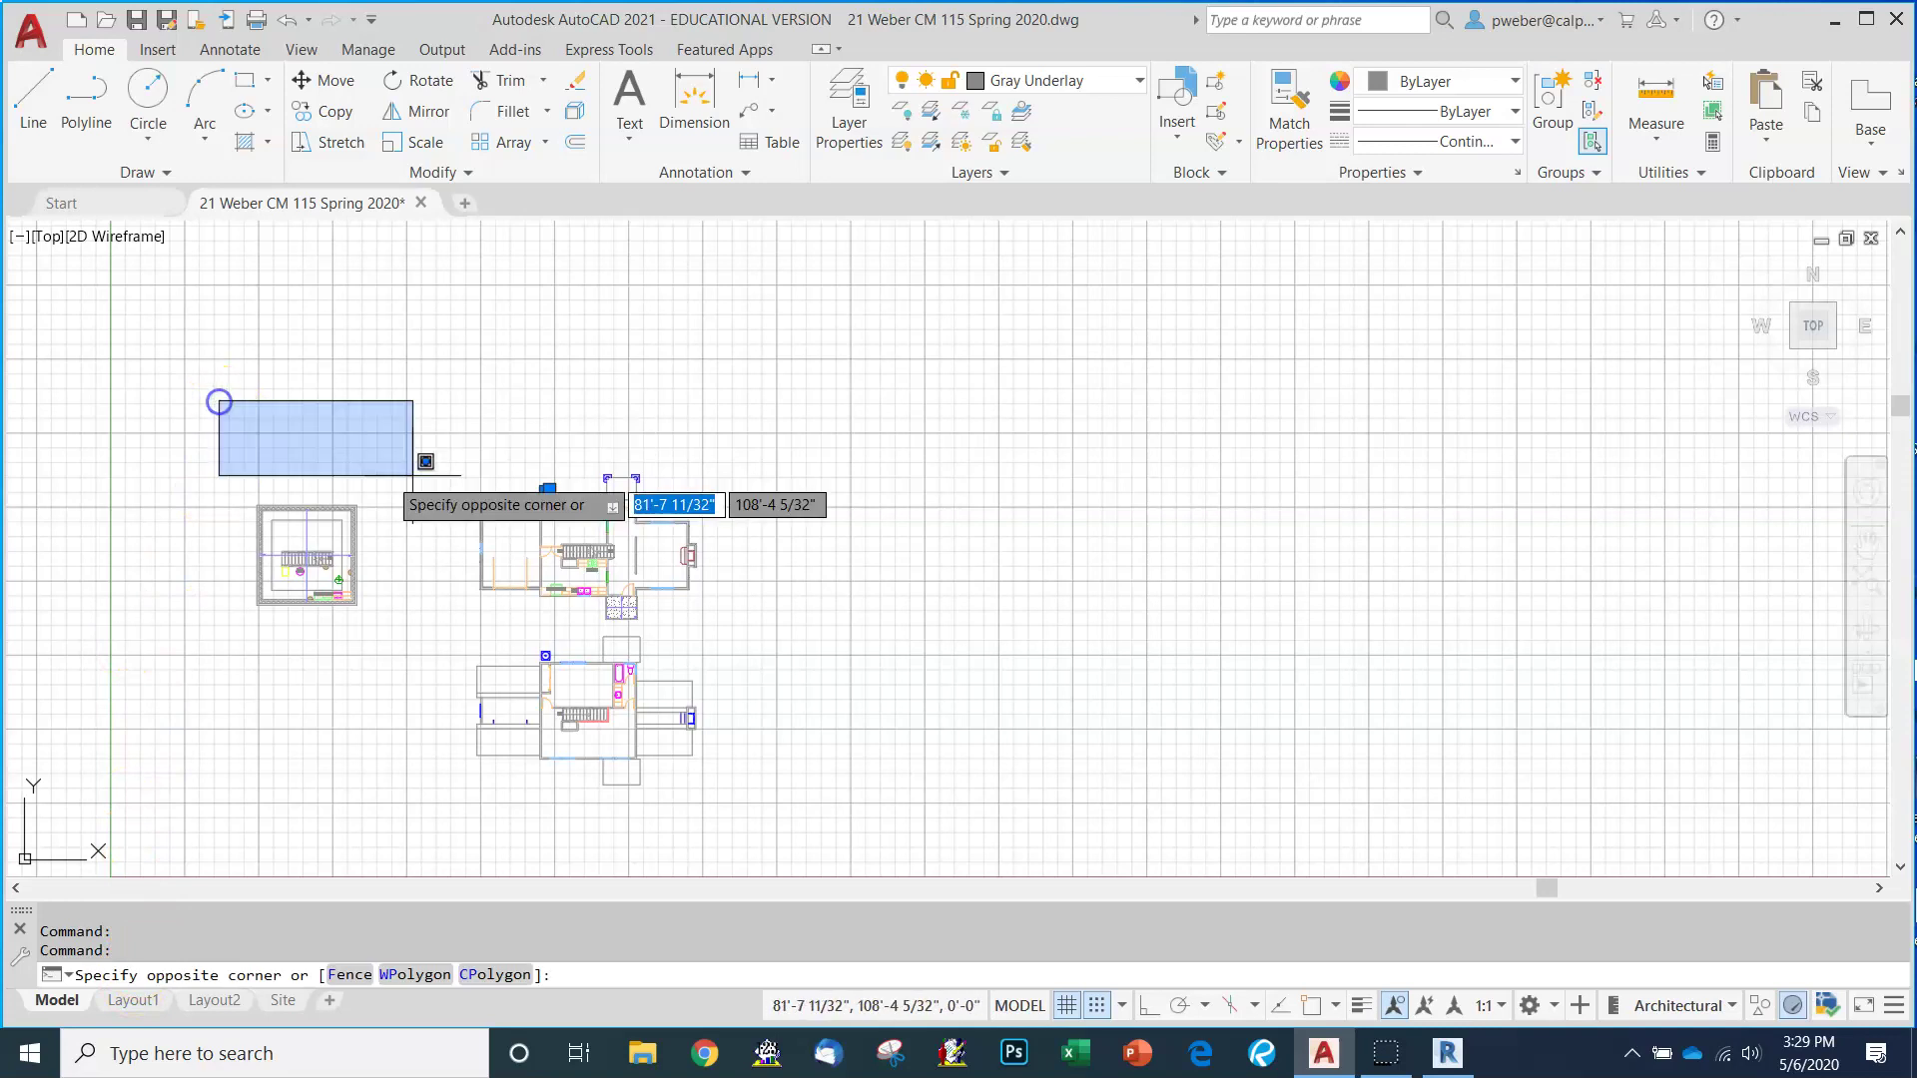
left_click(762, 804)
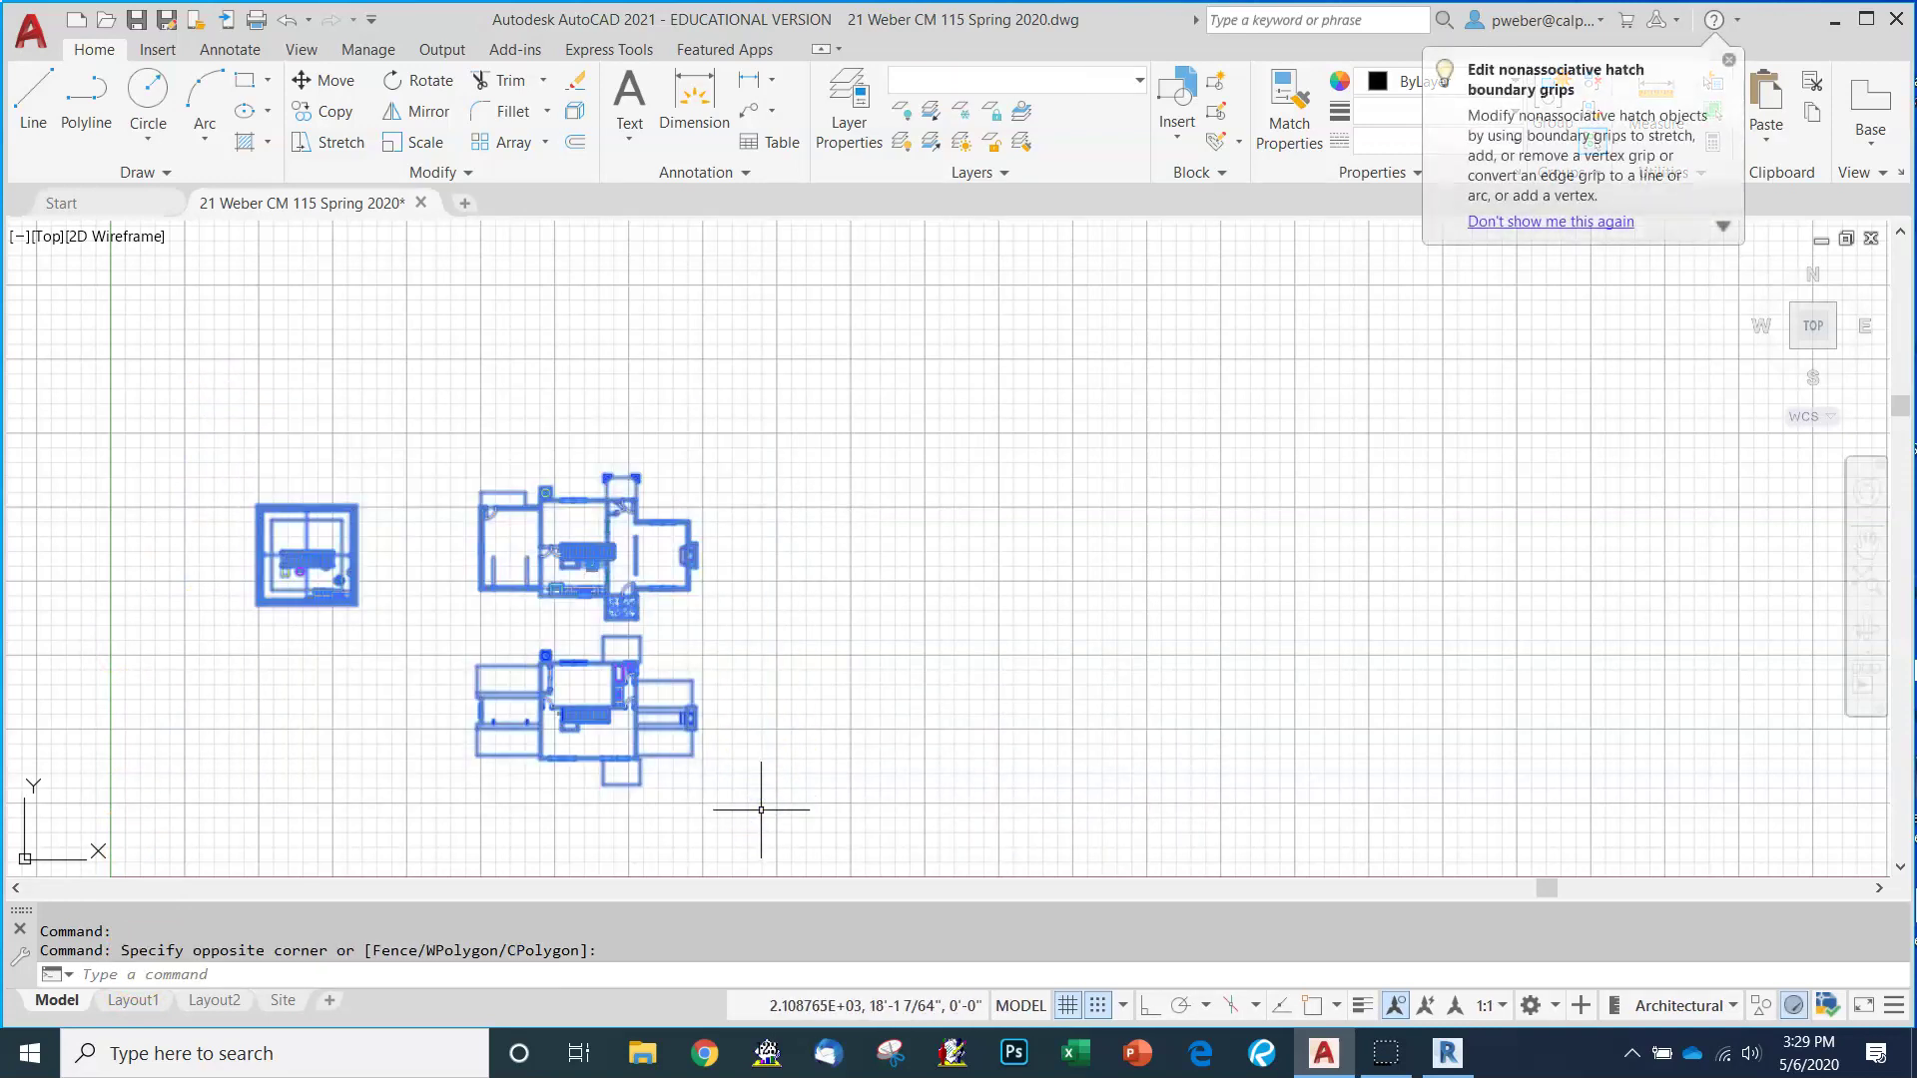
right_click(844, 599)
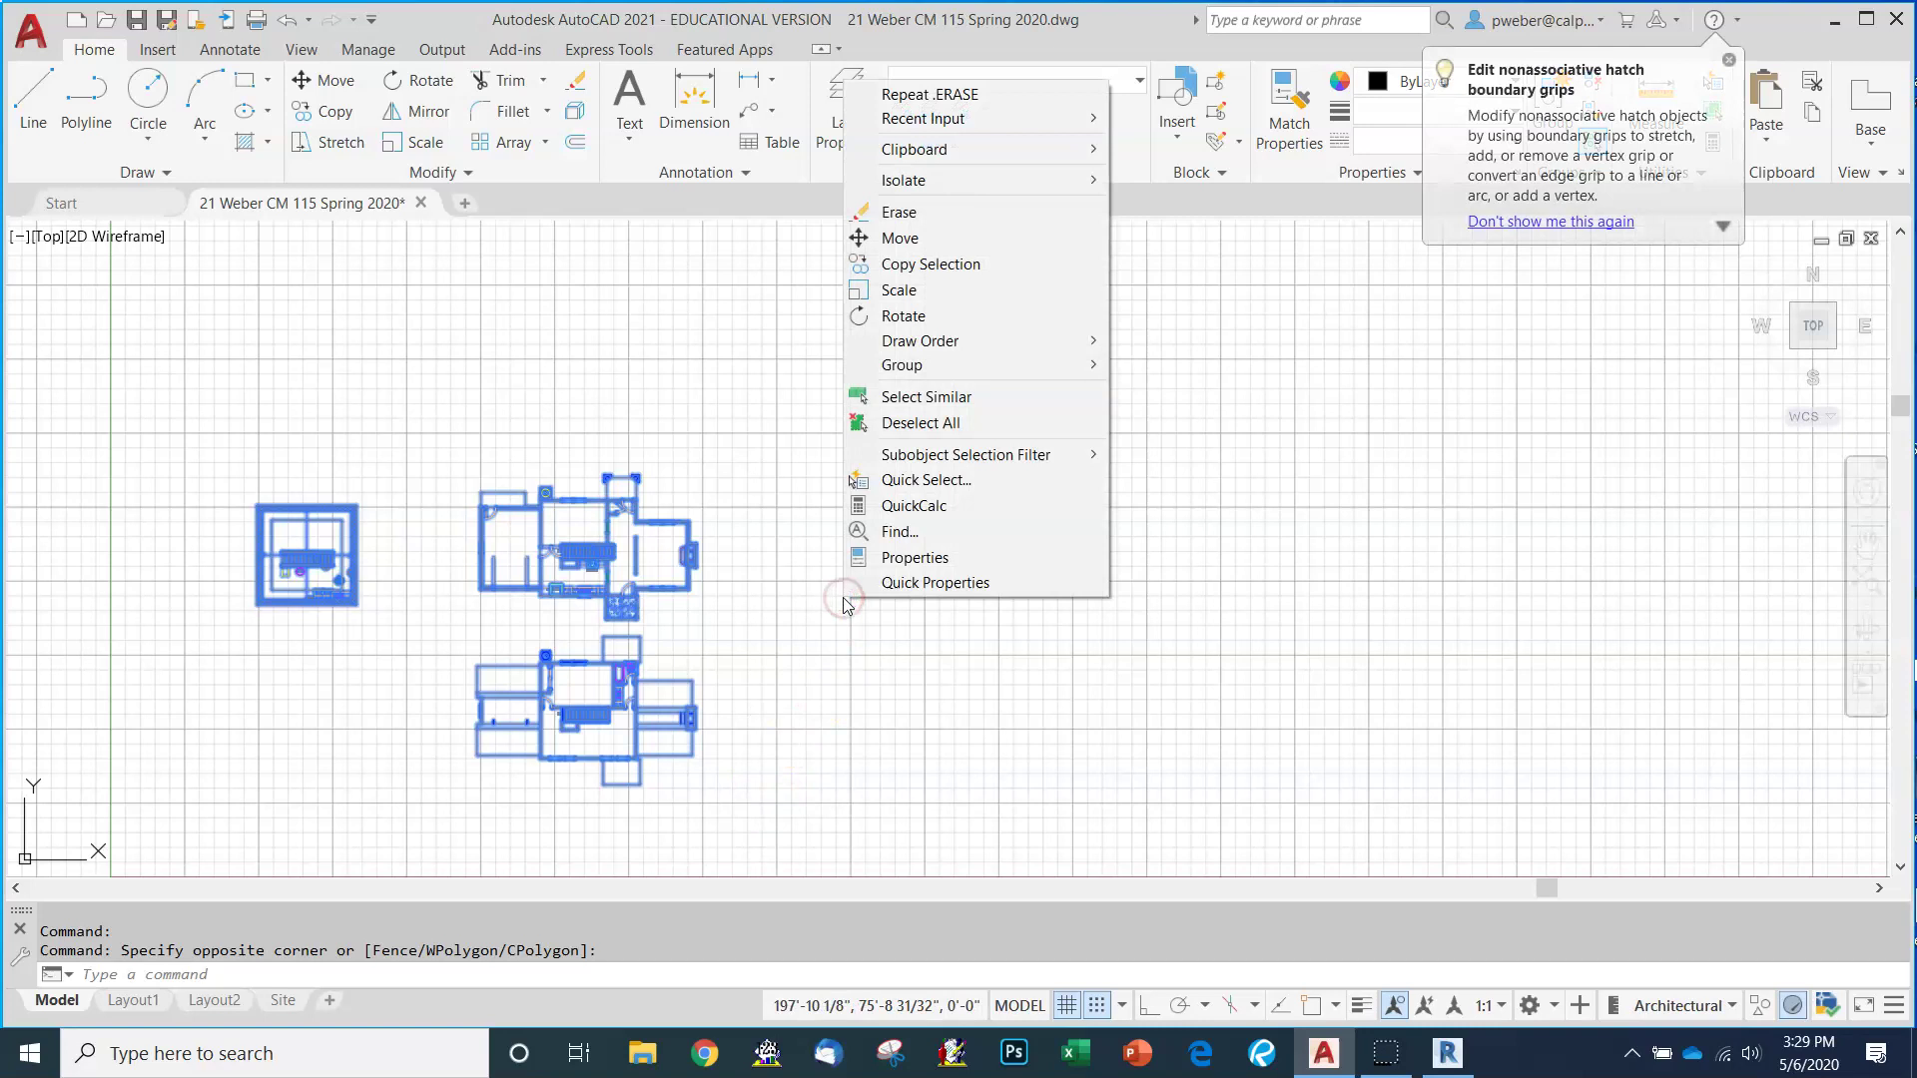
left_click(911, 558)
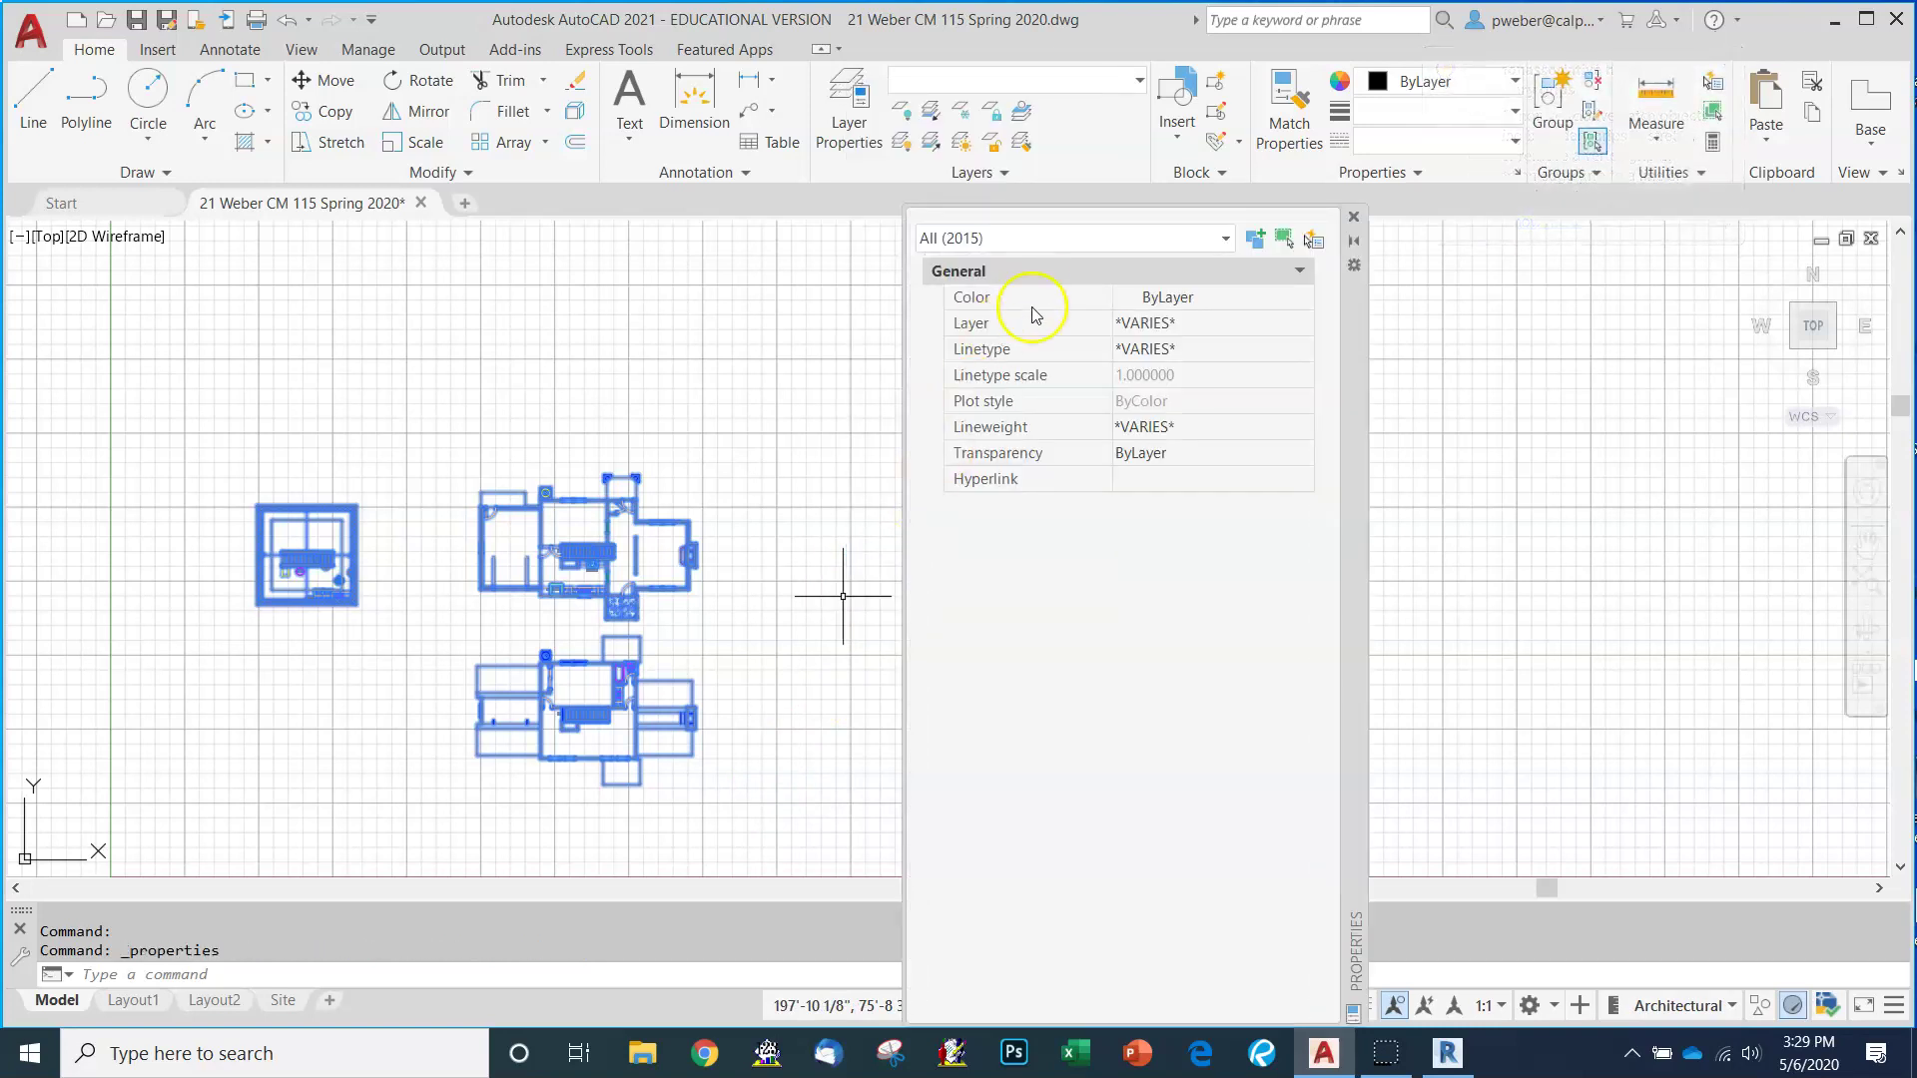
left_click(1175, 326)
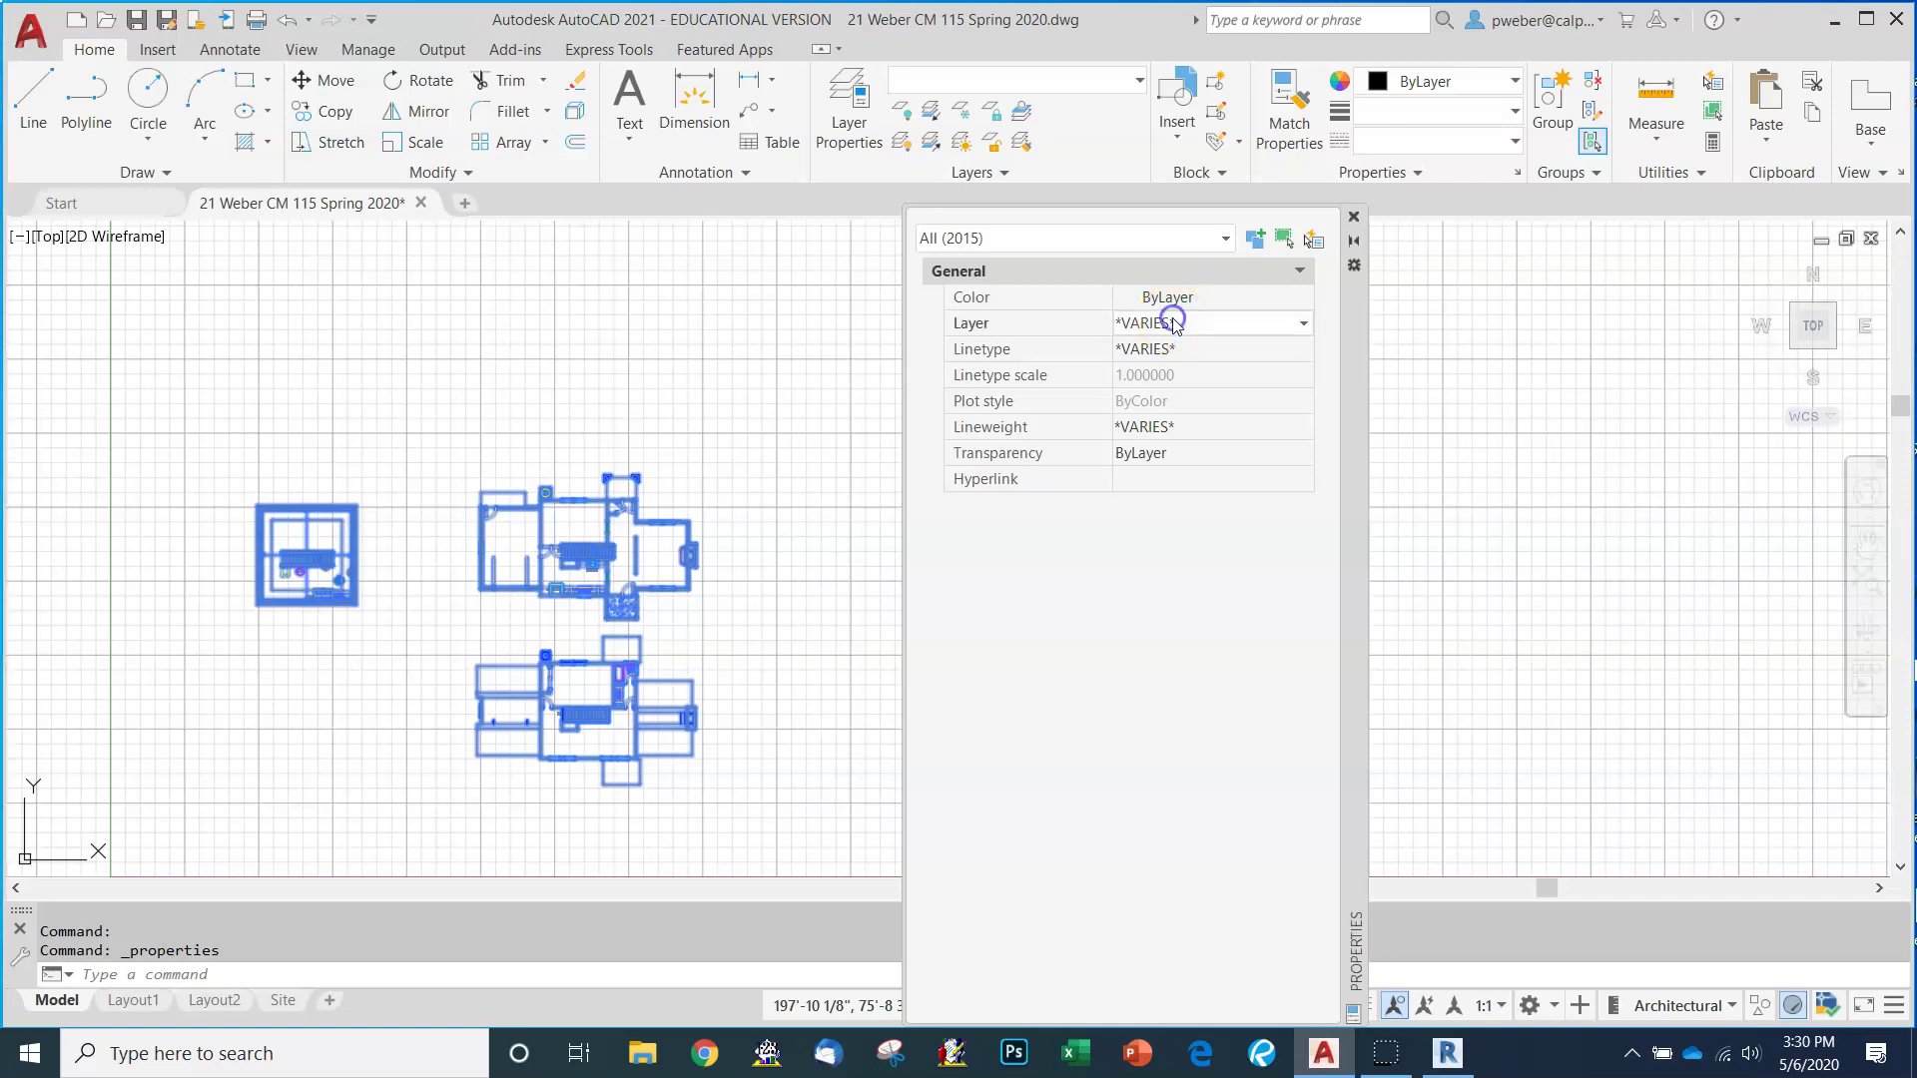
left_click(1295, 323)
scroll(1256, 379, "up", 5)
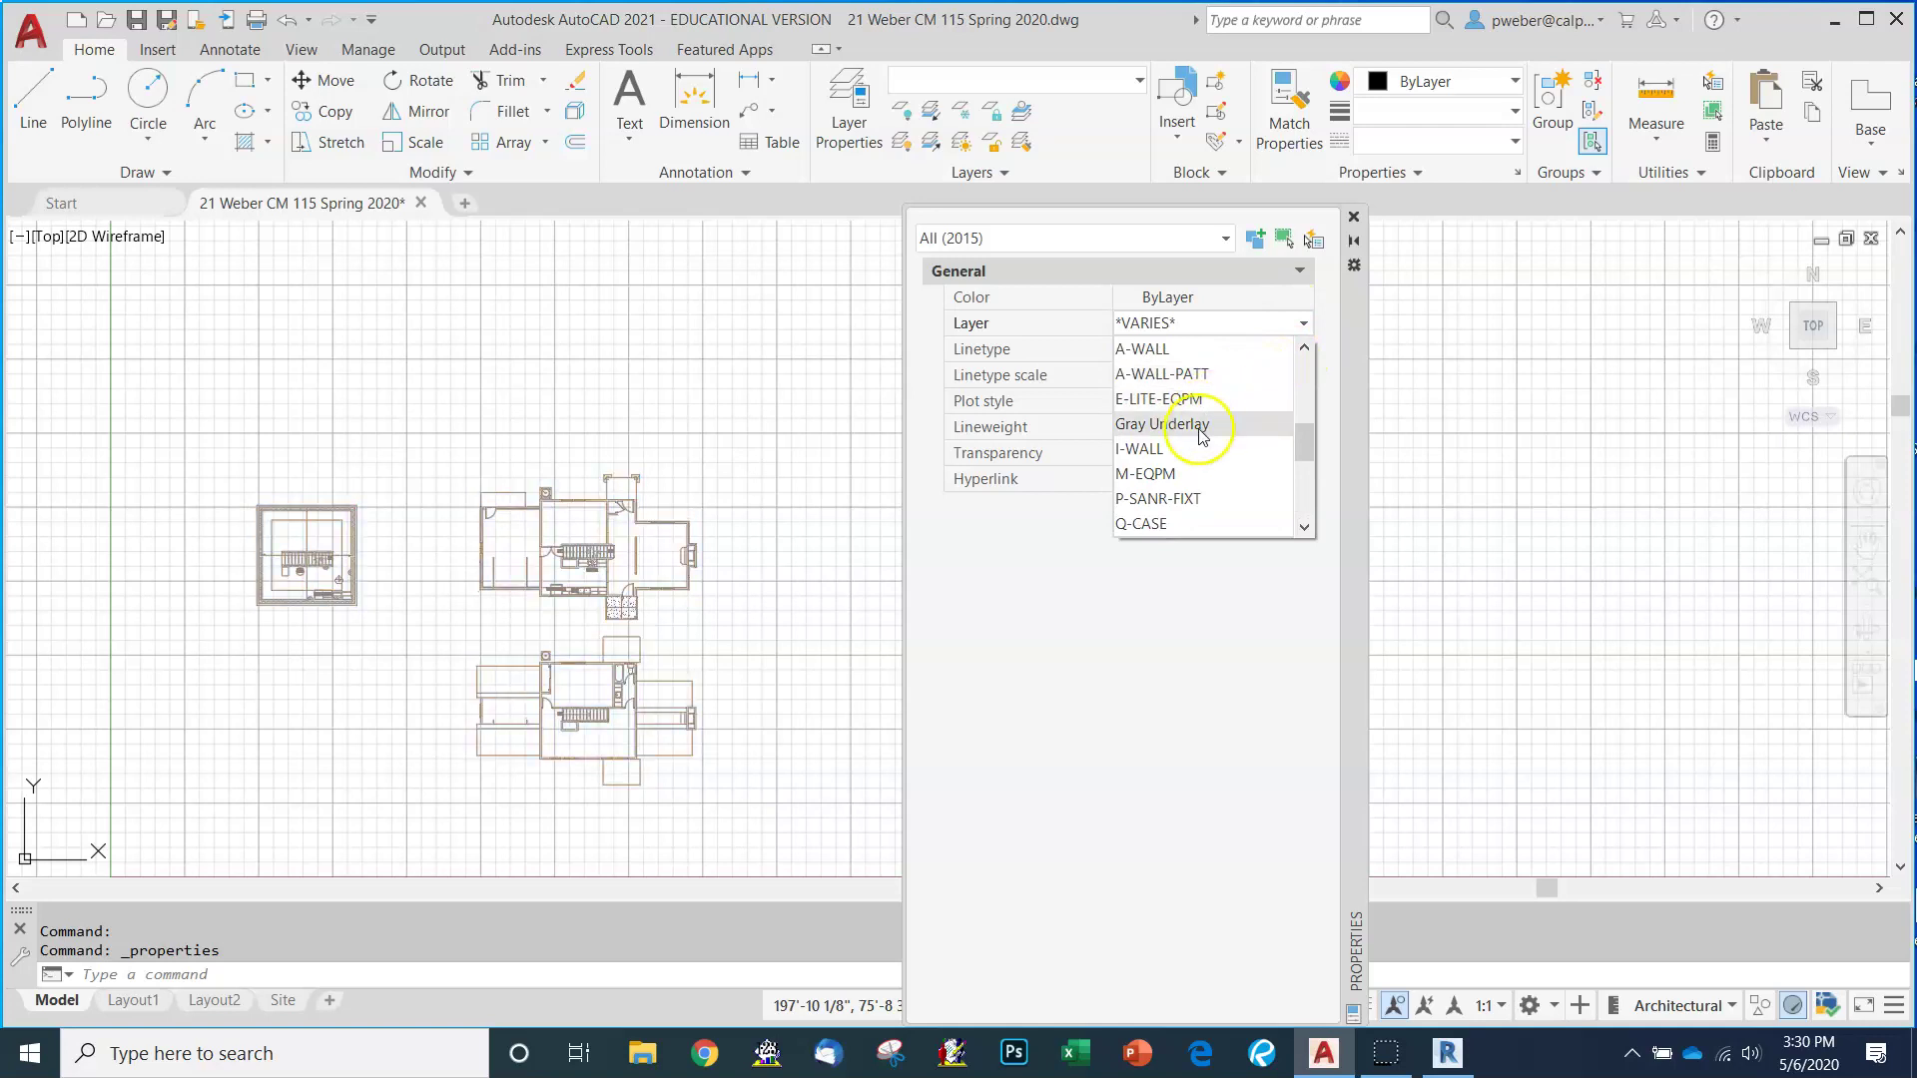
left_click(1204, 425)
left_click(727, 462)
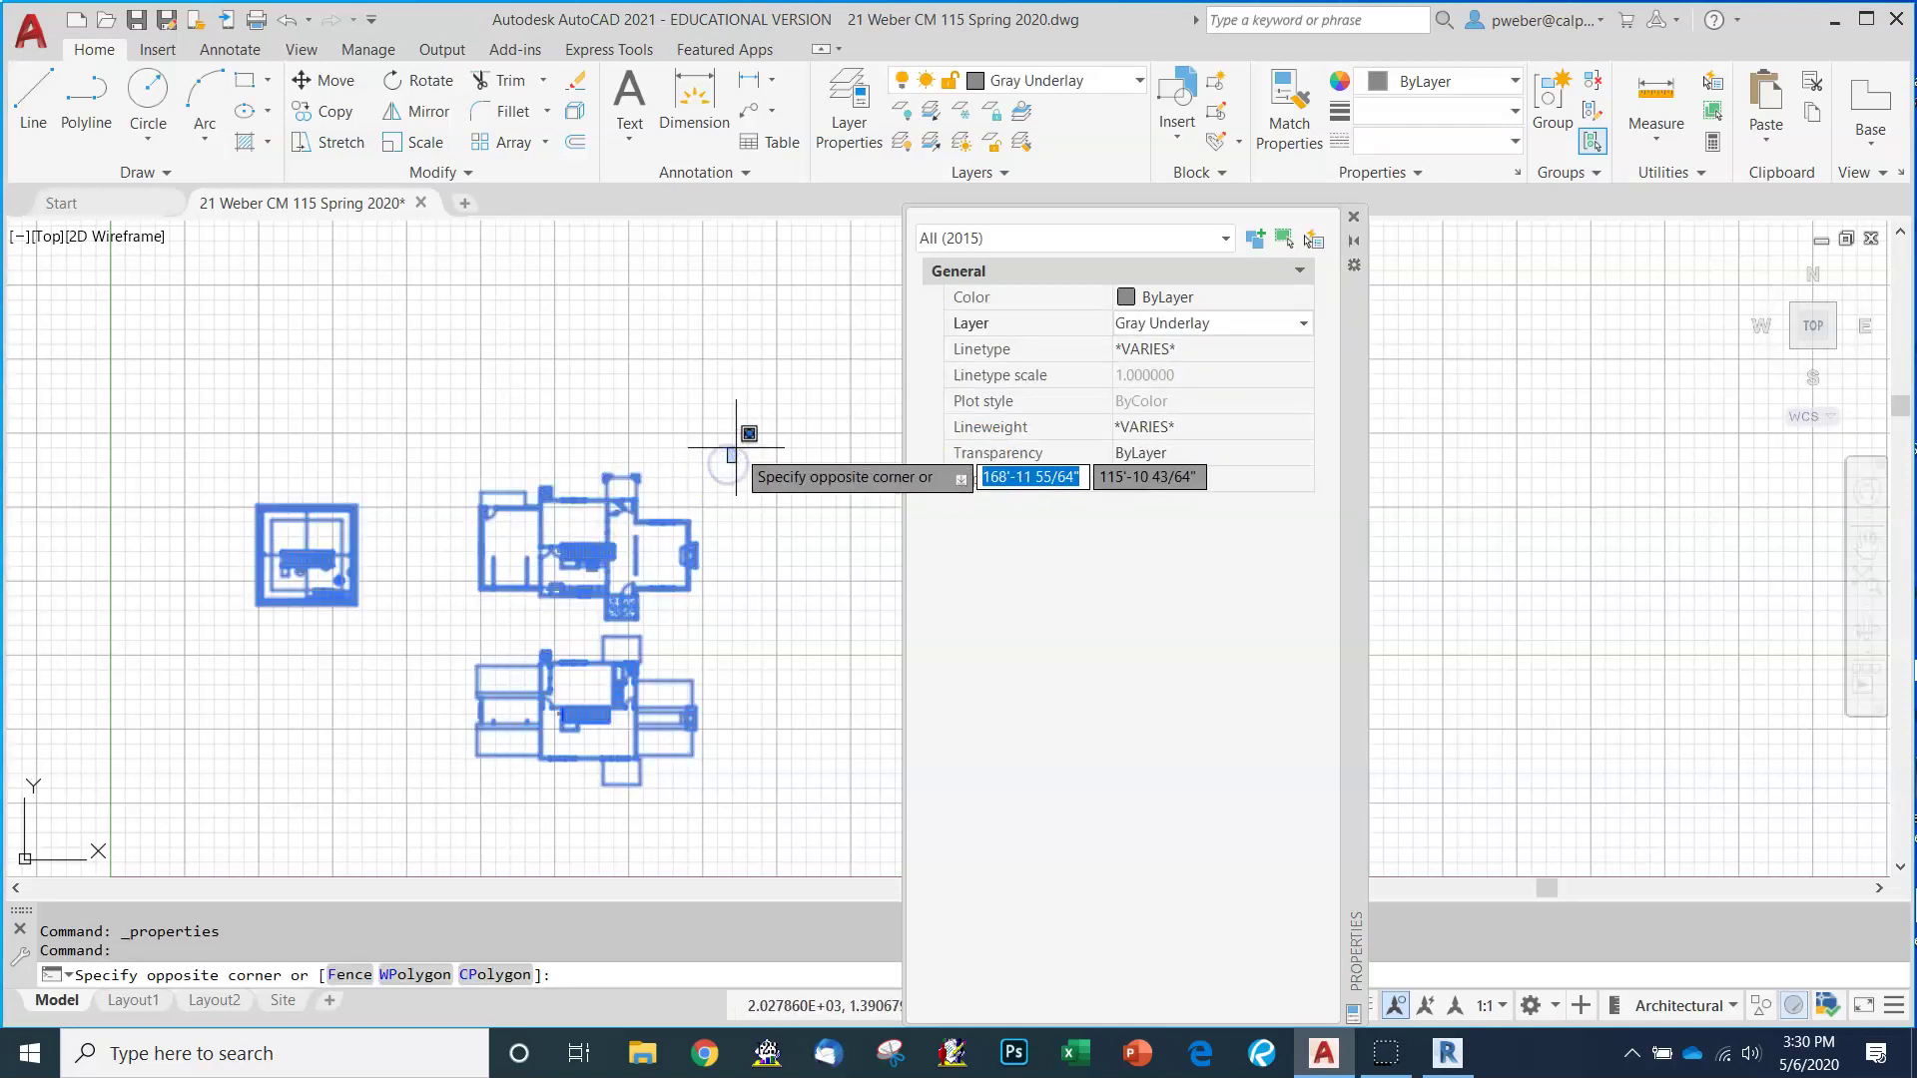
key("Escape")
key("Escape")
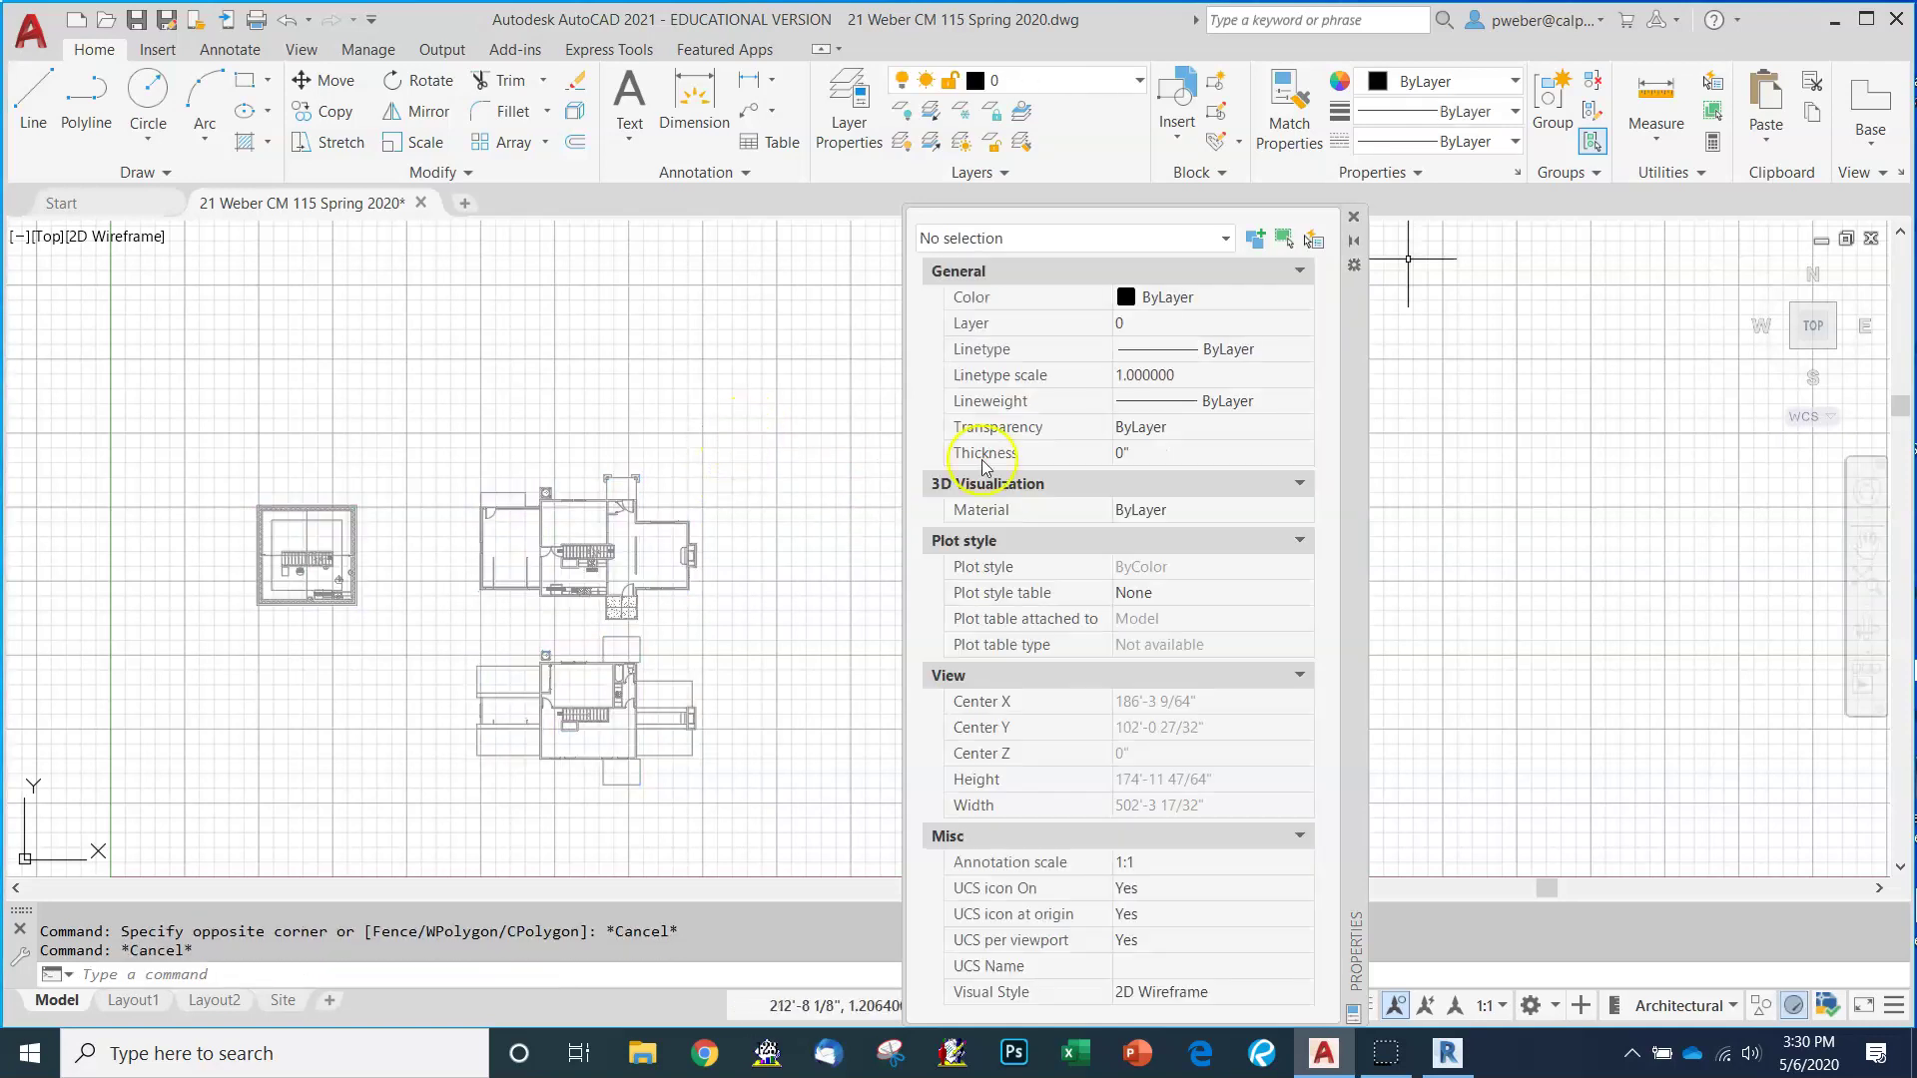
left_click(1354, 218)
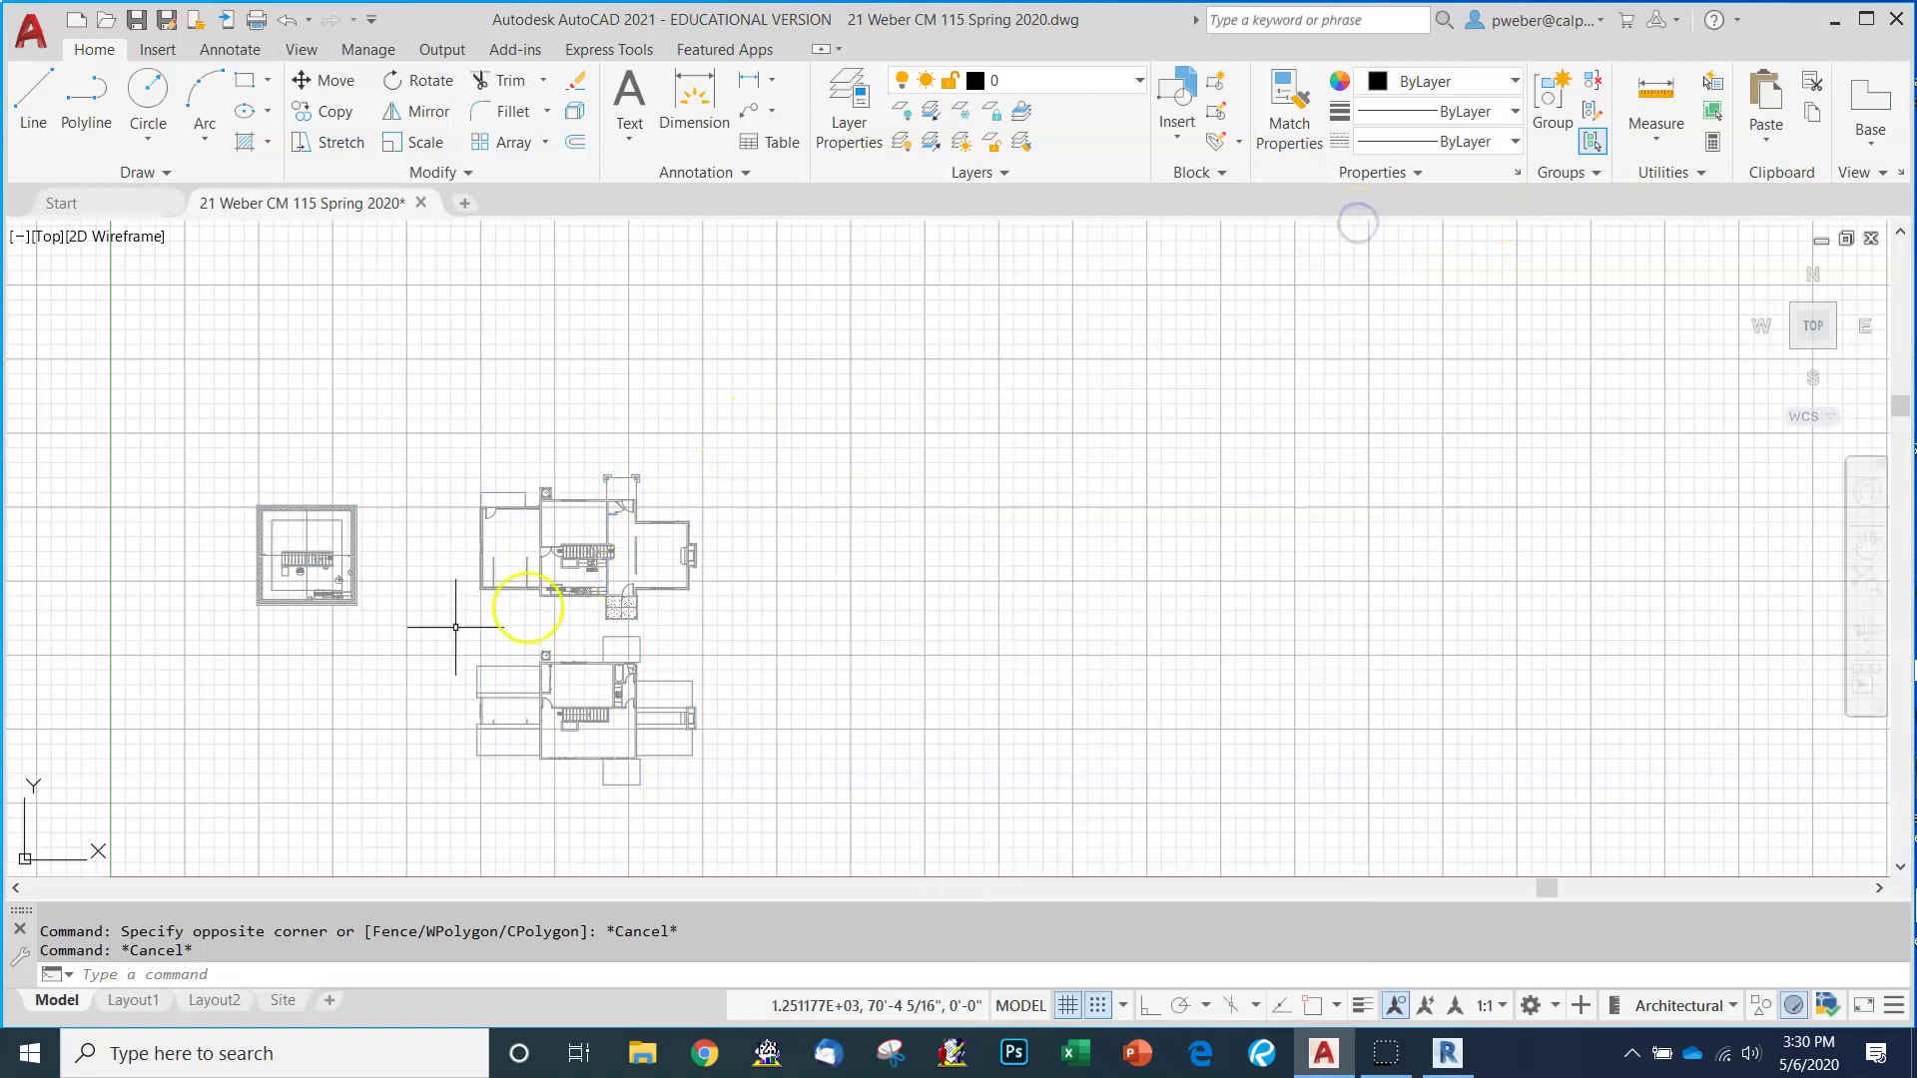
Examine the floor plans up close and check the layer of a line in the wall's window symbol.
scroll(249, 590, "up", 6)
scroll(231, 390, "down", 3)
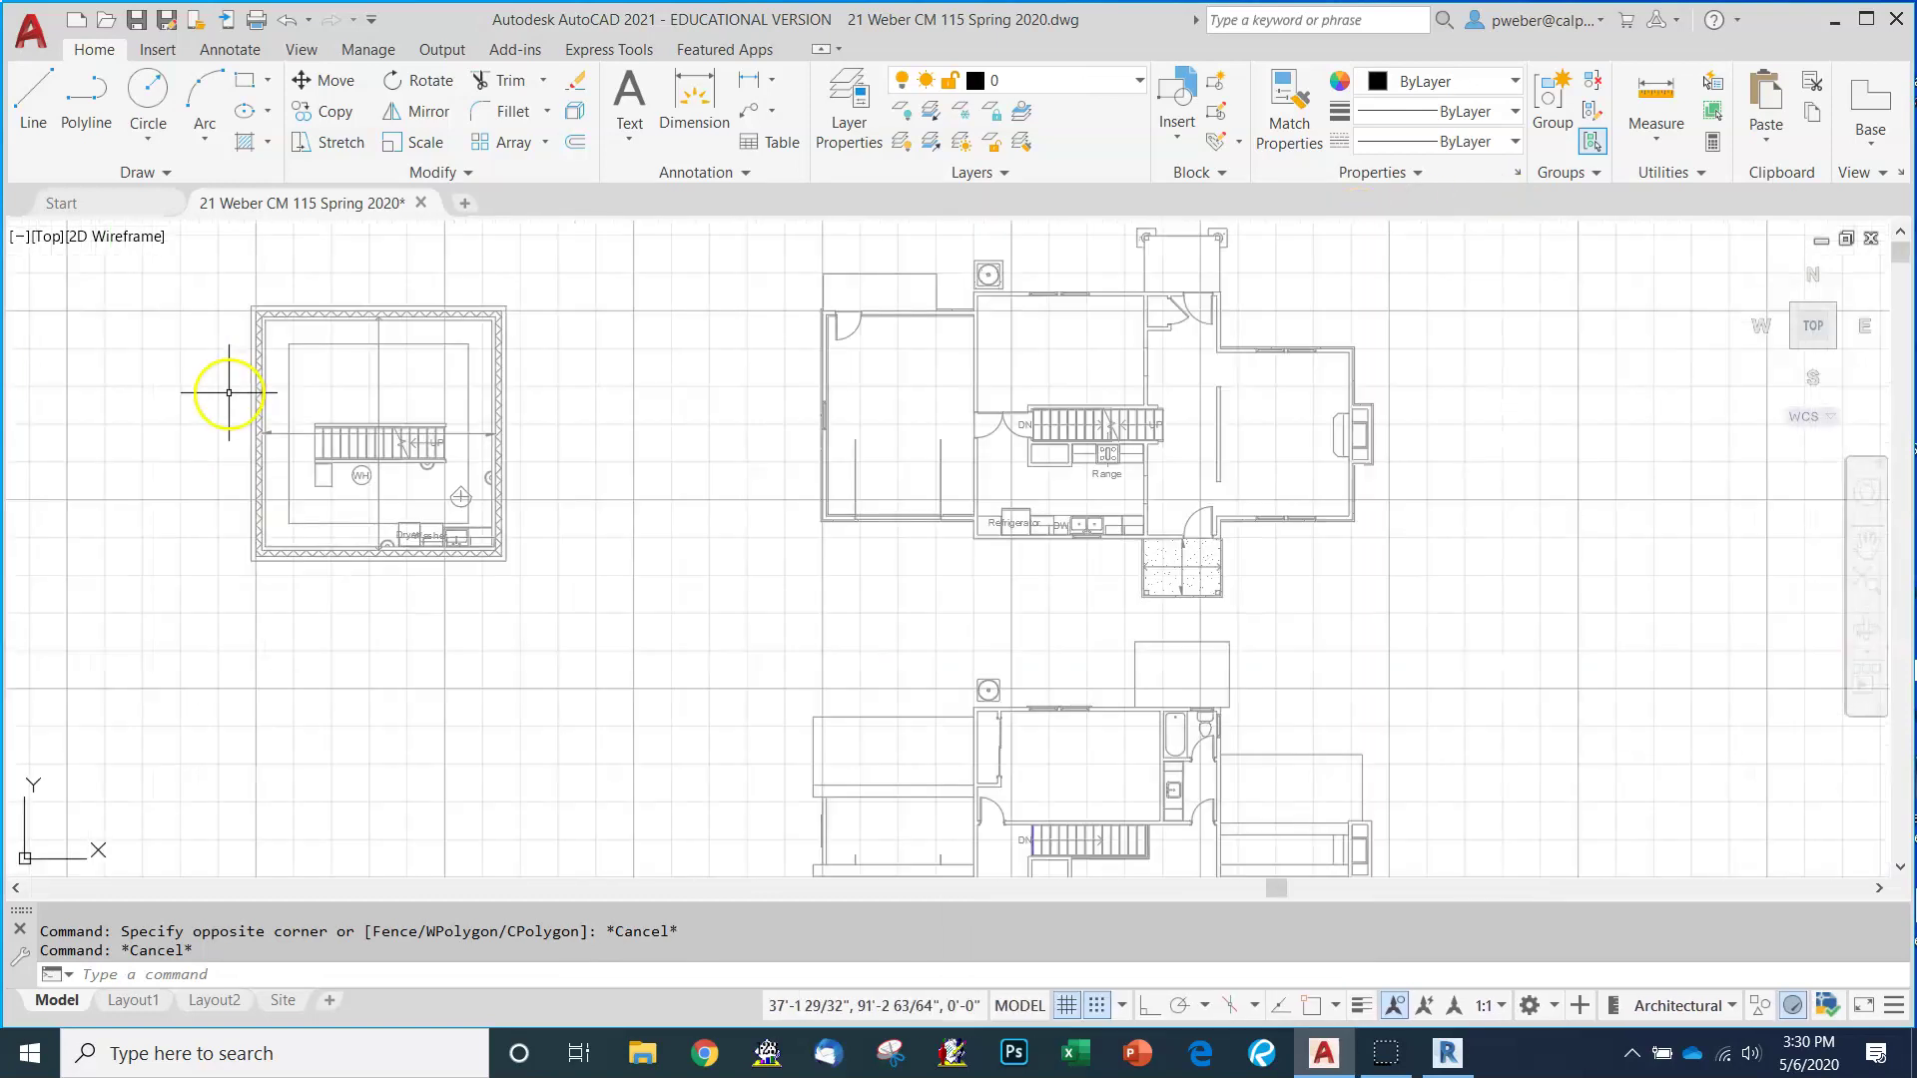
scroll(840, 404, "up", 6)
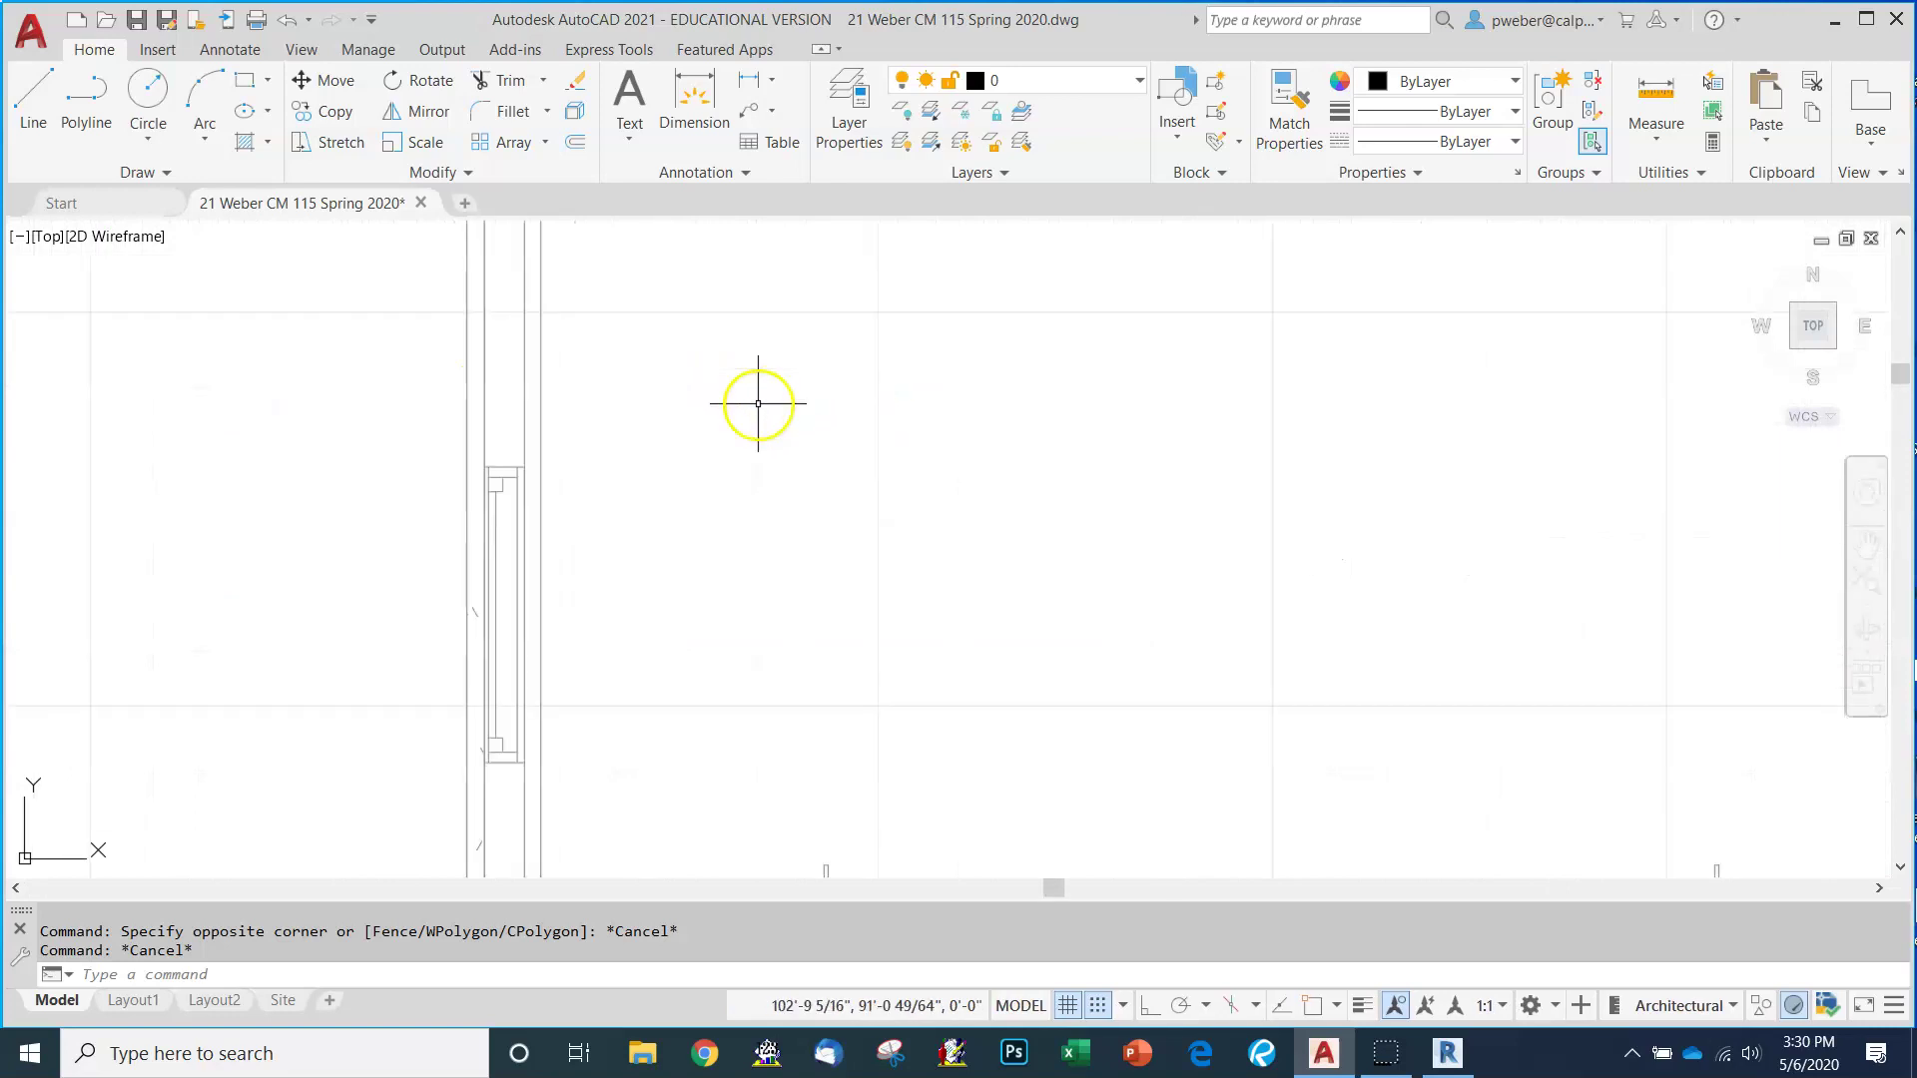
key("Escape")
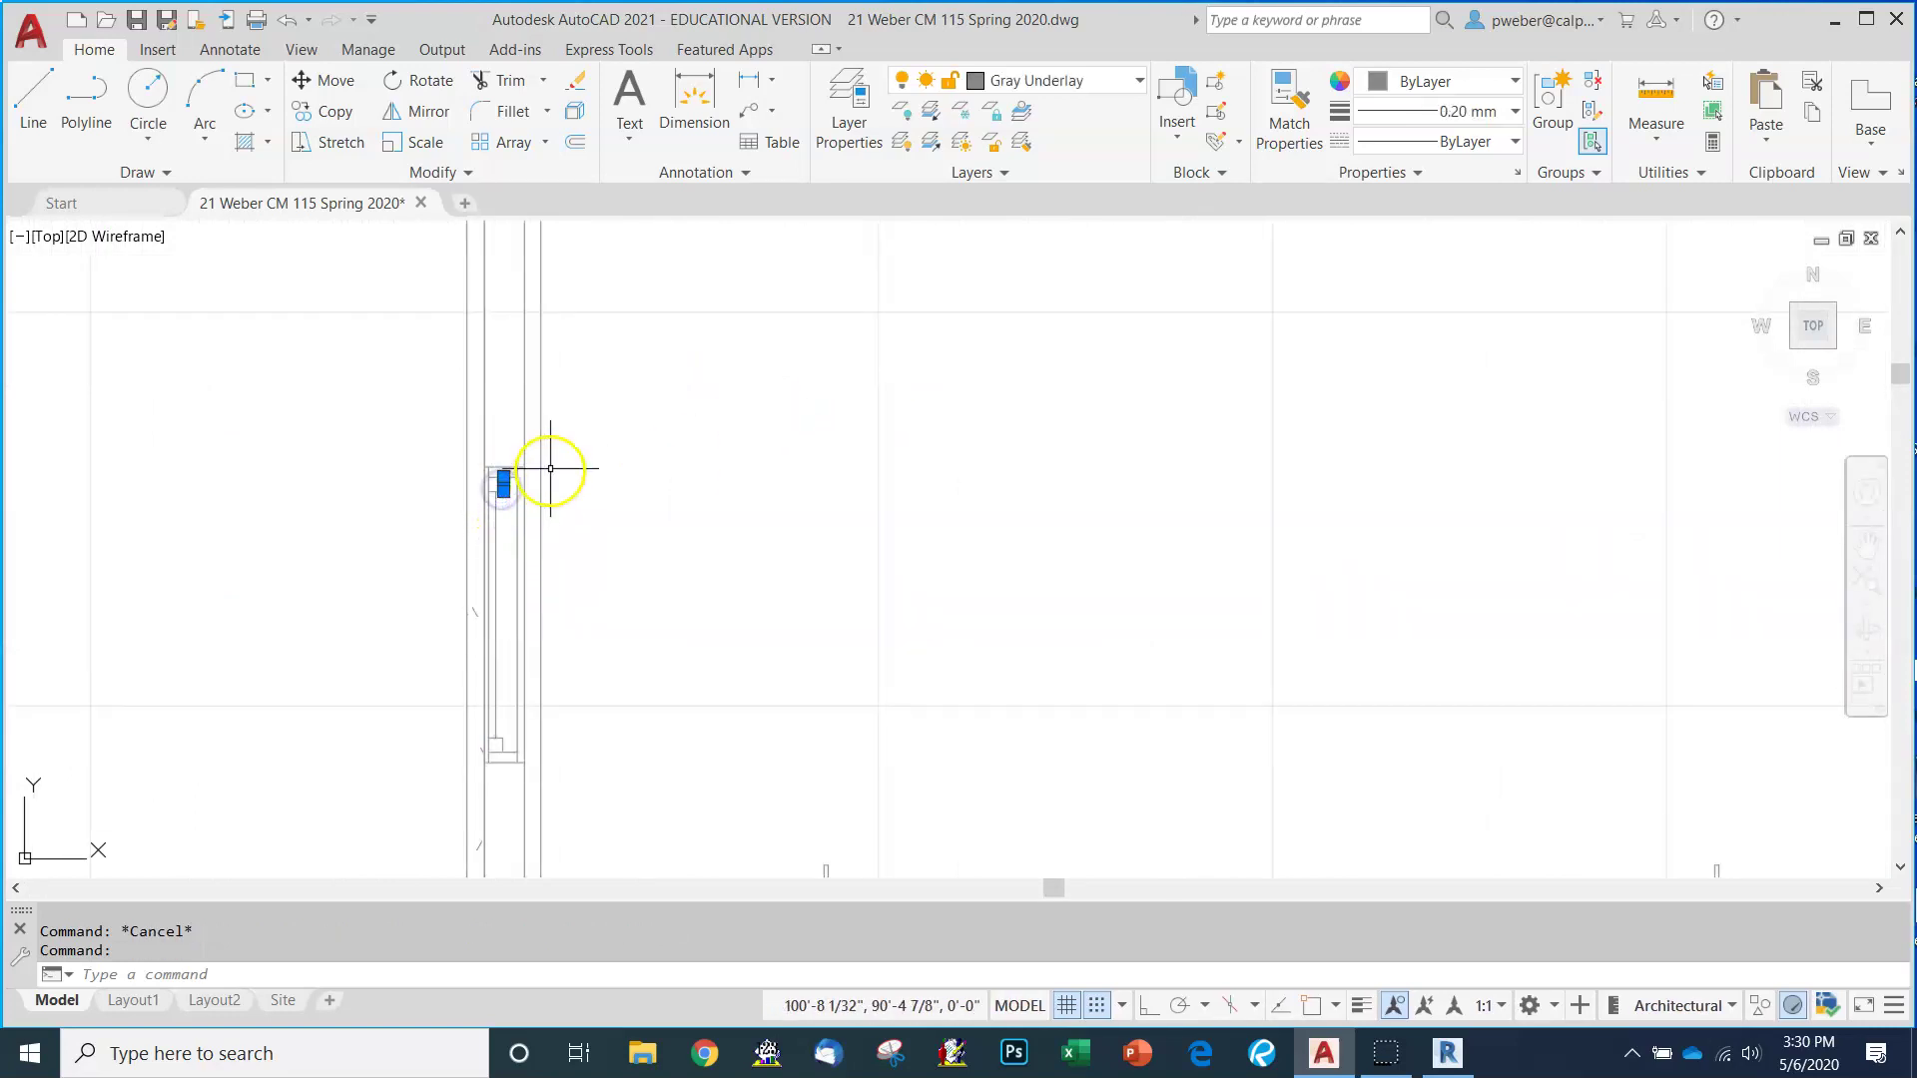
scroll(557, 456, "down", 4)
scroll(620, 428, "down", 8)
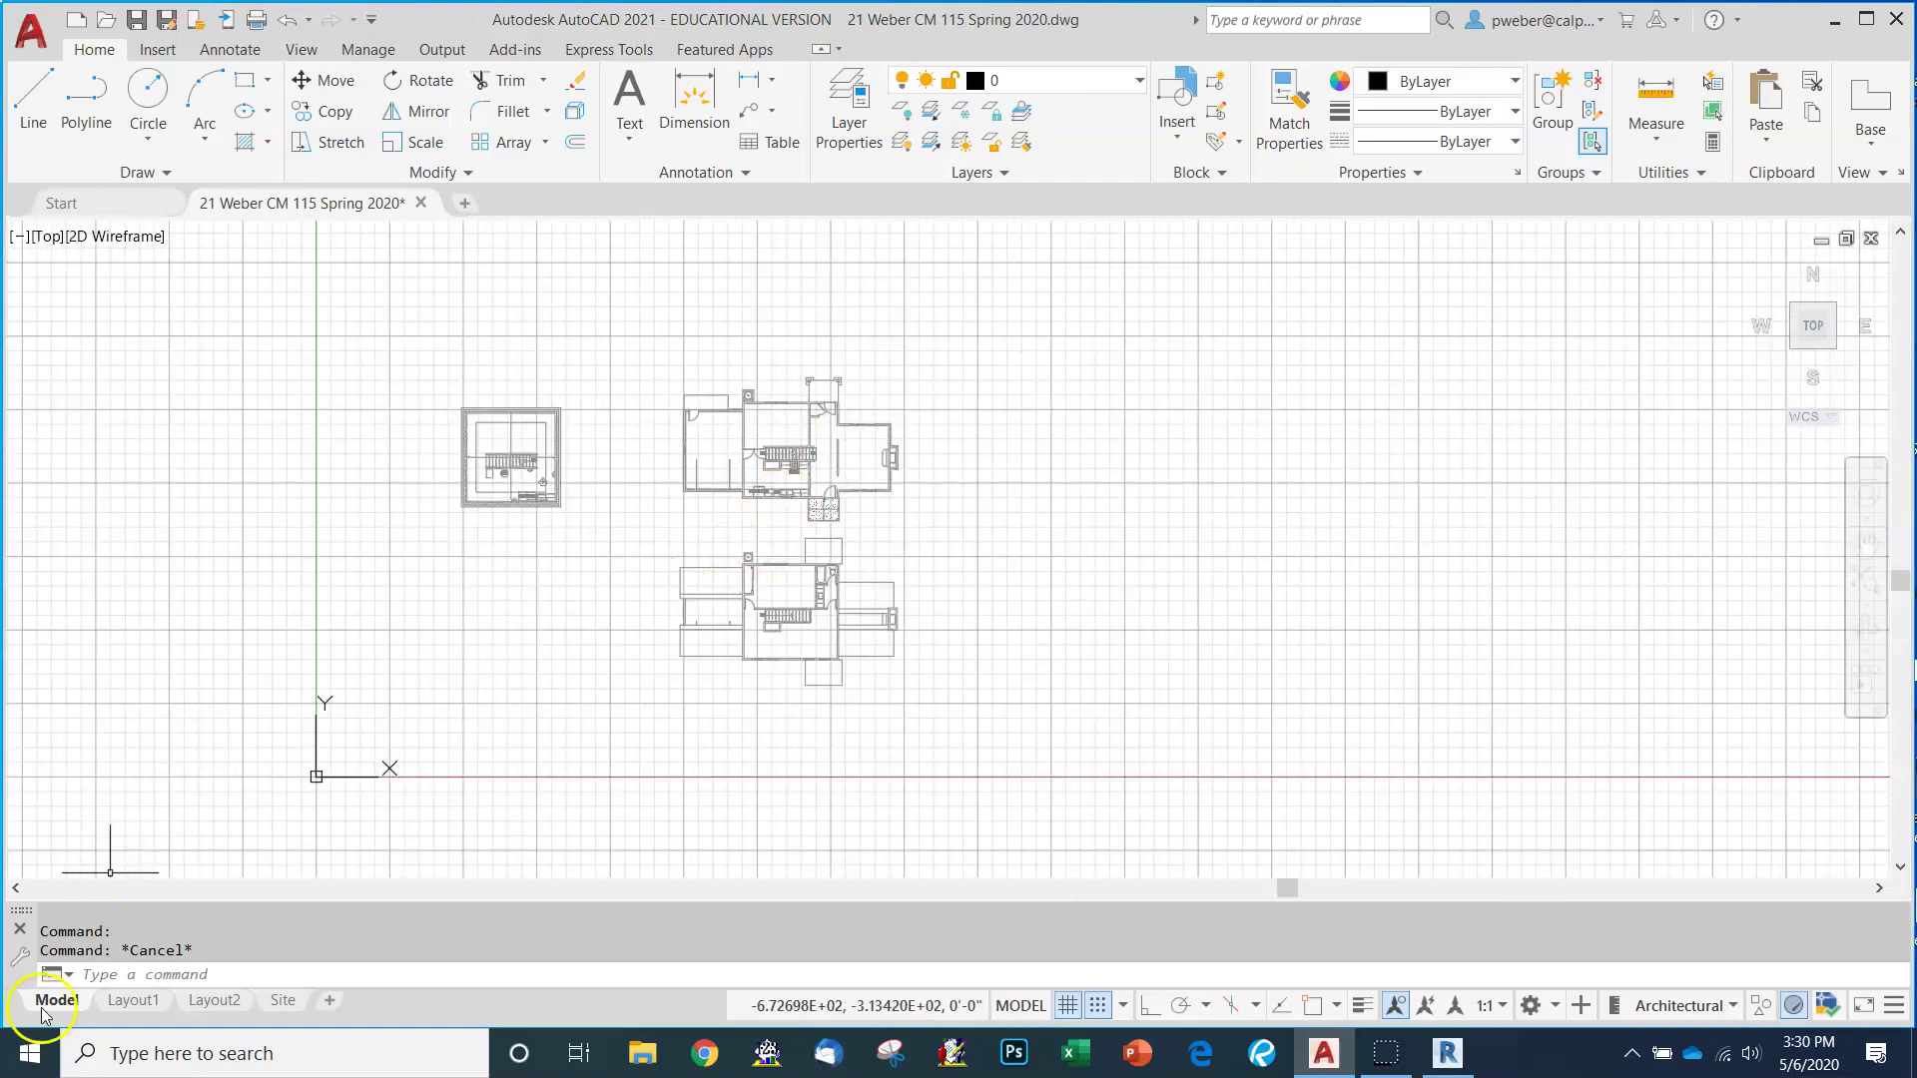
Switch to the Site layout, view the whole title-block sheet, and save the drawing.
left_click(283, 999)
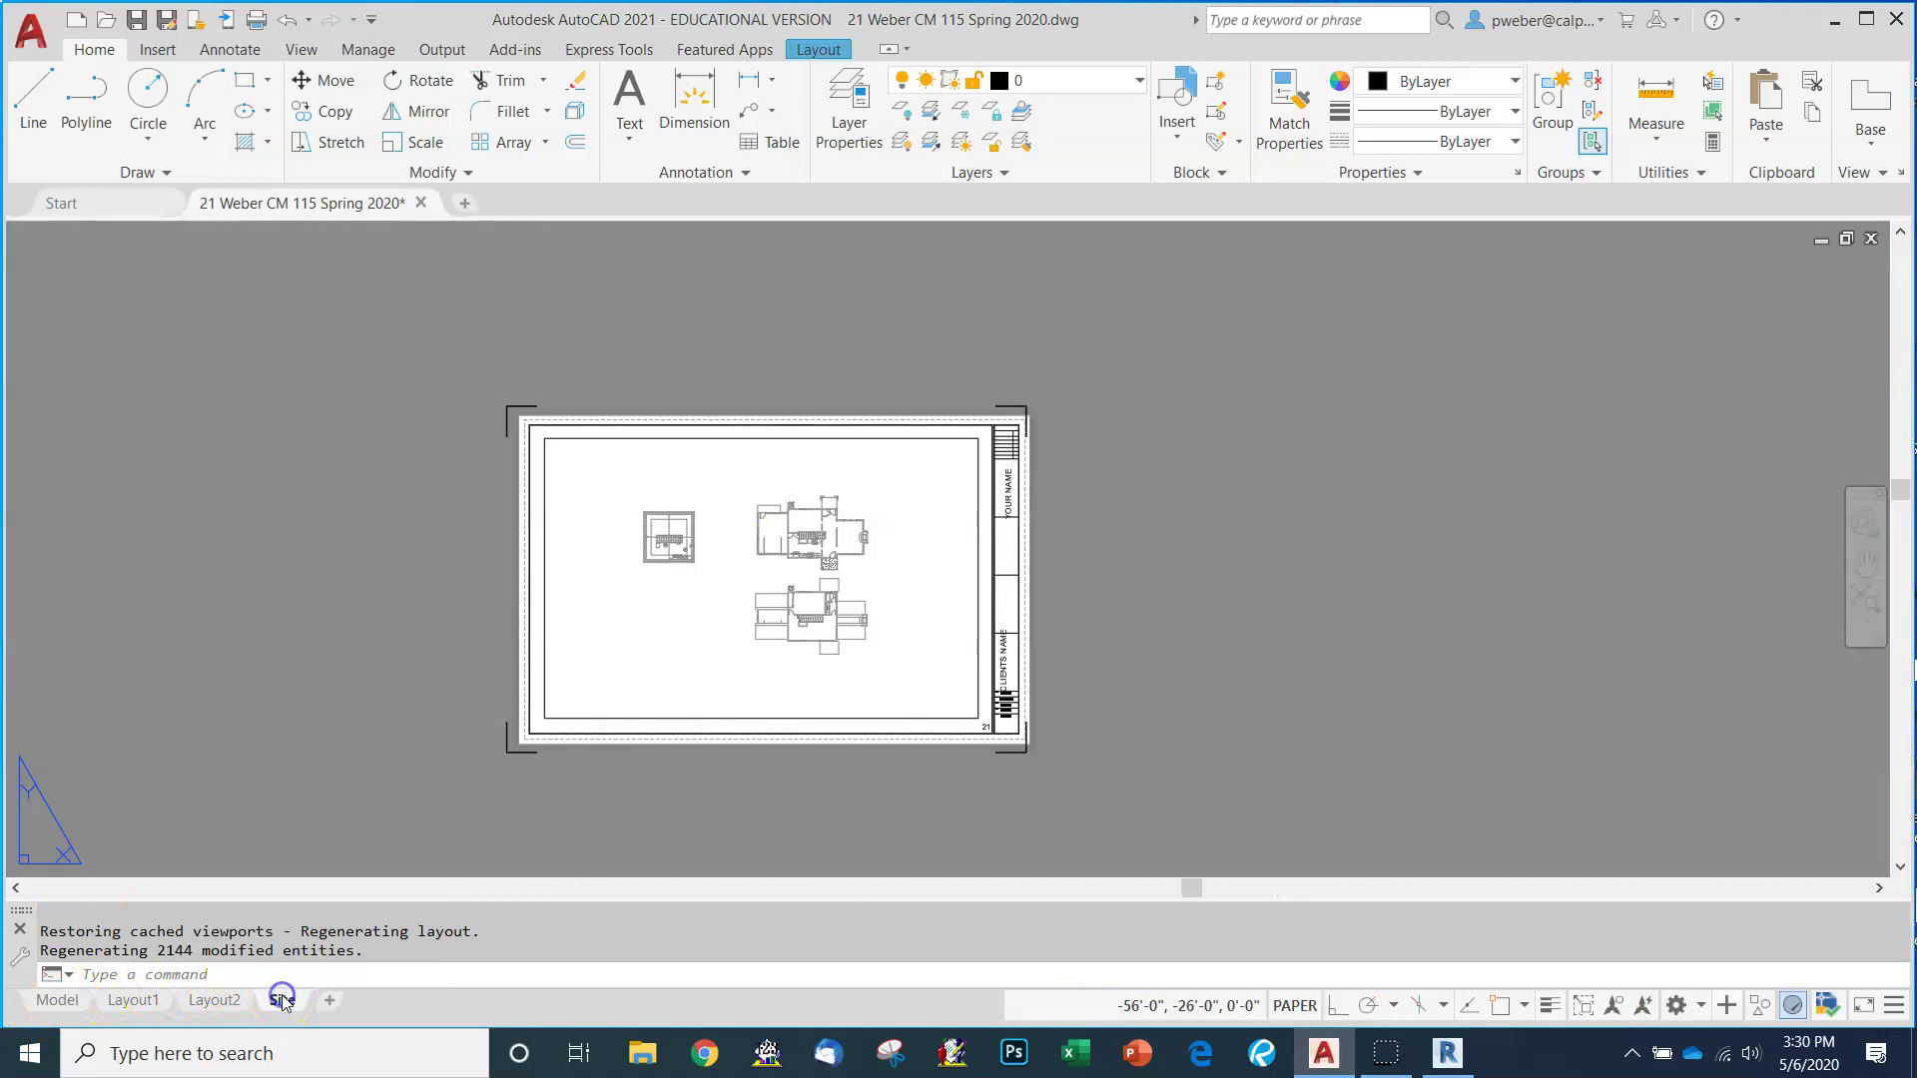
scroll(845, 501, "down", 4)
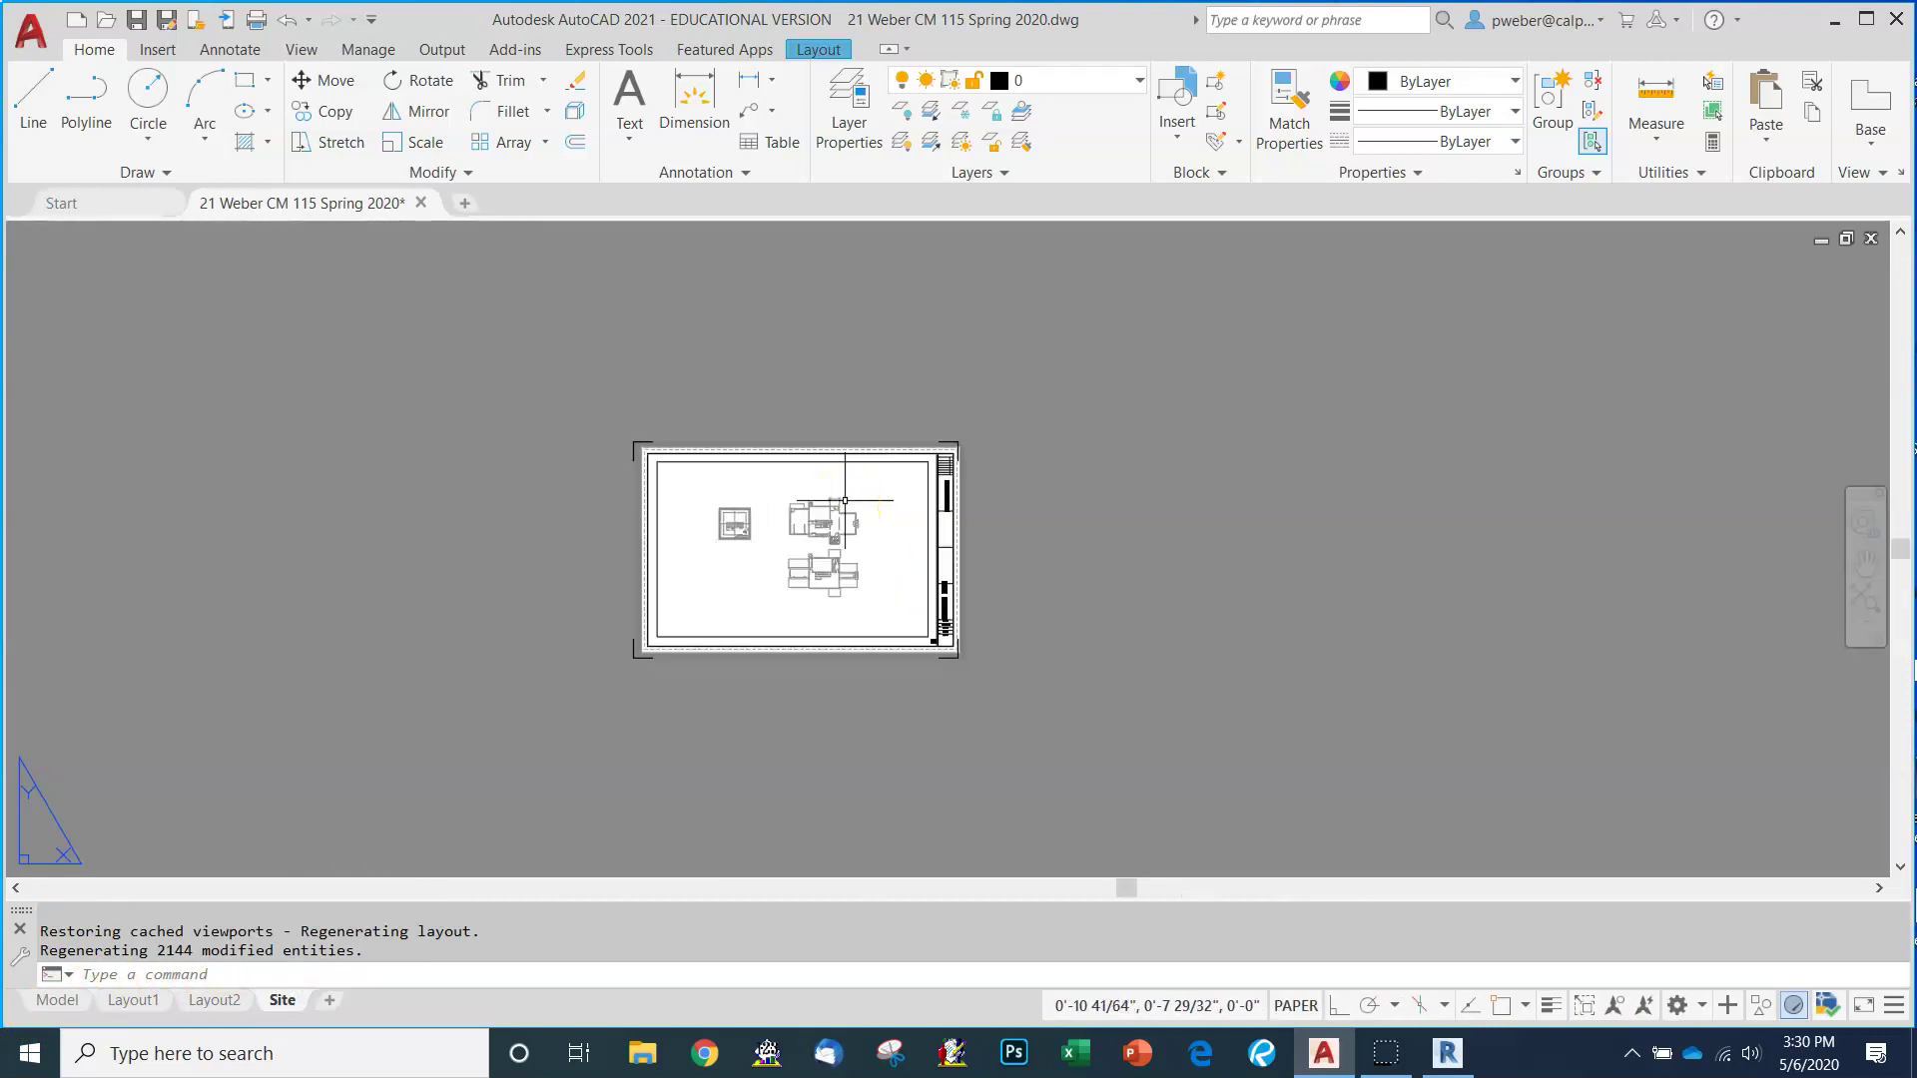
scroll(849, 504, "up", 2)
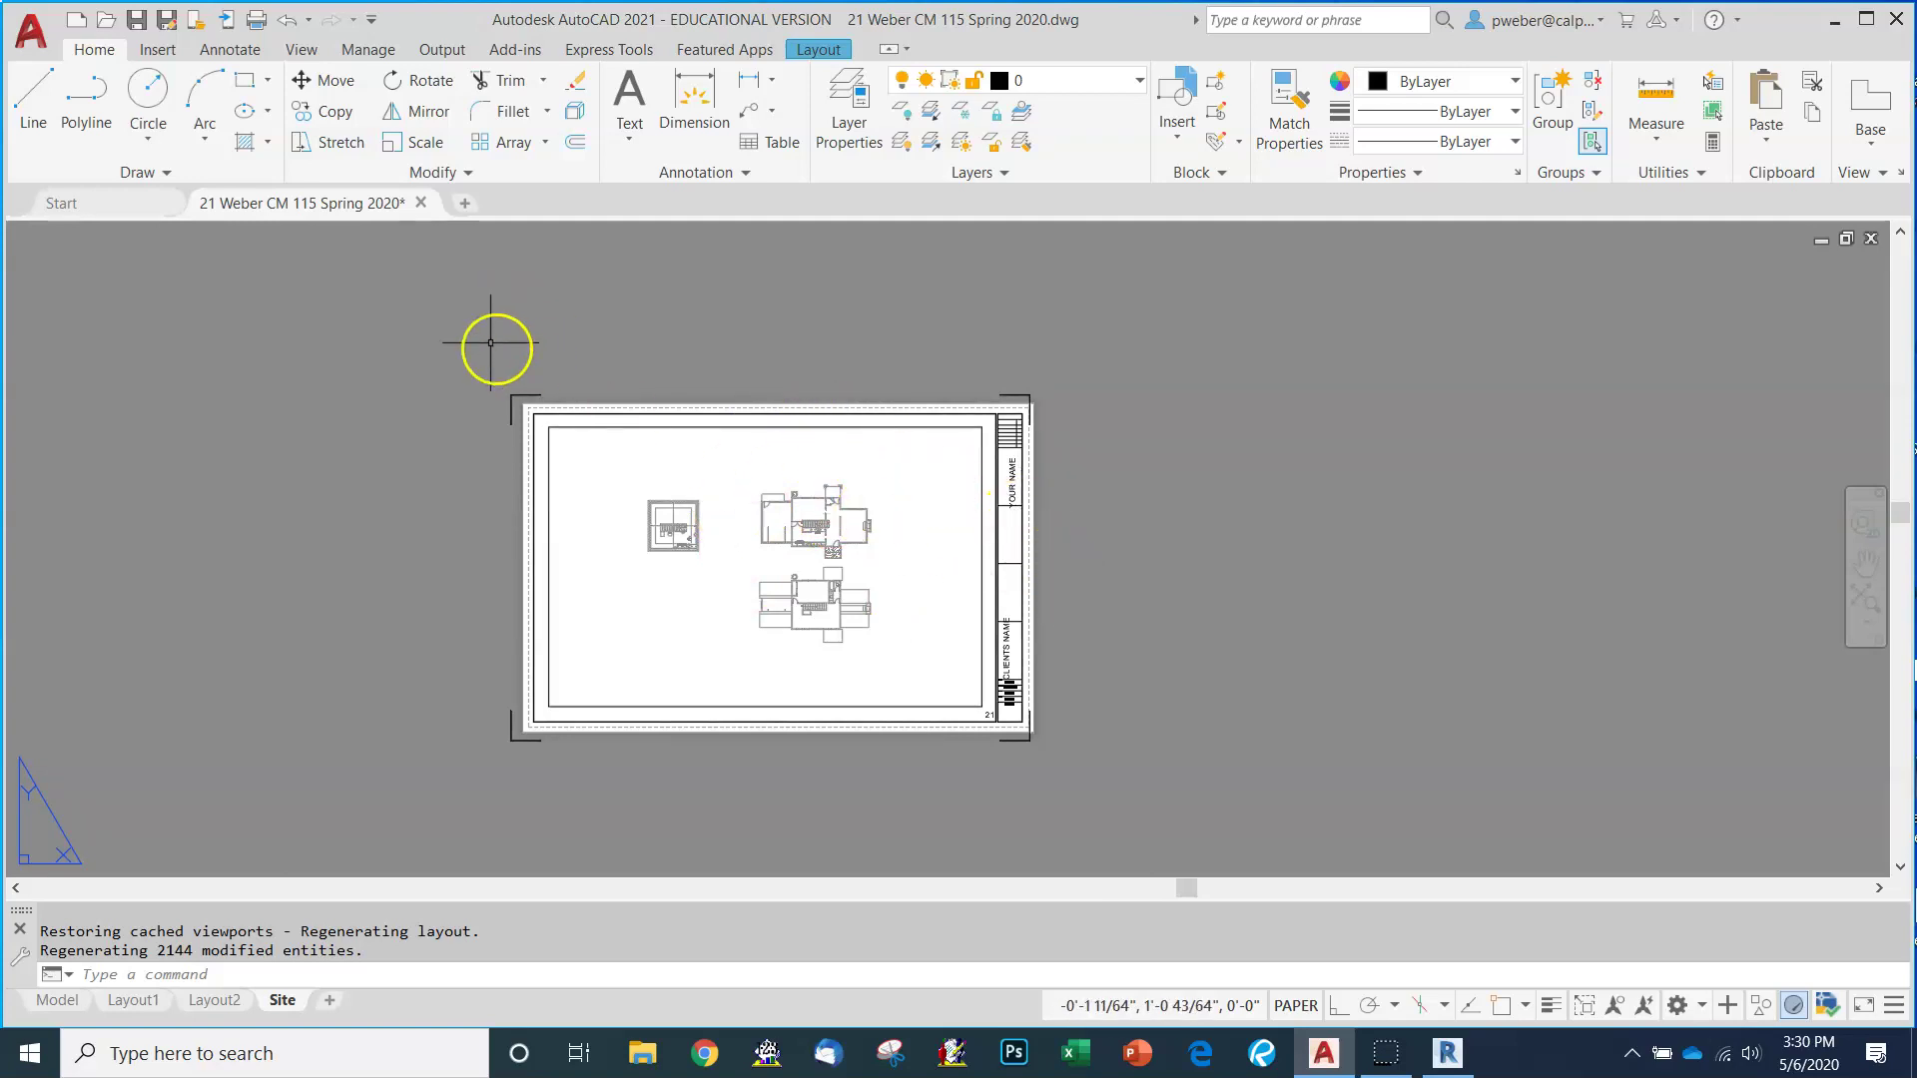
left_click(138, 20)
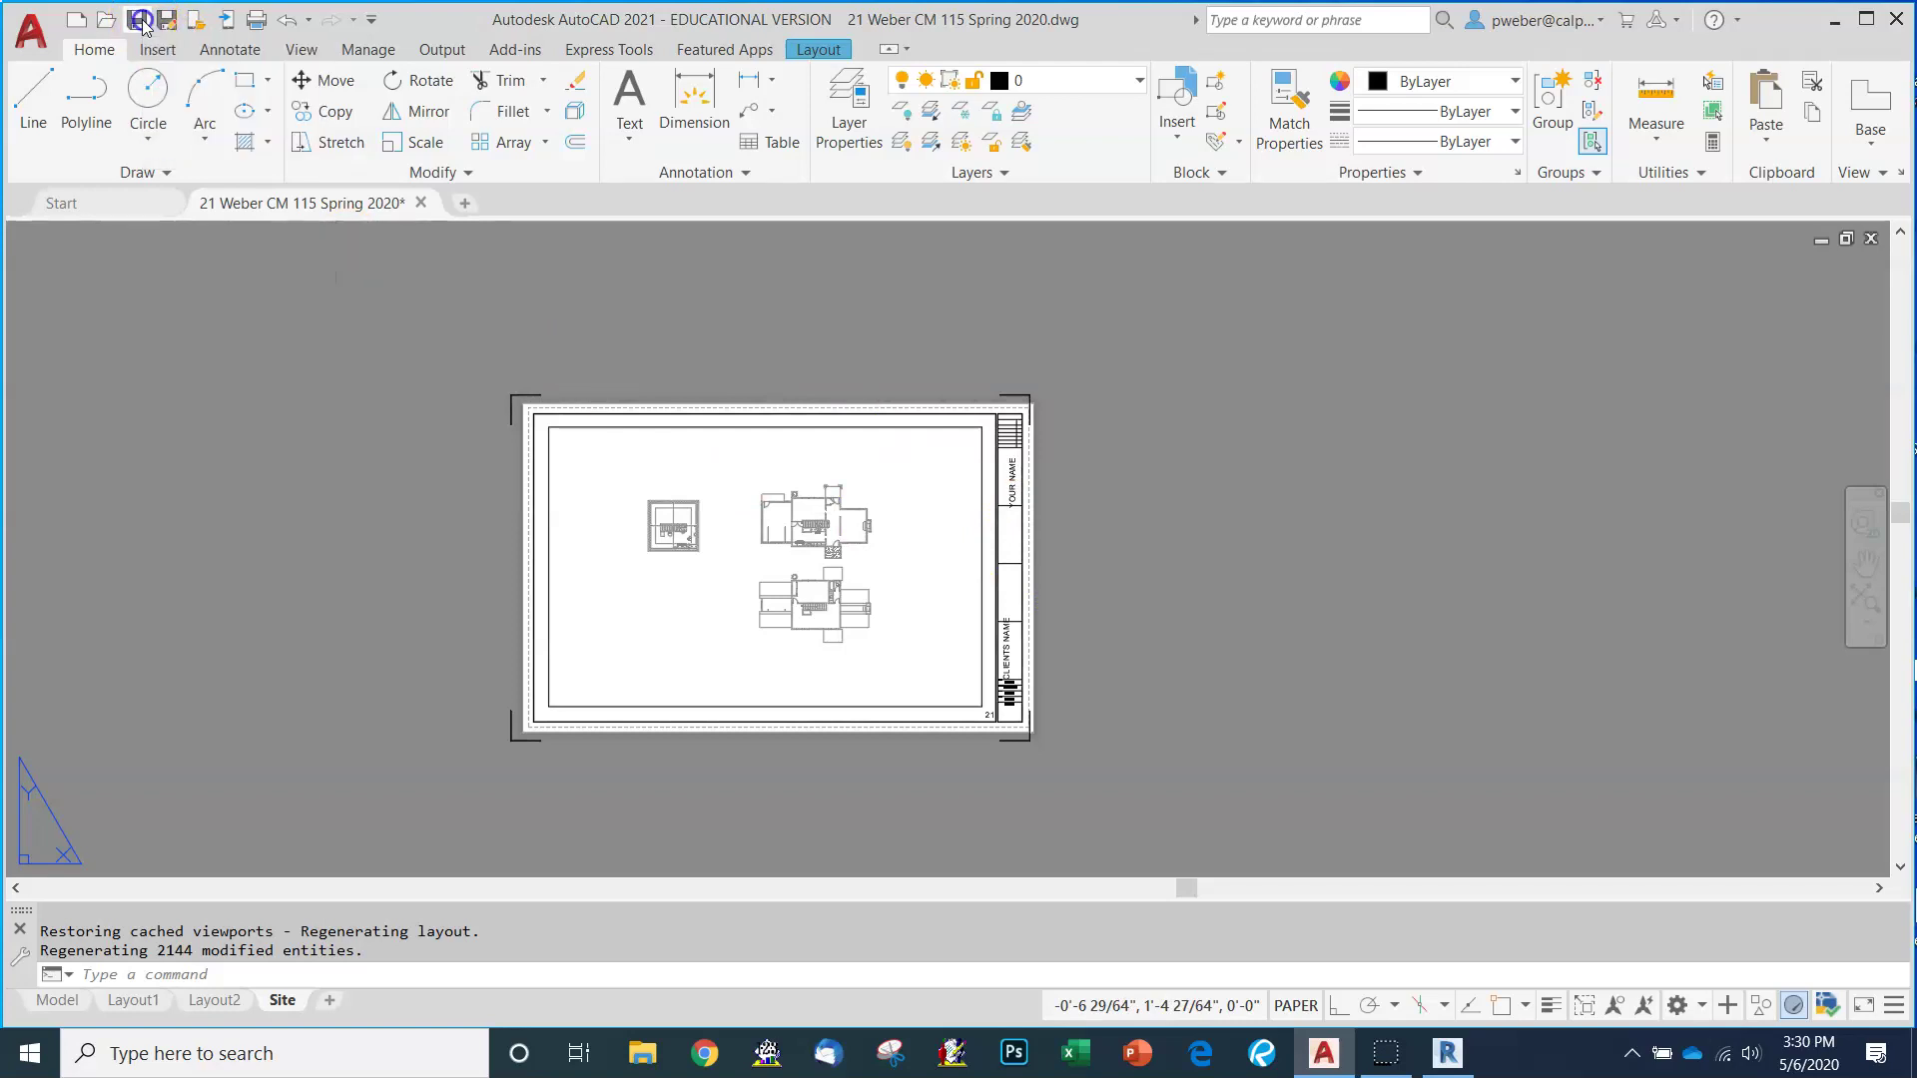
Plot the Site layout with the Adobe PDF printer and save the PDF to the Desktop under the suggested file name.
left_click(256, 18)
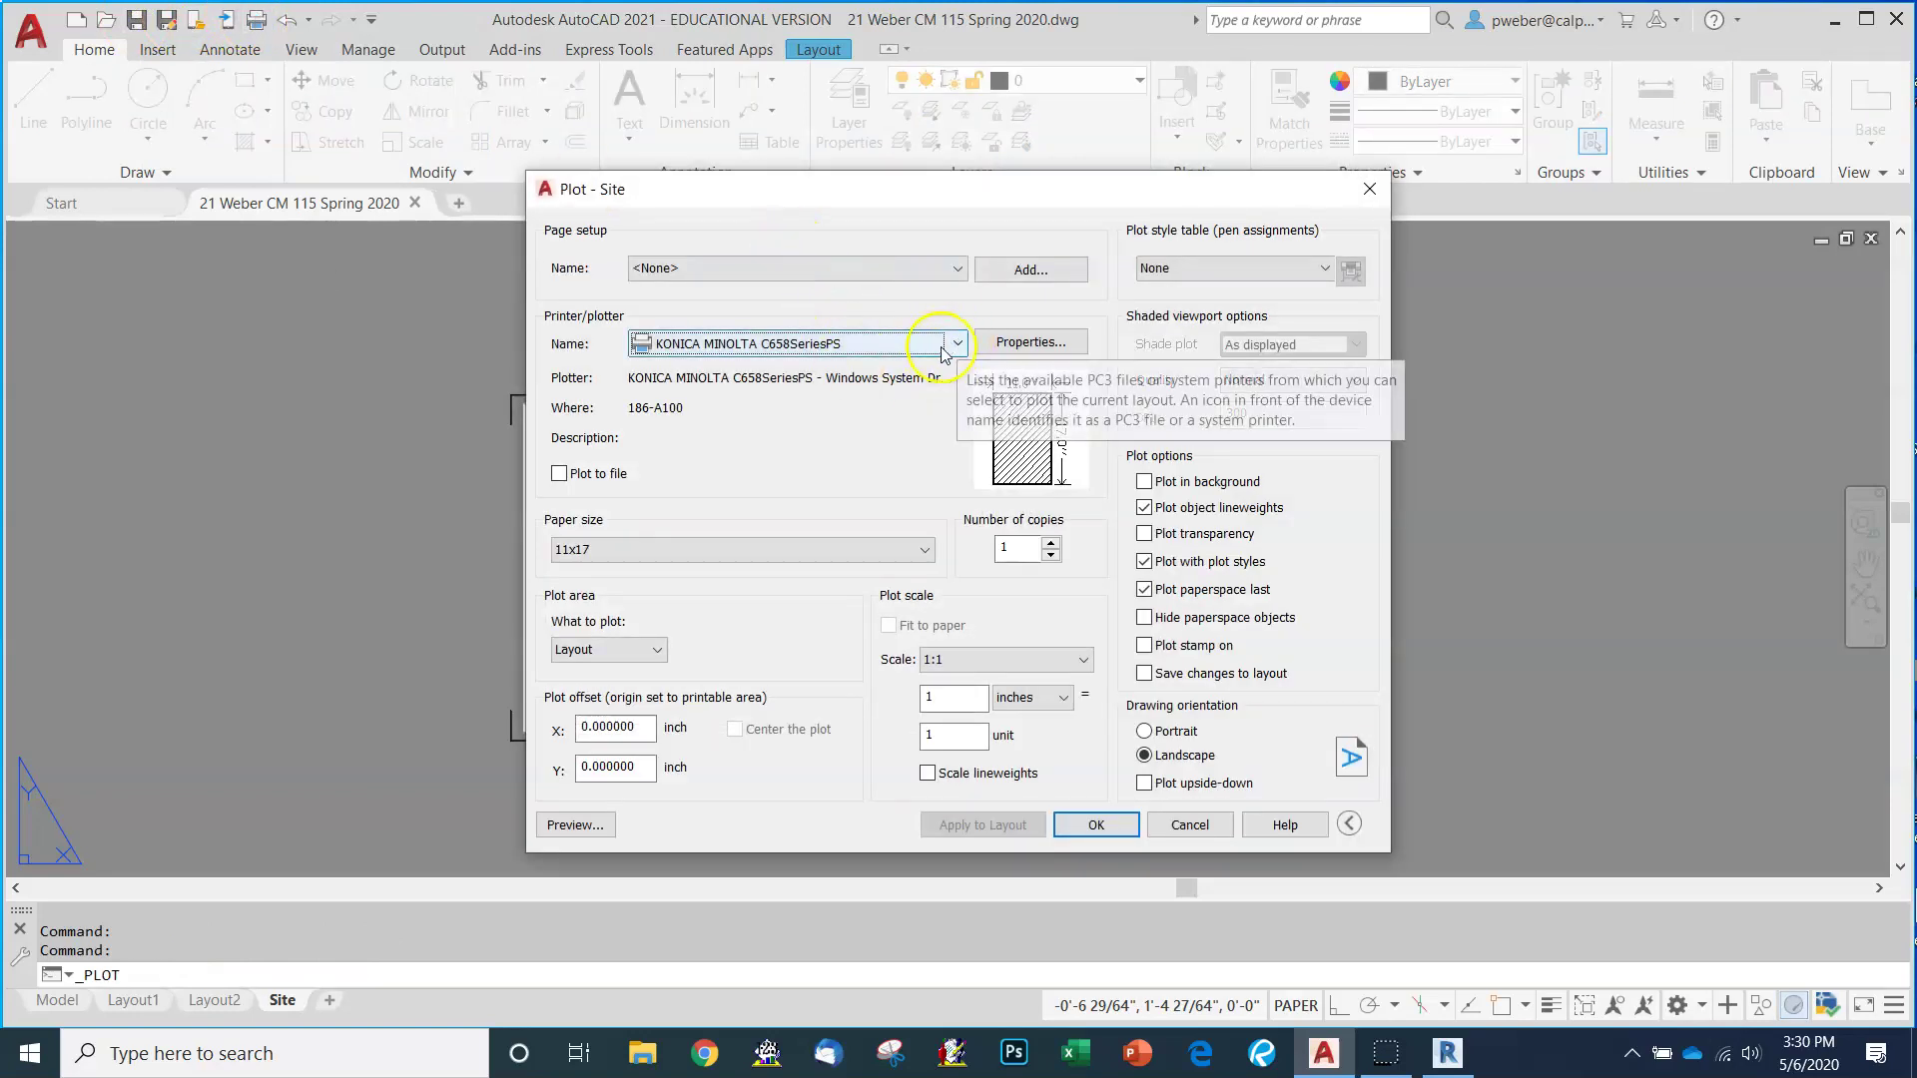
left_click(955, 346)
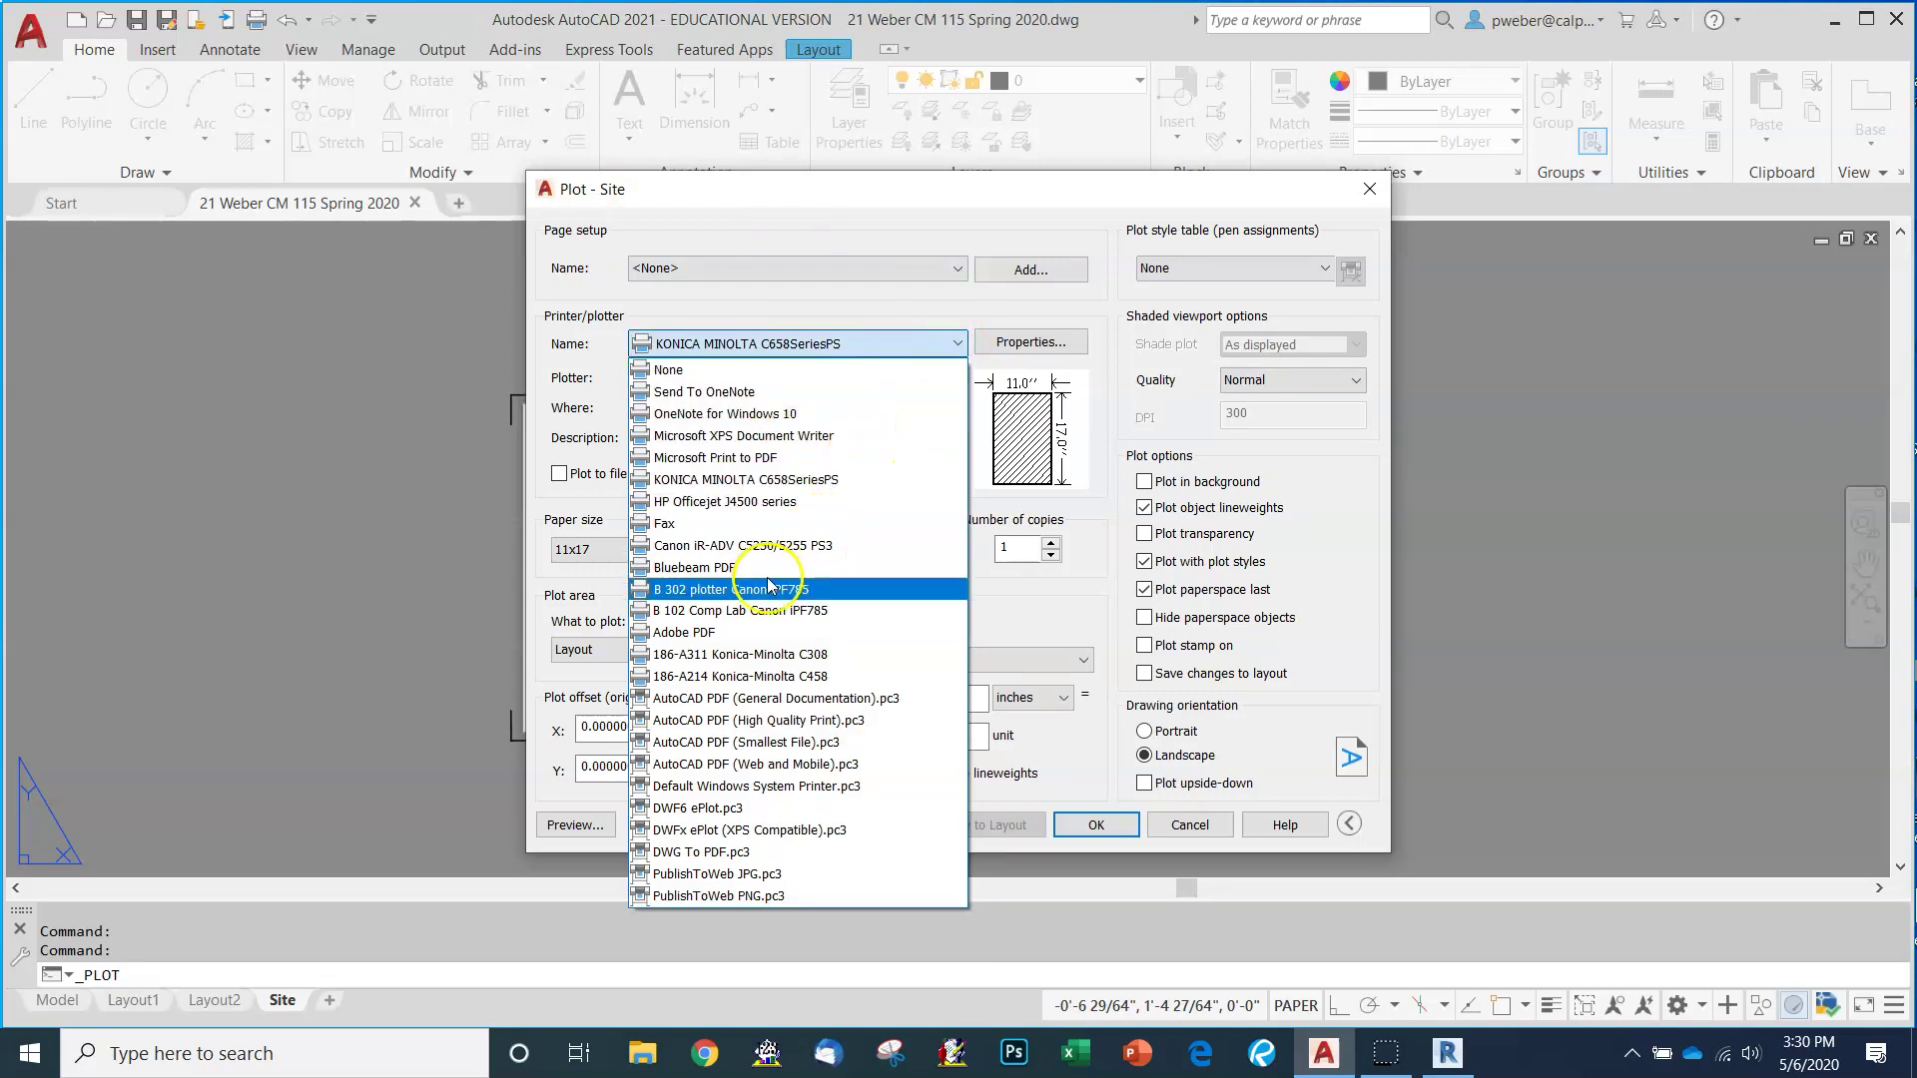
left_click(739, 632)
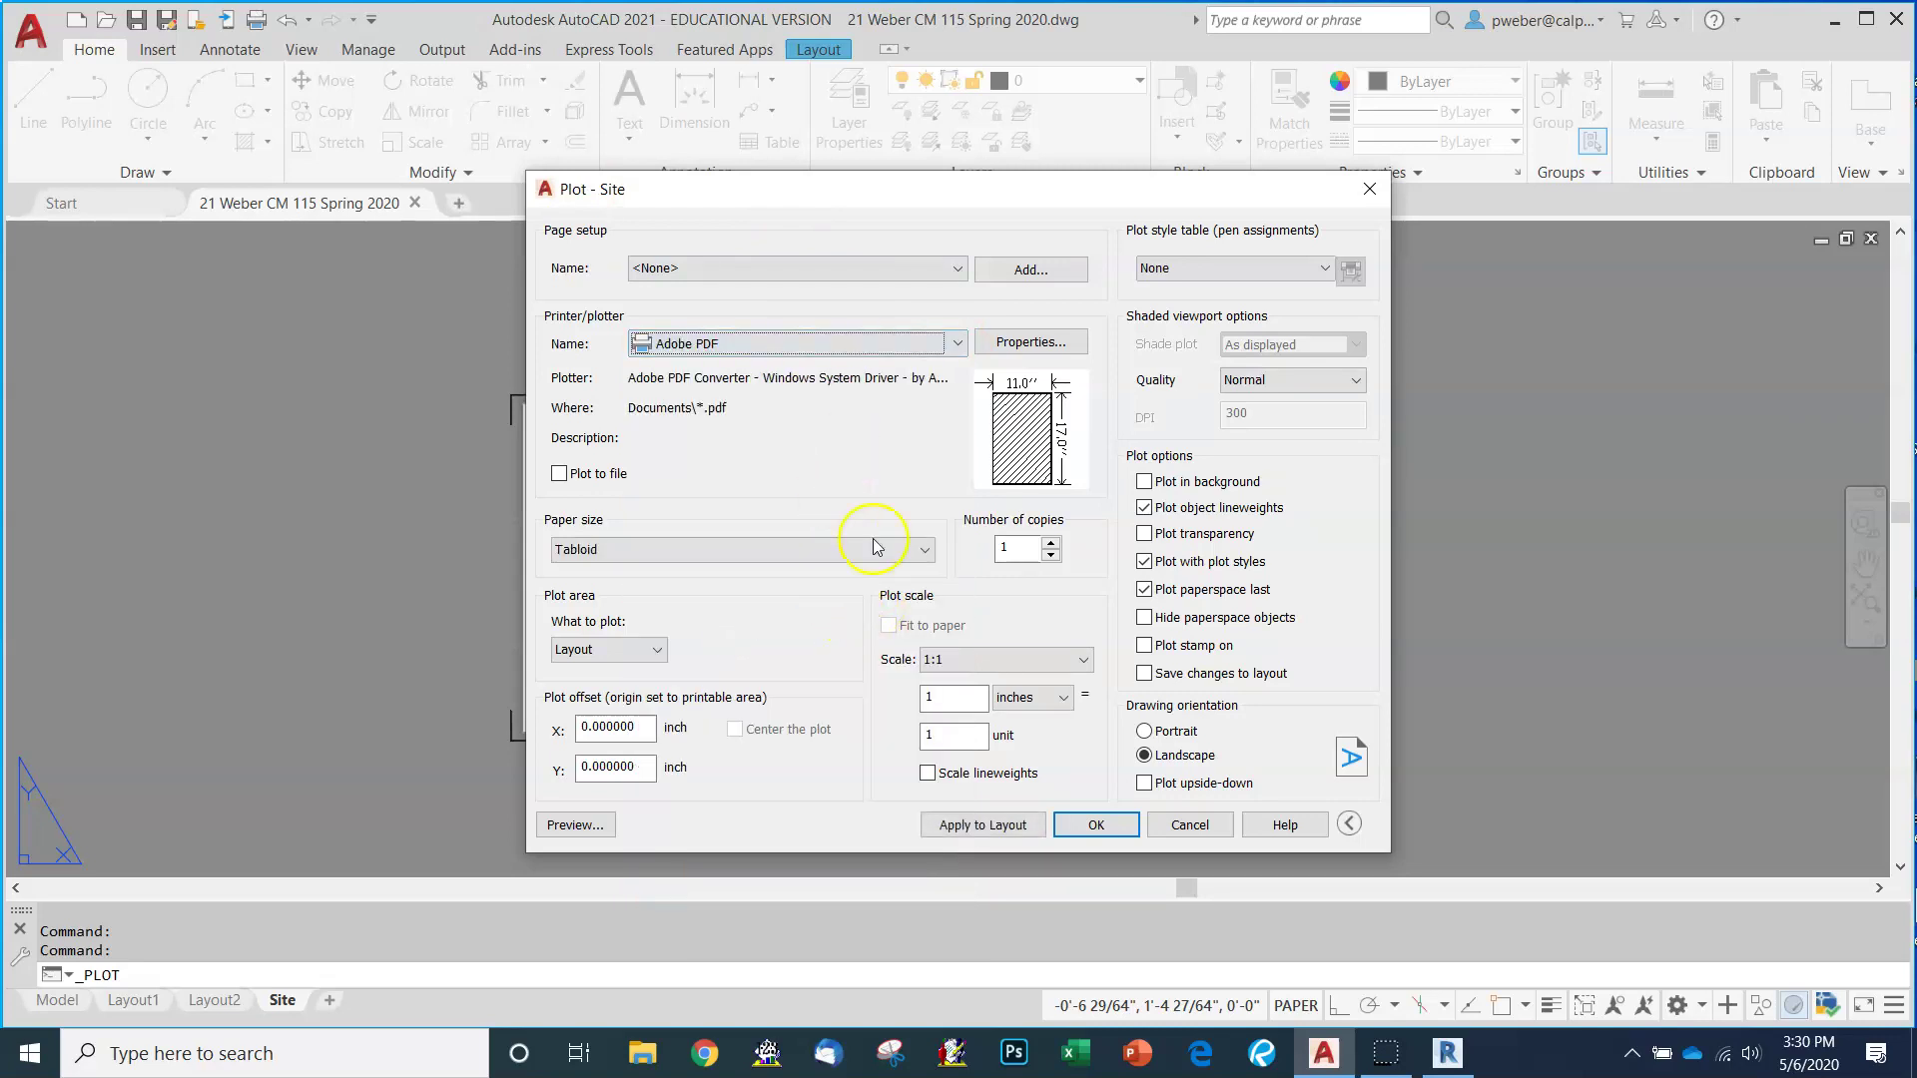
left_click(1074, 829)
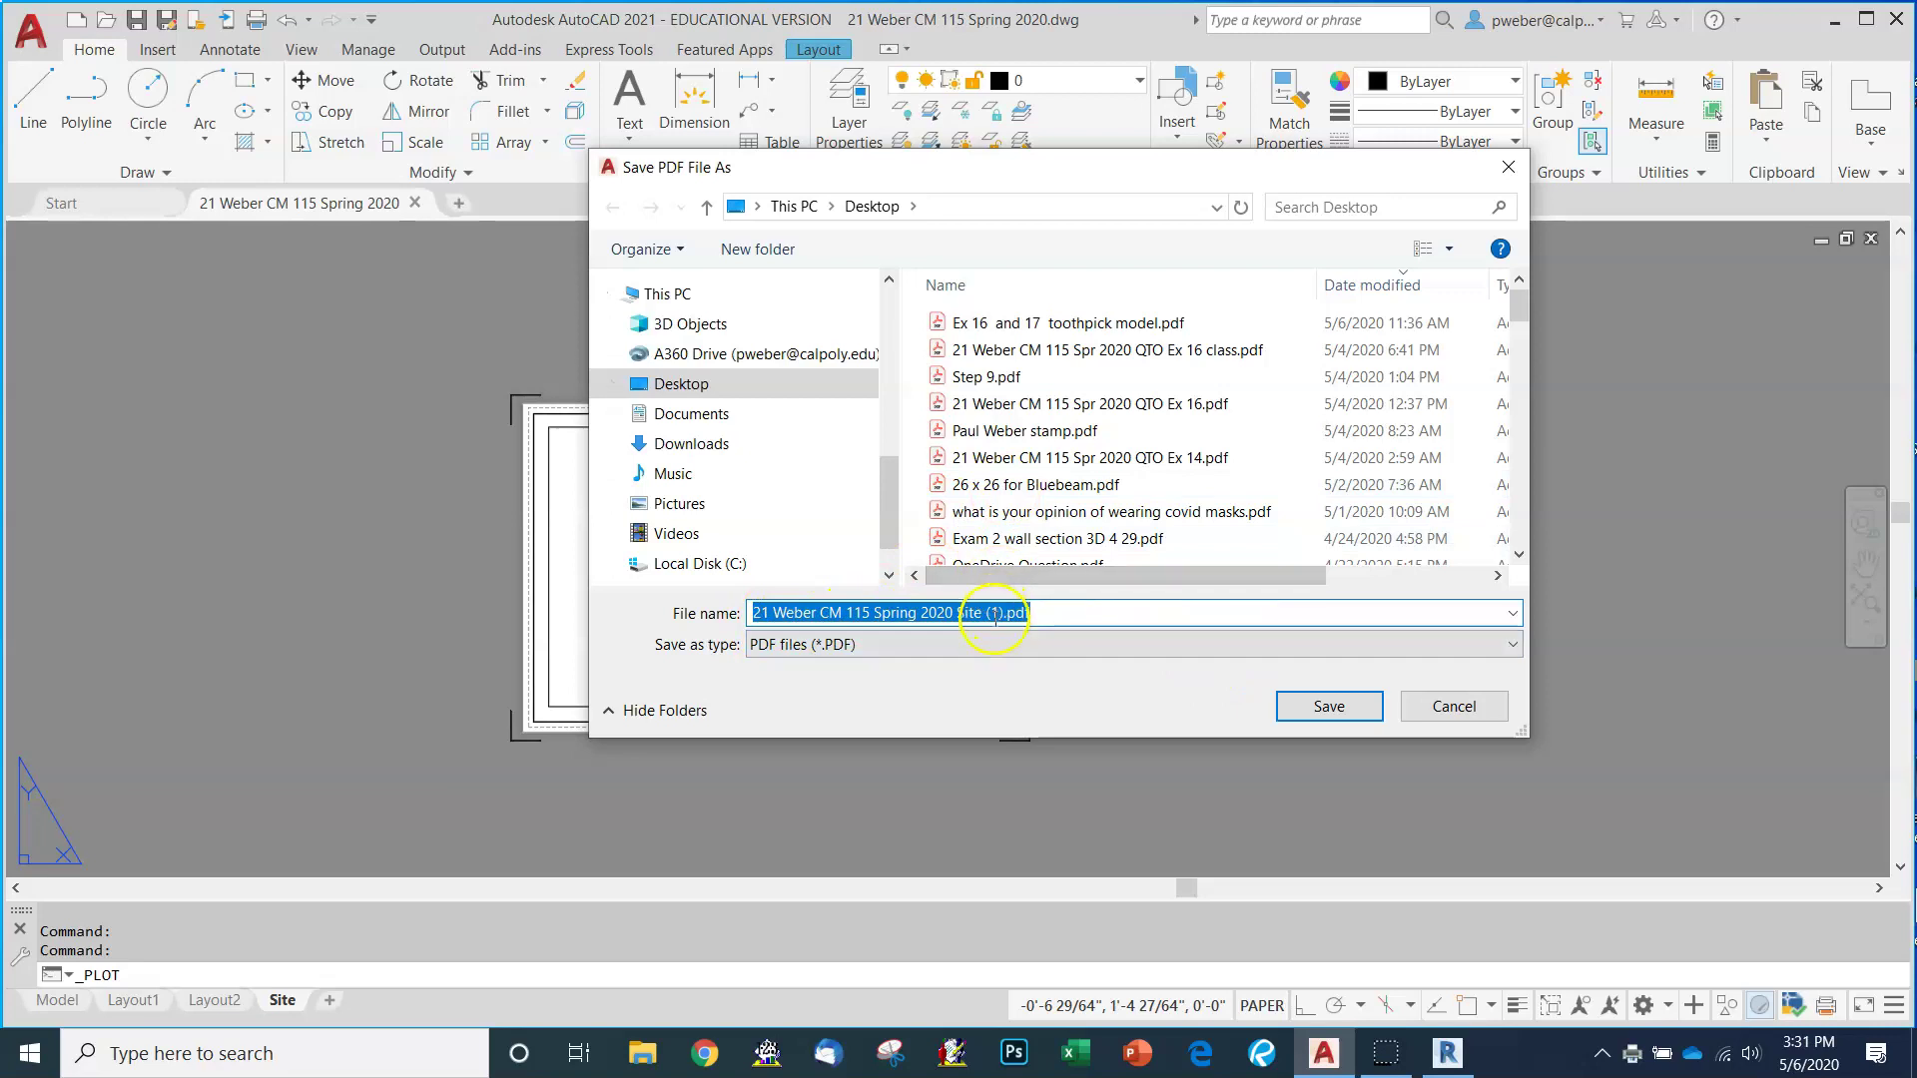
left_click(1291, 707)
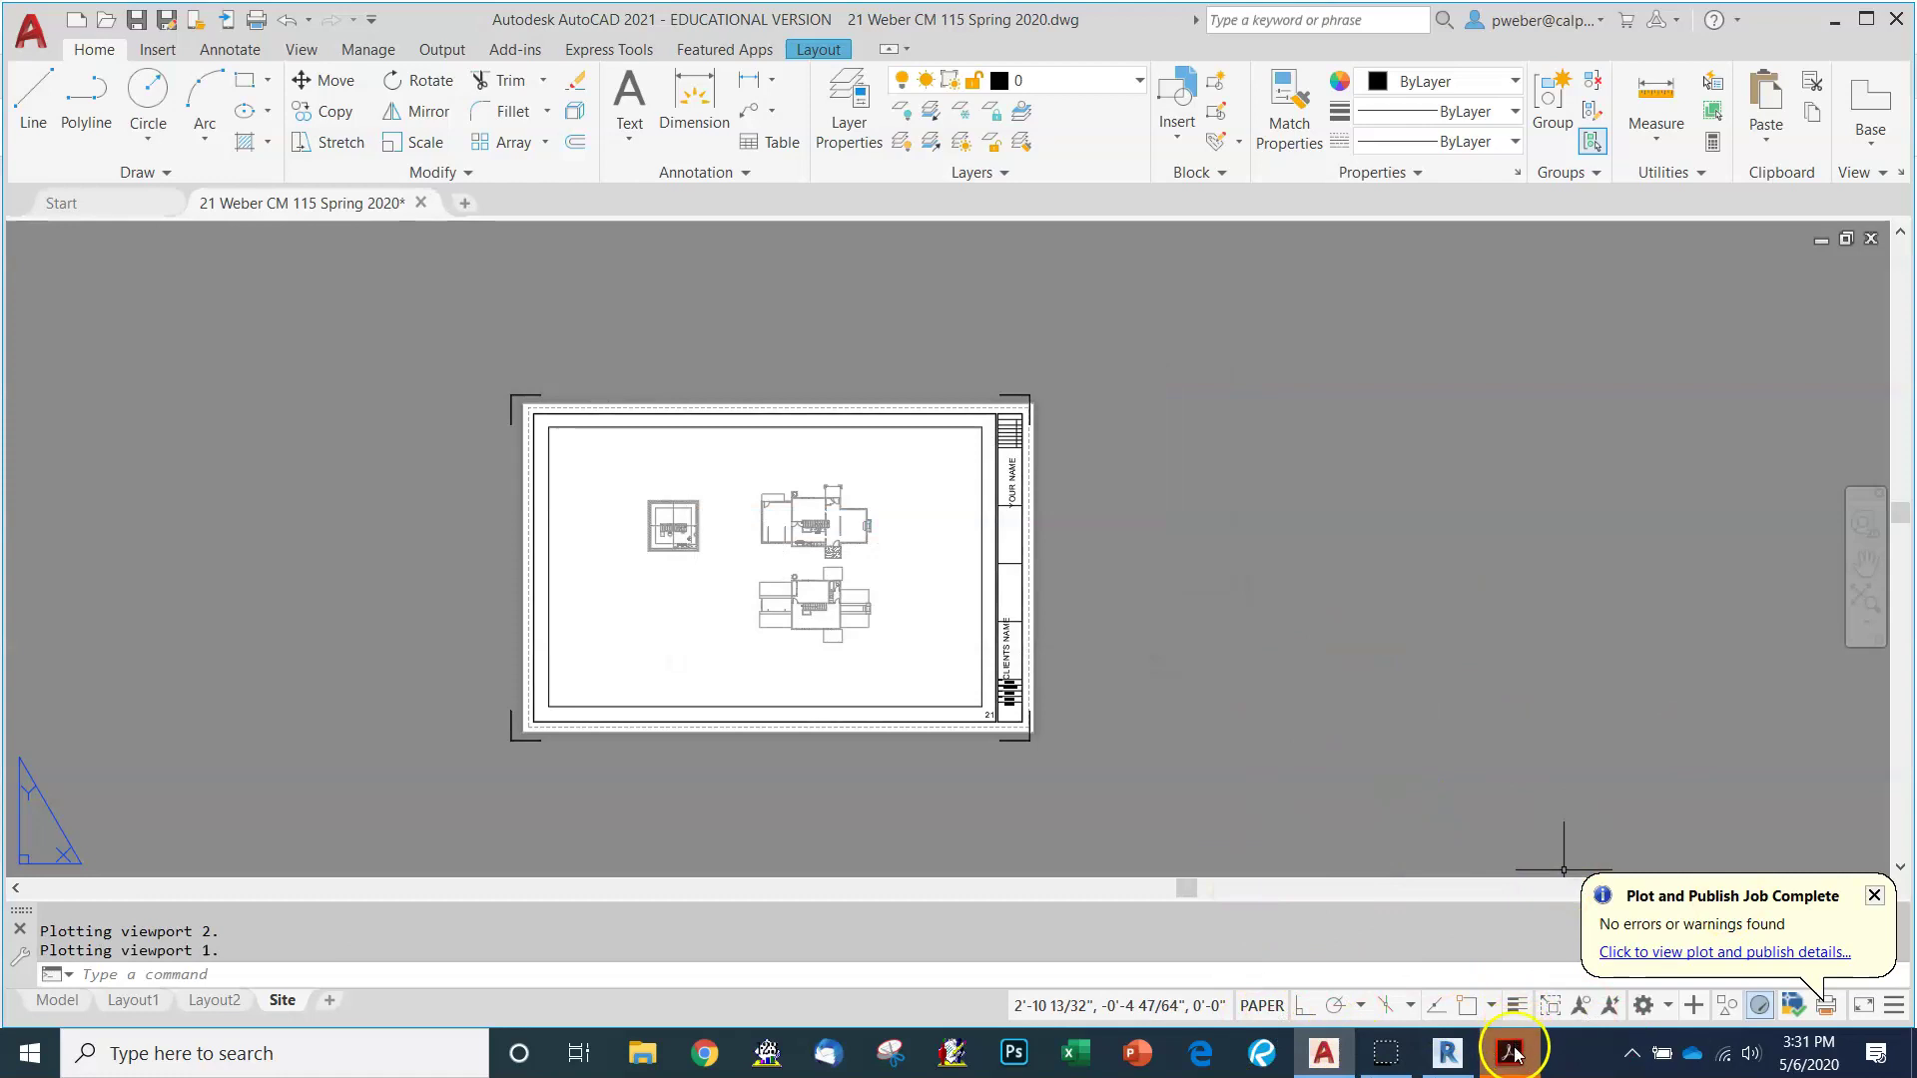
Switch to Adobe Acrobat and examine the plotted sheet, checking how the floor plans' lines print in gray.
left_click(1509, 1051)
scroll(1189, 578, "down", 4)
scroll(1188, 514, "down", 8)
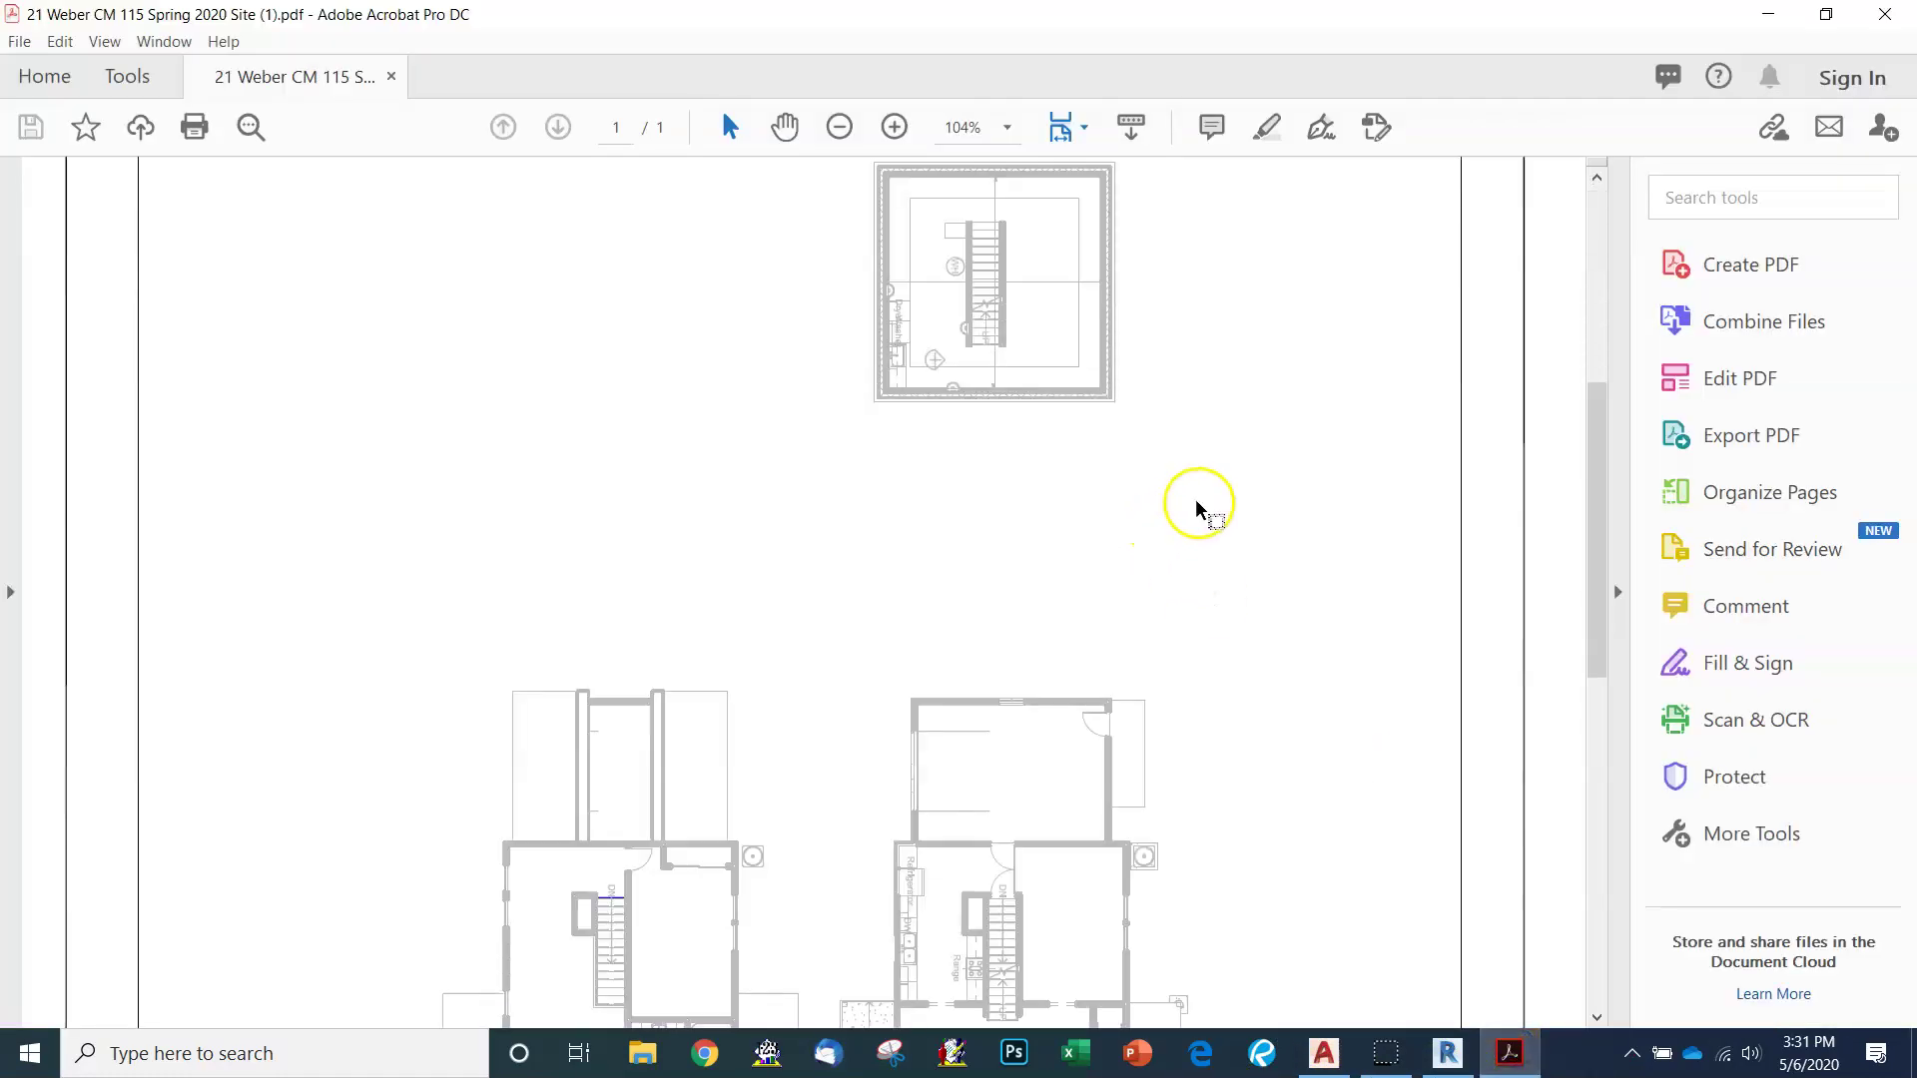
scroll(1208, 509, "up", 3)
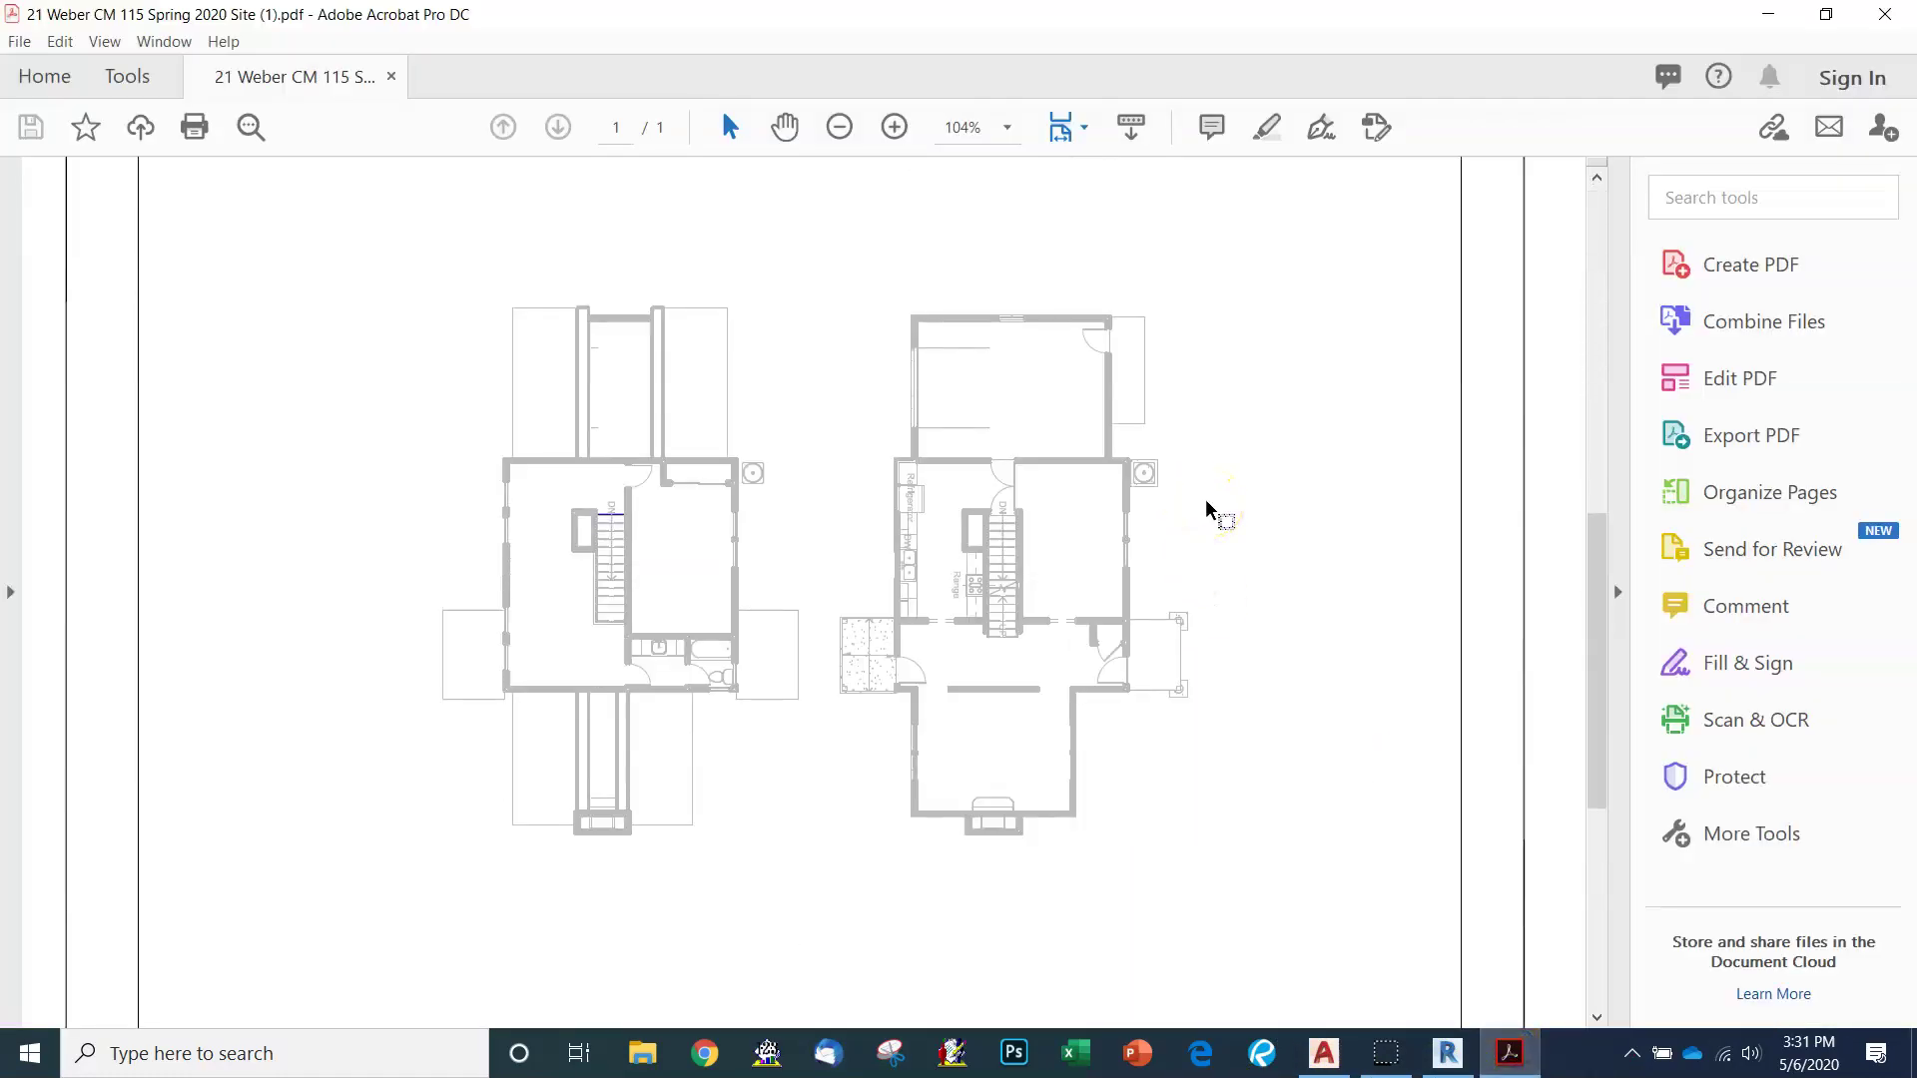
scroll(1208, 509, "down", 2)
left_click_drag(1208, 510, 1158, 662)
scroll(1164, 644, "down", 2)
scroll(1164, 644, "up", 3)
scroll(1164, 644, "down", 1)
mouse_move(1164, 649)
left_mouse_down()
mouse_move(715, 740)
mouse_move(663, 698)
mouse_move(707, 714)
left_mouse_up()
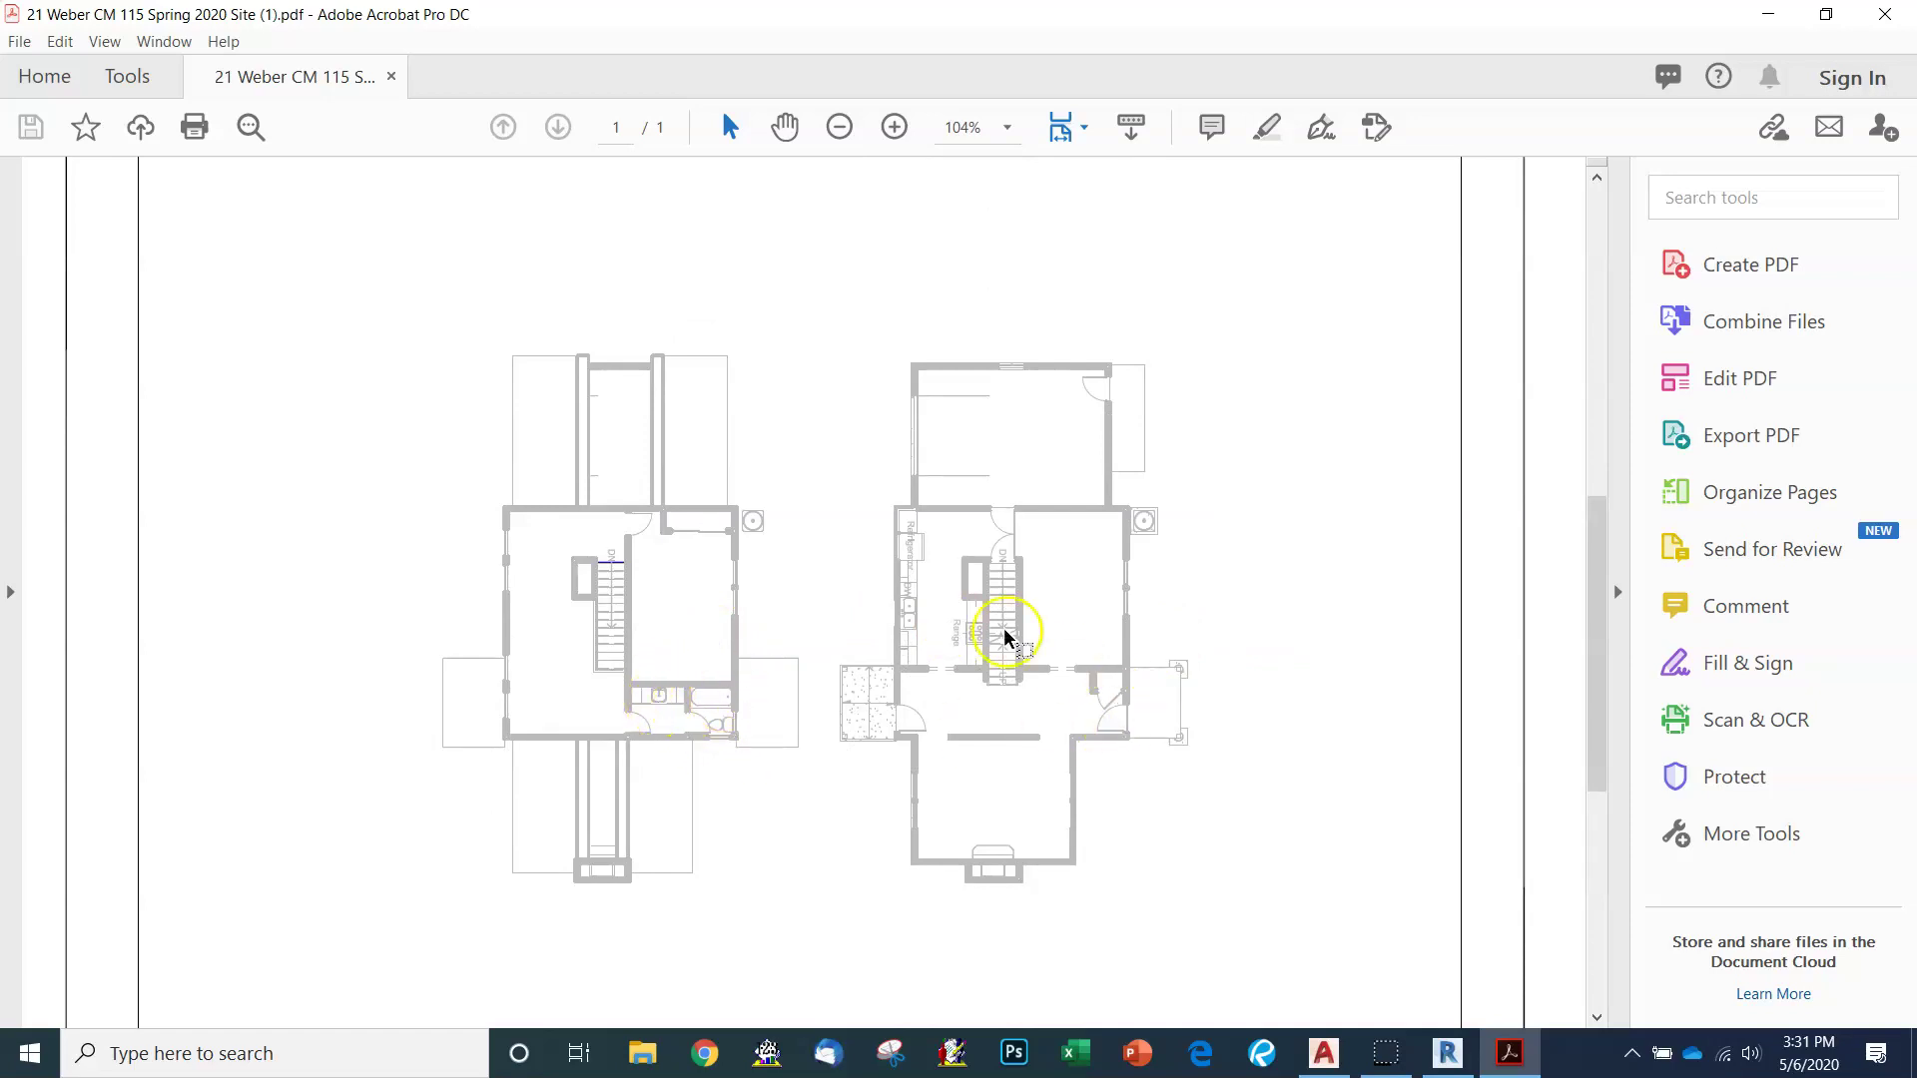
scroll(998, 631, "up", 3)
scroll(1138, 609, "down", 10)
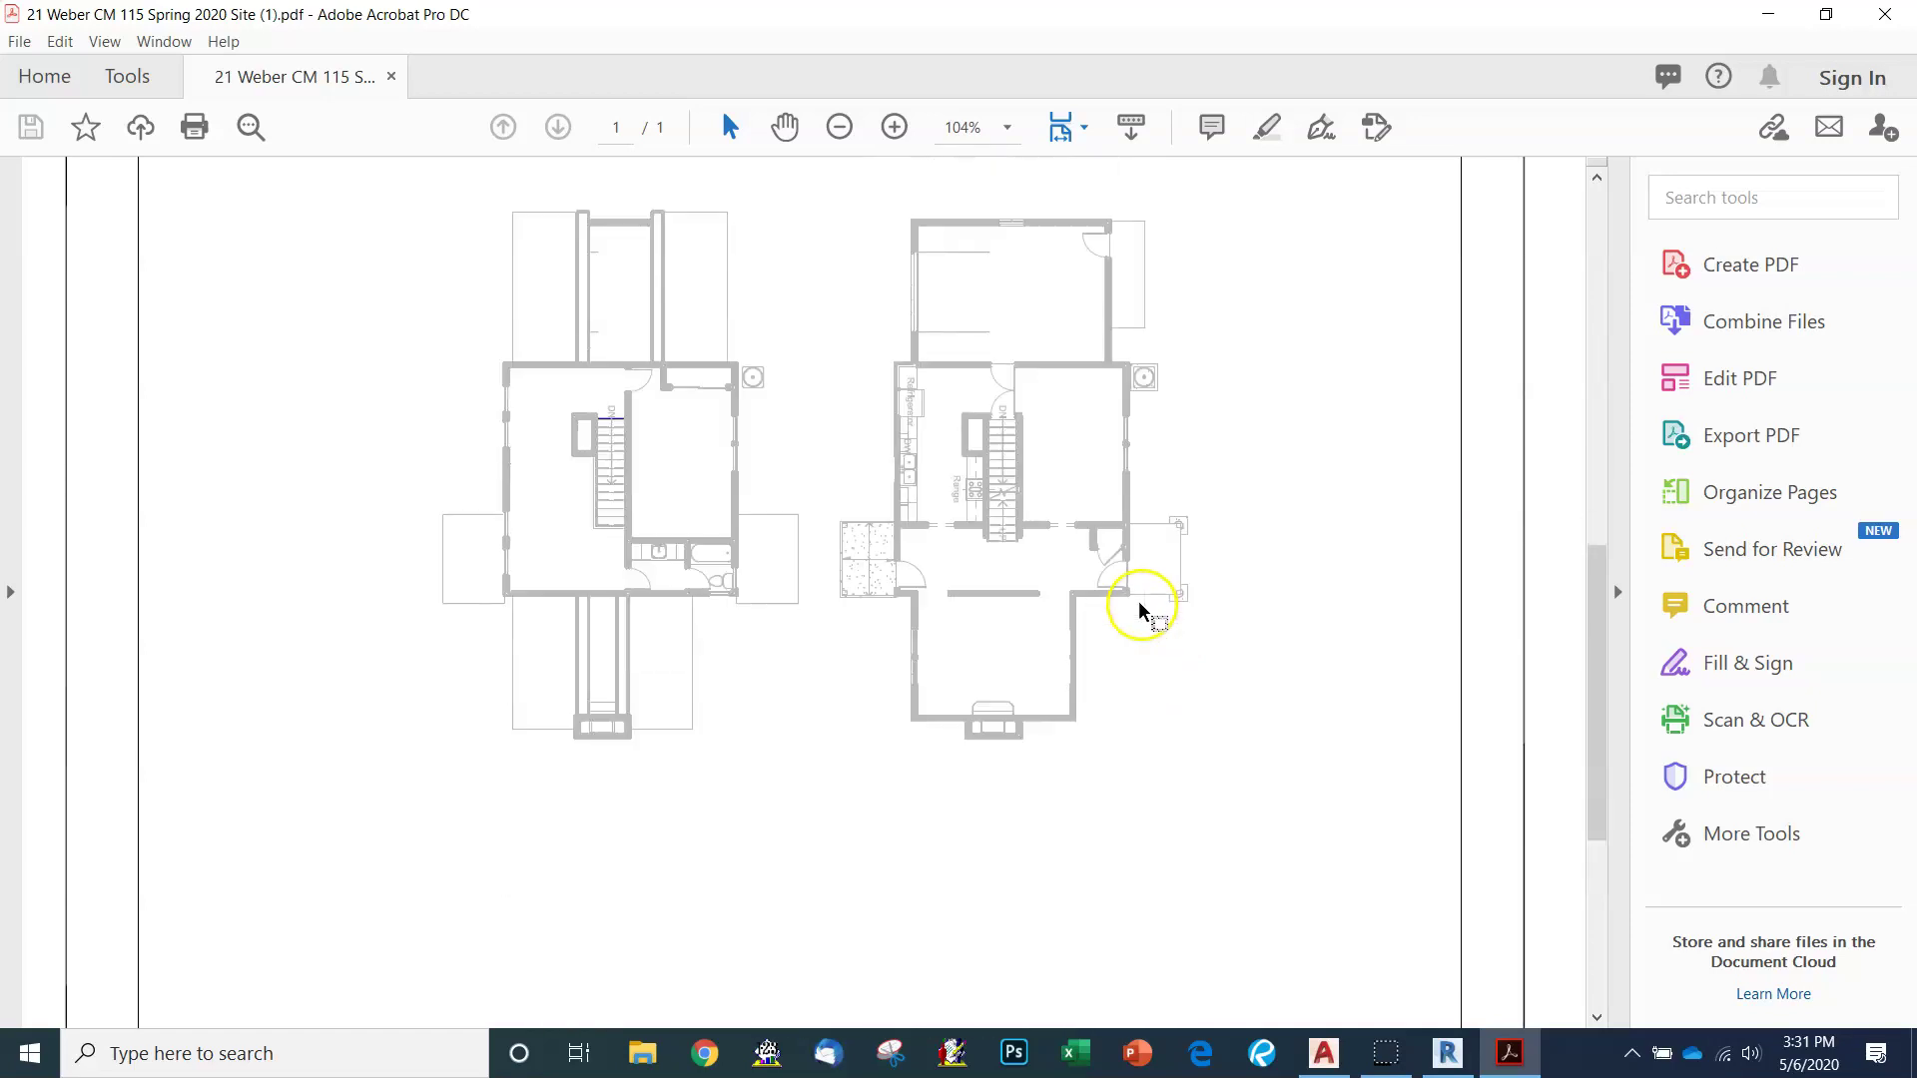
scroll(838, 672, "up", 8)
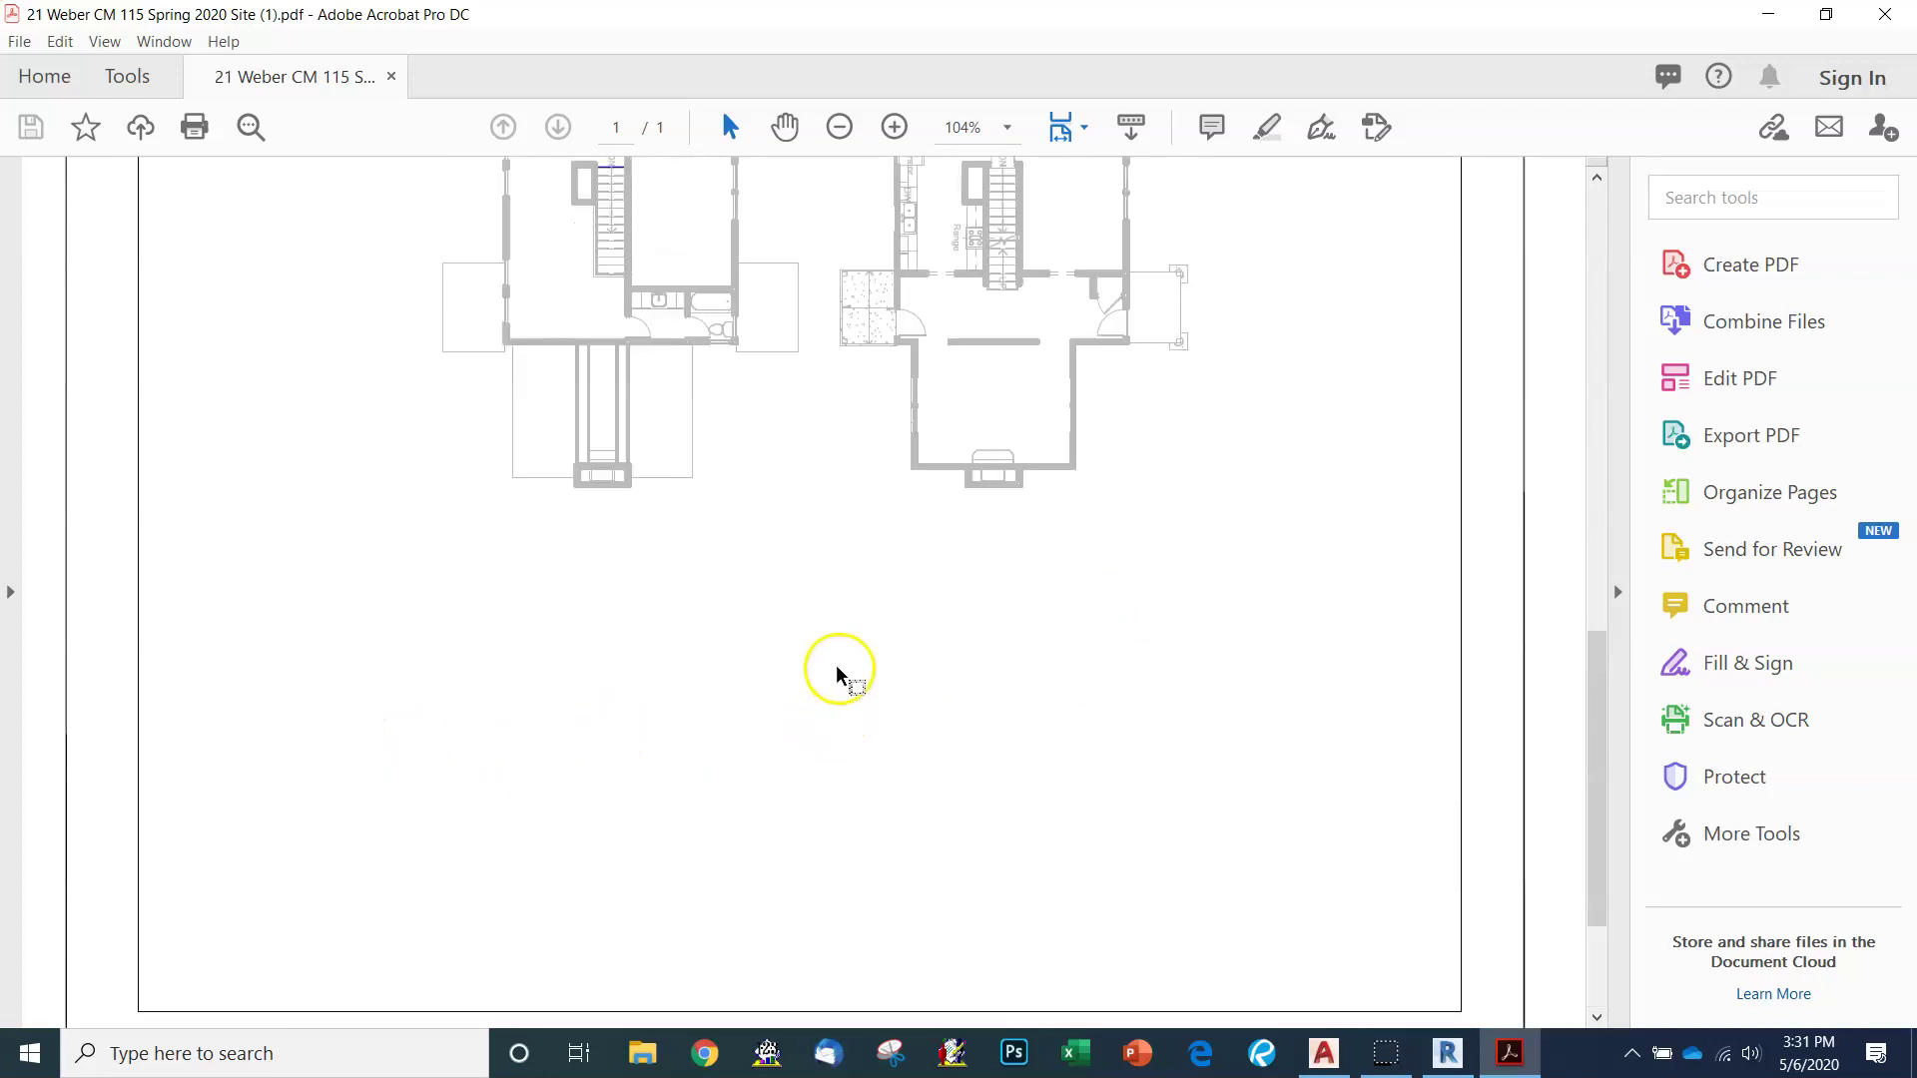